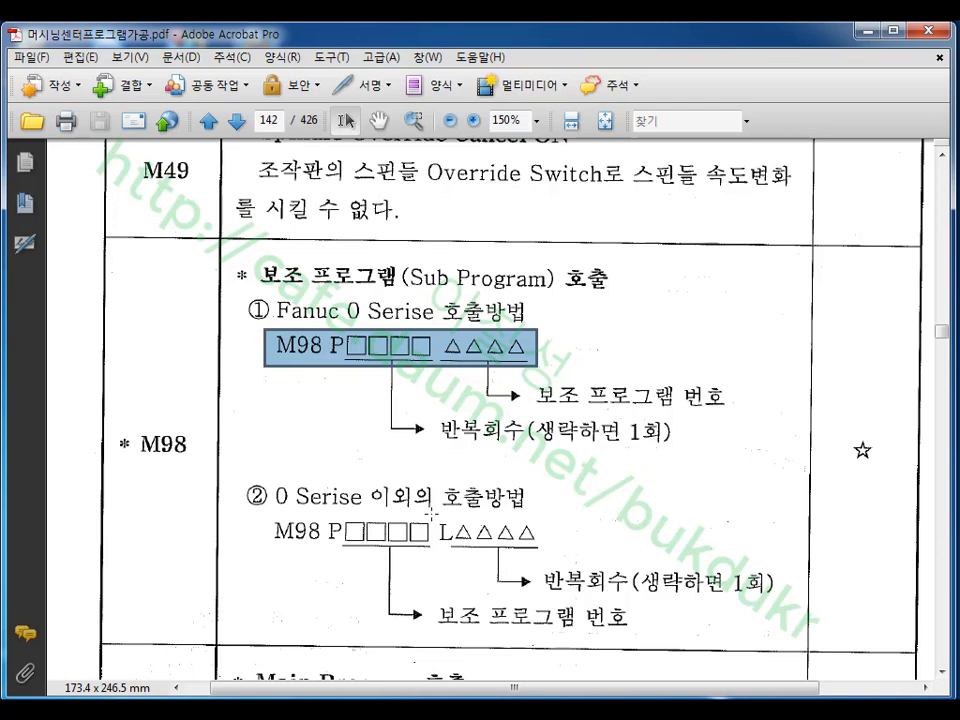
- Snapshot-box the L△△△△ repeat, P□□□□ boxes and M98 P□□□□ in examples ① and ②
{"action": "left_click_drag", "start_coordinate": [432, 514], "coordinate": [556, 566]}
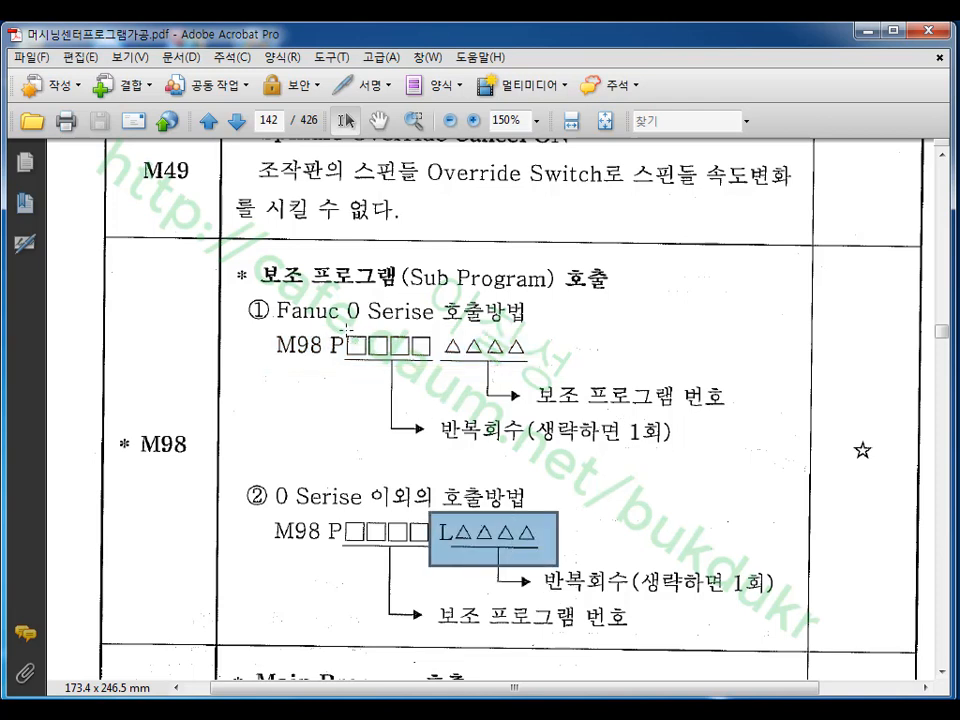
{"action": "left_click_drag", "start_coordinate": [345, 328], "coordinate": [437, 392]}
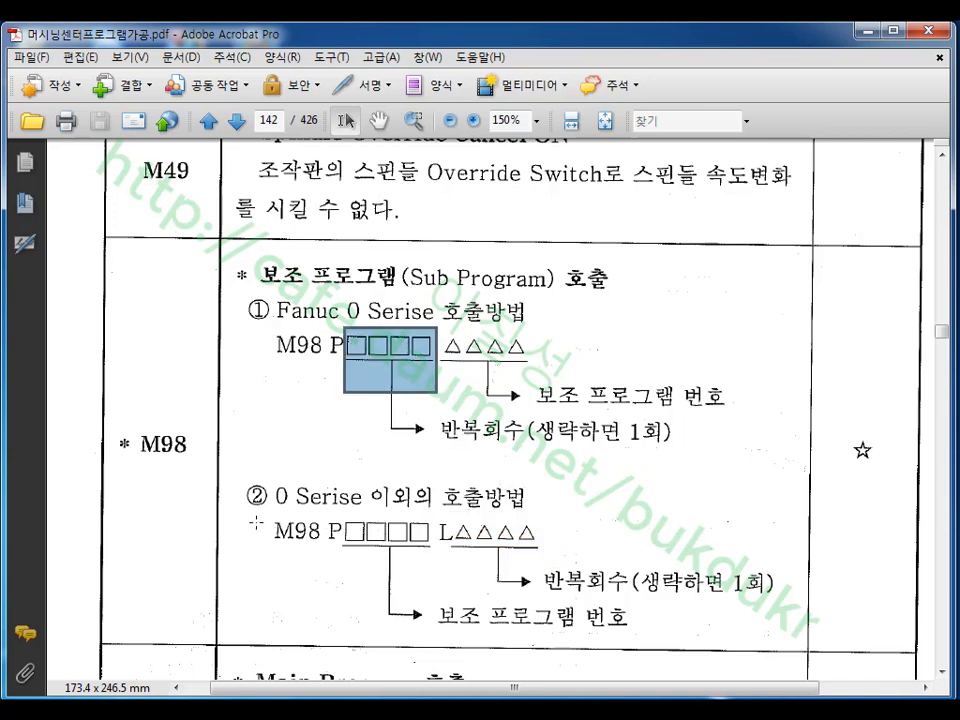
{"action": "left_click_drag", "start_coordinate": [255, 518], "coordinate": [437, 576]}
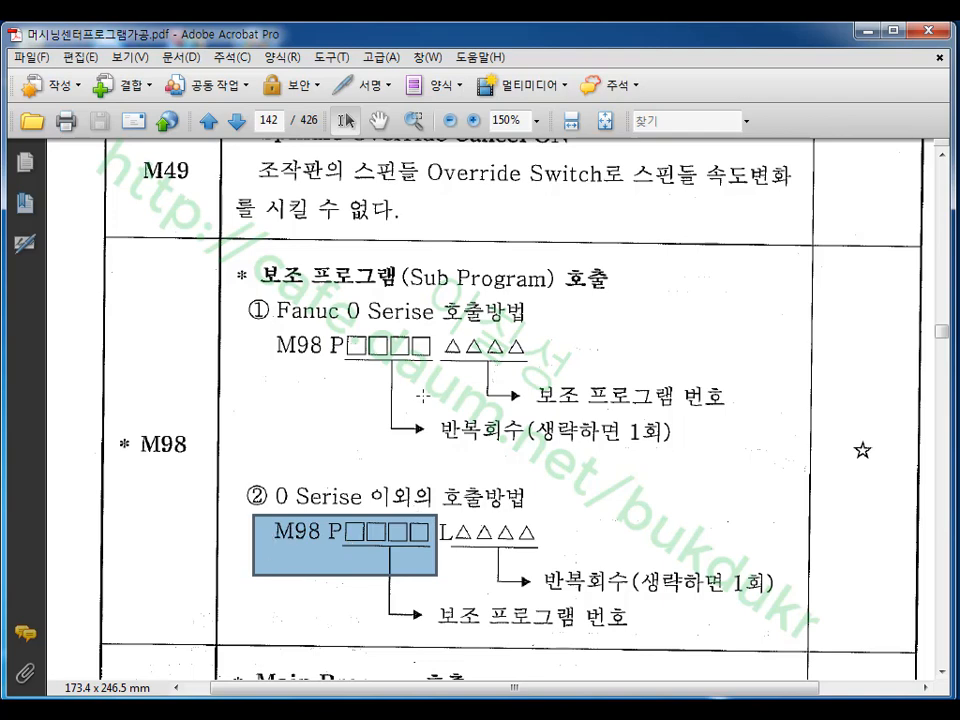
- Box the M99 code, then scroll down to page 143's sub-program application drawing
{"action": "scroll", "coordinate": [422, 397], "scroll_direction": "down", "scroll_amount": 8}
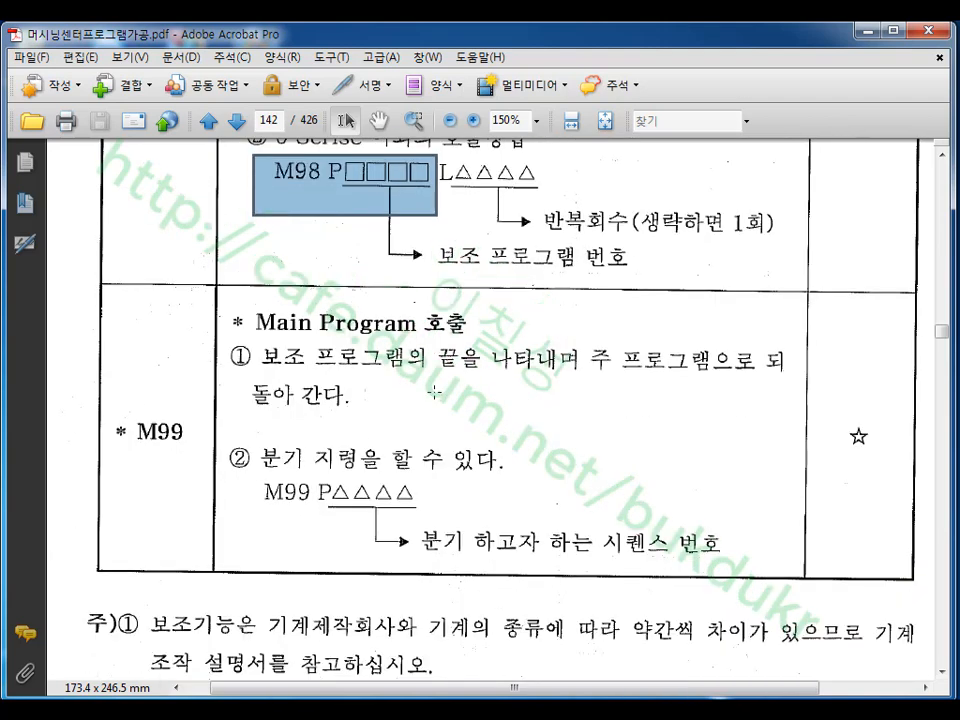
{"action": "left_click_drag", "start_coordinate": [133, 411], "coordinate": [190, 455]}
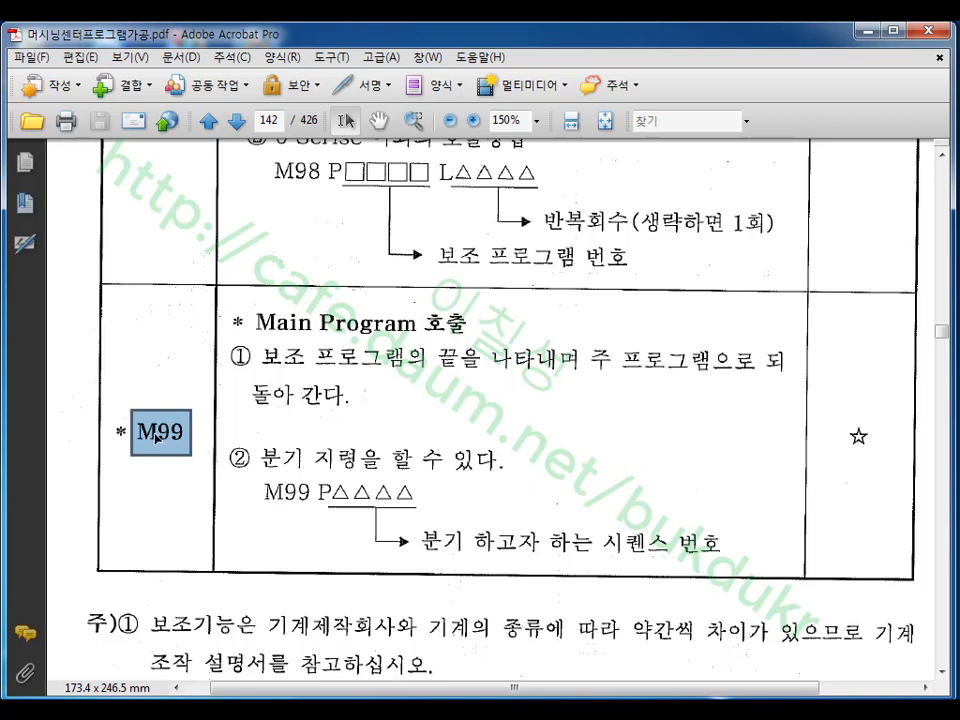
{"action": "scroll", "coordinate": [541, 367], "scroll_direction": "down", "scroll_amount": 15}
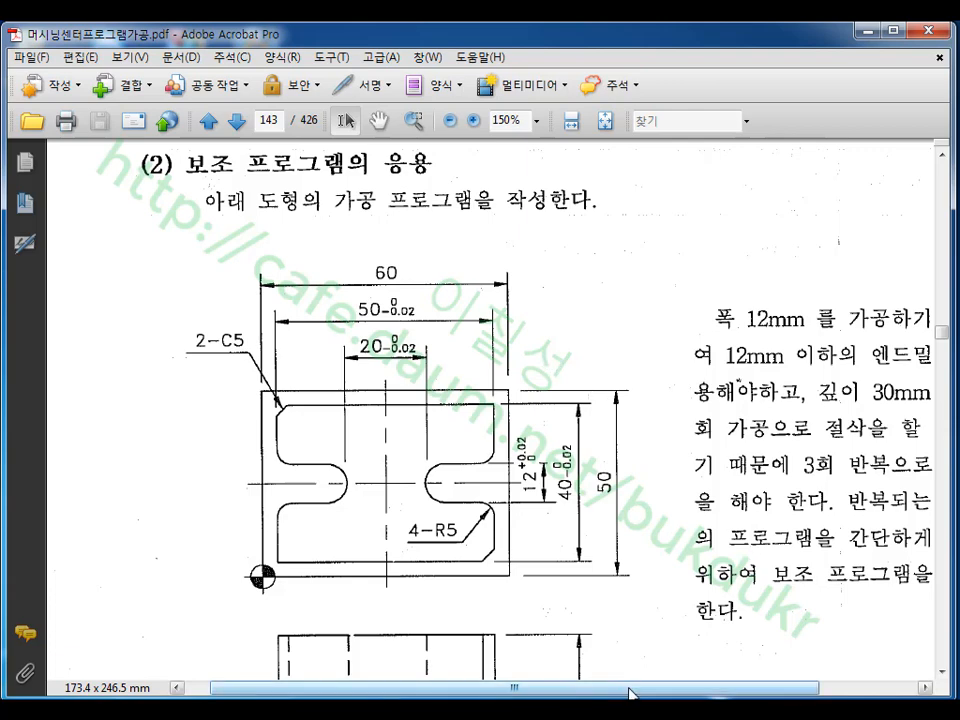
- Place red 70 text labels over the 60 width and 50 height dimensions
{"action": "mouse_move", "coordinate": [632, 690]}
{"action": "left_mouse_down"}
{"action": "mouse_move", "coordinate": [711, 690]}
{"action": "mouse_move", "coordinate": [700, 690]}
{"action": "left_mouse_up"}
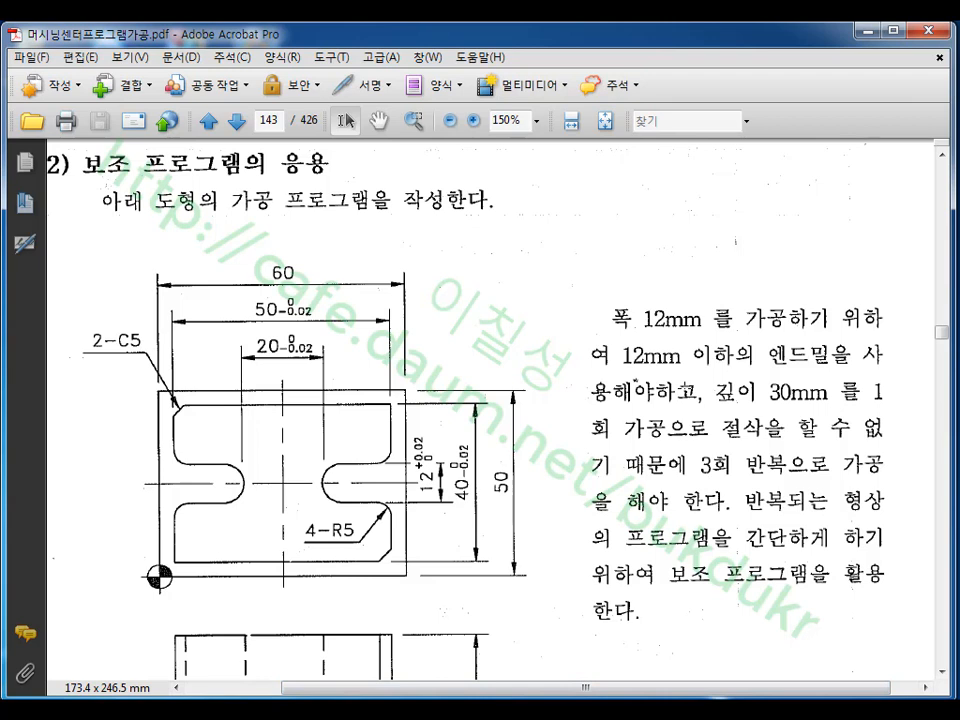
{"action": "left_click", "coordinate": [232, 60]}
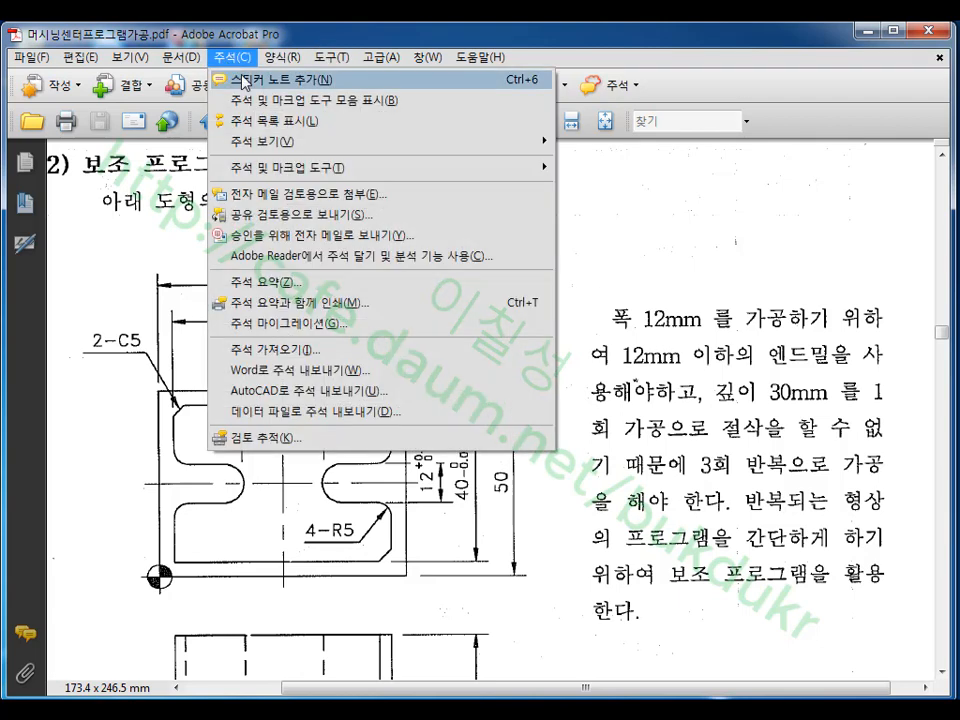
{"action": "mouse_move", "coordinate": [280, 166]}
{"action": "left_click", "coordinate": [619, 170]}
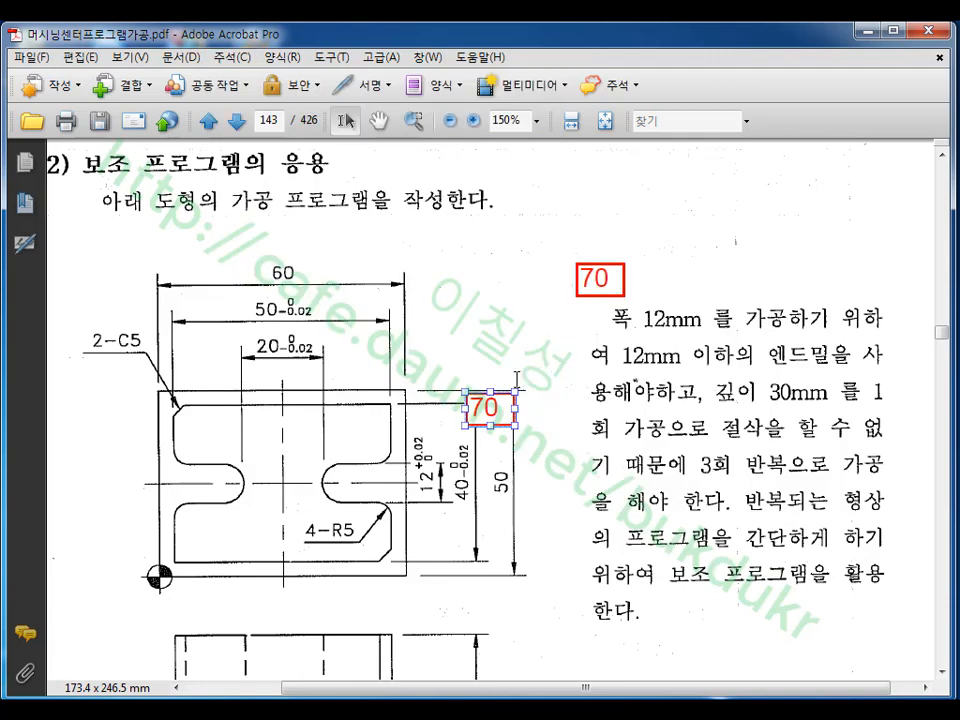
{"action": "left_click_drag", "start_coordinate": [492, 408], "coordinate": [277, 262]}
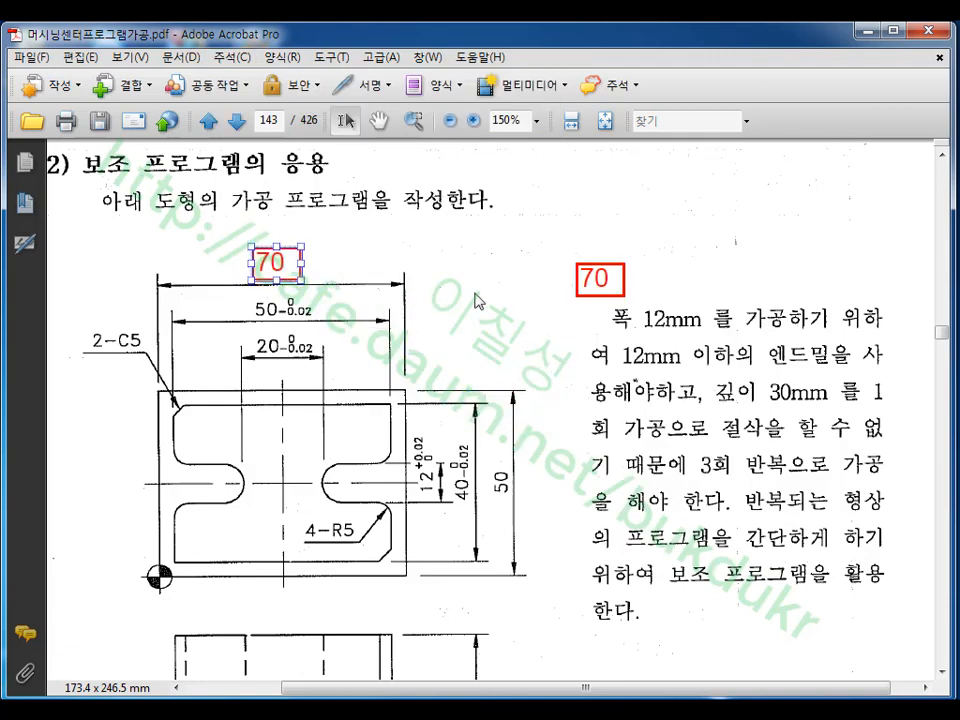
{"action": "key", "text": "ctrl+v"}
{"action": "left_click_drag", "start_coordinate": [522, 440], "coordinate": [511, 482]}
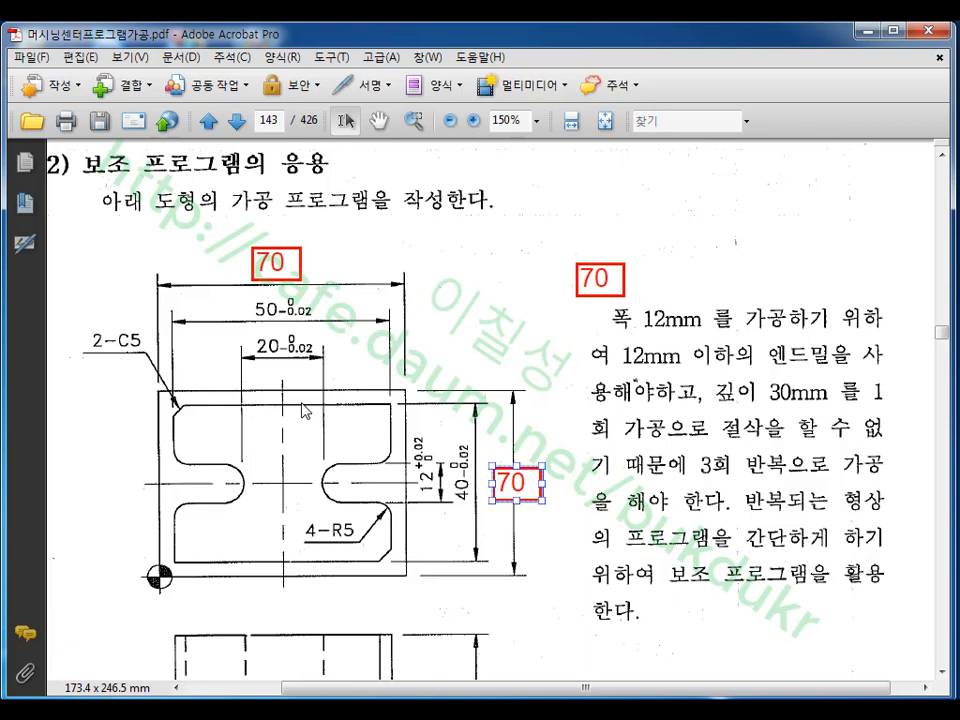
- Paste another label onto the side view's 40 height and change it to 30
{"action": "scroll", "coordinate": [305, 410], "scroll_direction": "down", "scroll_amount": 4}
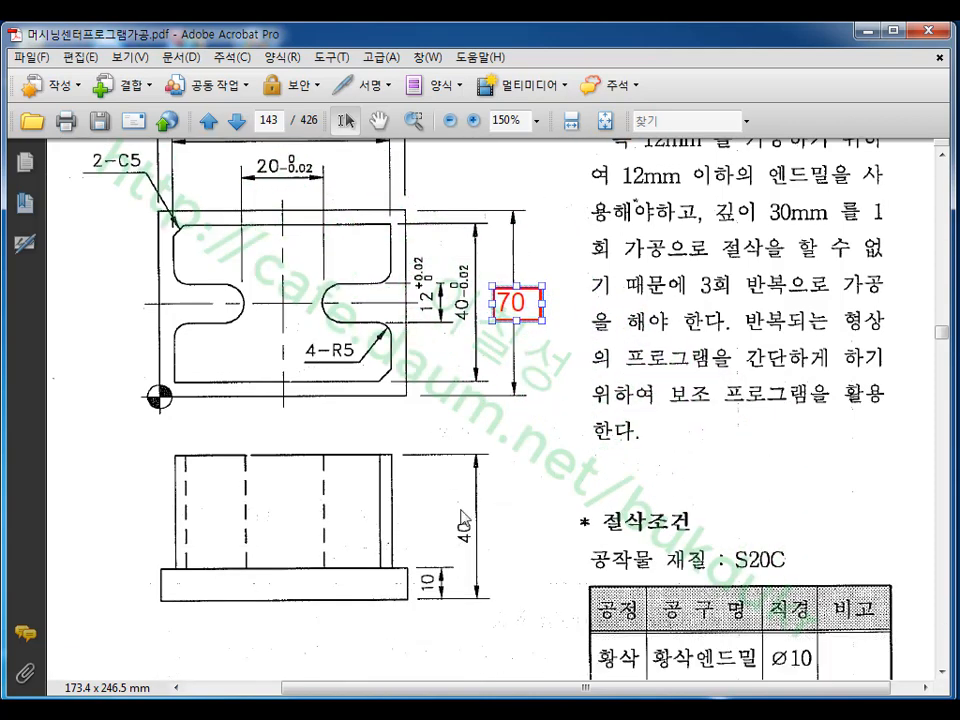
{"action": "key", "text": "ctrl+v"}
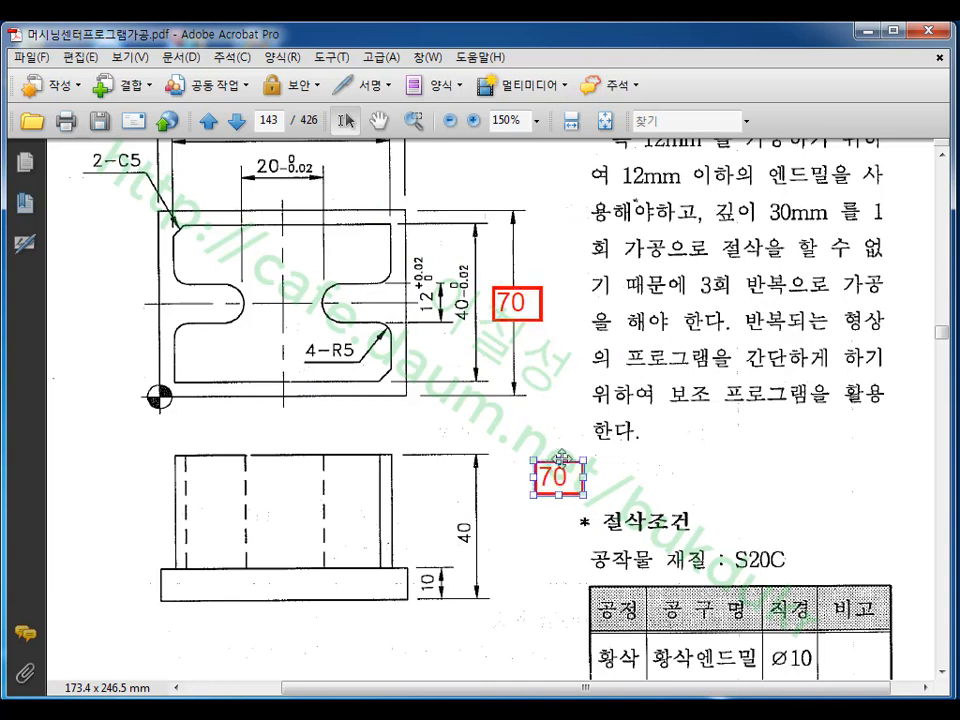
{"action": "mouse_move", "coordinate": [563, 484]}
{"action": "left_mouse_down"}
{"action": "mouse_move", "coordinate": [482, 535]}
{"action": "mouse_move", "coordinate": [484, 527]}
{"action": "left_mouse_up"}
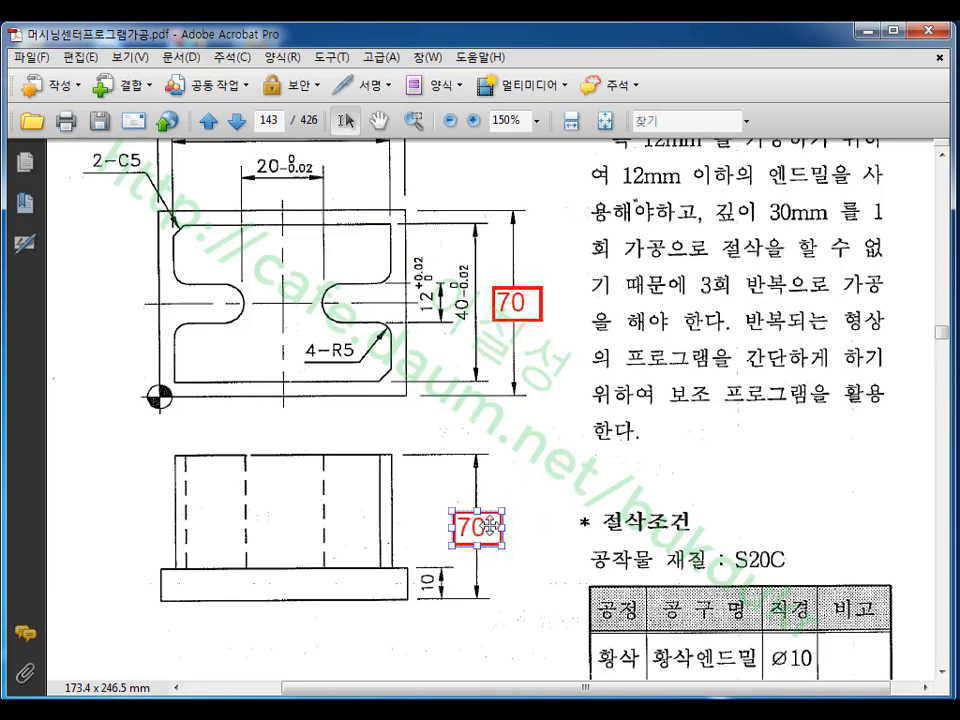
{"action": "double_click", "coordinate": [483, 526]}
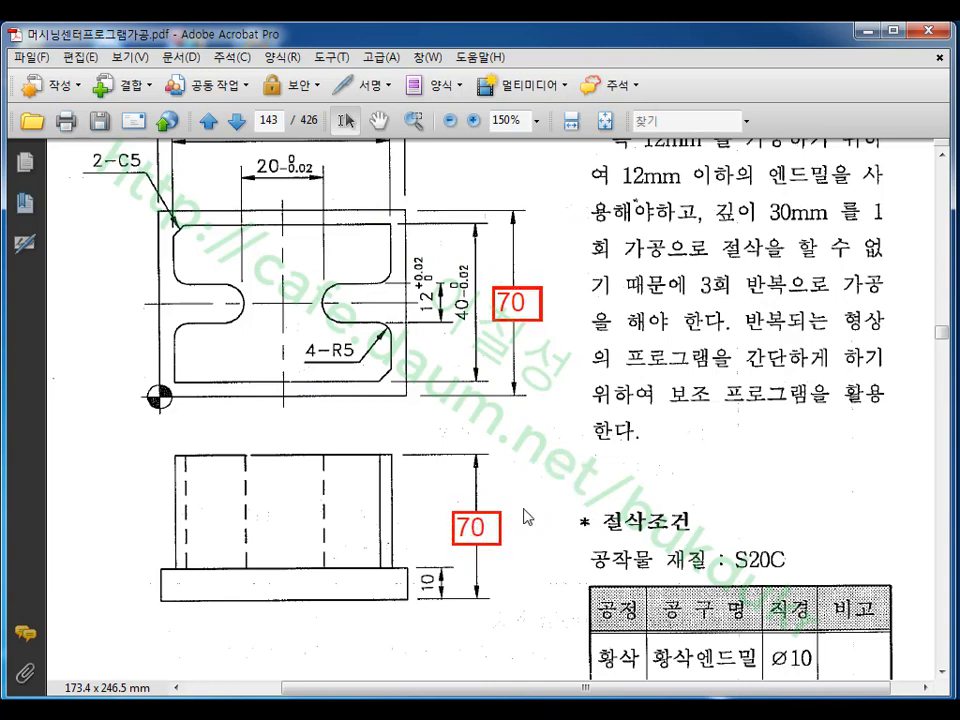
{"action": "key", "text": "BackSpace"}
{"action": "type", "text": "3"}
{"action": "scroll", "coordinate": [810, 436], "scroll_direction": "down", "scroll_amount": 2}
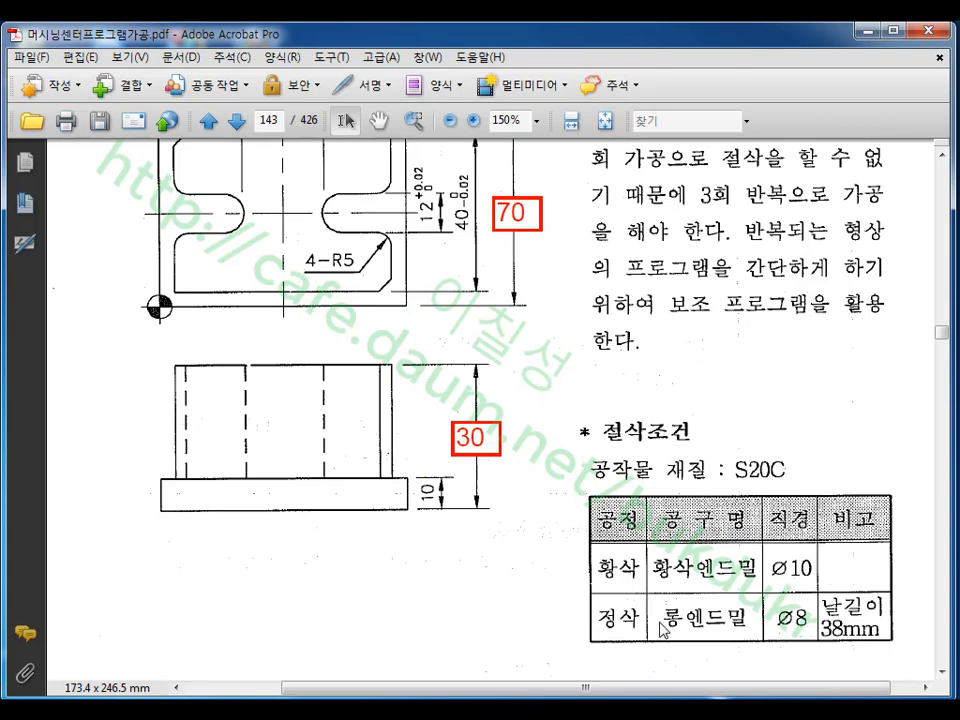
{"action": "scroll", "coordinate": [671, 625], "scroll_direction": "up", "scroll_amount": 2}
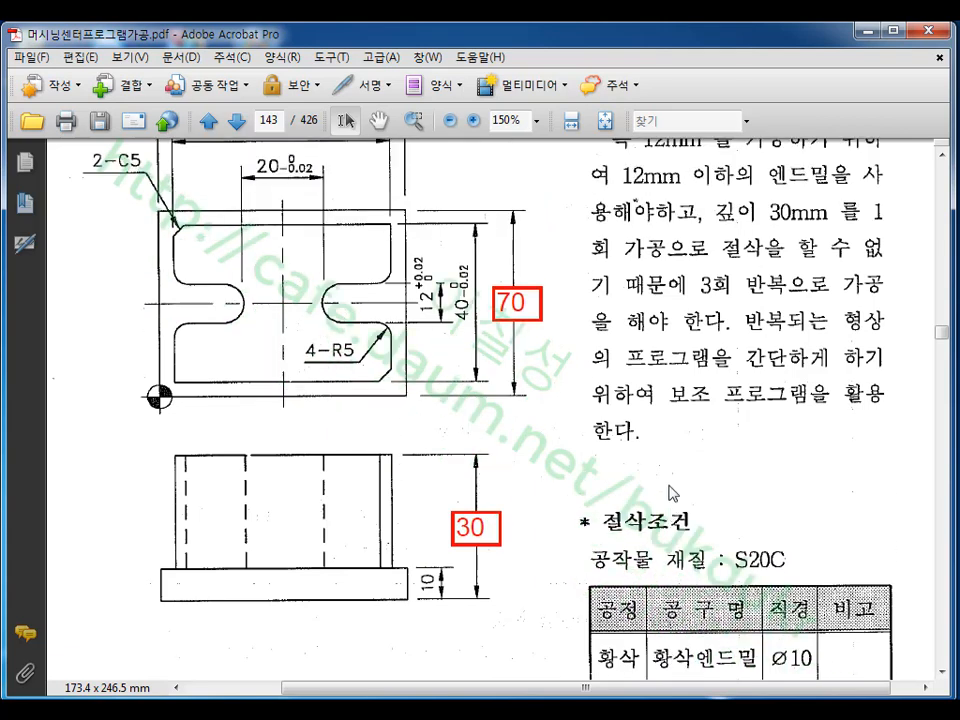
{"action": "scroll", "coordinate": [670, 490], "scroll_direction": "down", "scroll_amount": 2}
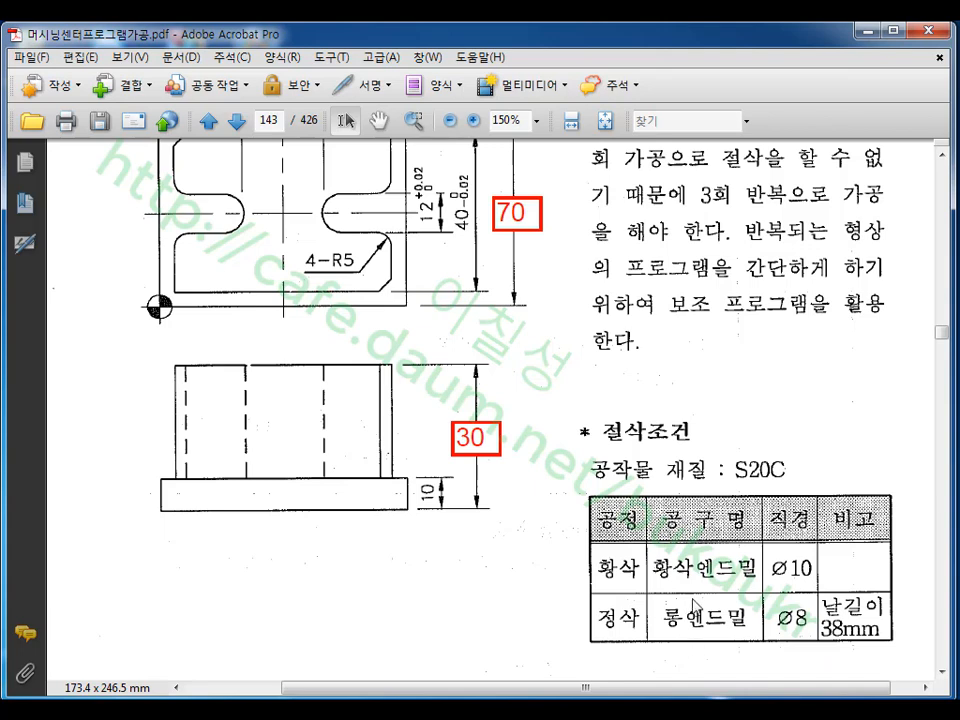
{"action": "scroll", "coordinate": [718, 603], "scroll_direction": "up", "scroll_amount": 1}
{"action": "scroll", "coordinate": [718, 603], "scroll_direction": "up", "scroll_amount": 2}
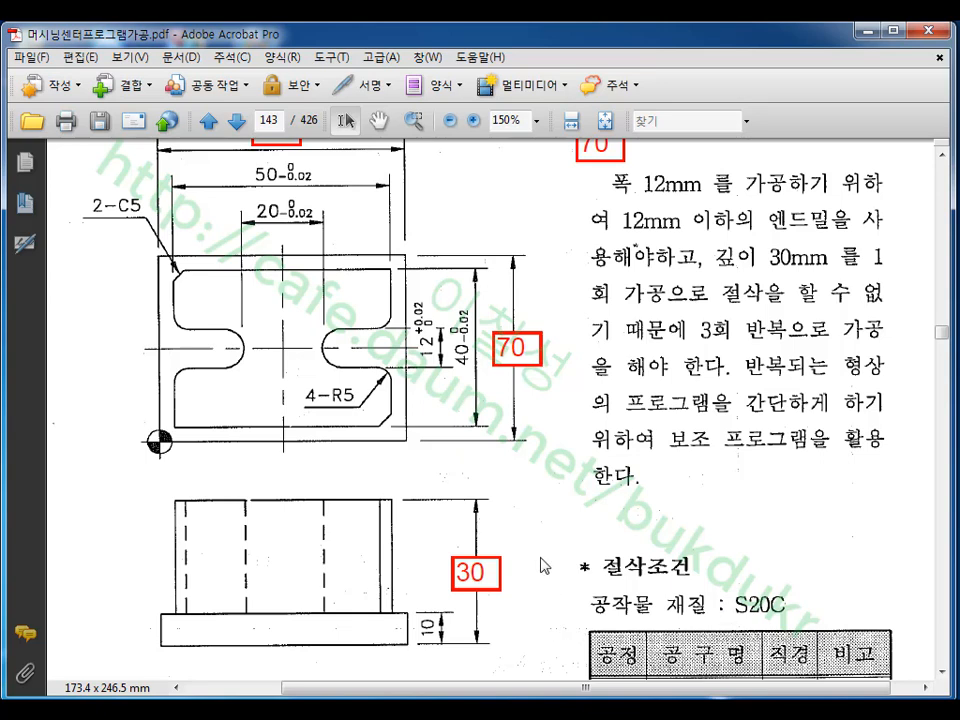
{"action": "scroll", "coordinate": [600, 500], "scroll_direction": "down", "scroll_amount": 2}
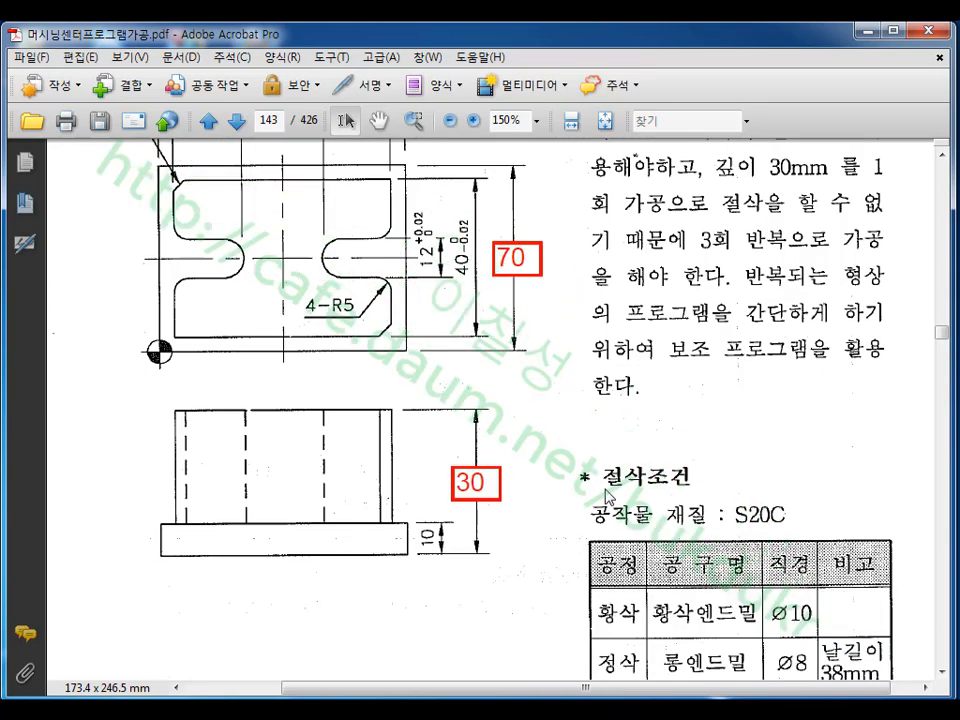
{"action": "scroll", "coordinate": [610, 496], "scroll_direction": "down", "scroll_amount": 2}
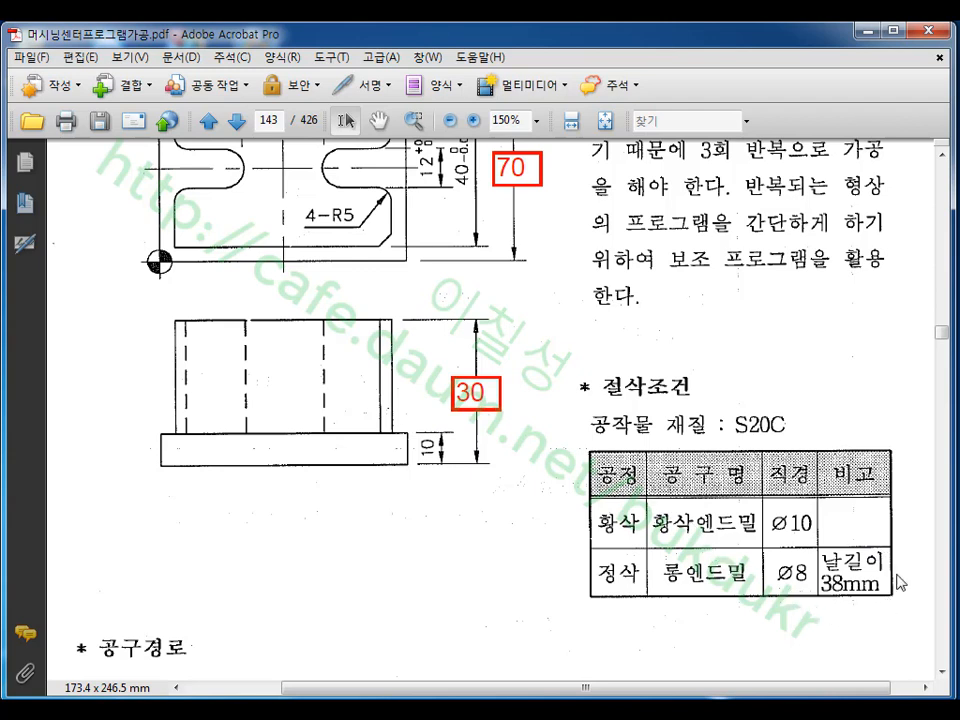
{"action": "scroll", "coordinate": [560, 436], "scroll_direction": "up", "scroll_amount": 1}
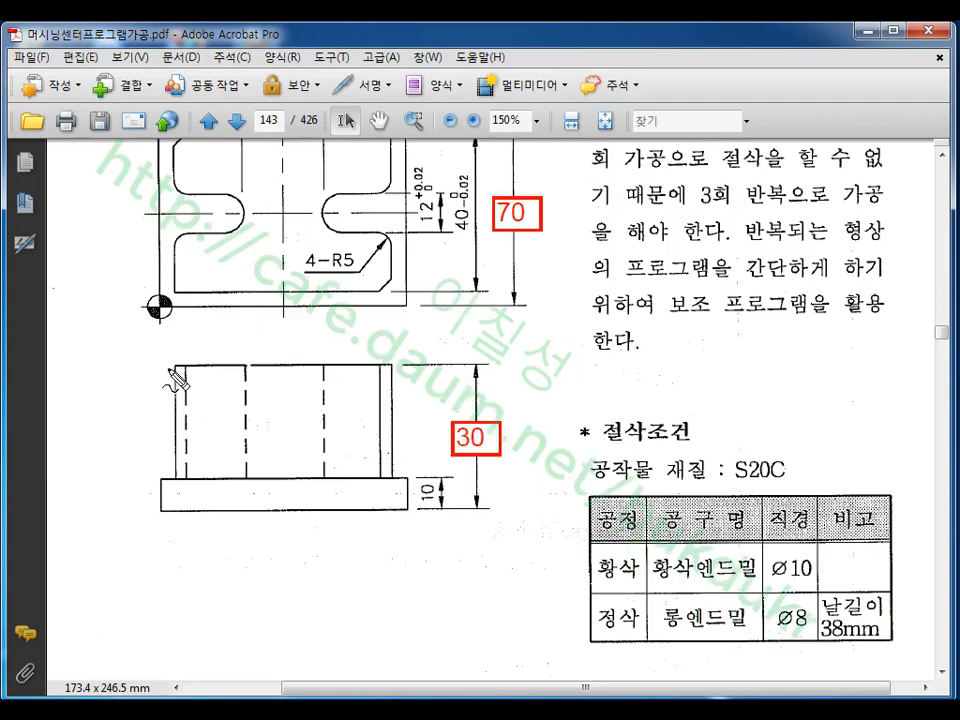
- Trace the side view's left edge and base in red and write 20 beside it
{"action": "mouse_move", "coordinate": [167, 369]}
{"action": "left_mouse_down"}
{"action": "mouse_move", "coordinate": [157, 440]}
{"action": "mouse_move", "coordinate": [178, 484]}
{"action": "mouse_move", "coordinate": [158, 445]}
{"action": "mouse_move", "coordinate": [177, 368]}
{"action": "left_mouse_up"}
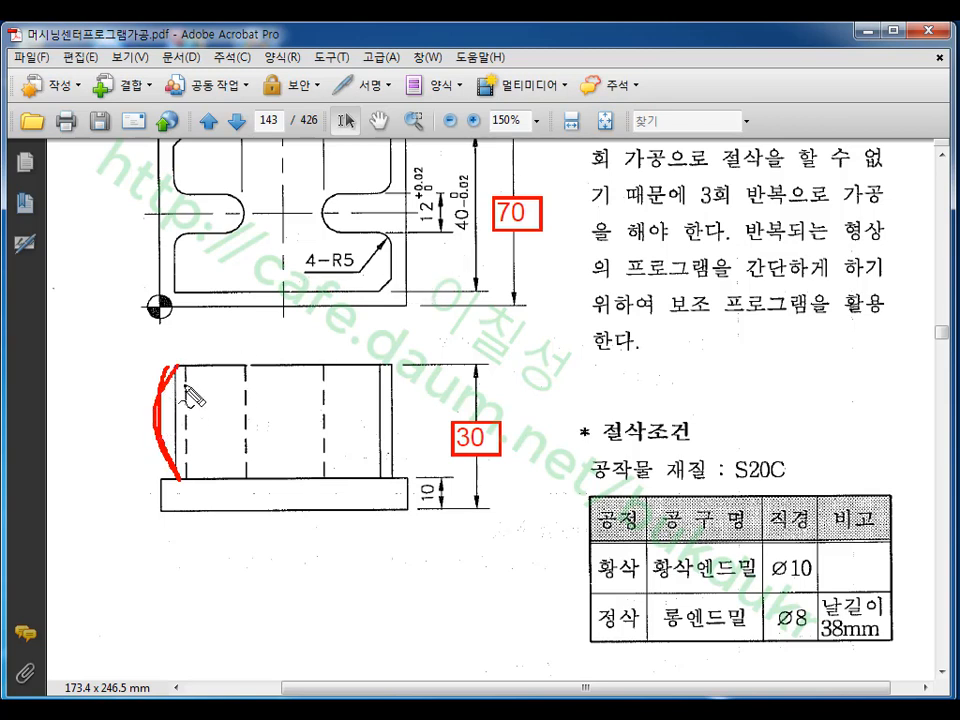
{"action": "mouse_move", "coordinate": [172, 368]}
{"action": "left_mouse_down"}
{"action": "mouse_move", "coordinate": [175, 476]}
{"action": "mouse_move", "coordinate": [388, 477]}
{"action": "left_mouse_up"}
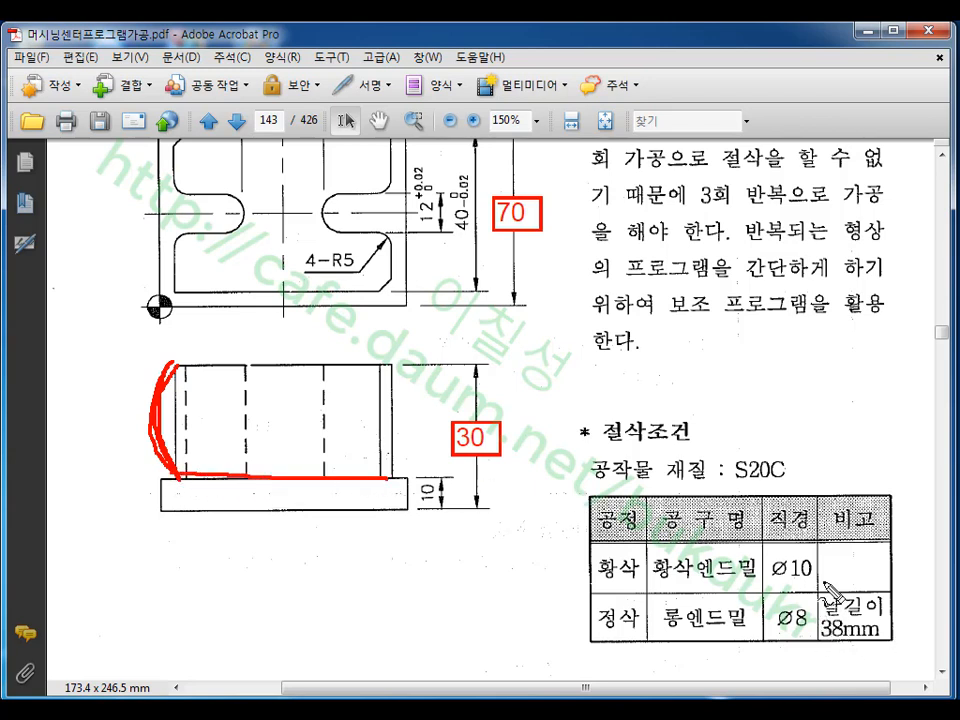
{"action": "mouse_move", "coordinate": [88, 405]}
{"action": "left_mouse_down"}
{"action": "mouse_move", "coordinate": [92, 428]}
{"action": "mouse_move", "coordinate": [137, 418]}
{"action": "mouse_move", "coordinate": [131, 406]}
{"action": "left_mouse_up"}
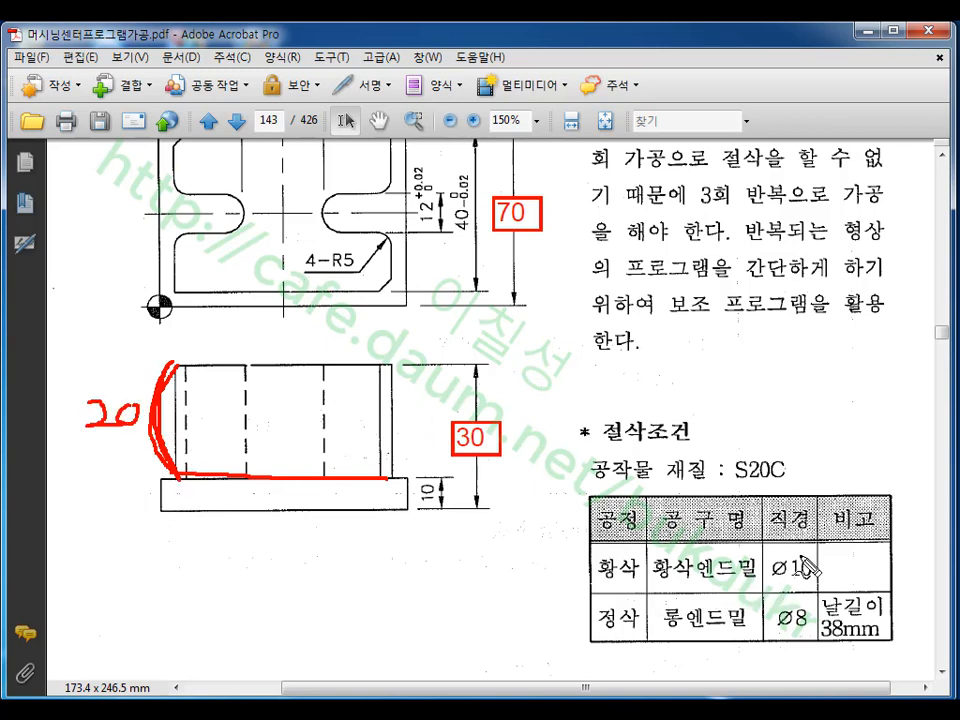
- Write 10 over the ⌀8 cell, underline the roughing and finishing end mill rows, then clear all marks
{"action": "mouse_move", "coordinate": [806, 600]}
{"action": "left_mouse_down"}
{"action": "mouse_move", "coordinate": [803, 630]}
{"action": "mouse_move", "coordinate": [818, 604]}
{"action": "left_mouse_up"}
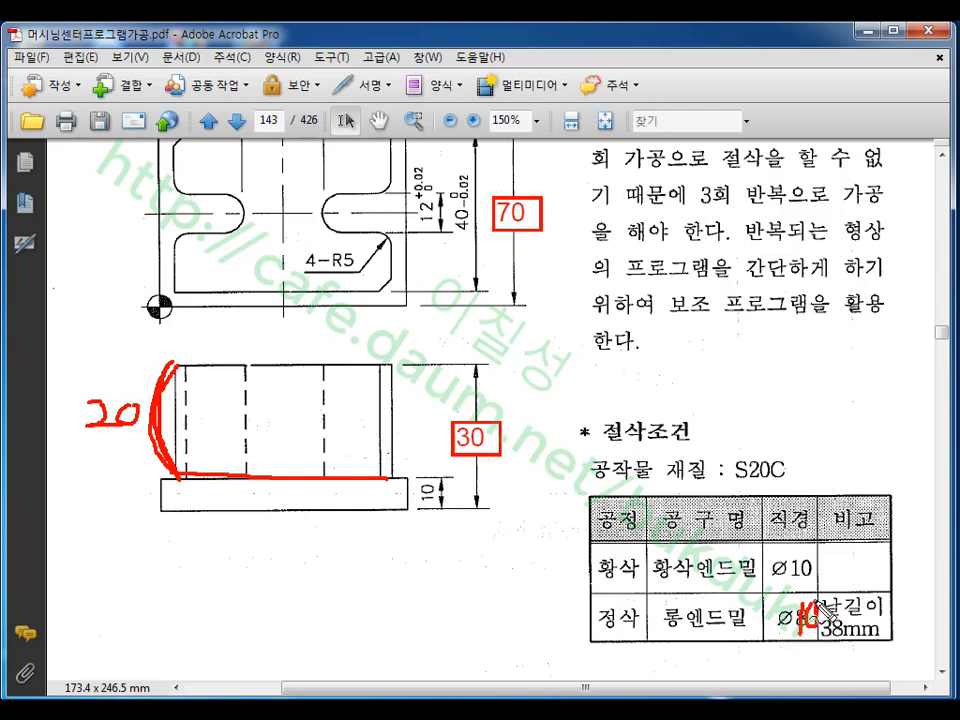
{"action": "left_click_drag", "start_coordinate": [592, 585], "coordinate": [774, 578]}
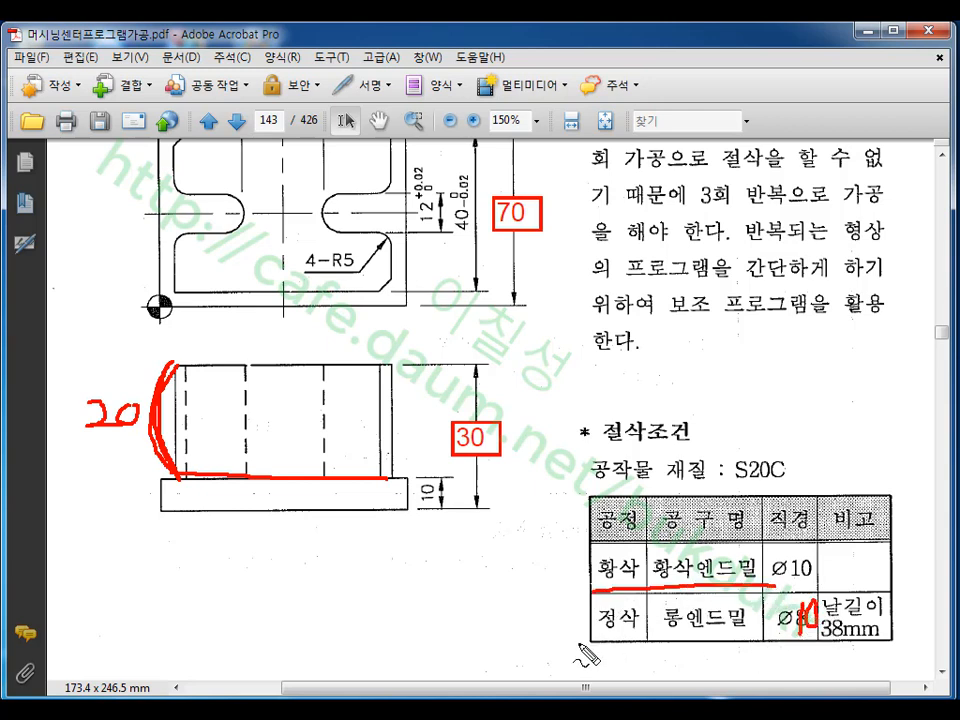
{"action": "left_click_drag", "start_coordinate": [590, 638], "coordinate": [780, 630]}
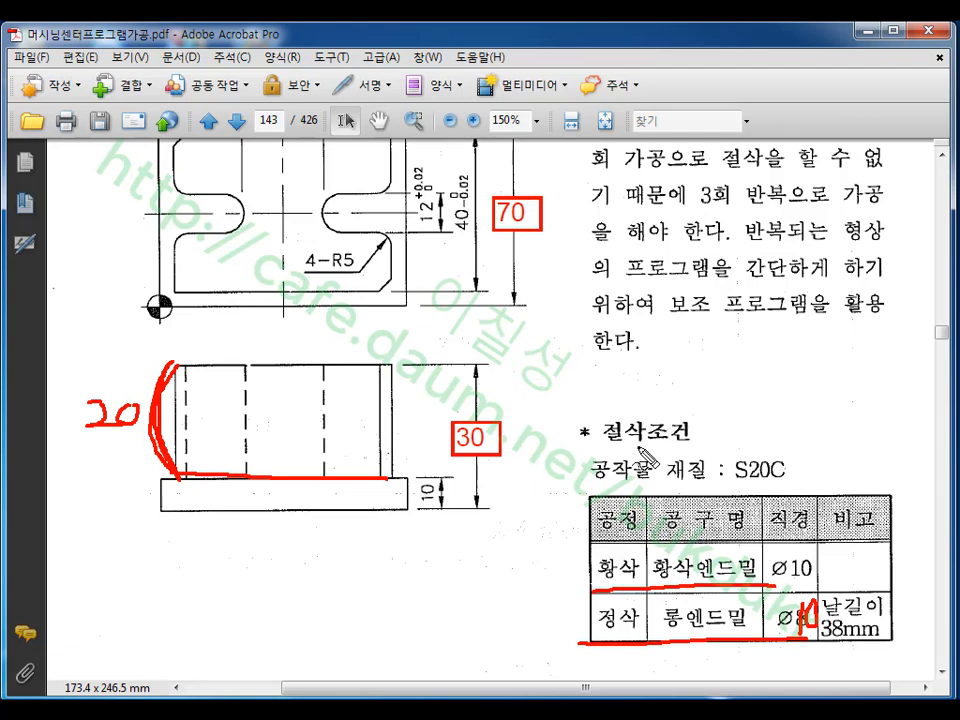
{"action": "key", "text": "Escape"}
{"action": "scroll", "coordinate": [627, 455], "scroll_direction": "up", "scroll_amount": 4}
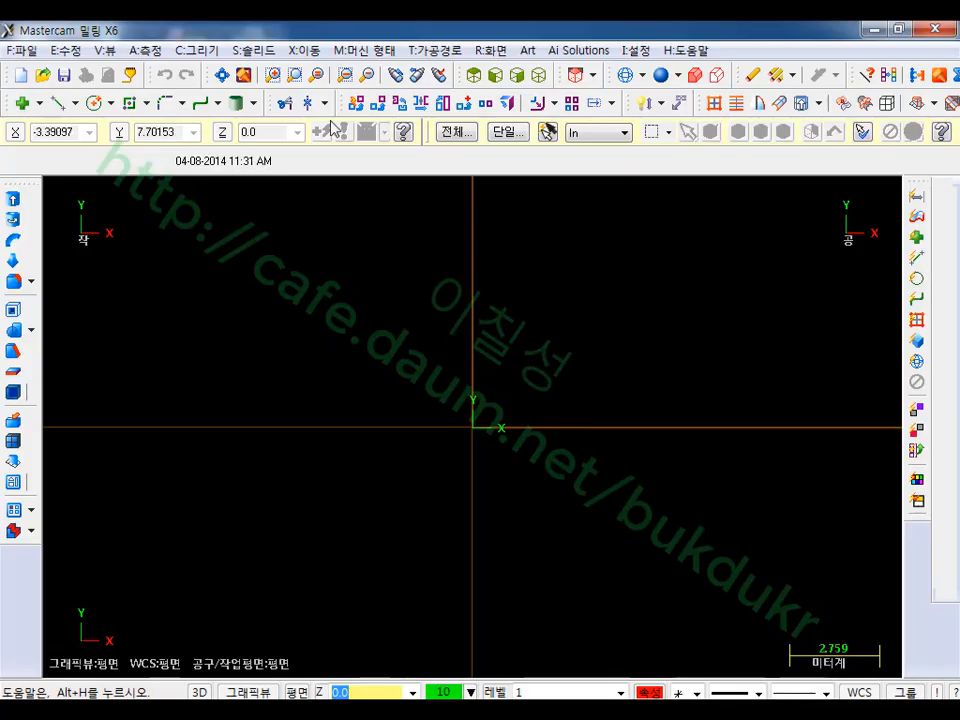
- Draw a 70 × 70 rectangle centred on the origin
{"action": "scroll", "coordinate": [478, 336], "scroll_direction": "down", "scroll_amount": 2}
{"action": "middle_click_drag", "start_coordinate": [600, 268], "coordinate": [515, 336]}
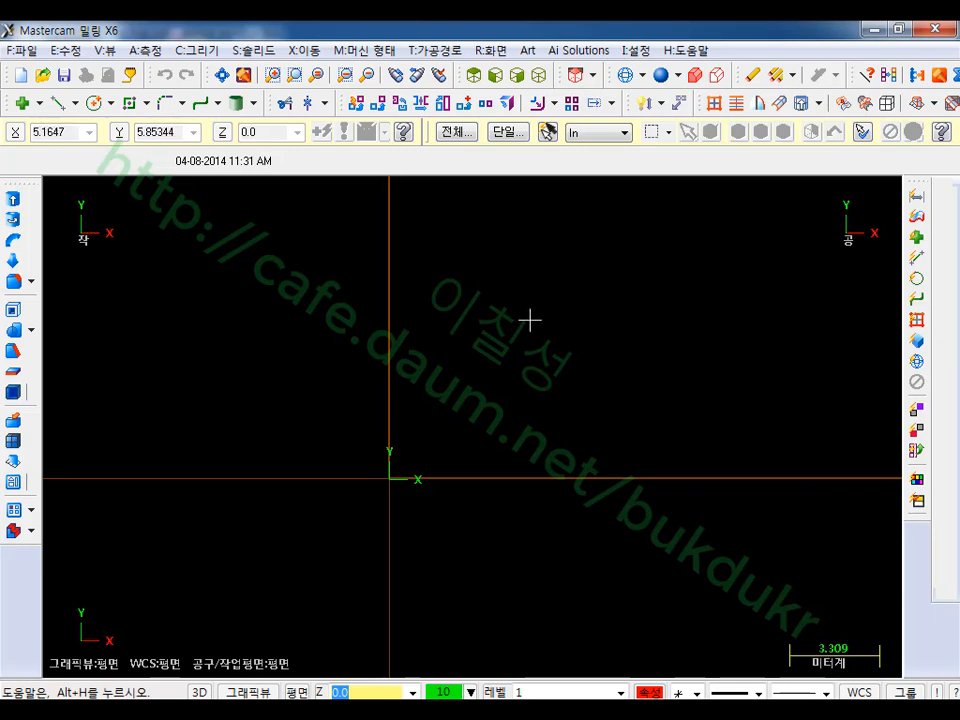
{"action": "left_click", "coordinate": [129, 102]}
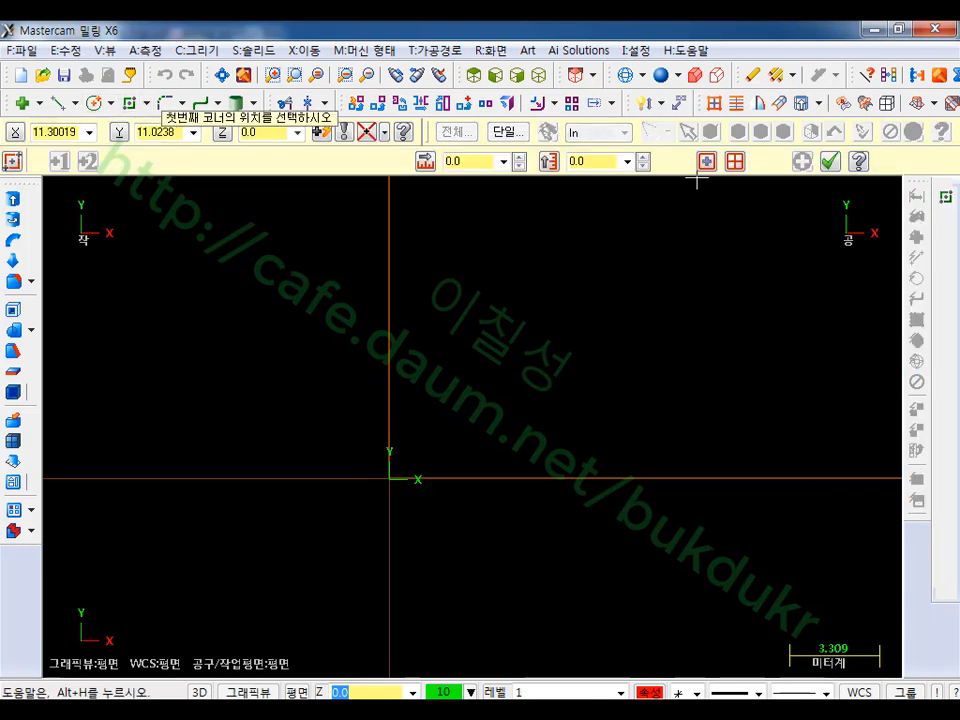
{"action": "left_click", "coordinate": [389, 478]}
{"action": "left_click", "coordinate": [575, 296]}
{"action": "scroll", "coordinate": [645, 329], "scroll_direction": "down", "scroll_amount": 2}
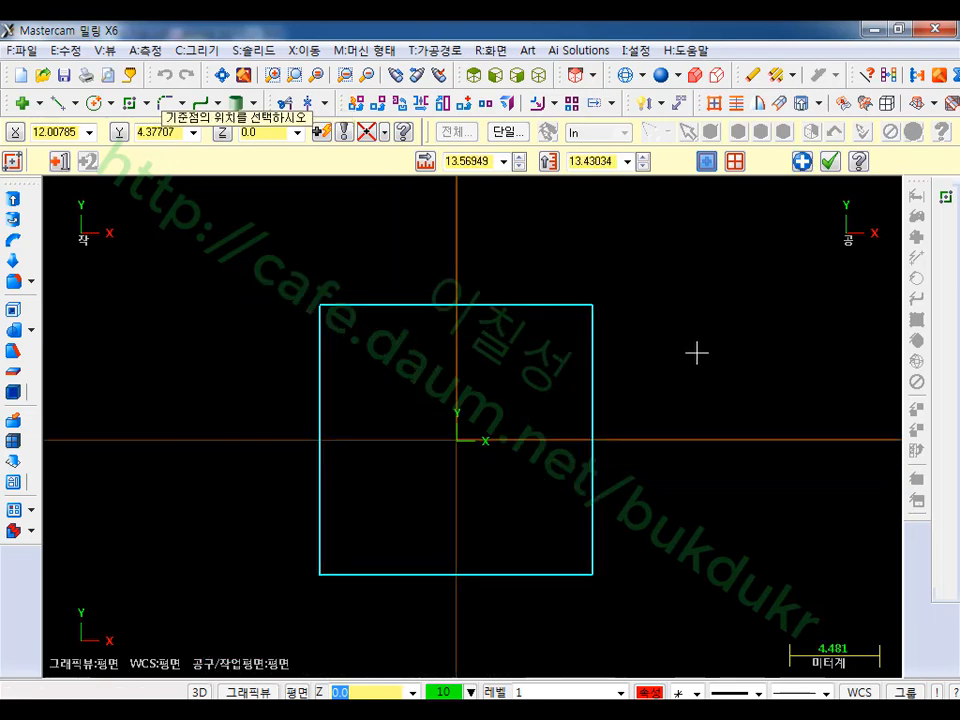
{"action": "scroll", "coordinate": [640, 420], "scroll_direction": "down", "scroll_amount": 2}
{"action": "left_click", "coordinate": [466, 161]}
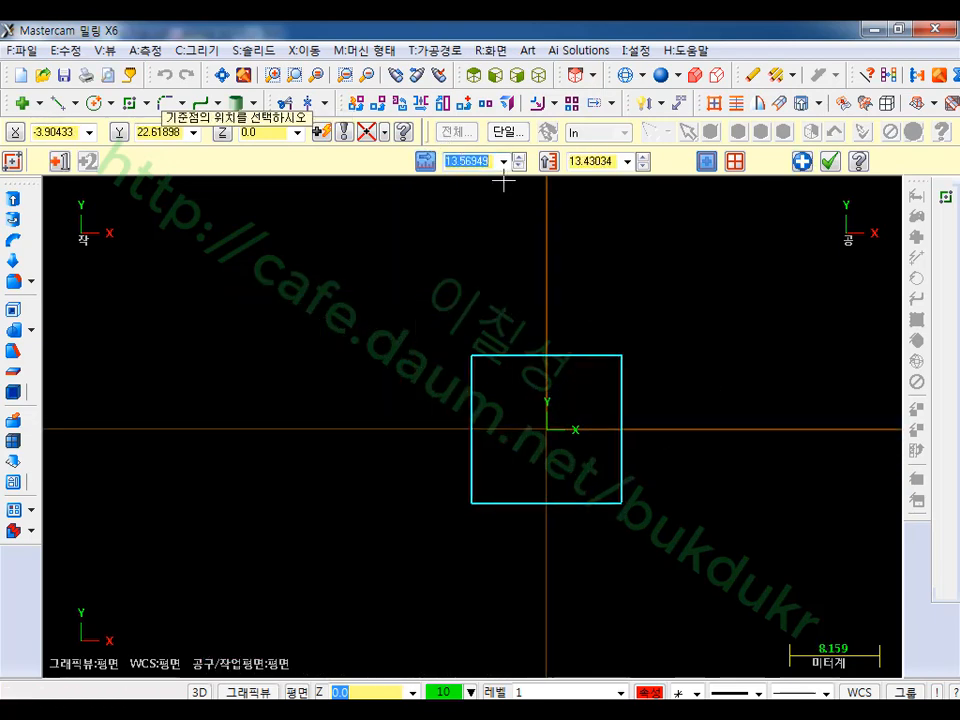
{"action": "type", "text": "70"}
{"action": "key", "text": "Tab"}
{"action": "type", "text": "7"}
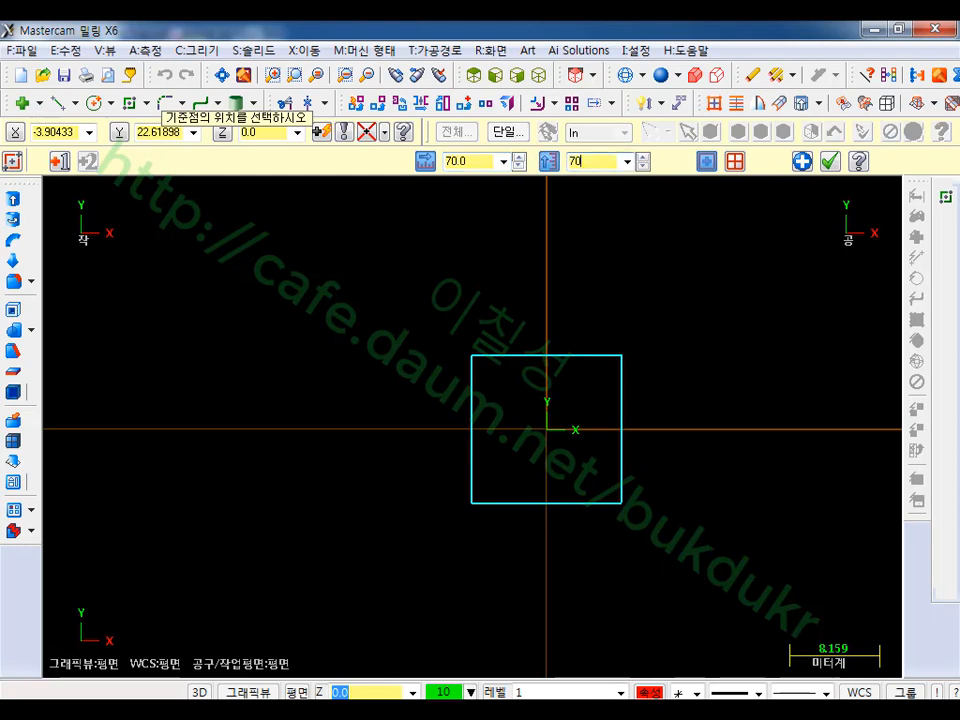
{"action": "type", "text": "0"}
{"action": "key", "text": "Return"}
{"action": "scroll", "coordinate": [503, 181], "scroll_direction": "down", "scroll_amount": 3}
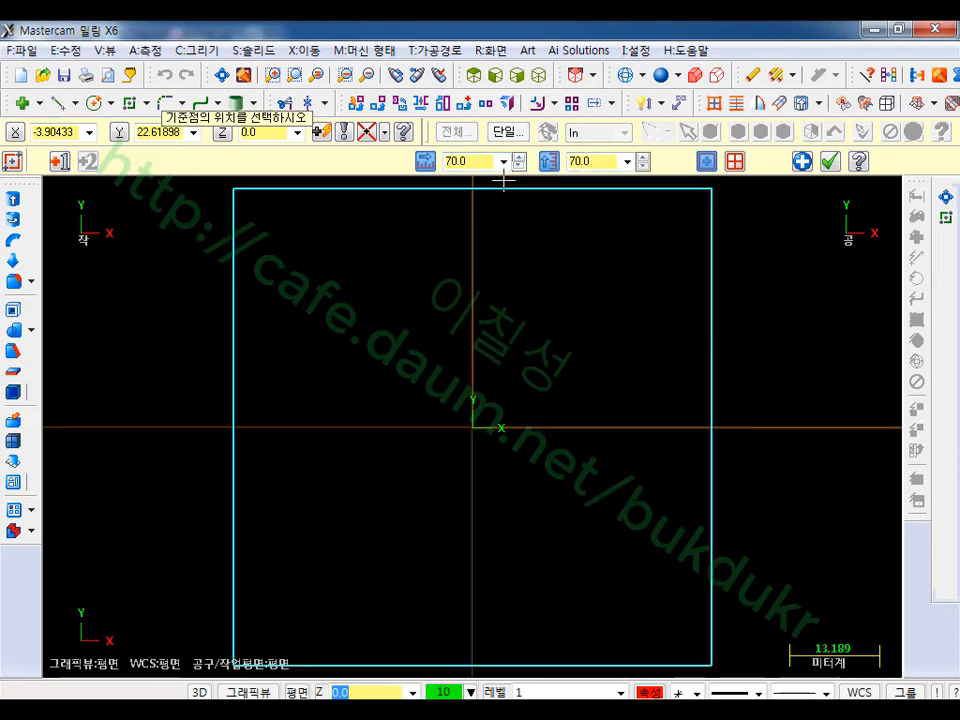
- Dimension the square's top and right edges as 70, then switch to the drawing PDF
{"action": "left_click", "coordinate": [679, 103]}
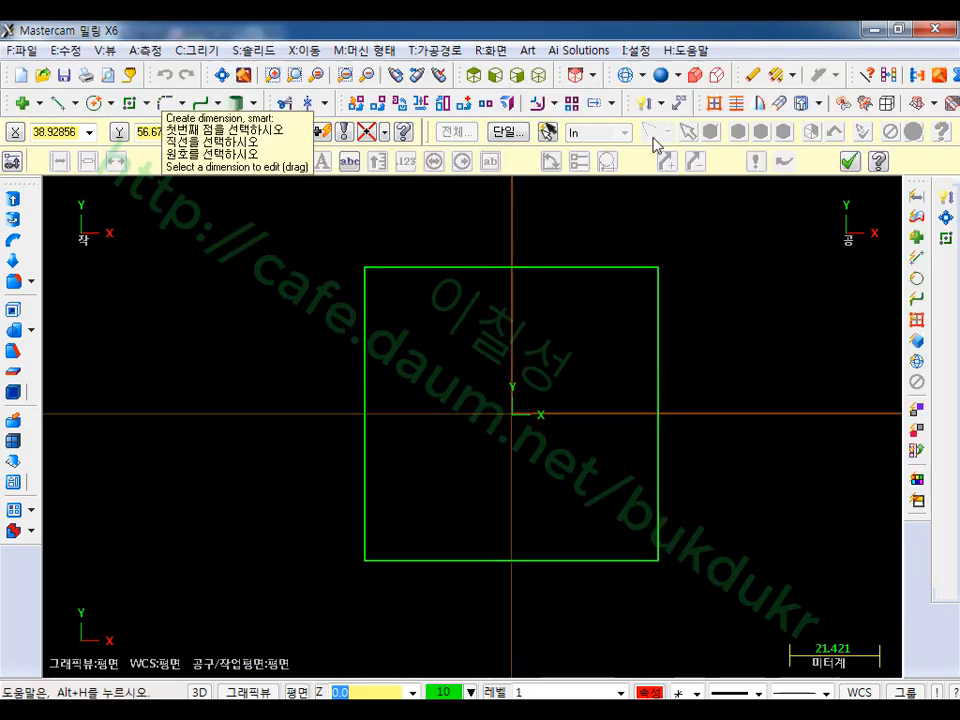
{"action": "left_click", "coordinate": [626, 264]}
{"action": "left_click", "coordinate": [596, 217]}
{"action": "left_click", "coordinate": [662, 284]}
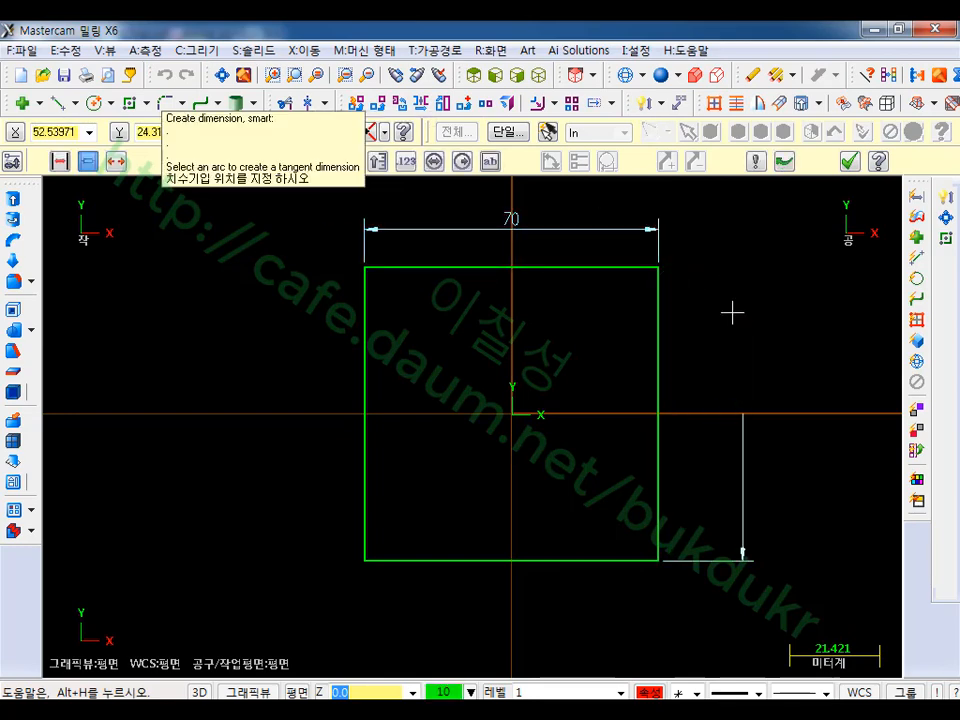
{"action": "left_click", "coordinate": [740, 313]}
{"action": "scroll", "coordinate": [572, 236], "scroll_direction": "up", "scroll_amount": 1}
{"action": "left_click", "coordinate": [847, 163]}
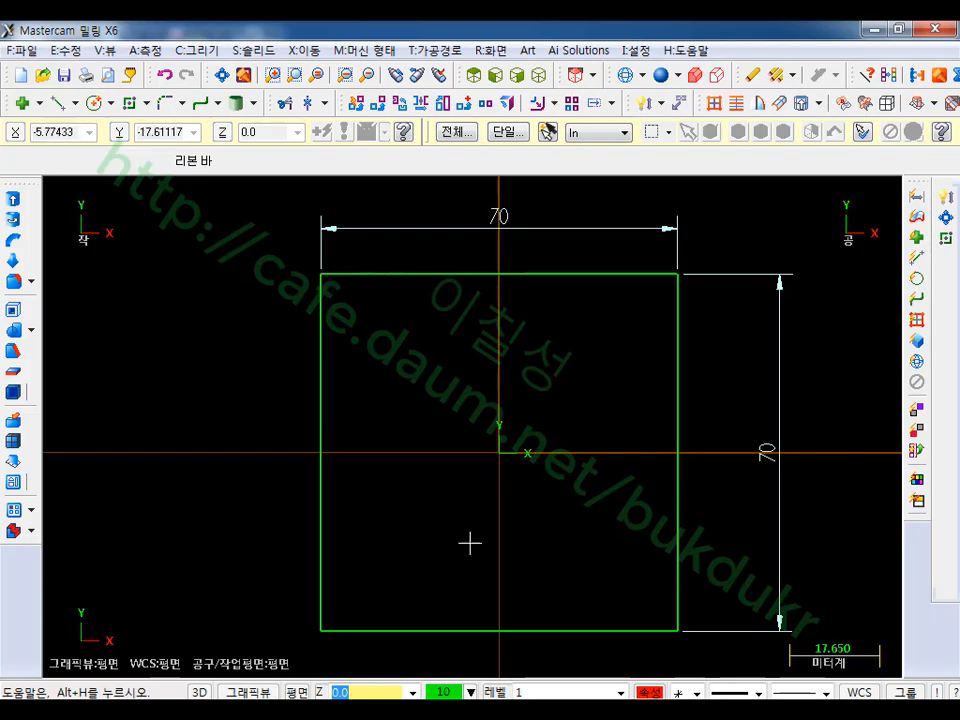
{"action": "key", "text": "alt+Tab"}
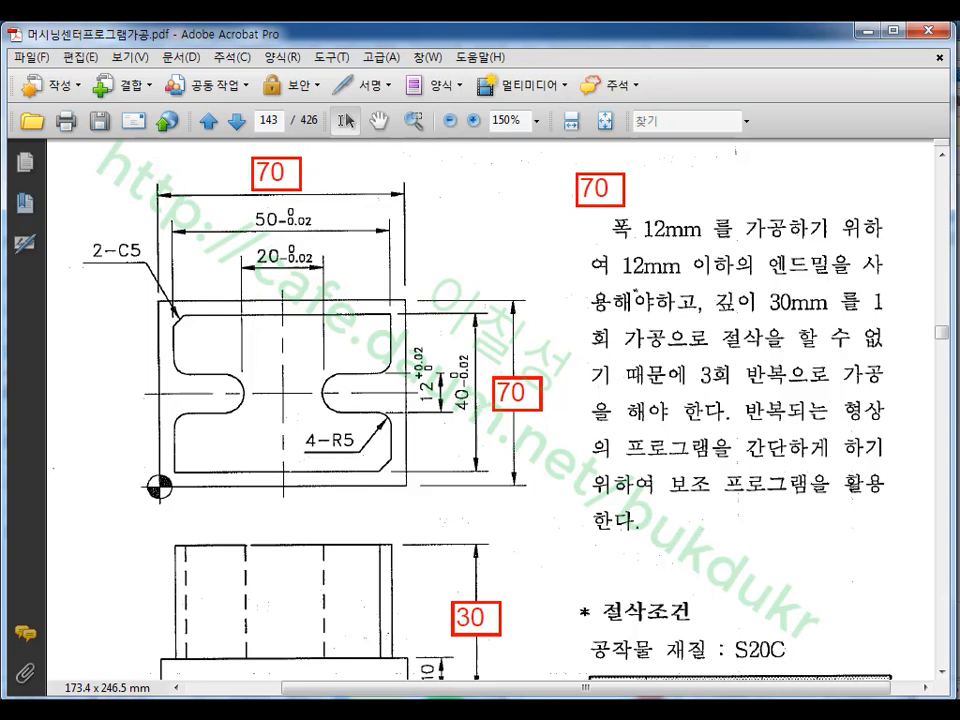
- Draw a 50 × 40 rectangle centred on the origin inside the 70 square
{"action": "key", "text": "alt+Tab"}
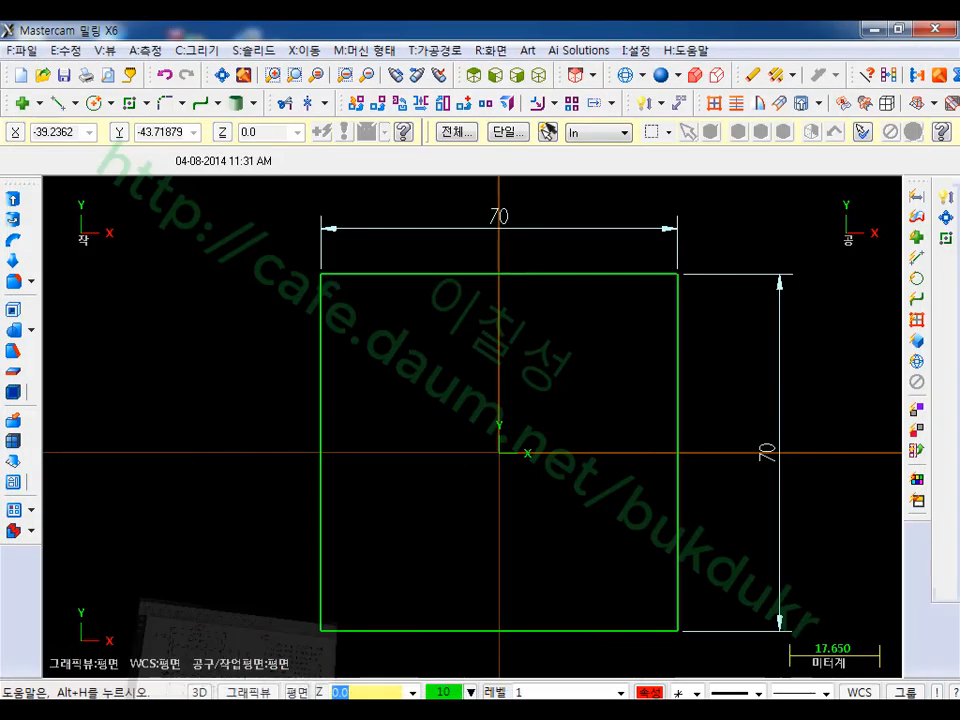
{"action": "left_click", "coordinate": [945, 239]}
{"action": "left_click", "coordinate": [499, 452]}
{"action": "left_click", "coordinate": [612, 348]}
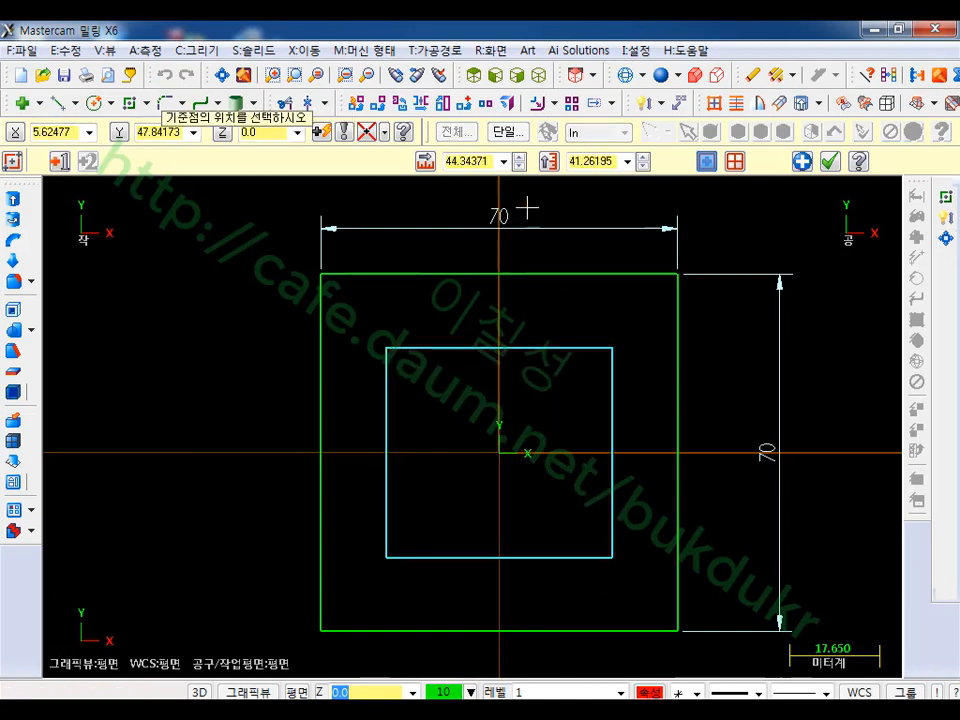
{"action": "left_click", "coordinate": [481, 162]}
{"action": "type", "text": "50"}
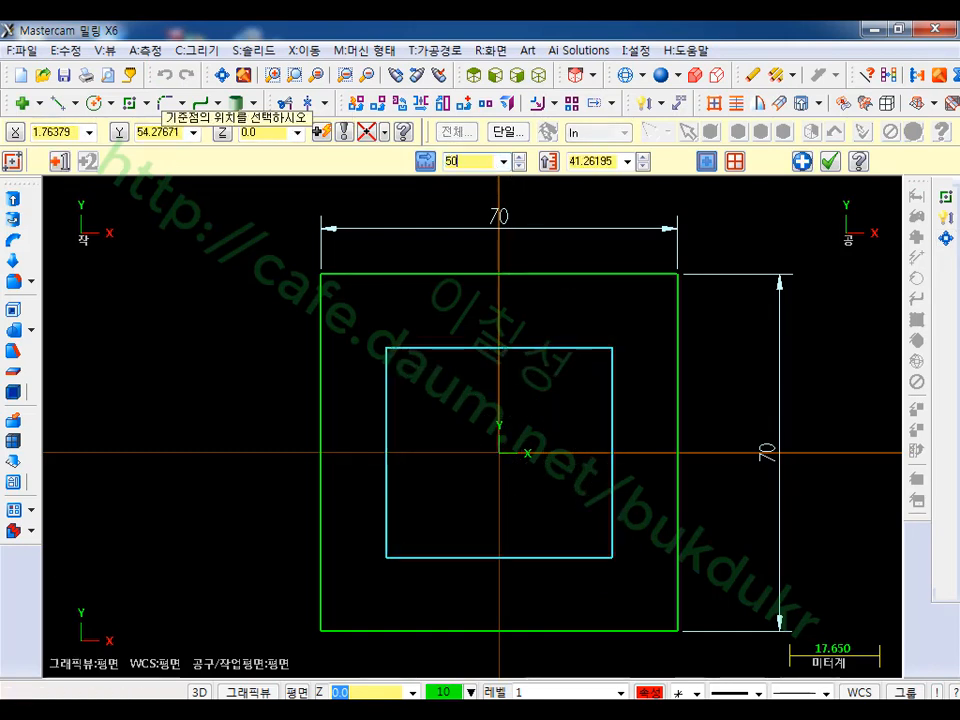
{"action": "left_click", "coordinate": [602, 162]}
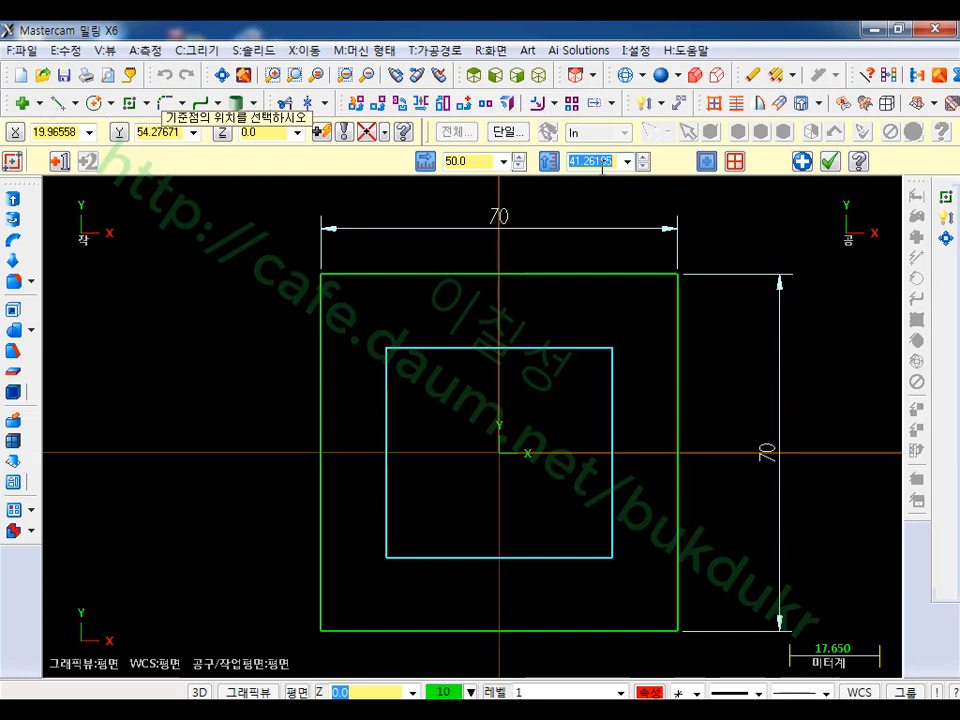
{"action": "type", "text": "40"}
{"action": "key", "text": "Return"}
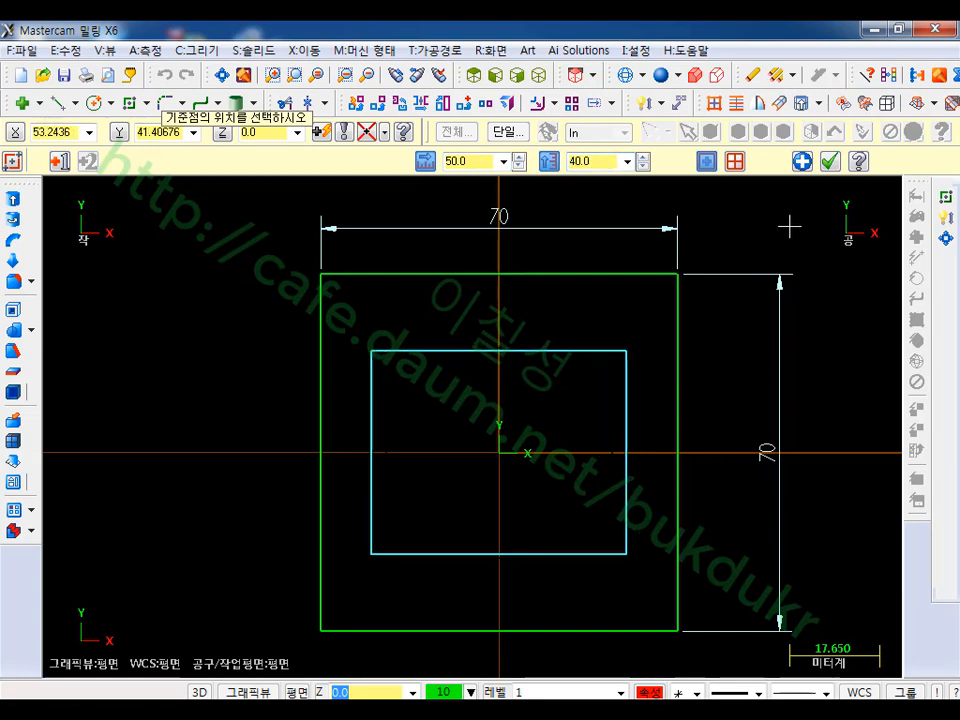
{"action": "left_click", "coordinate": [803, 162]}
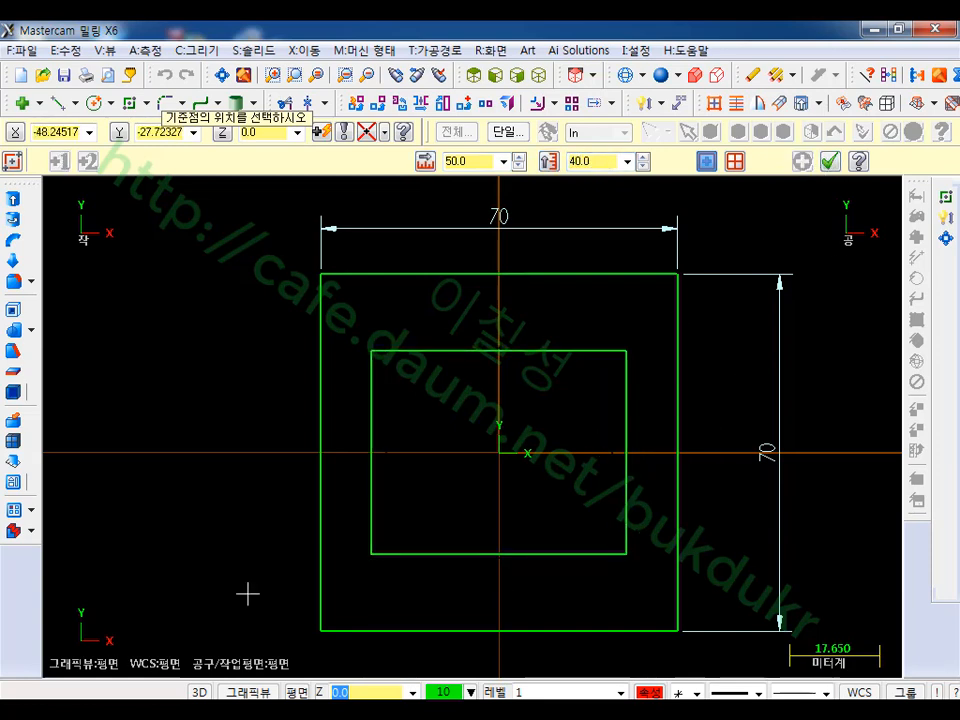
- Check the drawing PDF briefly and return to the Mastercam model
{"action": "left_click", "coordinate": [208, 712]}
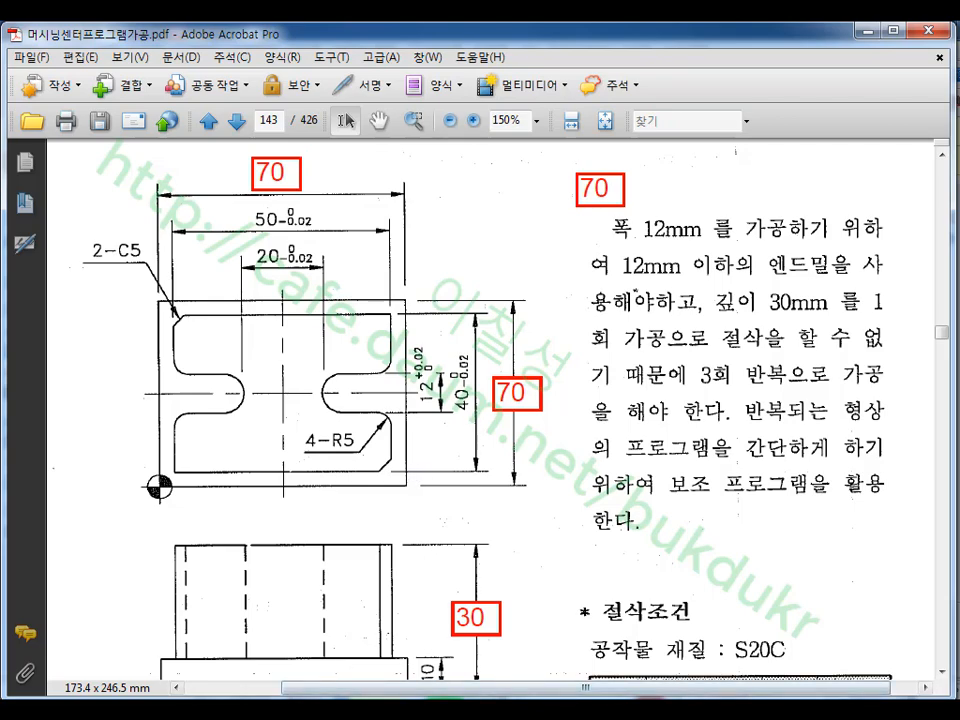
{"action": "left_click", "coordinate": [208, 712]}
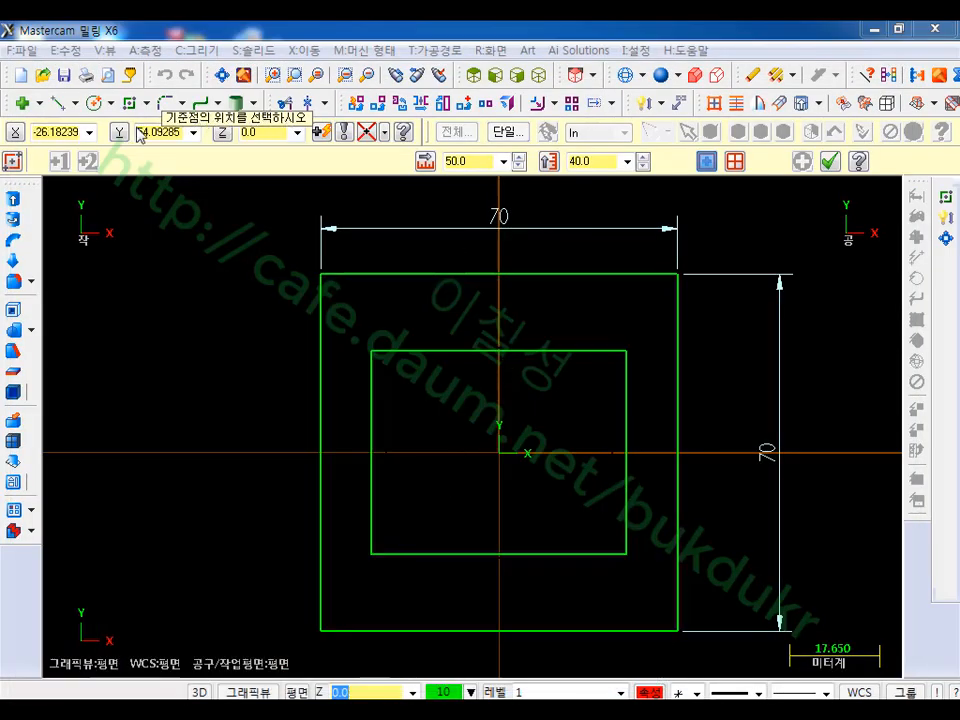
{"action": "left_click", "coordinate": [182, 102]}
- Chamfer the 50 × 40 rectangle's top-left and bottom-right corners 5 × 45°, then compare with the drawing
{"action": "left_click", "coordinate": [214, 191]}
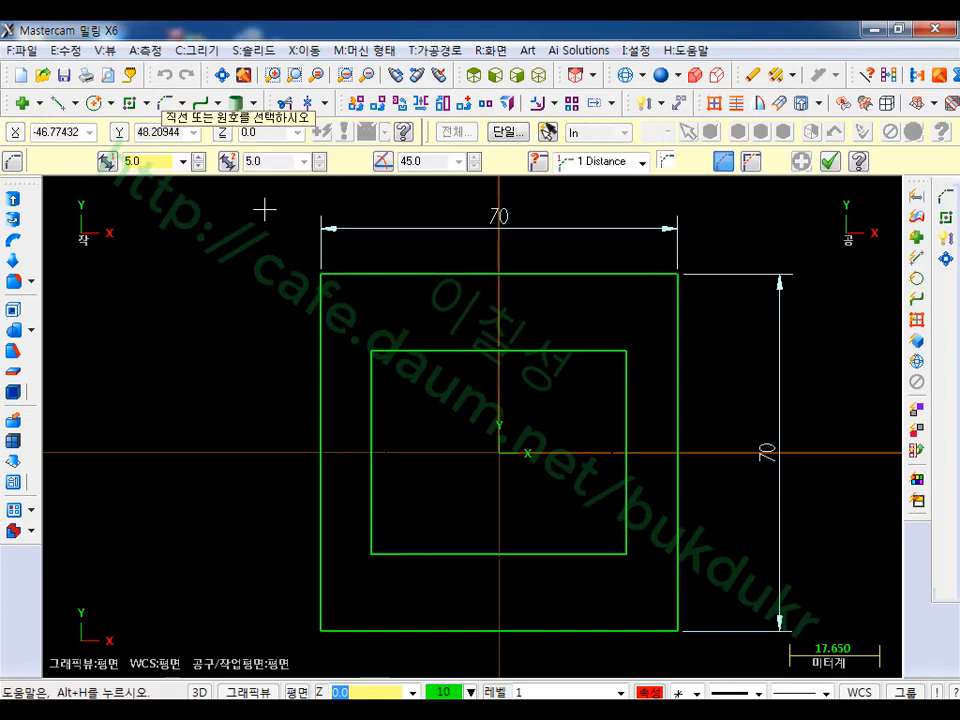
{"action": "left_click", "coordinate": [397, 384]}
{"action": "left_click", "coordinate": [429, 355]}
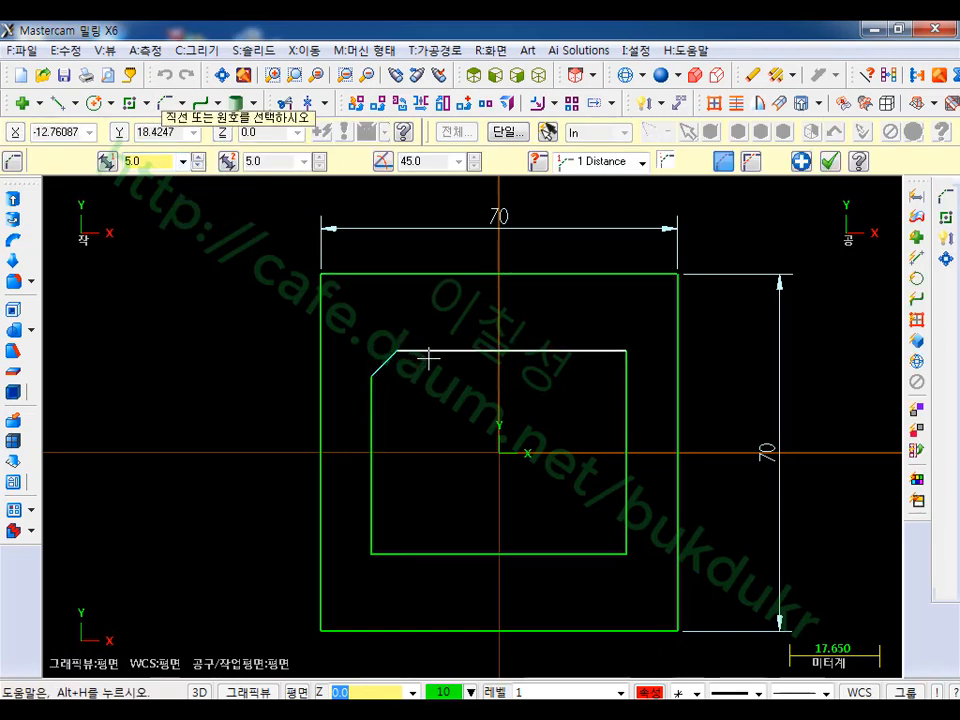
{"action": "left_click", "coordinate": [626, 489]}
{"action": "left_click", "coordinate": [583, 555]}
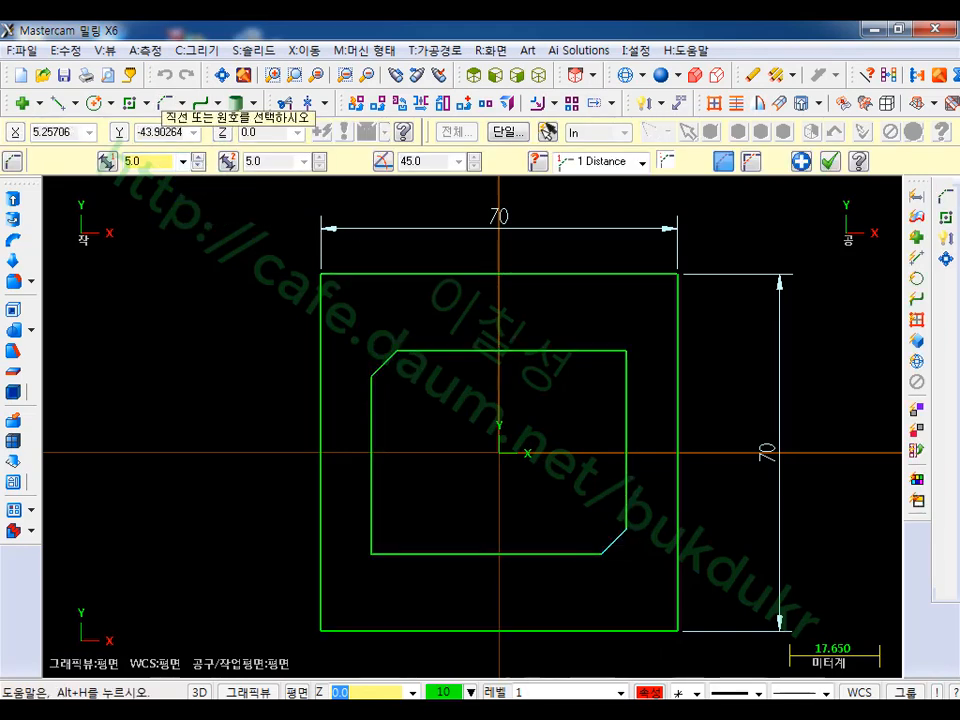
{"action": "key", "text": "alt+Tab"}
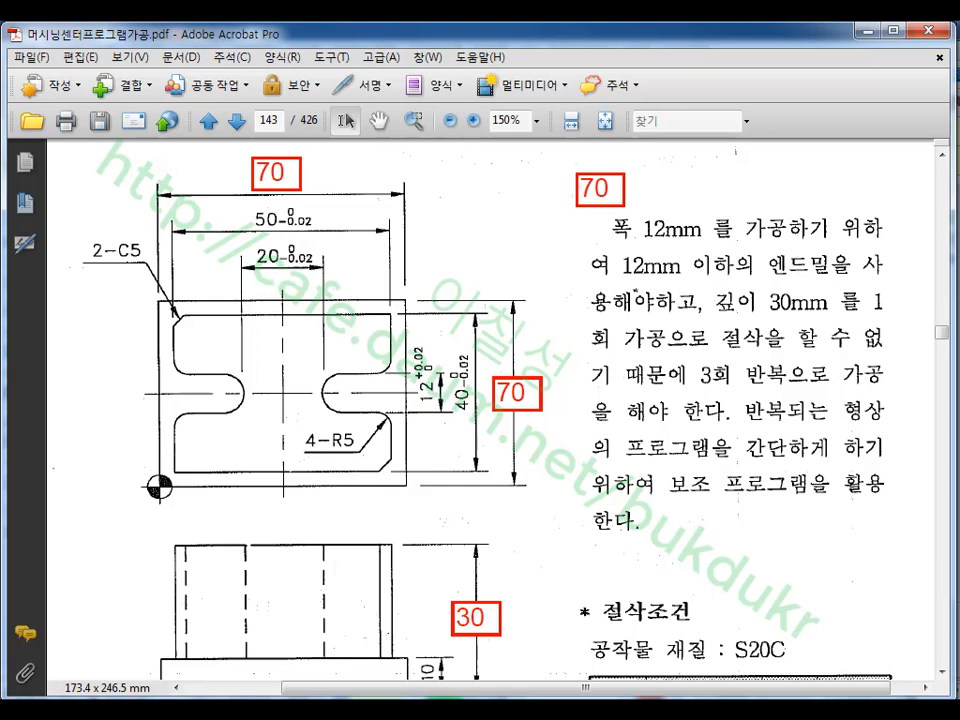
{"action": "key", "text": "alt+Tab"}
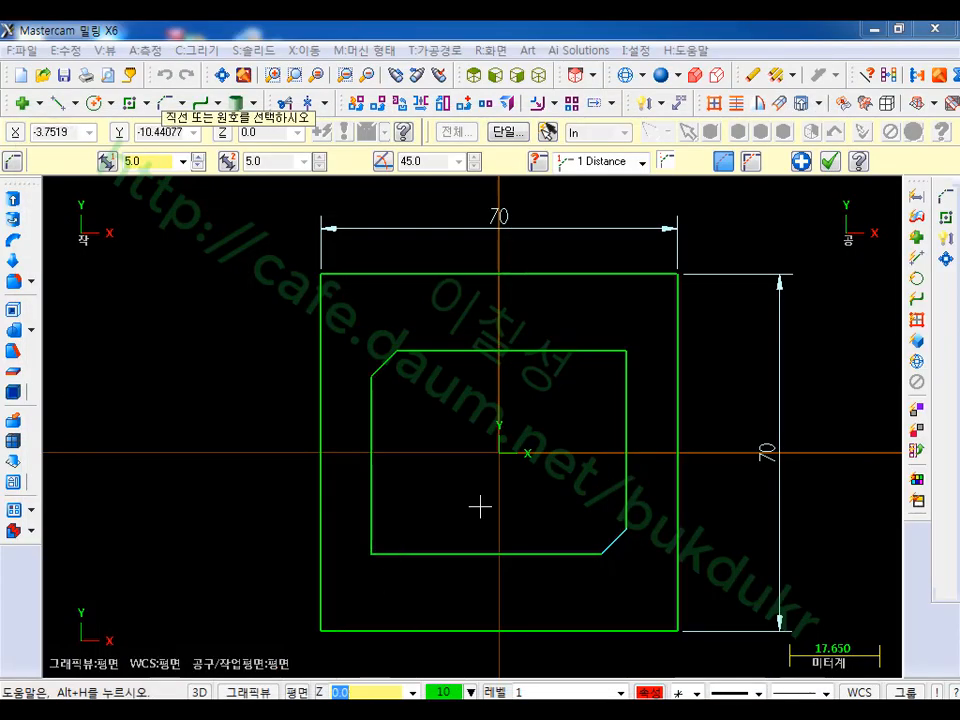
- Draw a 20 × 12 rectangle centred on the origin
{"action": "left_click", "coordinate": [945, 220]}
{"action": "left_click", "coordinate": [499, 453]}
{"action": "left_click", "coordinate": [575, 420]}
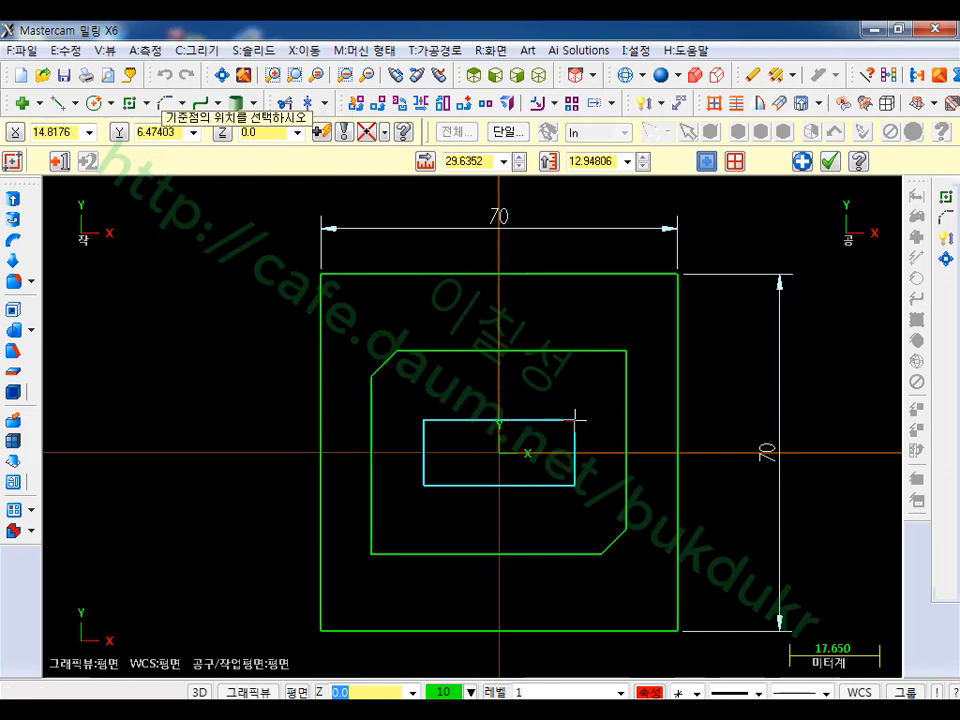
{"action": "left_click", "coordinate": [488, 161]}
{"action": "type", "text": "20"}
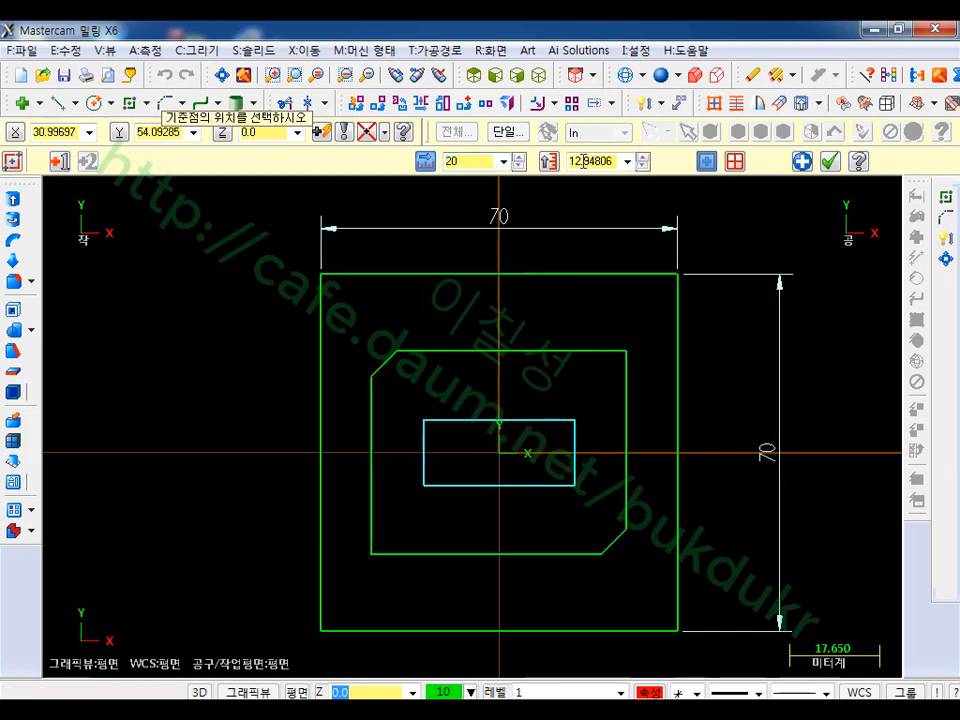
{"action": "left_click", "coordinate": [583, 161]}
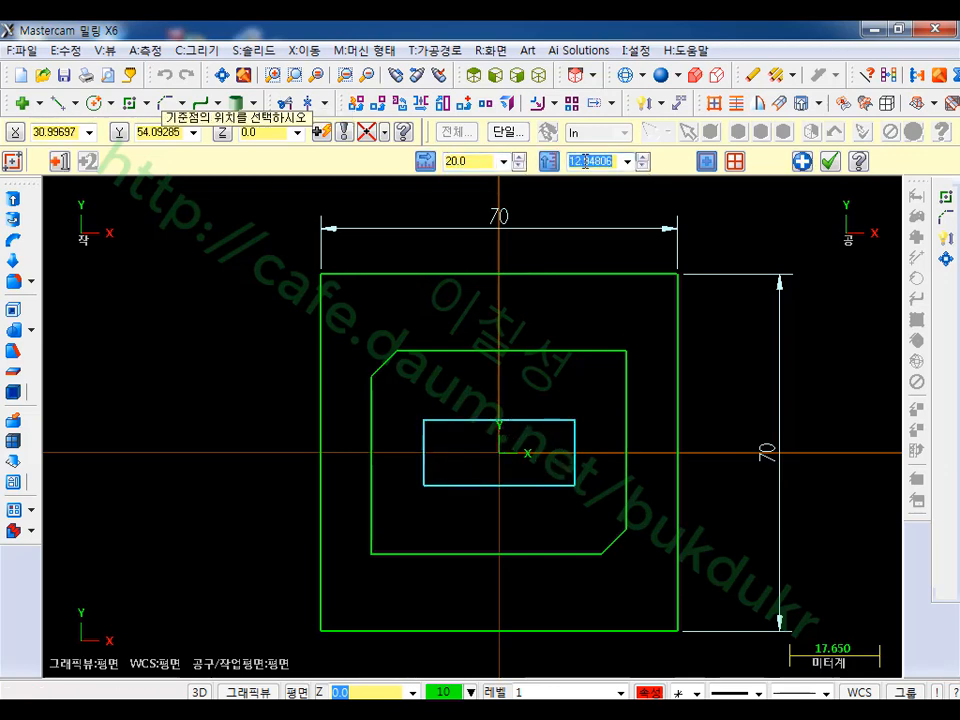
{"action": "type", "text": "12"}
{"action": "key", "text": "Return"}
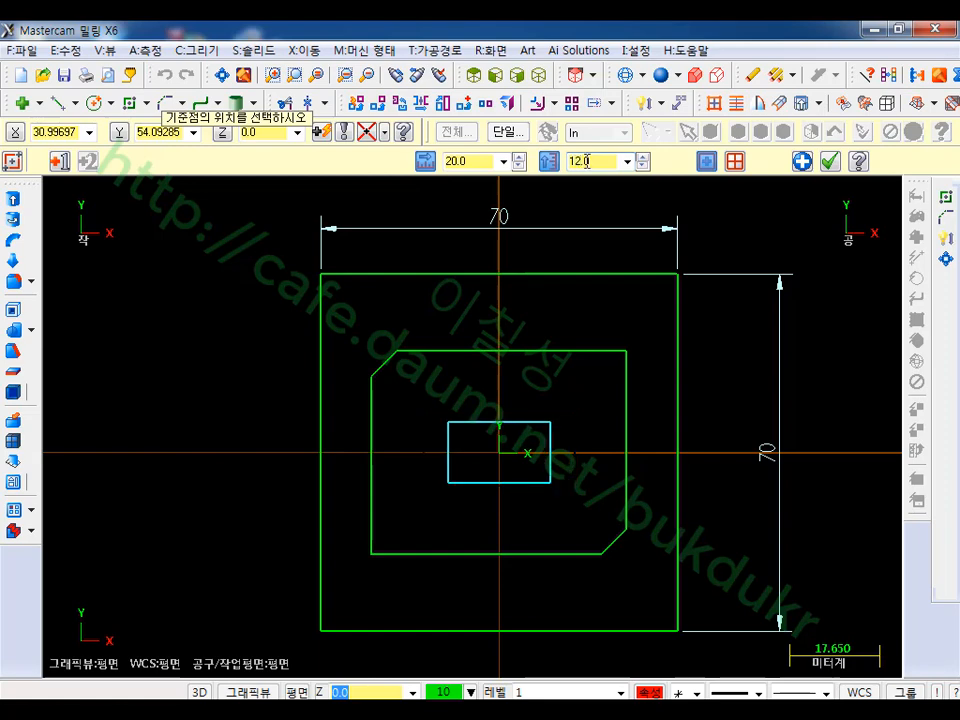
{"action": "left_click", "coordinate": [829, 162]}
- Zoom in and check the part drawing PDF before returning to Mastercam
{"action": "scroll", "coordinate": [507, 580], "scroll_direction": "up", "scroll_amount": 2}
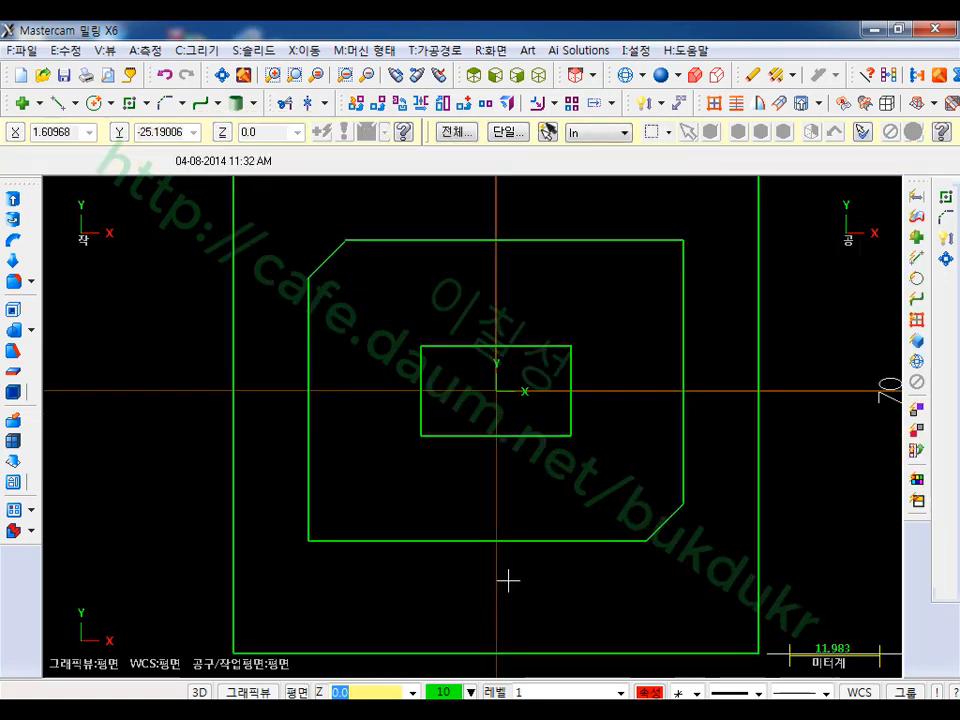
{"action": "scroll", "coordinate": [486, 493], "scroll_direction": "up", "scroll_amount": 1}
{"action": "mouse_move", "coordinate": [214, 718]}
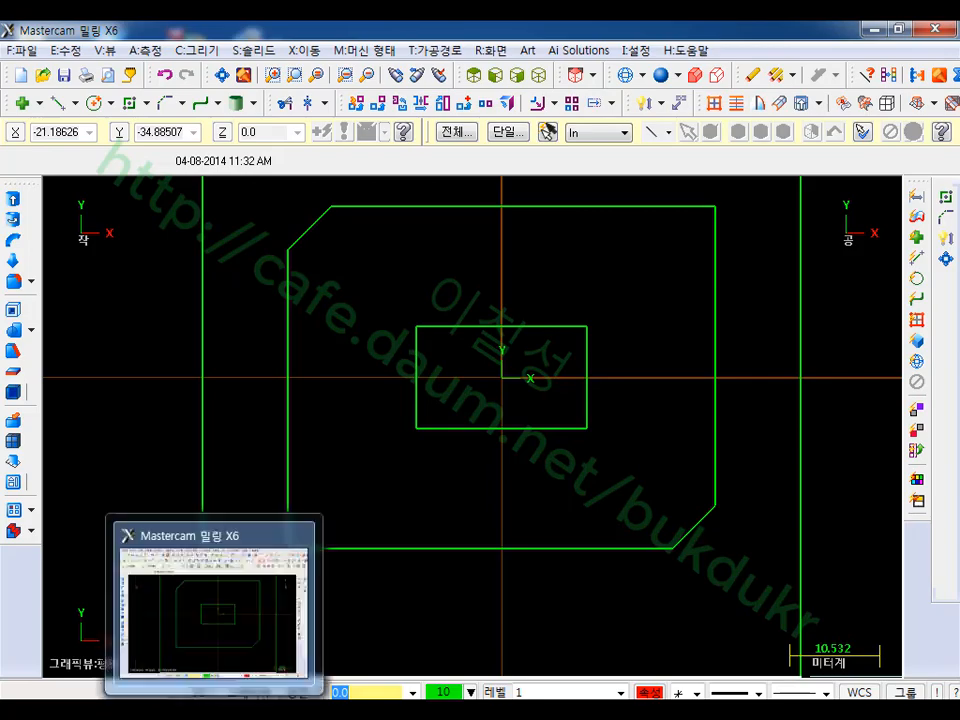
{"action": "left_click", "coordinate": [154, 716]}
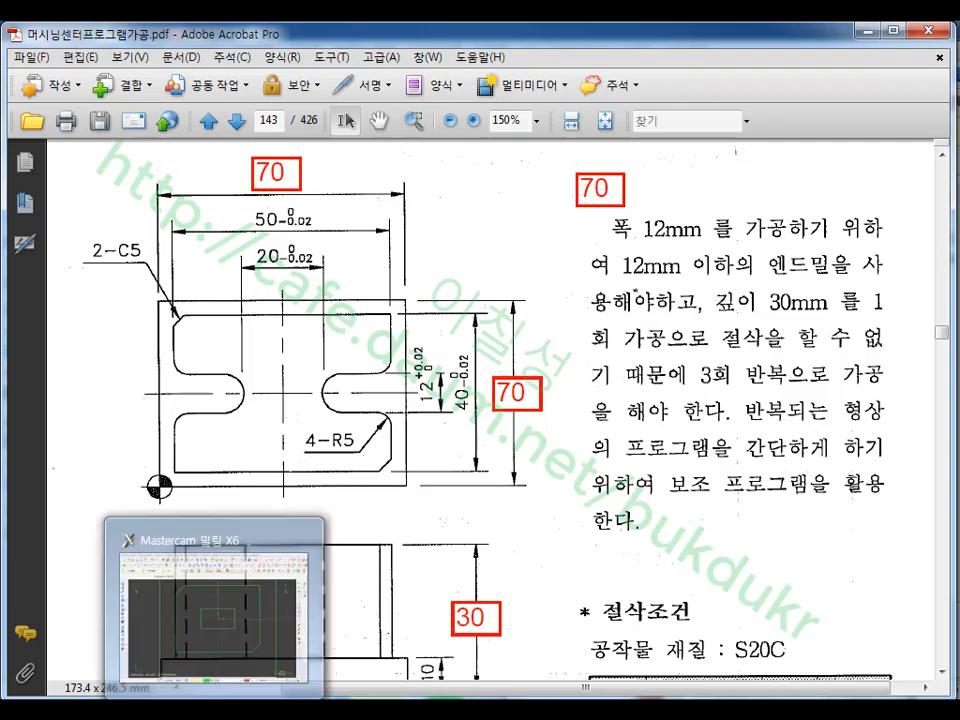
{"action": "left_click", "coordinate": [214, 716]}
- Extend the 20 × 12 rectangle's top and bottom lines out to the part's left and right edges
{"action": "left_click", "coordinate": [284, 104]}
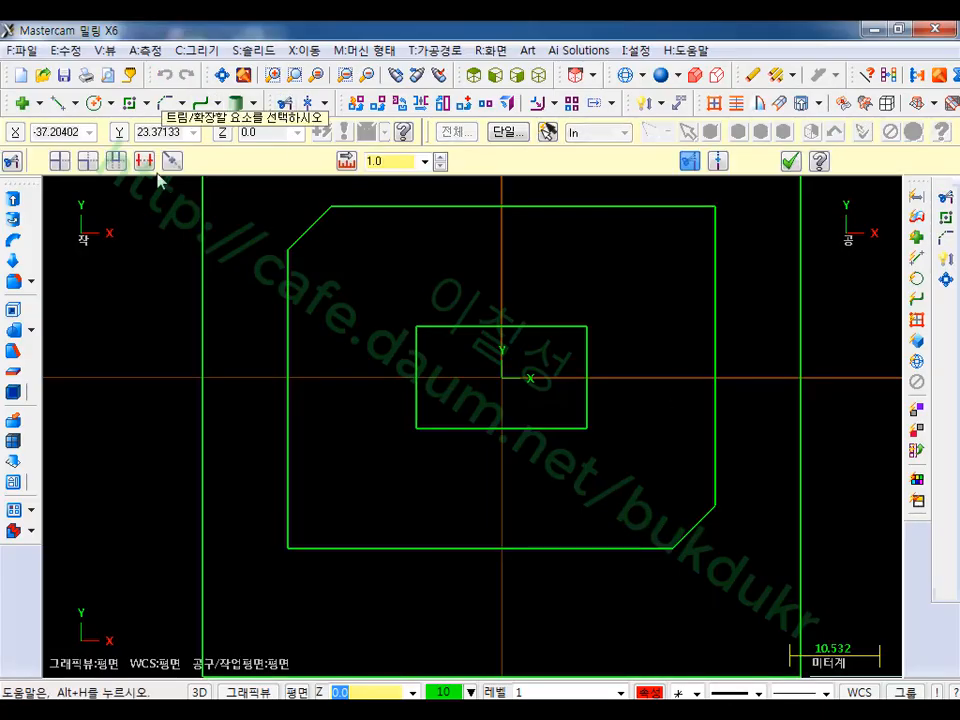
{"action": "left_click", "coordinate": [59, 162]}
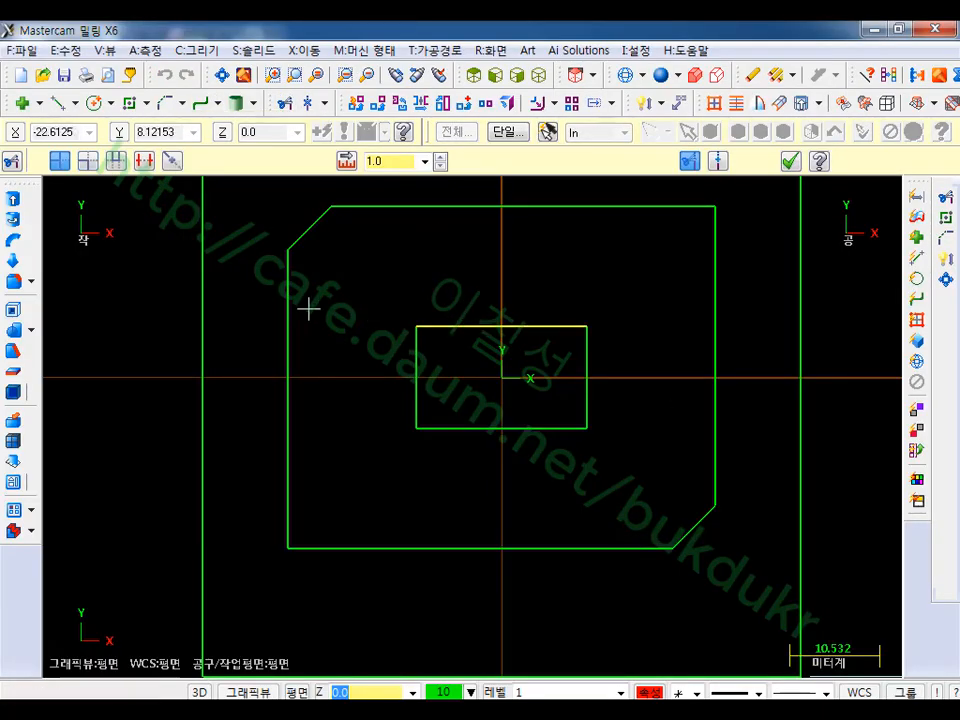
{"action": "left_click", "coordinate": [545, 326]}
{"action": "left_click", "coordinate": [716, 291]}
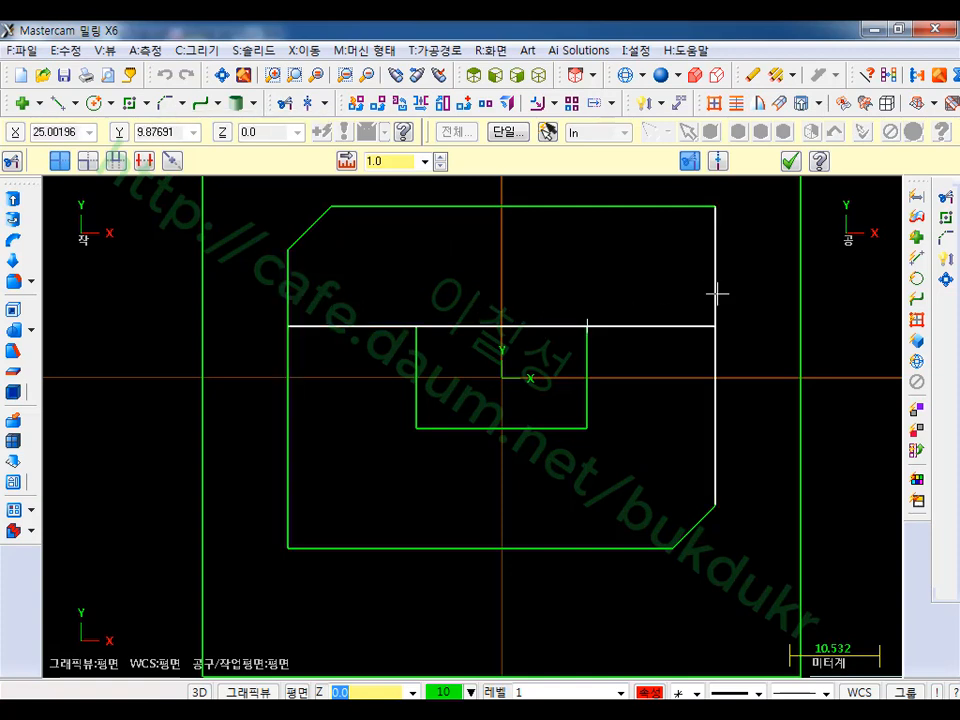
{"action": "left_click", "coordinate": [578, 428]}
{"action": "left_click", "coordinate": [713, 455]}
{"action": "left_click", "coordinate": [456, 426]}
{"action": "left_click", "coordinate": [290, 454]}
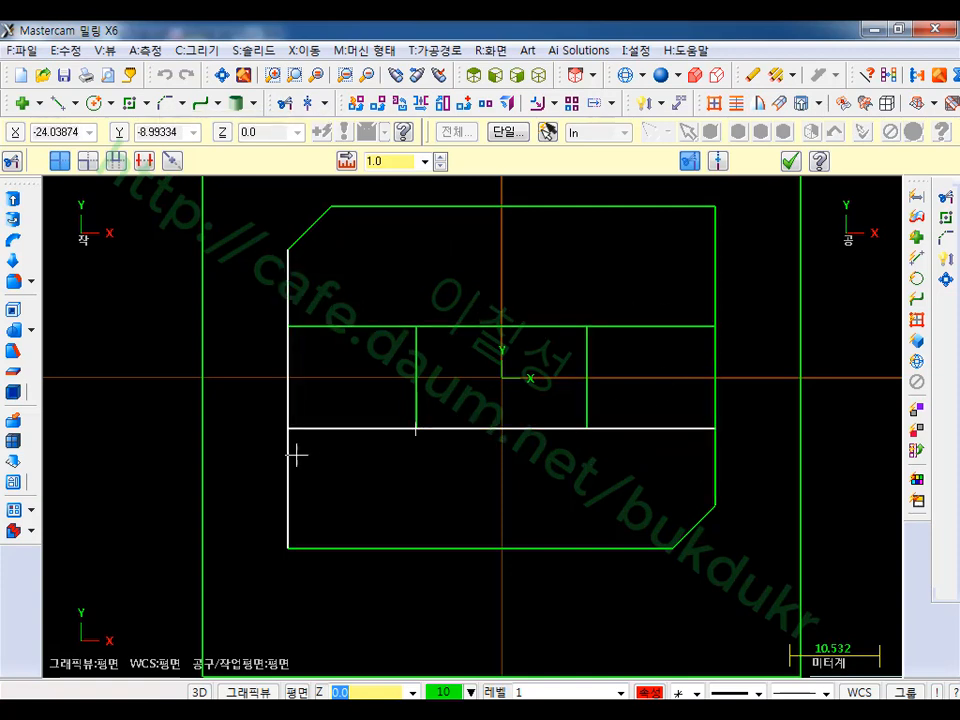
- Trim away the middle line segments and the outer edges across both notches
{"action": "left_click", "coordinate": [145, 162]}
{"action": "left_click", "coordinate": [480, 326]}
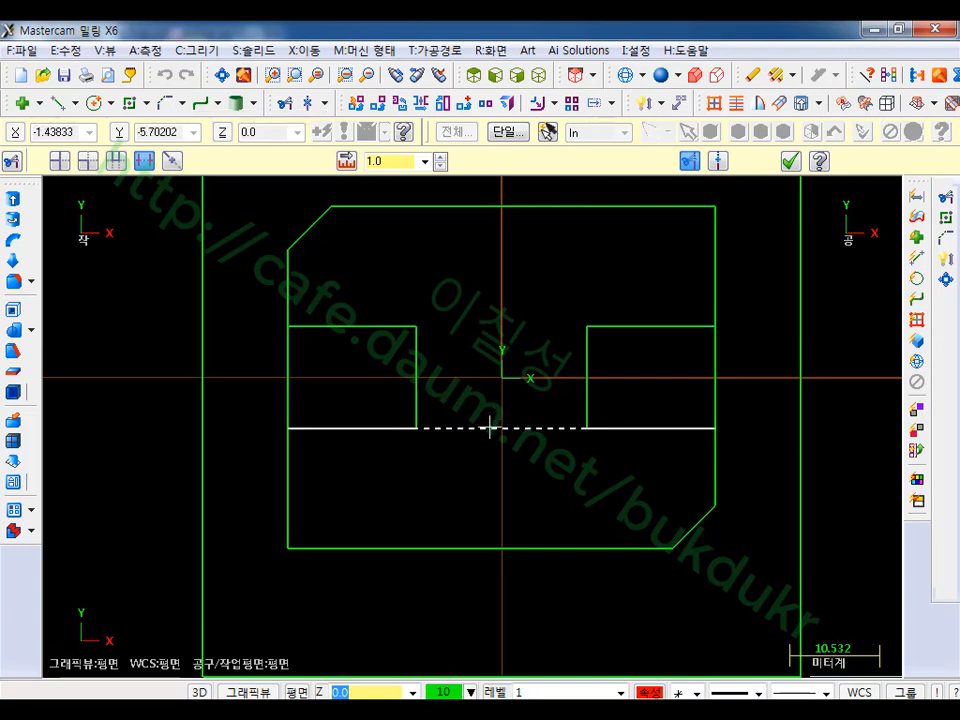
{"action": "left_click", "coordinate": [490, 428]}
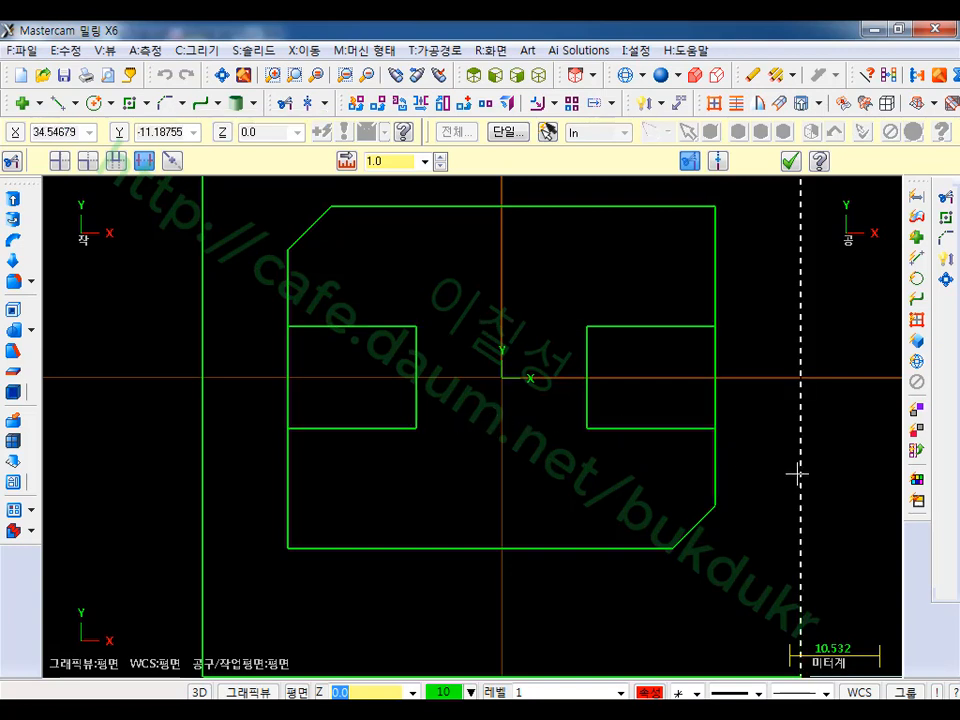
{"action": "left_click", "coordinate": [791, 162]}
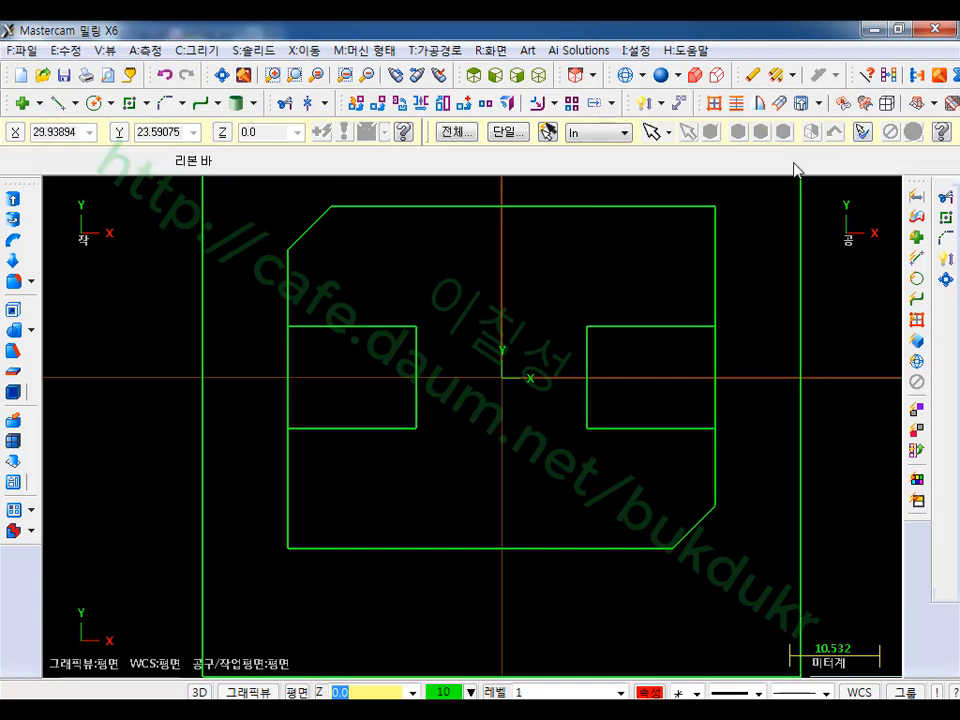
{"action": "left_click", "coordinate": [945, 216]}
{"action": "left_click", "coordinate": [716, 358]}
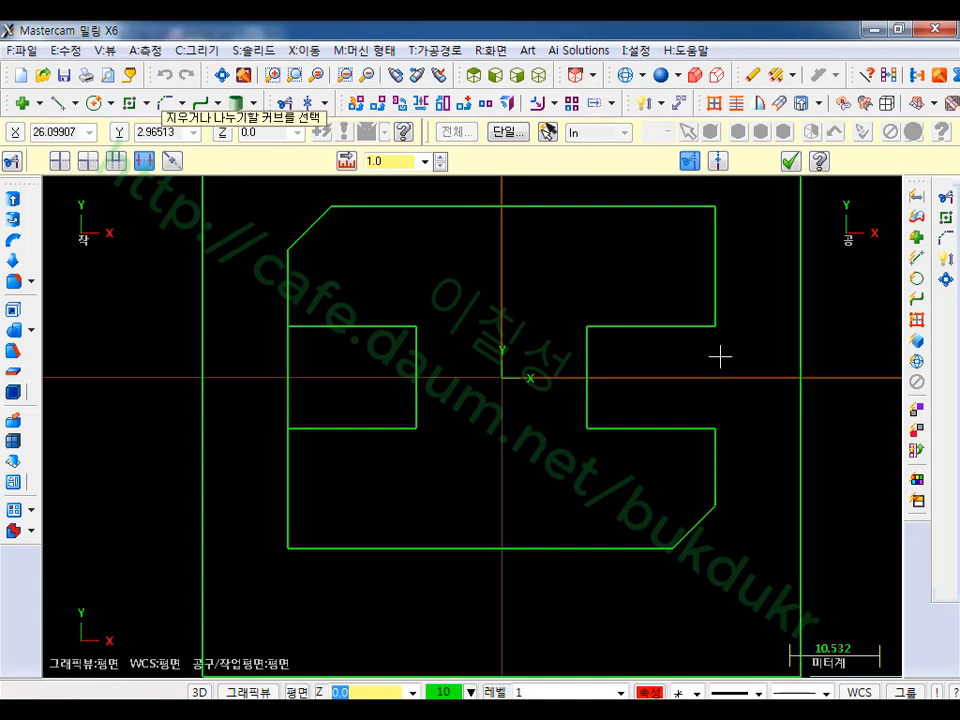
{"action": "left_click", "coordinate": [289, 369]}
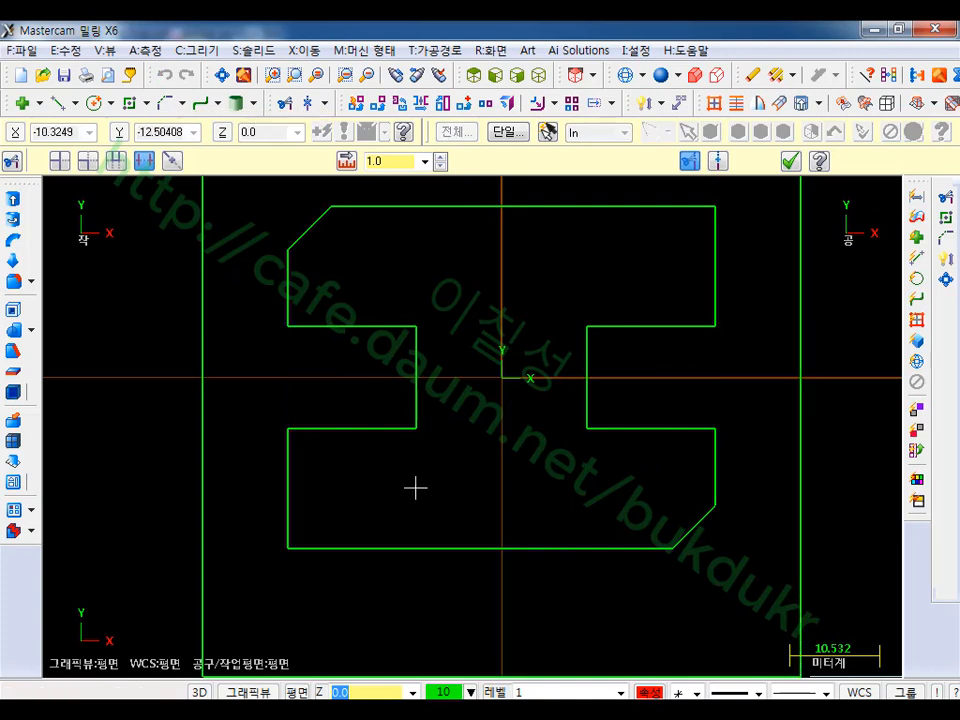
{"action": "left_click", "coordinate": [791, 162]}
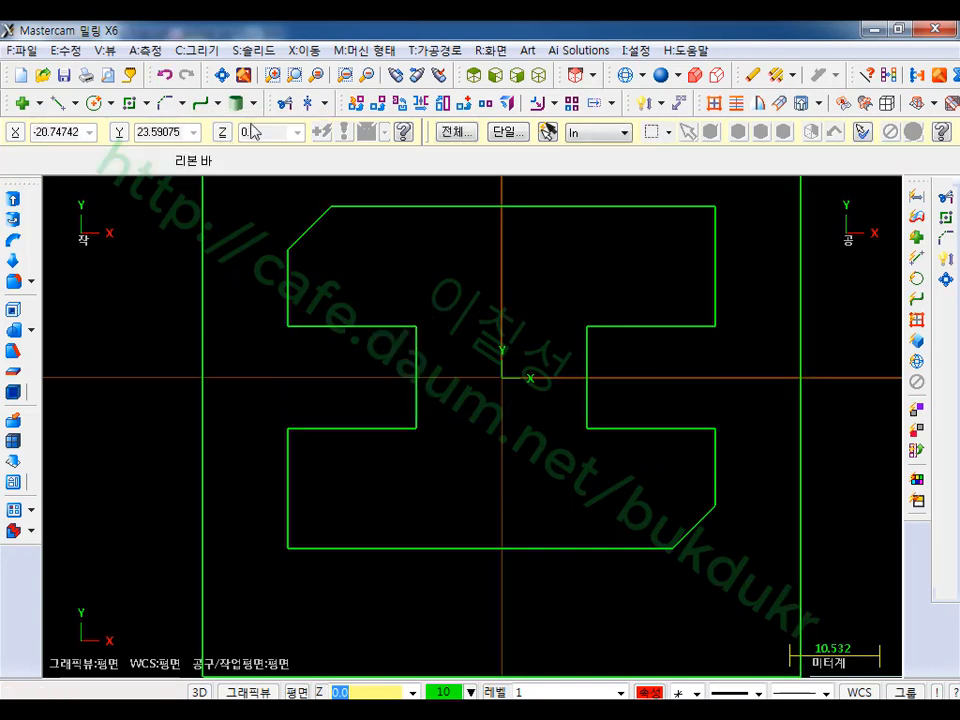
- Fillet the four corners of the left and right notches with radius 6.0
{"action": "left_click", "coordinate": [183, 104]}
{"action": "left_click", "coordinate": [205, 128]}
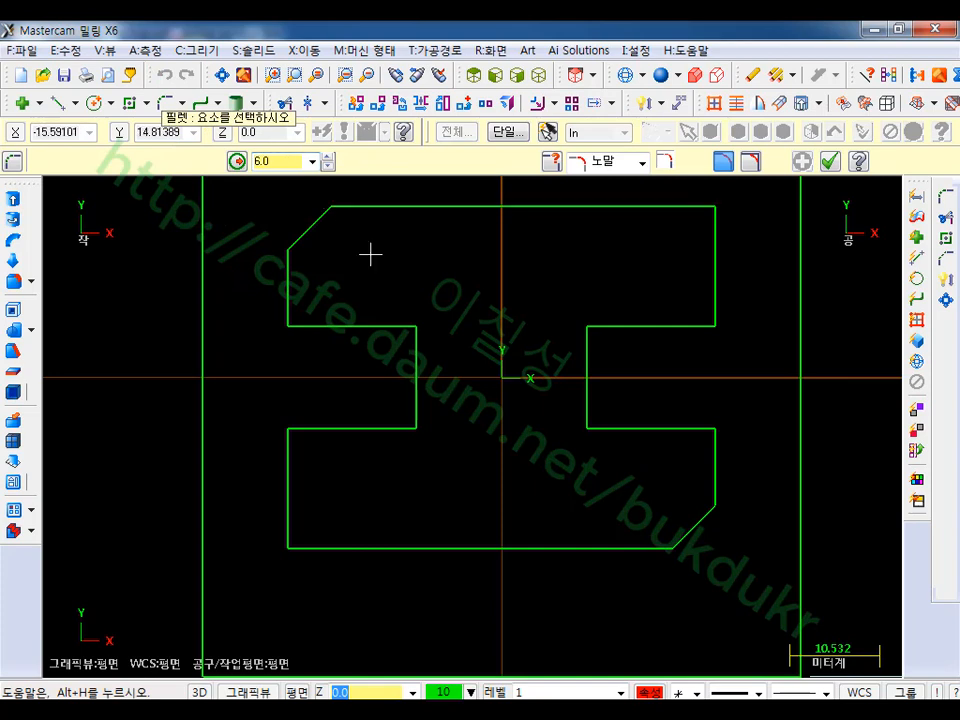
{"action": "left_click", "coordinate": [380, 326]}
{"action": "left_click", "coordinate": [415, 385]}
{"action": "left_click", "coordinate": [587, 370]}
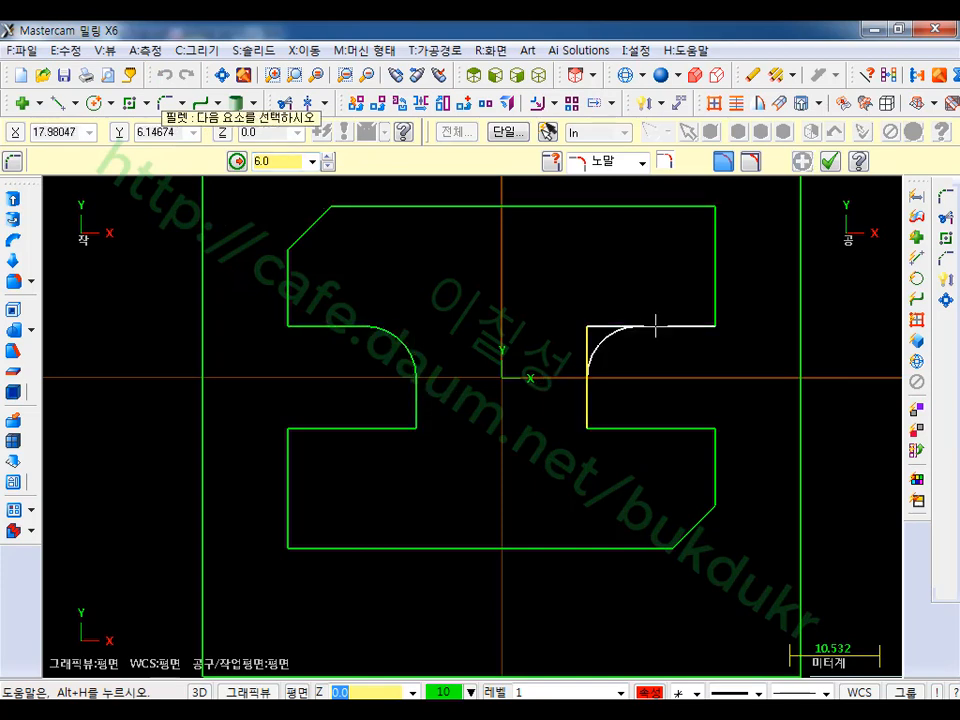
{"action": "left_click", "coordinate": [656, 325]}
{"action": "left_click", "coordinate": [594, 385]}
{"action": "left_click", "coordinate": [668, 428]}
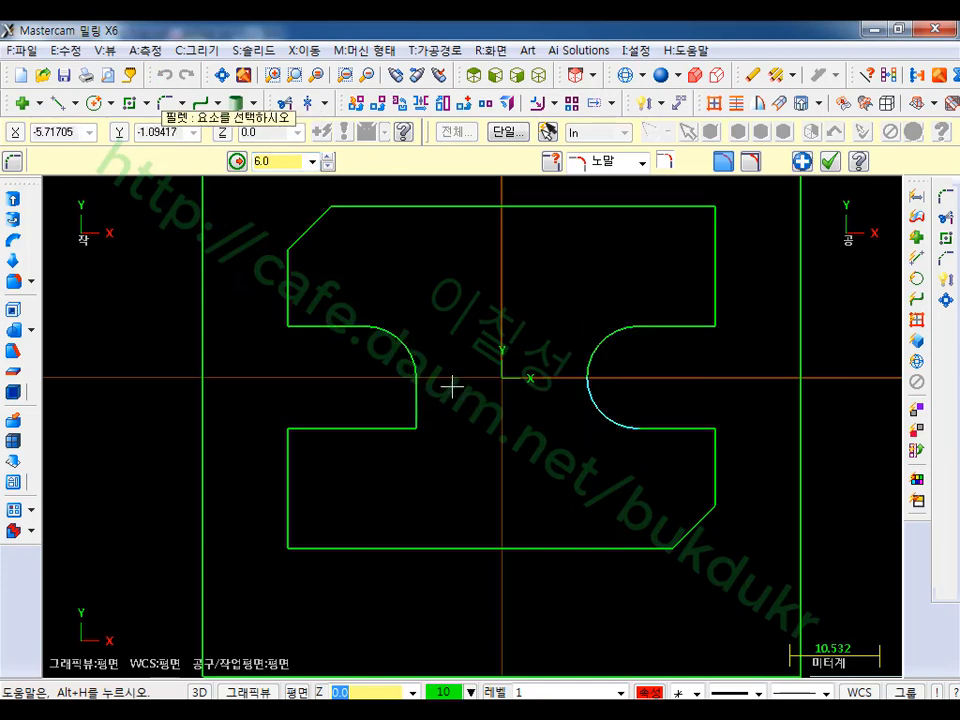
{"action": "left_click", "coordinate": [335, 427]}
{"action": "scroll", "coordinate": [484, 515], "scroll_direction": "down", "scroll_amount": 3}
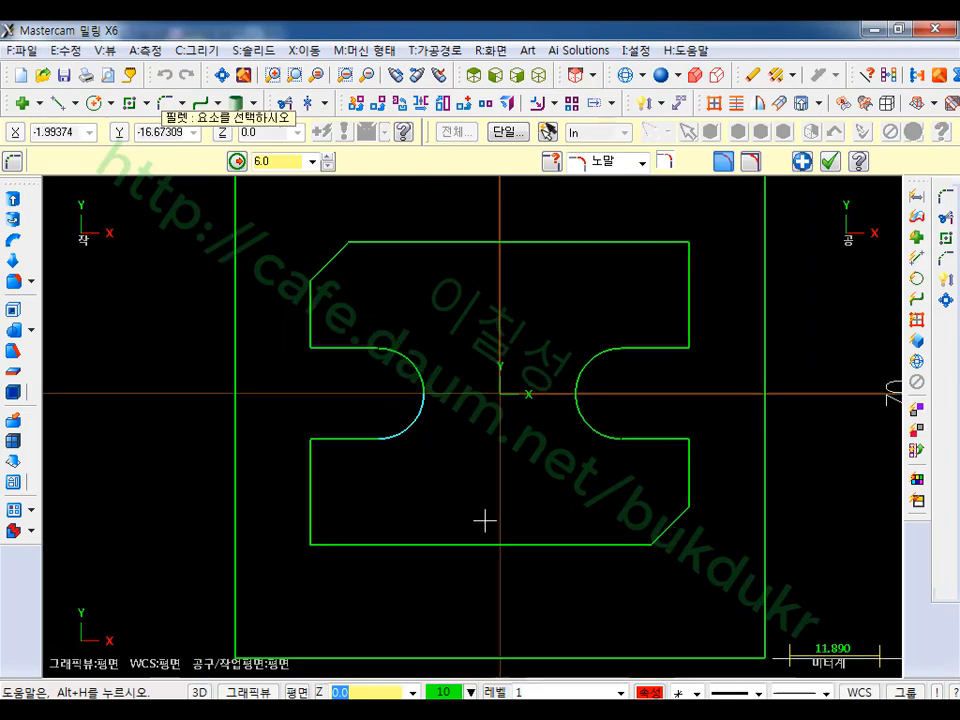
{"action": "scroll", "coordinate": [489, 497], "scroll_direction": "down", "scroll_amount": 4}
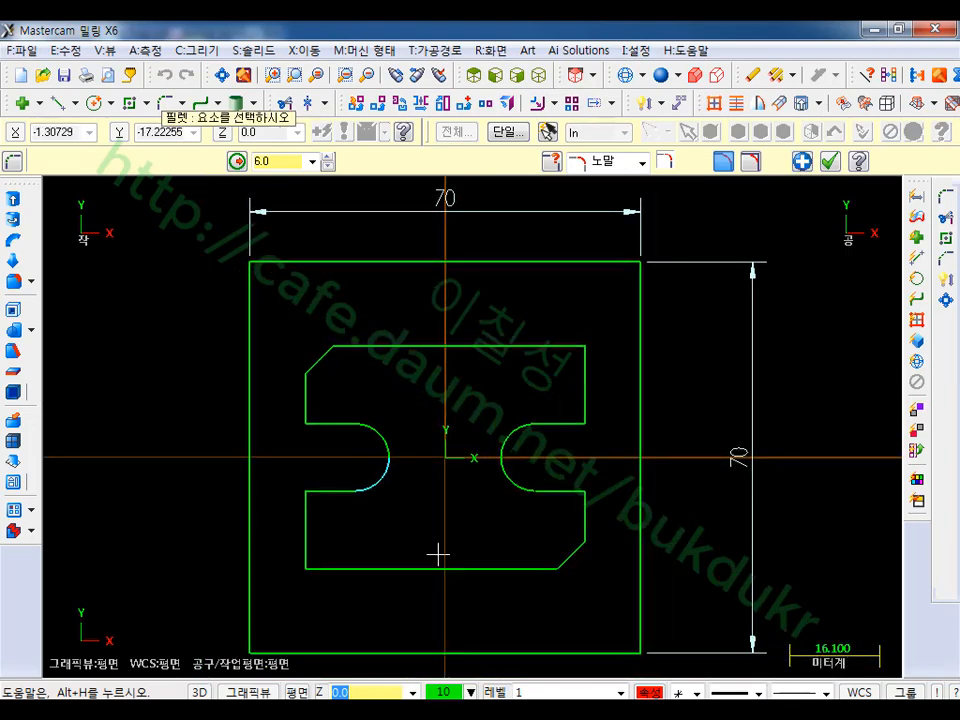
- Dimension the 20 width between the notch arcs and the 12 notch height
{"action": "left_click", "coordinate": [826, 163]}
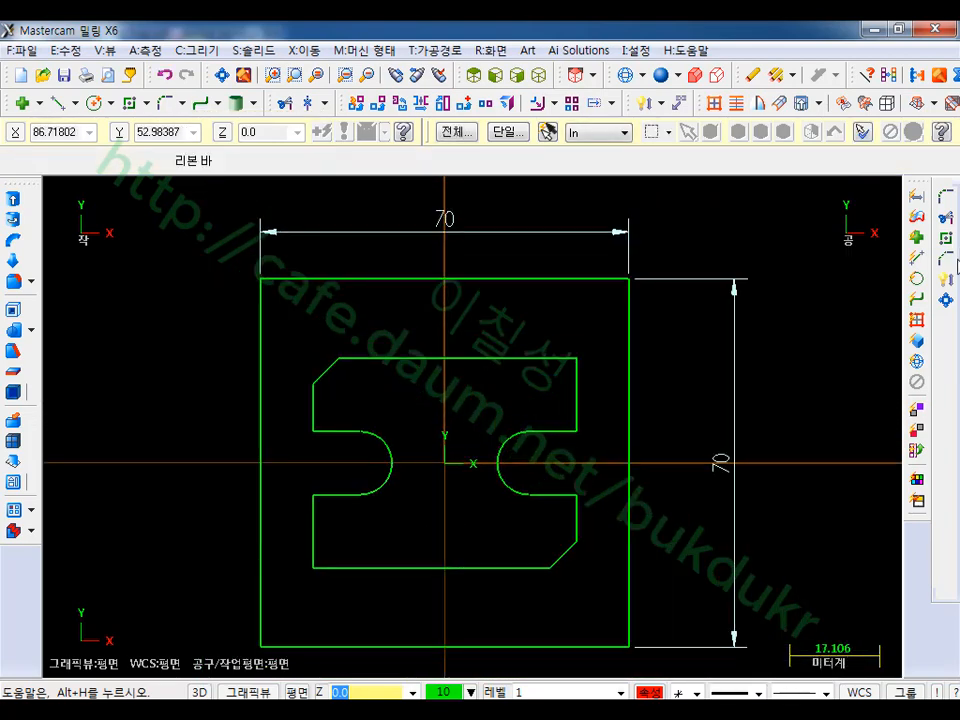
{"action": "left_click", "coordinate": [946, 283]}
{"action": "left_click", "coordinate": [396, 463]}
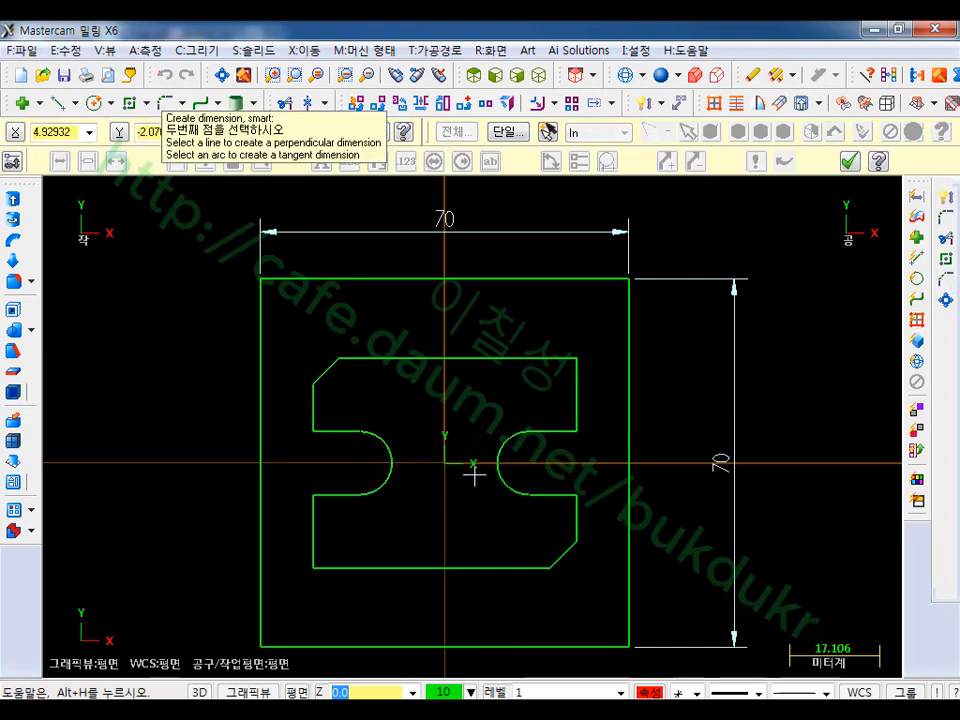
{"action": "left_click", "coordinate": [498, 463]}
{"action": "left_click", "coordinate": [450, 518]}
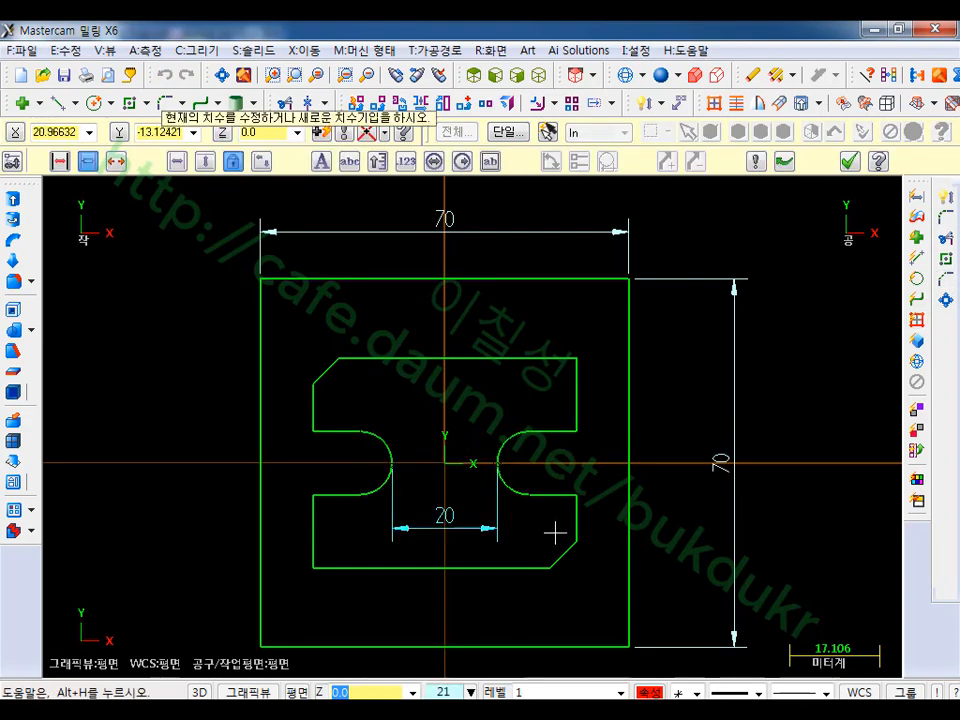
{"action": "left_click", "coordinate": [580, 435]}
{"action": "left_click", "coordinate": [585, 495]}
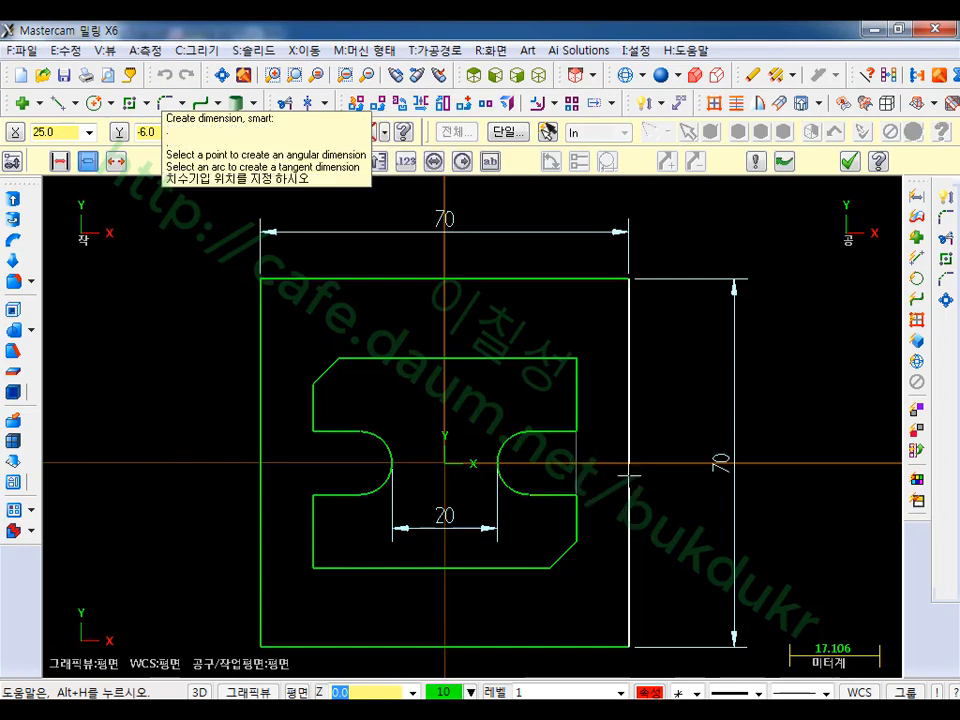
{"action": "left_click", "coordinate": [665, 410]}
- Add the 40 height and 50 width dimensions, then switch to the drawing PDF
{"action": "left_click", "coordinate": [576, 358]}
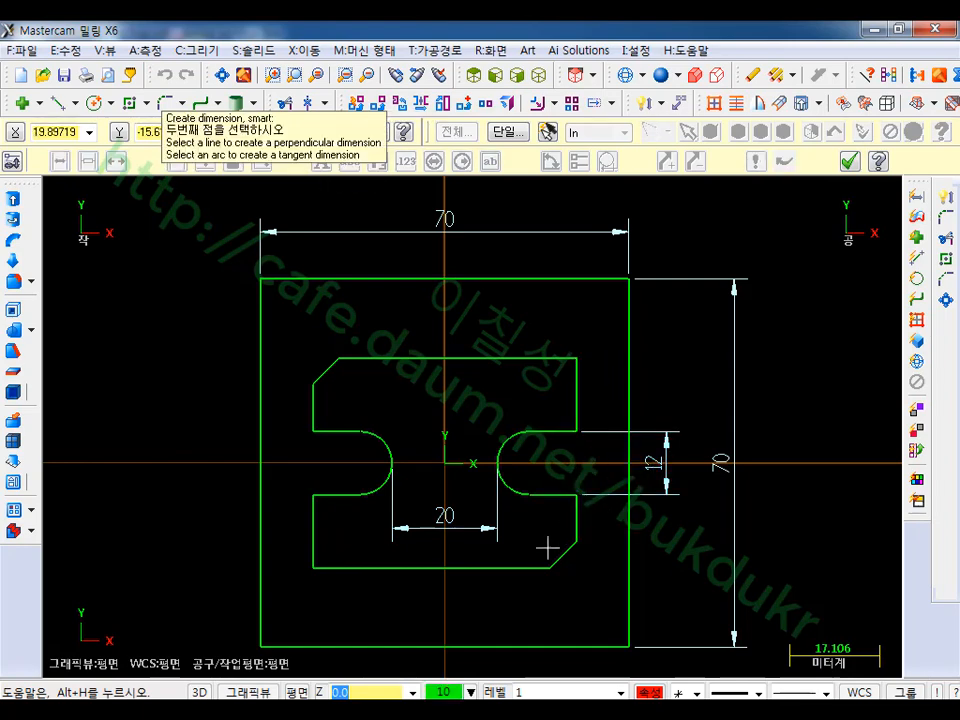
{"action": "left_click", "coordinate": [551, 568]}
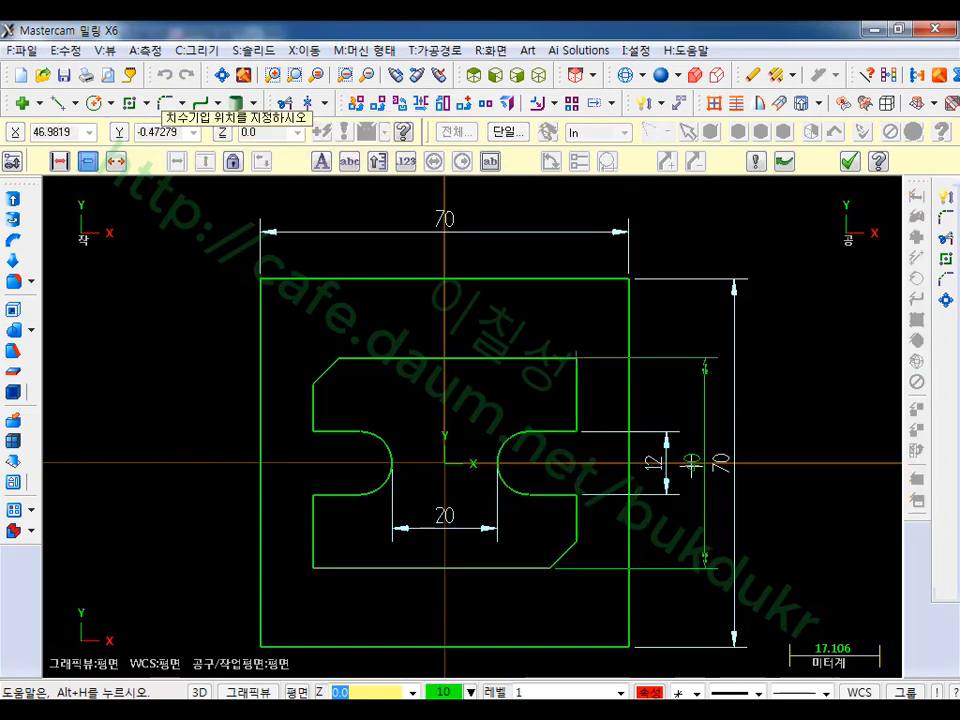
{"action": "left_click", "coordinate": [700, 460]}
{"action": "left_click", "coordinate": [316, 402]}
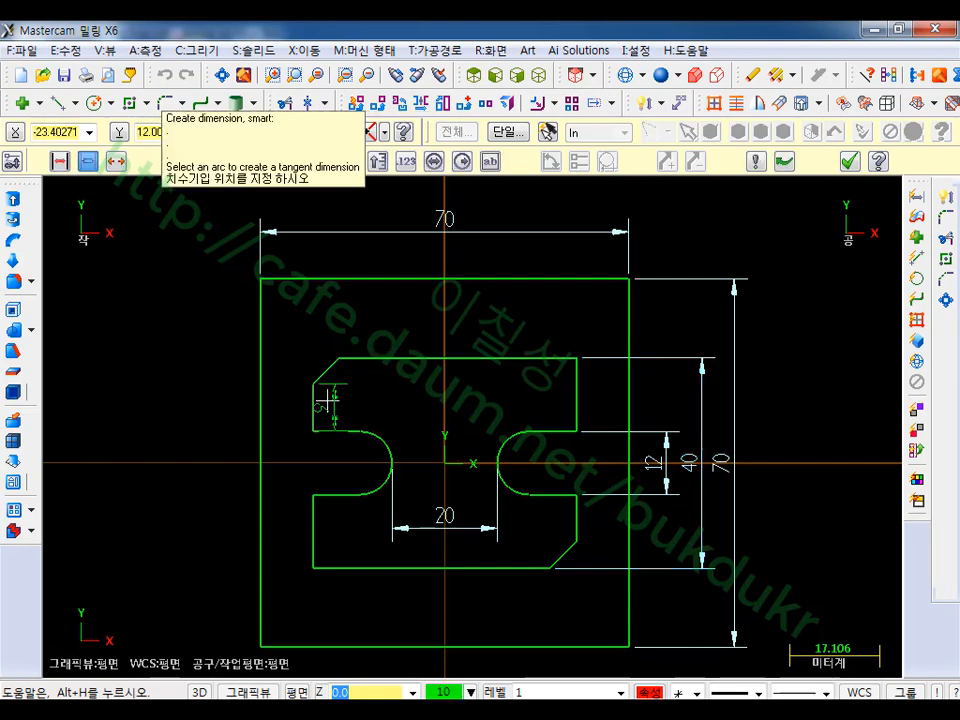
{"action": "left_click", "coordinate": [576, 358]}
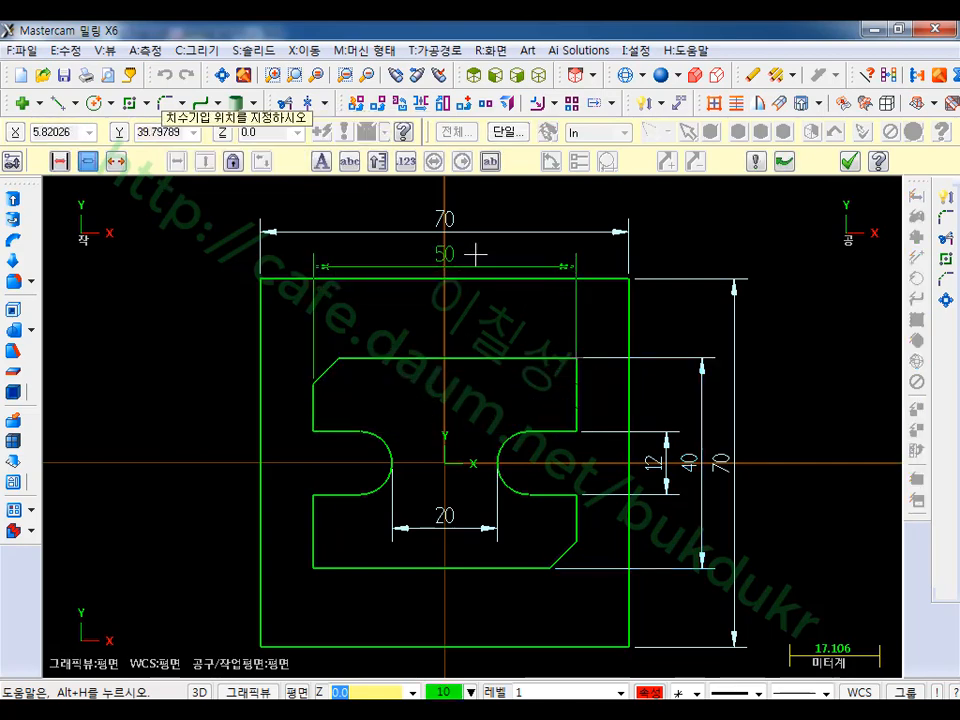
{"action": "left_click", "coordinate": [498, 263]}
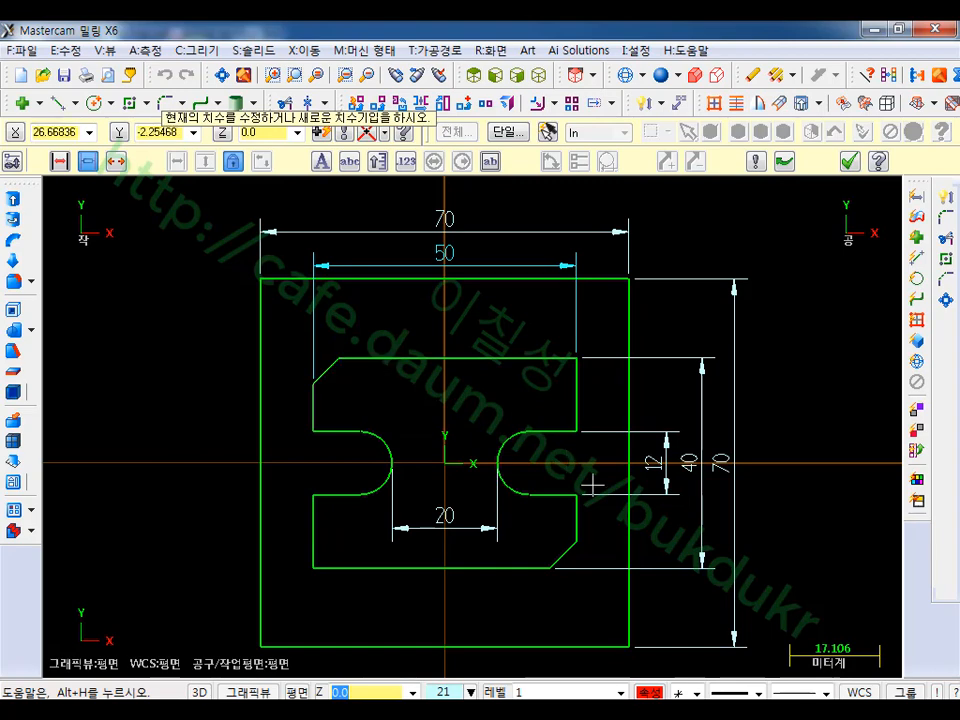
{"action": "key", "text": "Escape"}
{"action": "key", "text": "Escape"}
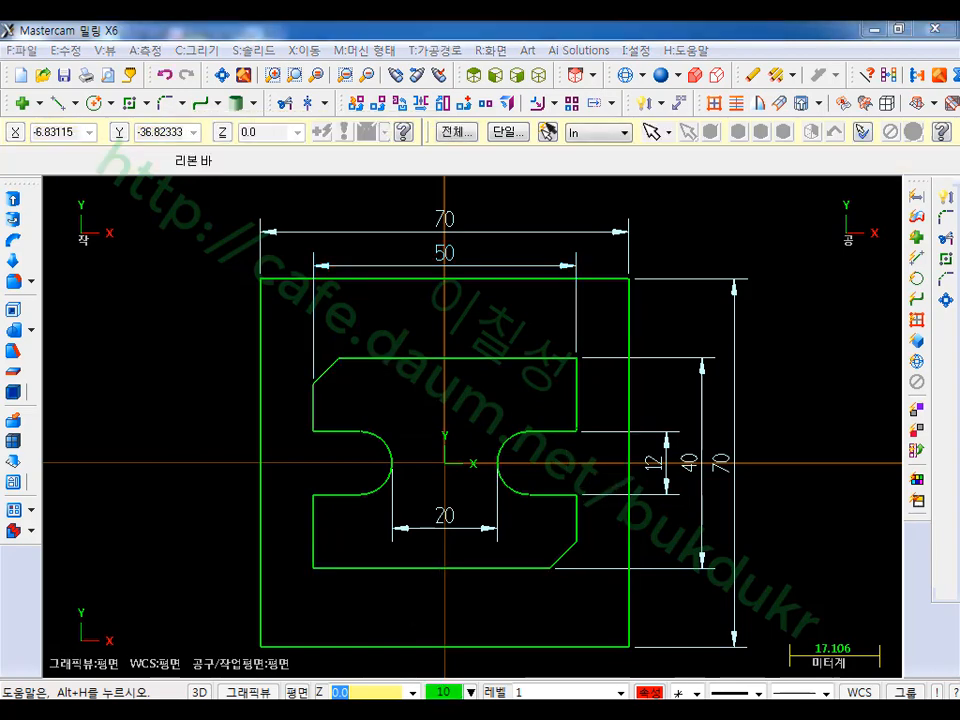
{"action": "key", "text": "alt+Tab"}
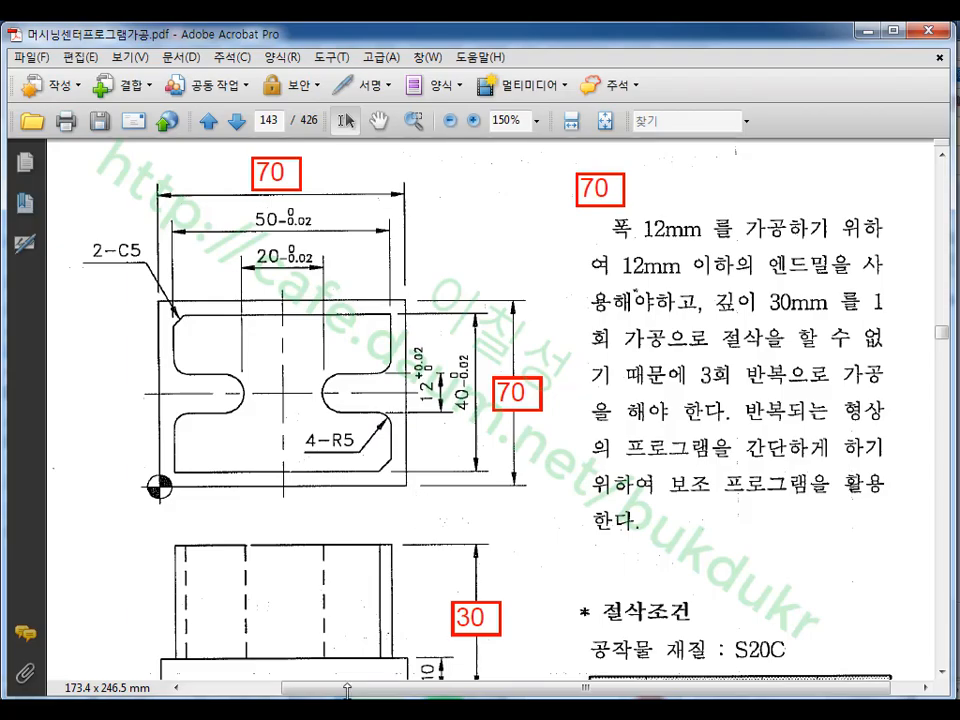
- Round all four corners where the notches meet the outer sides with radius-5 fillets
{"action": "key", "text": "alt+Tab"}
{"action": "left_click", "coordinate": [165, 103]}
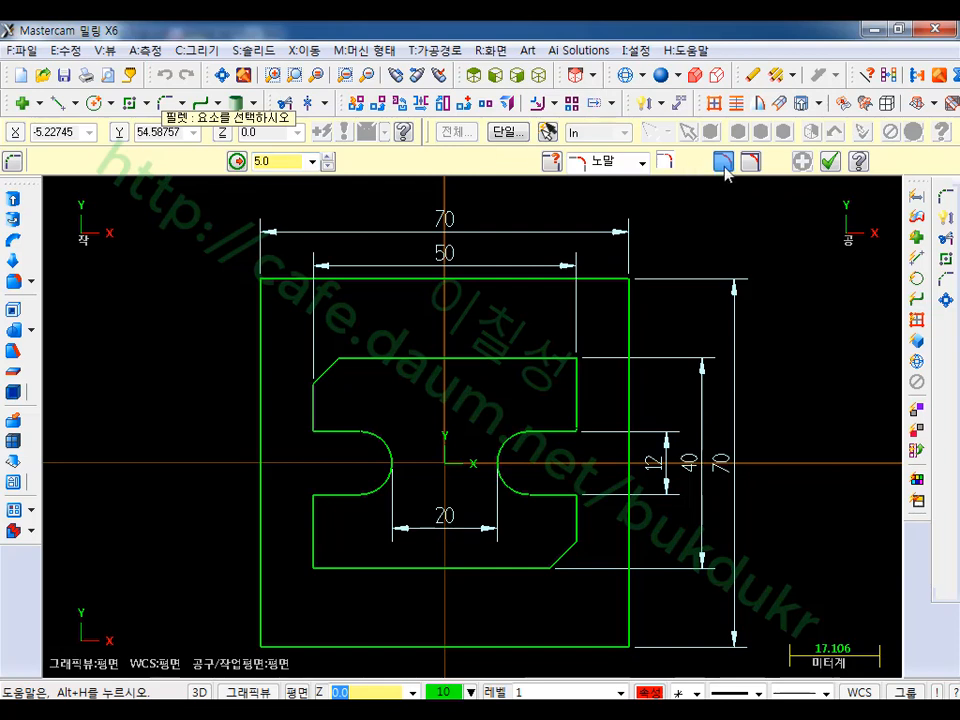
{"action": "left_click", "coordinate": [328, 432]}
{"action": "left_click", "coordinate": [308, 402]}
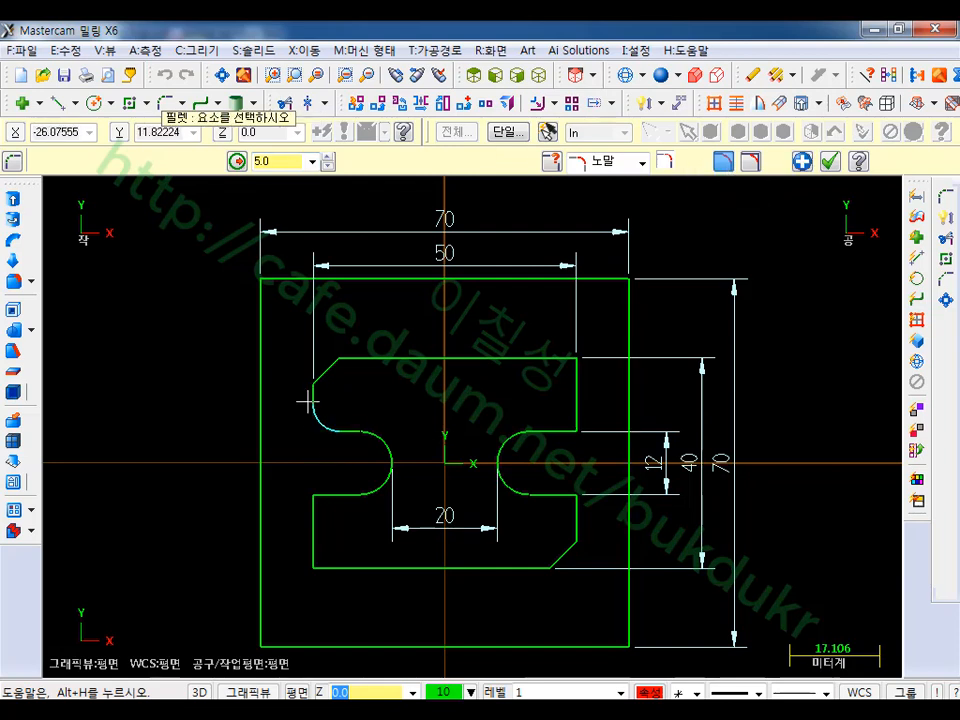
{"action": "left_click", "coordinate": [343, 492]}
{"action": "left_click", "coordinate": [314, 550]}
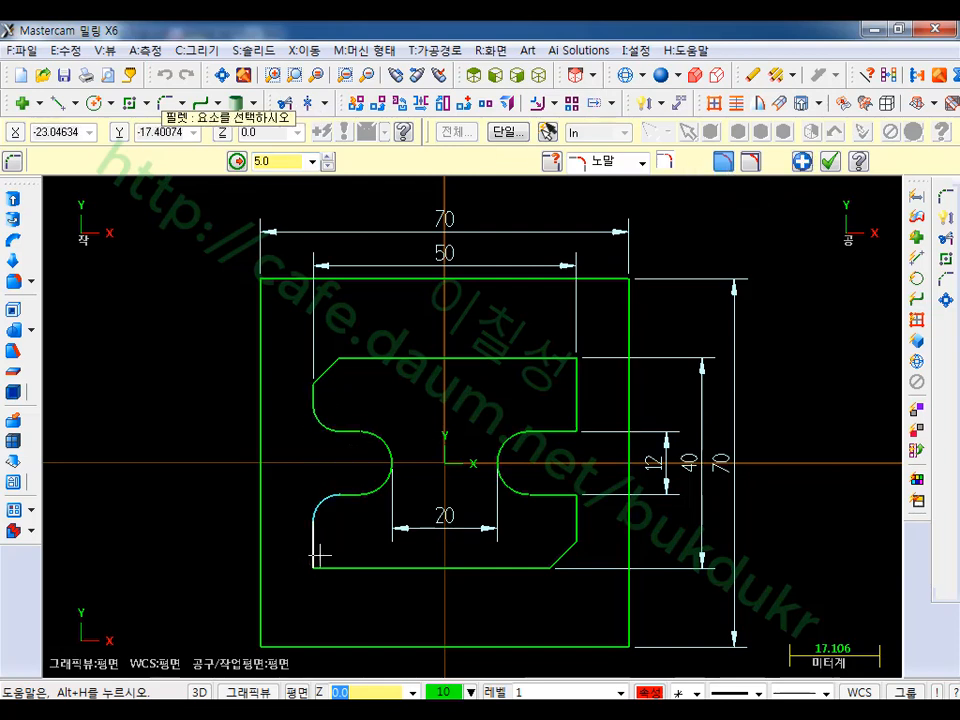
{"action": "left_click", "coordinate": [543, 434]}
{"action": "left_click", "coordinate": [575, 399]}
{"action": "left_click", "coordinate": [540, 493]}
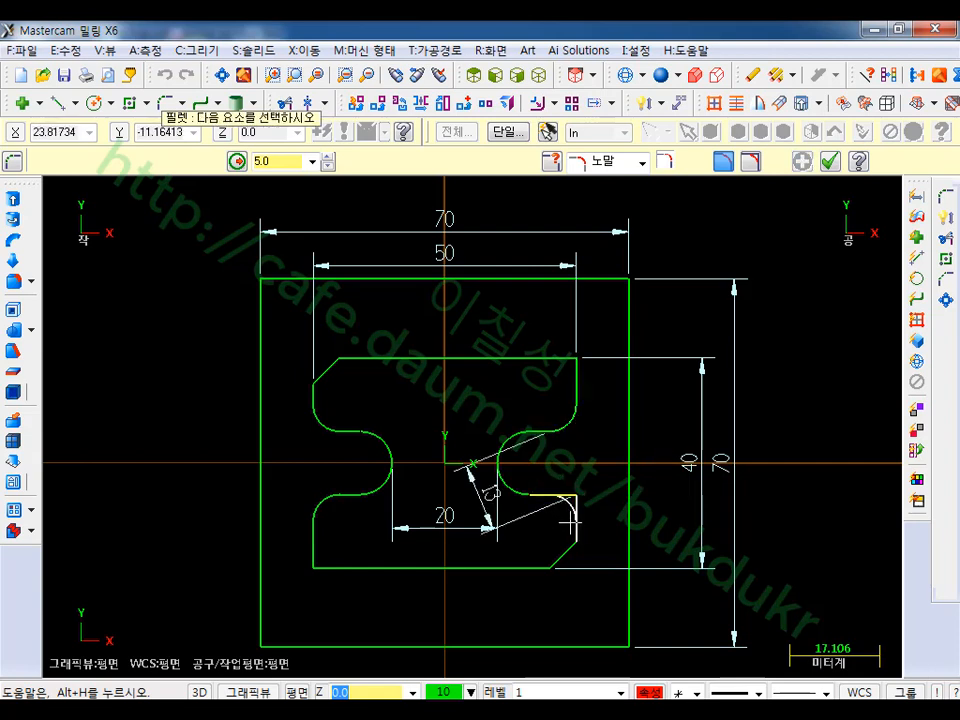
{"action": "left_click", "coordinate": [577, 515]}
{"action": "left_click", "coordinate": [830, 163]}
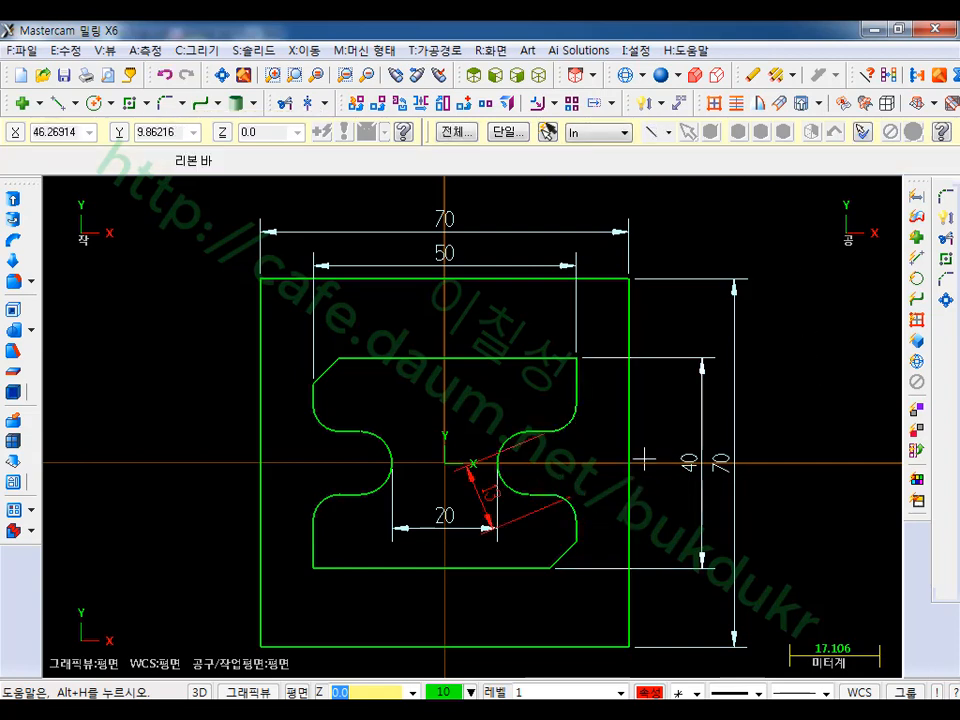
{"action": "scroll", "coordinate": [587, 488], "scroll_direction": "down", "scroll_amount": 1}
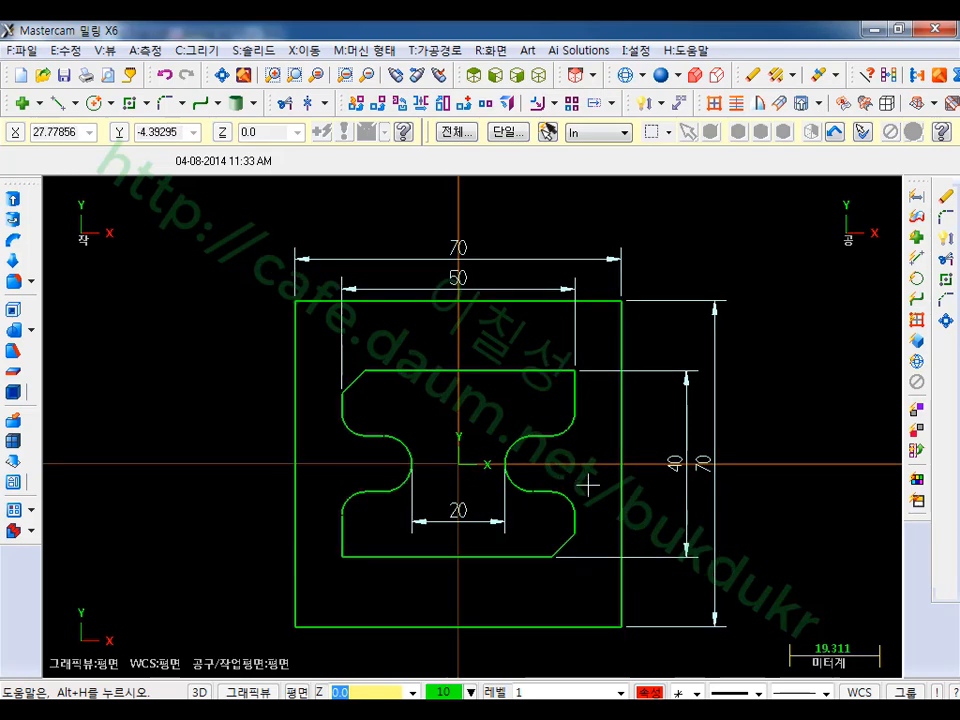
- Move the 50 dimension slightly lower, just below its old position
{"action": "scroll", "coordinate": [590, 484], "scroll_direction": "up", "scroll_amount": 1}
{"action": "middle_click_drag", "start_coordinate": [600, 478], "coordinate": [570, 466]}
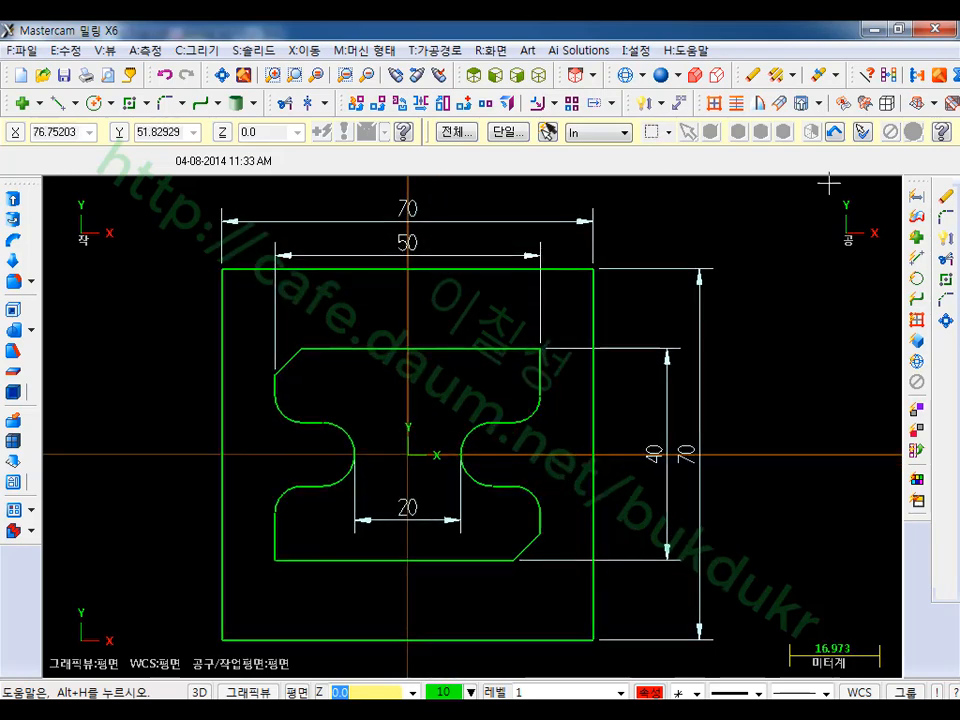
{"action": "left_click", "coordinate": [943, 240]}
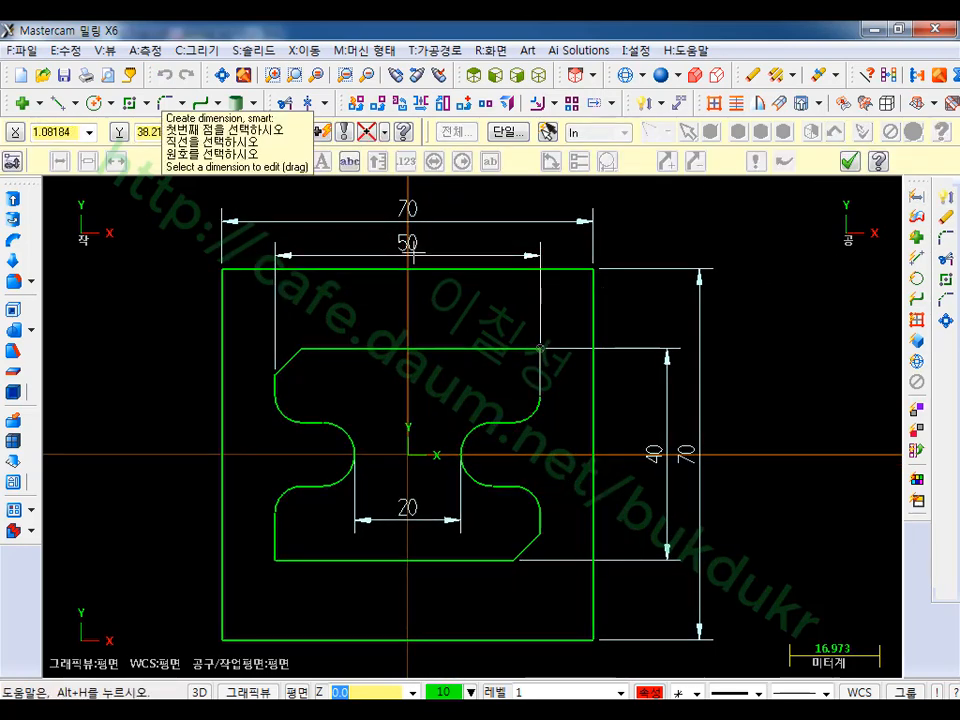
{"action": "left_click", "coordinate": [408, 243]}
{"action": "left_click", "coordinate": [412, 305]}
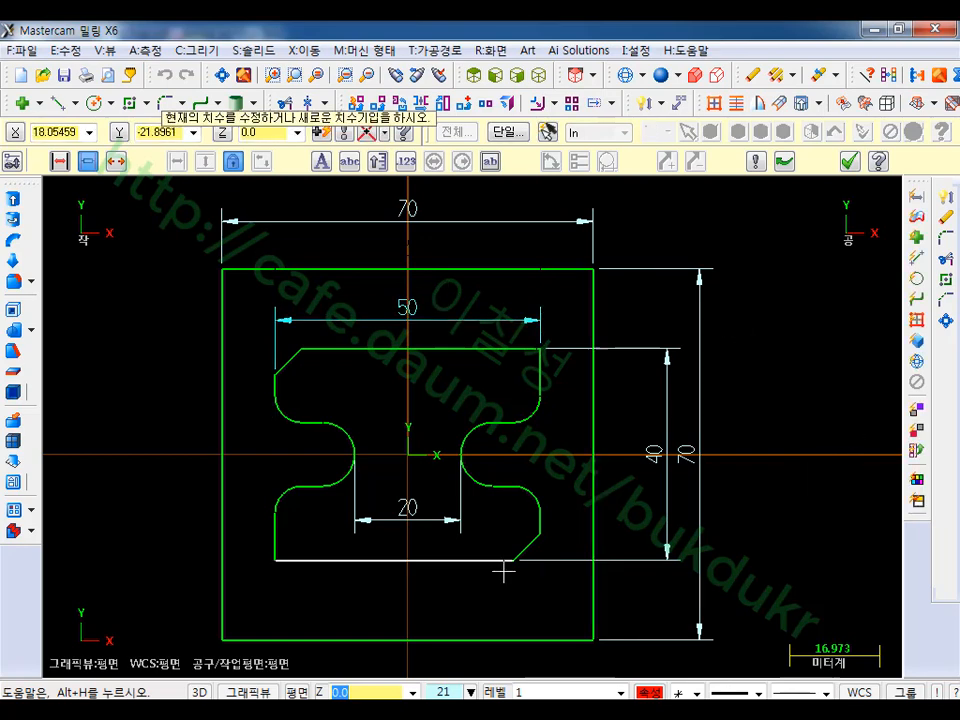
- Add a 12 dimension between the right-hand slot's arc ends, placed beside the slot
{"action": "scroll", "coordinate": [504, 572], "scroll_direction": "up", "scroll_amount": 1}
{"action": "left_click", "coordinate": [519, 404]}
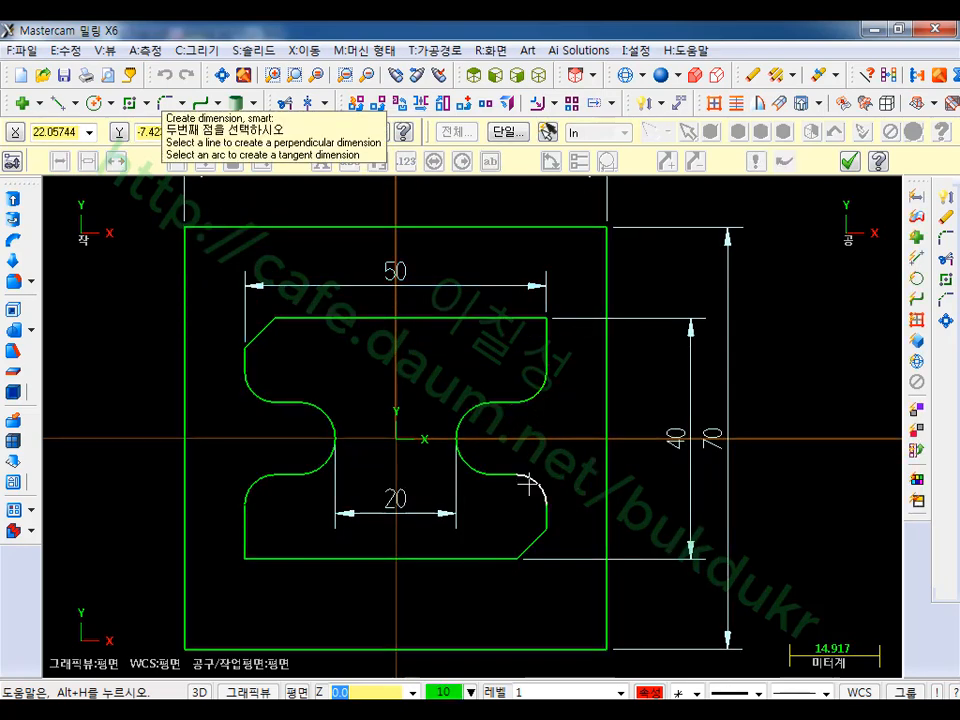
{"action": "left_click", "coordinate": [517, 473]}
{"action": "left_click", "coordinate": [575, 440]}
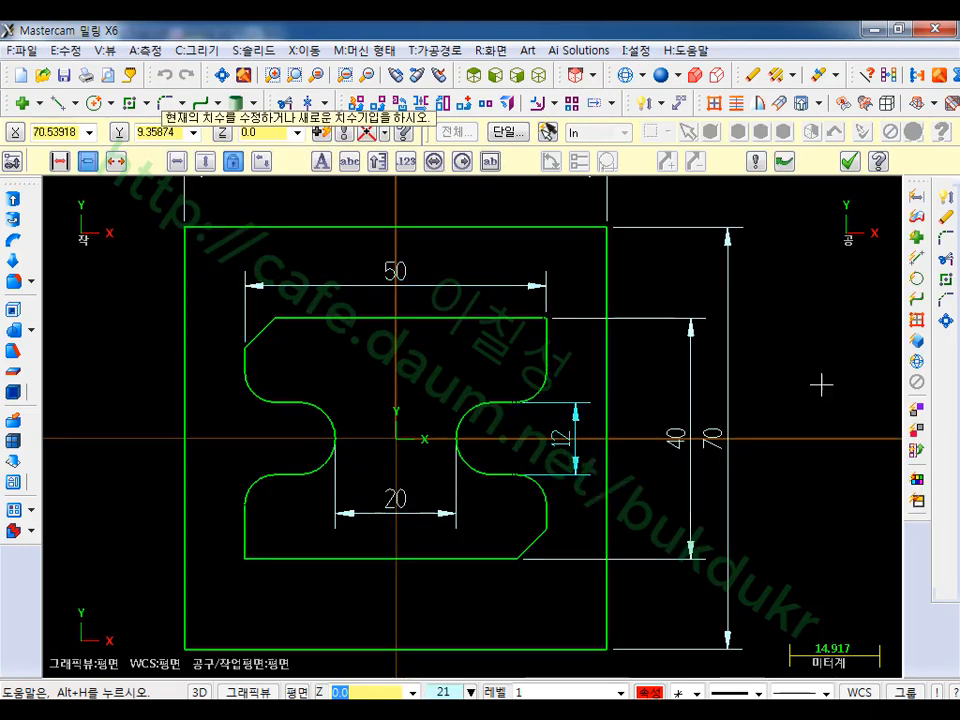
{"action": "scroll", "coordinate": [821, 386], "scroll_direction": "down", "scroll_amount": 1}
{"action": "scroll", "coordinate": [484, 405], "scroll_direction": "down", "scroll_amount": 1}
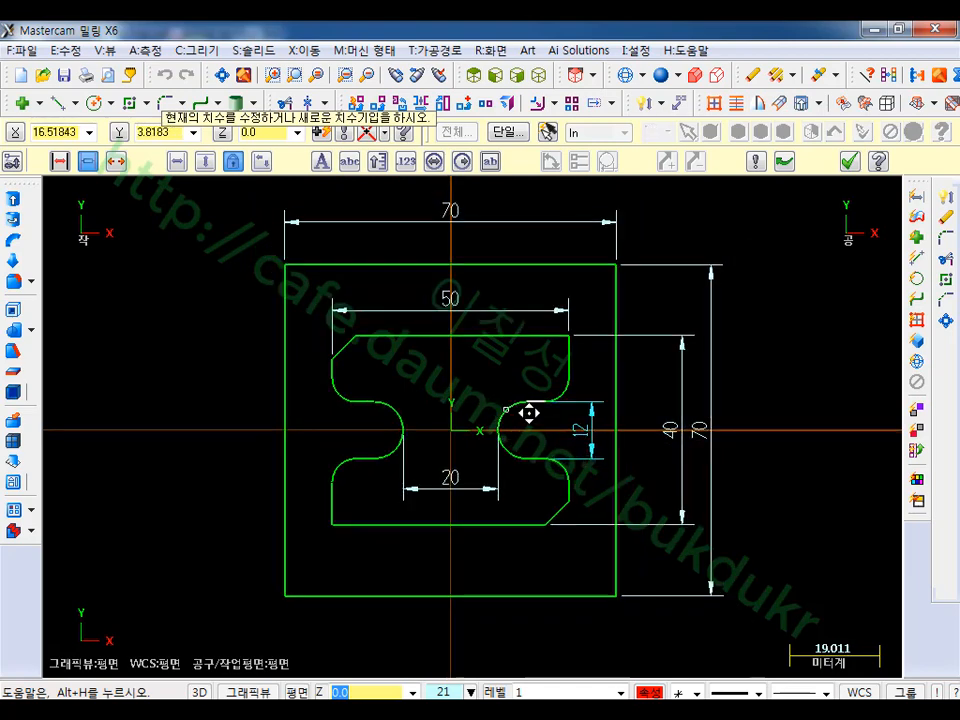
{"action": "key", "text": "Escape"}
{"action": "scroll", "coordinate": [574, 461], "scroll_direction": "up", "scroll_amount": 1}
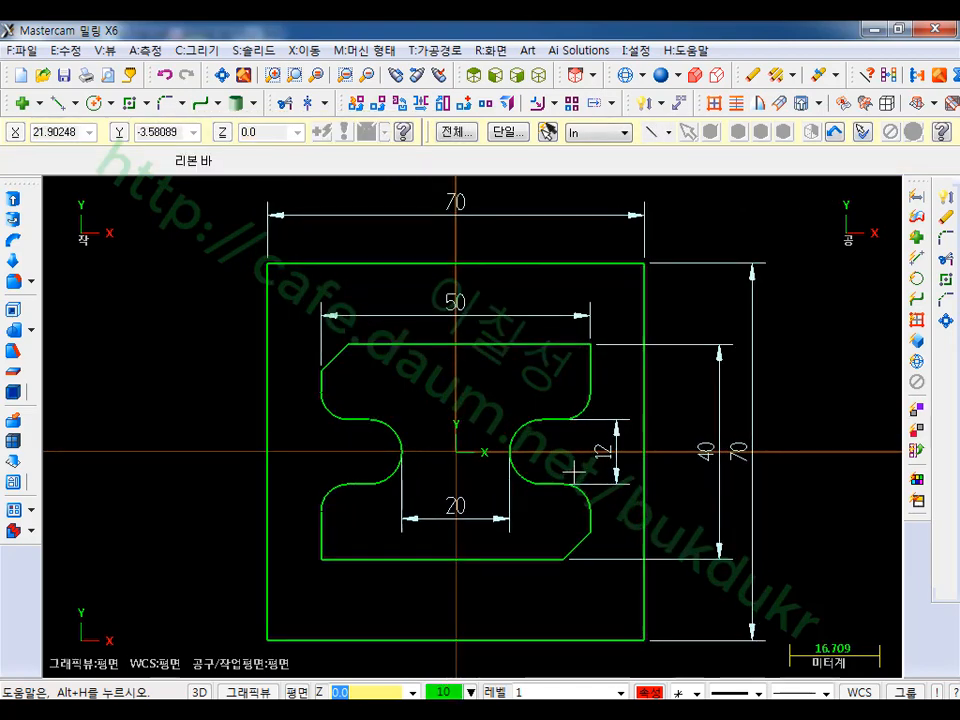
{"action": "scroll", "coordinate": [631, 414], "scroll_direction": "down", "scroll_amount": 1}
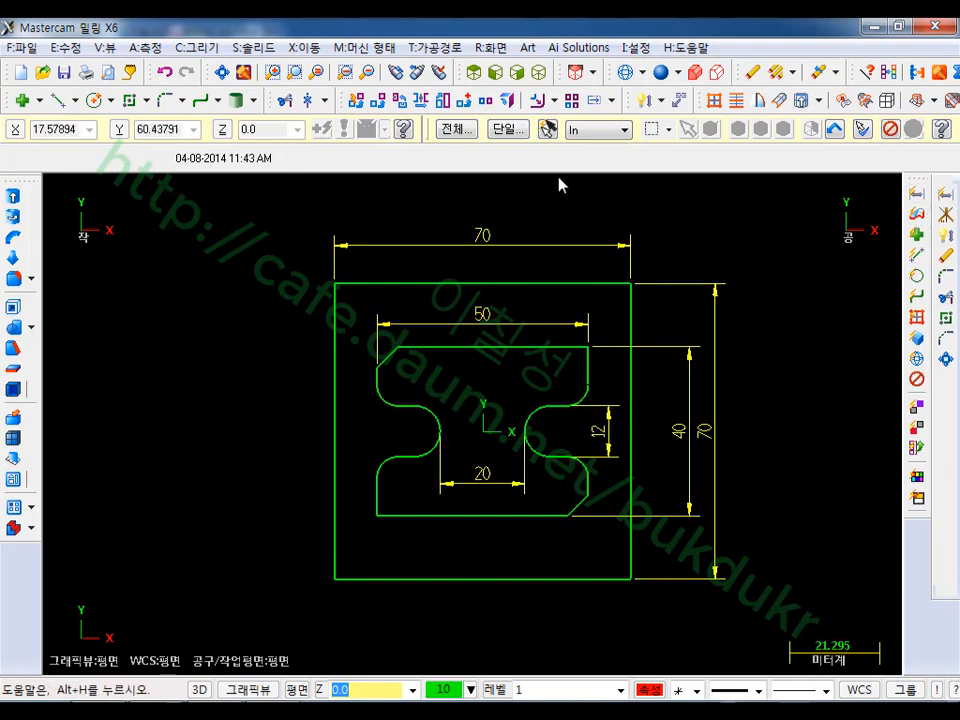
- Delete the dimensions and show the part in isometric view
{"action": "left_click", "coordinate": [752, 72]}
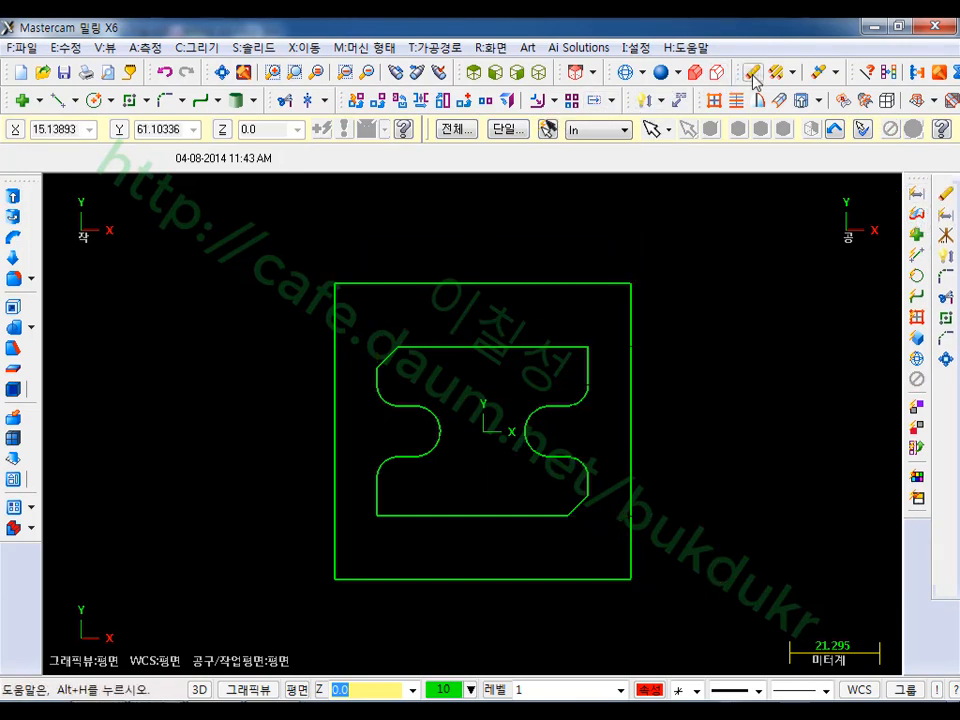
{"action": "scroll", "coordinate": [776, 399], "scroll_direction": "down", "scroll_amount": 1}
{"action": "left_click", "coordinate": [540, 72]}
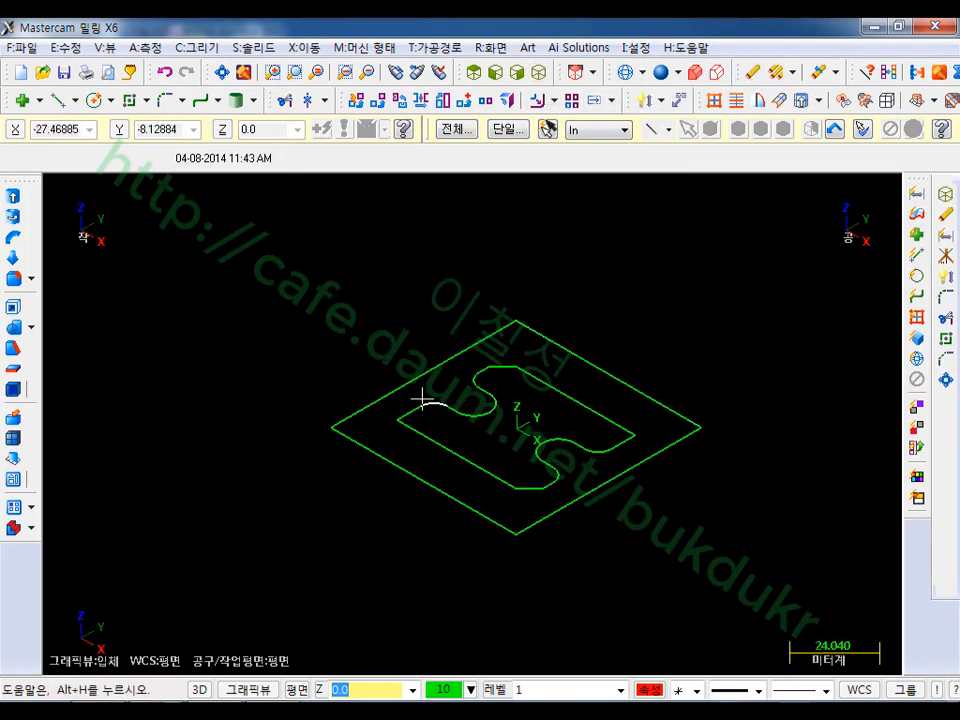
{"action": "scroll", "coordinate": [410, 398], "scroll_direction": "up", "scroll_amount": 2}
- Show the Operations Manager, narrow it, and open the machine group's Files properties
{"action": "key", "text": "alt+o"}
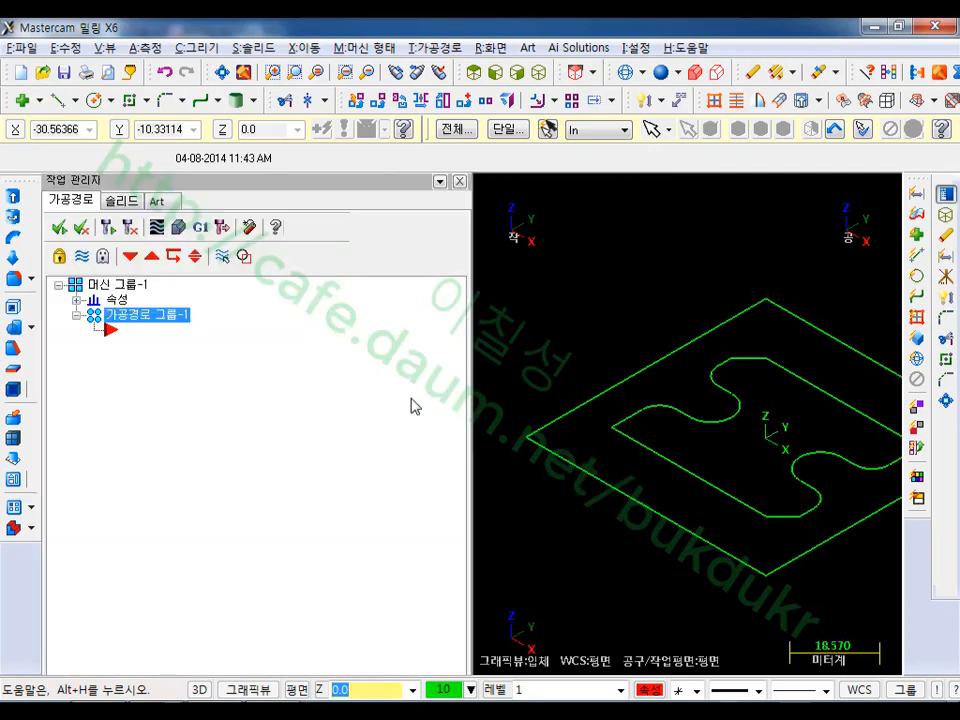
{"action": "left_click_drag", "start_coordinate": [472, 392], "coordinate": [358, 392]}
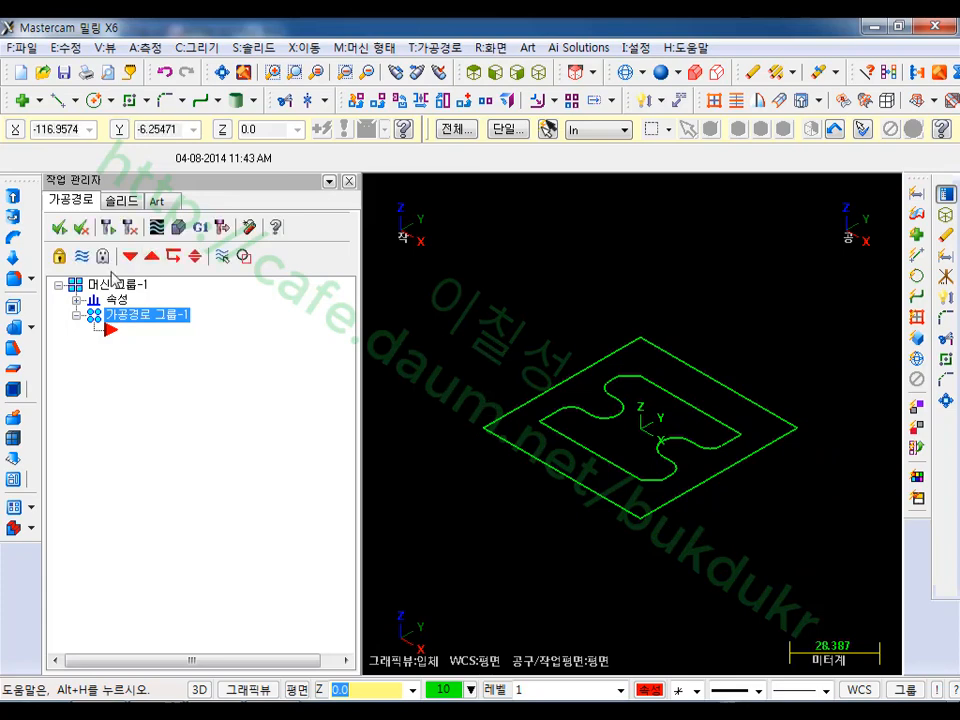
{"action": "left_click", "coordinate": [76, 299]}
{"action": "left_click", "coordinate": [135, 316]}
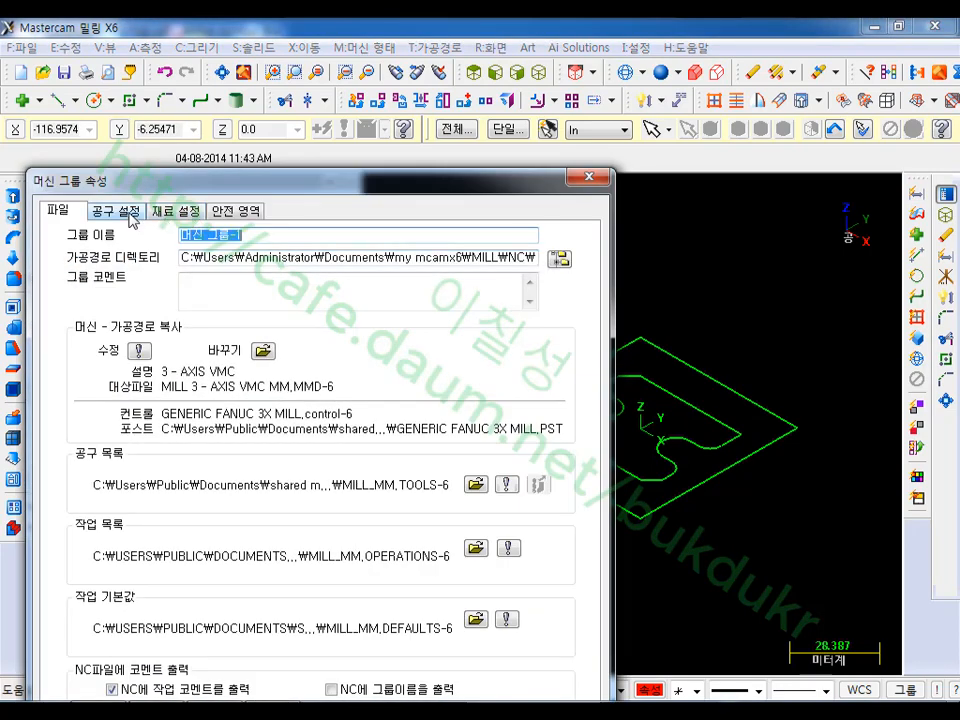
- Enable tool renumbering by load order and size the stock from all entities
{"action": "left_click", "coordinate": [129, 214]}
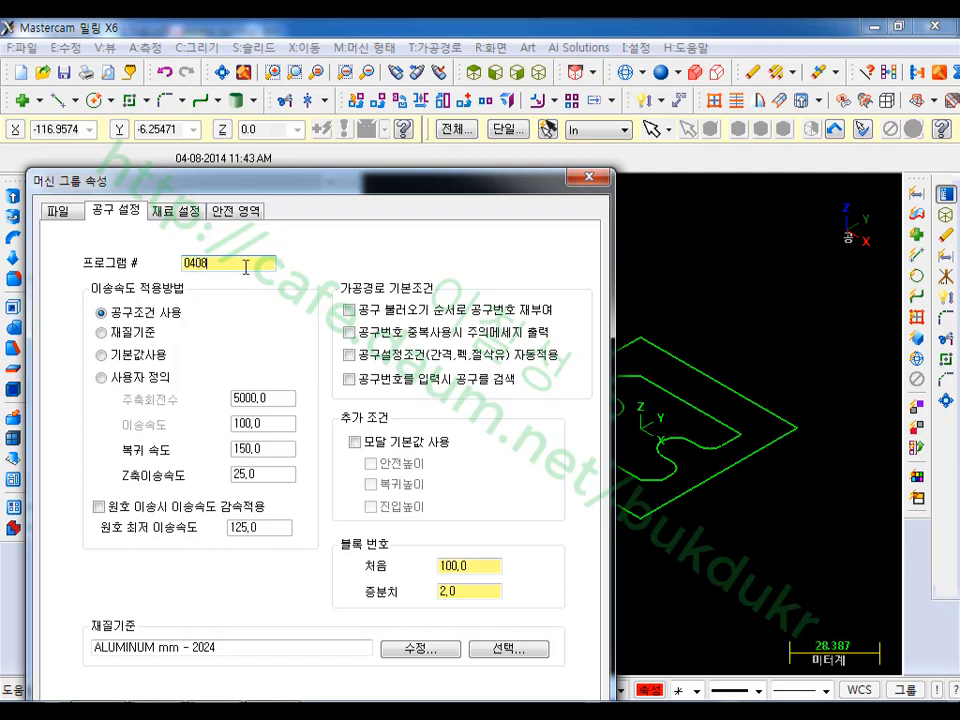
{"action": "left_click", "coordinate": [350, 312]}
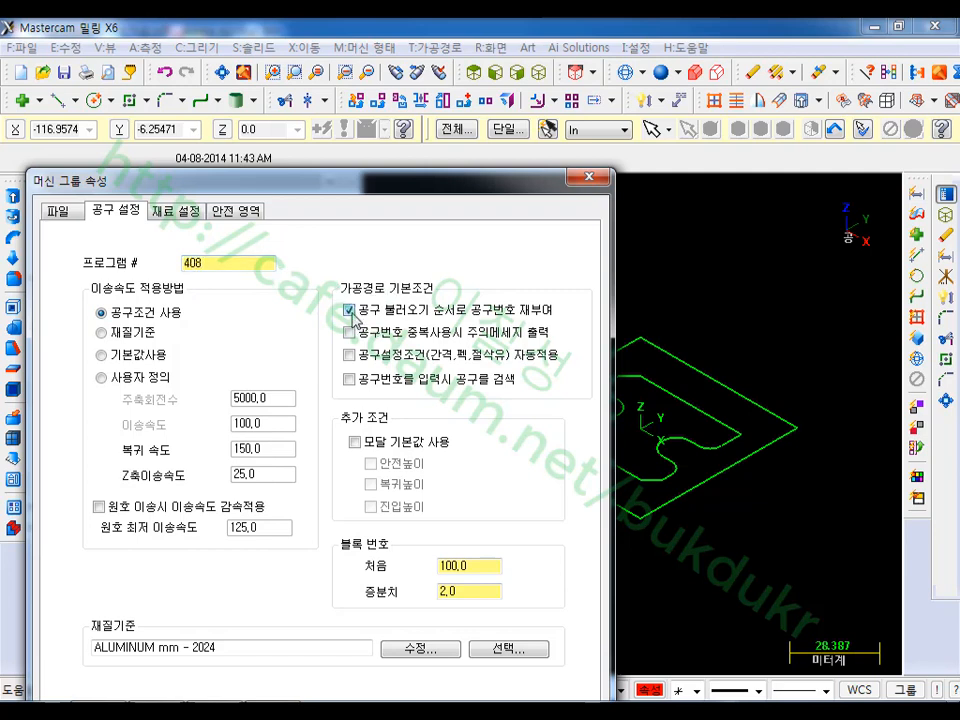
{"action": "left_click", "coordinate": [194, 213]}
{"action": "left_click_drag", "start_coordinate": [252, 190], "coordinate": [245, 82]}
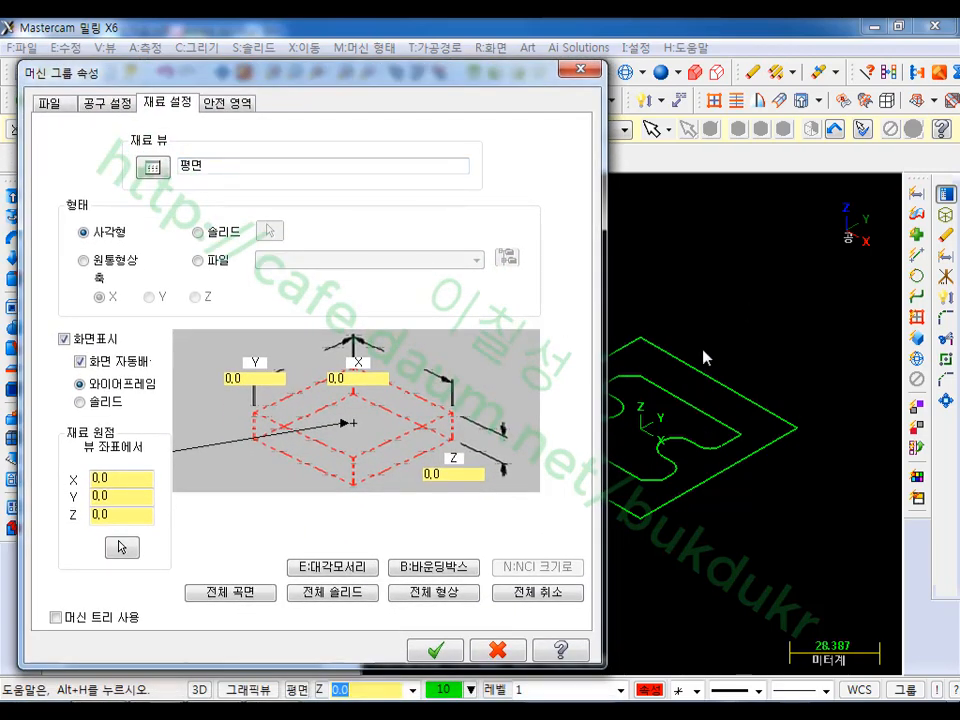
{"action": "left_click_drag", "start_coordinate": [538, 78], "coordinate": [565, 72]}
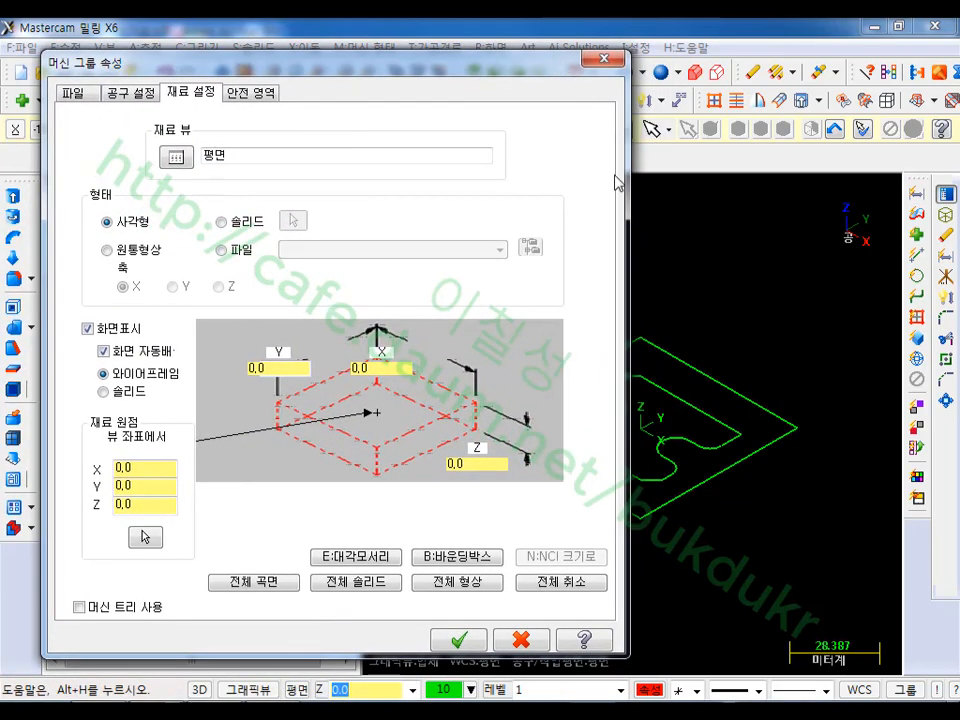
{"action": "left_click", "coordinate": [464, 581]}
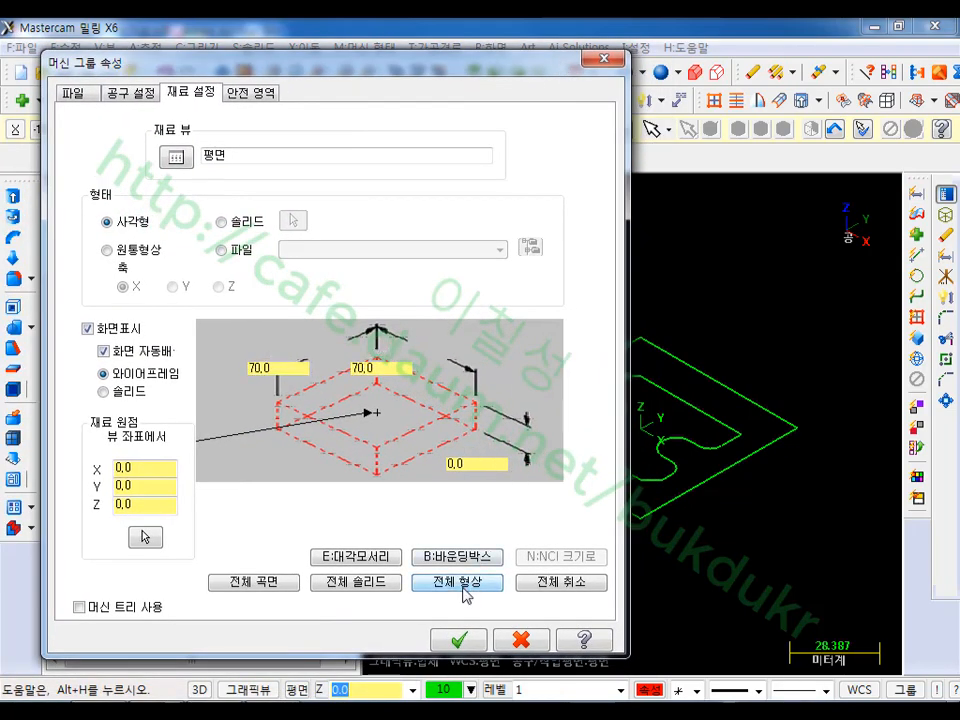
- Set the stock height to 30 for a 70 × 70 × 30 block
{"action": "left_click", "coordinate": [381, 368]}
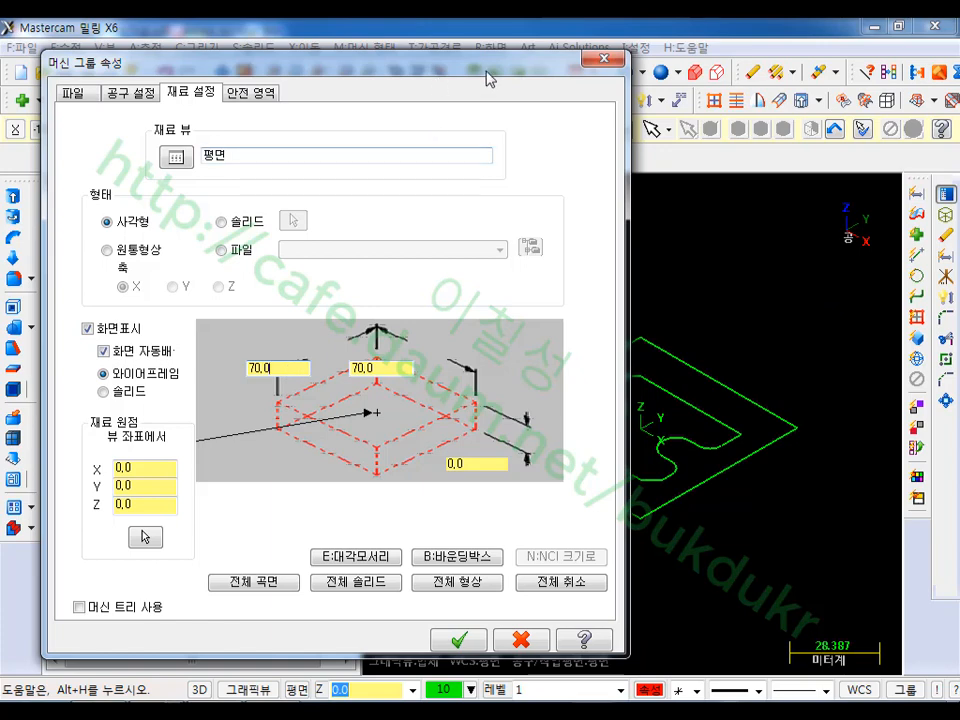
{"action": "left_click_drag", "start_coordinate": [490, 74], "coordinate": [297, 97]}
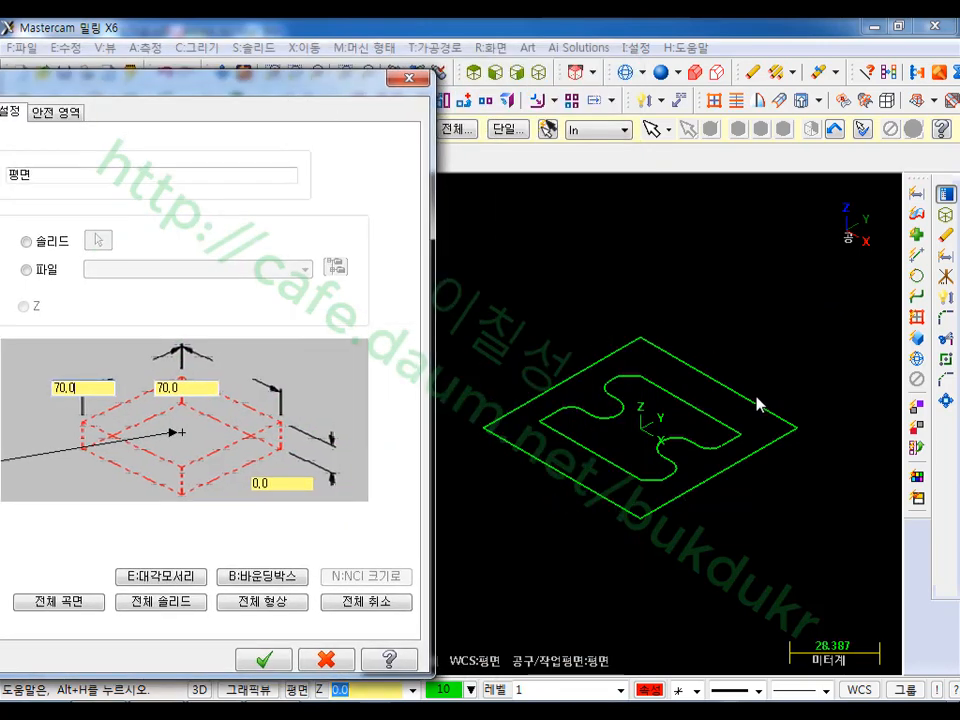
{"action": "left_click_drag", "start_coordinate": [313, 82], "coordinate": [486, 65]}
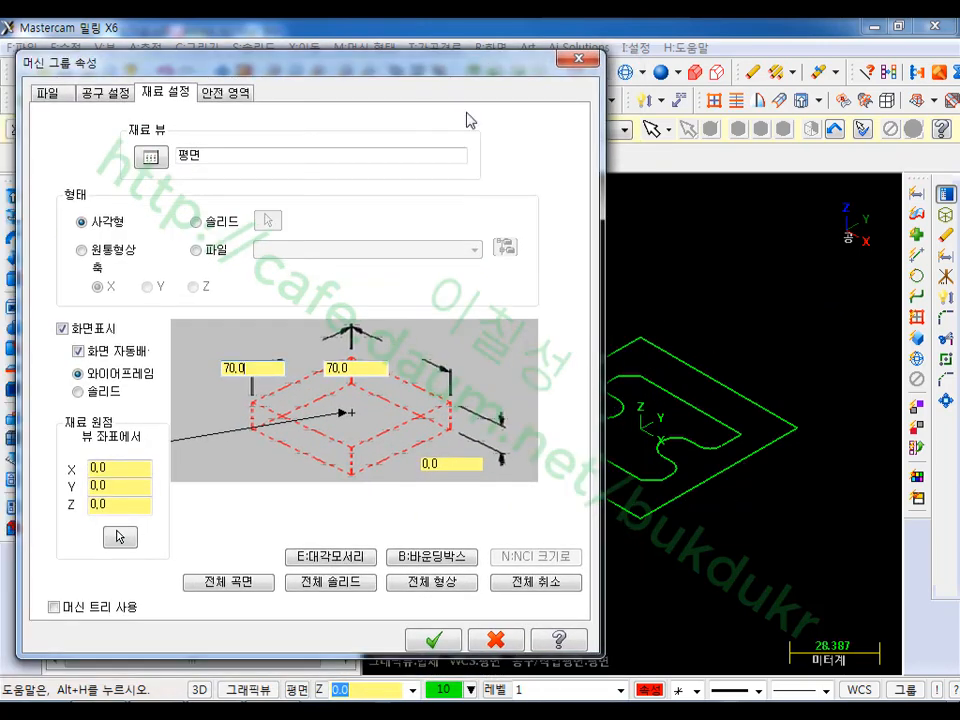
{"action": "left_click_drag", "start_coordinate": [482, 466], "coordinate": [361, 471]}
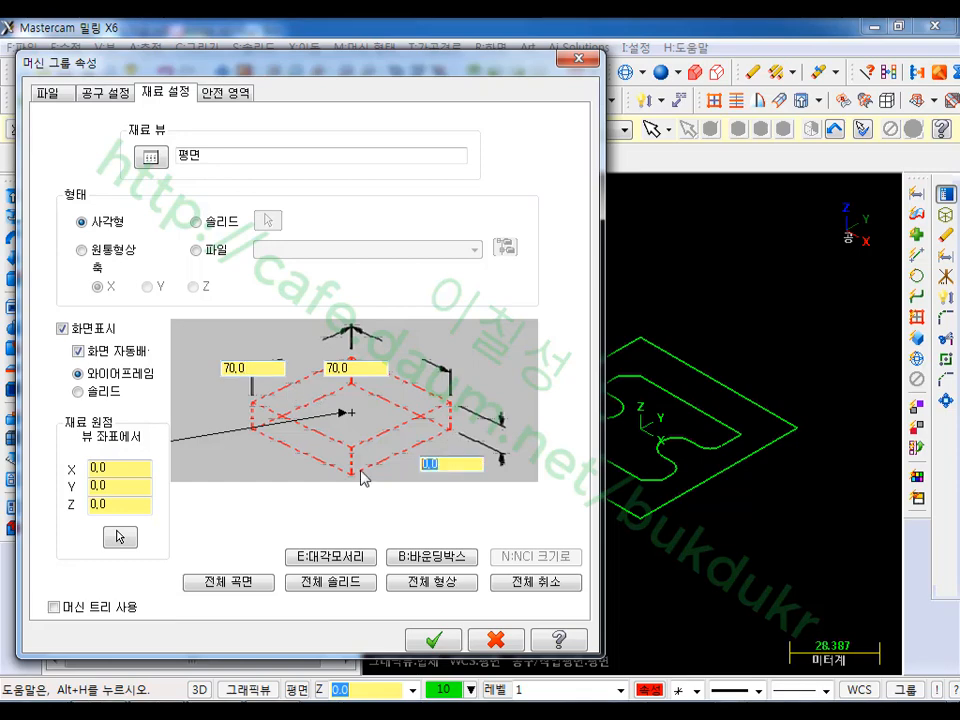
{"action": "type", "text": "30"}
{"action": "left_click", "coordinate": [429, 640]}
{"action": "scroll", "coordinate": [713, 476], "scroll_direction": "up", "scroll_amount": 1}
{"action": "scroll", "coordinate": [631, 517], "scroll_direction": "up", "scroll_amount": 1}
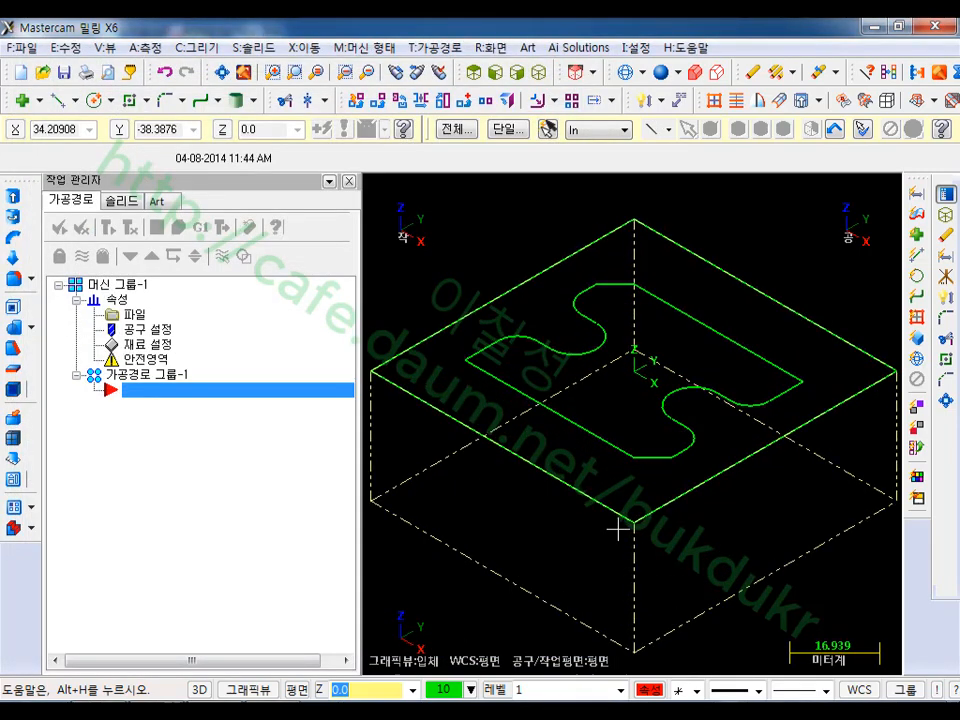
- Tilt the view of the 70 × 70 × 30 stock block and open the Toolpaths menu
{"action": "scroll", "coordinate": [694, 544], "scroll_direction": "up", "scroll_amount": 1}
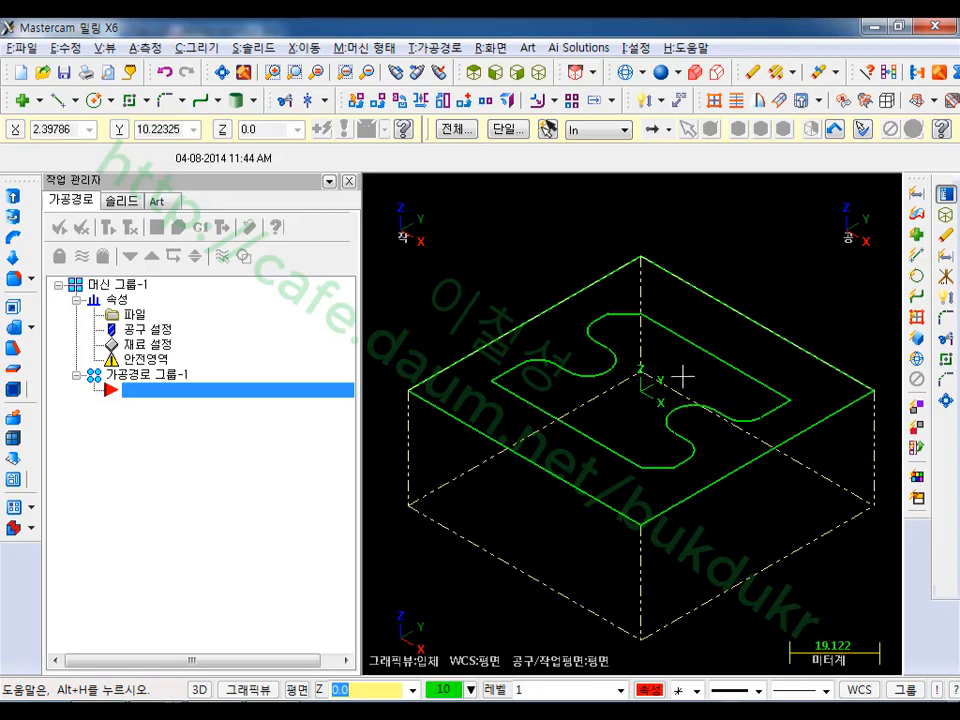
{"action": "mouse_move", "coordinate": [681, 375]}
{"action": "middle_mouse_down"}
{"action": "mouse_move", "coordinate": [660, 381]}
{"action": "mouse_move", "coordinate": [677, 379]}
{"action": "middle_mouse_up"}
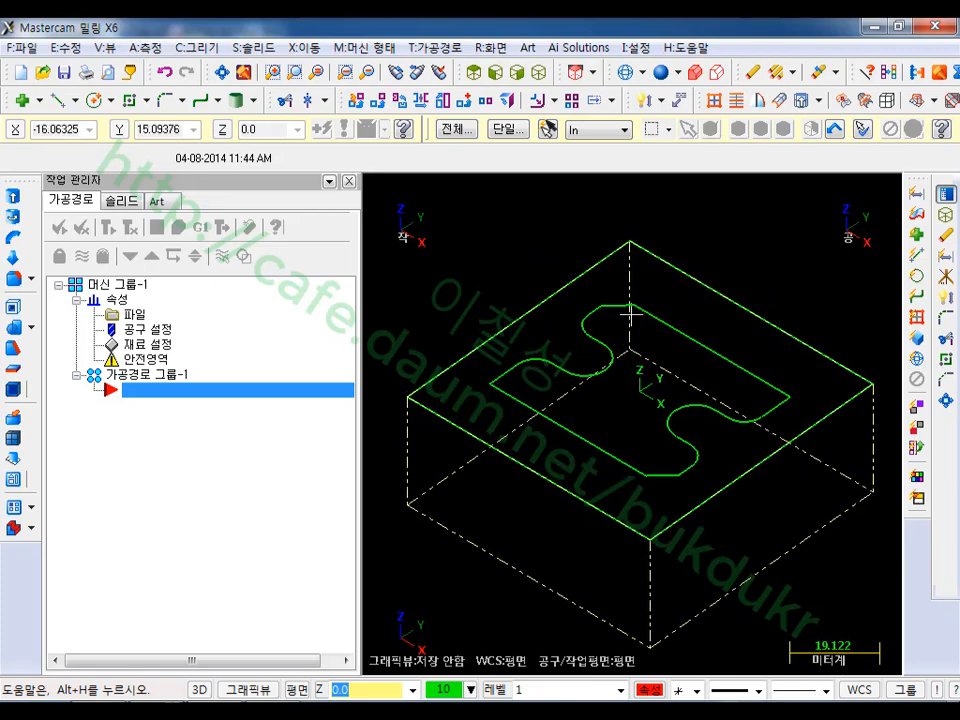
{"action": "left_click", "coordinate": [436, 50]}
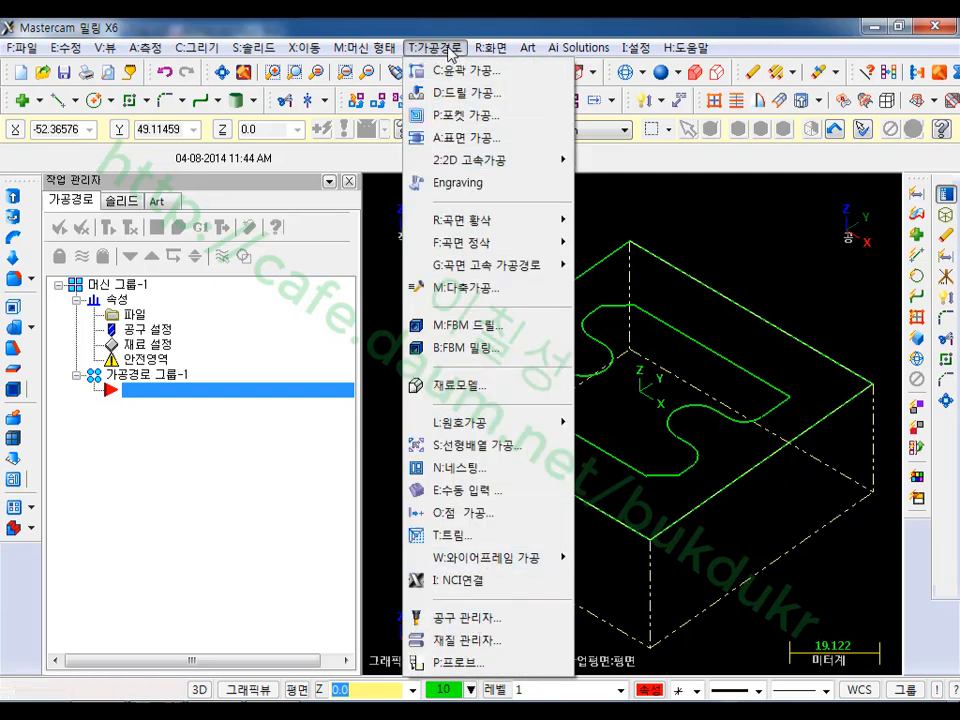
- Filter the tool library to flat end mills with diameter equal to 10
{"action": "left_click", "coordinate": [468, 620]}
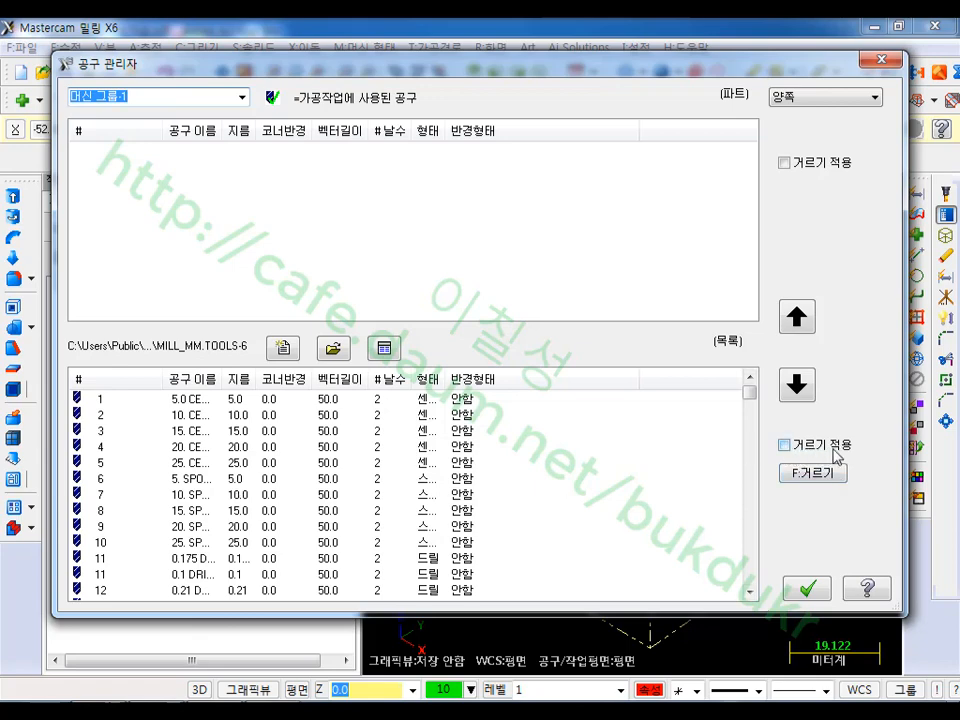
{"action": "left_click", "coordinate": [785, 445]}
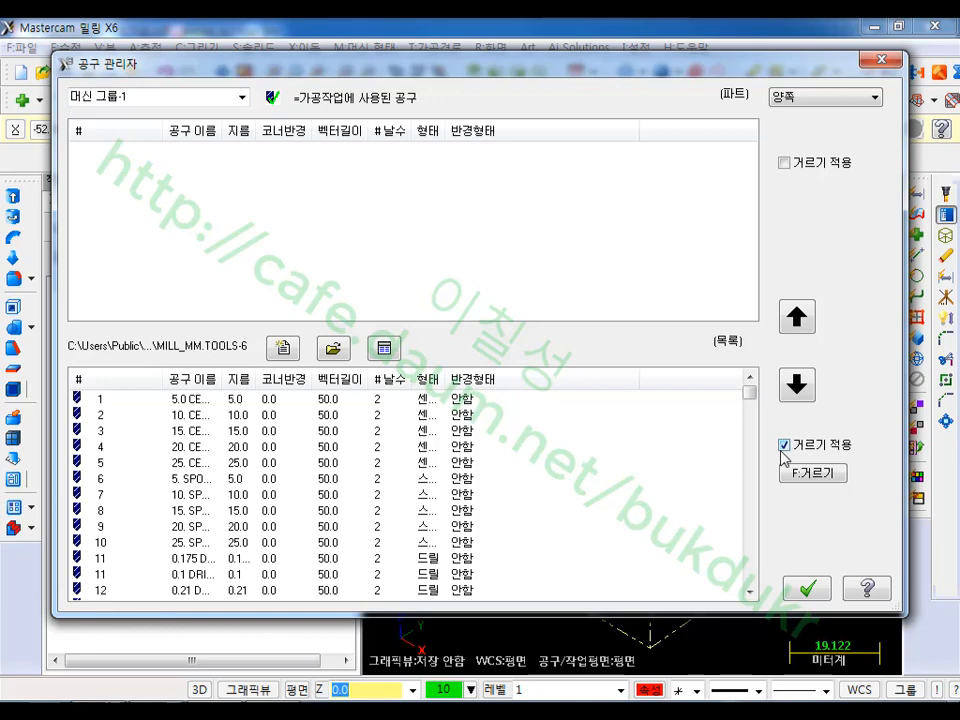
{"action": "left_click", "coordinate": [815, 474]}
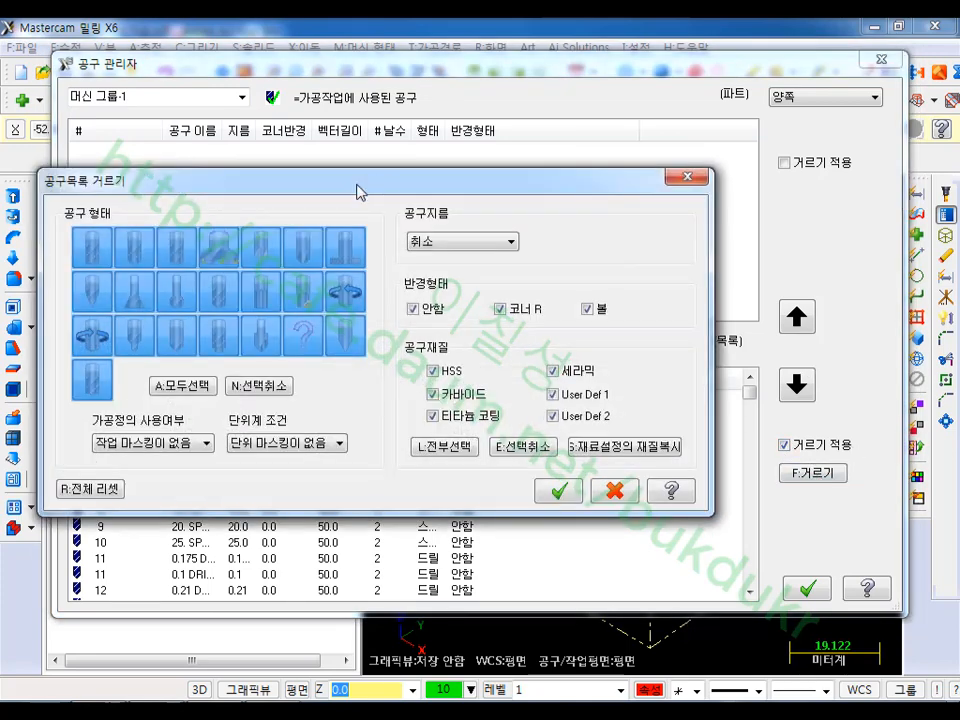
{"action": "left_click", "coordinate": [268, 386]}
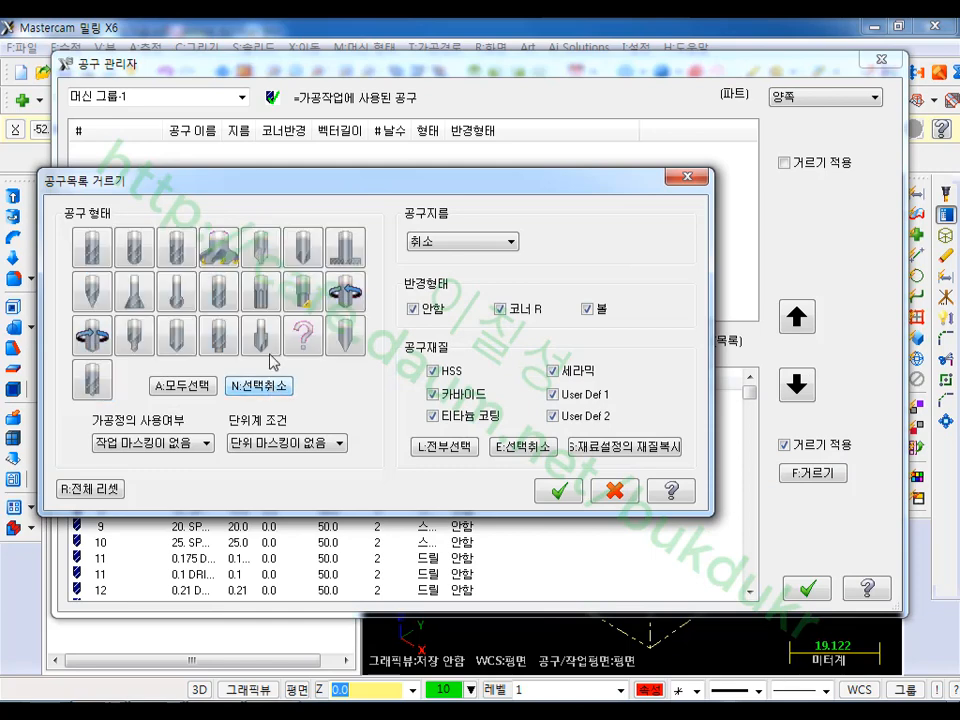
{"action": "left_click", "coordinate": [103, 250]}
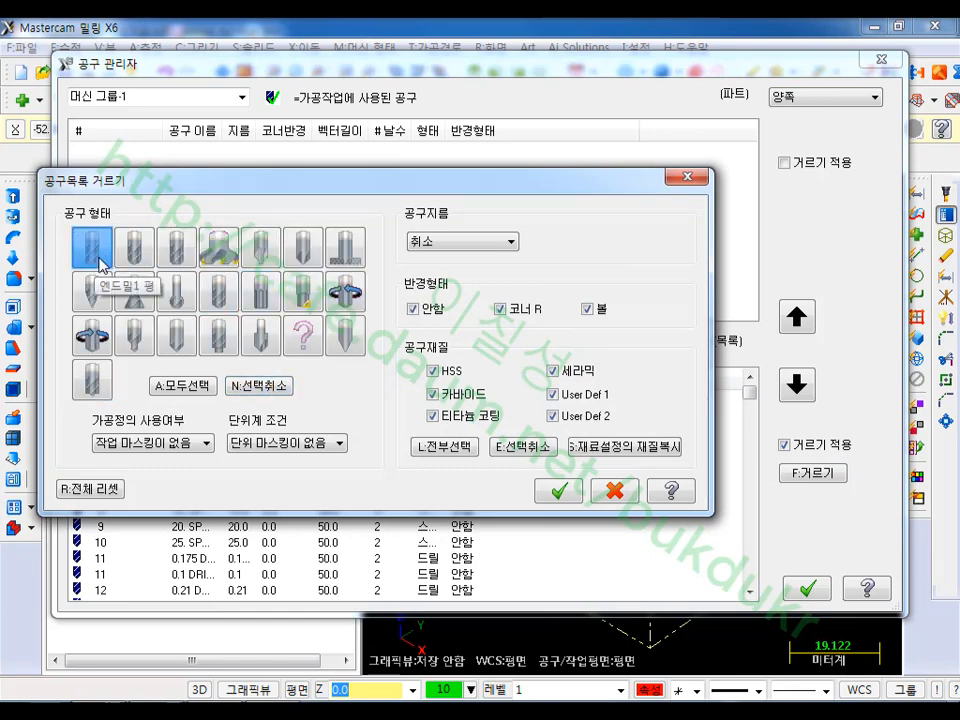
{"action": "left_click", "coordinate": [430, 242]}
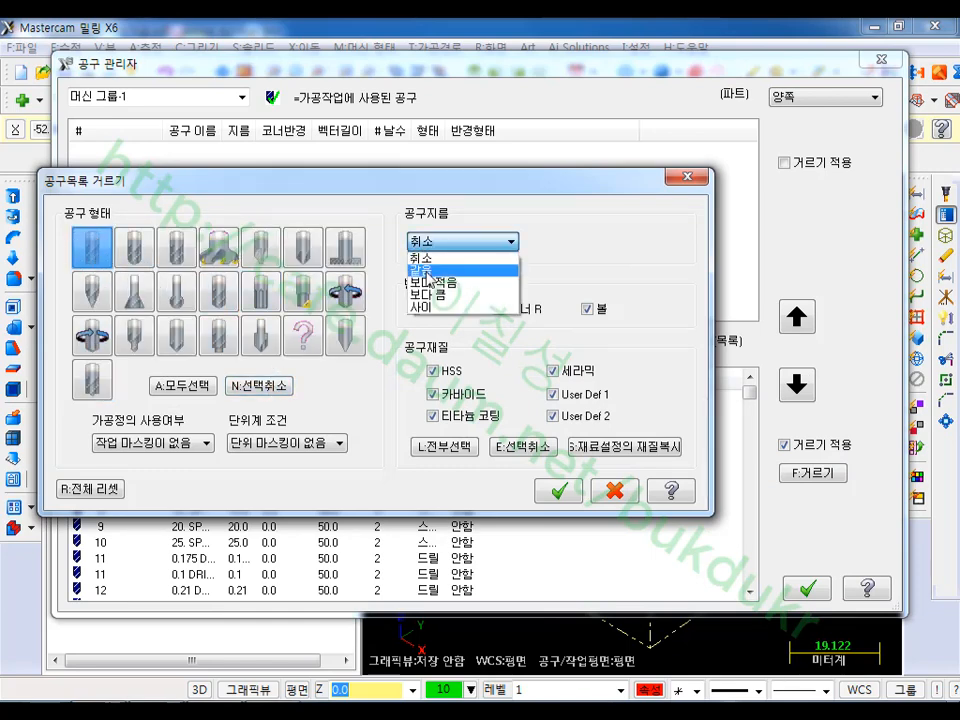
{"action": "left_click", "coordinate": [426, 270]}
{"action": "type", "text": "10.0"}
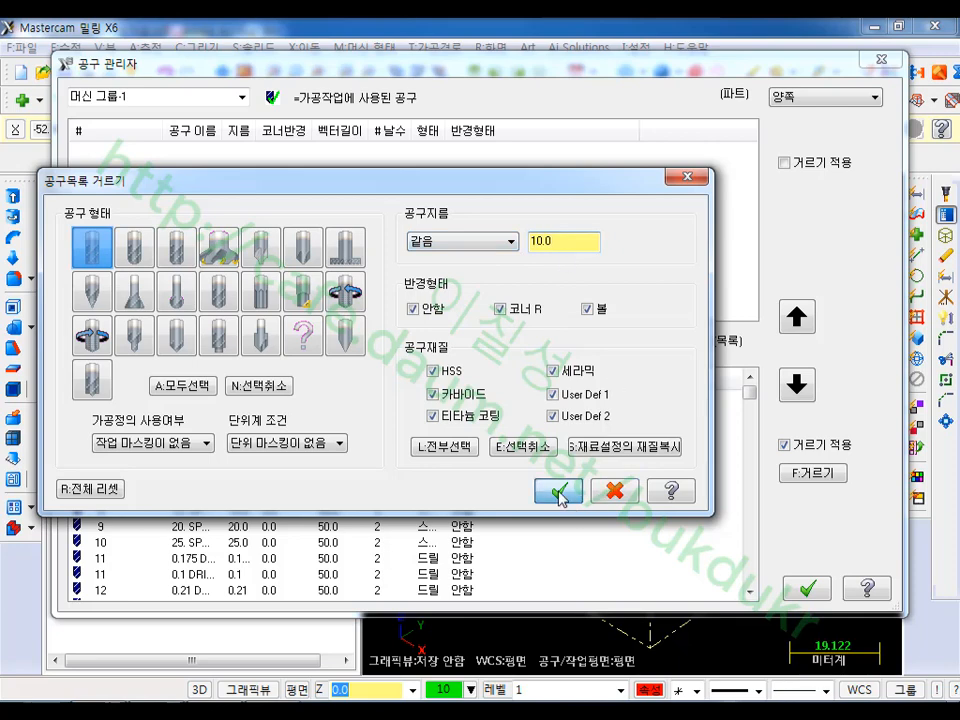
{"action": "left_click", "coordinate": [561, 491]}
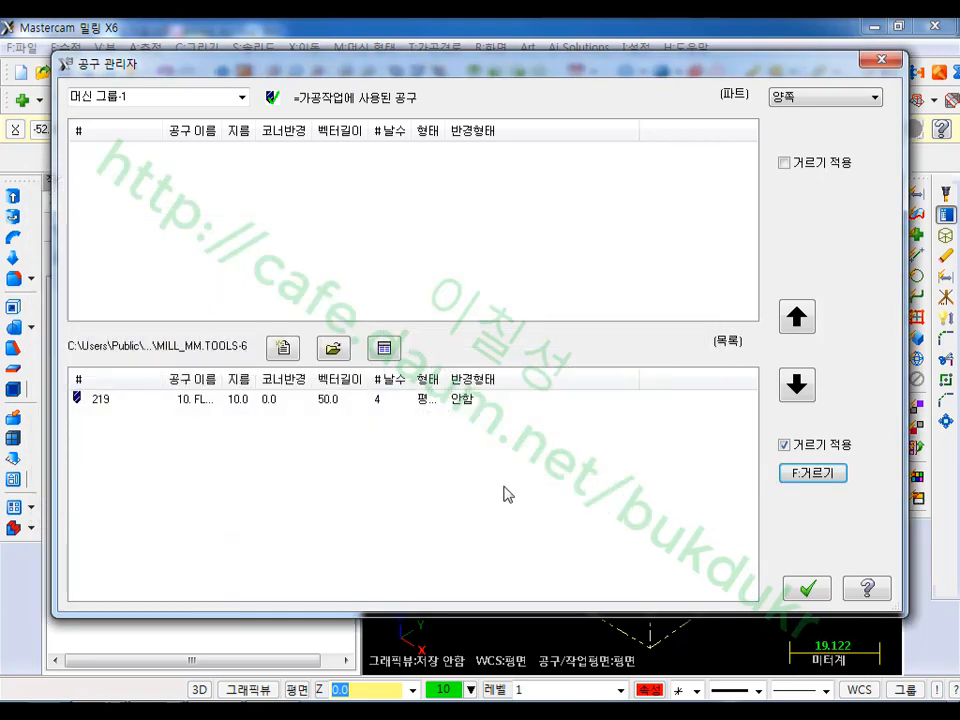
- Add library flat end mill 219 to the machine group as tool 1
{"action": "left_click", "coordinate": [170, 401]}
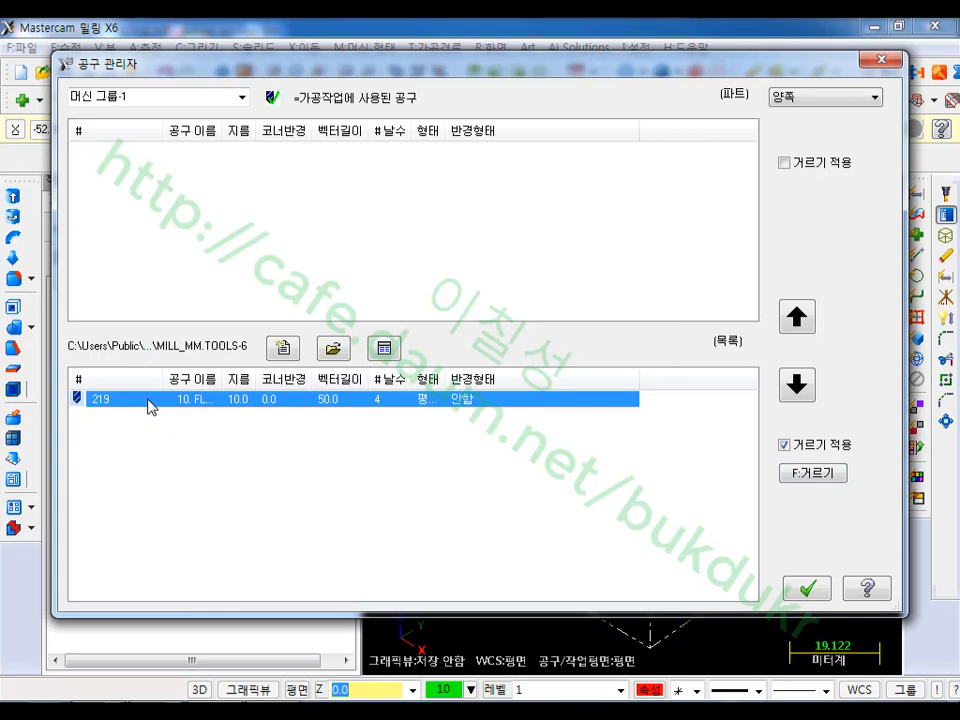
{"action": "double_click", "coordinate": [150, 401]}
{"action": "left_click", "coordinate": [153, 152]}
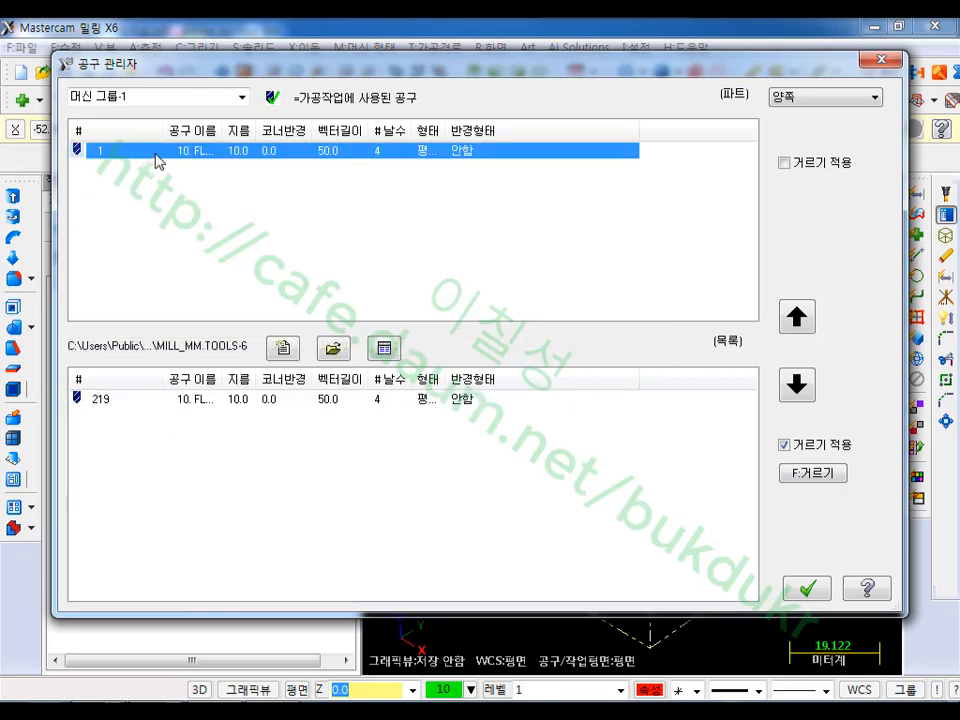
- Give tool 1 feed 2000, plunge 1000, retract 2000 and spindle speed 3000
{"action": "double_click", "coordinate": [160, 160]}
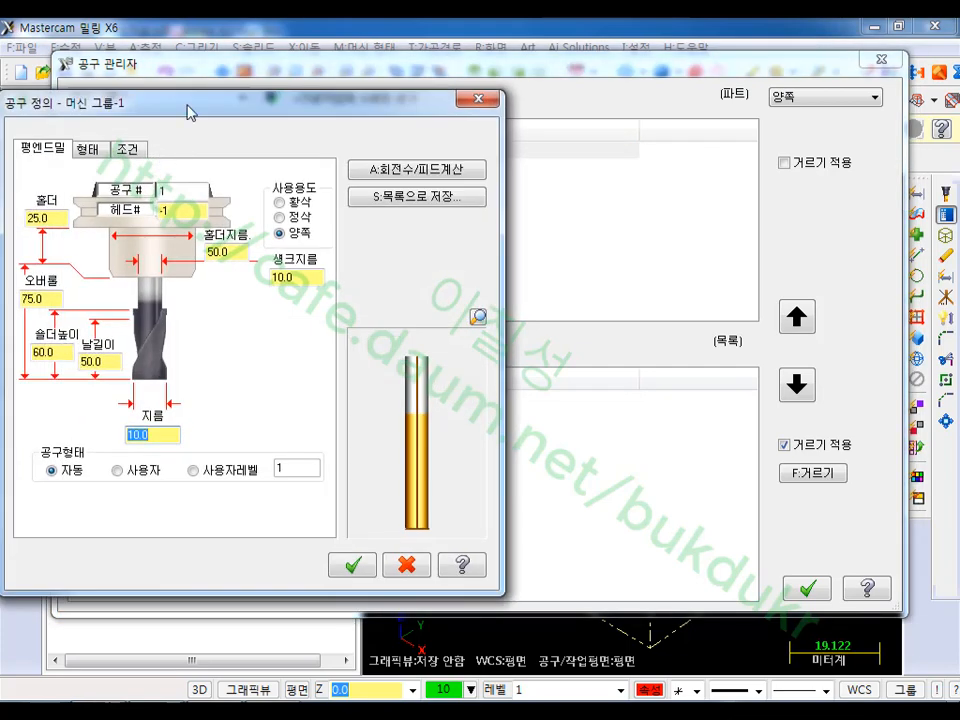
{"action": "left_click_drag", "start_coordinate": [188, 102], "coordinate": [392, 84]}
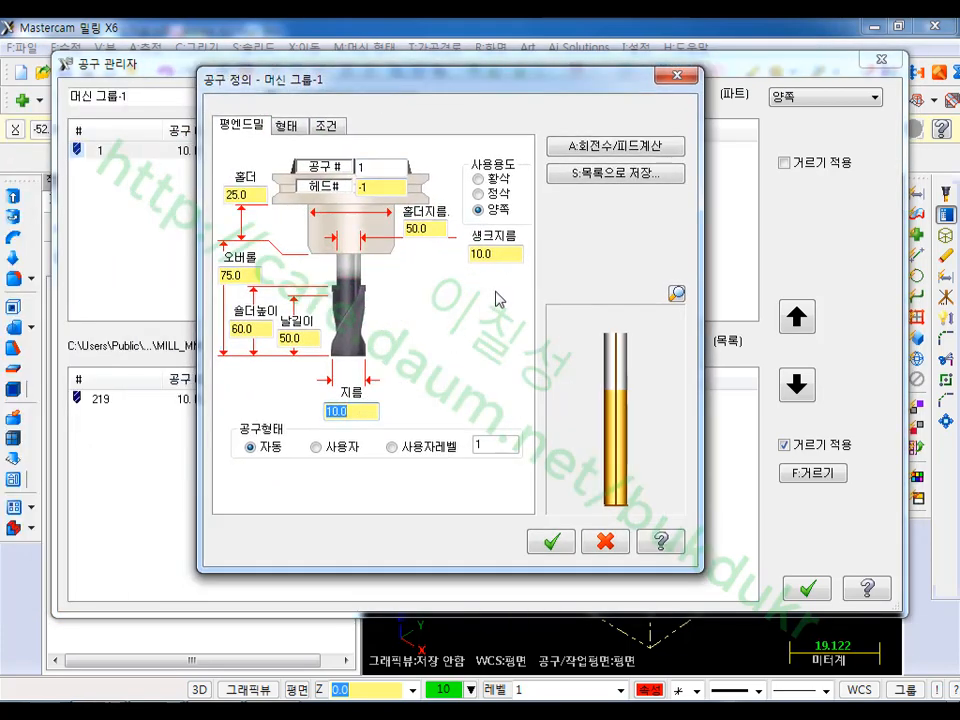
{"action": "left_click", "coordinate": [326, 125]}
{"action": "left_click", "coordinate": [355, 277]}
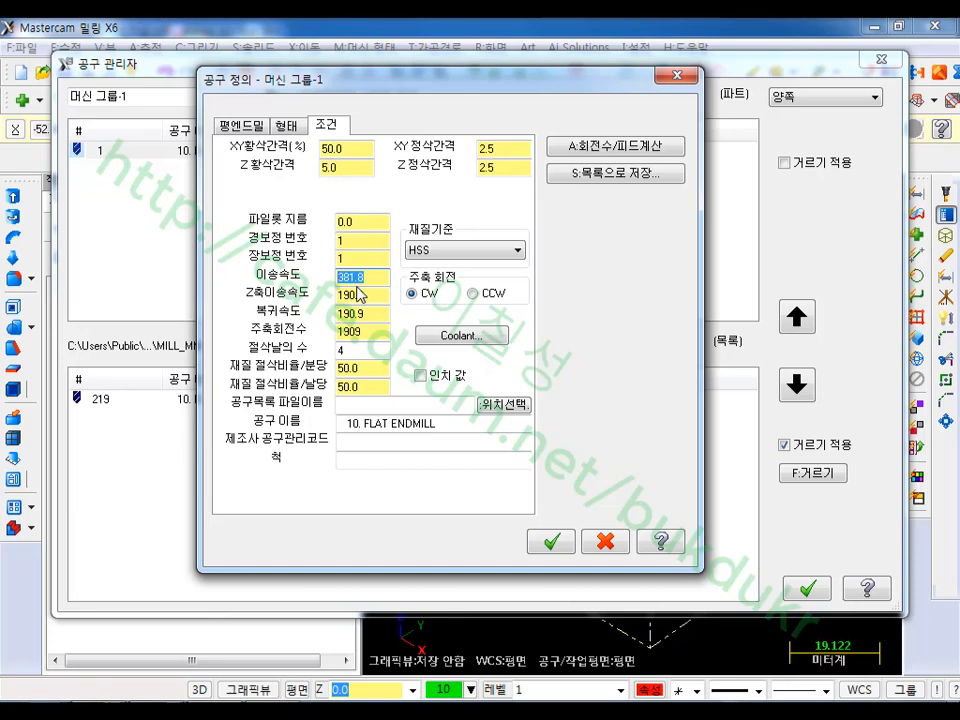
{"action": "type", "text": "2000"}
{"action": "key", "text": "Tab"}
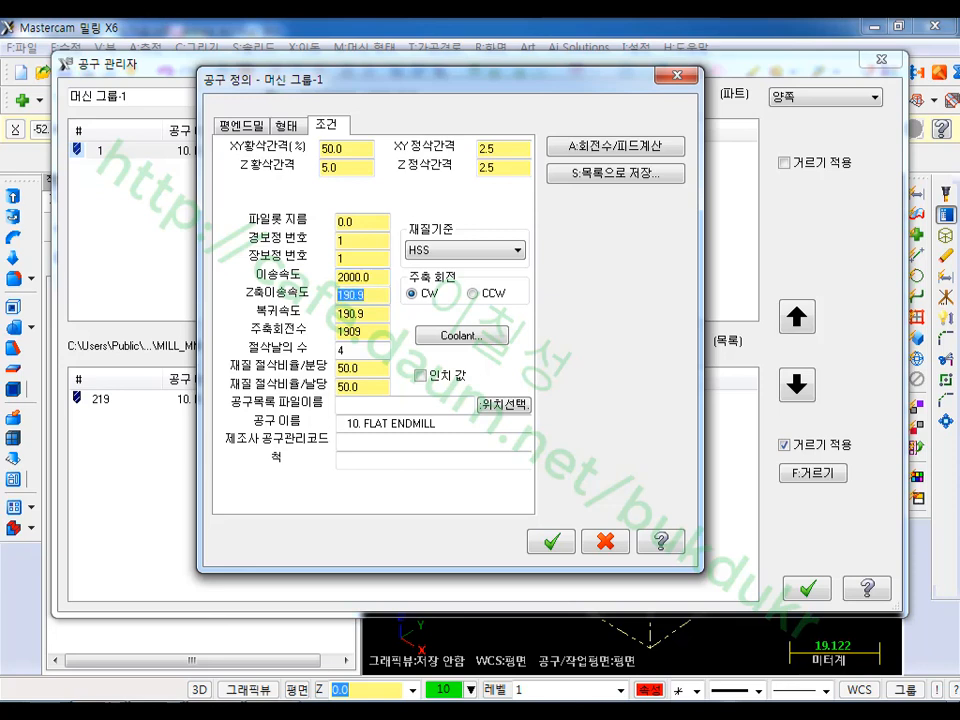
{"action": "type", "text": "1000"}
{"action": "key", "text": "Tab"}
{"action": "type", "text": "20"}
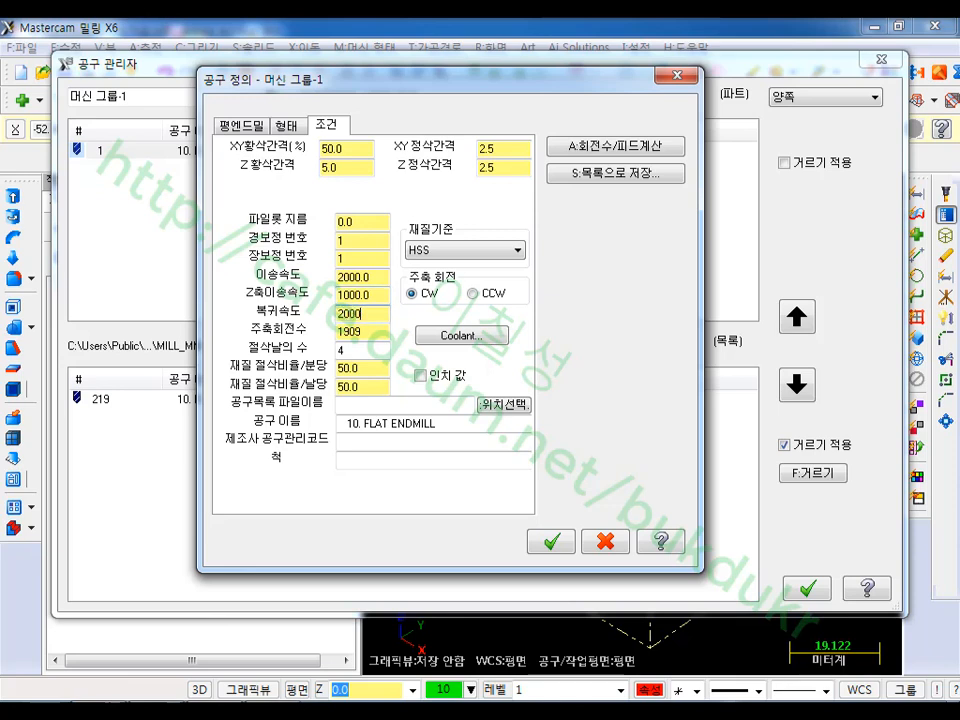
{"action": "key", "text": "Tab"}
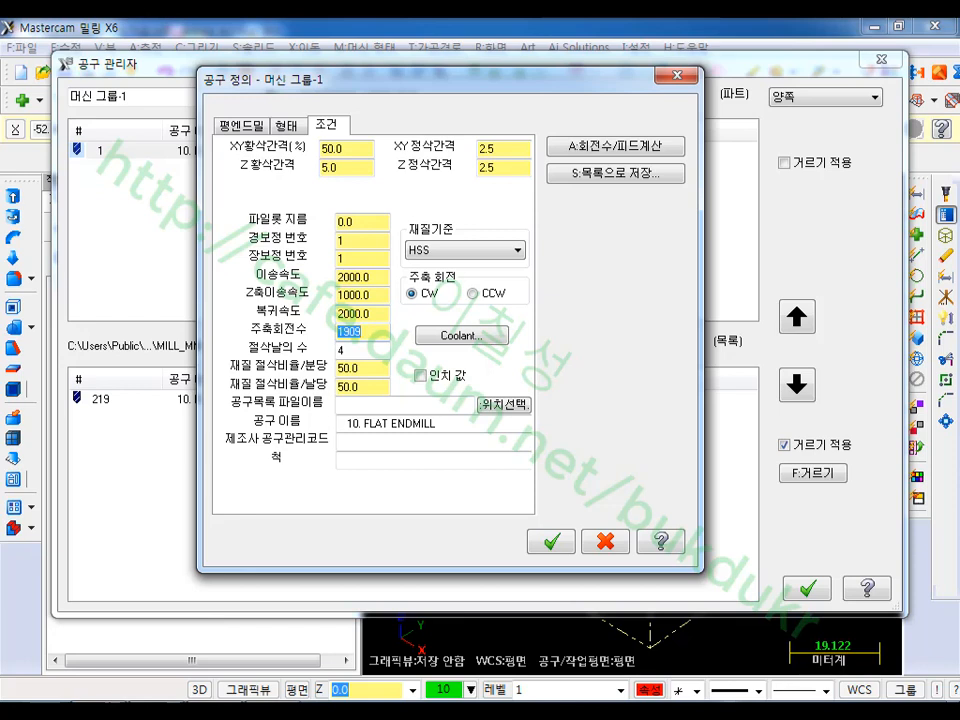
{"action": "type", "text": "3000"}
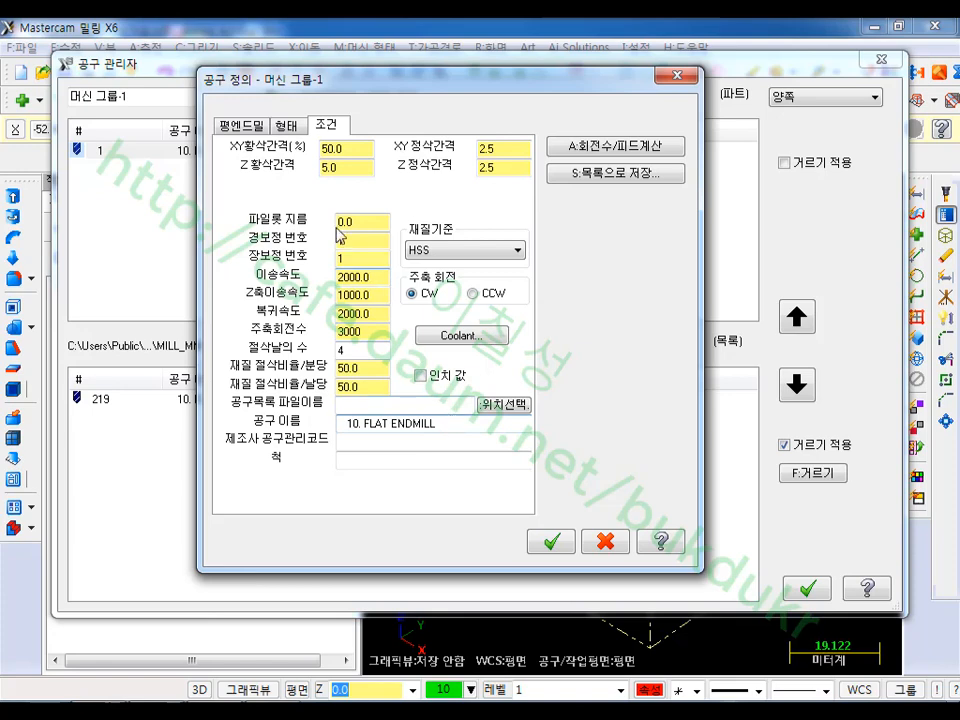
{"action": "left_click", "coordinate": [245, 127]}
{"action": "left_click", "coordinate": [247, 276]}
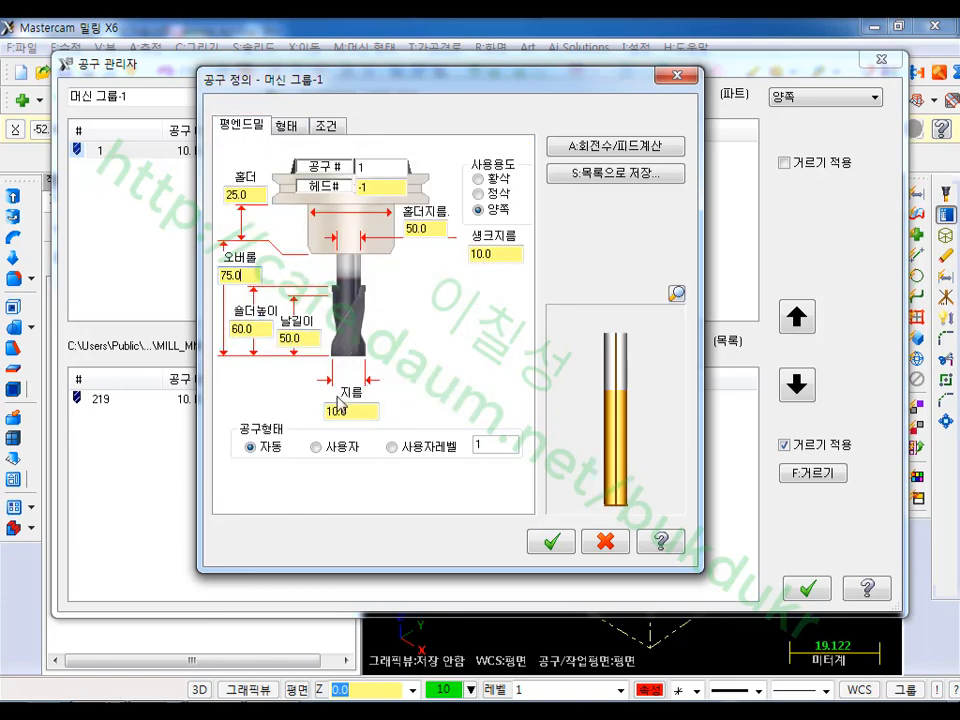
{"action": "left_click", "coordinate": [554, 541]}
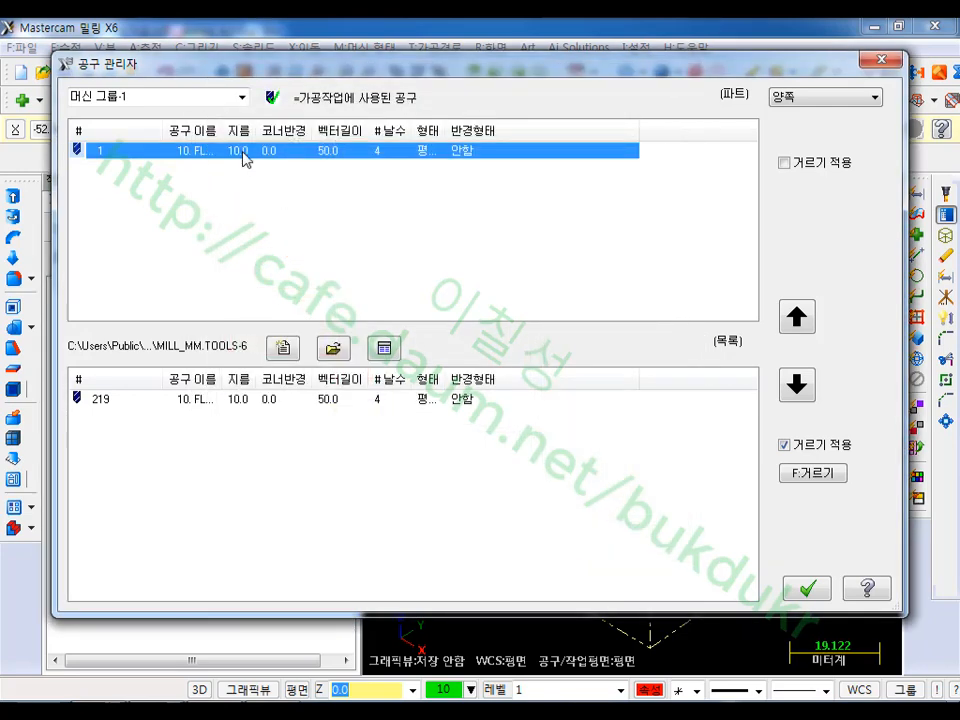
- Rename tool 1 to 10. FLAT-ROUGH
{"action": "left_click_drag", "start_coordinate": [217, 130], "coordinate": [273, 129]}
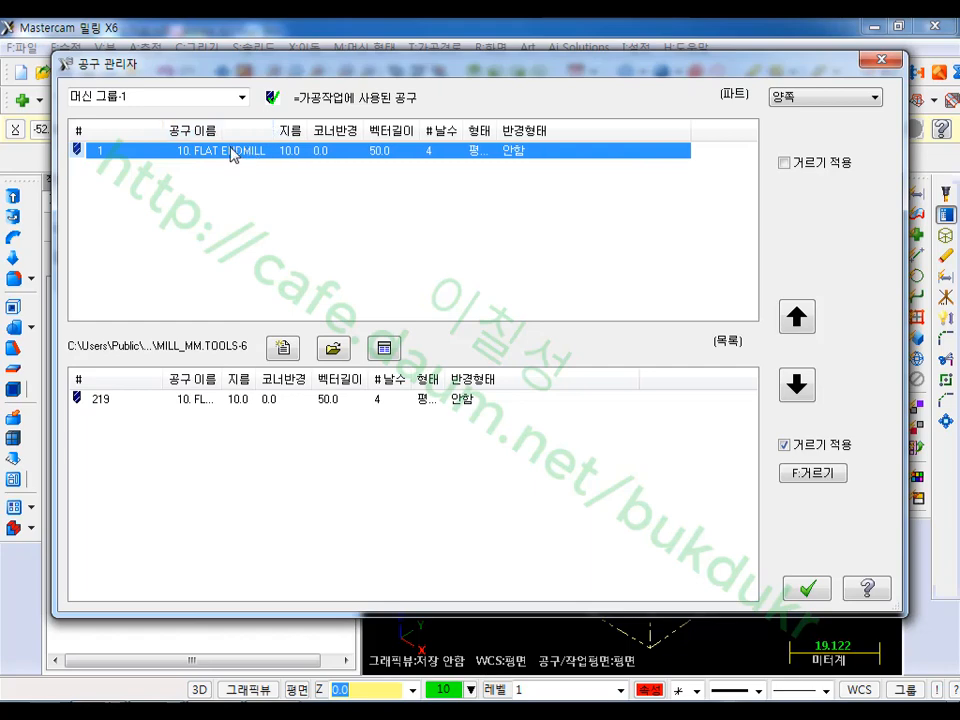
{"action": "double_click", "coordinate": [161, 152]}
{"action": "left_click", "coordinate": [325, 124]}
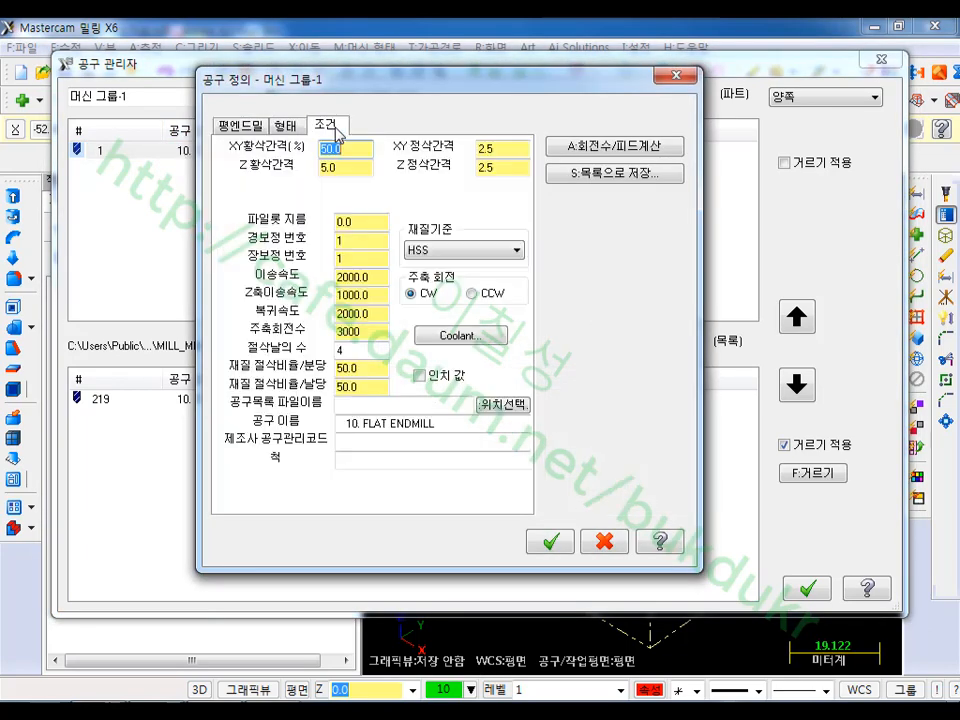
{"action": "left_click", "coordinate": [441, 424]}
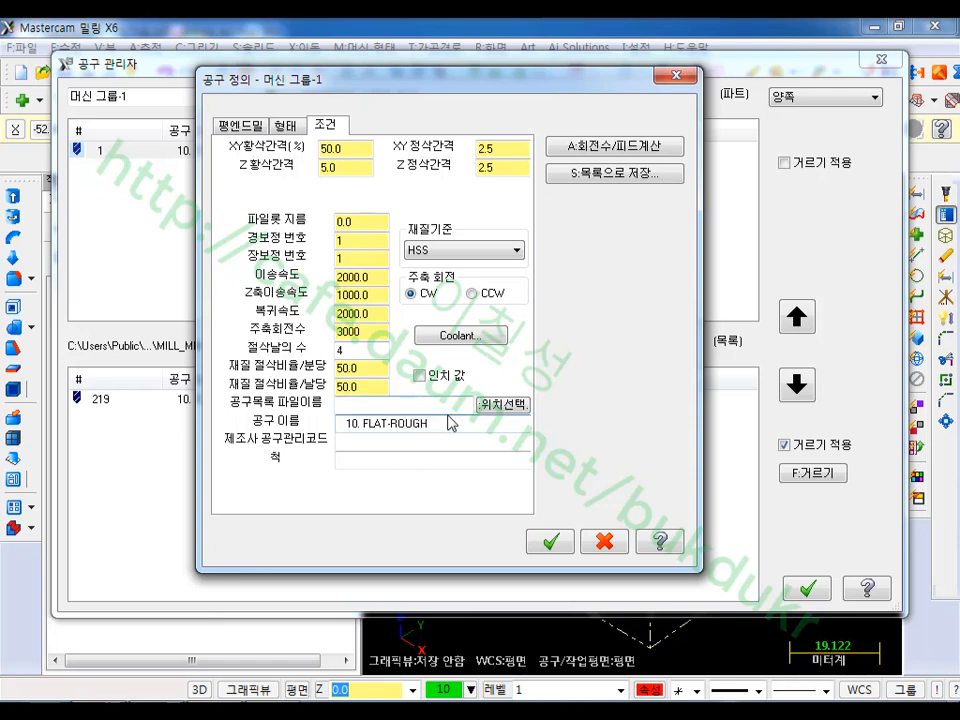
{"action": "left_click", "coordinate": [551, 542]}
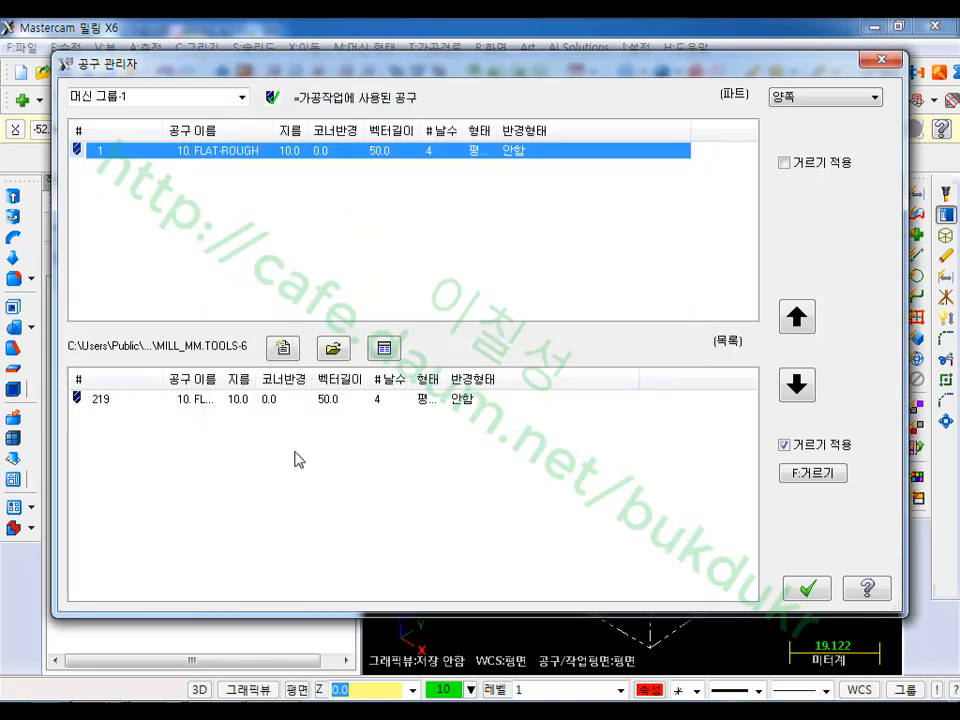
- Add a second copy of flat end mill 219 as tool 2
{"action": "left_click", "coordinate": [170, 405]}
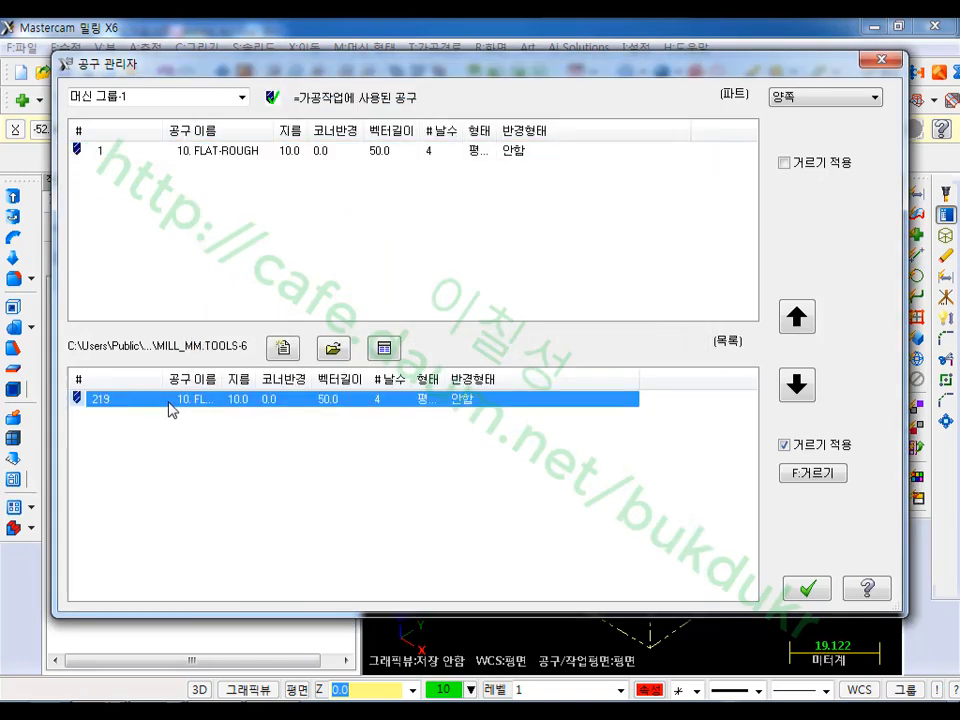
{"action": "double_click", "coordinate": [170, 405]}
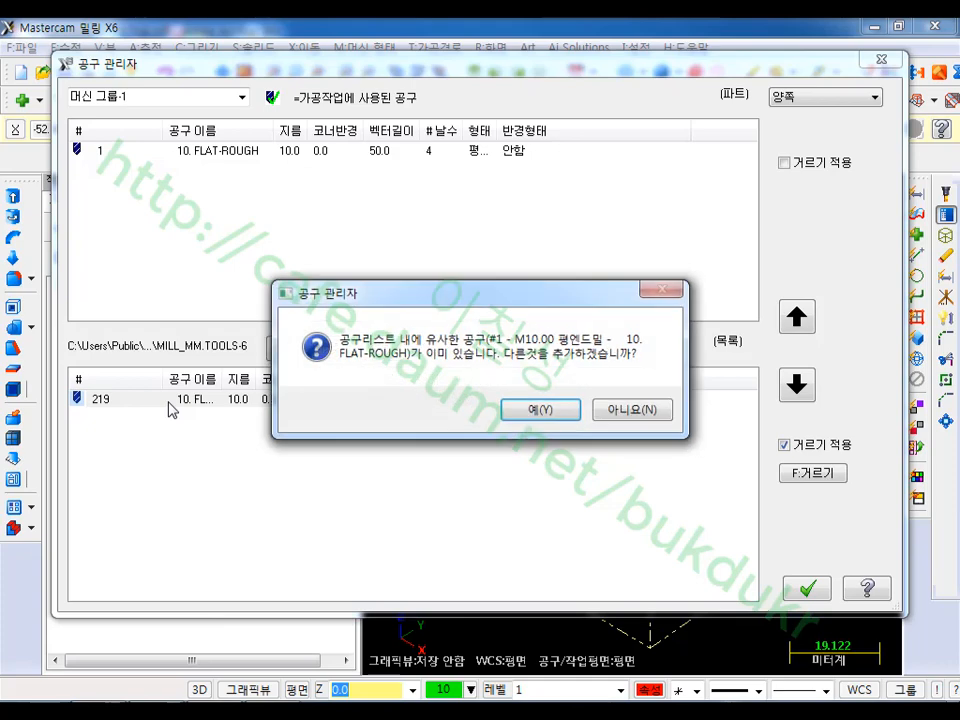
{"action": "left_click", "coordinate": [530, 410]}
- Give tool 2 feed 1000, plunge 1000, retract 2000 and spindle speed 3000
{"action": "double_click", "coordinate": [157, 167]}
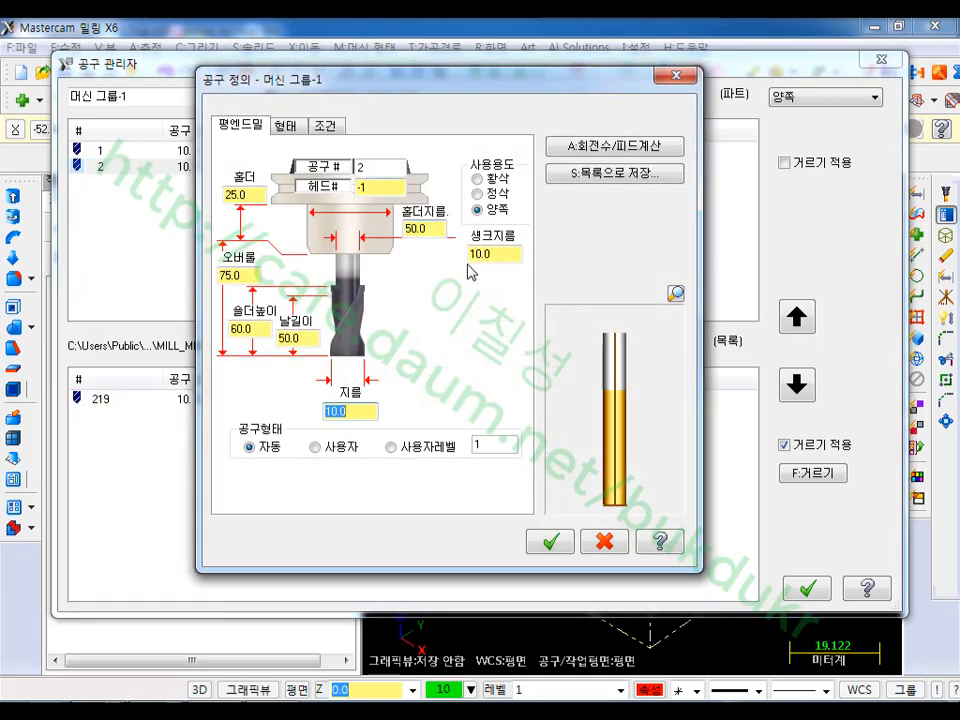
{"action": "left_click", "coordinate": [326, 126]}
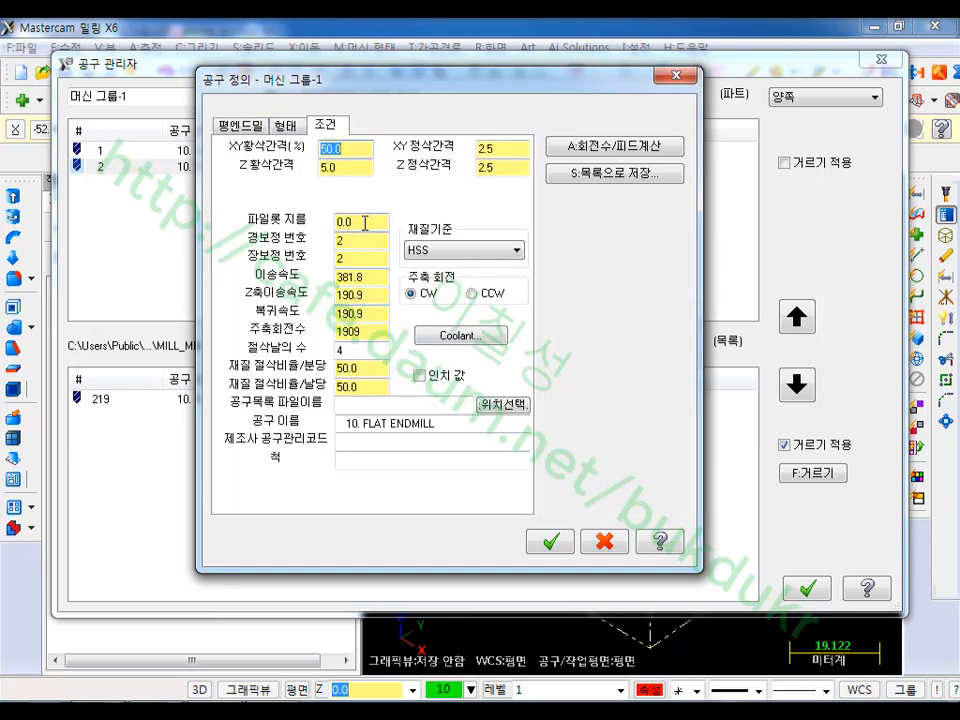
{"action": "left_click", "coordinate": [366, 271]}
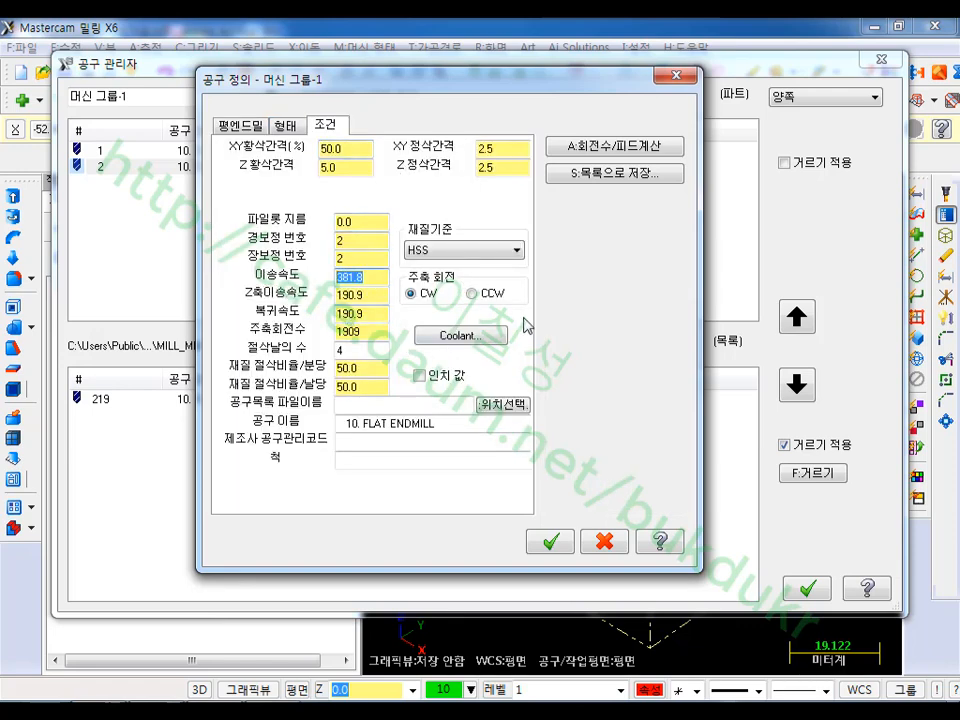
{"action": "type", "text": "1000"}
{"action": "key", "text": "Tab"}
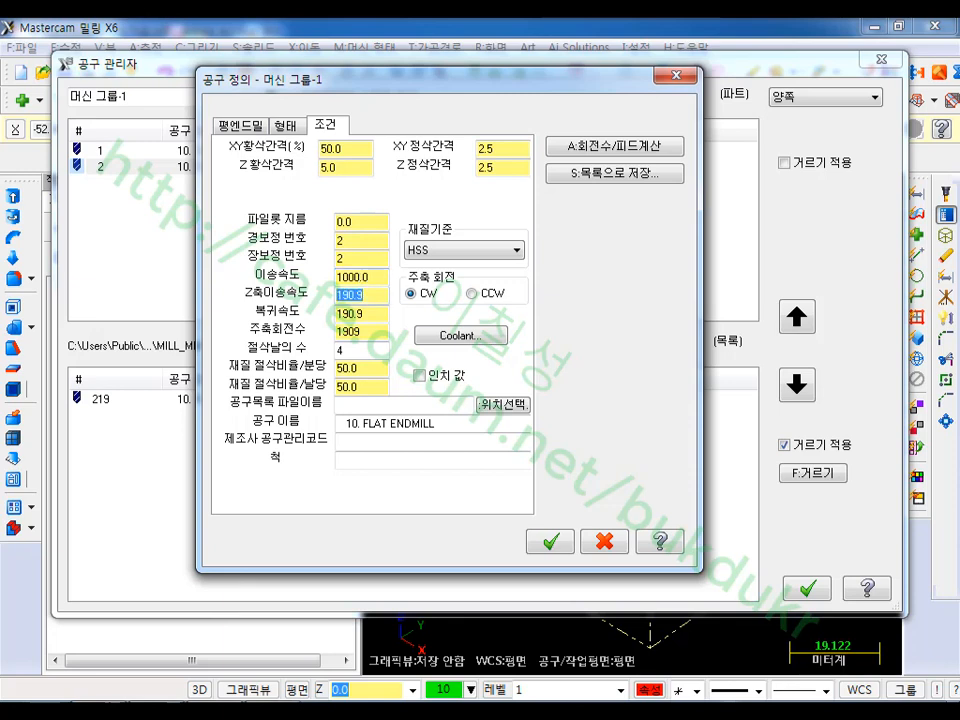
{"action": "type", "text": "1000"}
{"action": "key", "text": "Tab"}
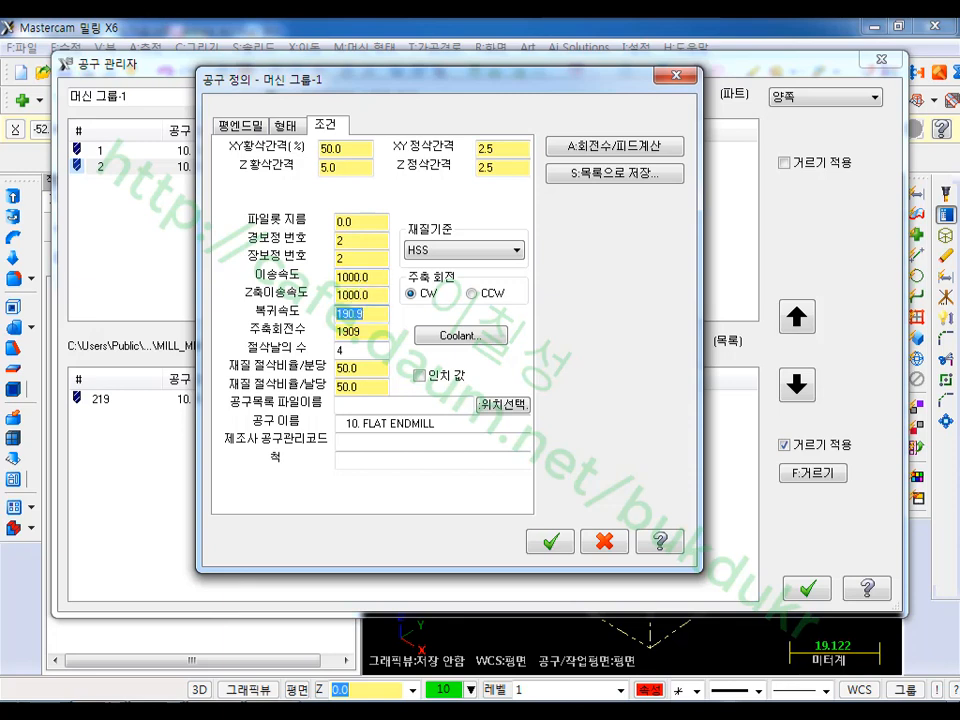
{"action": "type", "text": "2000"}
{"action": "key", "text": "Tab"}
{"action": "type", "text": "3"}
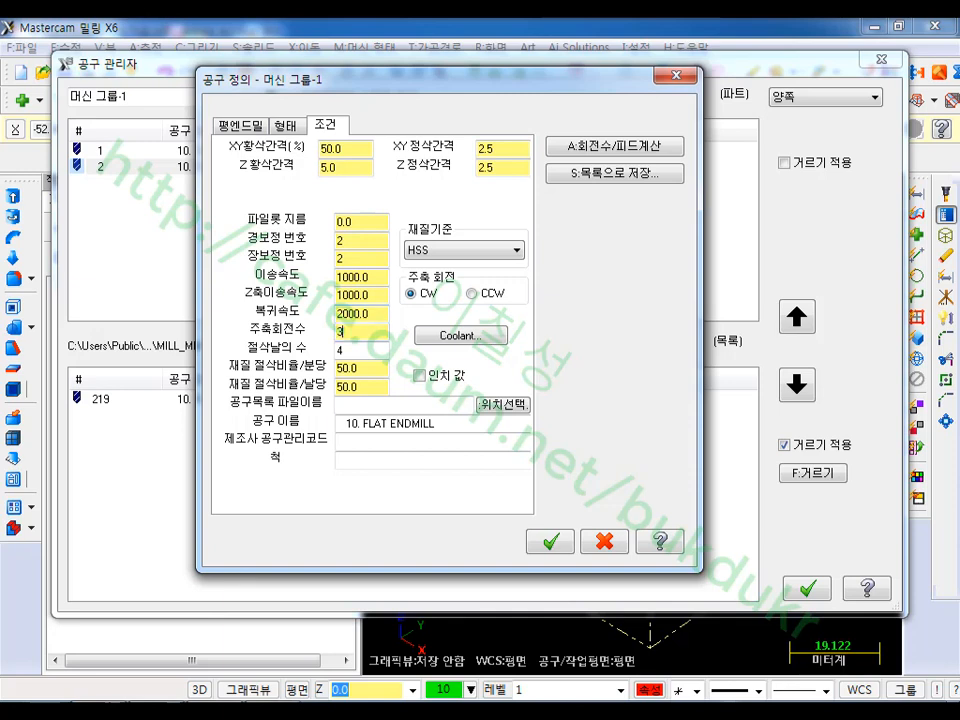
- Rename tool 2 to 10. FLAT-FINISH and save it
{"action": "left_click", "coordinate": [465, 424]}
{"action": "key", "text": "BackSpace"}
{"action": "key", "text": "BackSpace"}
{"action": "key", "text": "BackSpace"}
{"action": "key", "text": "BackSpace"}
{"action": "key", "text": "BackSpace"}
{"action": "key", "text": "BackSpace"}
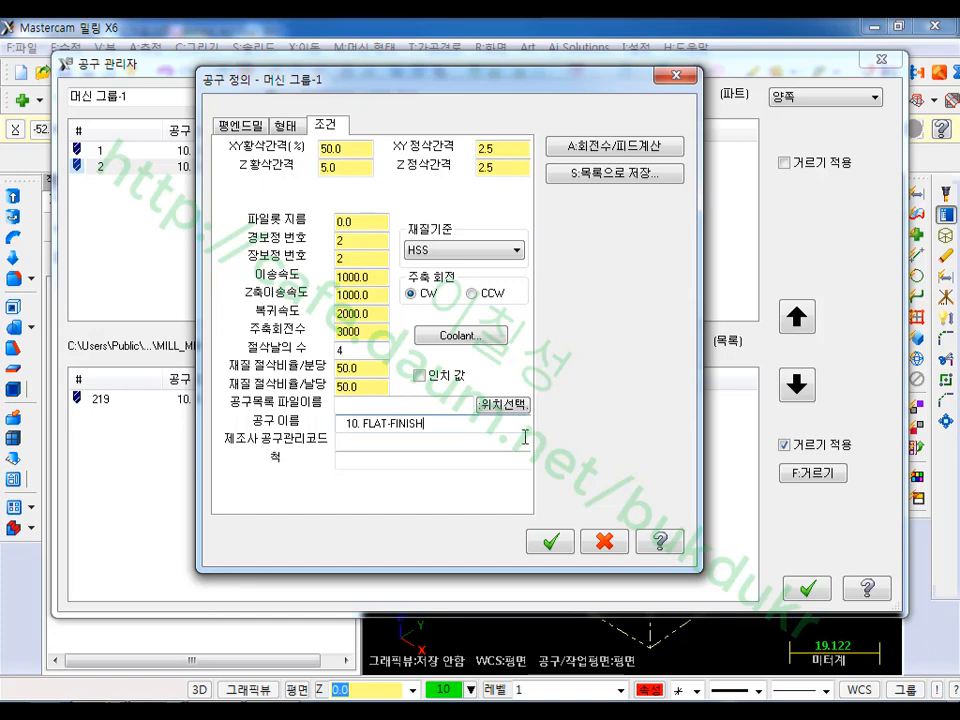
{"action": "left_click", "coordinate": [552, 541]}
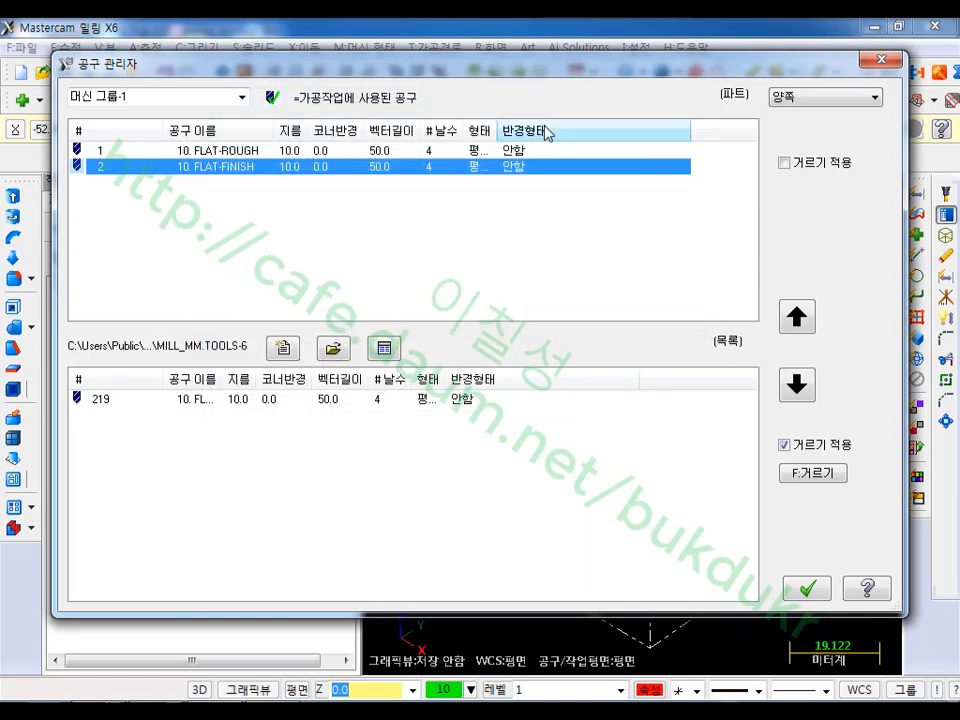
- Refilter the library to chamfer mills and add the 10 / 45 Chamfer Mill as tool 3
{"action": "left_click", "coordinate": [193, 150]}
{"action": "left_click", "coordinate": [195, 166]}
{"action": "left_click", "coordinate": [367, 240]}
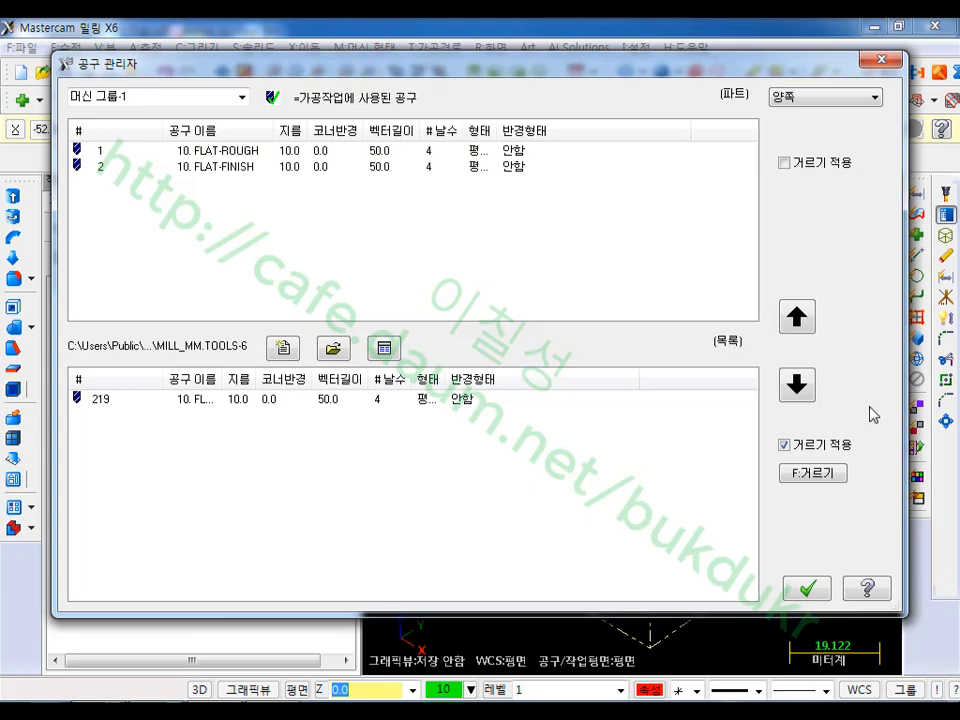
{"action": "left_click", "coordinate": [818, 474]}
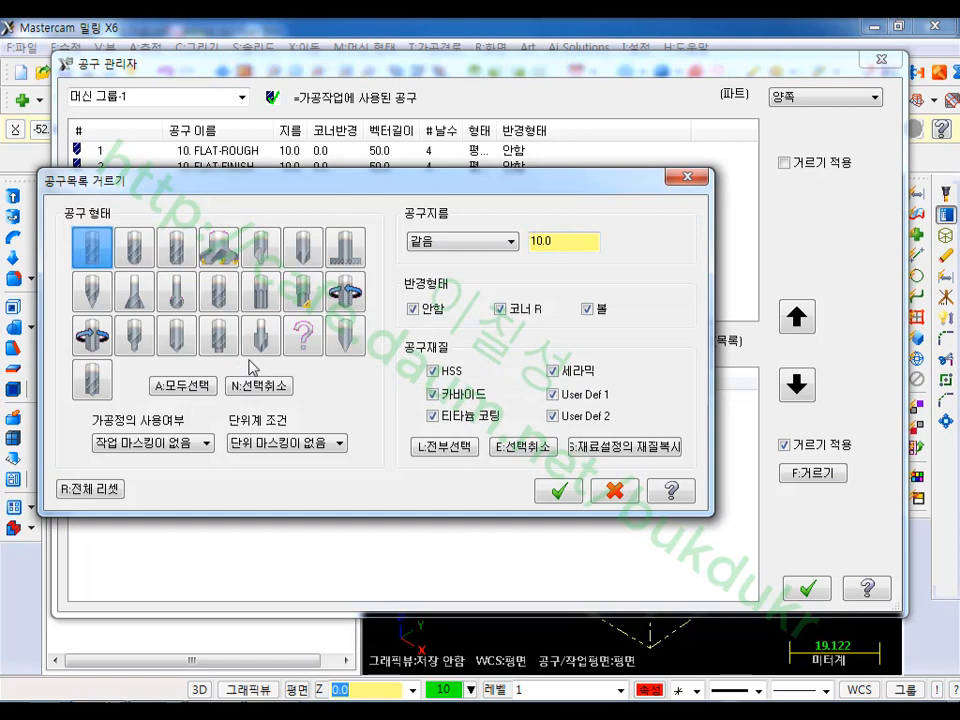
{"action": "left_click", "coordinate": [305, 258]}
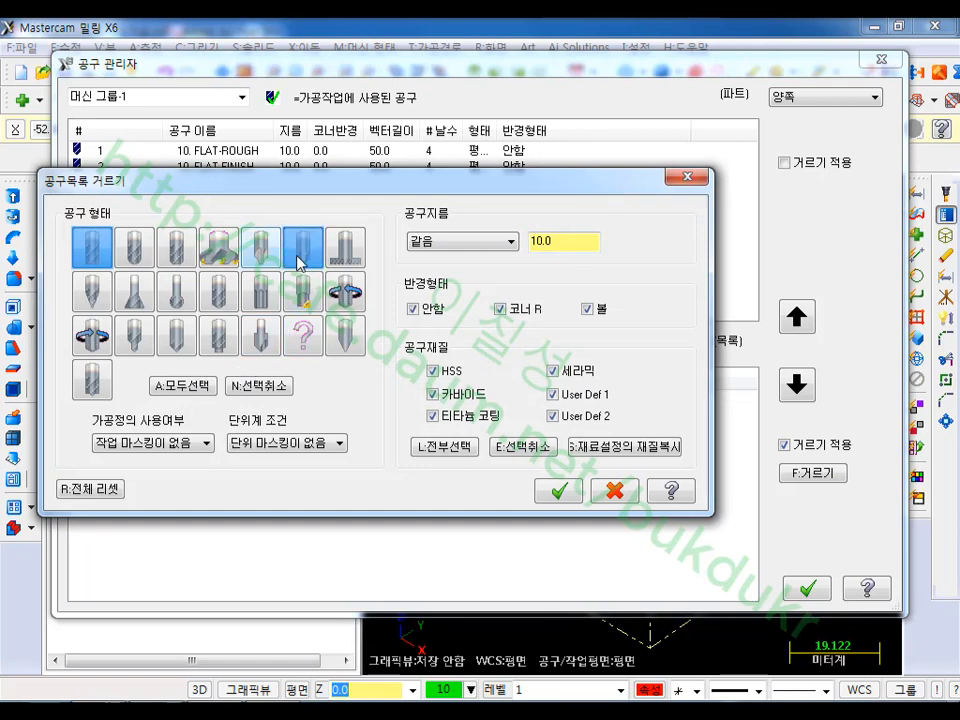
{"action": "left_click", "coordinate": [100, 250]}
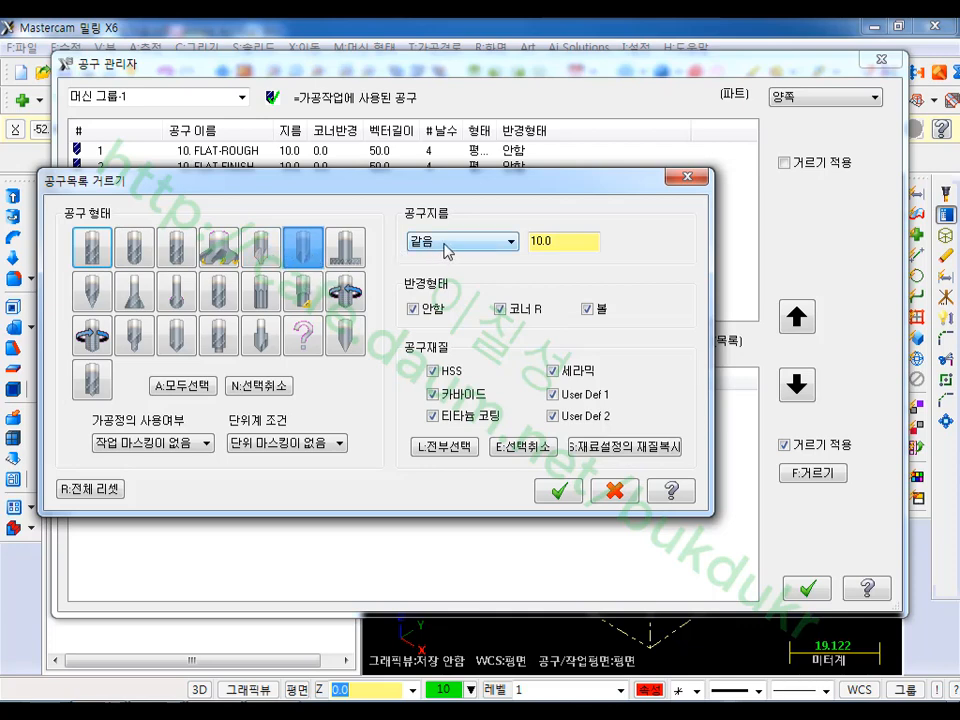
{"action": "left_click", "coordinate": [559, 490]}
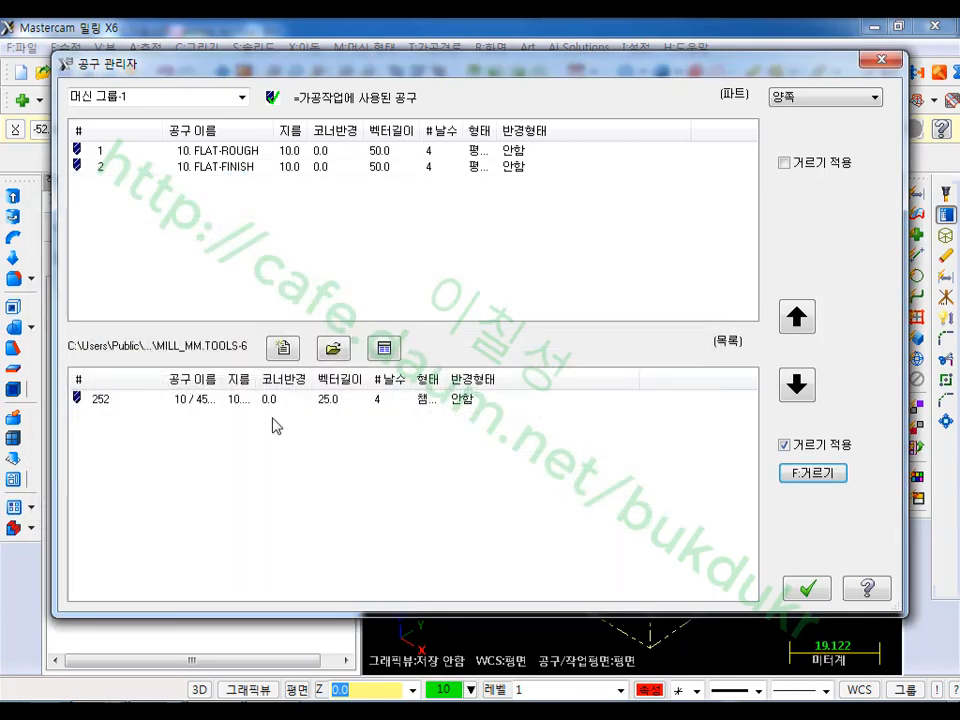
{"action": "double_click", "coordinate": [177, 402]}
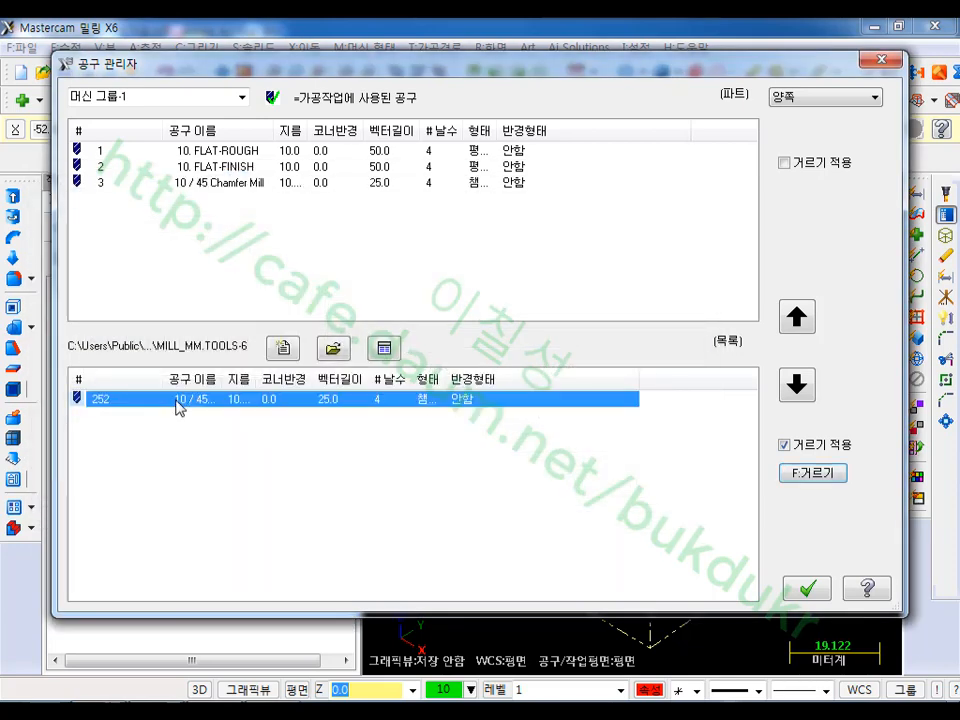
{"action": "double_click", "coordinate": [168, 184]}
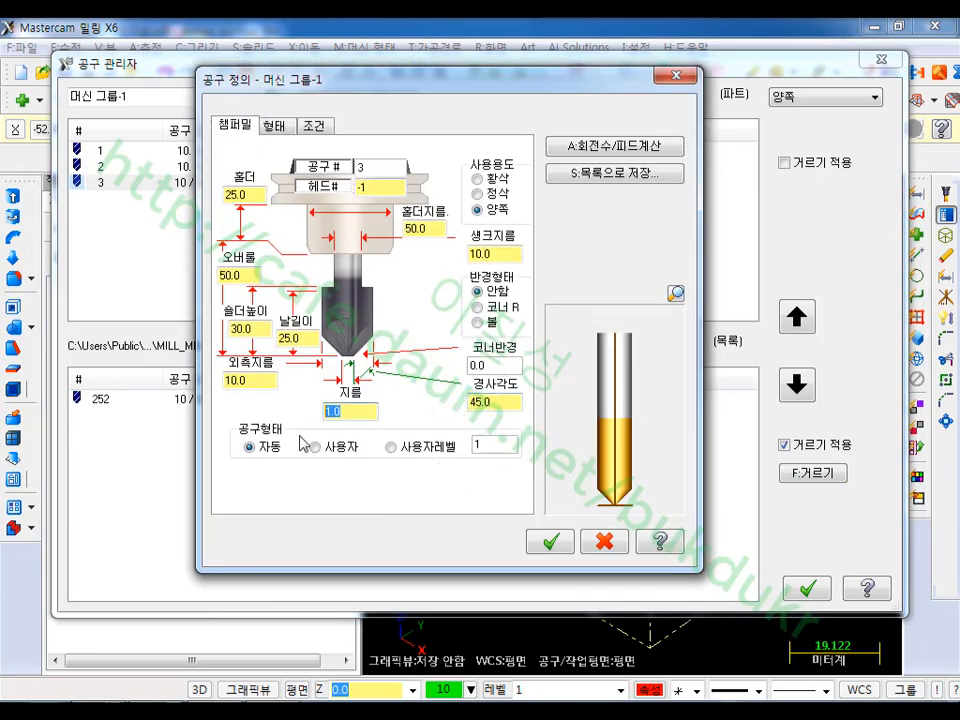
- Set the chamfer mill's tip diameter to 0.01
{"action": "type", "text": "0.01"}
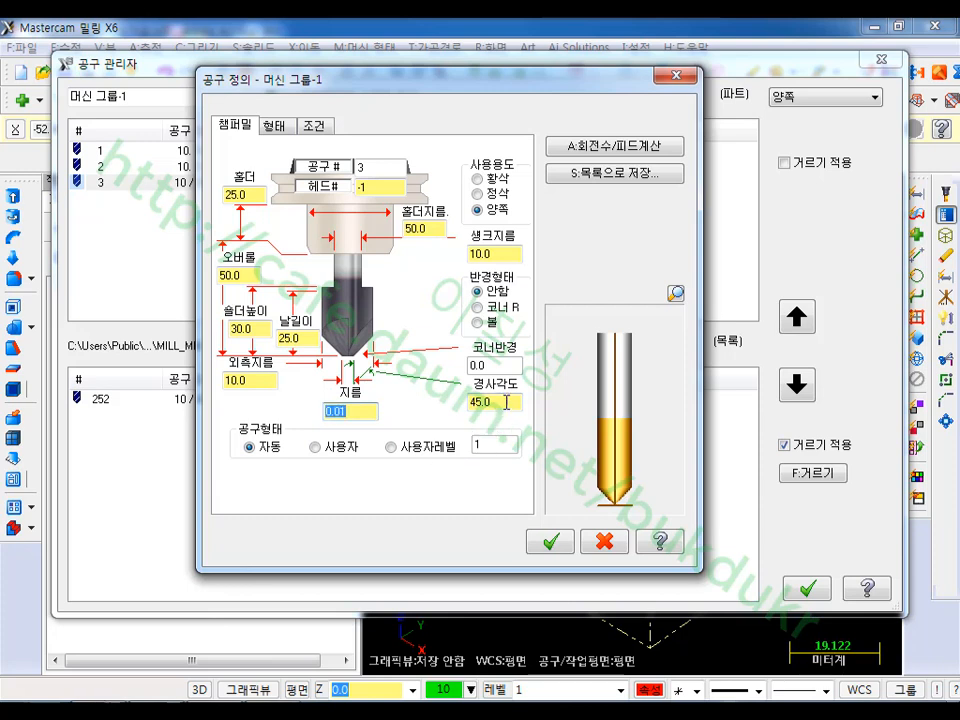
{"action": "left_click", "coordinate": [359, 411]}
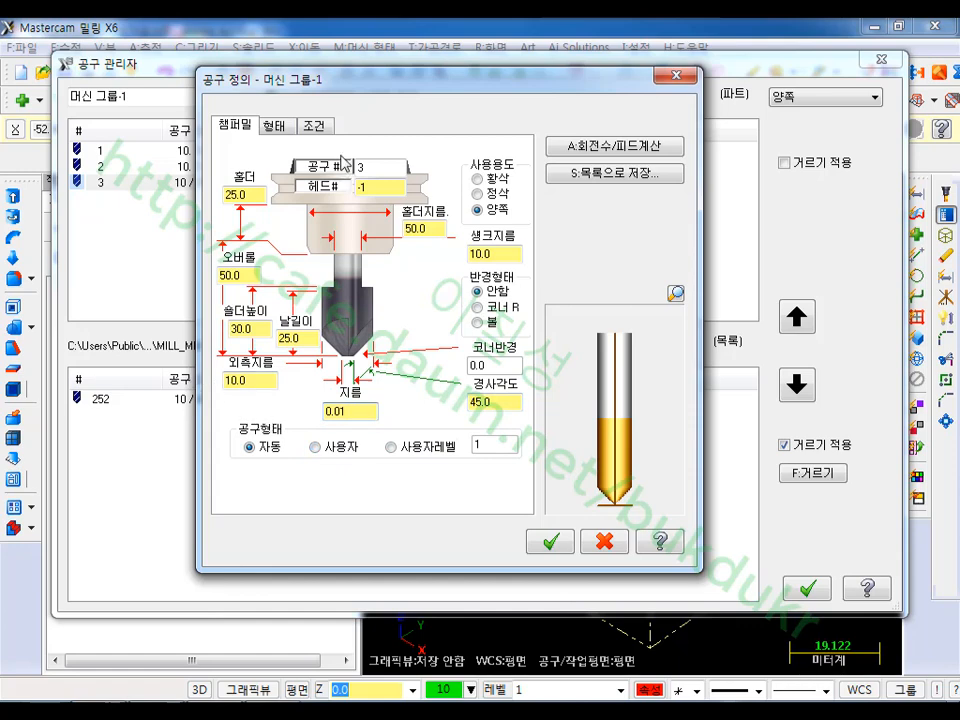
{"action": "left_click", "coordinate": [314, 125]}
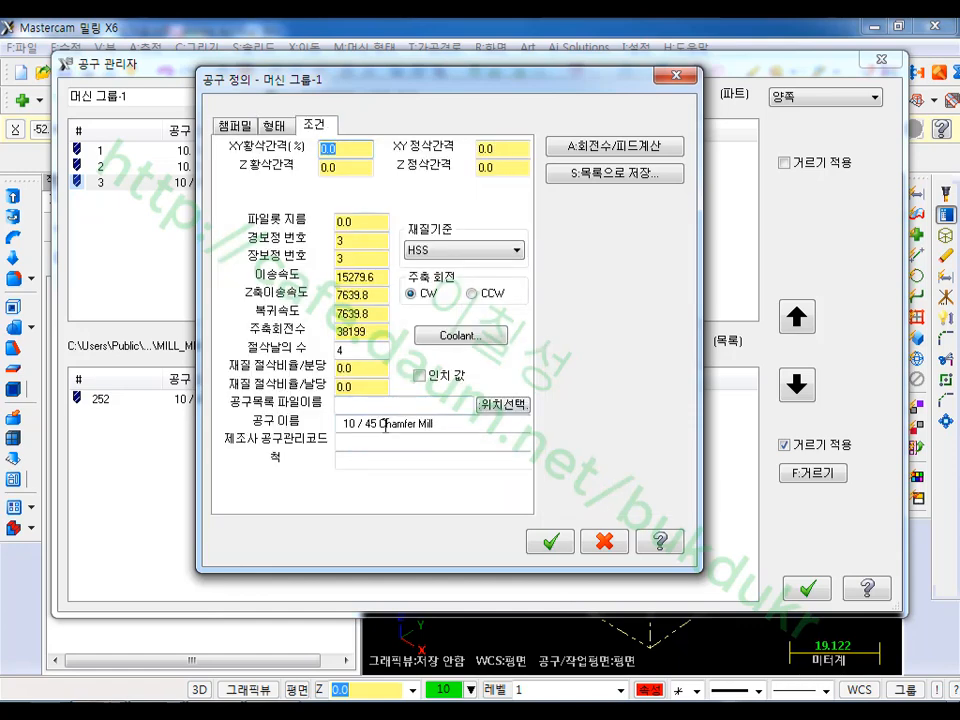
{"action": "left_click", "coordinate": [441, 424]}
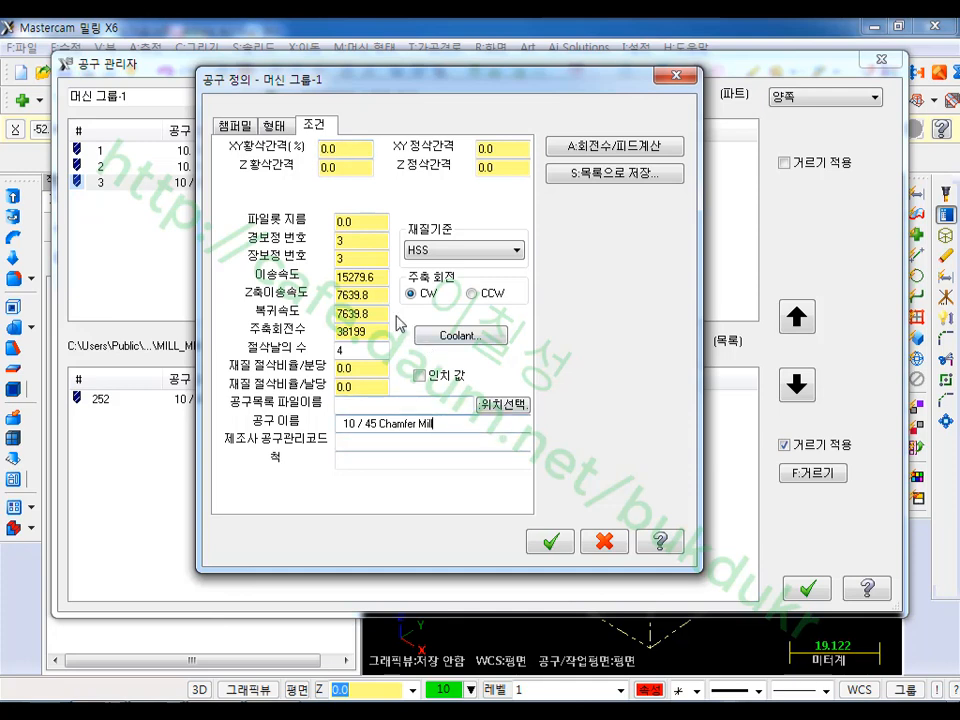
- Give the chamfer mill feed 2000, plunge 1000, retract 2000 and spindle 3000
{"action": "left_click", "coordinate": [358, 277]}
{"action": "type", "text": "2"}
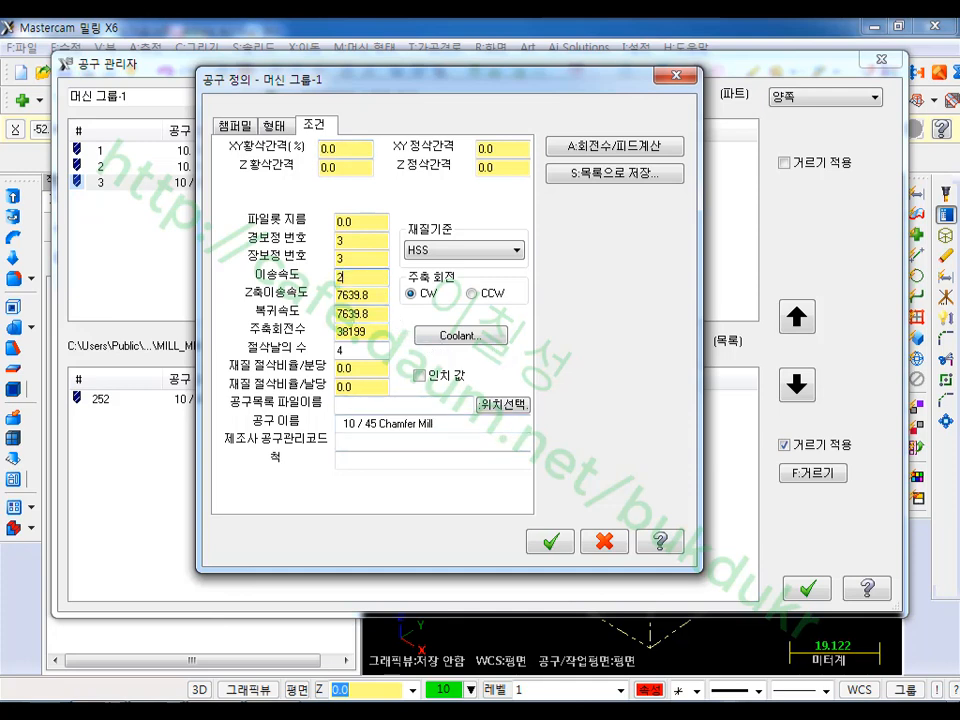
{"action": "type", "text": "000"}
{"action": "key", "text": "Tab"}
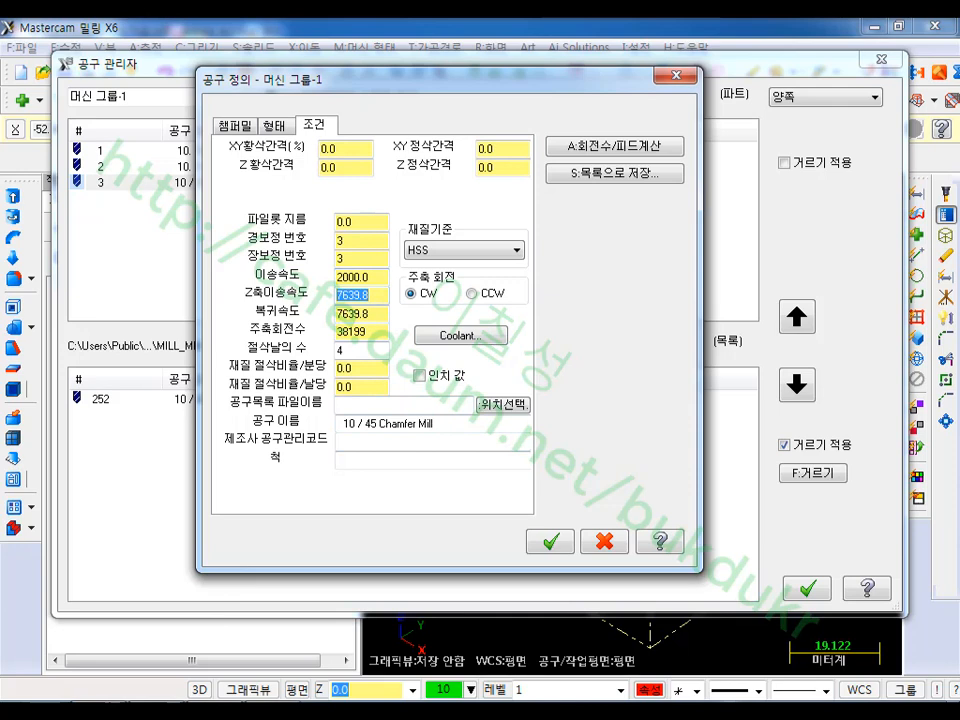
{"action": "type", "text": "1000"}
{"action": "key", "text": "Tab"}
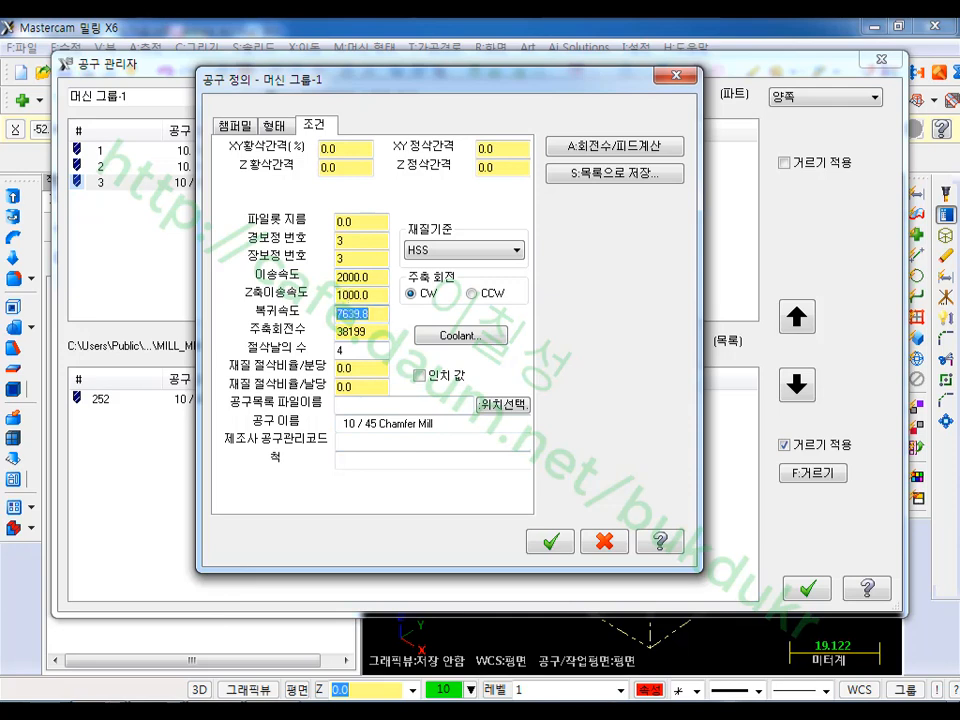
{"action": "type", "text": "2000"}
{"action": "key", "text": "Tab"}
{"action": "type", "text": "30"}
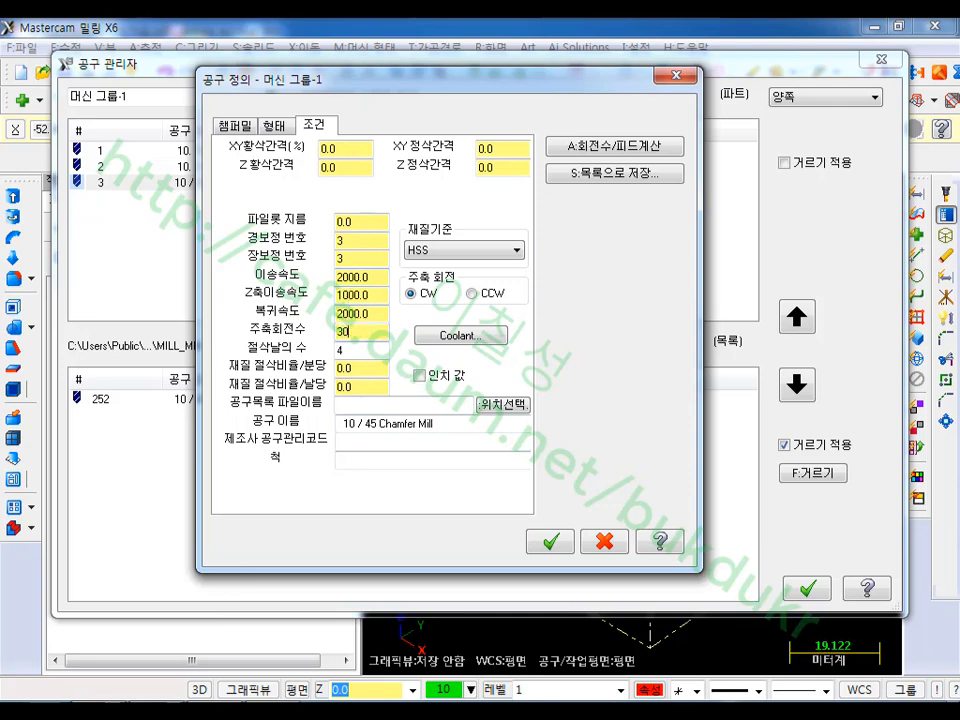
{"action": "type", "text": "00"}
{"action": "left_click", "coordinate": [552, 542]}
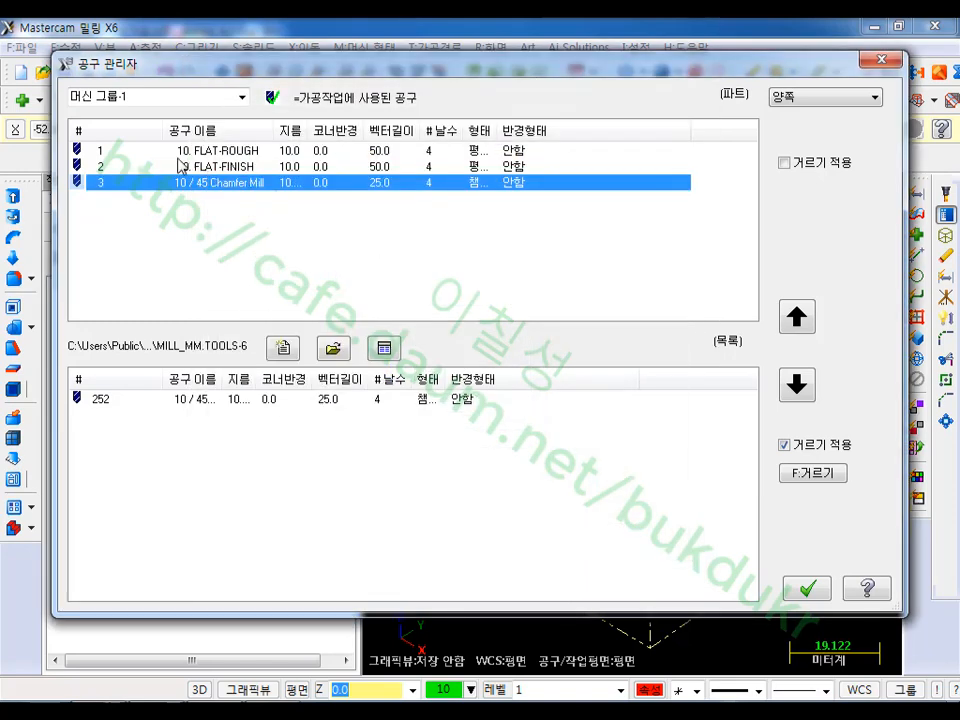
- Review the three tools listed in the machine group's tool manager
{"action": "left_click", "coordinate": [120, 150]}
{"action": "left_click", "coordinate": [127, 166]}
{"action": "left_click", "coordinate": [163, 183]}
{"action": "left_click", "coordinate": [160, 166]}
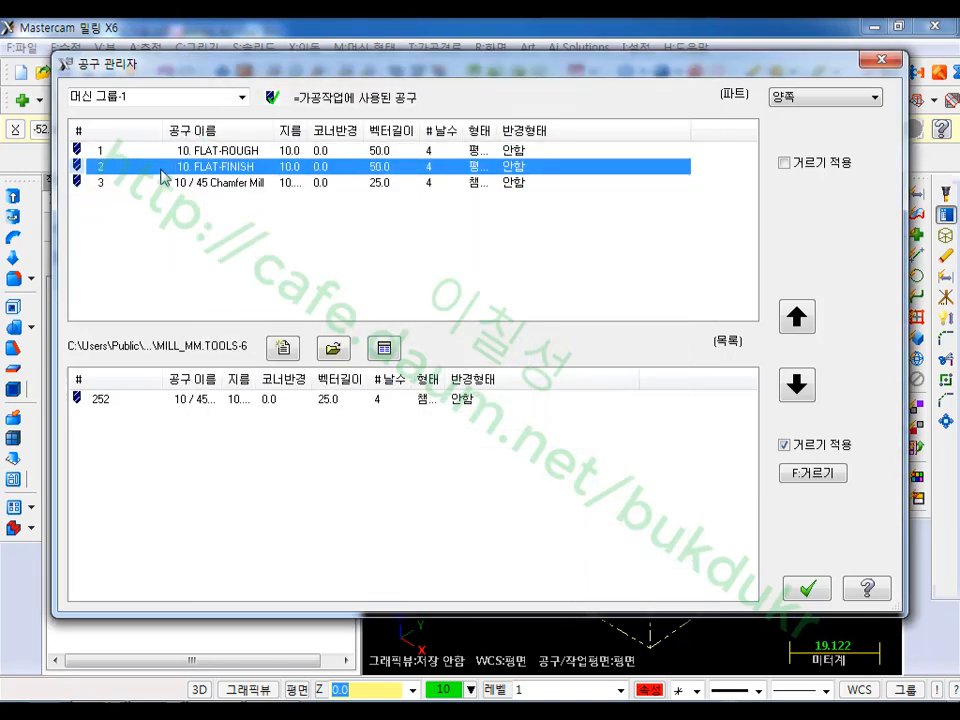
{"action": "left_click", "coordinate": [161, 151]}
{"action": "left_click", "coordinate": [157, 167]}
{"action": "left_click", "coordinate": [160, 183]}
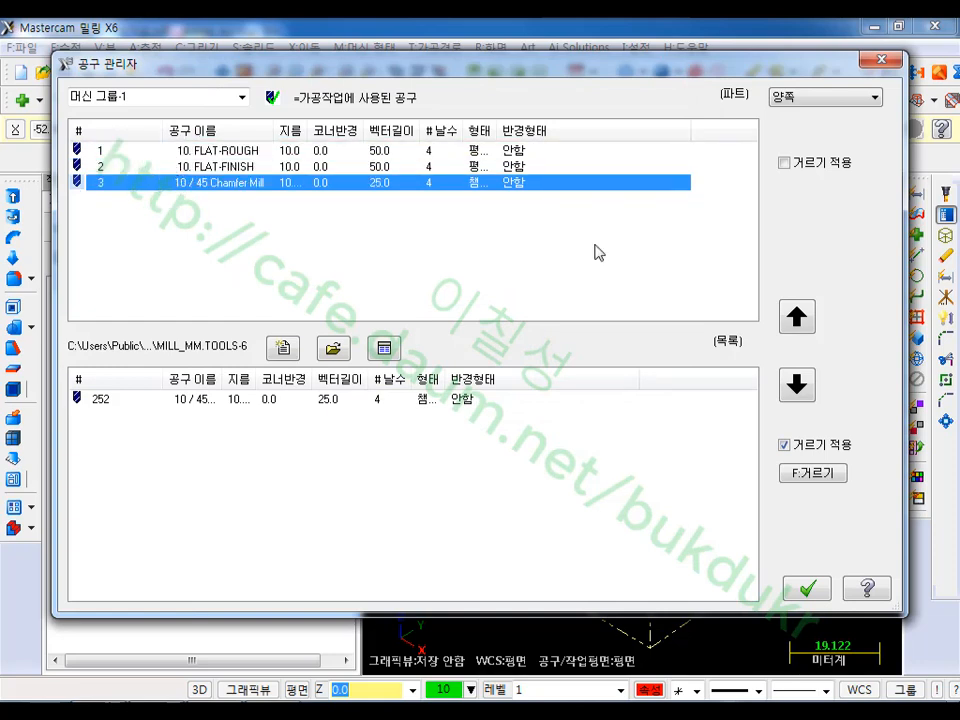
- Close the tool manager with the chamfer mill kept and rotate the part view
{"action": "left_click", "coordinate": [809, 590]}
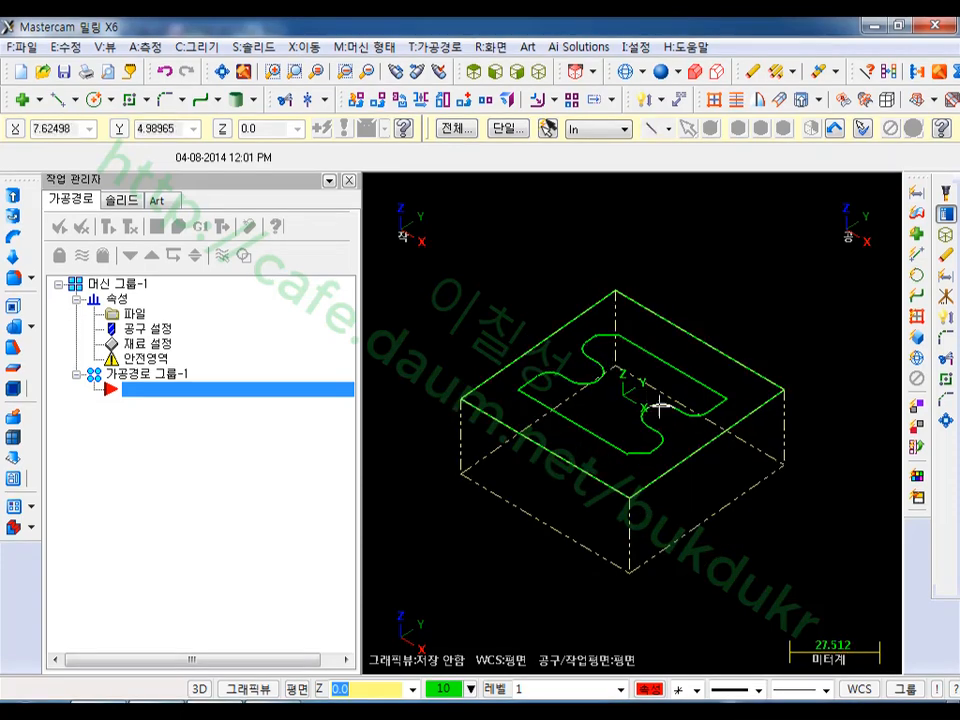
{"action": "middle_click_drag", "start_coordinate": [653, 403], "coordinate": [636, 405]}
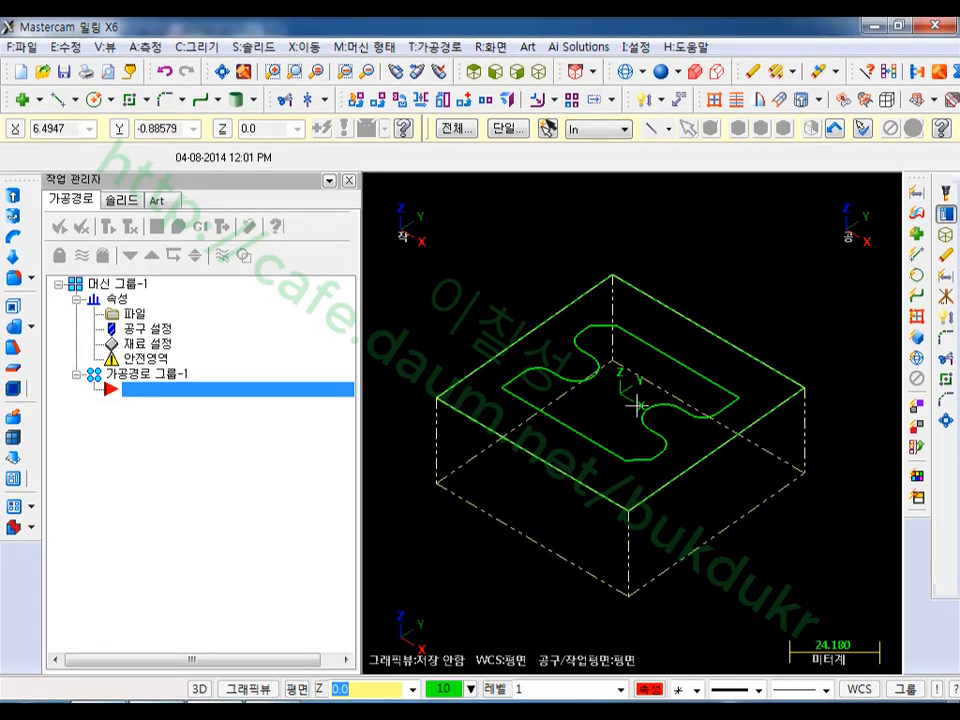
{"action": "scroll", "coordinate": [636, 405], "scroll_direction": "up", "scroll_amount": 2}
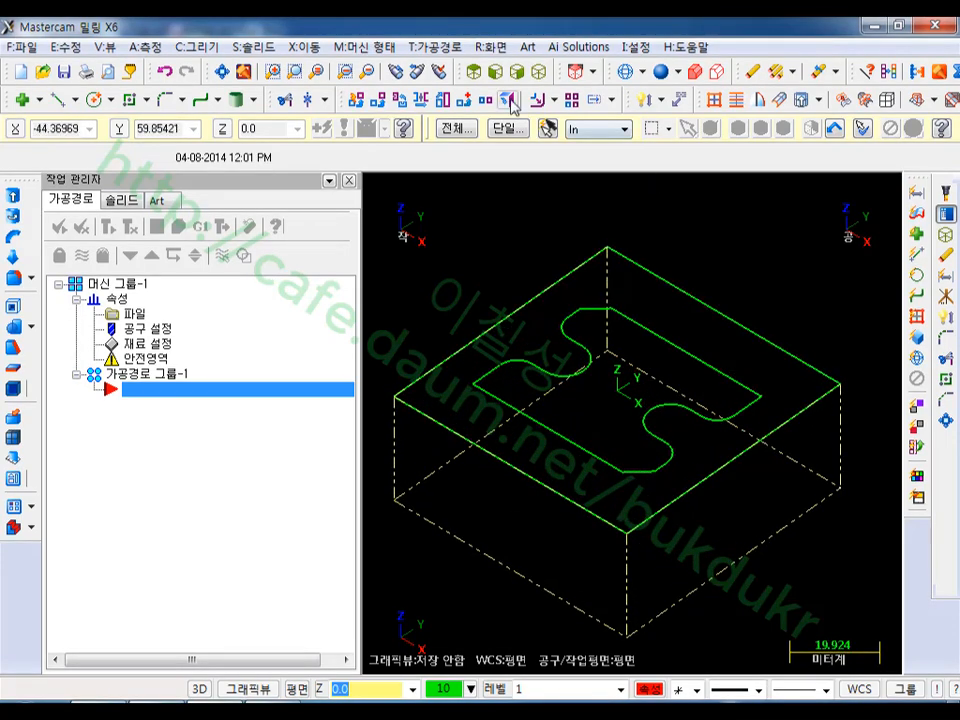
{"action": "left_click", "coordinate": [435, 46]}
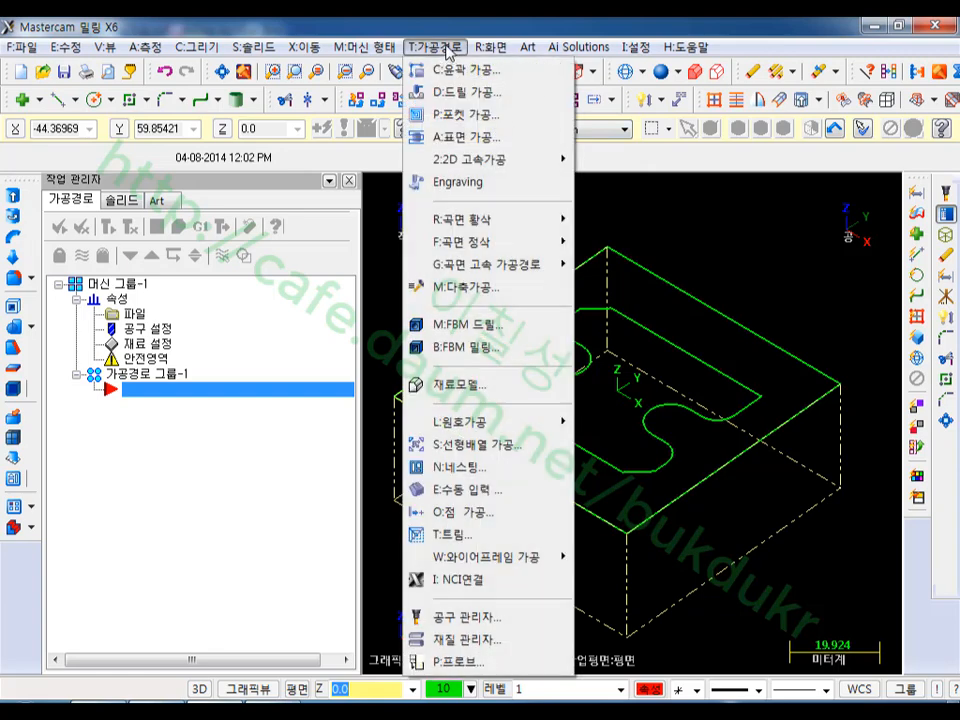
- Chain the slotted pocket outline into a 2D contour toolpath and show its tool list
{"action": "left_click", "coordinate": [460, 73]}
{"action": "scroll", "coordinate": [733, 279], "scroll_direction": "down", "scroll_amount": 1}
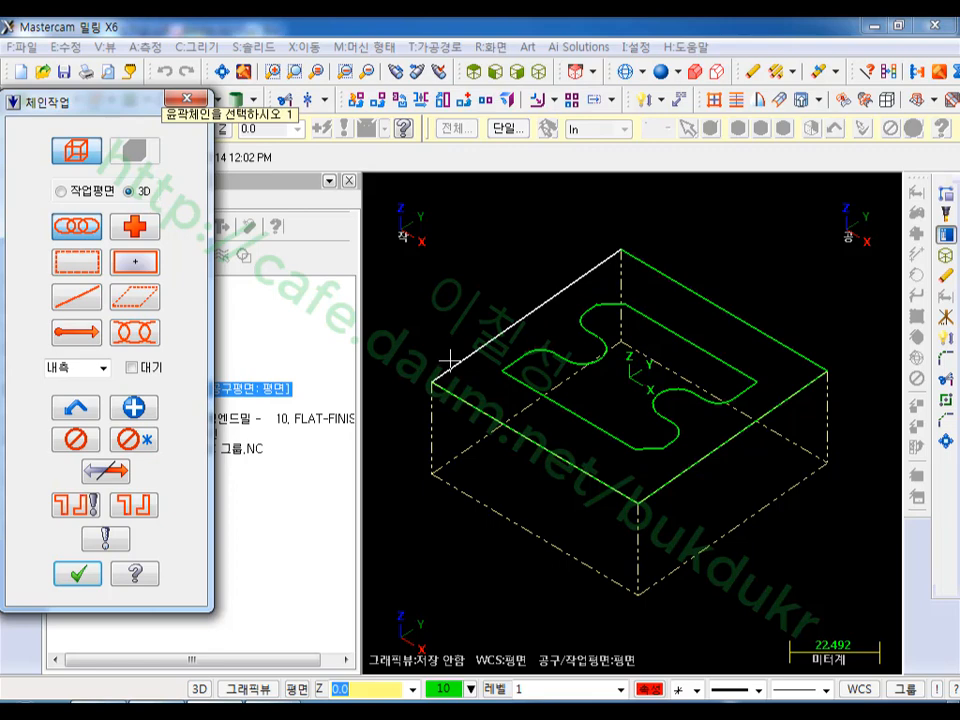
{"action": "left_click", "coordinate": [507, 360]}
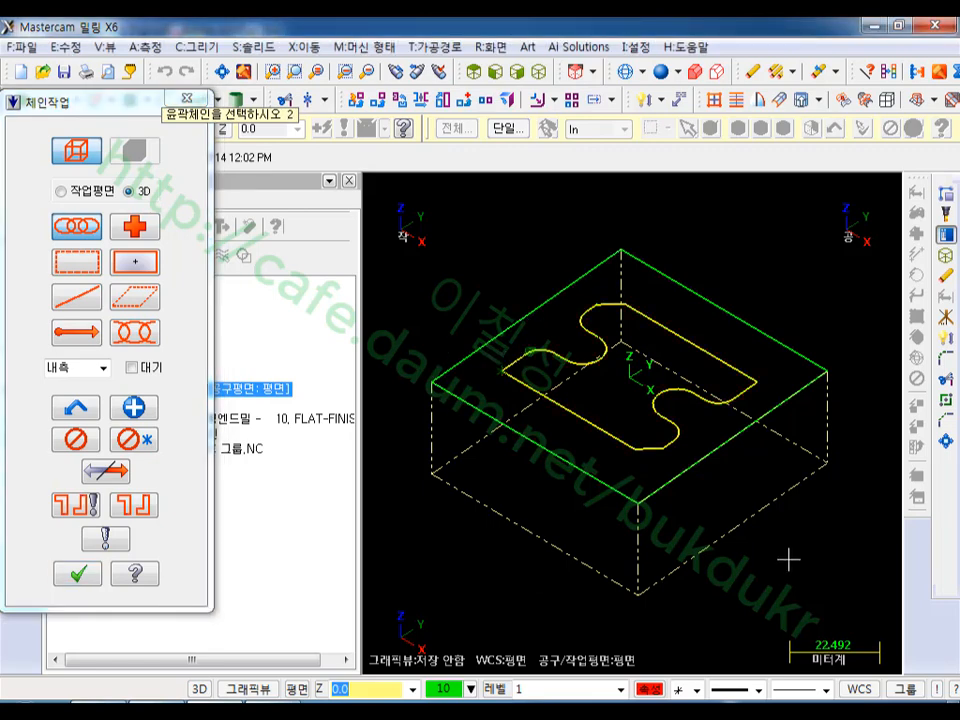
{"action": "scroll", "coordinate": [805, 560], "scroll_direction": "down", "scroll_amount": 1}
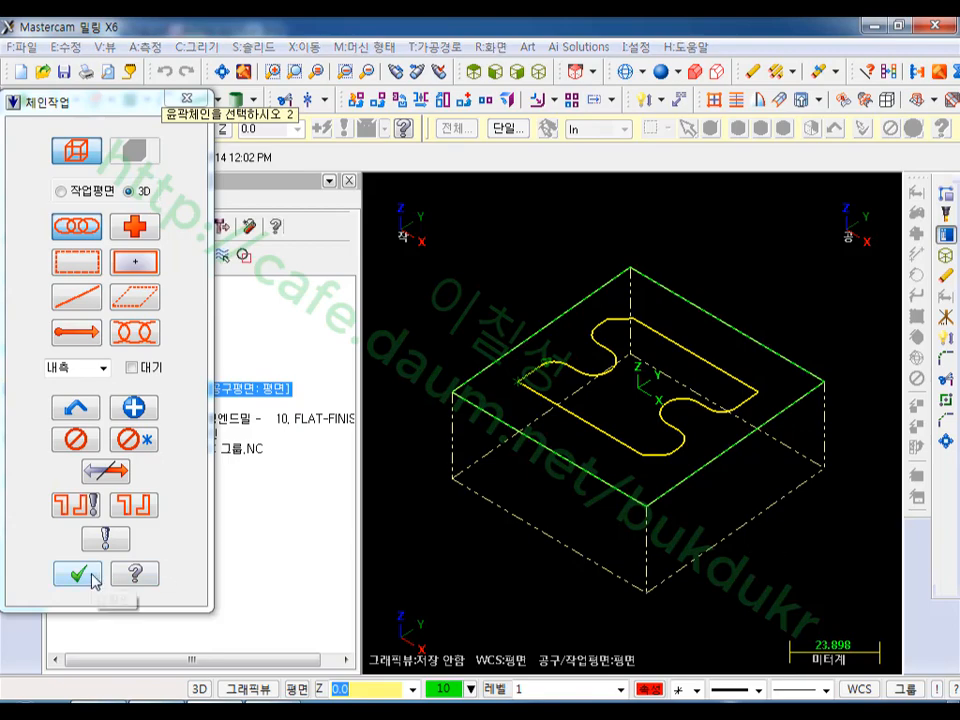
{"action": "left_click", "coordinate": [86, 572]}
{"action": "left_click", "coordinate": [157, 132]}
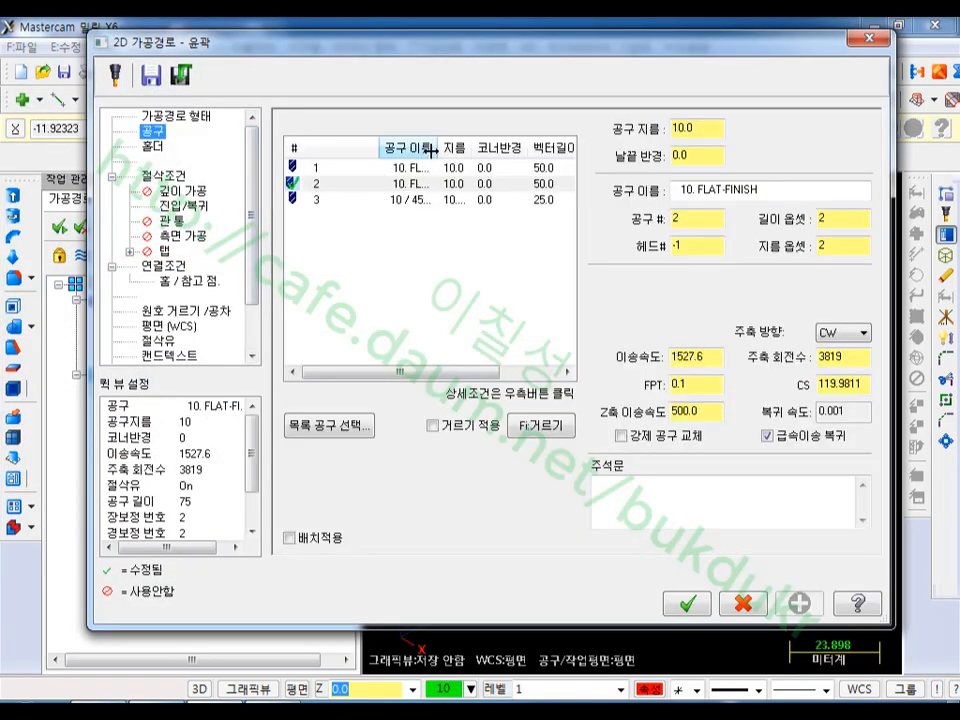
{"action": "left_click_drag", "start_coordinate": [439, 149], "coordinate": [502, 152]}
- Assign tool 1 10. FLAT-ROUGH to the contour with comment '10FEM R Z0 Z-10'
{"action": "left_click", "coordinate": [362, 183]}
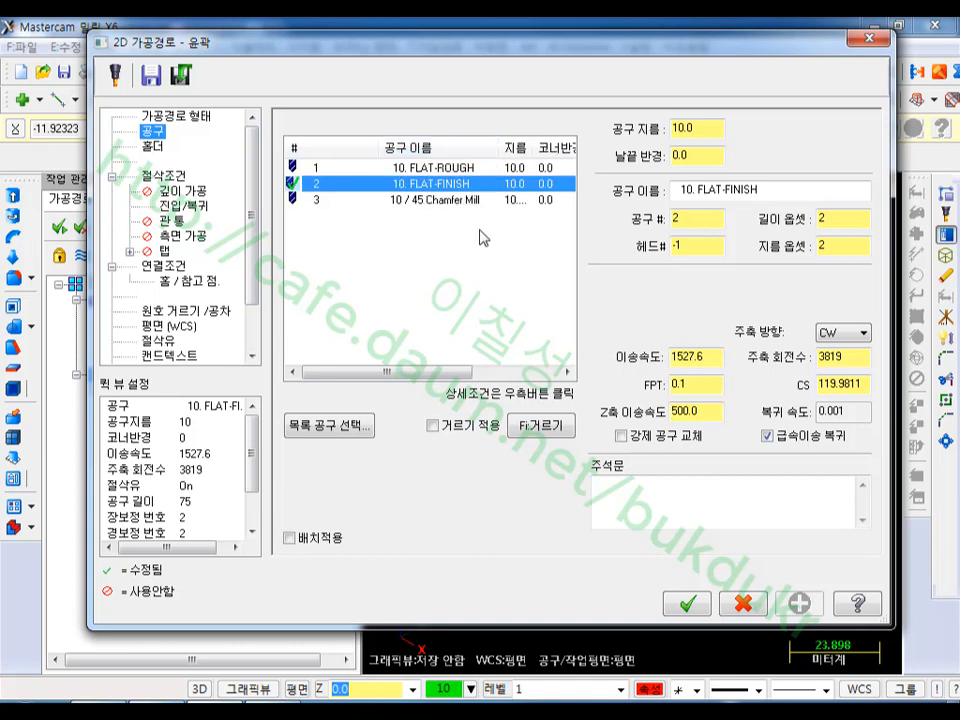
{"action": "left_click", "coordinate": [341, 168]}
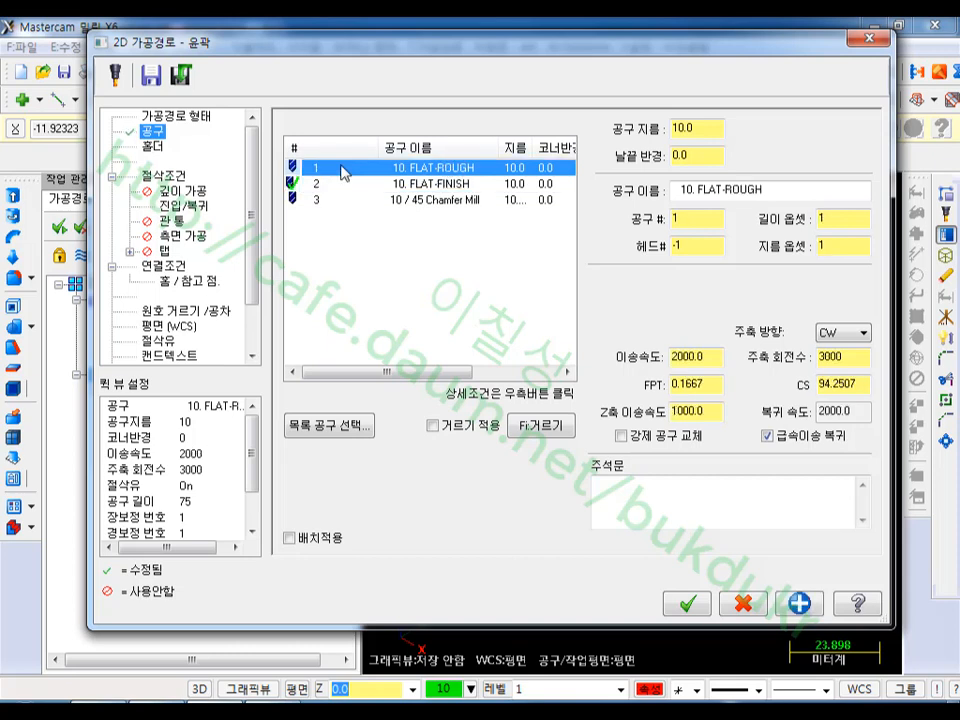
{"action": "left_click", "coordinate": [632, 491]}
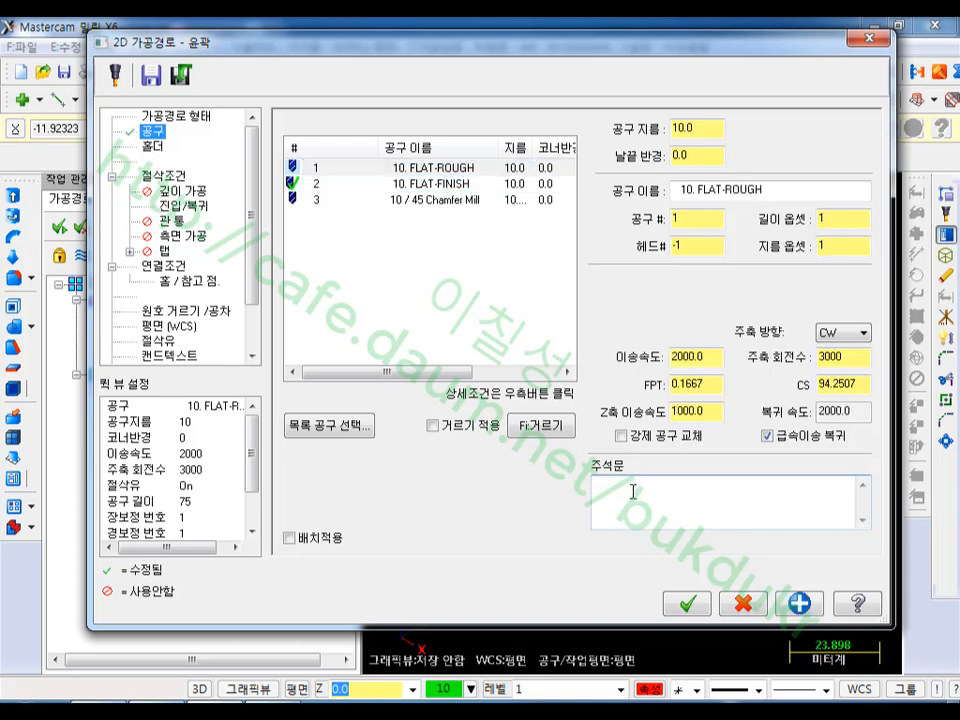
{"action": "type", "text": "10FEM R Z0 Z-10"}
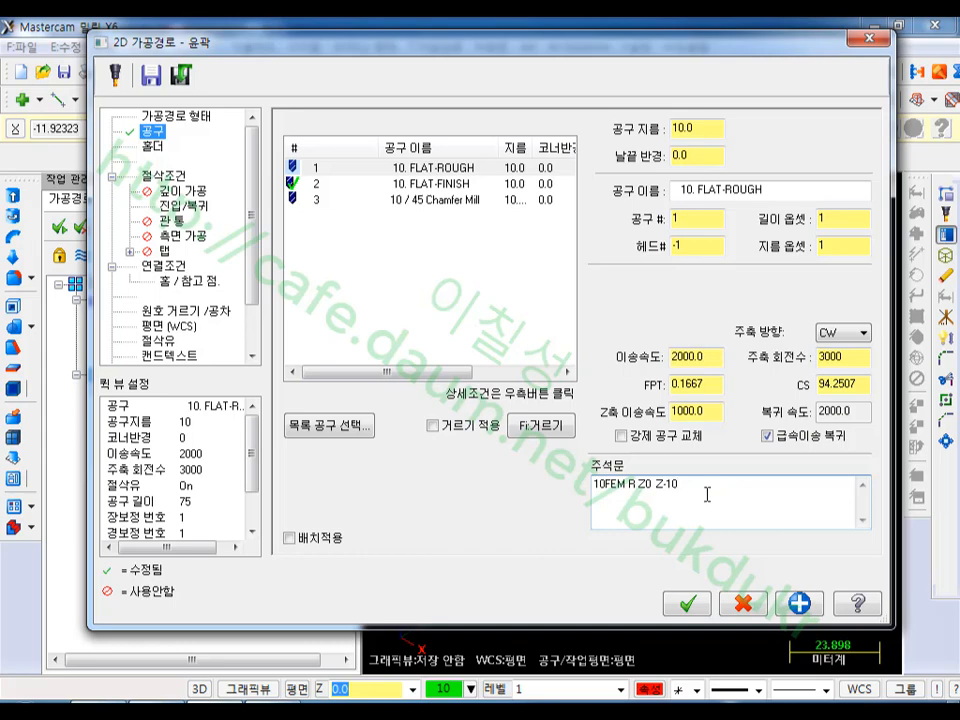
{"action": "left_click", "coordinate": [165, 176]}
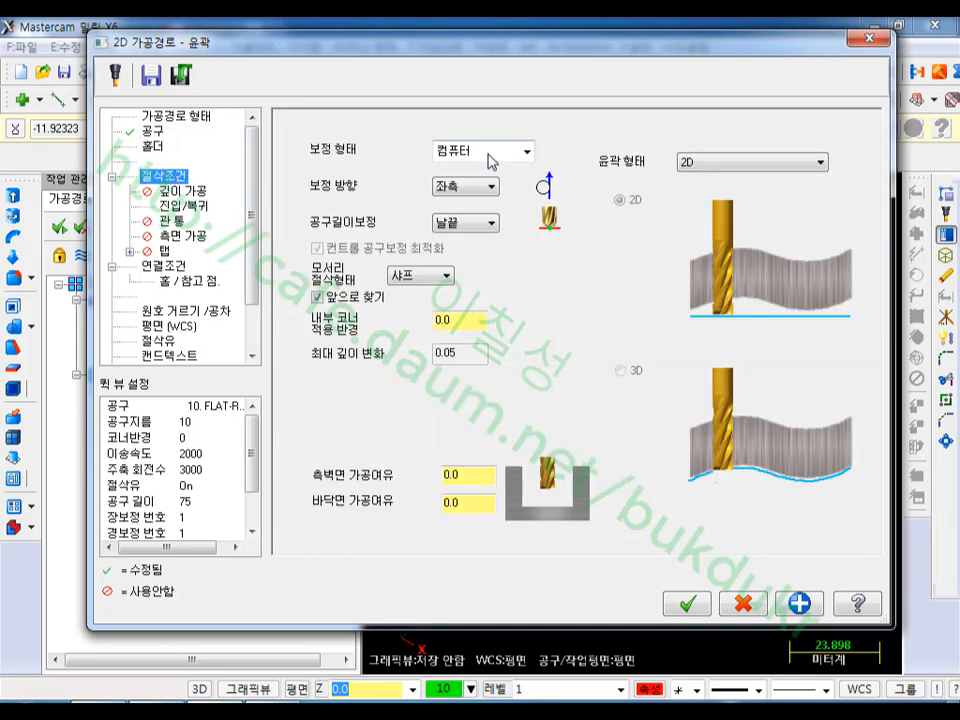
- Leave 0.5 side-wall stock and 0 floor stock on the contour
{"action": "double_click", "coordinate": [450, 476]}
{"action": "type", "text": "0"}
{"action": "key", "text": "Tab"}
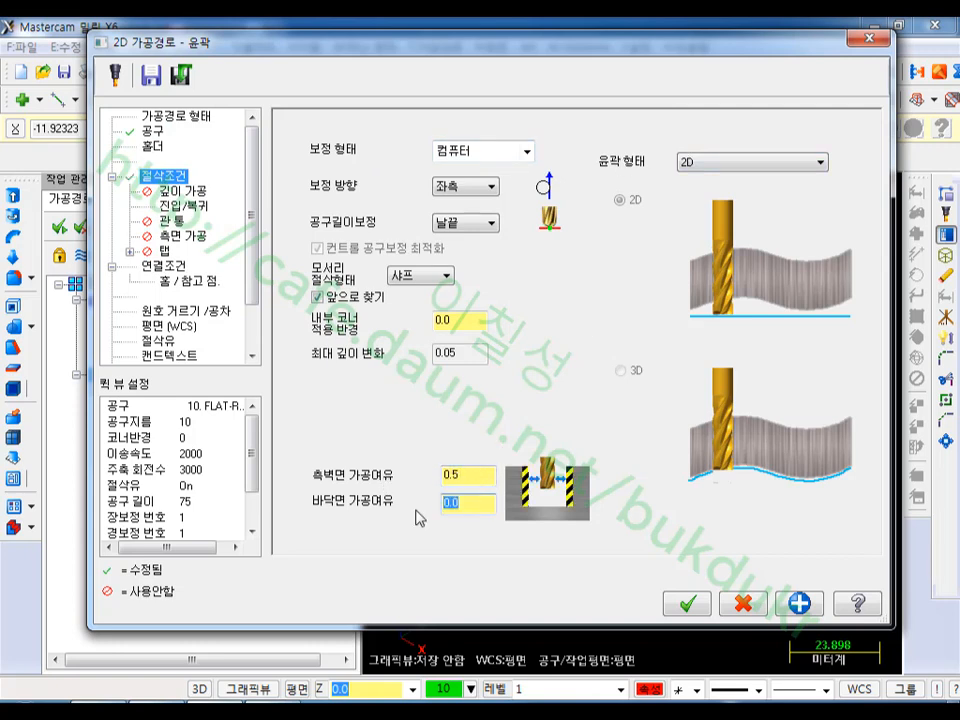
{"action": "type", "text": "0"}
- Enable depth cuts with a maximum rough step of 2
{"action": "left_click", "coordinate": [182, 190]}
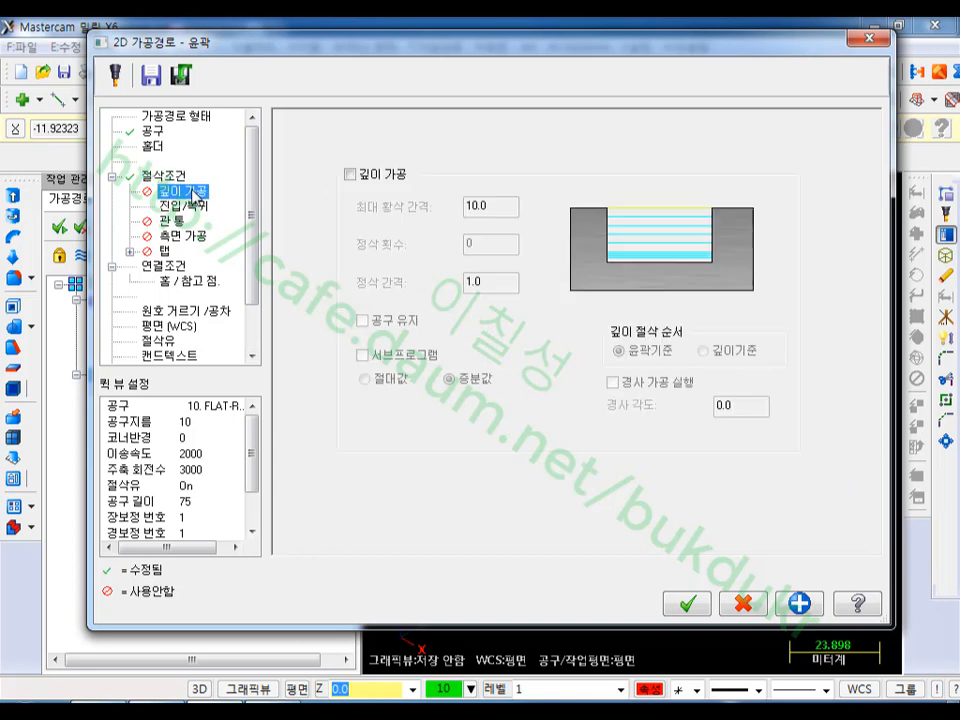
{"action": "left_click", "coordinate": [349, 173]}
{"action": "double_click", "coordinate": [500, 208]}
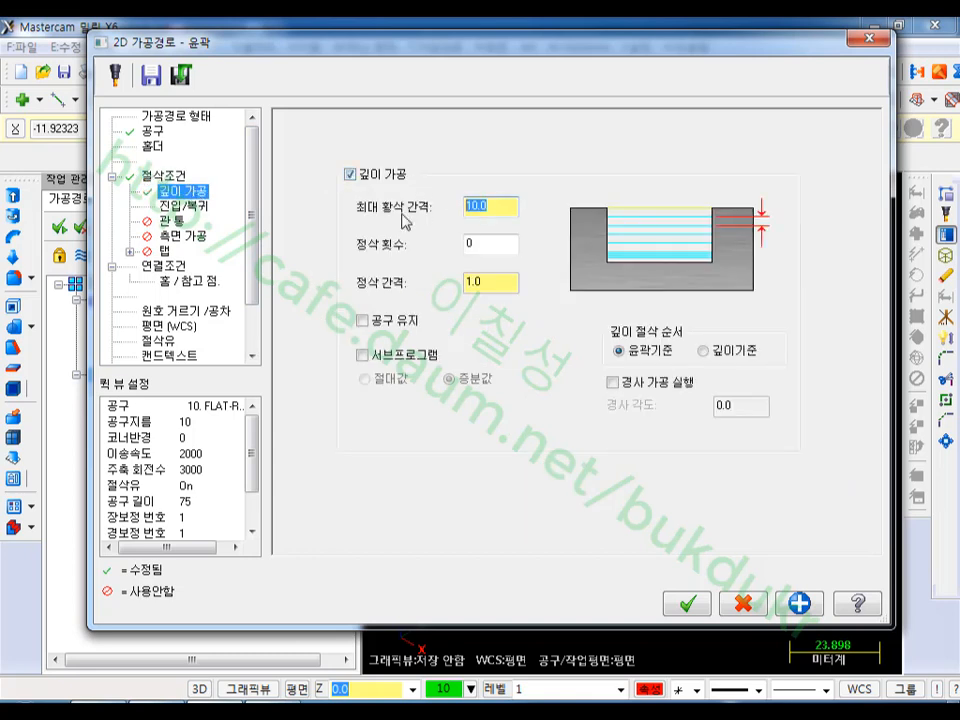
{"action": "type", "text": "2"}
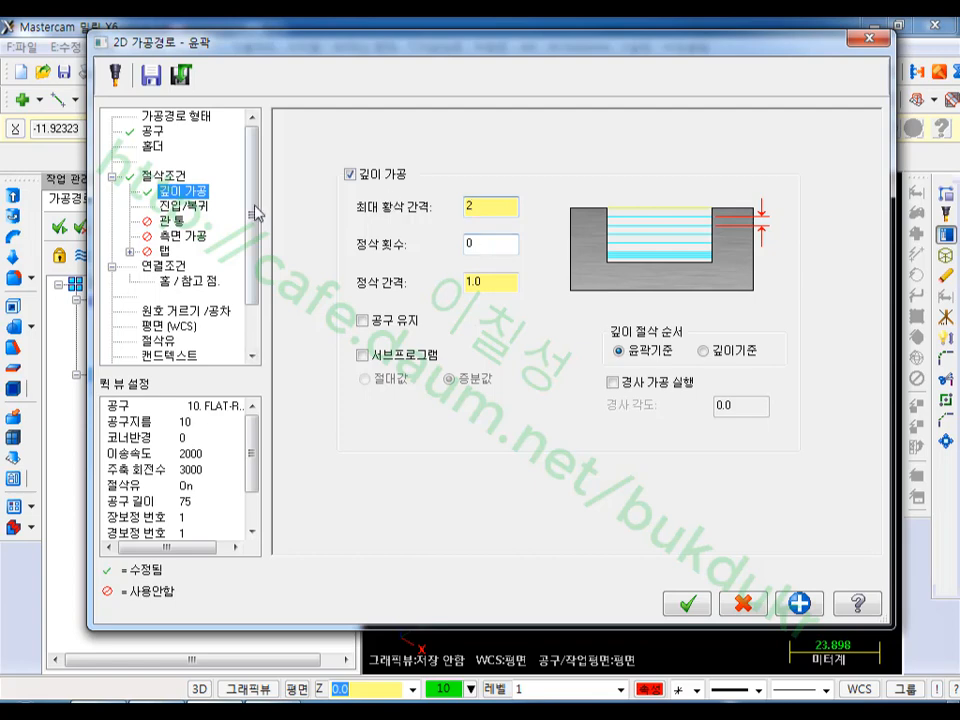
{"action": "left_click", "coordinate": [187, 207]}
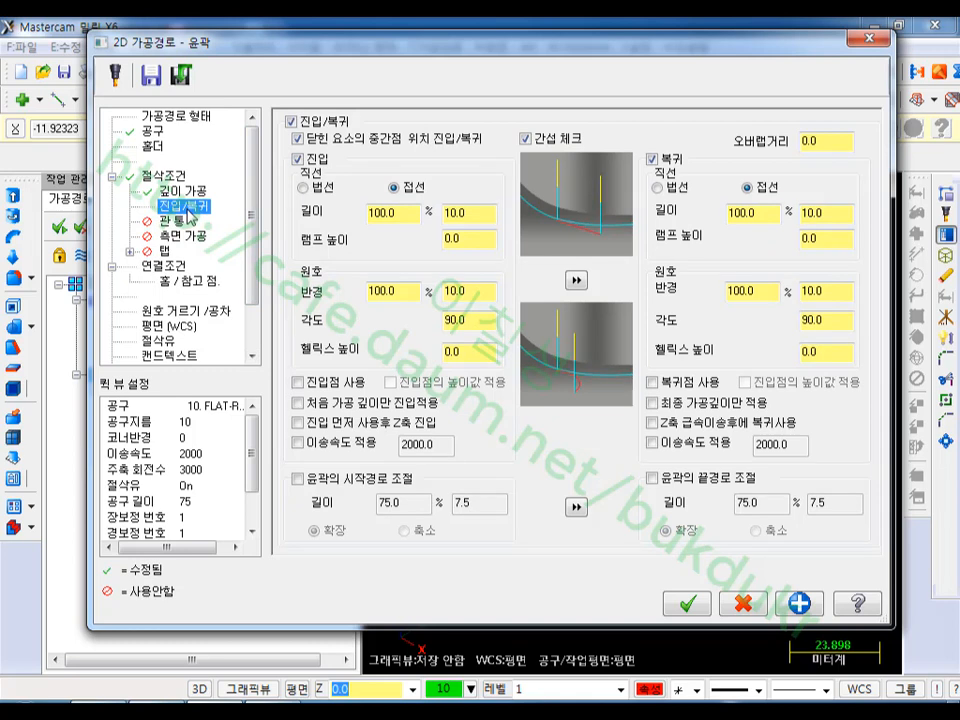
- Set entry and exit line length and arc radius to 60% (6.0), with closed-contour midpoint entry off
{"action": "left_click", "coordinate": [294, 137]}
{"action": "double_click", "coordinate": [379, 213]}
{"action": "type", "text": "60"}
{"action": "double_click", "coordinate": [380, 291]}
{"action": "type", "text": "60"}
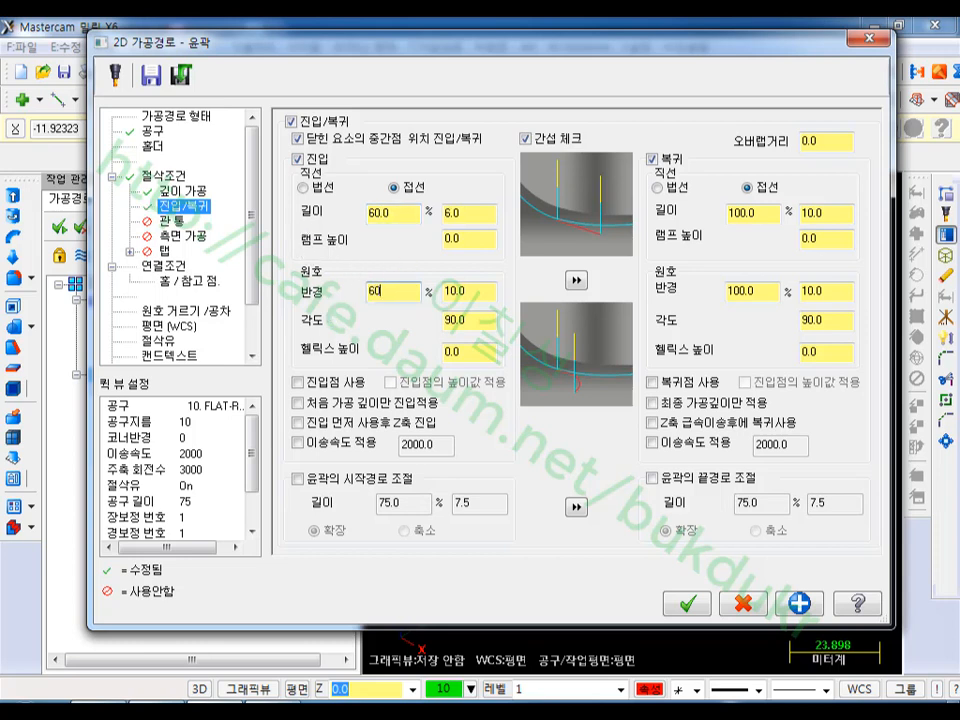
{"action": "left_click", "coordinate": [576, 280]}
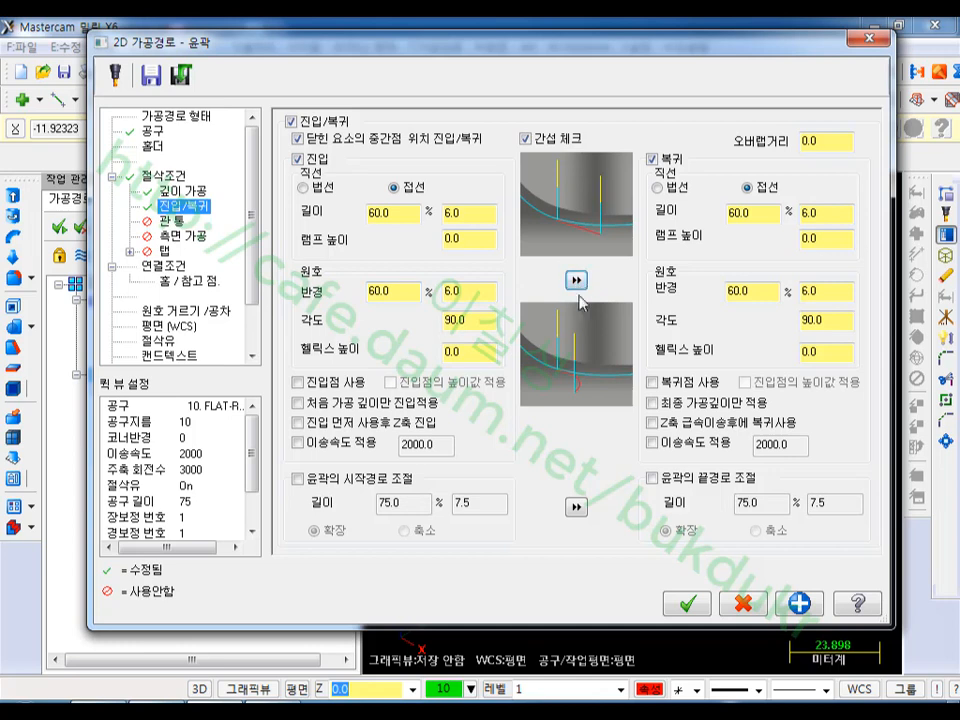
{"action": "left_click", "coordinate": [299, 140]}
{"action": "left_click", "coordinate": [180, 238]}
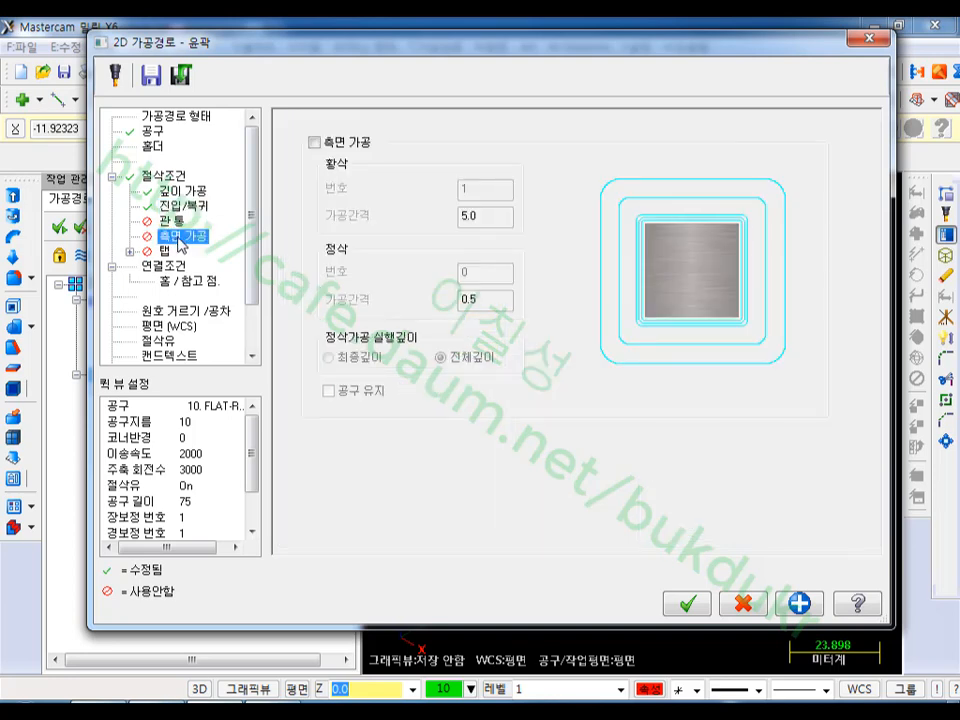
- Enable 5 rough side passes spaced 5.0 apart, keeping the tool down between them
{"action": "left_click", "coordinate": [314, 142]}
{"action": "left_click", "coordinate": [494, 218]}
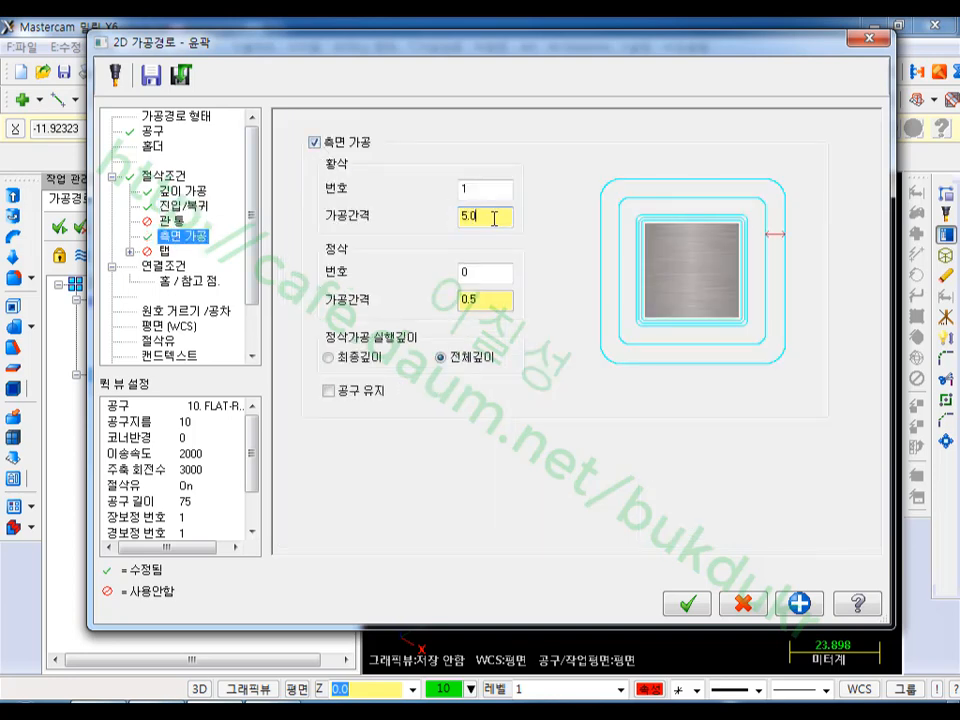
{"action": "left_click", "coordinate": [489, 189]}
{"action": "double_click", "coordinate": [489, 189]}
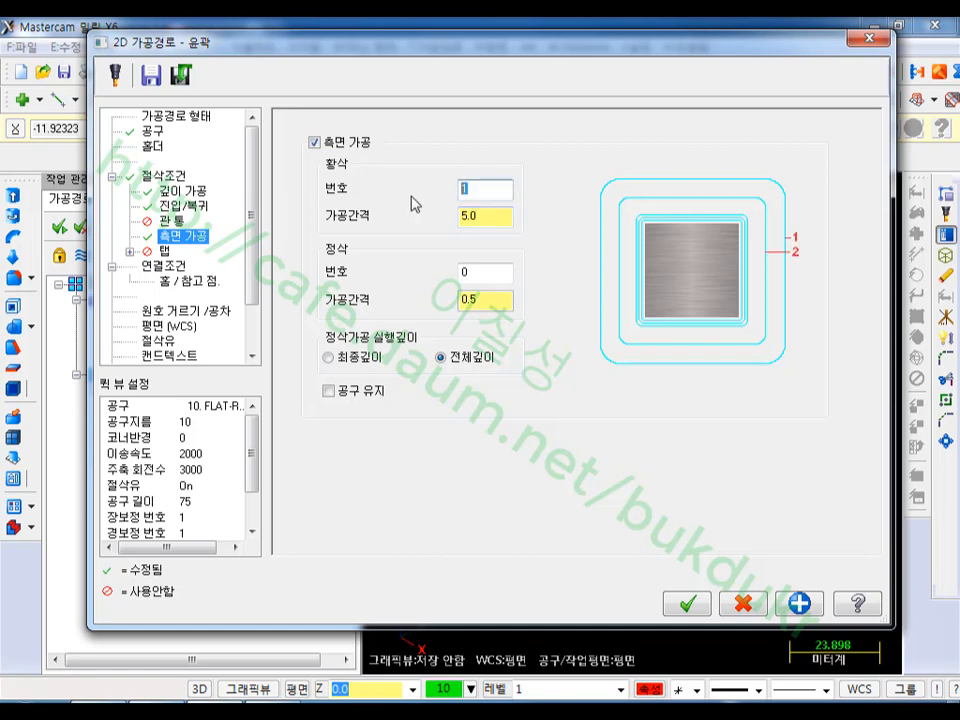
{"action": "type", "text": "5"}
{"action": "left_click", "coordinate": [328, 391]}
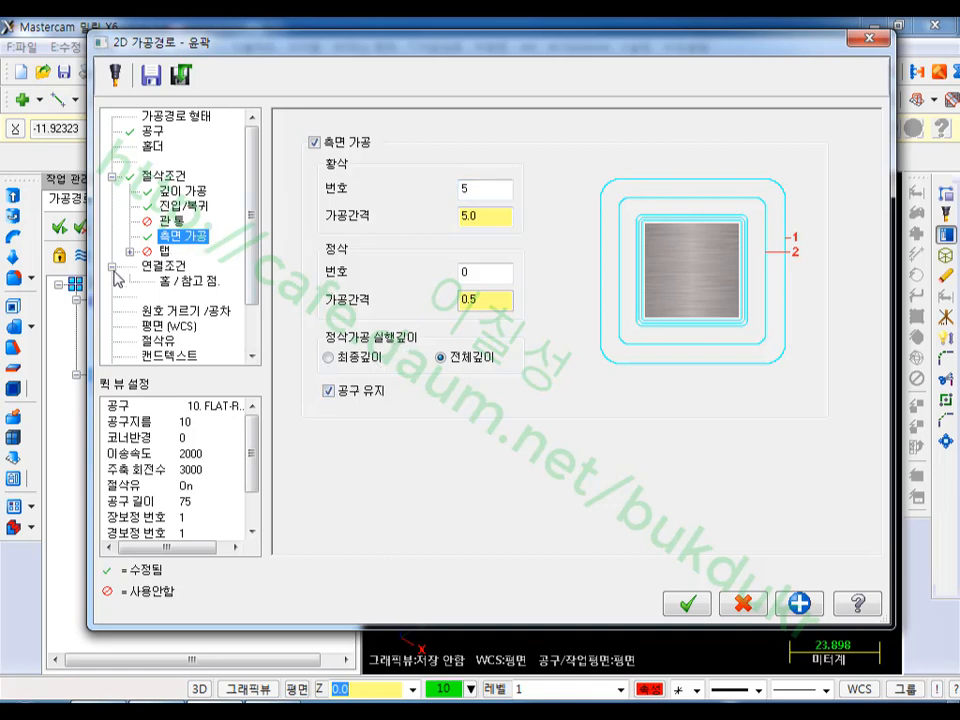
{"action": "left_click", "coordinate": [163, 266]}
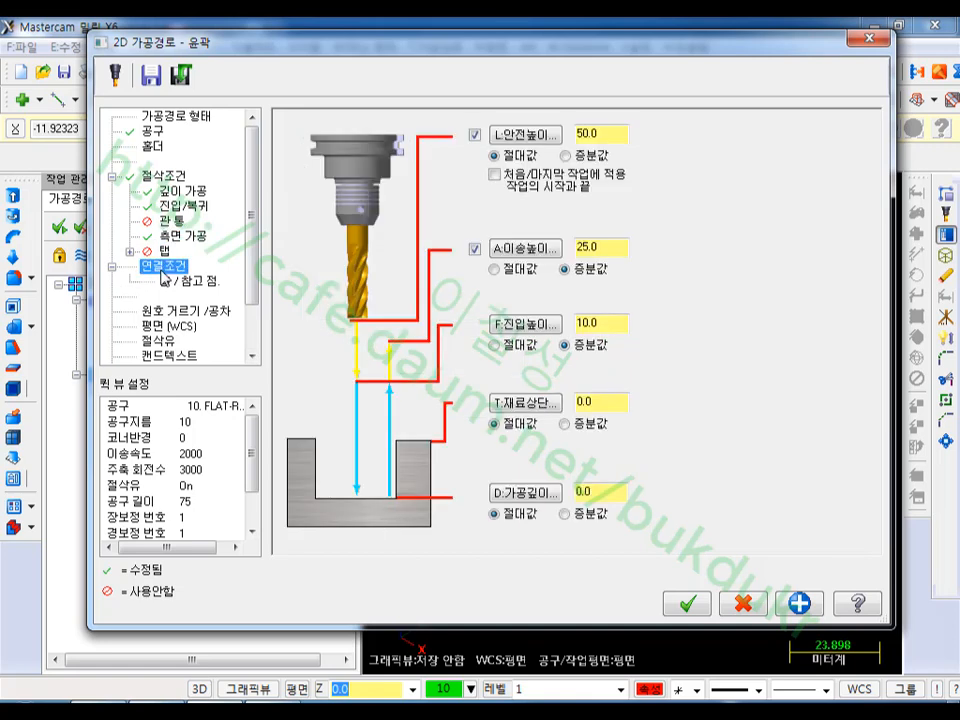
- Set the contour's cut depth to -20
{"action": "left_click", "coordinate": [593, 401]}
{"action": "double_click", "coordinate": [590, 492]}
{"action": "left_click", "coordinate": [617, 131]}
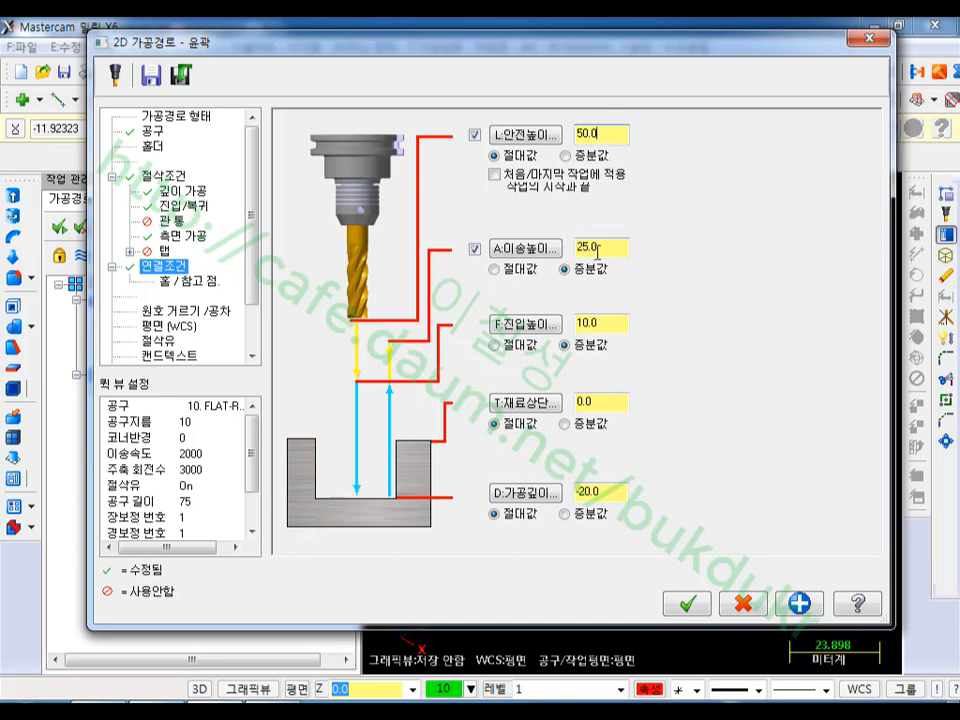
- Set an absolute feed plane of 10 and generate the contour toolpath
{"action": "left_click", "coordinate": [492, 270]}
{"action": "double_click", "coordinate": [609, 250]}
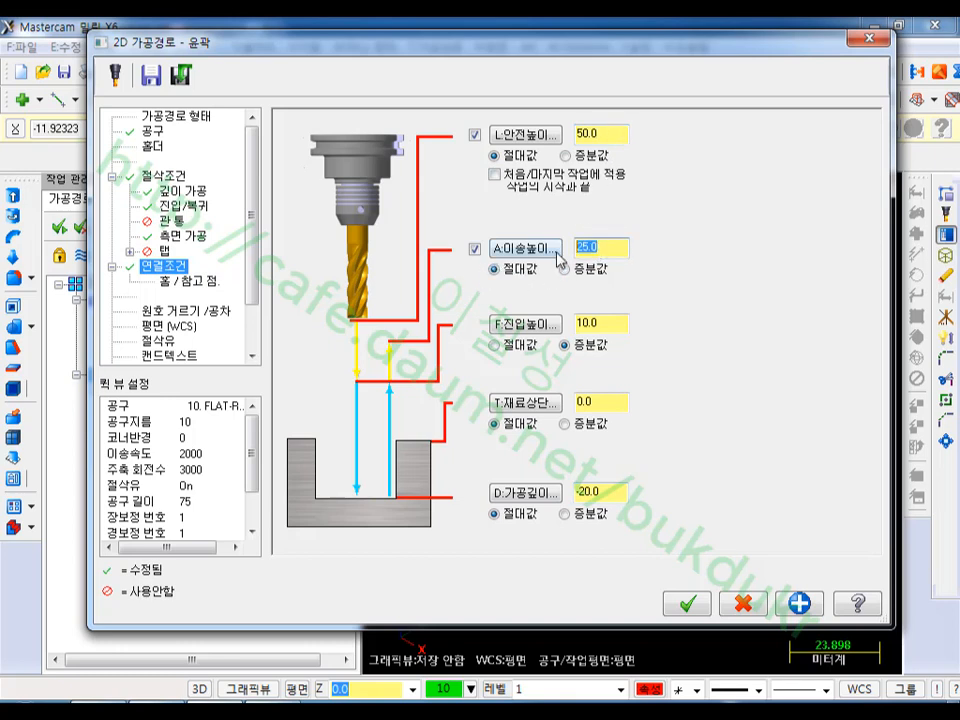
{"action": "type", "text": "10"}
{"action": "key", "text": "BackSpace"}
{"action": "key", "text": "BackSpace"}
{"action": "type", "text": "10"}
{"action": "left_click", "coordinate": [607, 324]}
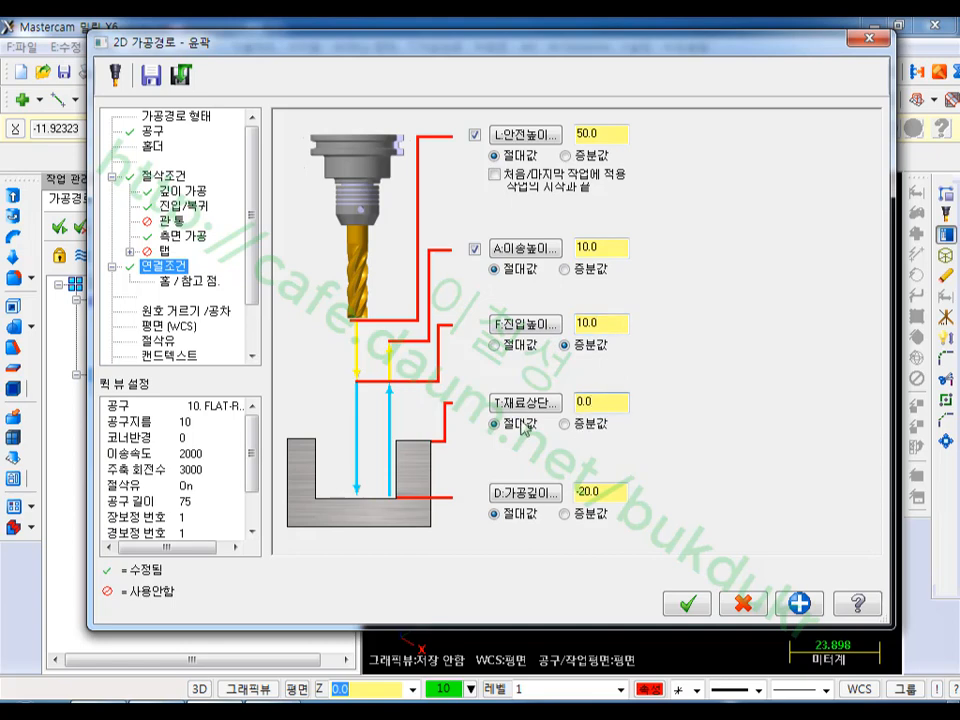
{"action": "left_click", "coordinate": [687, 601]}
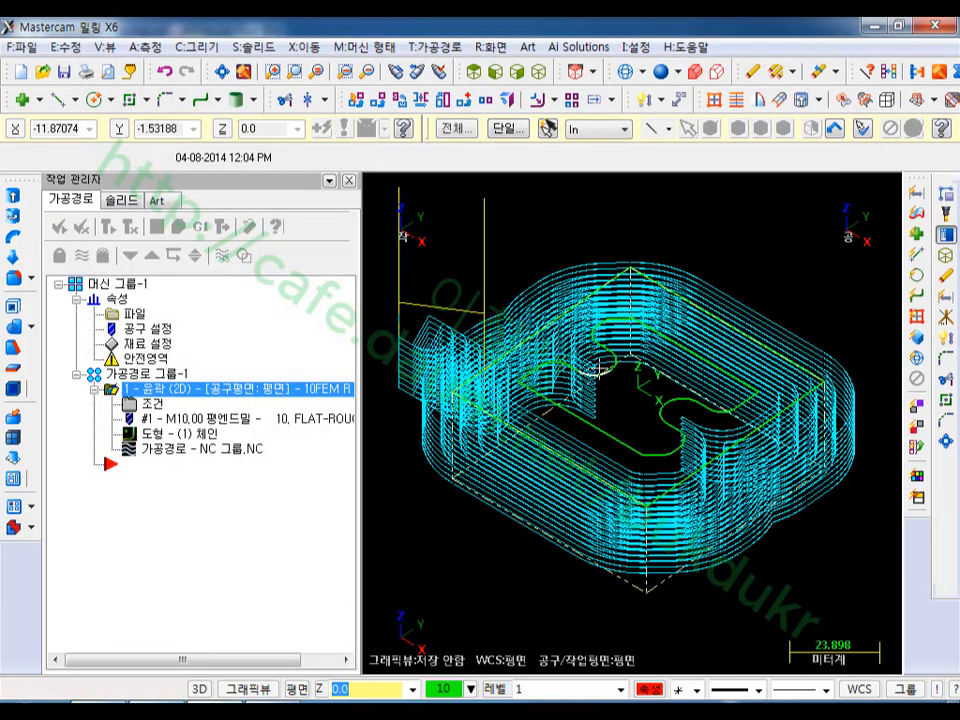
- Backplot the contour from the Top view with the tool shown as a shaded sweep
{"action": "left_click", "coordinate": [474, 71]}
{"action": "scroll", "coordinate": [443, 221], "scroll_direction": "down", "scroll_amount": 1}
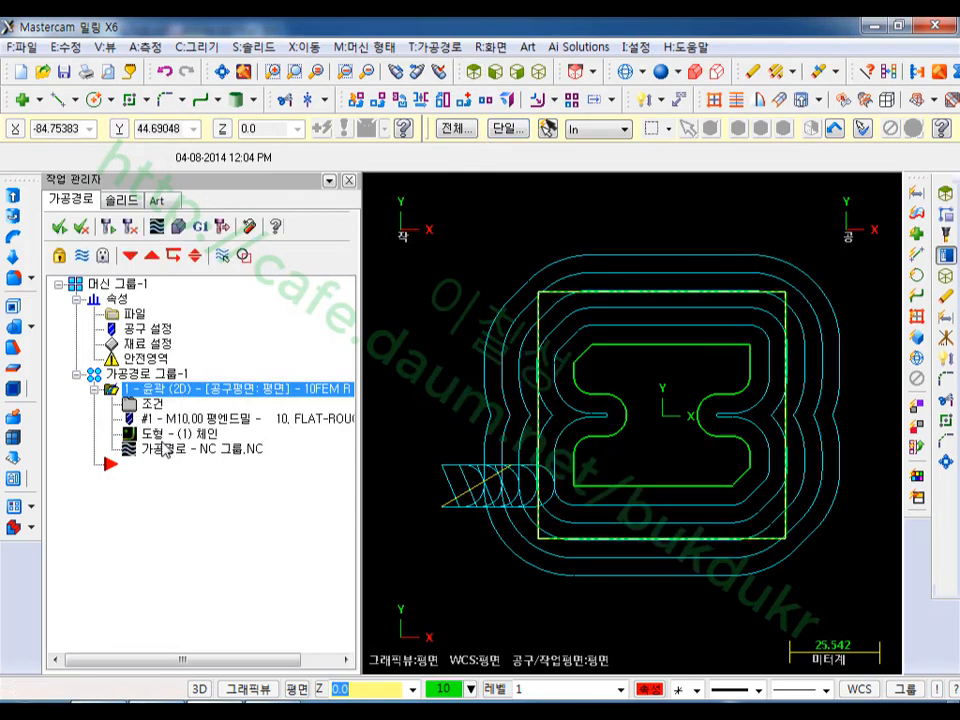
{"action": "left_click", "coordinate": [152, 226]}
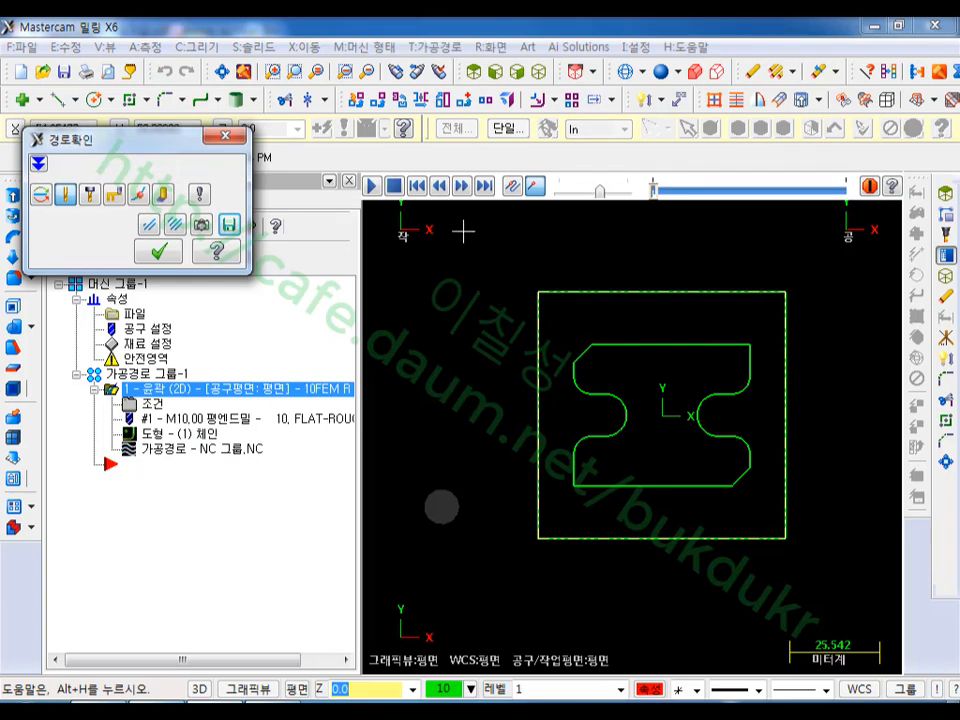
{"action": "left_click_drag", "start_coordinate": [652, 193], "coordinate": [662, 197]}
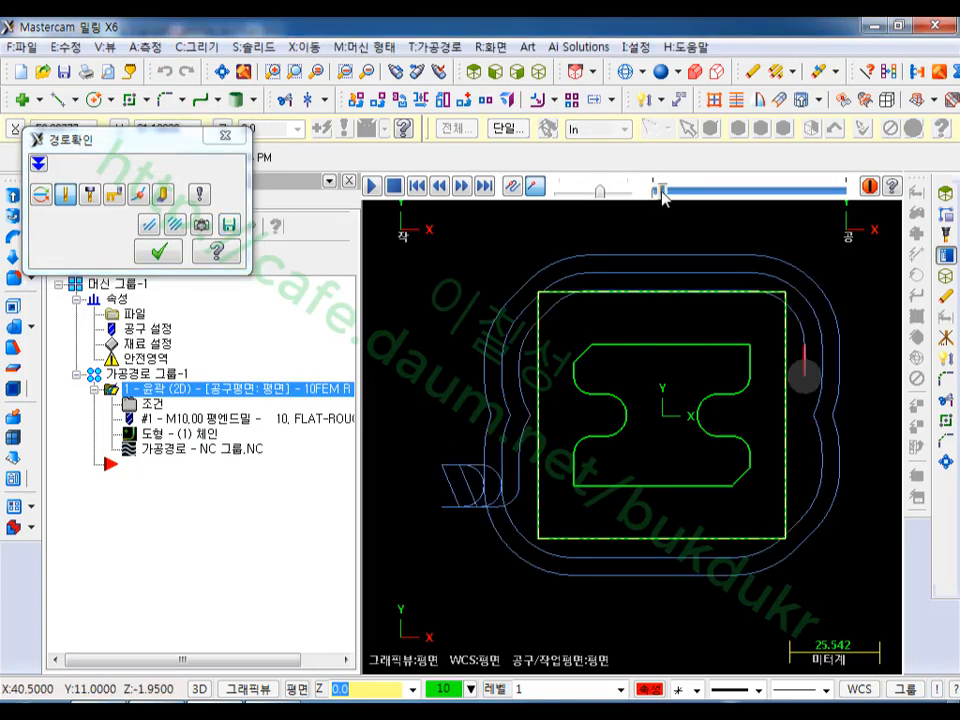
{"action": "left_click", "coordinate": [164, 196]}
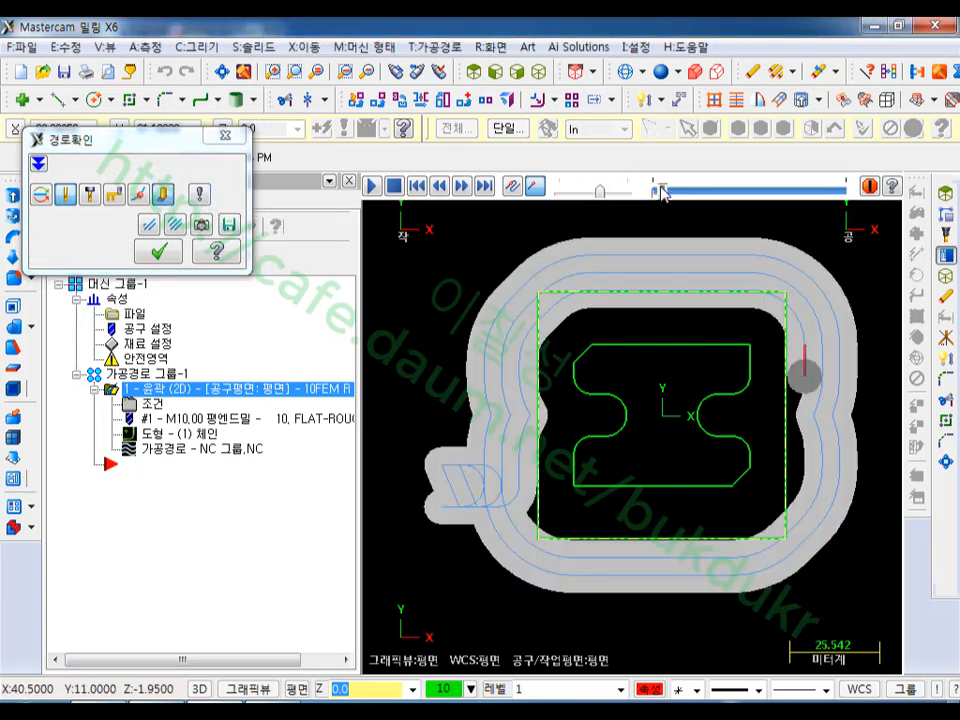
{"action": "left_click_drag", "start_coordinate": [662, 193], "coordinate": [868, 195]}
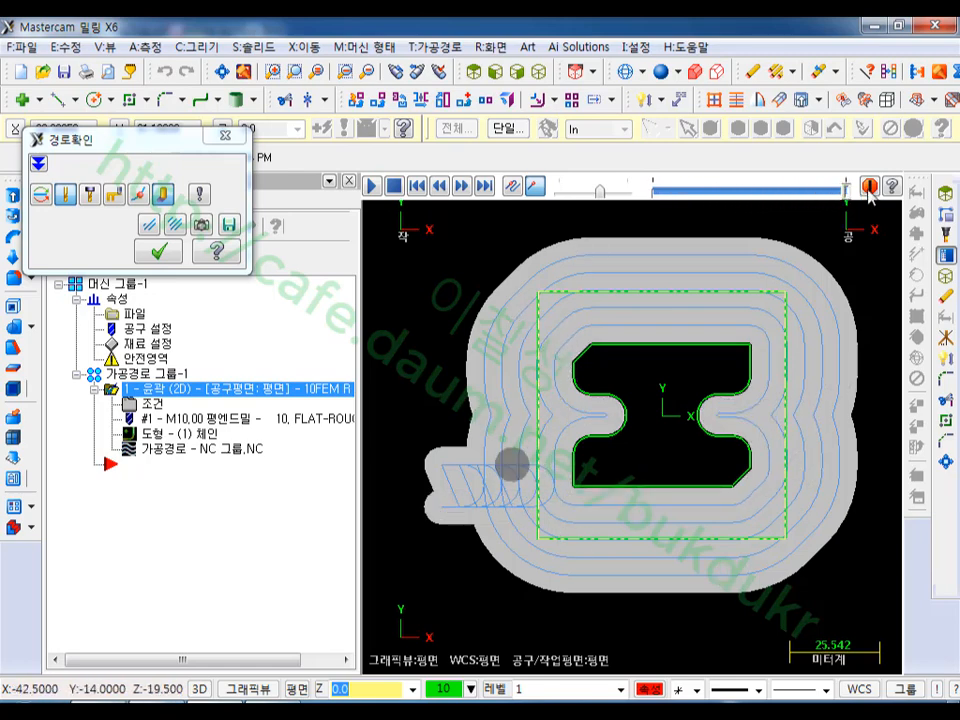
{"action": "scroll", "coordinate": [575, 425], "scroll_direction": "up", "scroll_amount": 6}
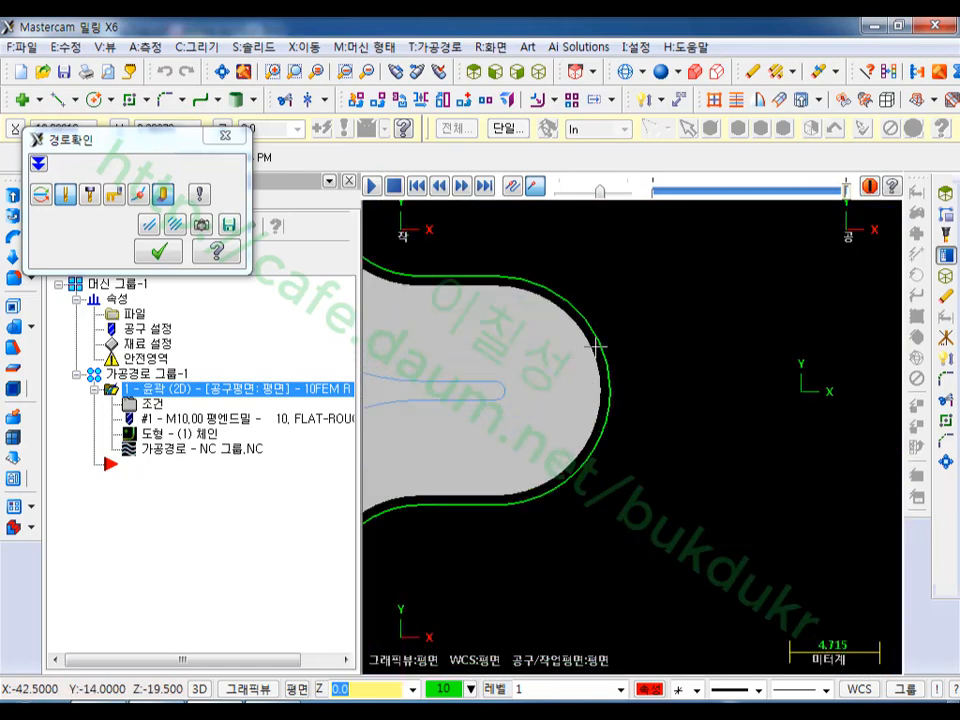
{"action": "scroll", "coordinate": [597, 348], "scroll_direction": "down", "scroll_amount": 6}
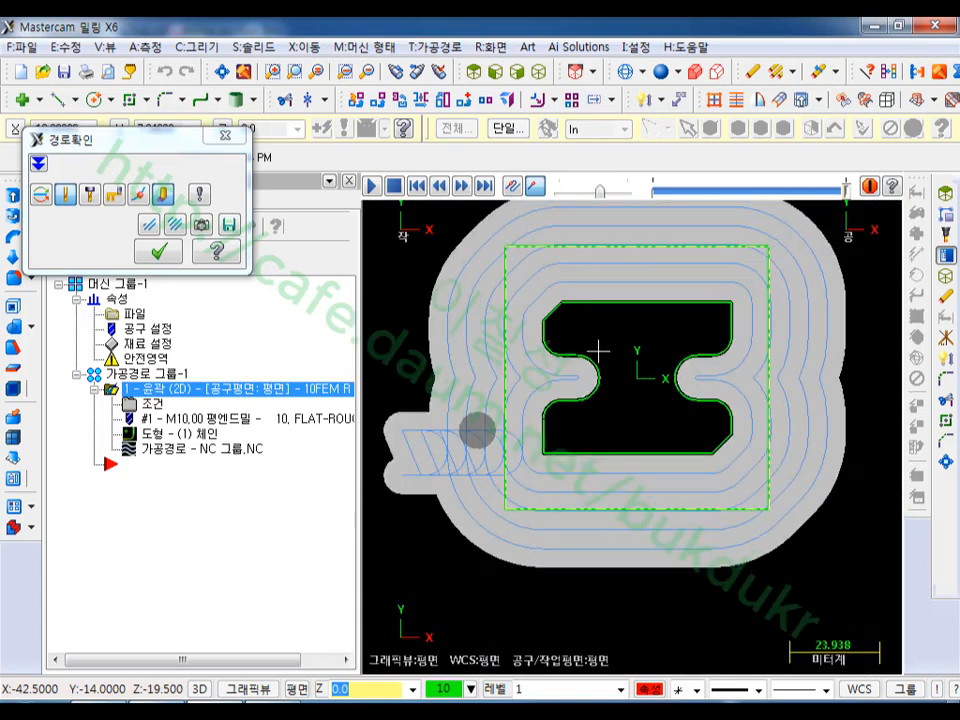
{"action": "left_click", "coordinate": [38, 163]}
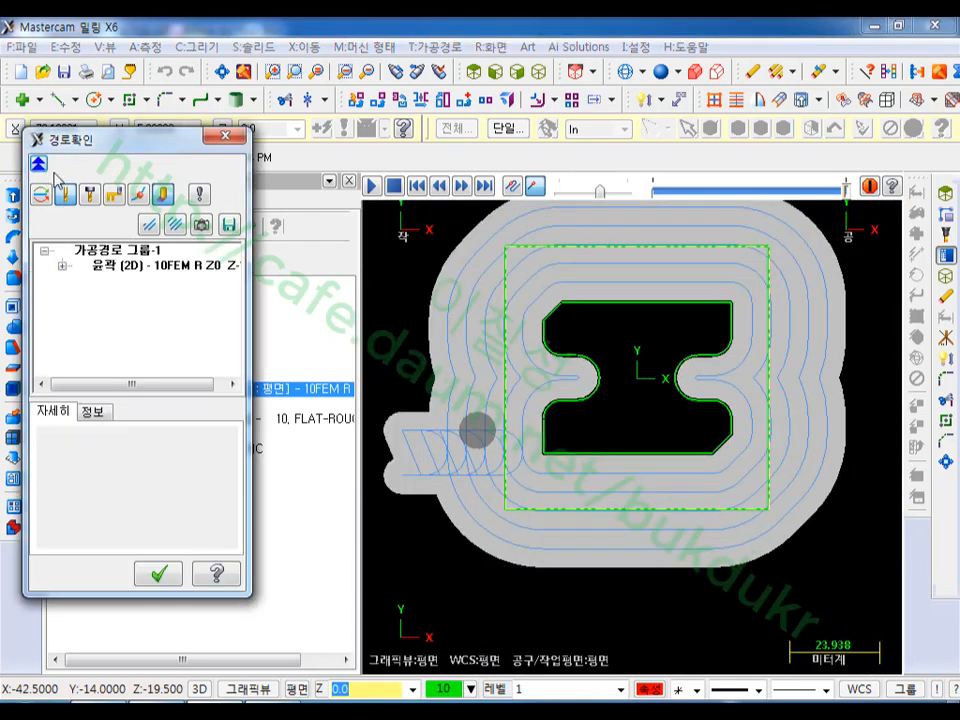
- Step through the backplot's individual paths 10 and 11, then close the backplot dialog
{"action": "left_click", "coordinate": [62, 266]}
{"action": "left_click_drag", "start_coordinate": [236, 305], "coordinate": [236, 350]}
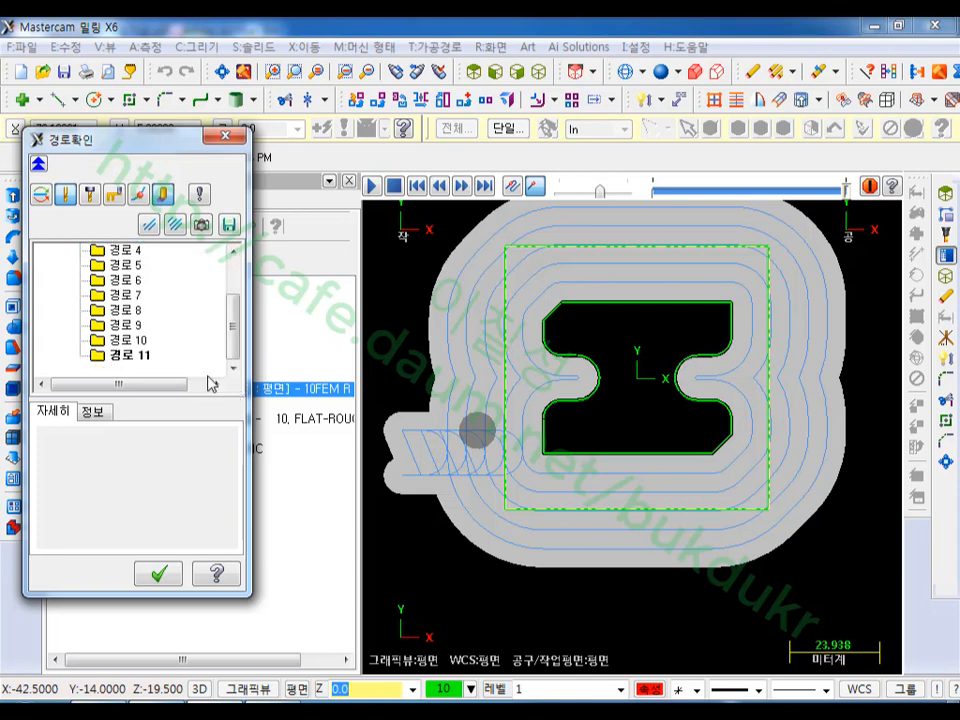
{"action": "left_click", "coordinate": [132, 341]}
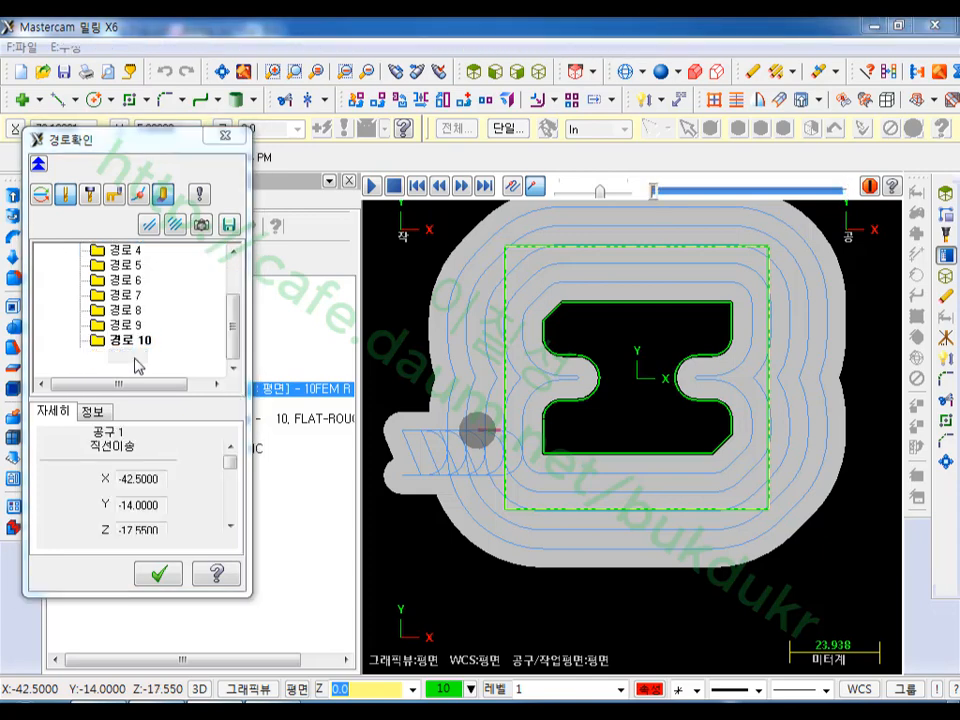
{"action": "left_click", "coordinate": [133, 357]}
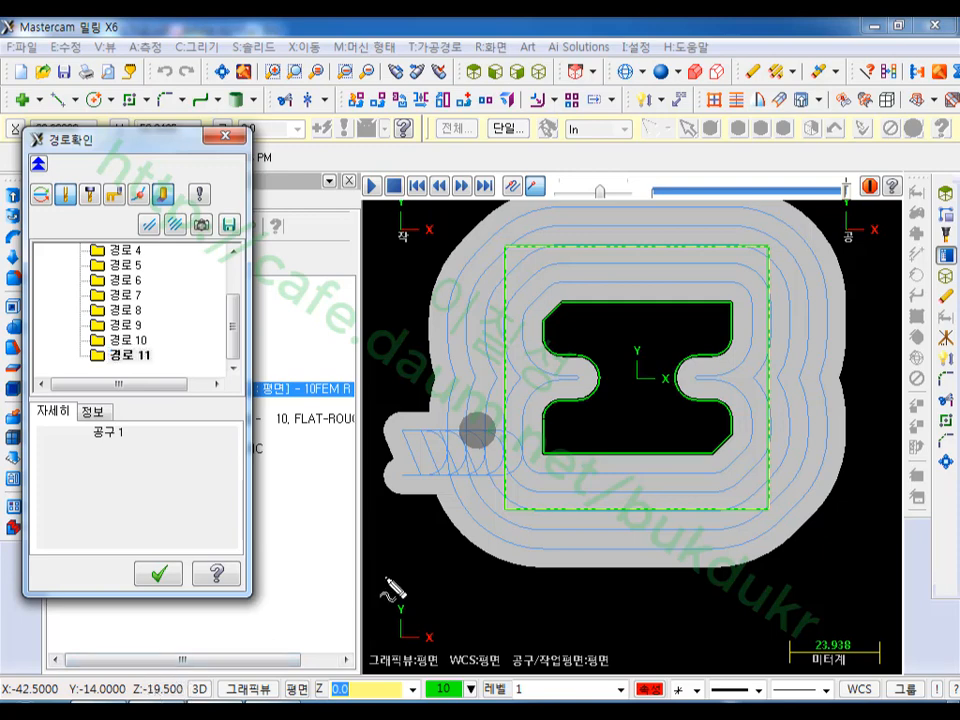
{"action": "mouse_move", "coordinate": [58, 700]}
{"action": "left_mouse_down"}
{"action": "mouse_move", "coordinate": [5, 672]}
{"action": "mouse_move", "coordinate": [190, 660]}
{"action": "mouse_move", "coordinate": [140, 706]}
{"action": "left_mouse_up"}
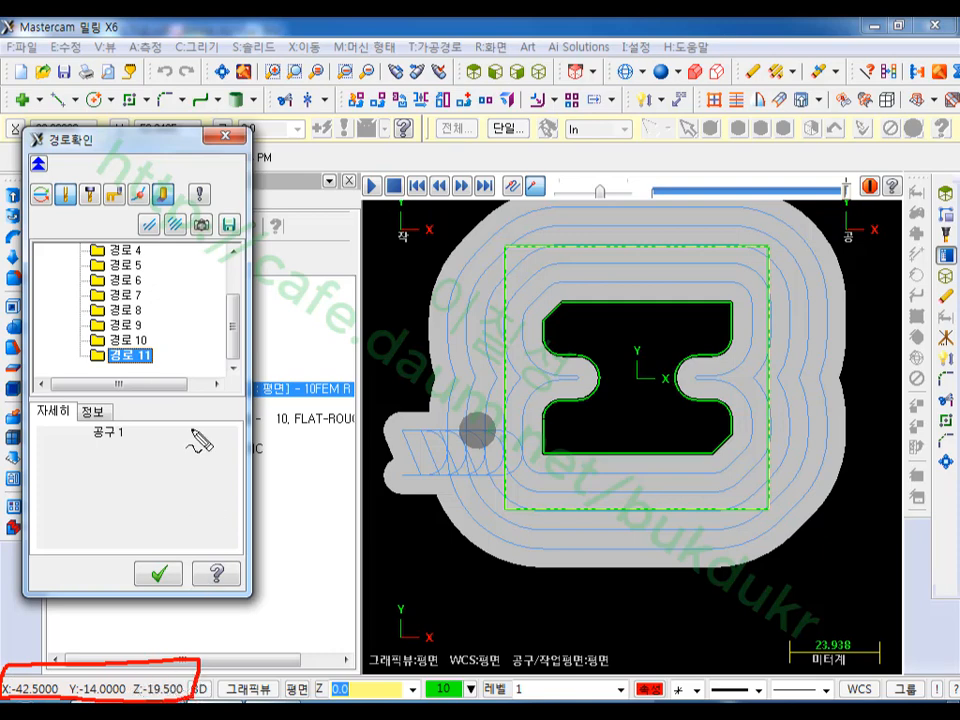
{"action": "mouse_move", "coordinate": [140, 546]}
{"action": "left_mouse_down"}
{"action": "mouse_move", "coordinate": [73, 461]}
{"action": "mouse_move", "coordinate": [197, 514]}
{"action": "mouse_move", "coordinate": [170, 527]}
{"action": "left_mouse_up"}
{"action": "mouse_move", "coordinate": [50, 172]}
{"action": "left_mouse_down"}
{"action": "mouse_move", "coordinate": [38, 176]}
{"action": "mouse_move", "coordinate": [28, 140]}
{"action": "mouse_move", "coordinate": [66, 150]}
{"action": "mouse_move", "coordinate": [36, 145]}
{"action": "left_mouse_up"}
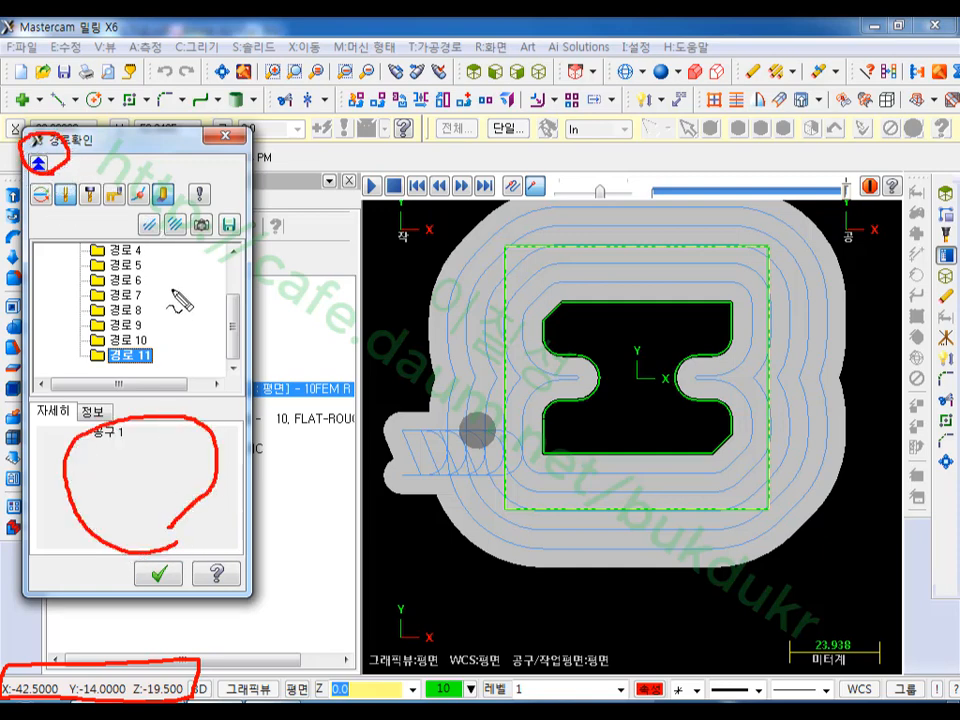
{"action": "key", "text": "Escape"}
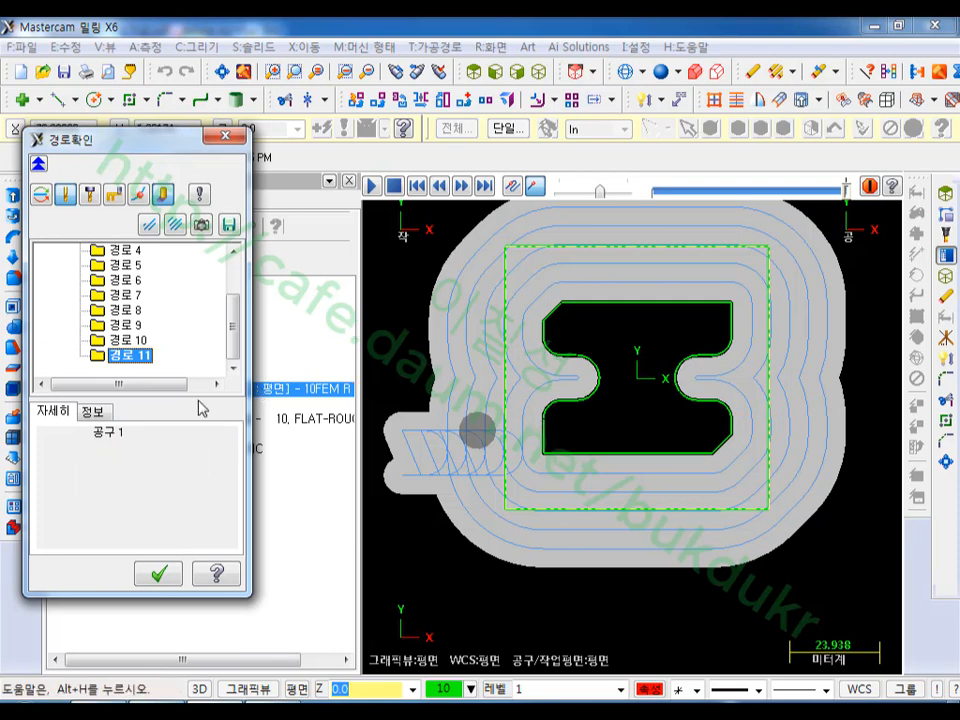
{"action": "left_click", "coordinate": [158, 575]}
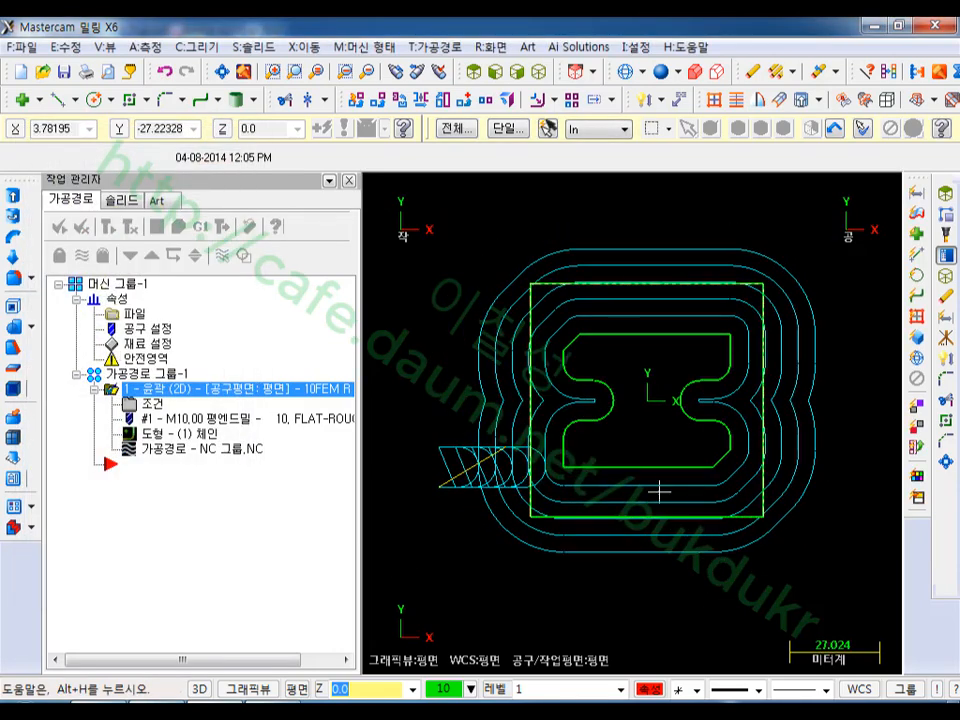
{"action": "scroll", "coordinate": [843, 405], "scroll_direction": "up", "scroll_amount": 1}
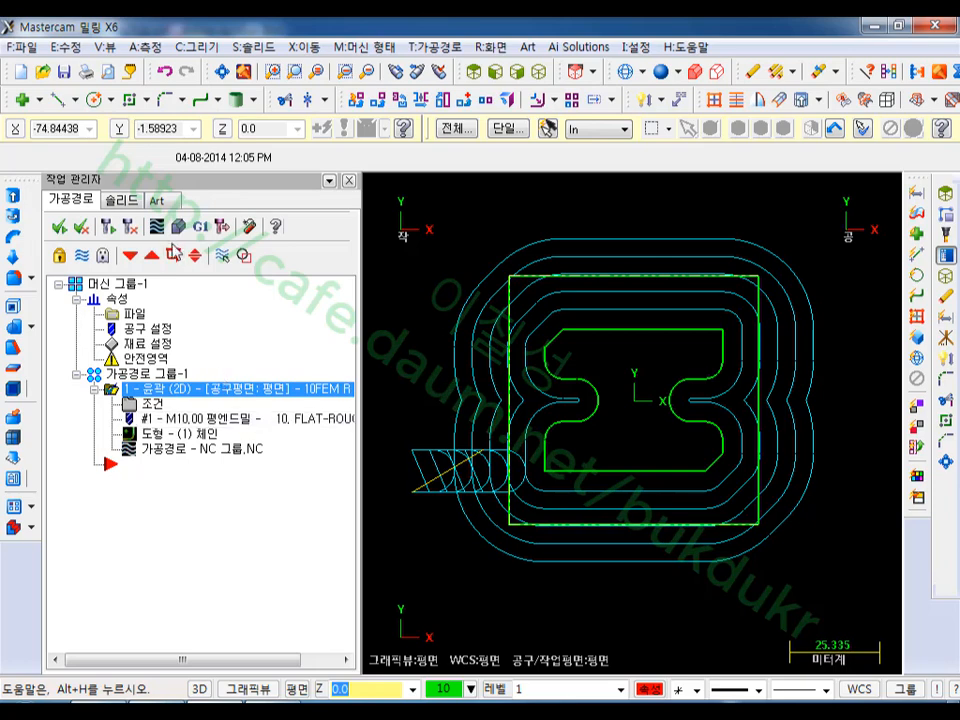
{"action": "left_click", "coordinate": [158, 224]}
{"action": "left_click", "coordinate": [165, 193]}
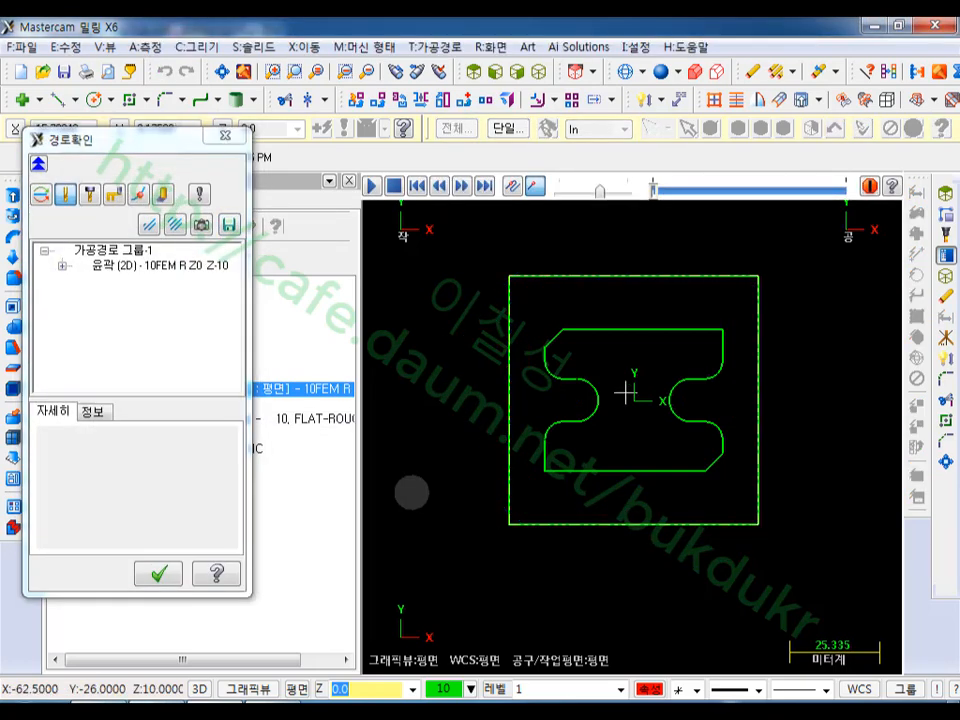
{"action": "left_click_drag", "start_coordinate": [653, 192], "coordinate": [668, 195]}
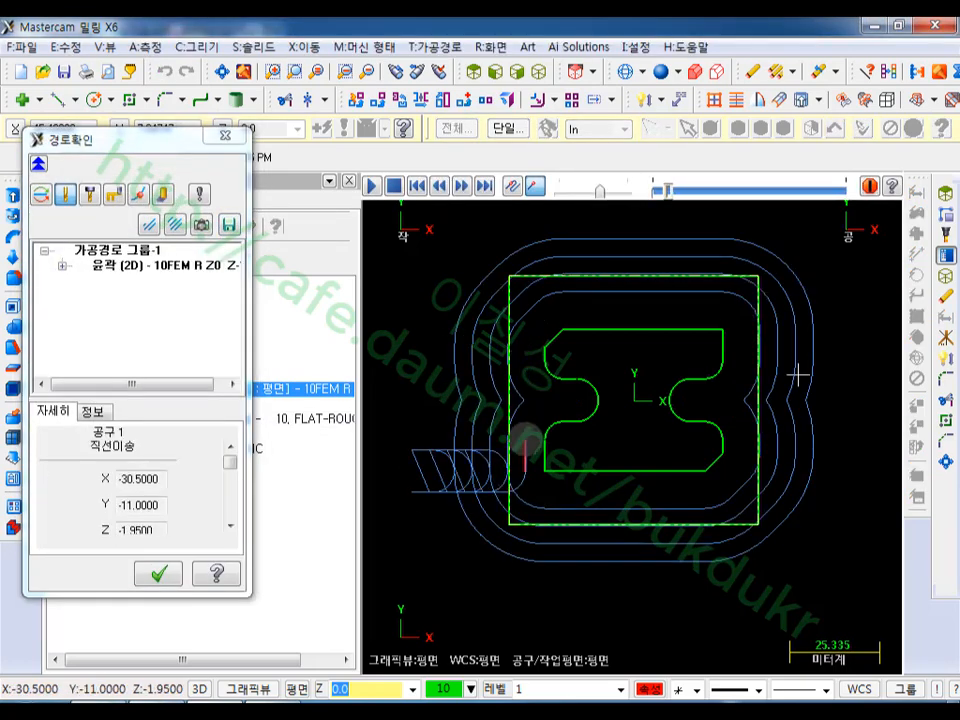
{"action": "left_click", "coordinate": [806, 390]}
{"action": "scroll", "coordinate": [849, 393], "scroll_direction": "up", "scroll_amount": 1}
{"action": "scroll", "coordinate": [824, 399], "scroll_direction": "up", "scroll_amount": 2}
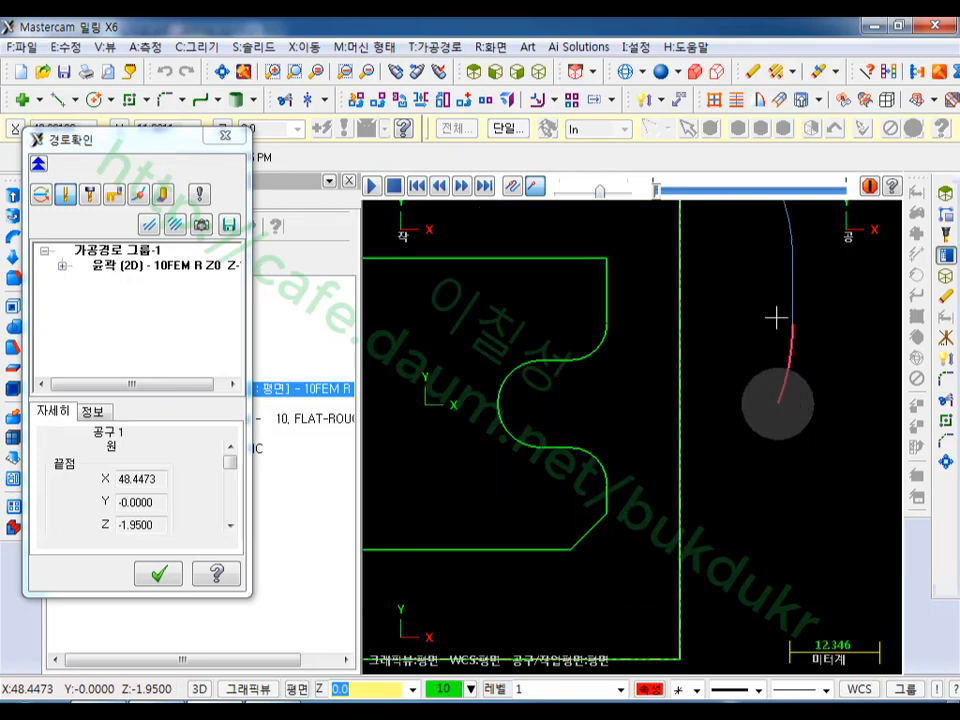
{"action": "scroll", "coordinate": [762, 409], "scroll_direction": "down", "scroll_amount": 2}
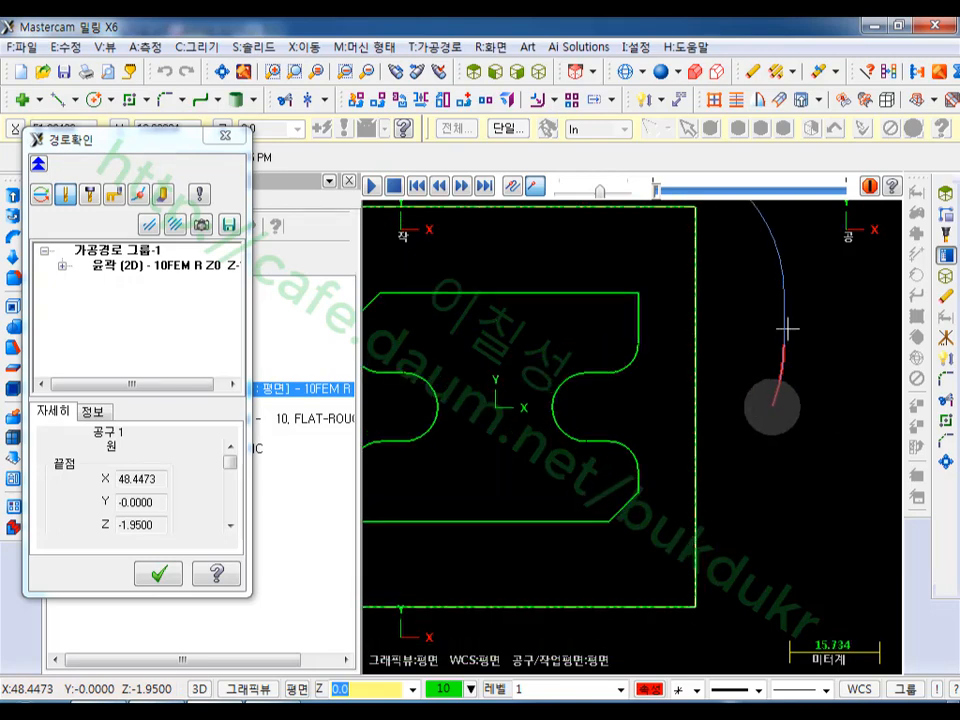
{"action": "scroll", "coordinate": [796, 351], "scroll_direction": "up", "scroll_amount": 1}
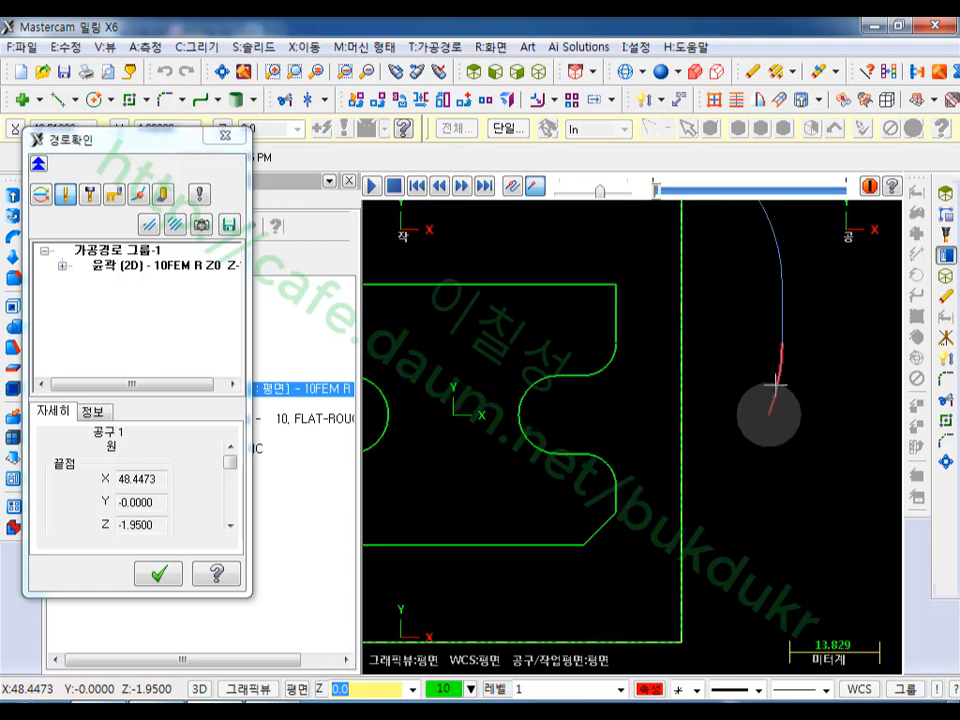
{"action": "scroll", "coordinate": [849, 400], "scroll_direction": "up", "scroll_amount": 2}
{"action": "scroll", "coordinate": [683, 413], "scroll_direction": "down", "scroll_amount": 1}
{"action": "middle_click_drag", "start_coordinate": [671, 403], "coordinate": [647, 260]}
{"action": "scroll", "coordinate": [727, 395], "scroll_direction": "up", "scroll_amount": 5}
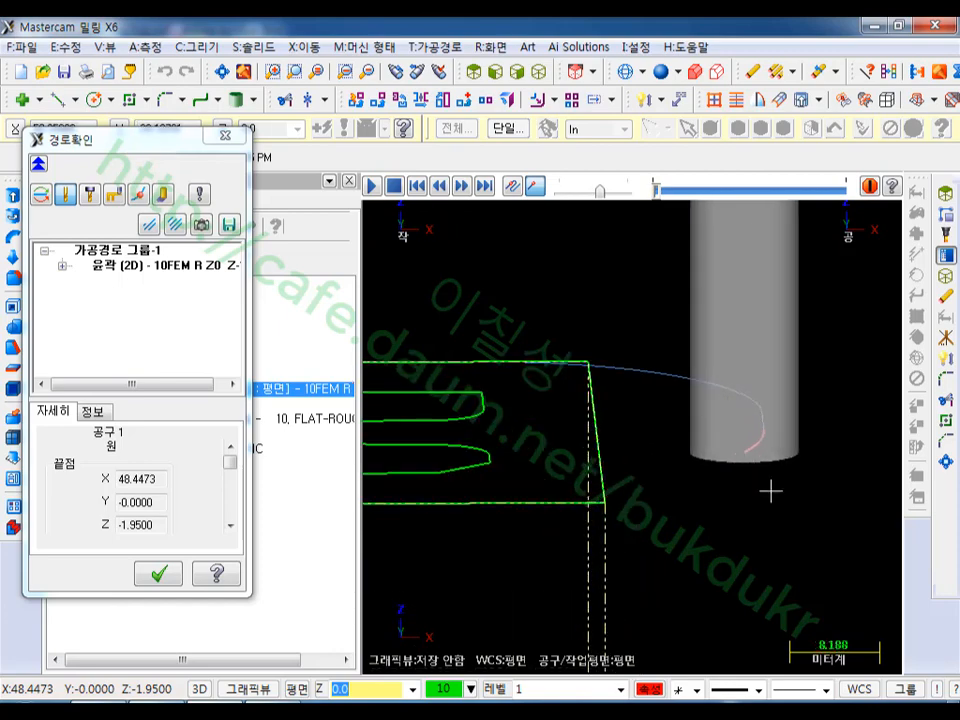
{"action": "middle_click_drag", "start_coordinate": [769, 491], "coordinate": [782, 390]}
{"action": "scroll", "coordinate": [767, 463], "scroll_direction": "down", "scroll_amount": 8}
{"action": "scroll", "coordinate": [813, 463], "scroll_direction": "down", "scroll_amount": 3}
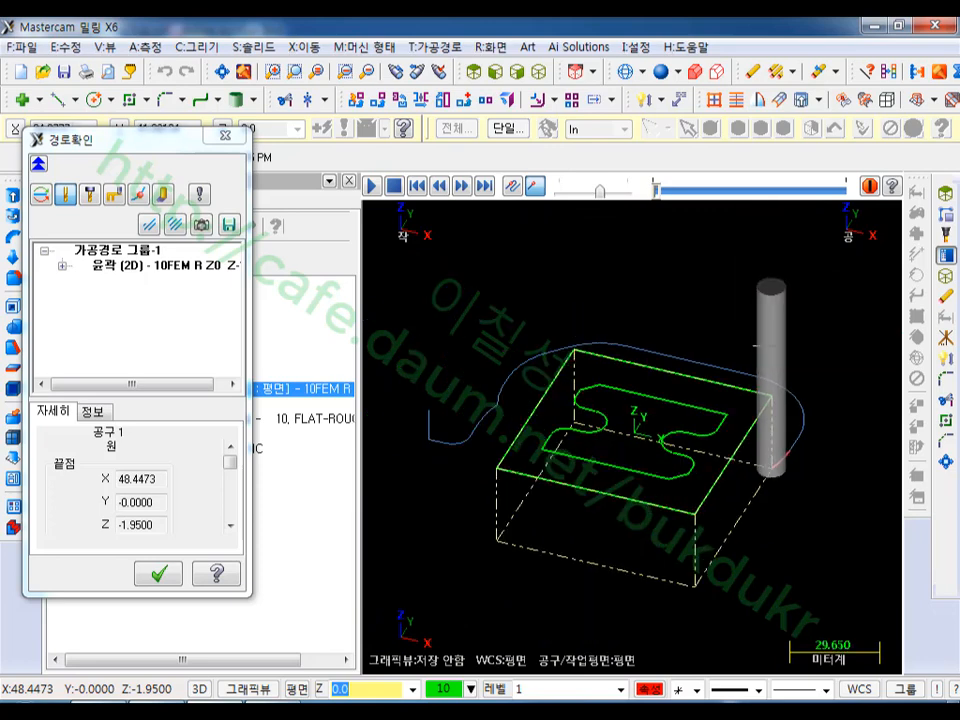
{"action": "left_click", "coordinate": [475, 72]}
{"action": "scroll", "coordinate": [800, 475], "scroll_direction": "up", "scroll_amount": 4}
{"action": "scroll", "coordinate": [800, 505], "scroll_direction": "down", "scroll_amount": 5}
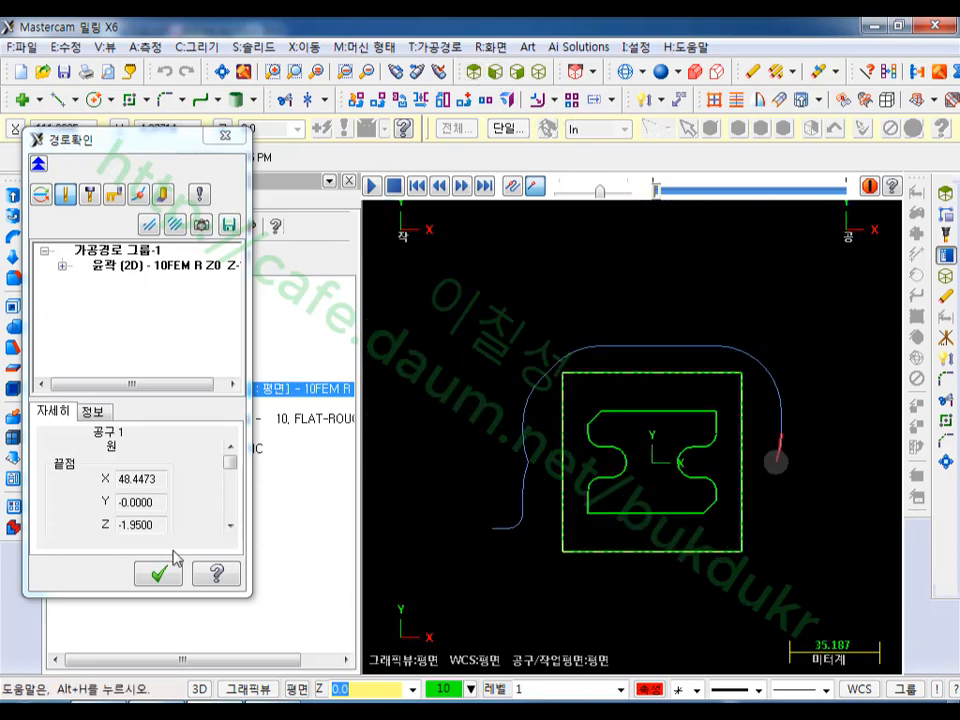
{"action": "left_click", "coordinate": [170, 570]}
{"action": "scroll", "coordinate": [690, 500], "scroll_direction": "up", "scroll_amount": 3}
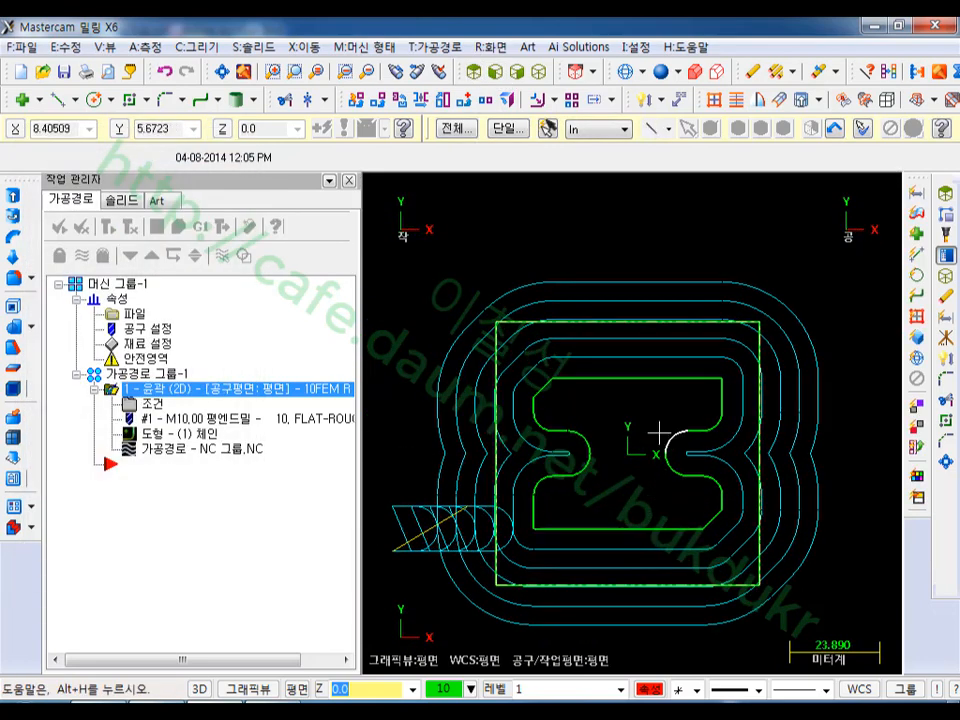
{"action": "scroll", "coordinate": [665, 415], "scroll_direction": "down", "scroll_amount": 1}
{"action": "scroll", "coordinate": [695, 345], "scroll_direction": "down", "scroll_amount": 1}
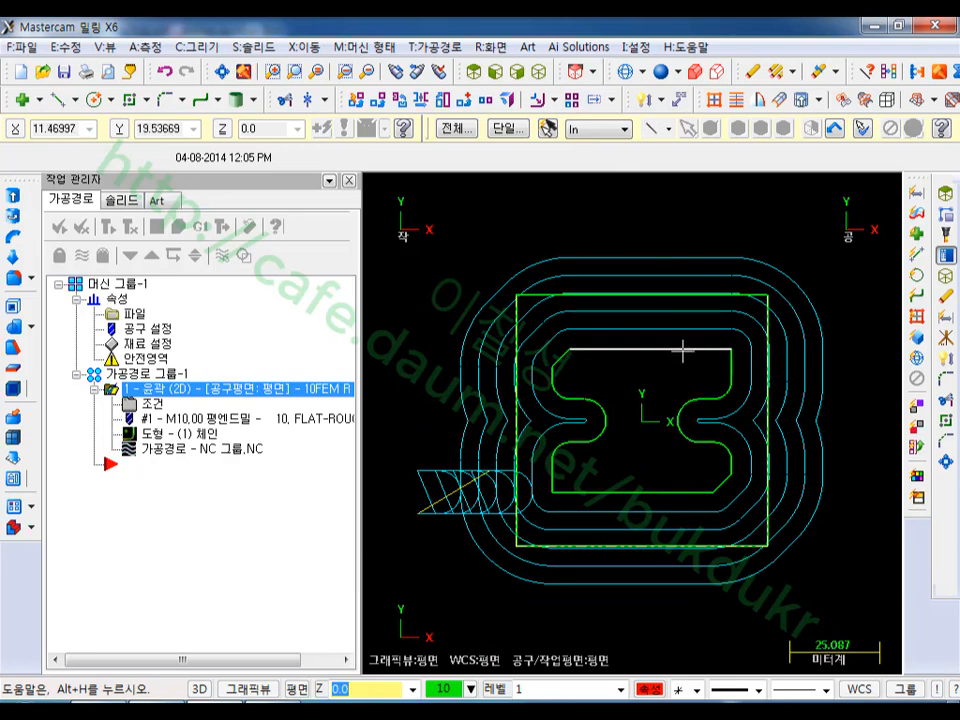
{"action": "scroll", "coordinate": [554, 468], "scroll_direction": "up", "scroll_amount": 5}
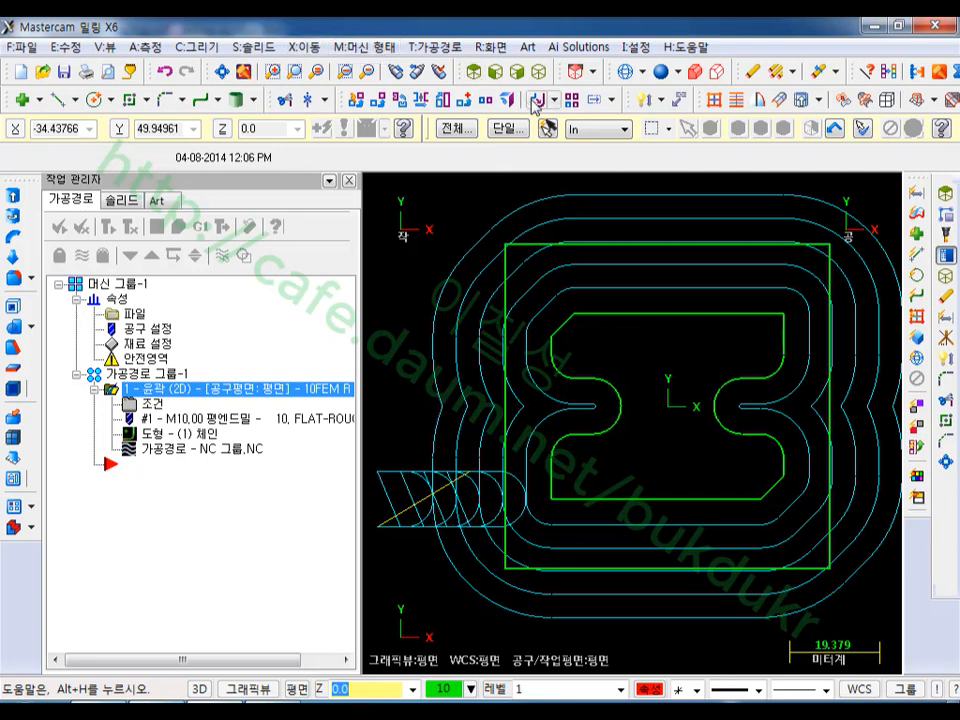
- Offset a copy of the 70×70 stock rectangle 6.0 (10.0*0.6) outward
{"action": "left_click", "coordinate": [405, 72]}
{"action": "left_click", "coordinate": [510, 542]}
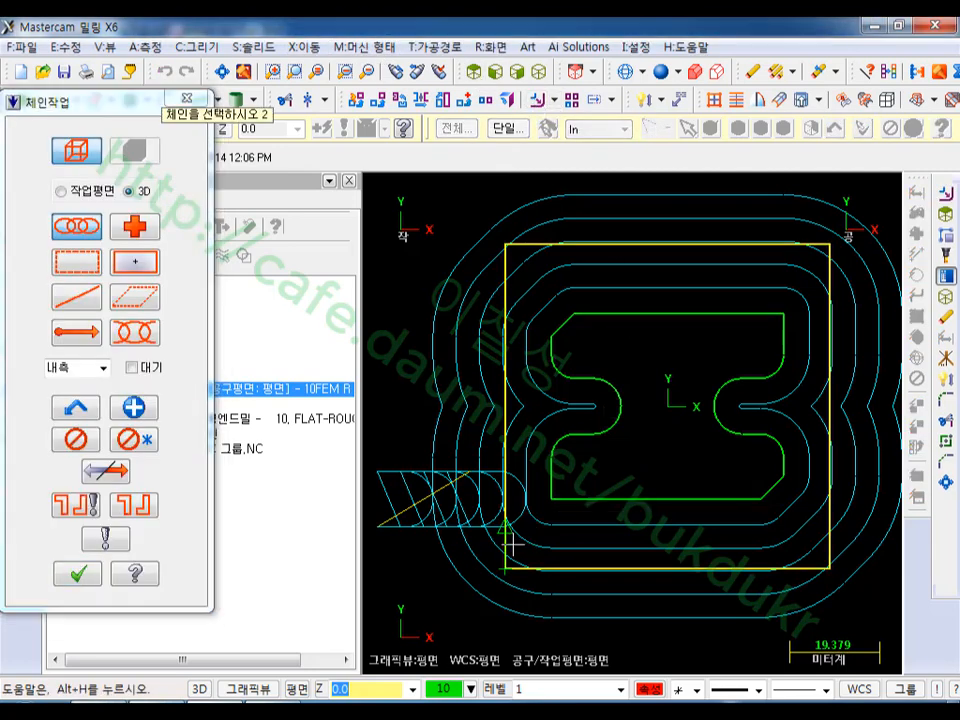
{"action": "left_click", "coordinate": [77, 573]}
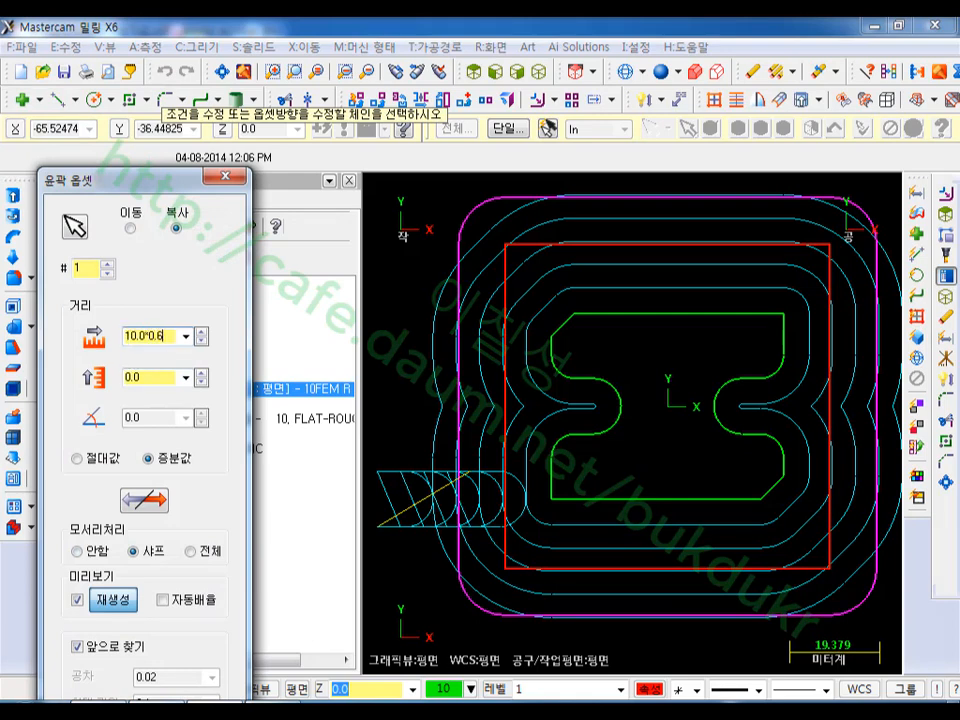
{"action": "key", "text": "Return"}
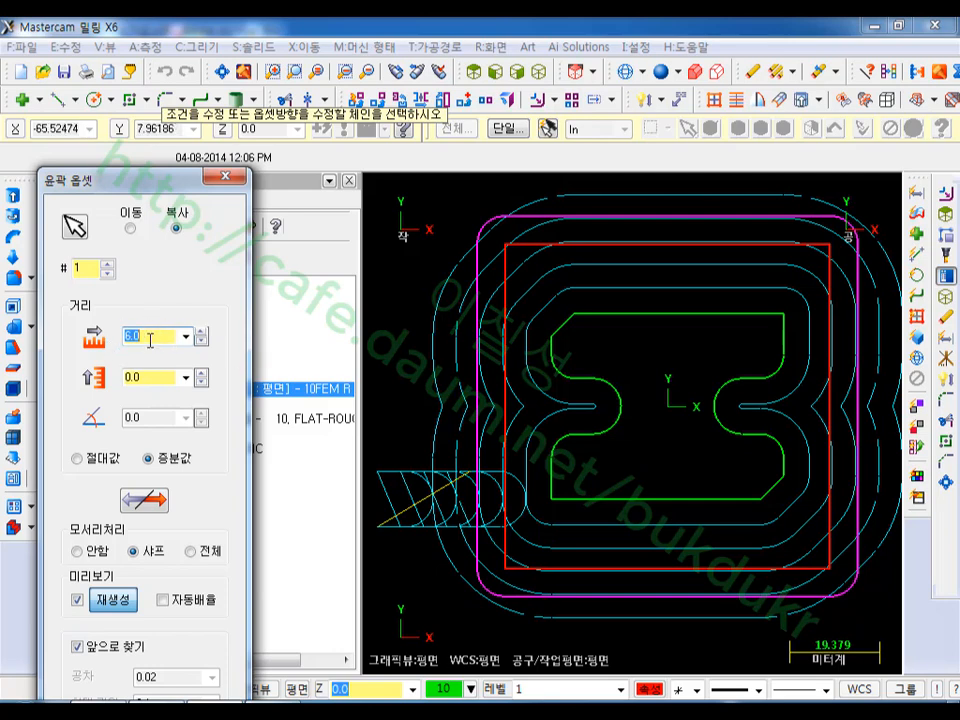
{"action": "left_click", "coordinate": [150, 340]}
{"action": "left_click_drag", "start_coordinate": [104, 179], "coordinate": [158, 68]}
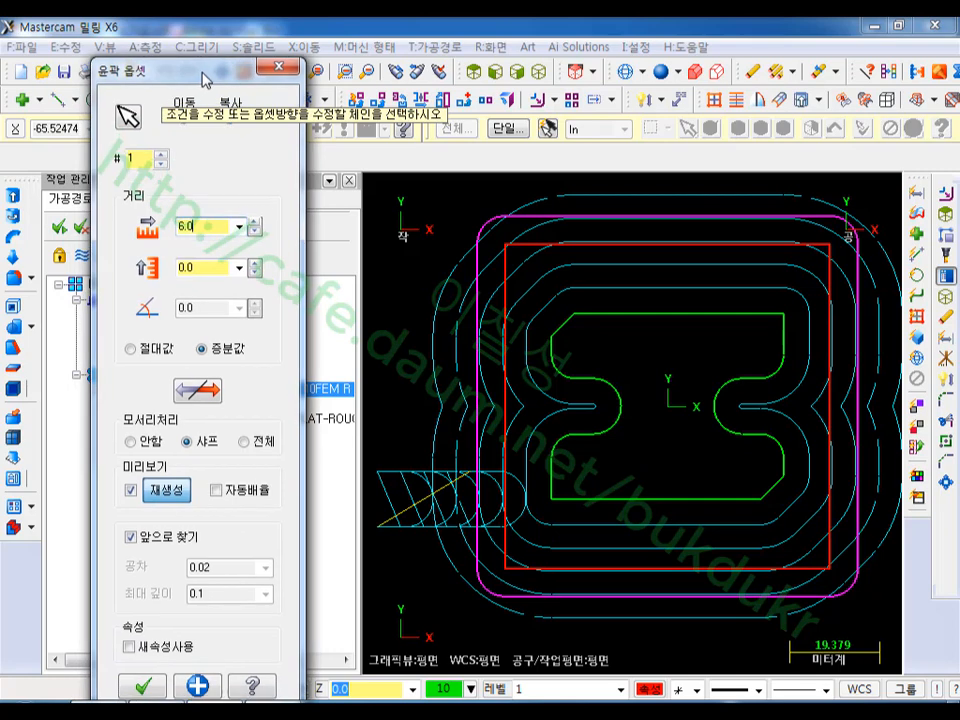
{"action": "left_click", "coordinate": [145, 688]}
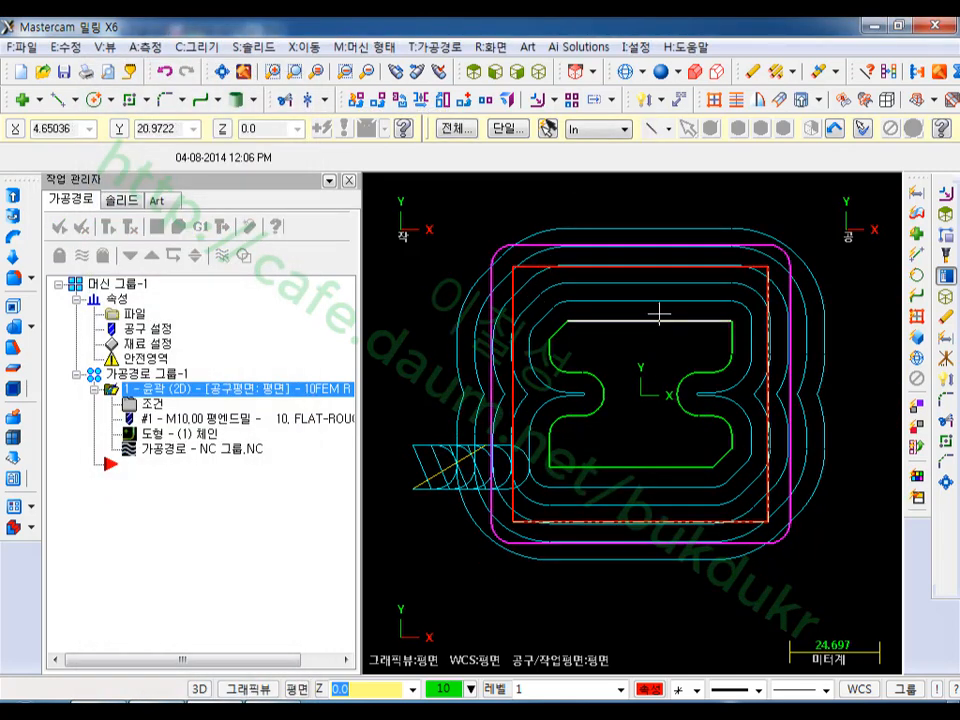
{"action": "scroll", "coordinate": [700, 330], "scroll_direction": "up", "scroll_amount": 4}
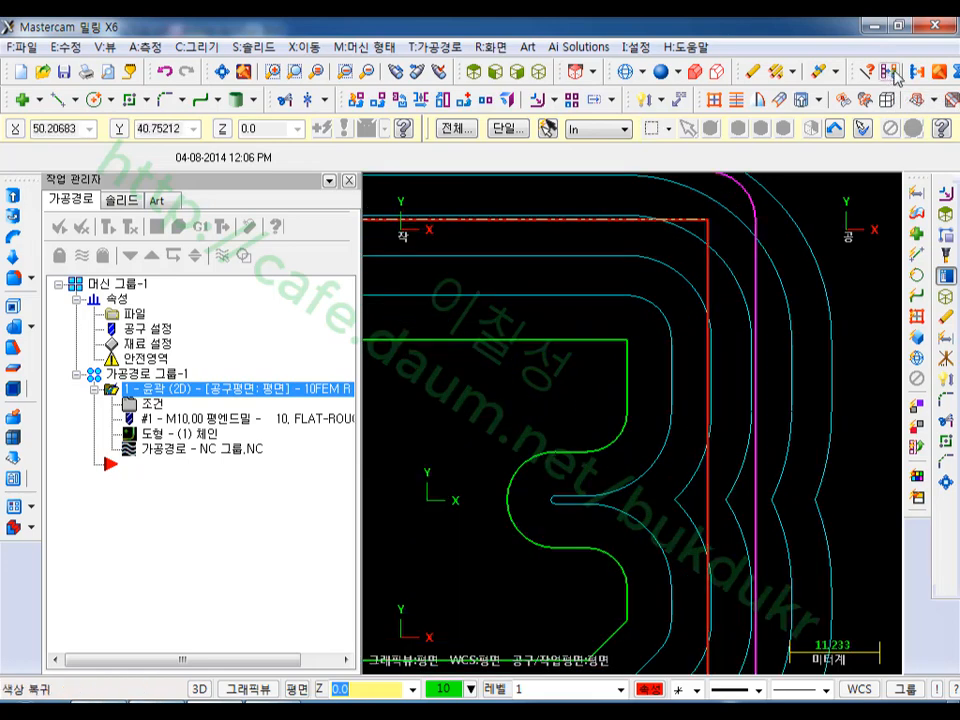
{"action": "scroll", "coordinate": [799, 298], "scroll_direction": "down", "scroll_amount": 4}
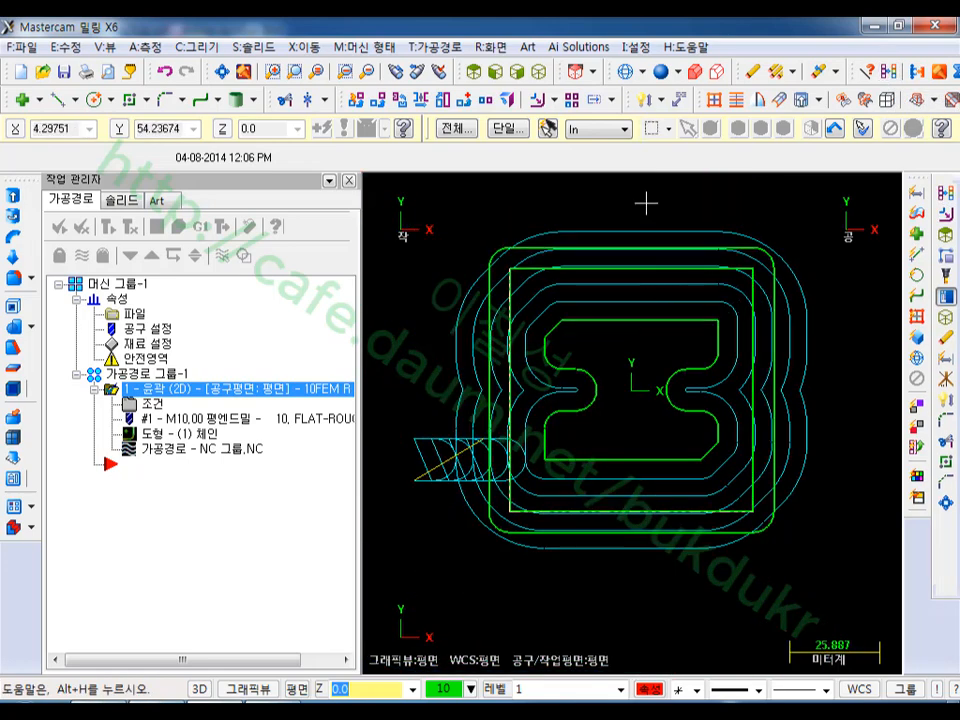
- Create a trim toolpath bounded by the offset rectangle, keeping the X0 Y0 Z0 side, applied to contour 1
{"action": "left_click", "coordinate": [438, 48]}
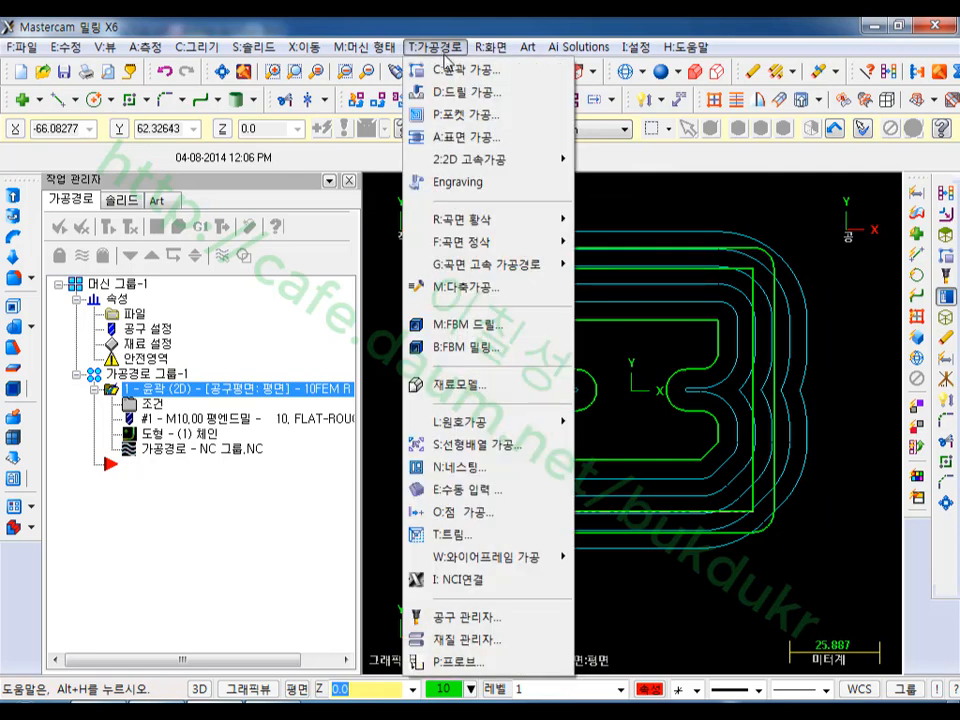
{"action": "left_click", "coordinate": [466, 538]}
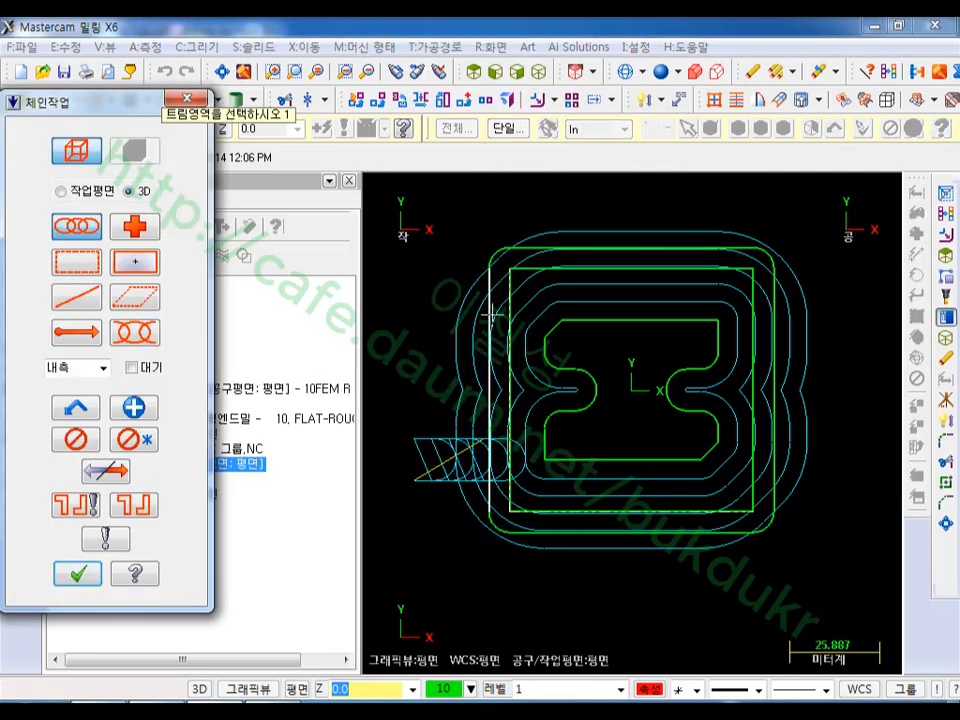
{"action": "left_click", "coordinate": [788, 398]}
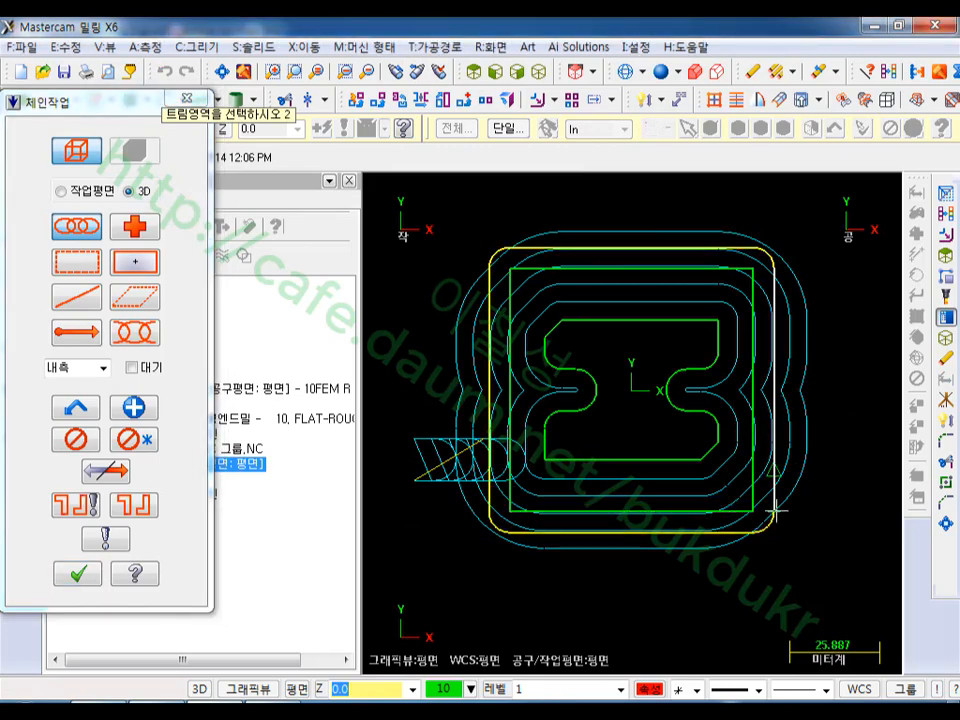
{"action": "left_click", "coordinate": [84, 575]}
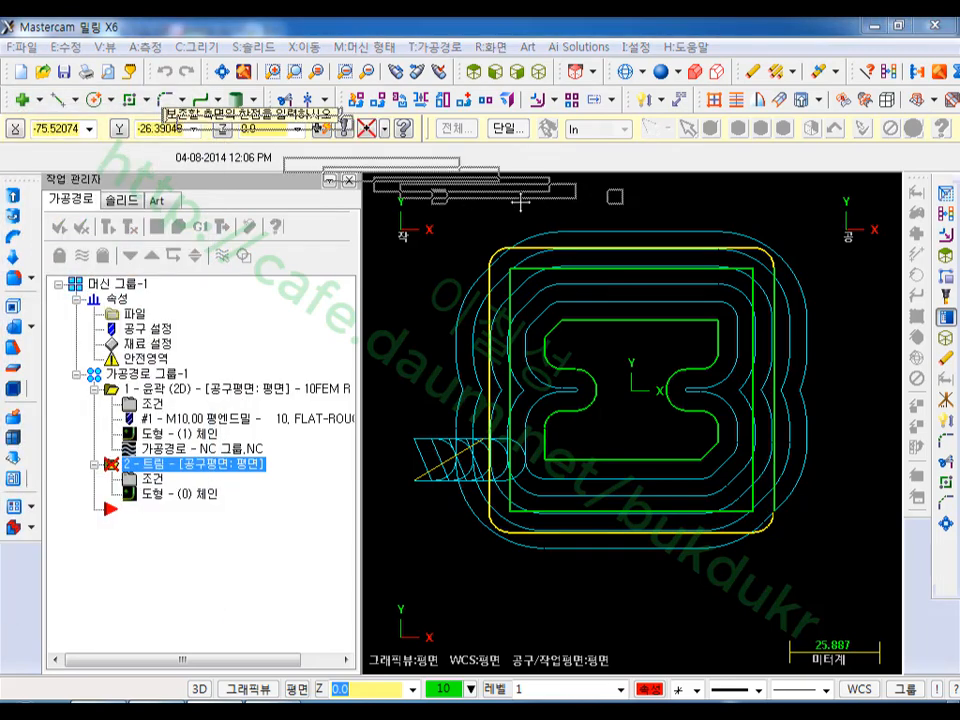
{"action": "left_click", "coordinate": [634, 401]}
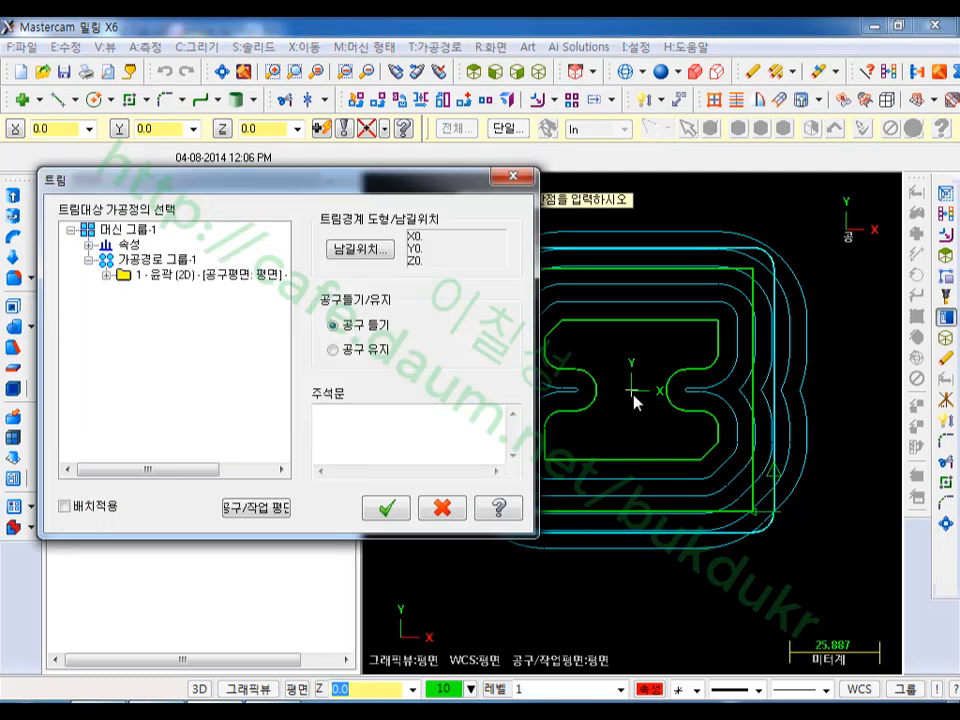
{"action": "left_click", "coordinate": [151, 262]}
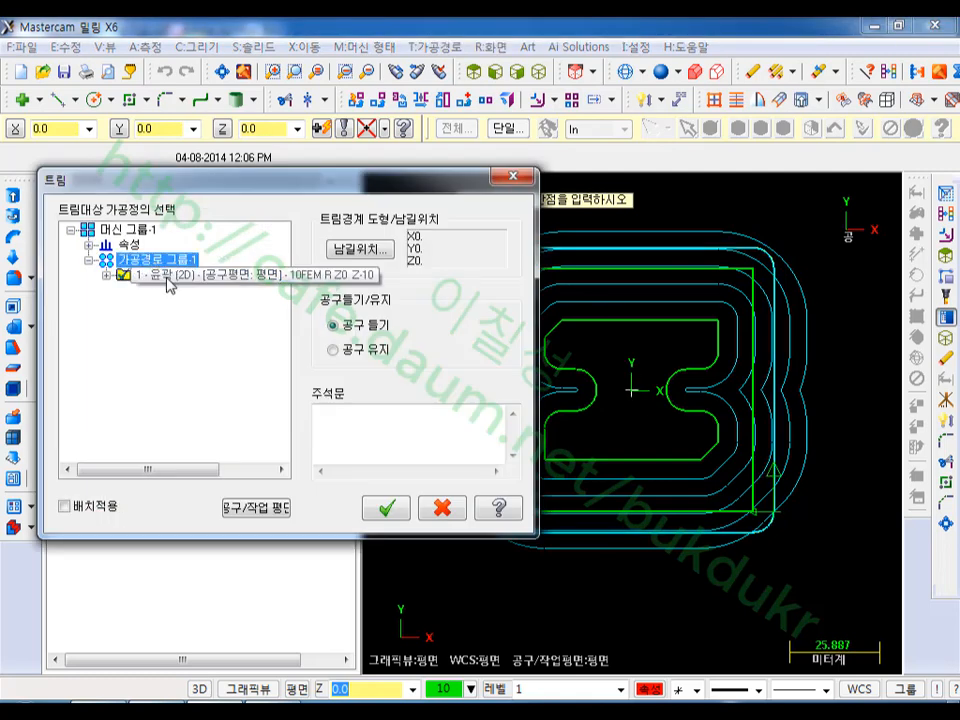
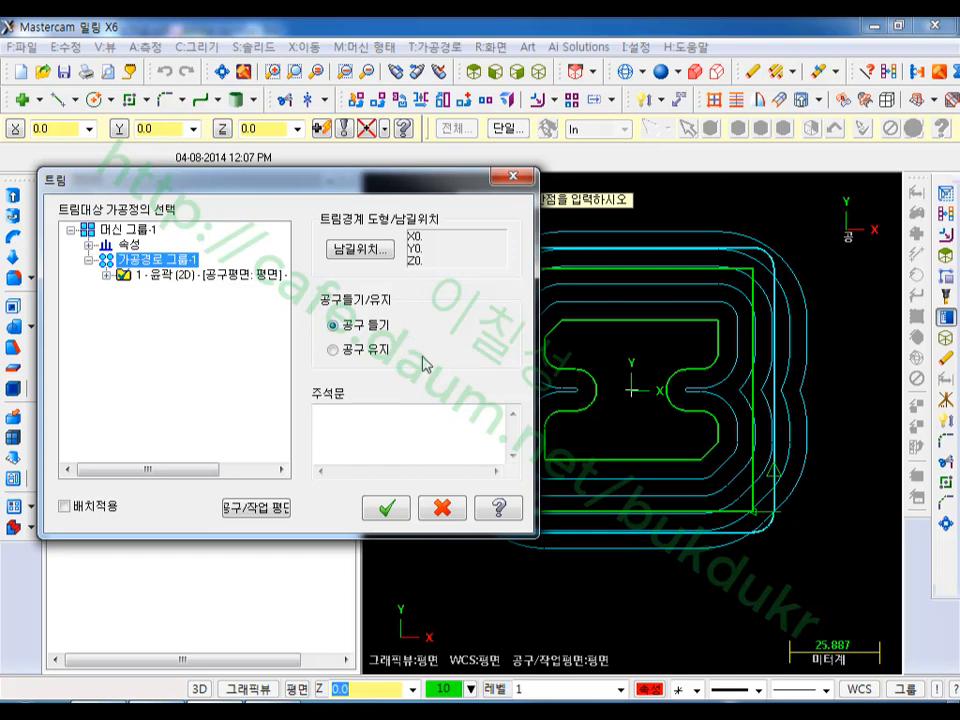
- Confirm the trim settings so 2 – Trim appears beneath the contour operation
{"action": "left_click", "coordinate": [386, 508]}
{"action": "scroll", "coordinate": [730, 355], "scroll_direction": "up", "scroll_amount": 2}
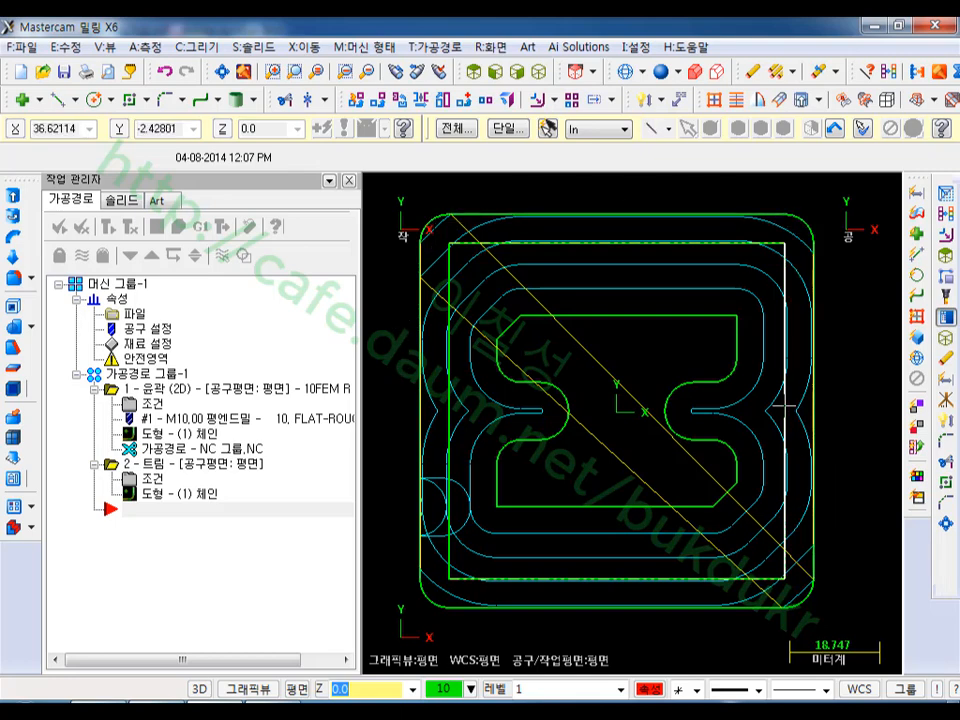
- Switch to isometric view and select the whole Toolpath Group-1
{"action": "left_click", "coordinate": [538, 71]}
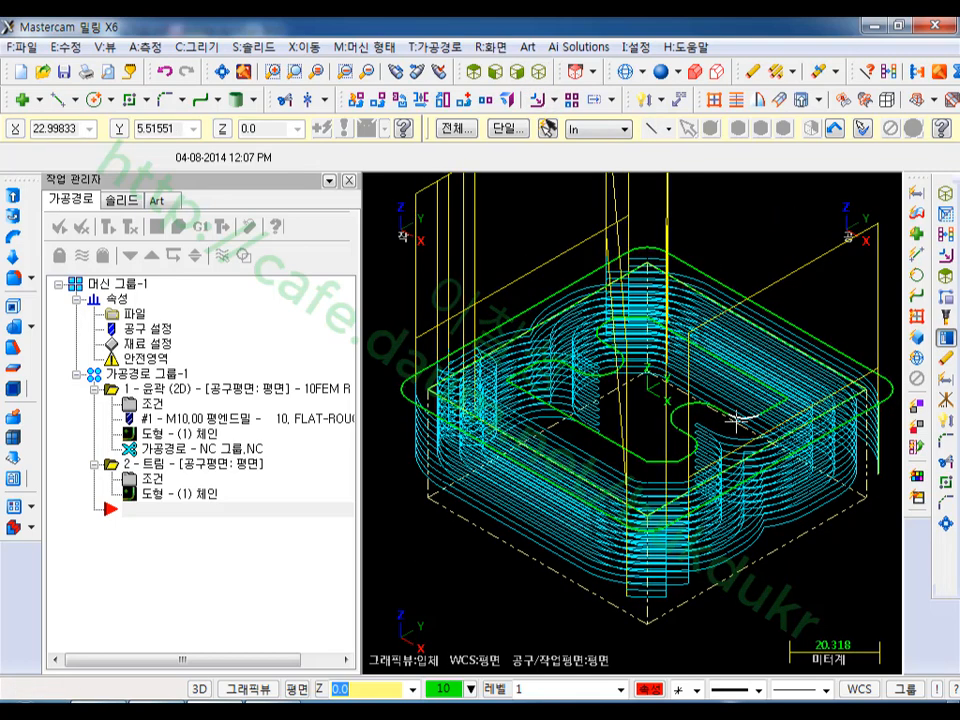
{"action": "left_click", "coordinate": [200, 509]}
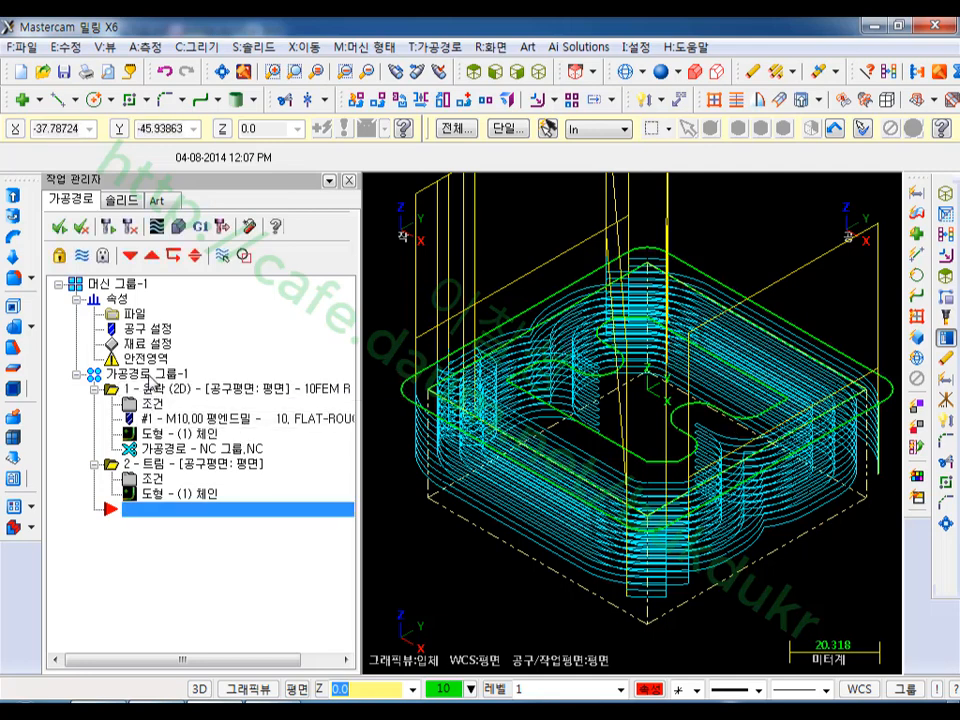
{"action": "left_click", "coordinate": [150, 375]}
- Verify the group at best quality and higher speed, play the cut, then close Verify
{"action": "left_click", "coordinate": [179, 227]}
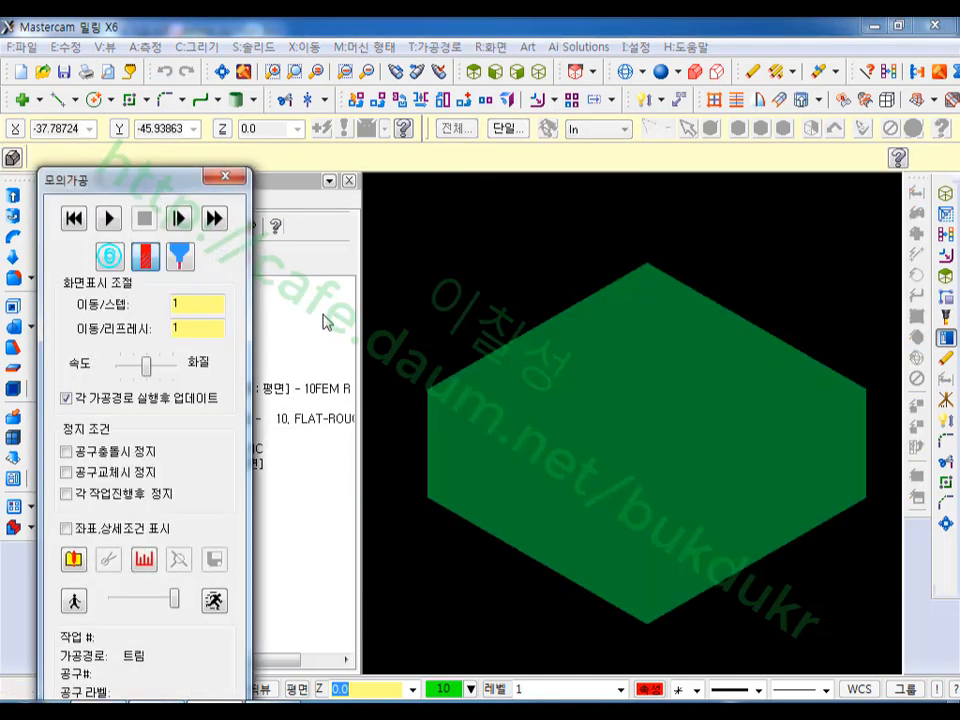
{"action": "left_click_drag", "start_coordinate": [146, 366], "coordinate": [199, 376]}
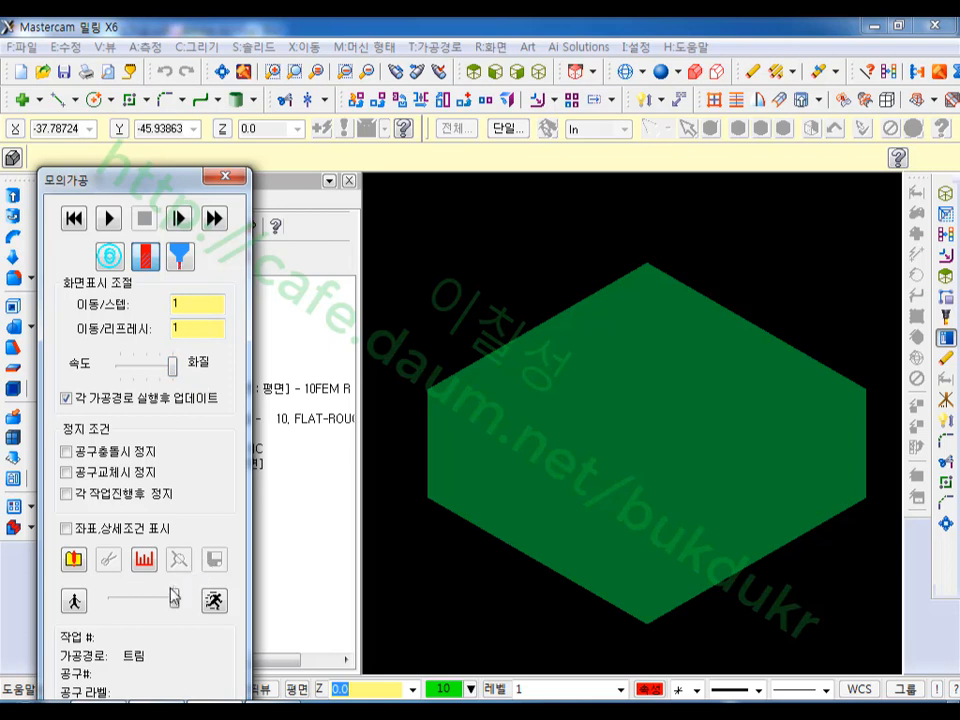
{"action": "left_click_drag", "start_coordinate": [174, 597], "coordinate": [163, 598]}
{"action": "left_click", "coordinate": [108, 218]}
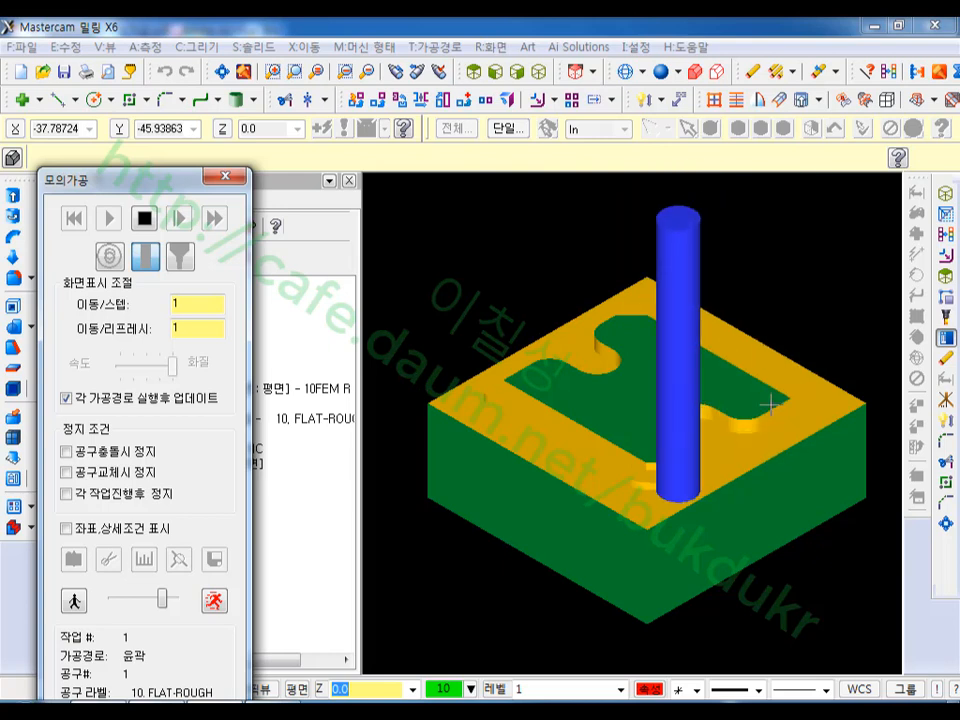
{"action": "left_click", "coordinate": [215, 600]}
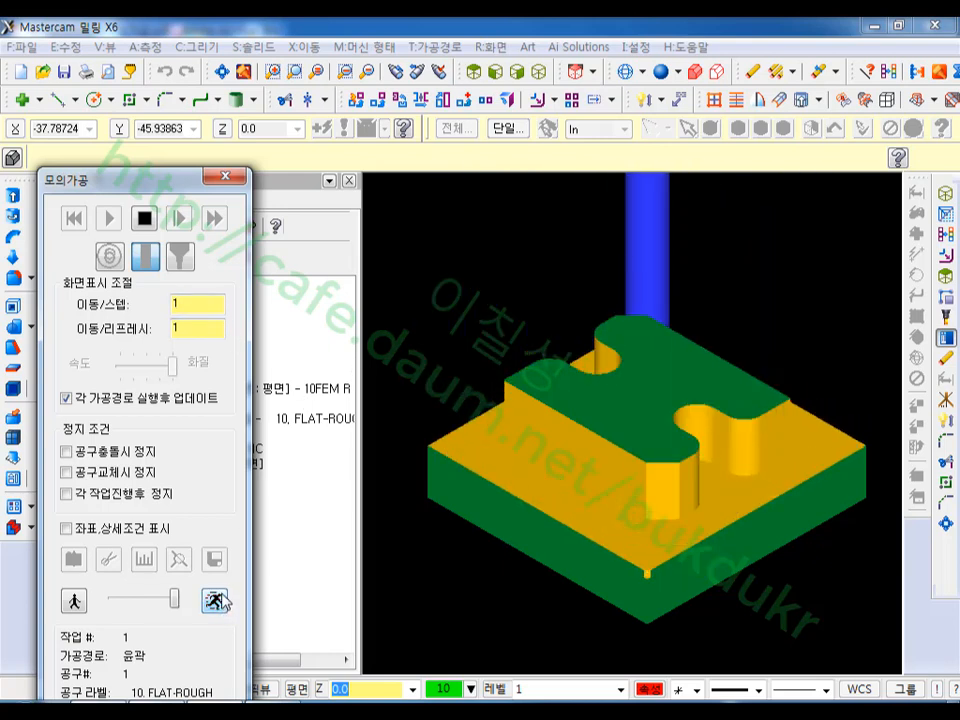
{"action": "left_click", "coordinate": [225, 177]}
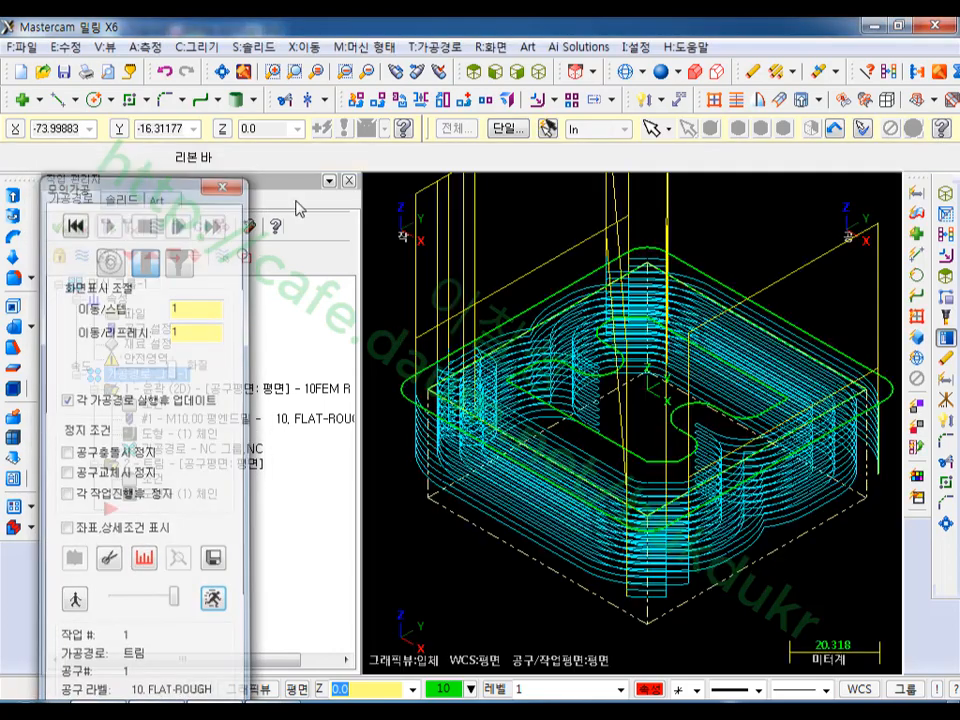
- Check the part in Top and Isometric views and review the contour parameters unchanged
{"action": "left_click", "coordinate": [474, 71]}
{"action": "scroll", "coordinate": [655, 418], "scroll_direction": "down", "scroll_amount": 1}
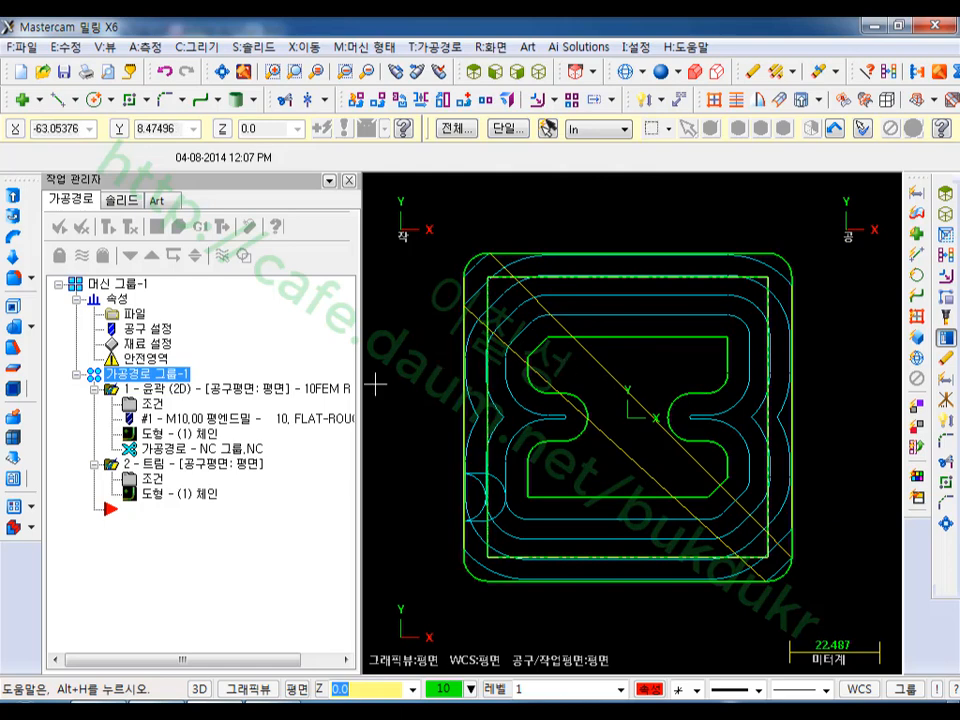
{"action": "scroll", "coordinate": [611, 334], "scroll_direction": "down", "scroll_amount": 1}
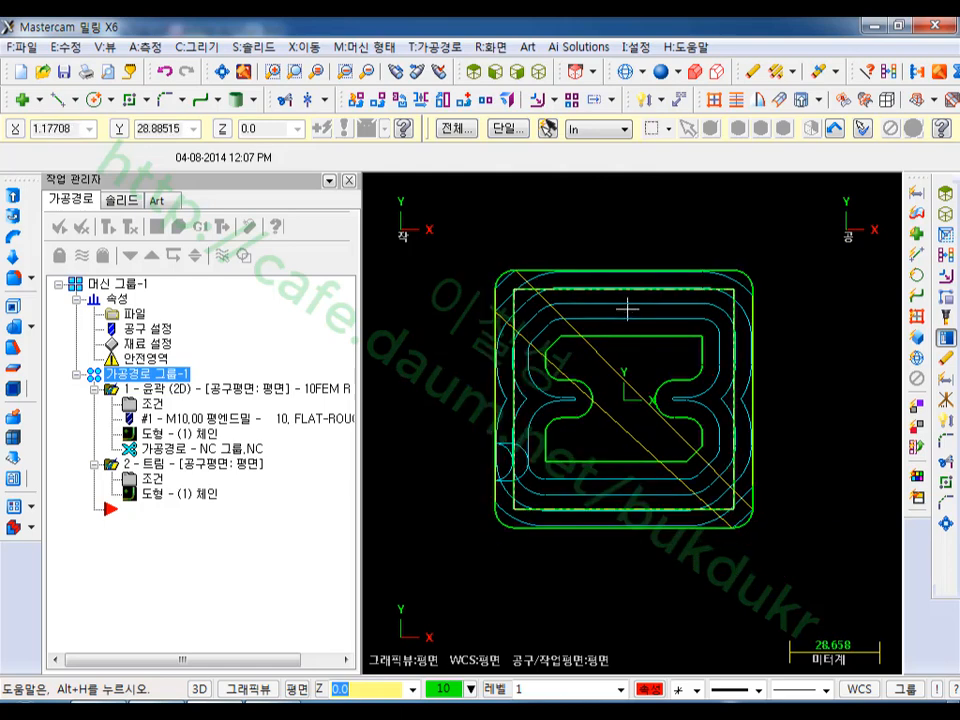
{"action": "left_click", "coordinate": [538, 71]}
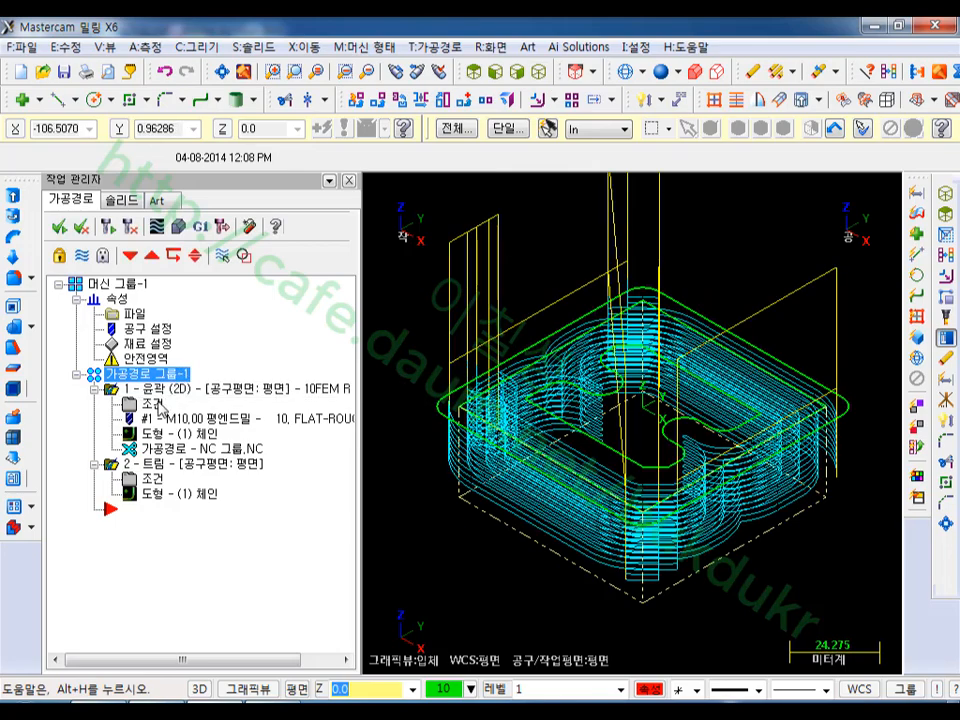
{"action": "left_click", "coordinate": [150, 403]}
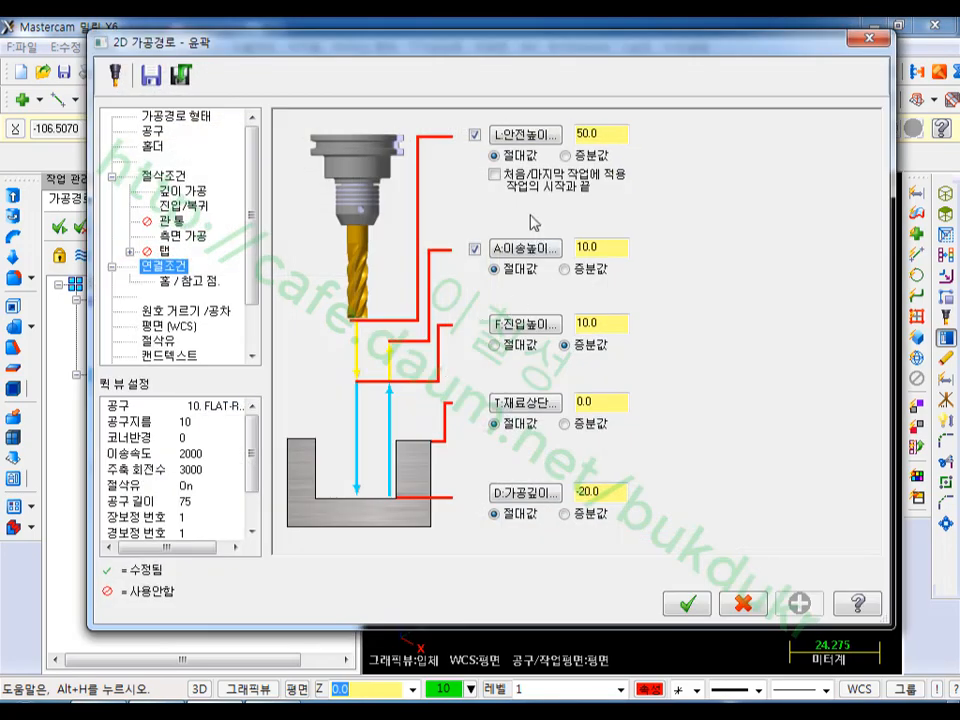
{"action": "left_click", "coordinate": [760, 608]}
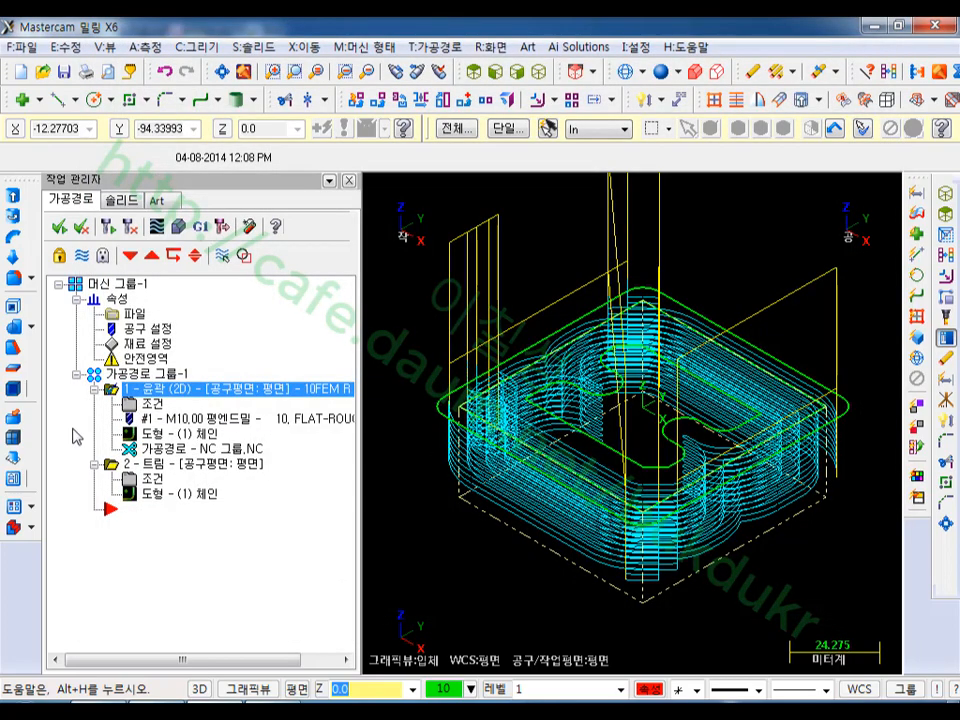
- Post the selected toolpath group to write the 'NC 그룹.NC' program
{"action": "left_click", "coordinate": [147, 373]}
{"action": "left_click", "coordinate": [200, 226]}
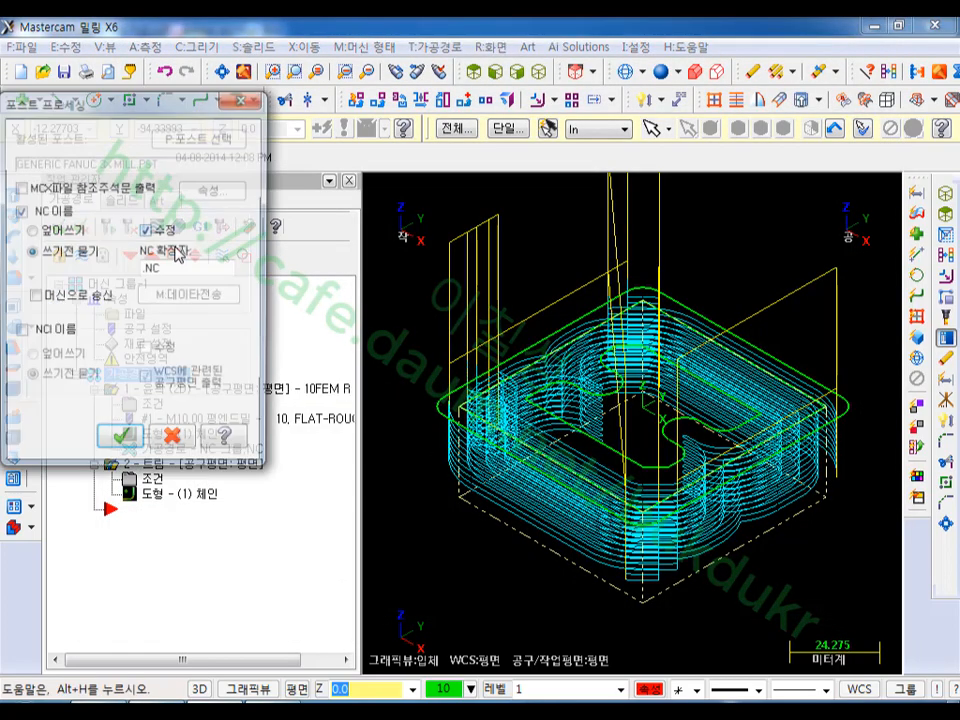
{"action": "left_click", "coordinate": [122, 436]}
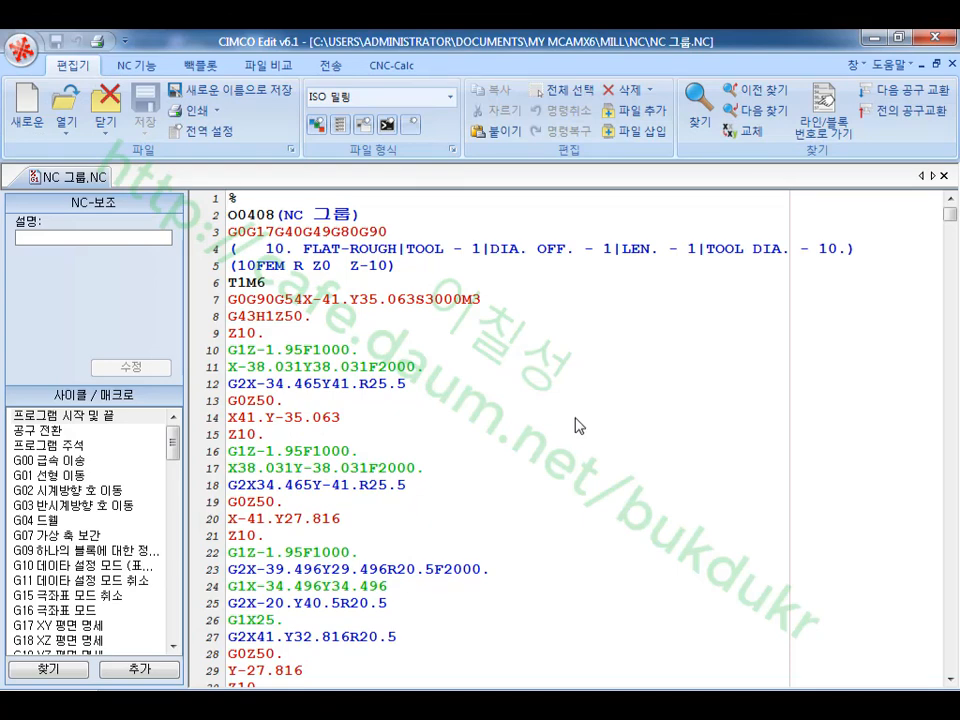
- Backplot 'NC 그룹.NC' in a low side view and play it at full speed
{"action": "left_click", "coordinate": [200, 66]}
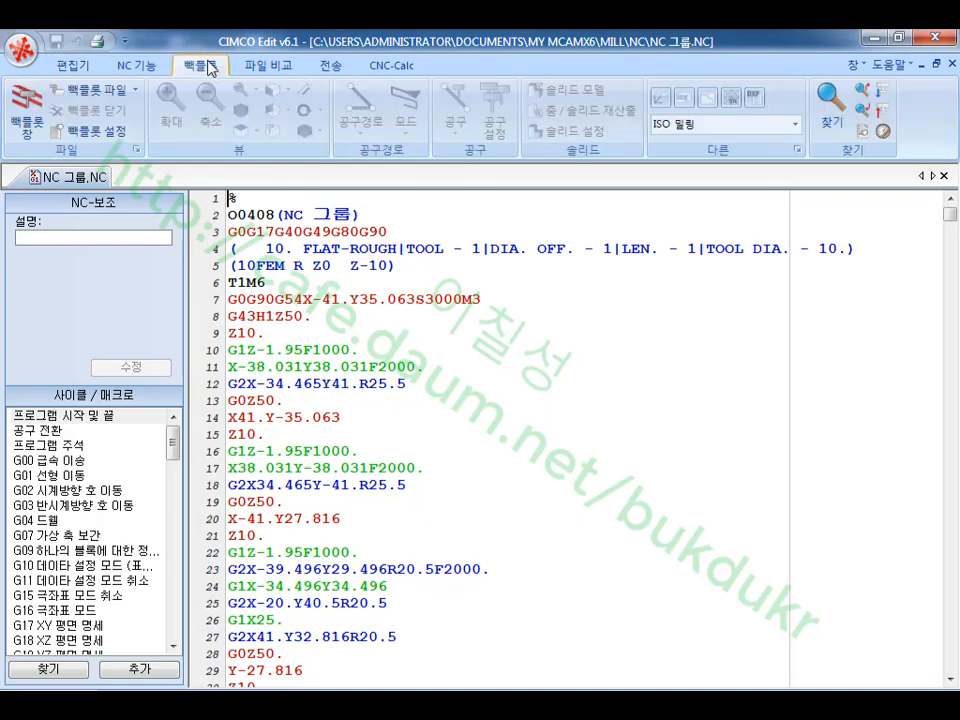
{"action": "left_click", "coordinate": [27, 108]}
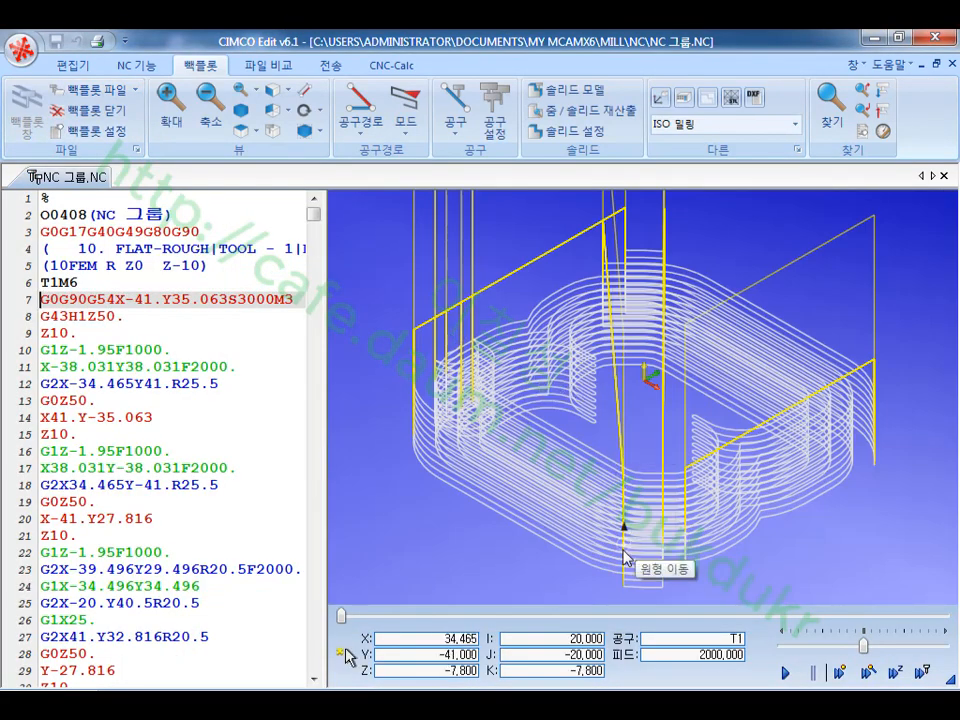
{"action": "left_click_drag", "start_coordinate": [621, 529], "coordinate": [630, 475]}
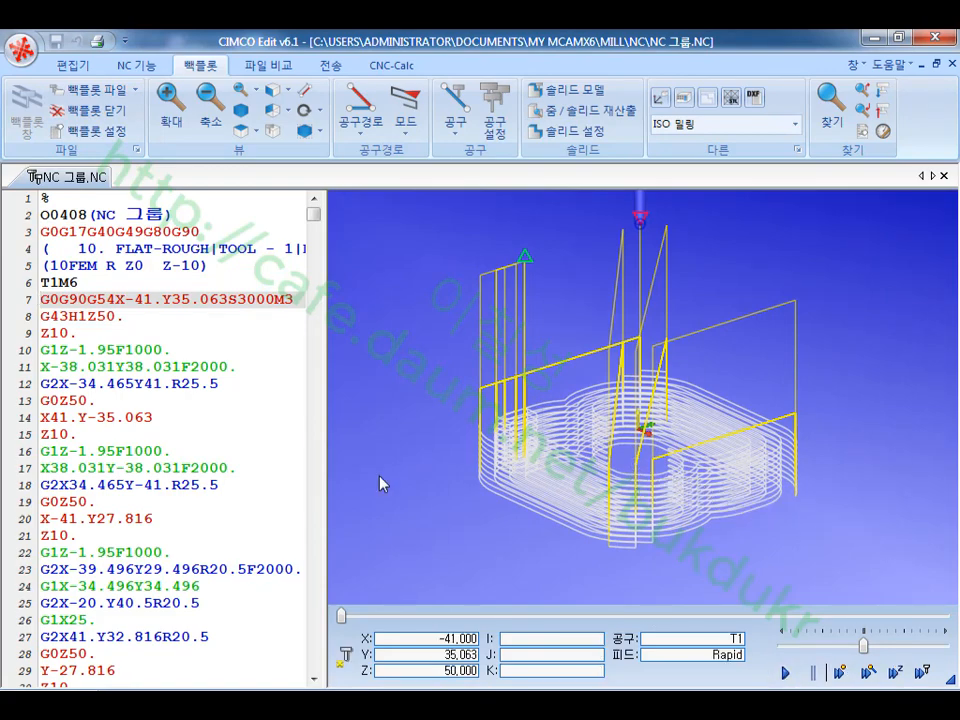
{"action": "left_click", "coordinate": [785, 678]}
{"action": "left_click", "coordinate": [889, 643]}
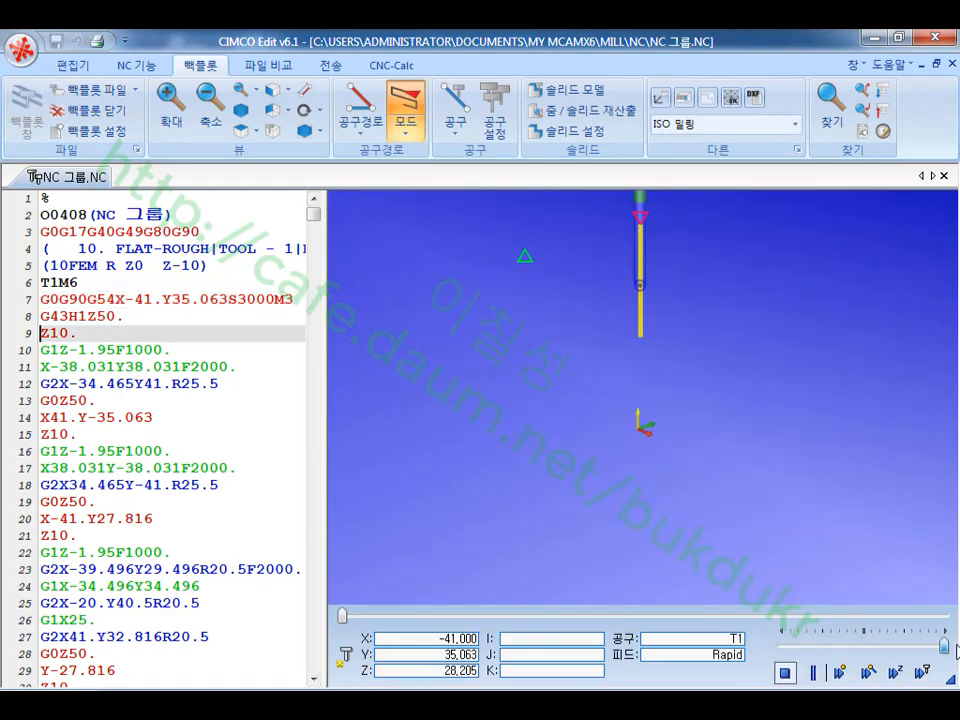
{"action": "left_click_drag", "start_coordinate": [903, 645], "coordinate": [958, 650]}
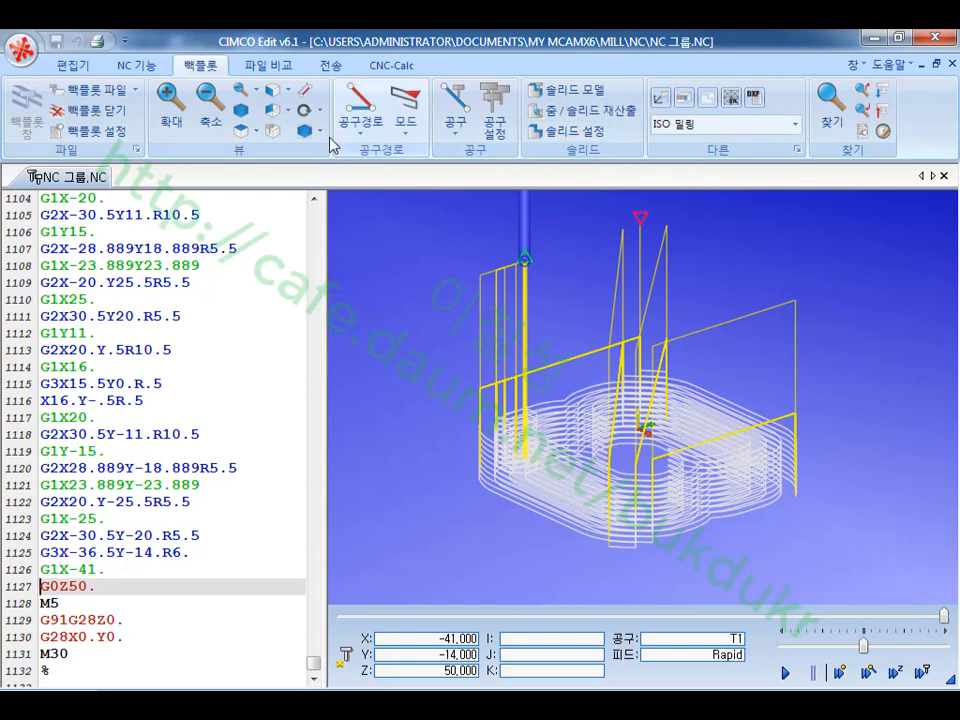
- Look at the backplotted toolpath from Front and Top, then close CIMCO Edit
{"action": "left_click", "coordinate": [272, 92]}
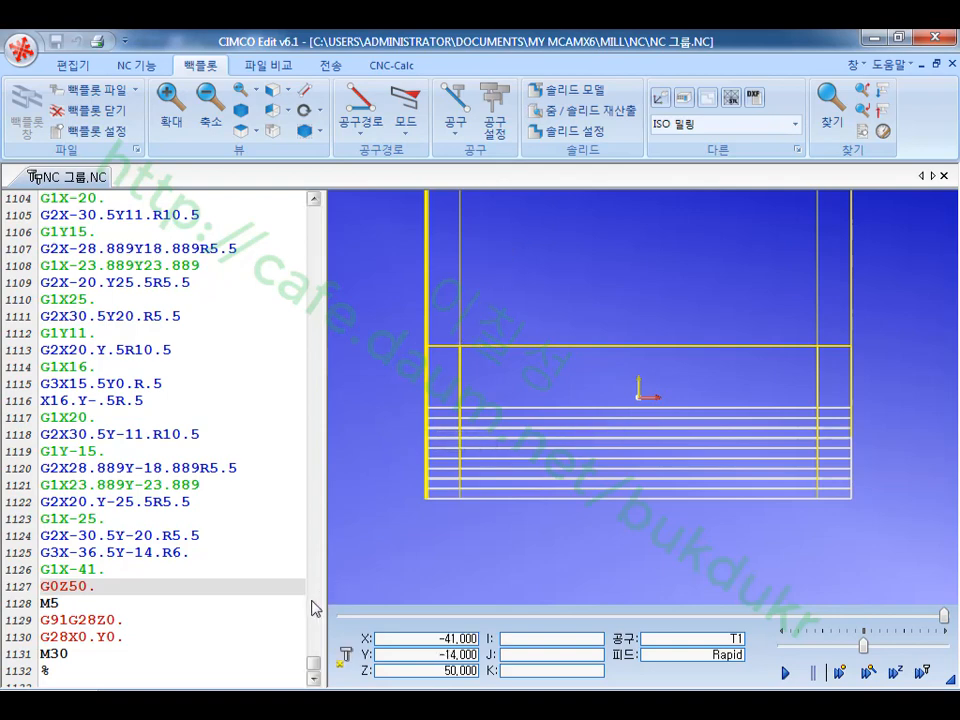
{"action": "left_click", "coordinate": [242, 131]}
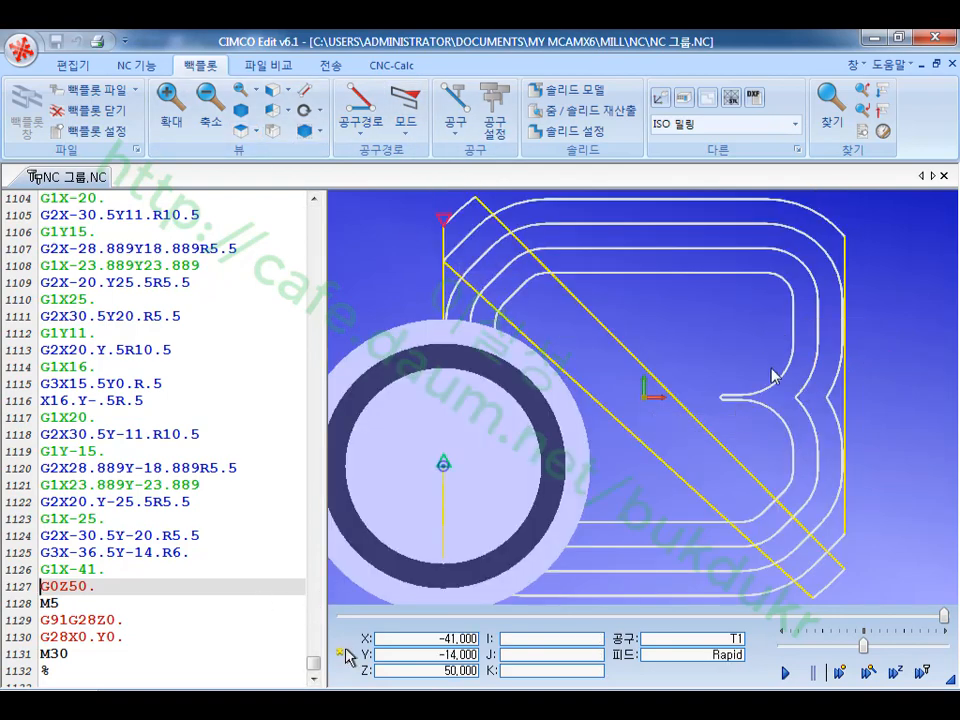
{"action": "left_click", "coordinate": [944, 47]}
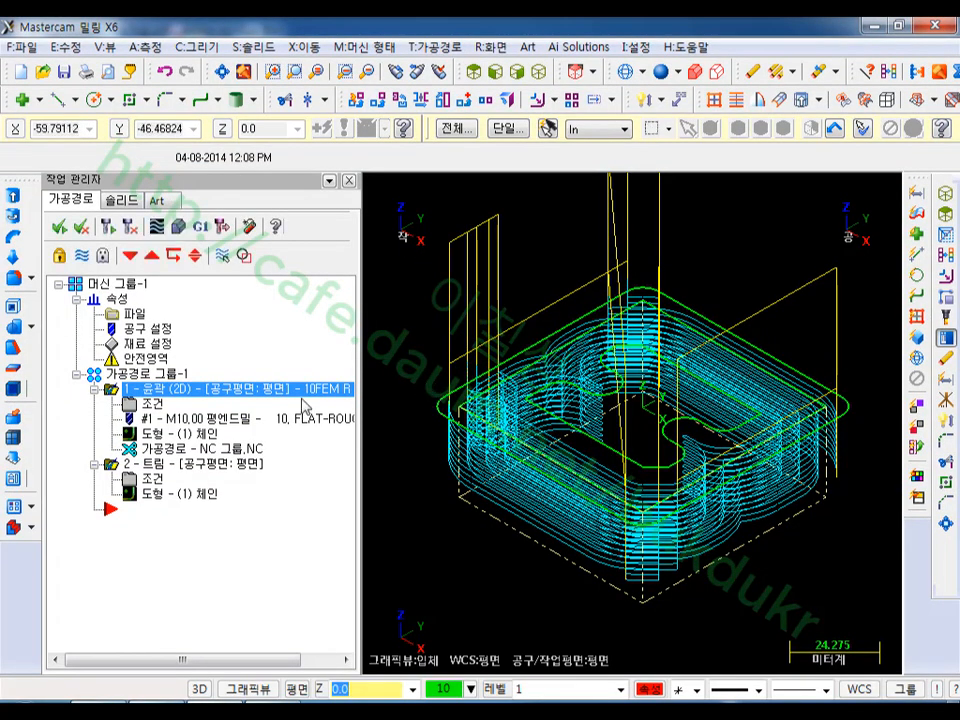
{"action": "left_click", "coordinate": [150, 405]}
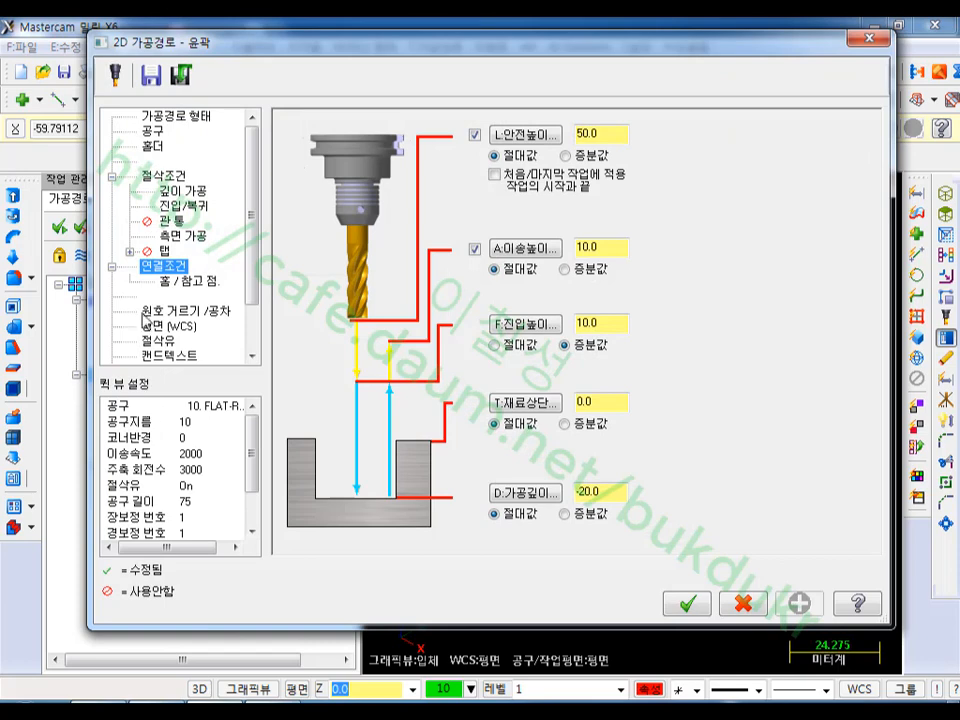
{"action": "left_click", "coordinate": [188, 191]}
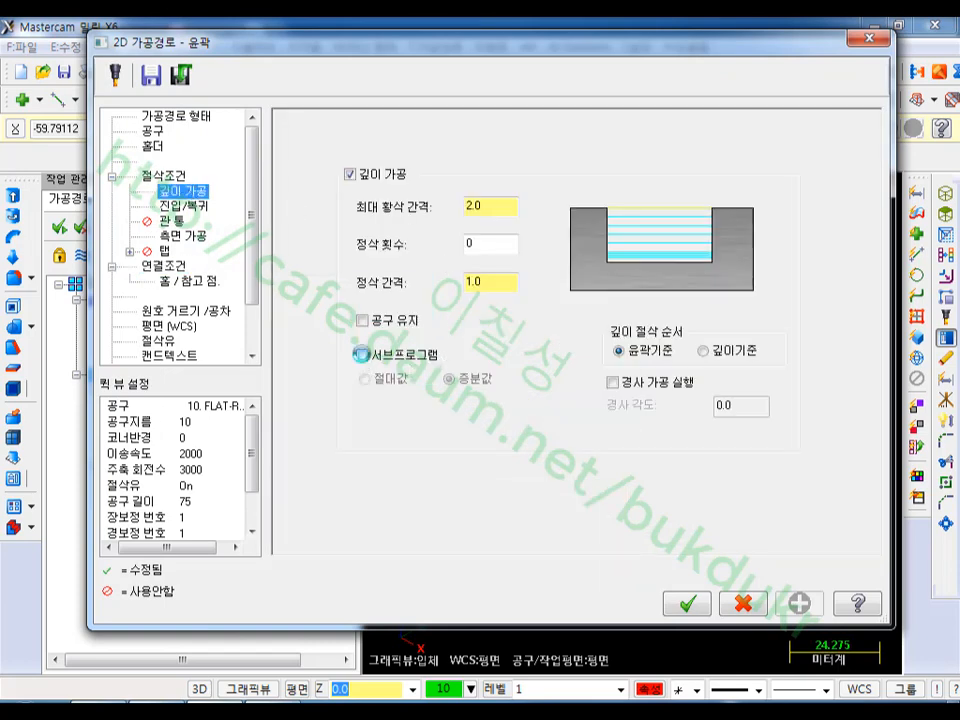
{"action": "left_click", "coordinate": [362, 354]}
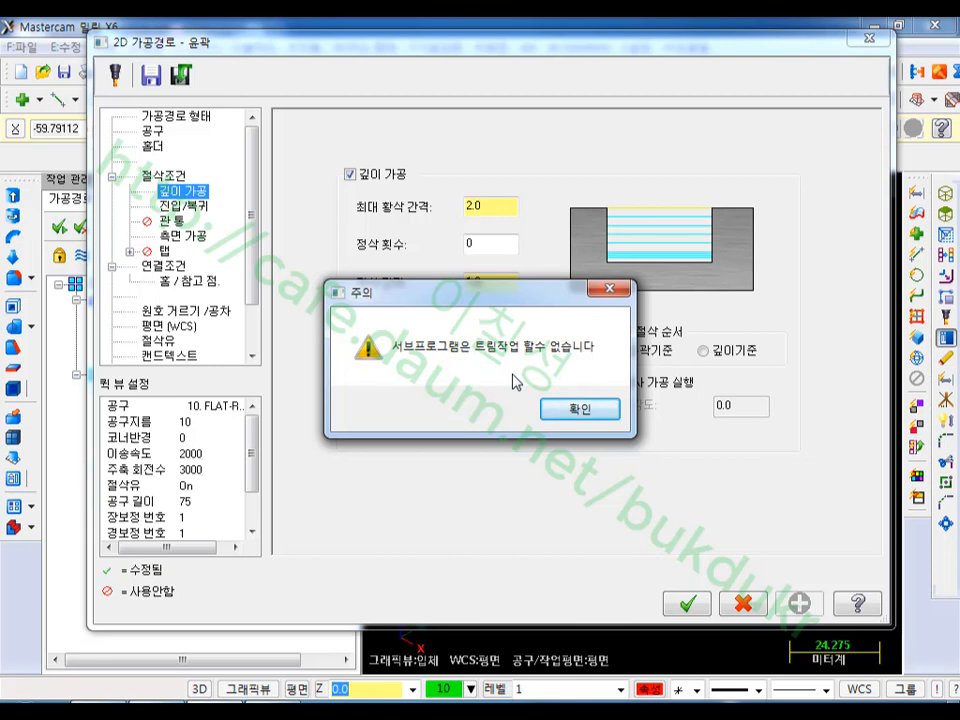
{"action": "left_click", "coordinate": [610, 291]}
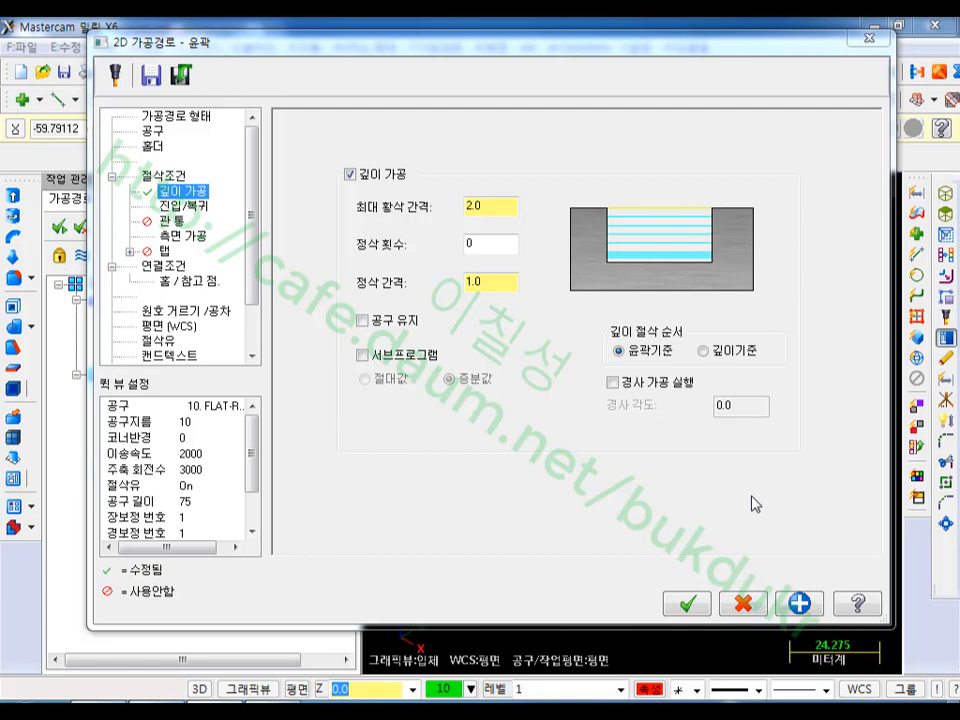
{"action": "left_click", "coordinate": [754, 605]}
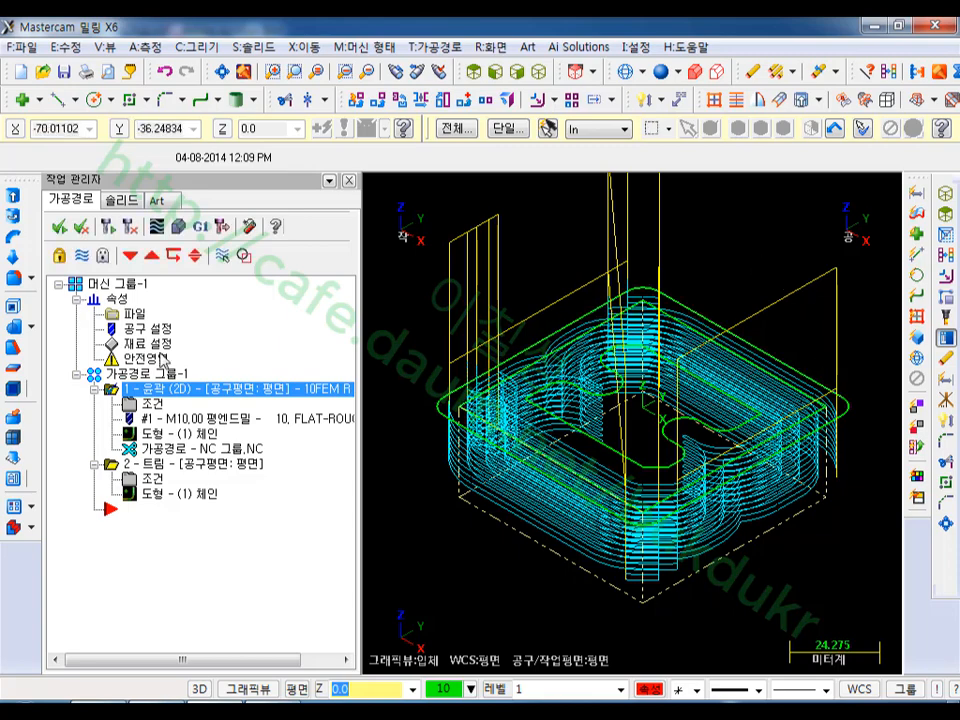
- Disable depth cuts and change the contour's linking Depth from -20.0 to -2
{"action": "double_click", "coordinate": [128, 402]}
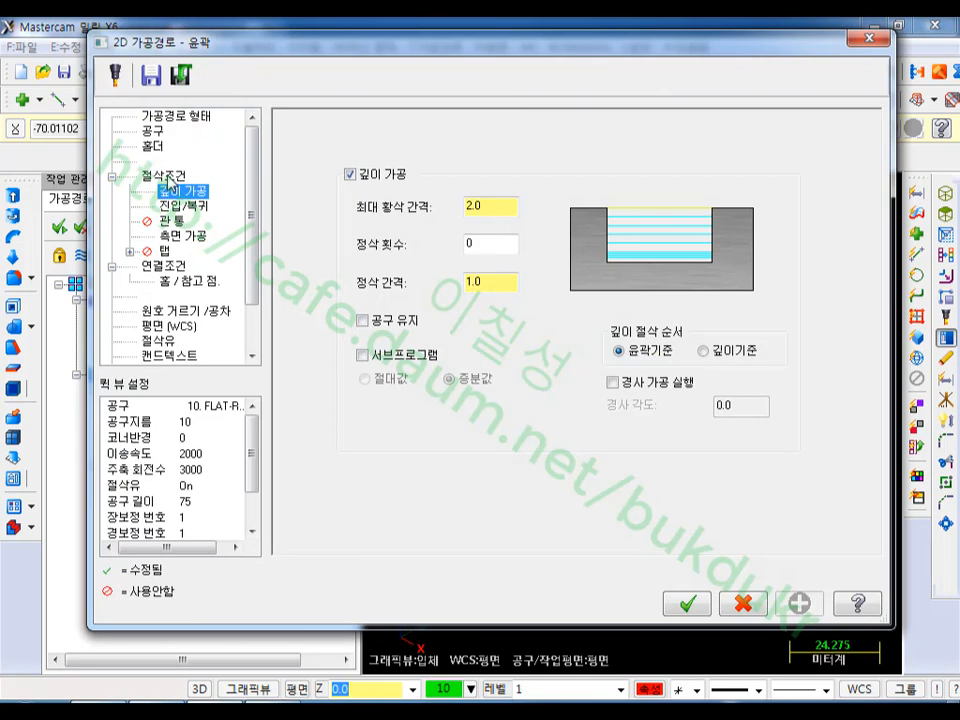
{"action": "left_click", "coordinate": [352, 176]}
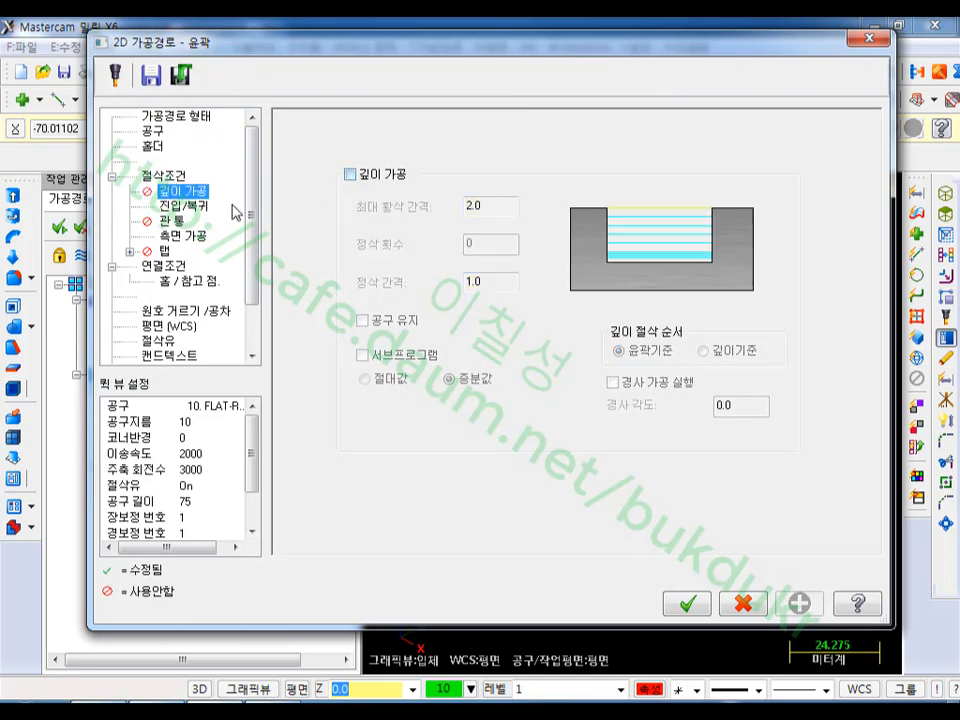
{"action": "left_click", "coordinate": [163, 266]}
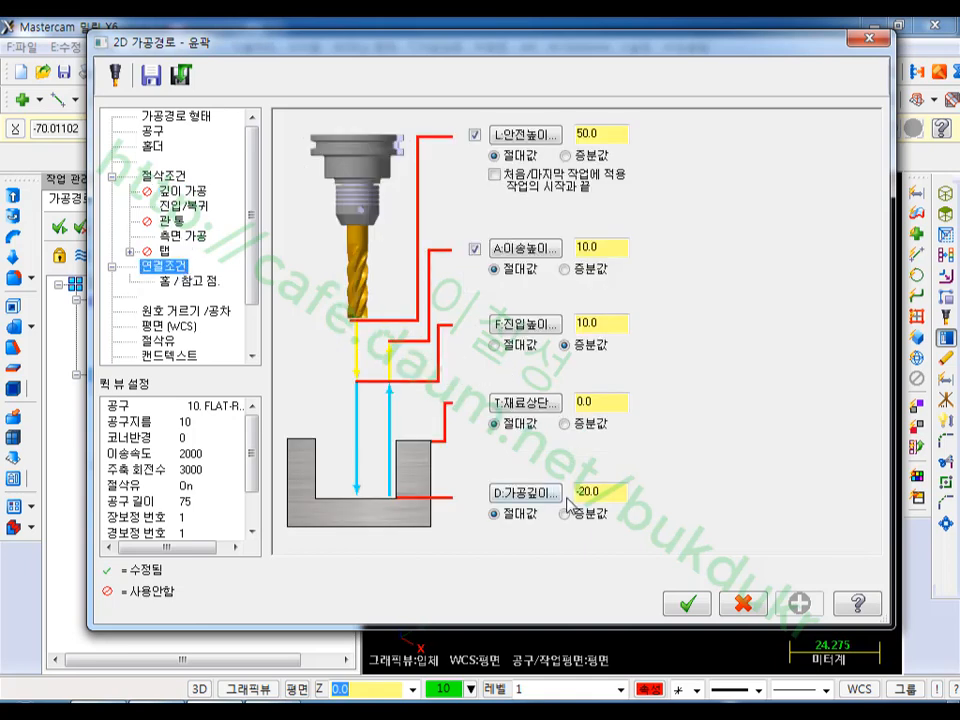
{"action": "left_click_drag", "start_coordinate": [614, 489], "coordinate": [550, 500]}
{"action": "type", "text": "-2"}
{"action": "left_click", "coordinate": [684, 605]}
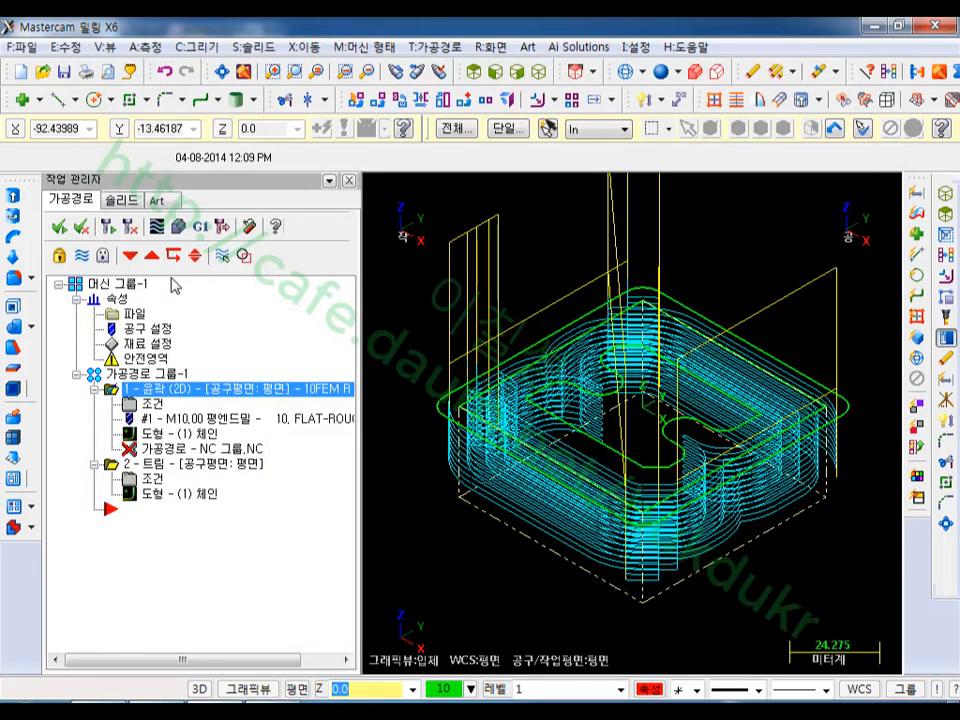
- Regenerate the dirty contour toolpath and verify the shallow trimmed pass on the stock
{"action": "left_click", "coordinate": [107, 228]}
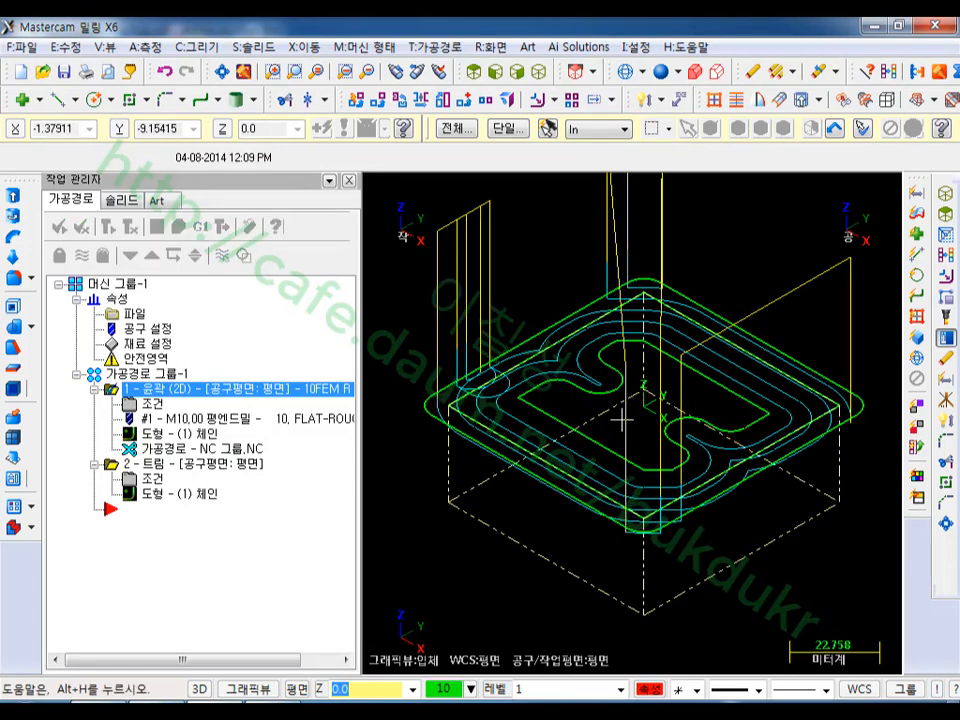
{"action": "mouse_move", "coordinate": [702, 396]}
{"action": "middle_mouse_down"}
{"action": "mouse_move", "coordinate": [681, 356]}
{"action": "mouse_move", "coordinate": [702, 406]}
{"action": "middle_mouse_up"}
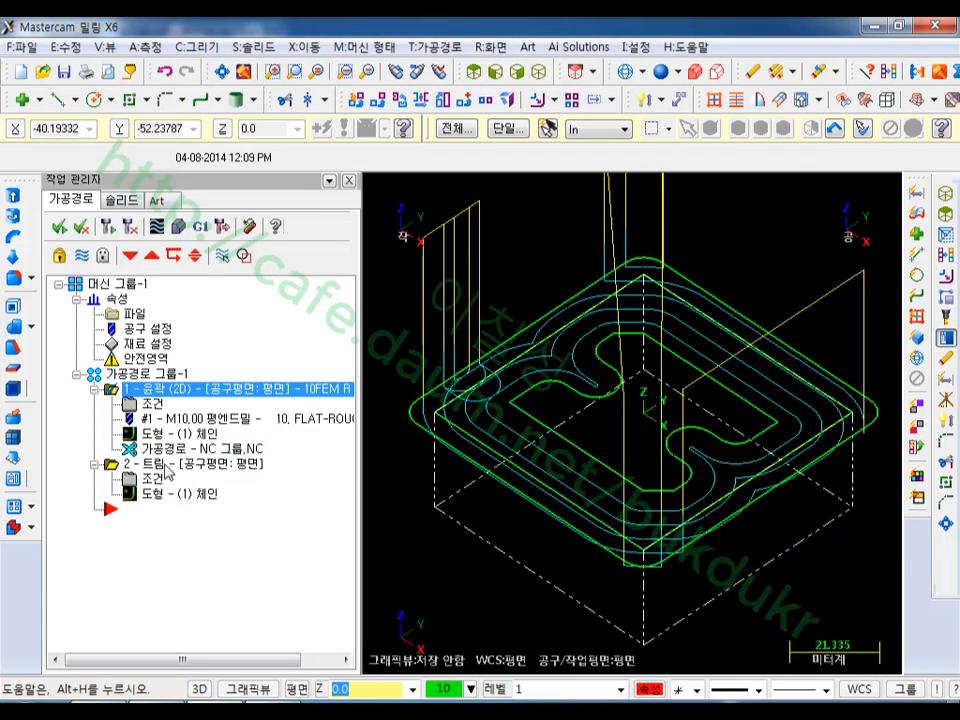
{"action": "left_click", "coordinate": [178, 226]}
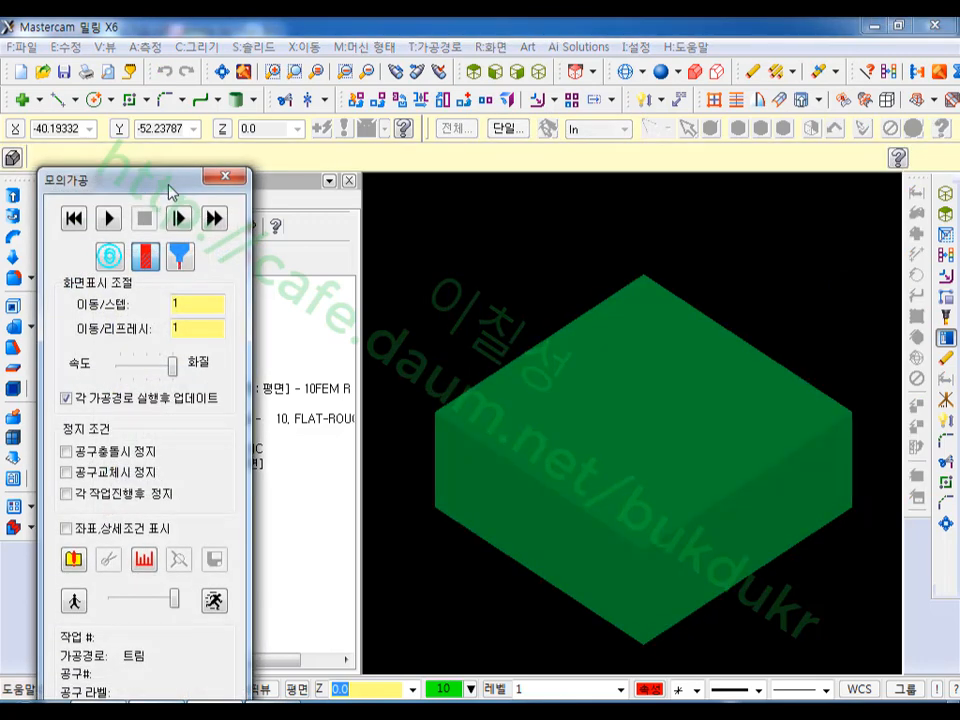
{"action": "left_click", "coordinate": [110, 219]}
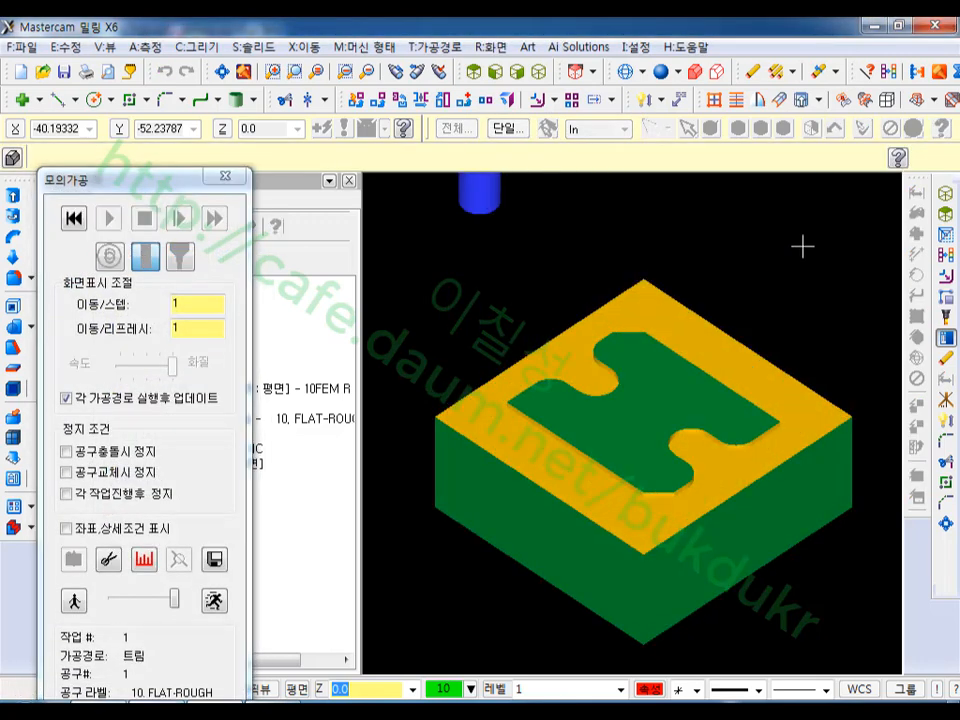
{"action": "scroll", "coordinate": [643, 456], "scroll_direction": "up", "scroll_amount": 2}
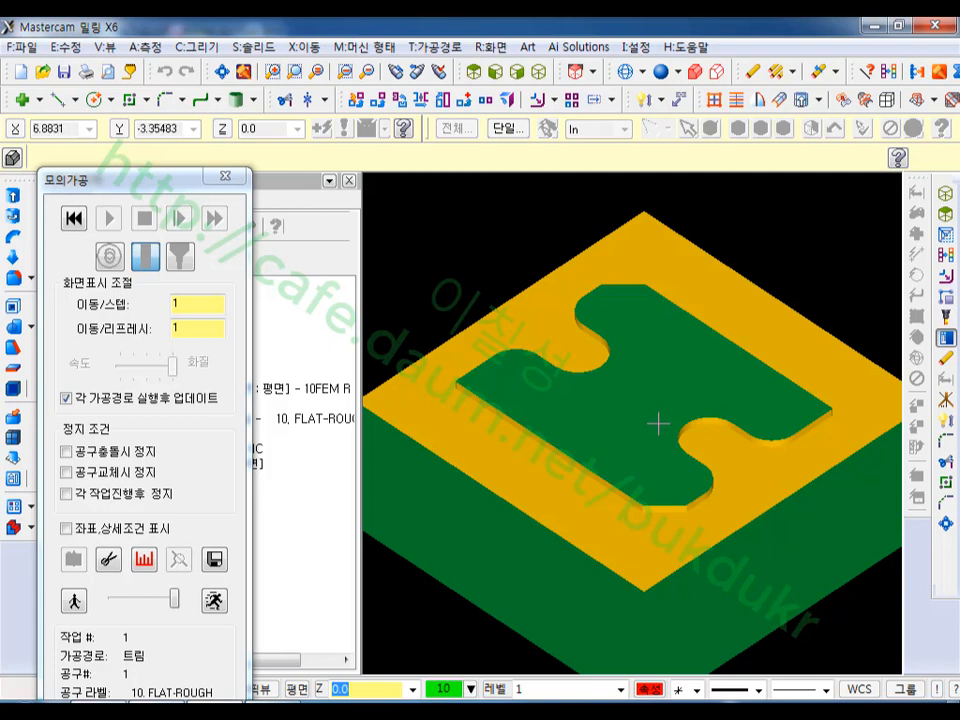
{"action": "scroll", "coordinate": [660, 392], "scroll_direction": "down", "scroll_amount": 1}
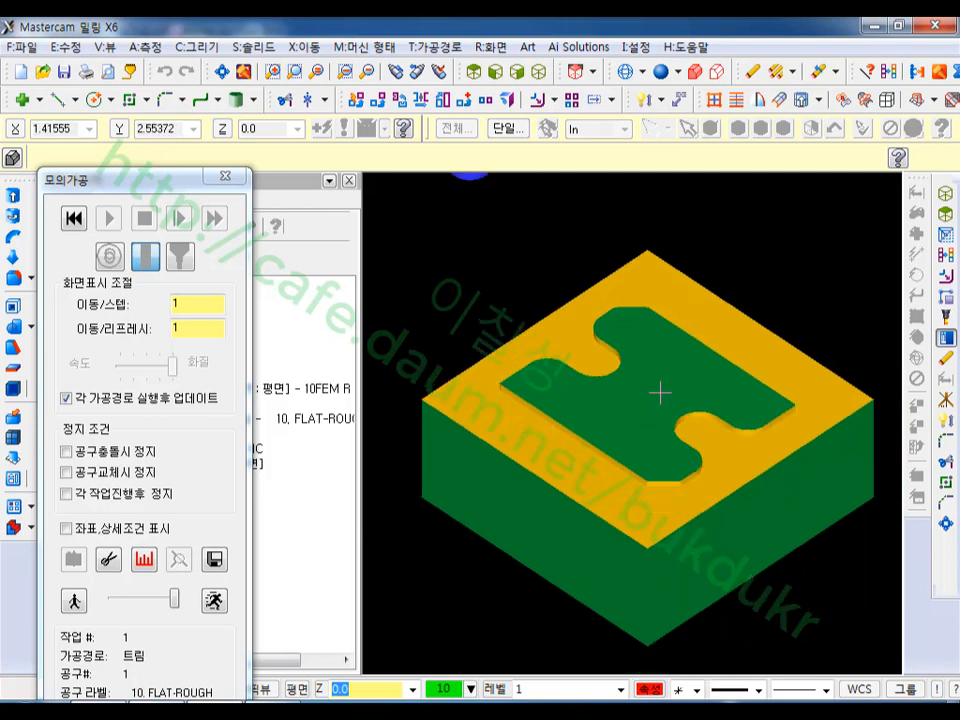
{"action": "scroll", "coordinate": [752, 478], "scroll_direction": "up", "scroll_amount": 1}
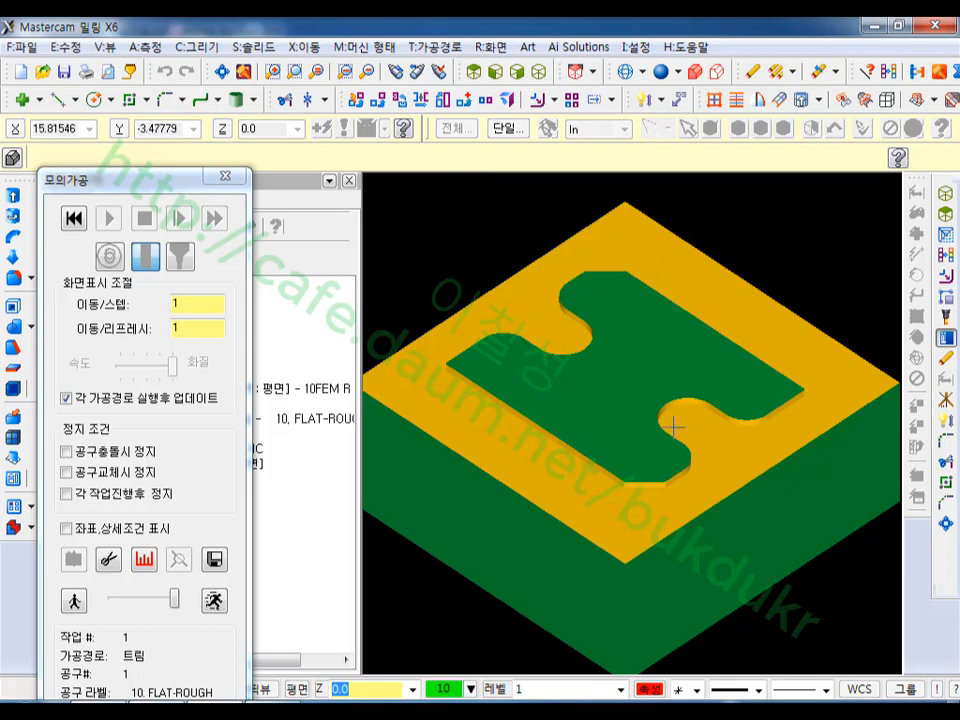
{"action": "scroll", "coordinate": [673, 426], "scroll_direction": "down", "scroll_amount": 2}
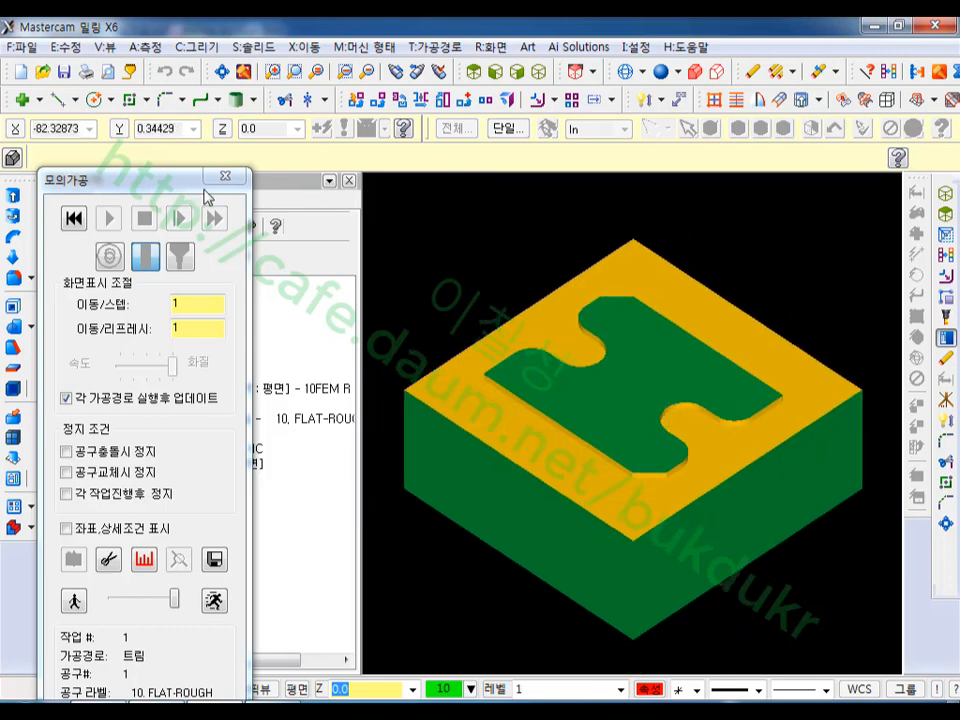
- Close Verify and re-post to regenerate 'NC 그룹.NC' with Z-1.5 cutting passes
{"action": "left_click_drag", "start_coordinate": [180, 186], "coordinate": [208, 99]}
{"action": "left_click", "coordinate": [175, 664]}
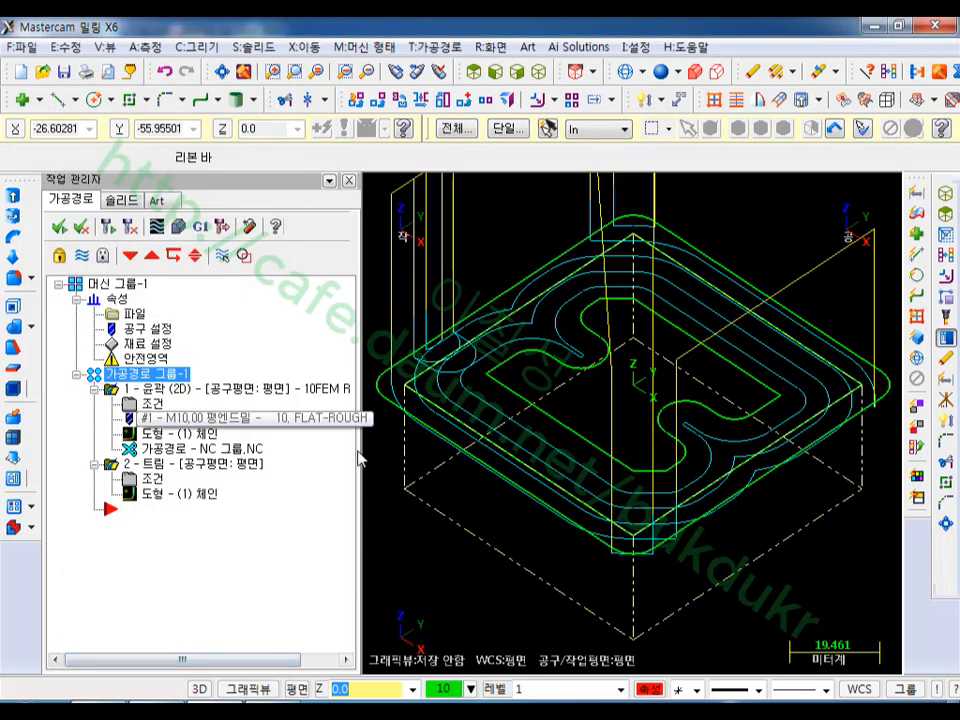
{"action": "left_click", "coordinate": [200, 226]}
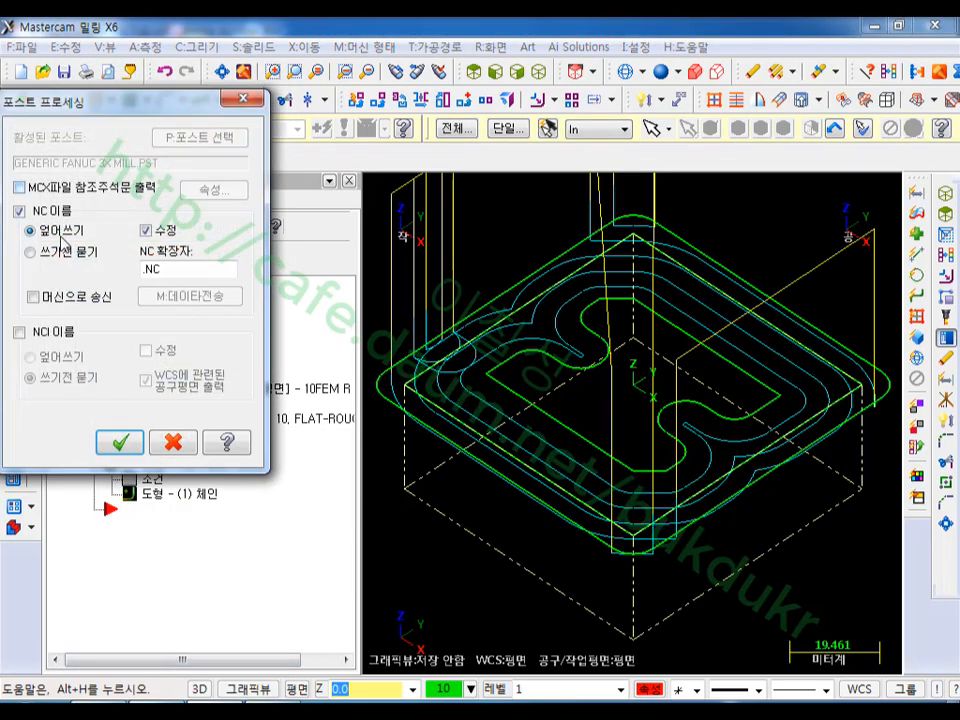
{"action": "left_click", "coordinate": [124, 440]}
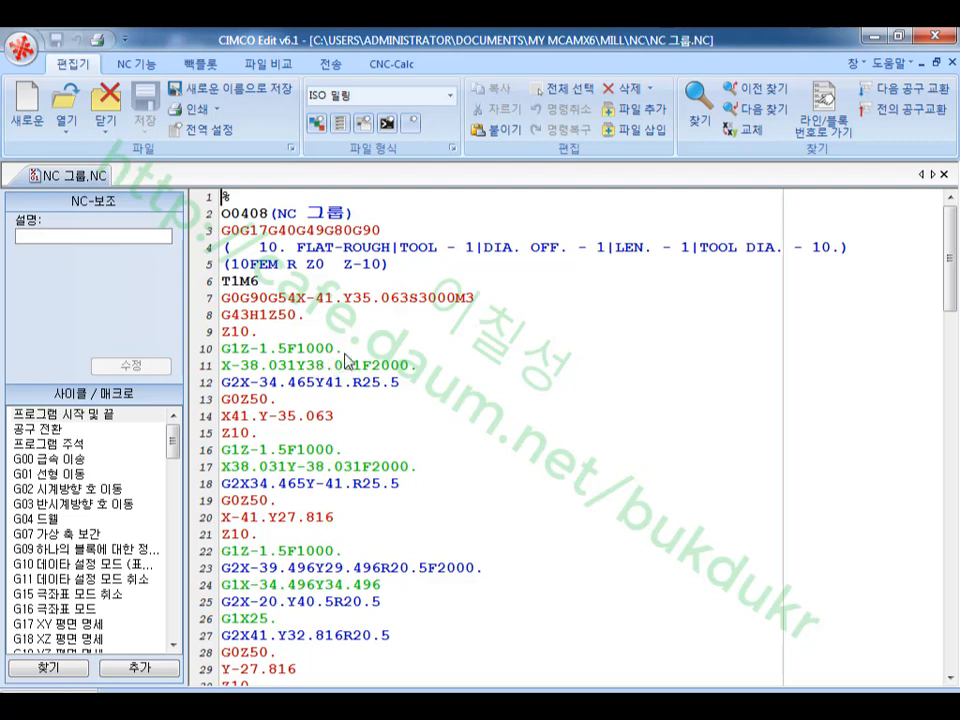
- Inspect the first pass, lines 10–15, from the G1Z-1.5F1000. plunge through the arc
{"action": "left_click", "coordinate": [284, 352]}
{"action": "left_click", "coordinate": [467, 390]}
{"action": "left_click", "coordinate": [362, 349]}
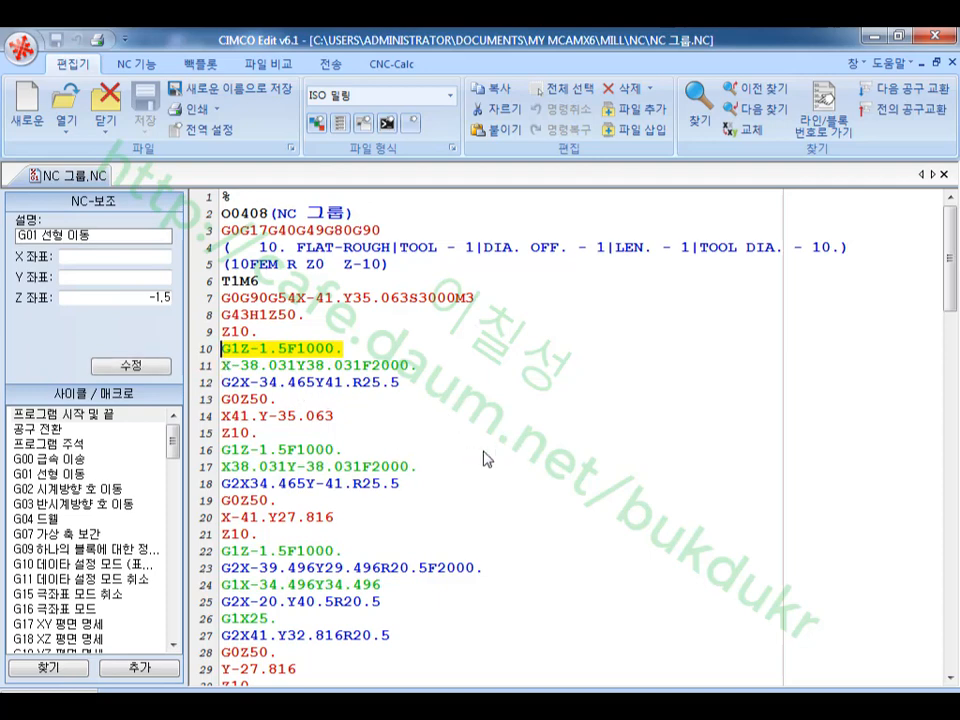
{"action": "left_click", "coordinate": [516, 438]}
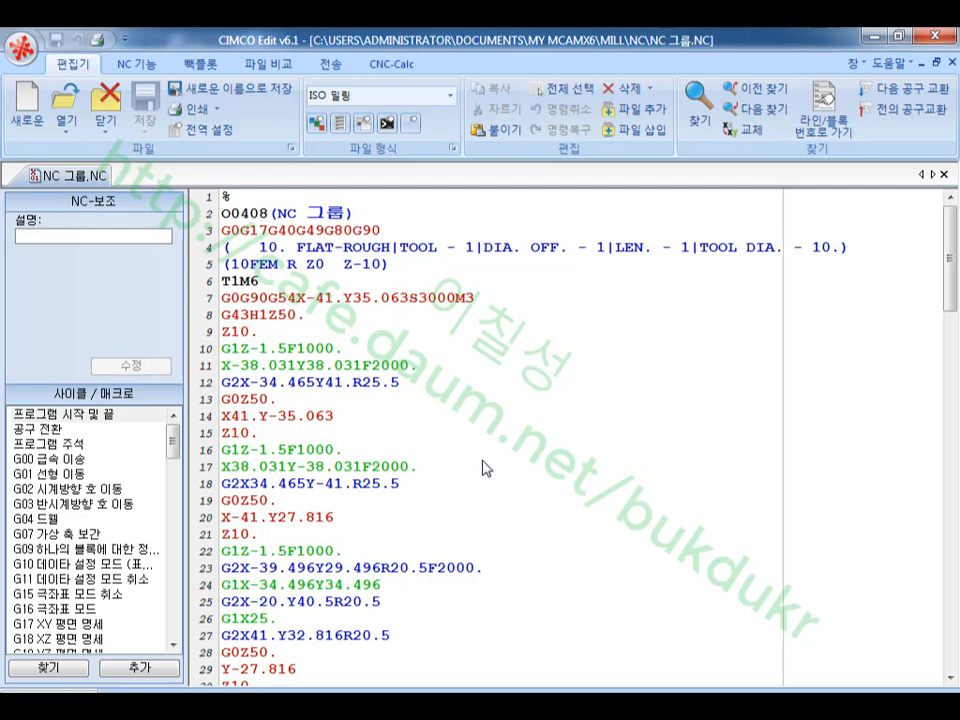
{"action": "left_click", "coordinate": [525, 388]}
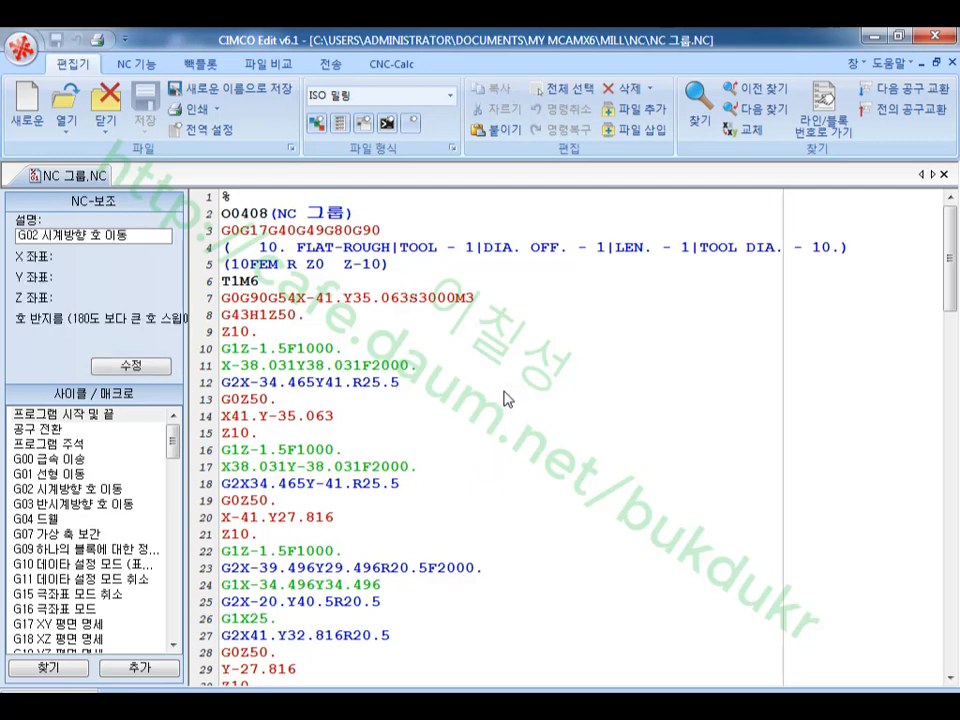
{"action": "left_click", "coordinate": [381, 339]}
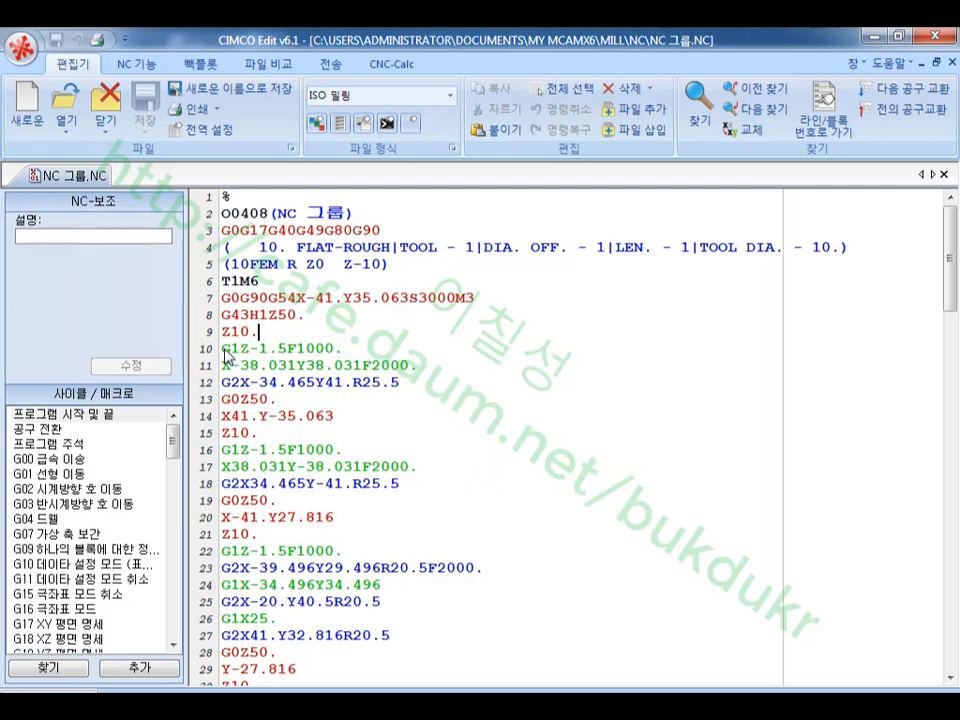
- Select the cutting moves from line 10 down to the final G0Z50. retract
{"action": "left_click", "coordinate": [224, 352]}
{"action": "left_click_drag", "start_coordinate": [224, 352], "coordinate": [452, 600]}
{"action": "left_click_drag", "start_coordinate": [951, 235], "coordinate": [955, 608]}
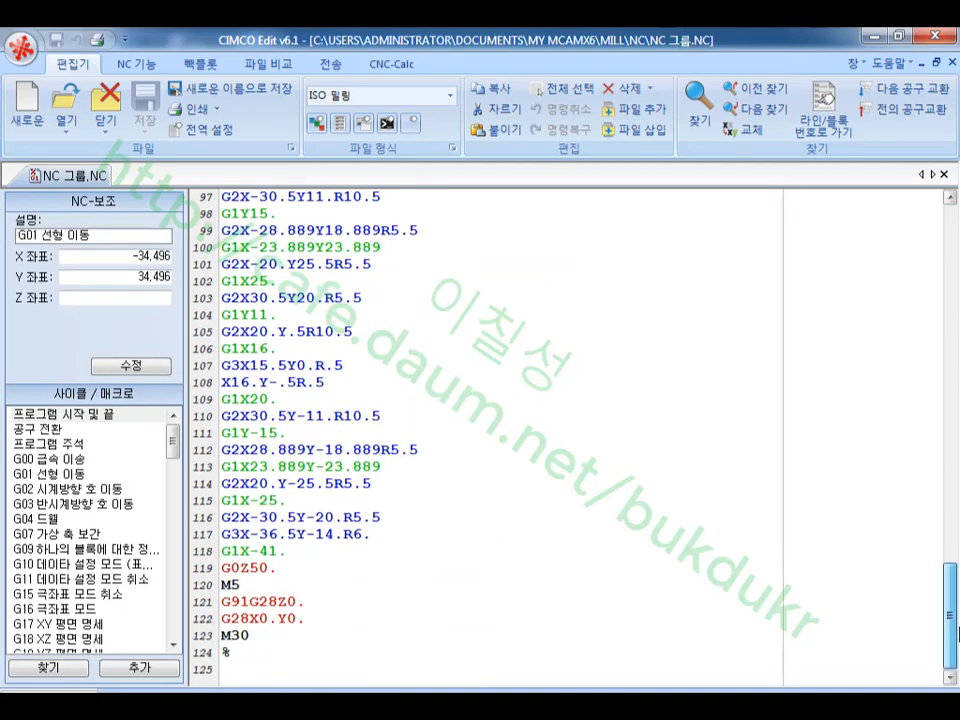
{"action": "left_click", "coordinate": [295, 575], "text": "shift"}
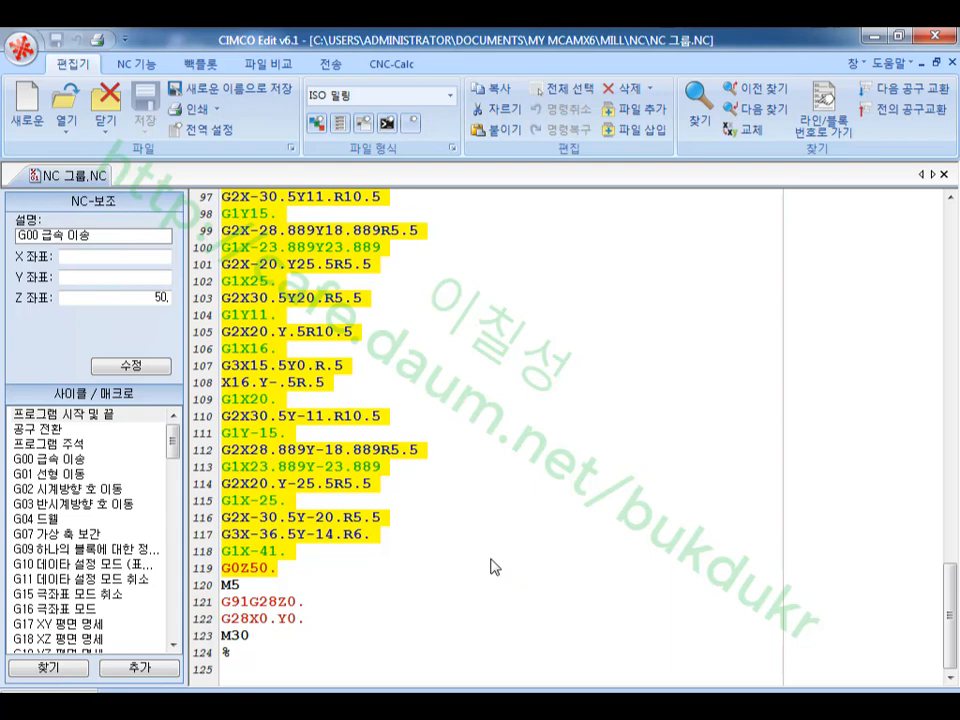
- Remove the selected moves and add an O0508 (0408 SUB PRO) header after M30
{"action": "key", "text": "Delete"}
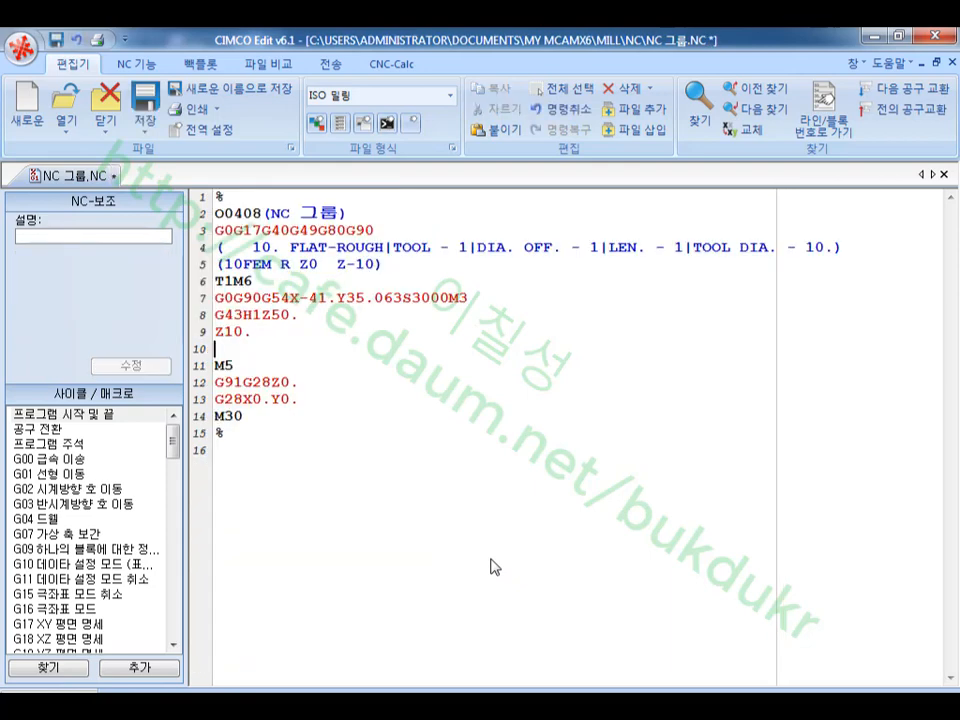
{"action": "left_click", "coordinate": [252, 420]}
{"action": "key", "text": "Return"}
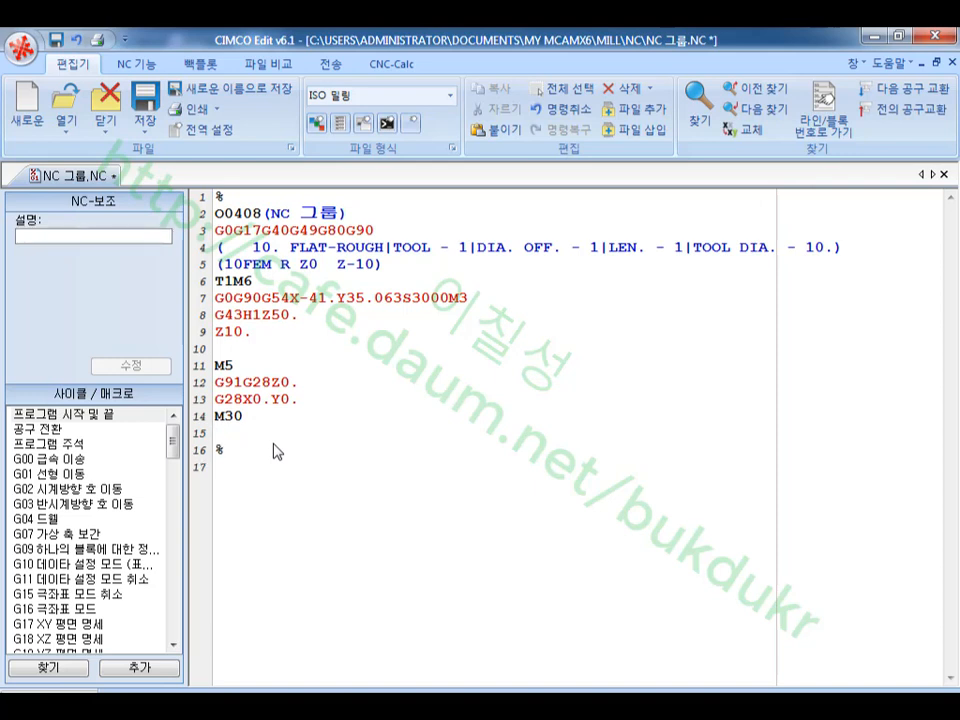
{"action": "type", "text": "O0408"}
{"action": "key", "text": "Left"}
{"action": "key", "text": "BackSpace"}
{"action": "type", "text": "5"}
{"action": "left_click", "coordinate": [275, 434]}
{"action": "type", "text": "(0408  SU"}
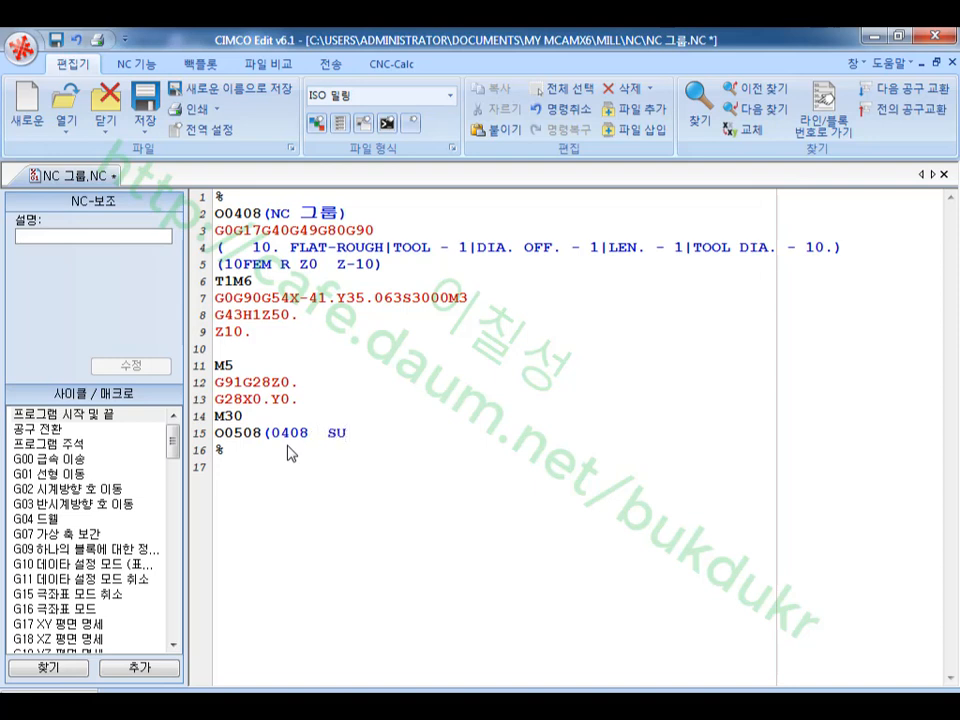
{"action": "type", "text": "B PRO"}
- Relabel the line 2 program comment as 0508 MAIN PRO
{"action": "left_click", "coordinate": [308, 433]}
{"action": "left_click_drag", "start_coordinate": [308, 433], "coordinate": [271, 436]}
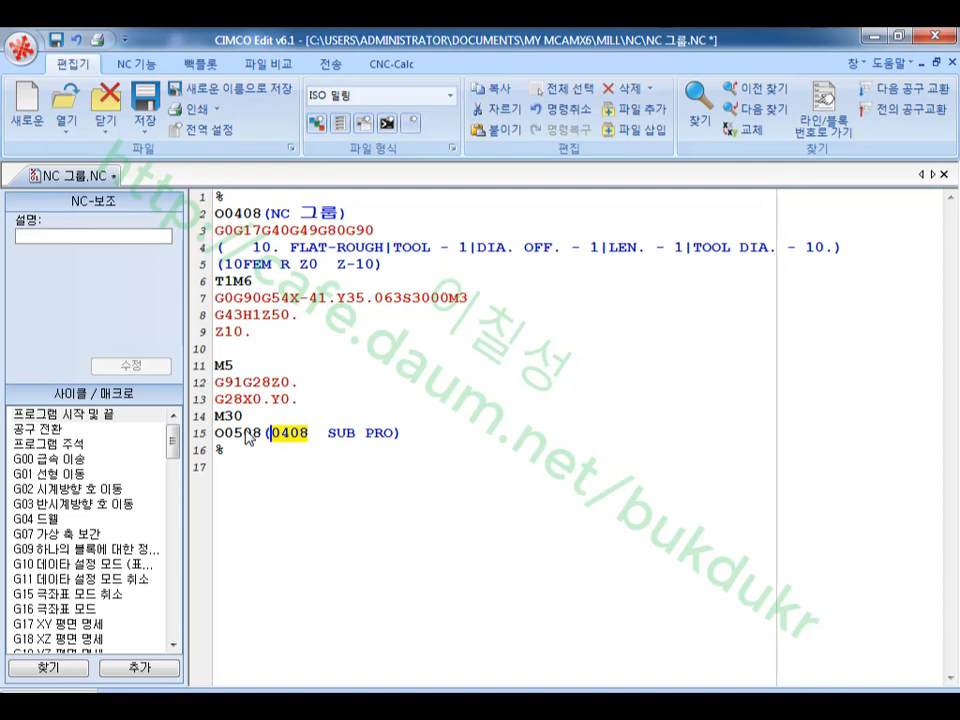
{"action": "left_click", "coordinate": [345, 213]}
{"action": "key", "text": "BackSpace"}
{"action": "key", "text": "BackSpace"}
{"action": "key", "text": "BackSpace"}
{"action": "key", "text": "BackSpace"}
{"action": "key", "text": "BackSpace"}
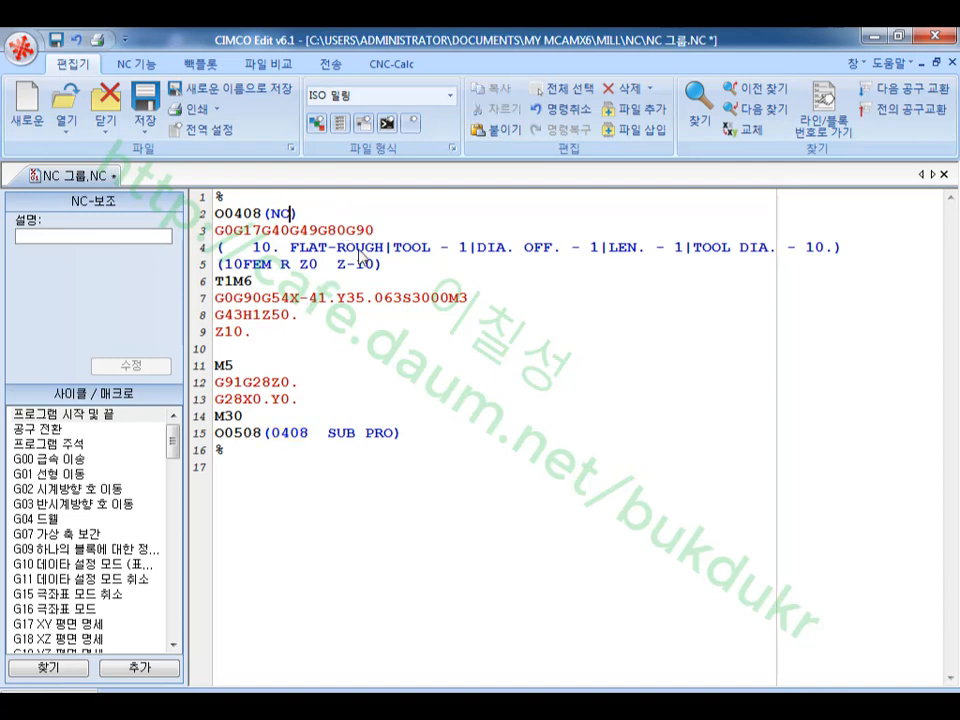
{"action": "type", "text": "0"}
{"action": "type", "text": "508"}
{"action": "type", "text": " MAIN "}
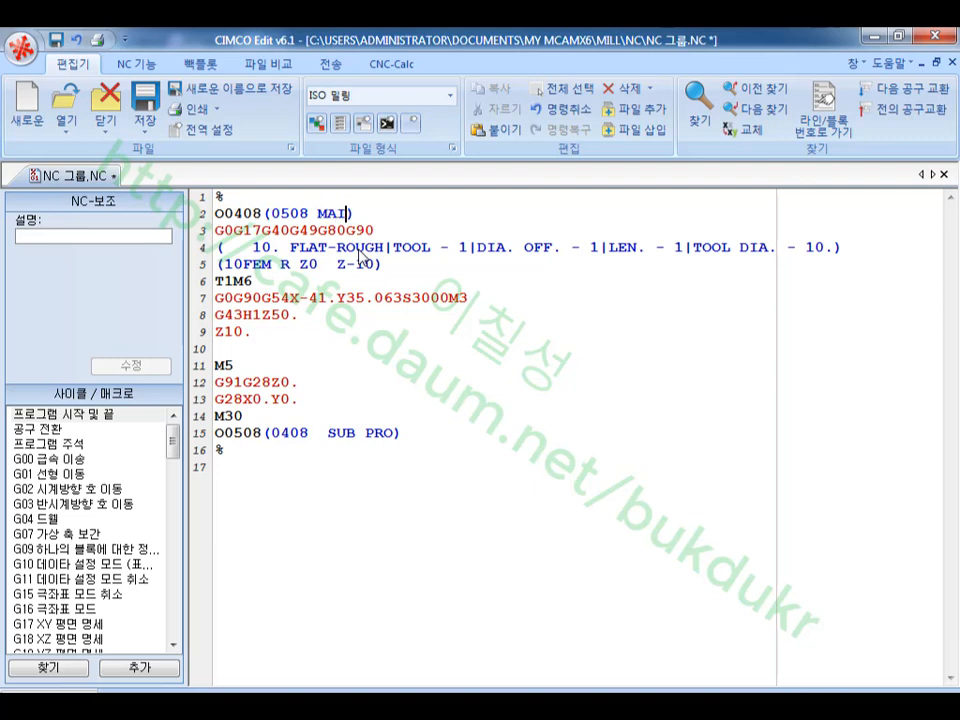
{"action": "type", "text": "PRO"}
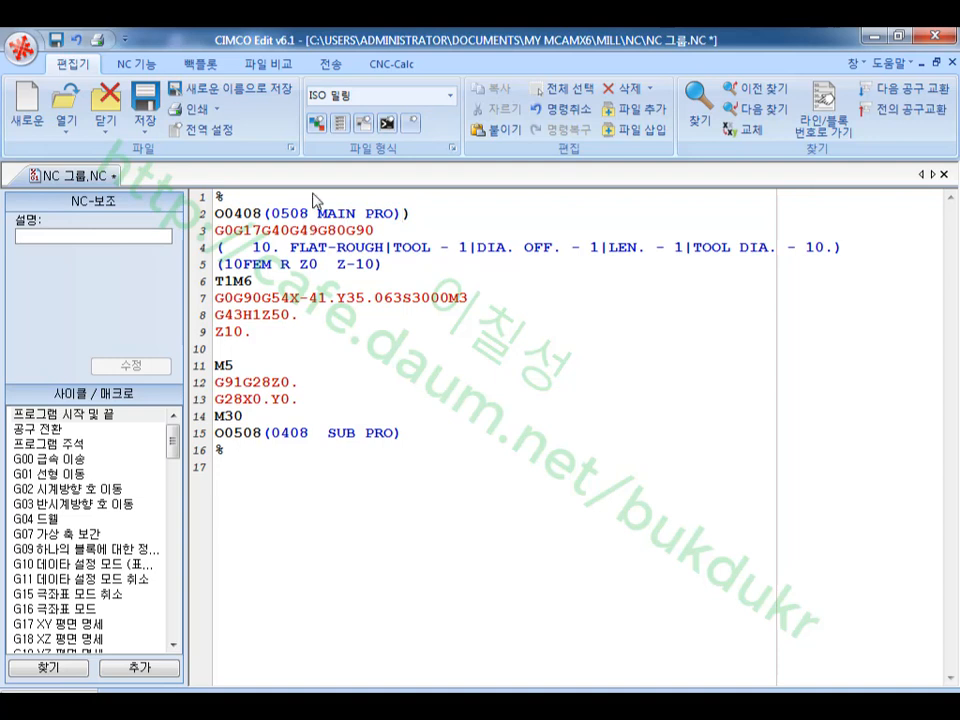
- Paste the cutting moves on a new line below the O0508 subprogram header
{"action": "left_click", "coordinate": [301, 434]}
{"action": "left_click", "coordinate": [355, 436]}
{"action": "left_click", "coordinate": [409, 440]}
{"action": "key", "text": "Return"}
{"action": "key", "text": "ctrl+v"}
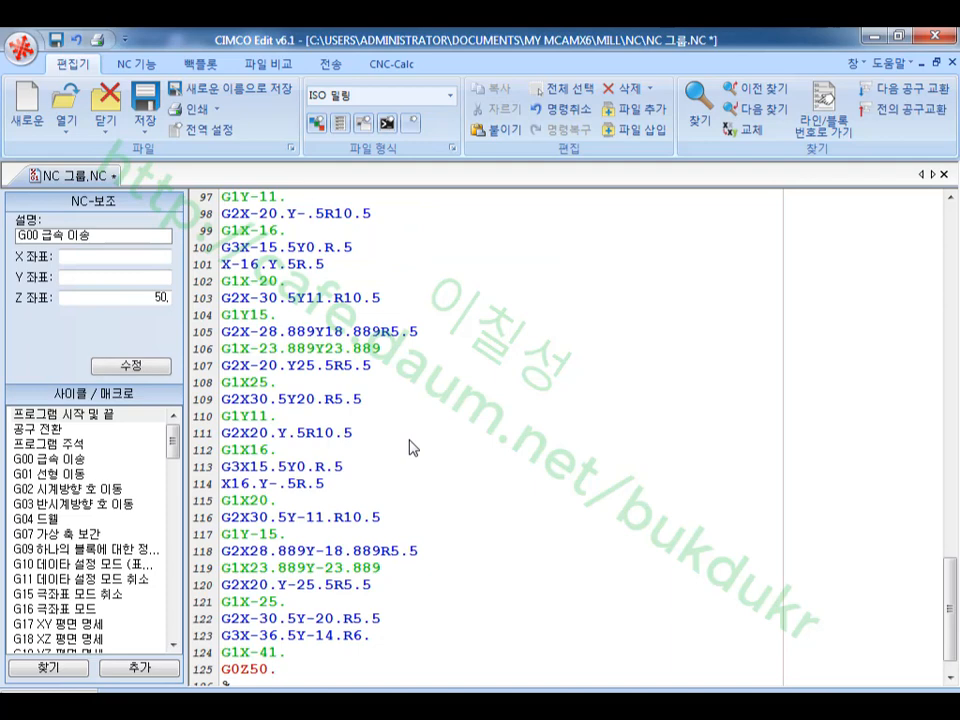
- Inspect the subprogram's G1Z-1.5F1000. plunge line and its G01 parameter balloon
{"action": "scroll", "coordinate": [466, 459], "scroll_direction": "up", "scroll_amount": 15}
{"action": "scroll", "coordinate": [466, 459], "scroll_direction": "up", "scroll_amount": 20}
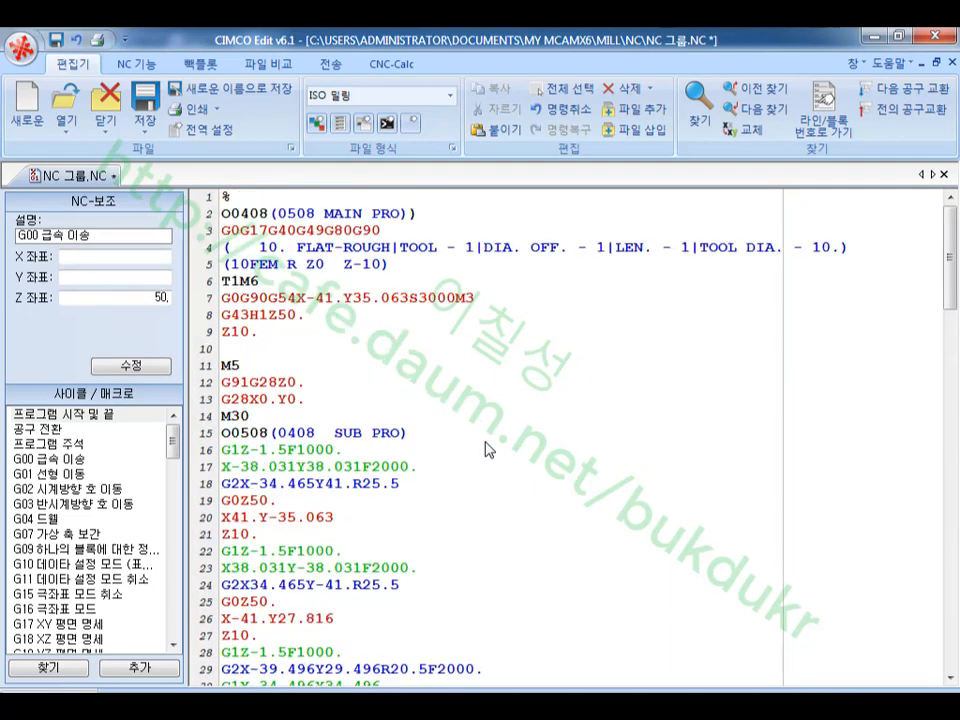
{"action": "left_click", "coordinate": [324, 440]}
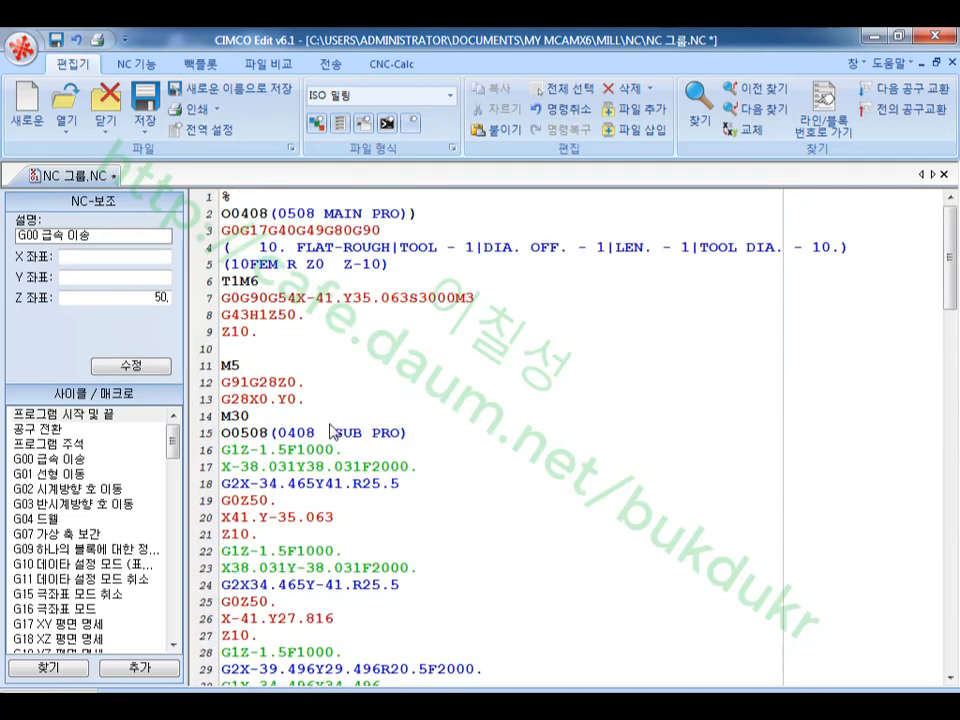
{"action": "left_click", "coordinate": [285, 452]}
{"action": "left_click", "coordinate": [249, 452]}
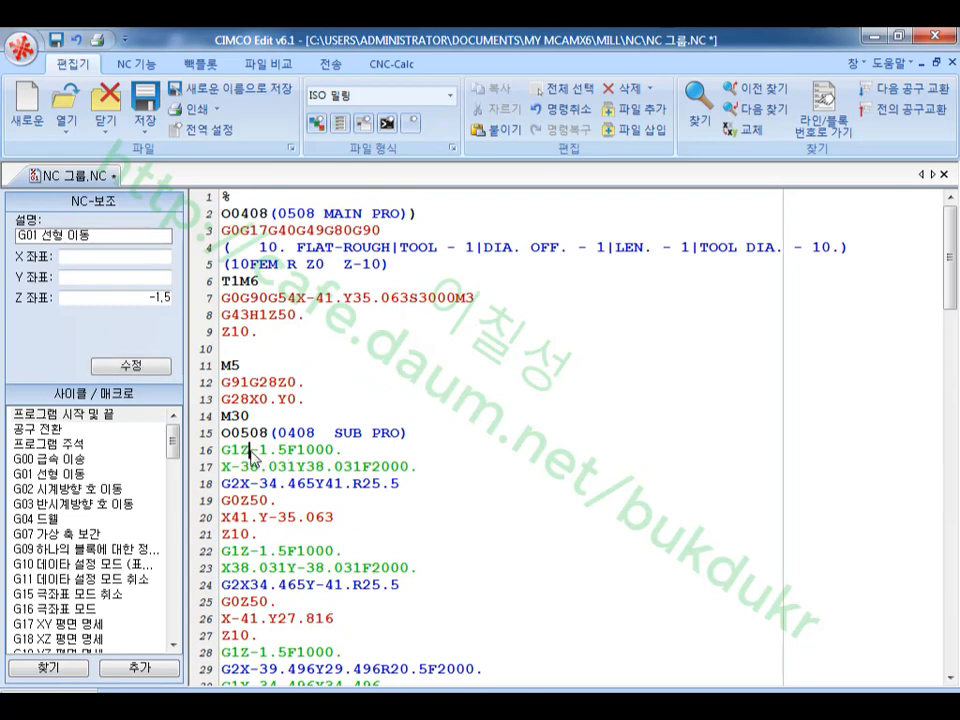
{"action": "mouse_move", "coordinate": [281, 463]}
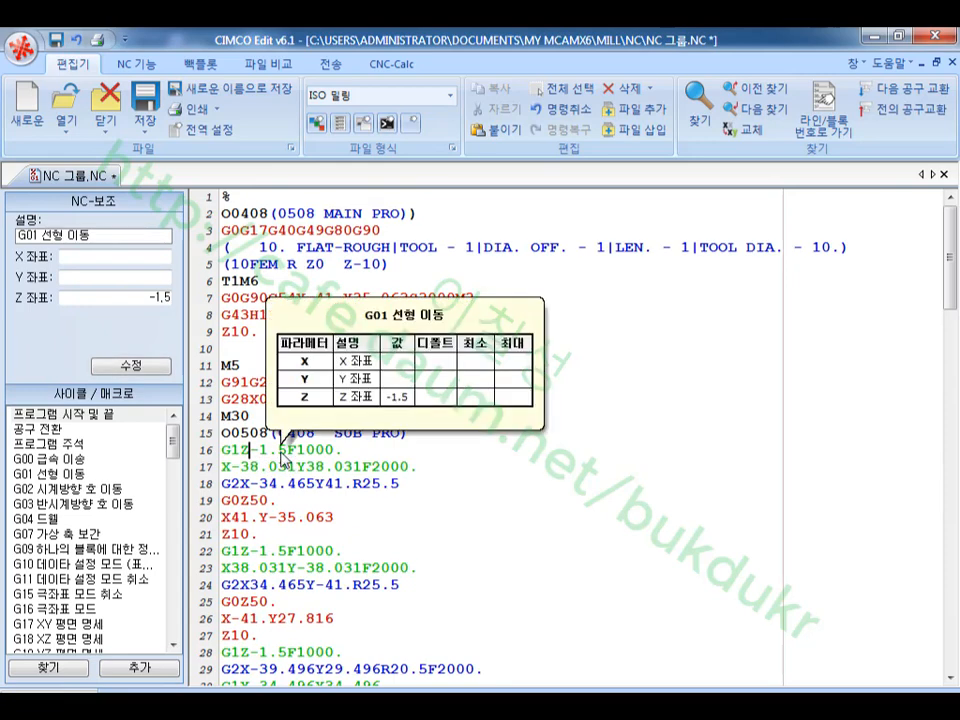
{"action": "left_click", "coordinate": [347, 452]}
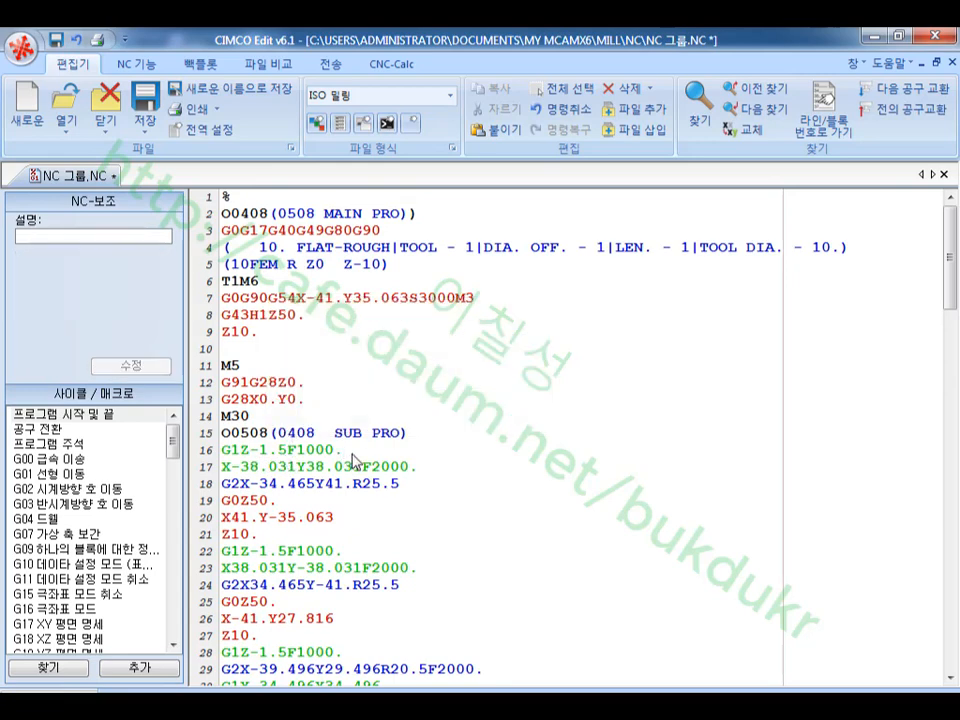
- After Z10., add a G01Z0.F500 feed-down followed by the M98P0508 subprogram call
{"action": "left_click", "coordinate": [263, 333]}
{"action": "left_click", "coordinate": [277, 348]}
{"action": "type", "text": "G01"}
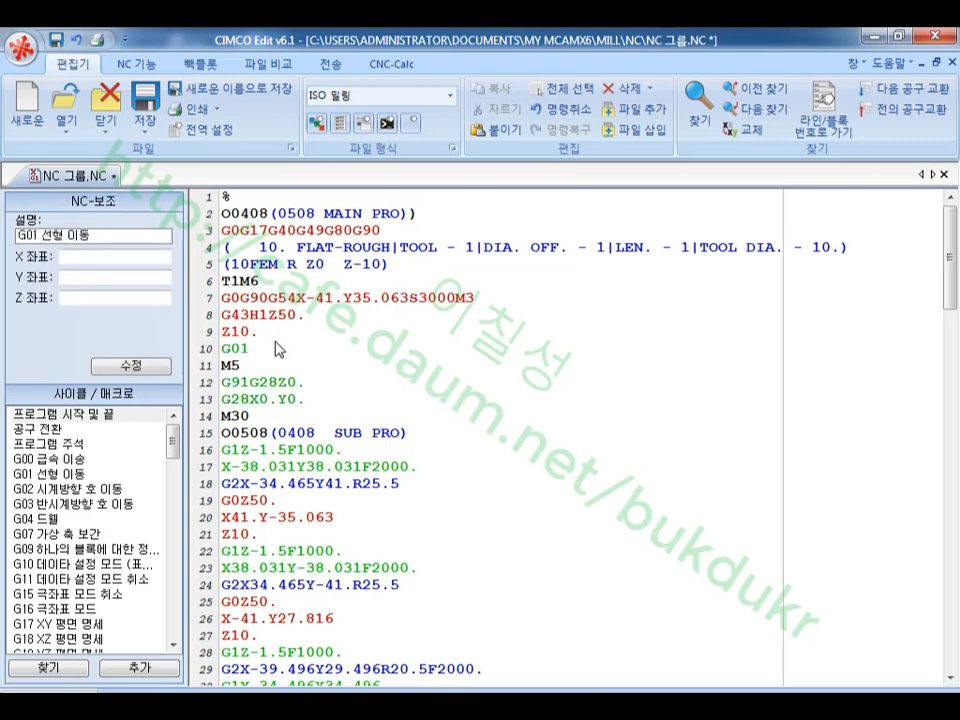
{"action": "type", "text": "Z0"}
{"action": "type", "text": " S500"}
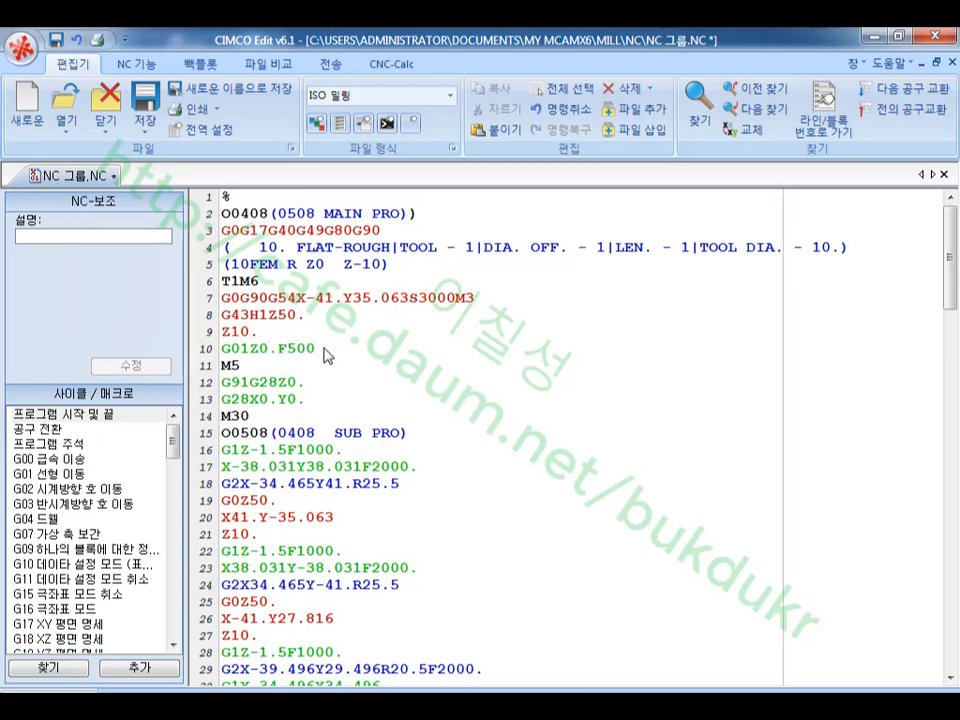
{"action": "key", "text": "Return"}
{"action": "type", "text": "M9"}
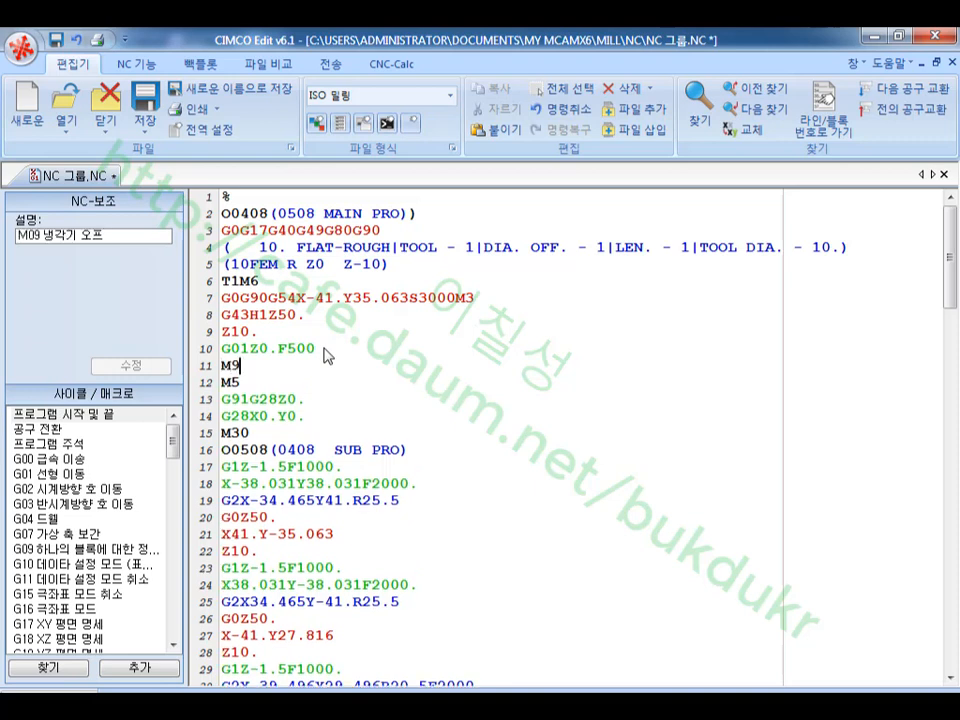
{"action": "type", "text": "8P"}
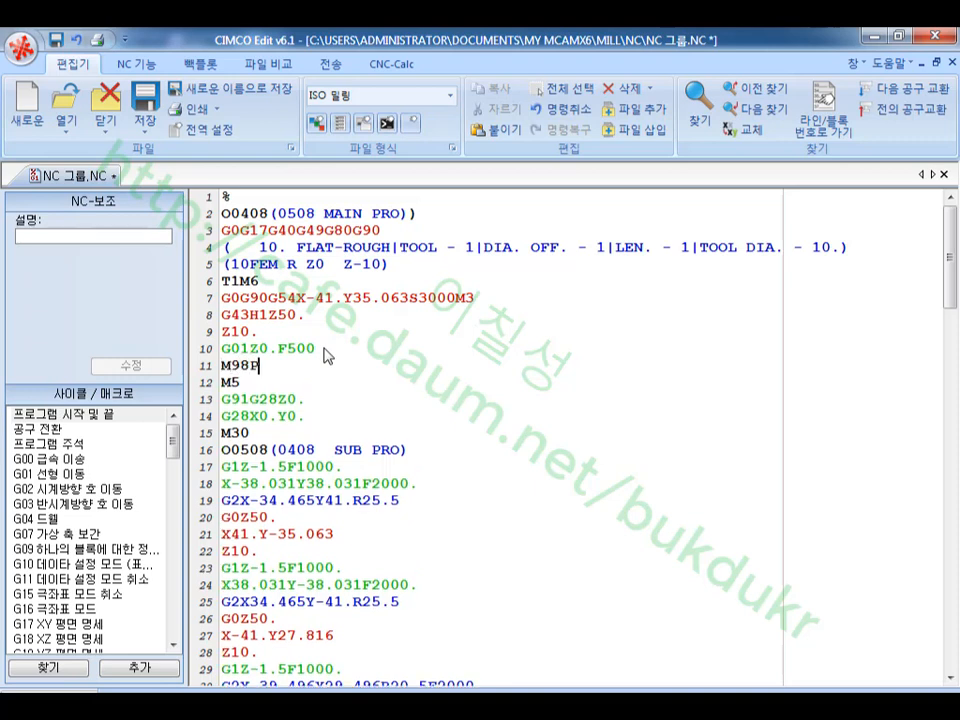
{"action": "type", "text": "0508"}
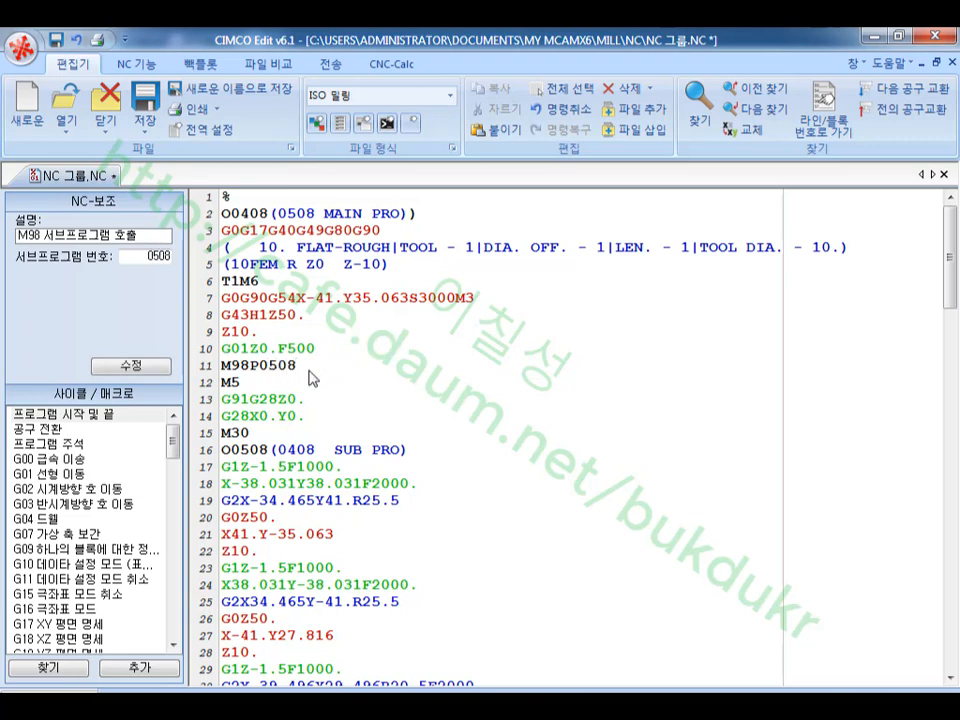
- Check the M98P0508 call against the subprogram block on lines 16–28
{"action": "left_click", "coordinate": [230, 382]}
{"action": "left_click", "coordinate": [251, 368]}
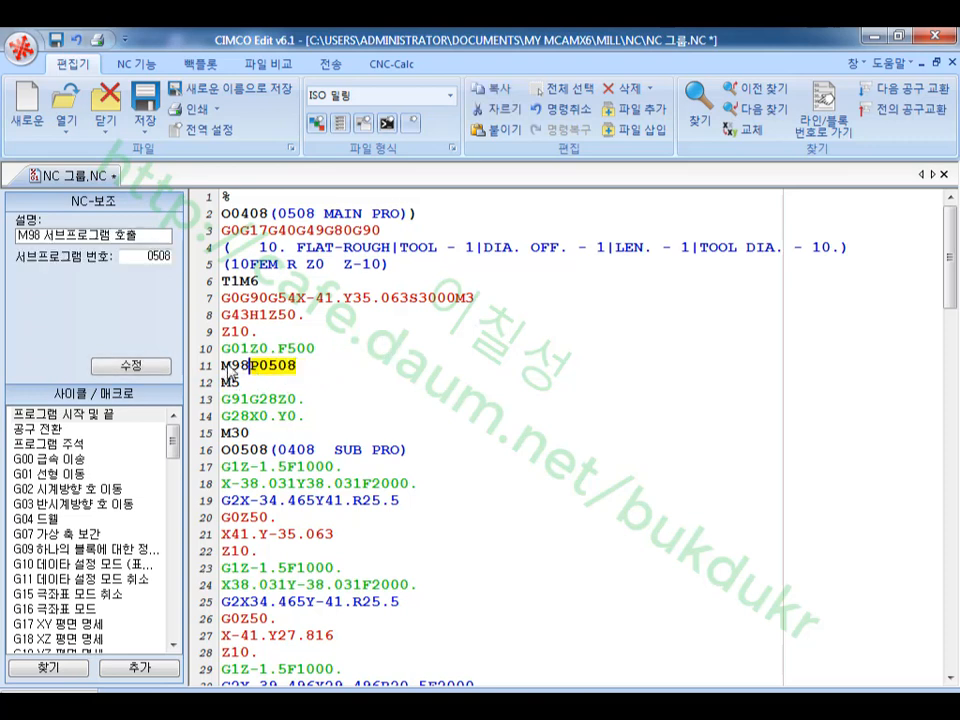
{"action": "left_click_drag", "start_coordinate": [222, 450], "coordinate": [262, 652]}
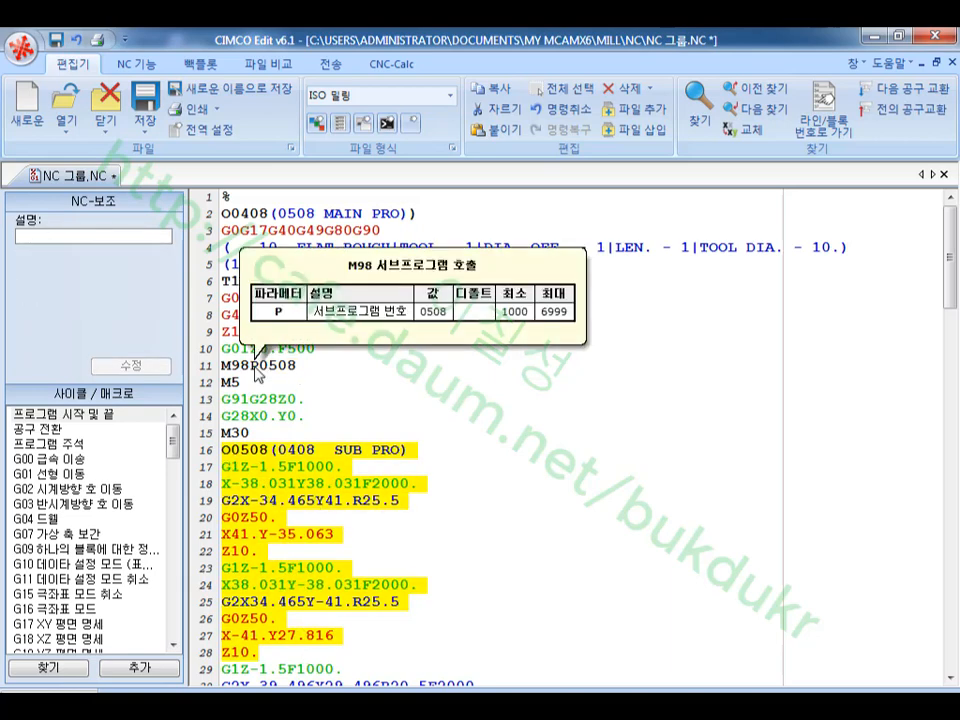
{"action": "mouse_move", "coordinate": [258, 373]}
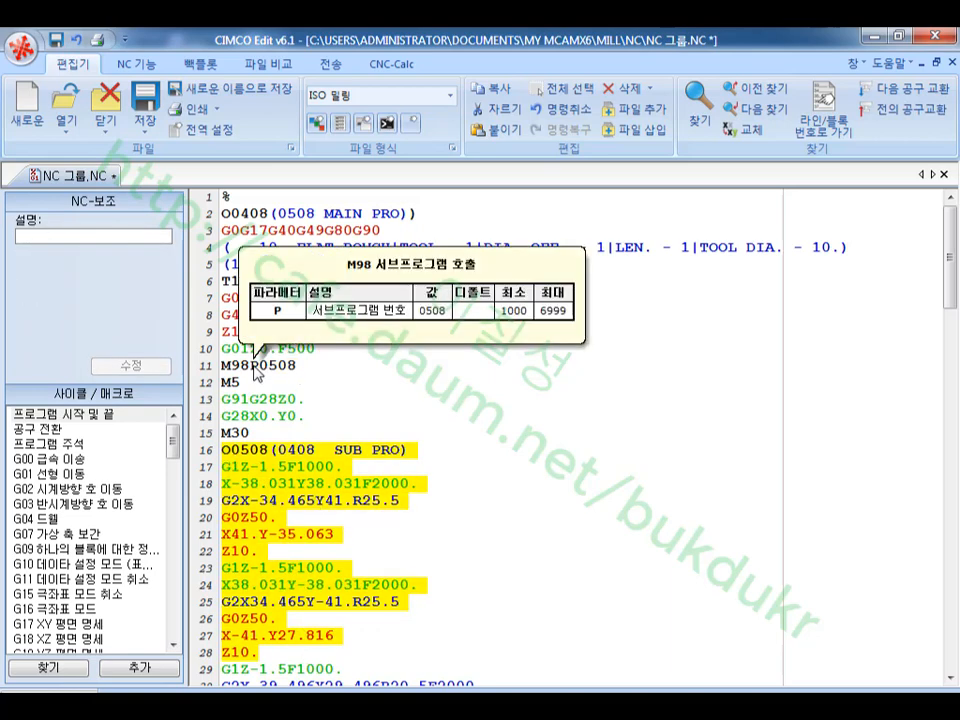
{"action": "left_click", "coordinate": [343, 466]}
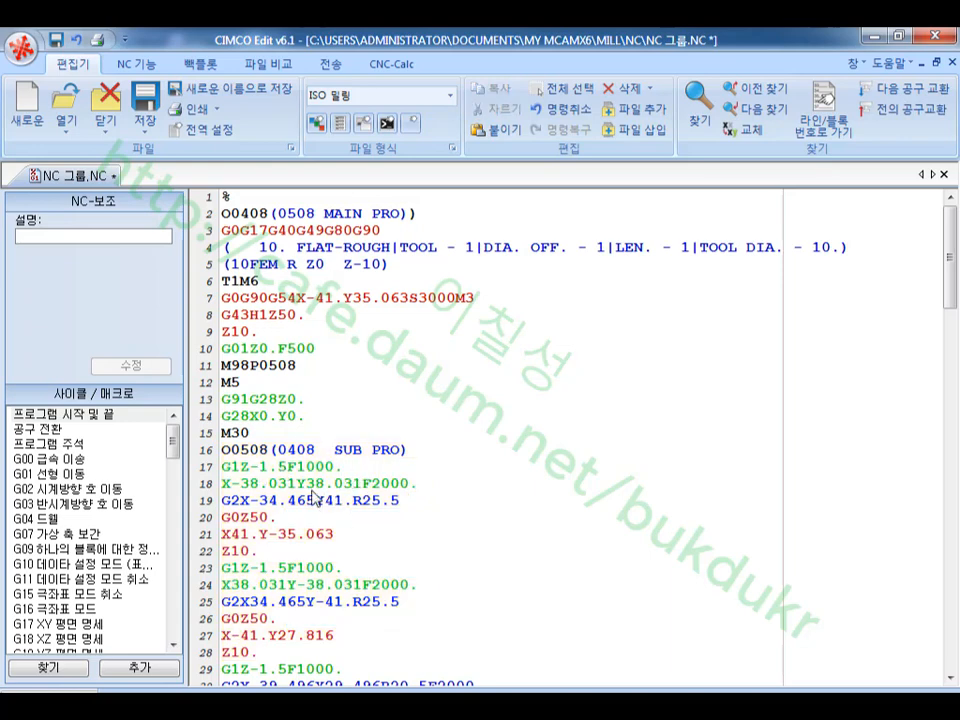
{"action": "left_click", "coordinate": [268, 348]}
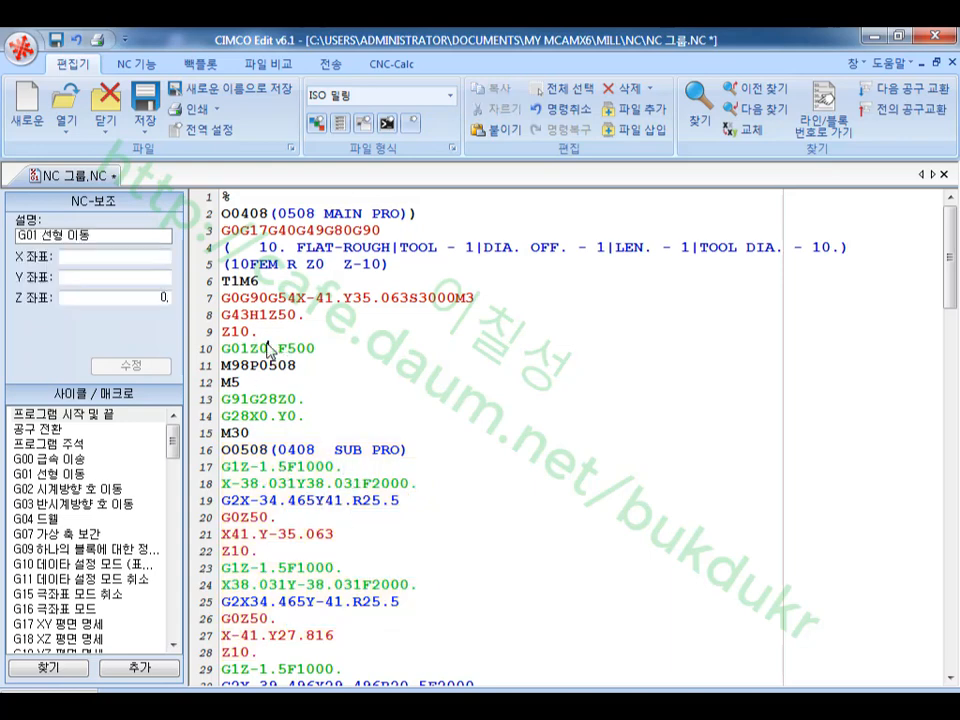
{"action": "left_click", "coordinate": [272, 466]}
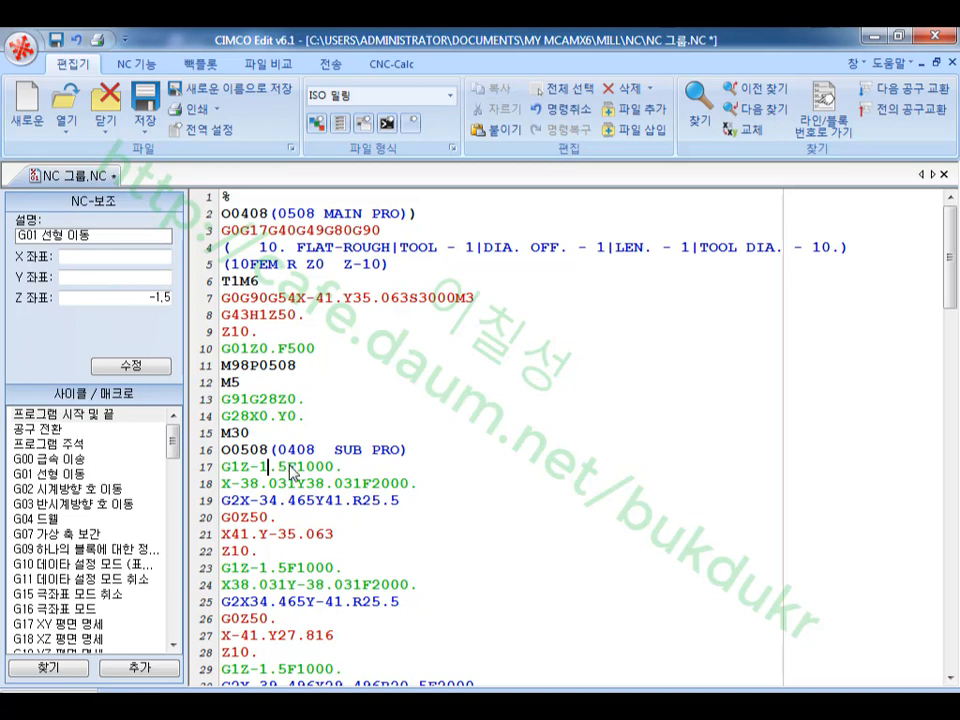
- Prefix line 17's Z-1.5 plunge with G91 and line 18 with G90
{"action": "left_click", "coordinate": [239, 466]}
{"action": "key", "text": "Home"}
{"action": "type", "text": "G"}
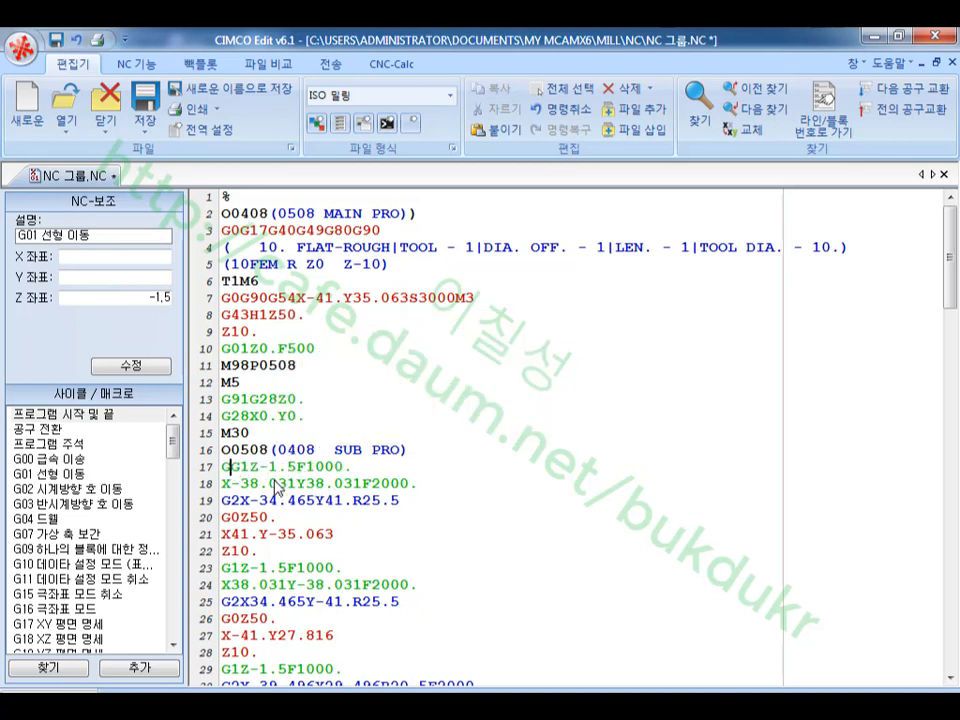
{"action": "type", "text": "91"}
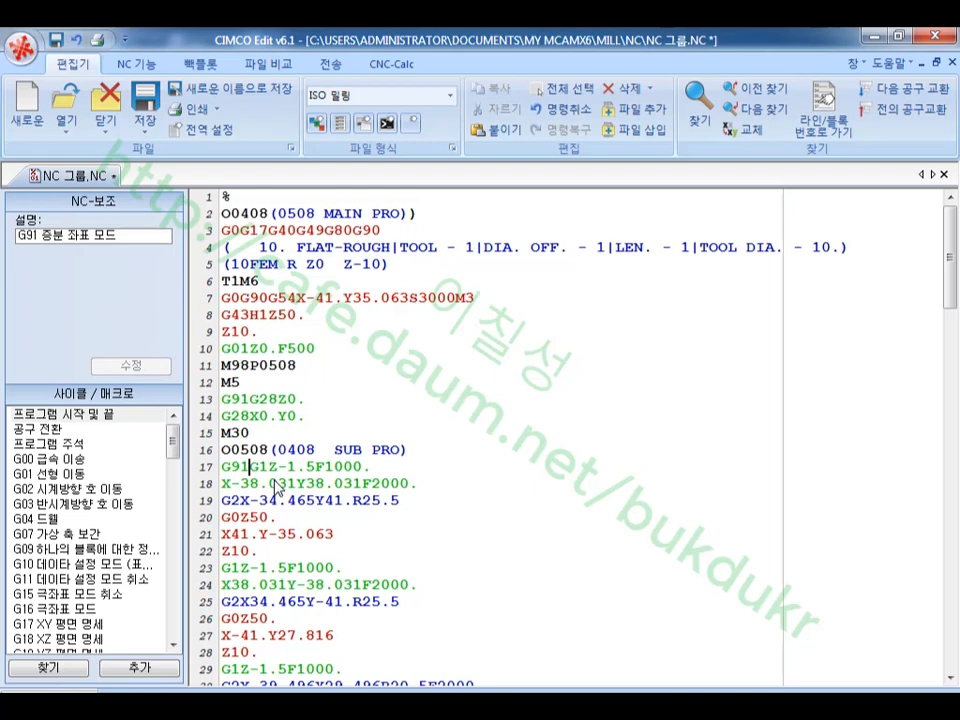
{"action": "left_click", "coordinate": [225, 484]}
{"action": "mouse_move", "coordinate": [250, 497]}
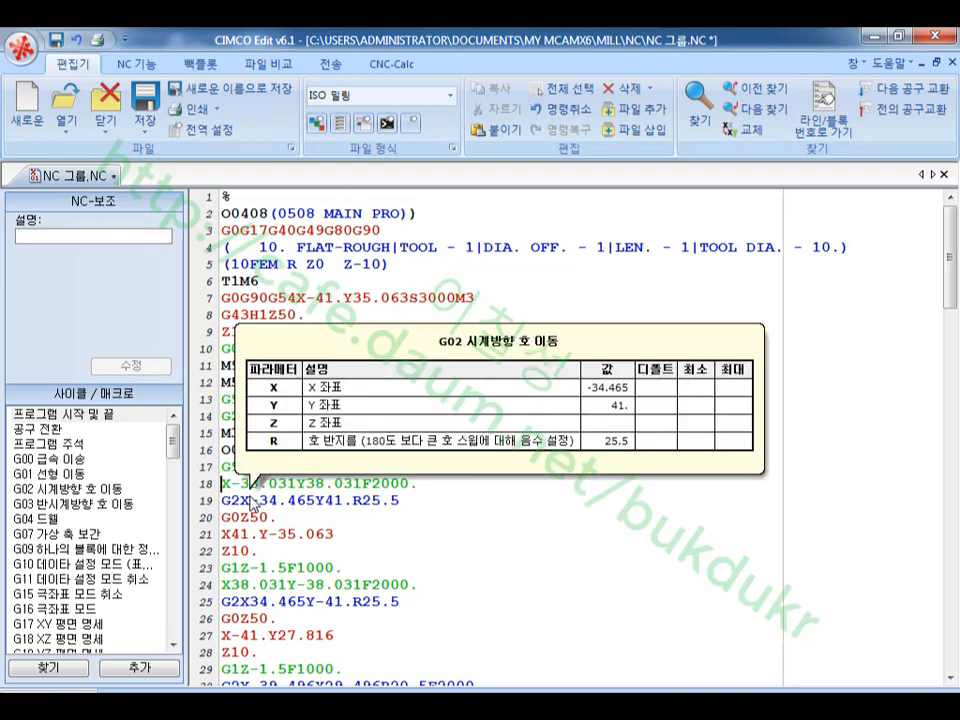
{"action": "type", "text": "G90"}
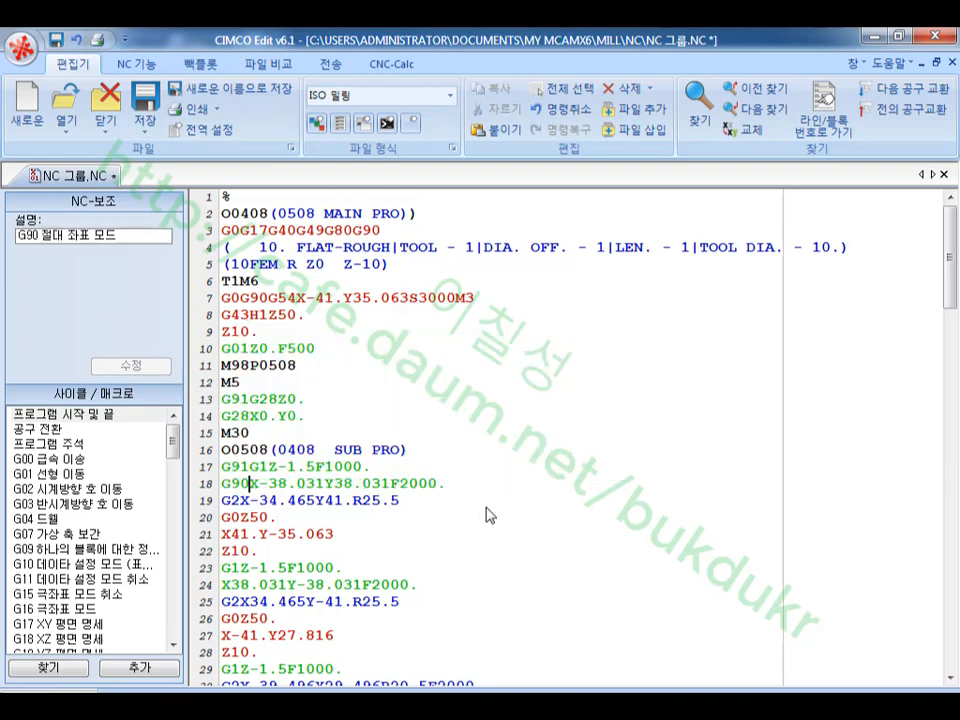
{"action": "left_click", "coordinate": [455, 498]}
- Add an M99 return line after G0Z50. at the end of subprogram O0508
{"action": "scroll", "coordinate": [443, 517], "scroll_direction": "down", "scroll_amount": 20}
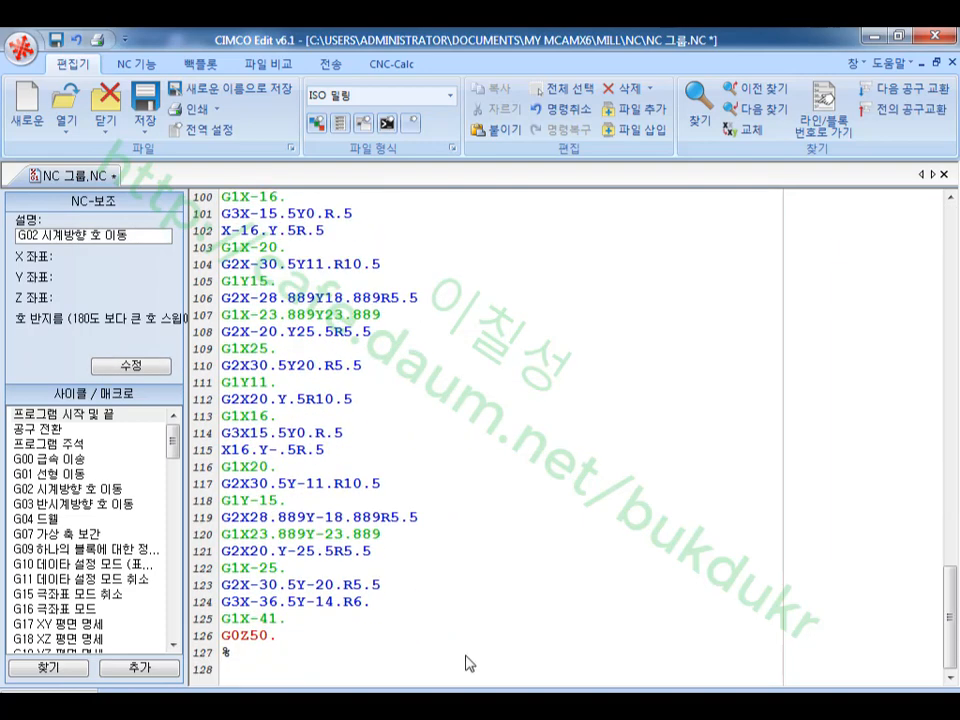
{"action": "left_click", "coordinate": [330, 621]}
{"action": "left_click", "coordinate": [285, 636]}
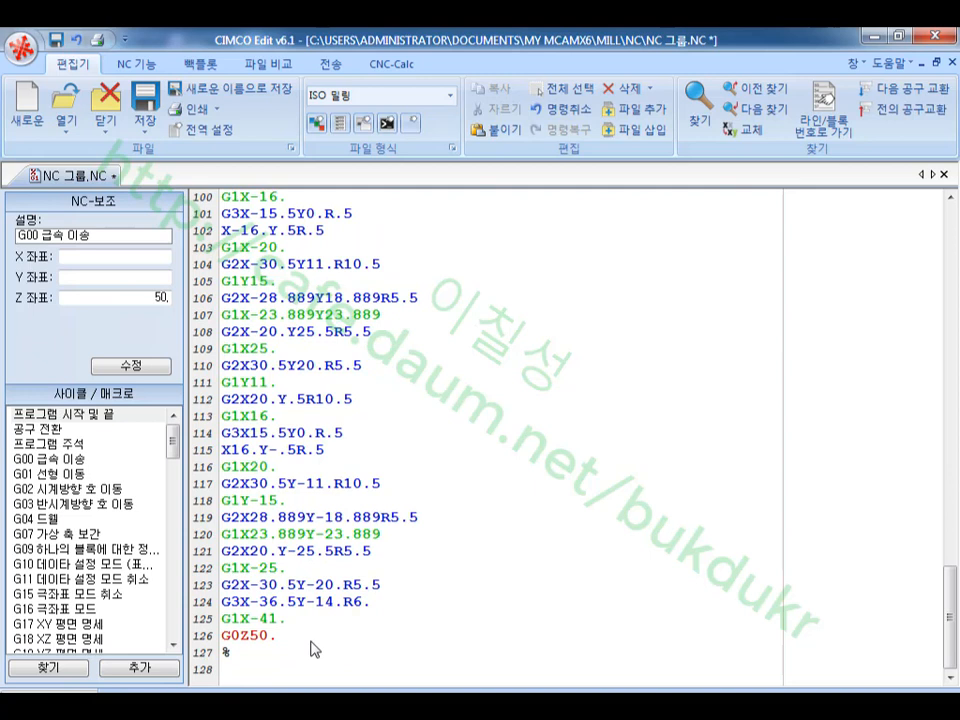
{"action": "key", "text": "Return"}
{"action": "type", "text": "M99"}
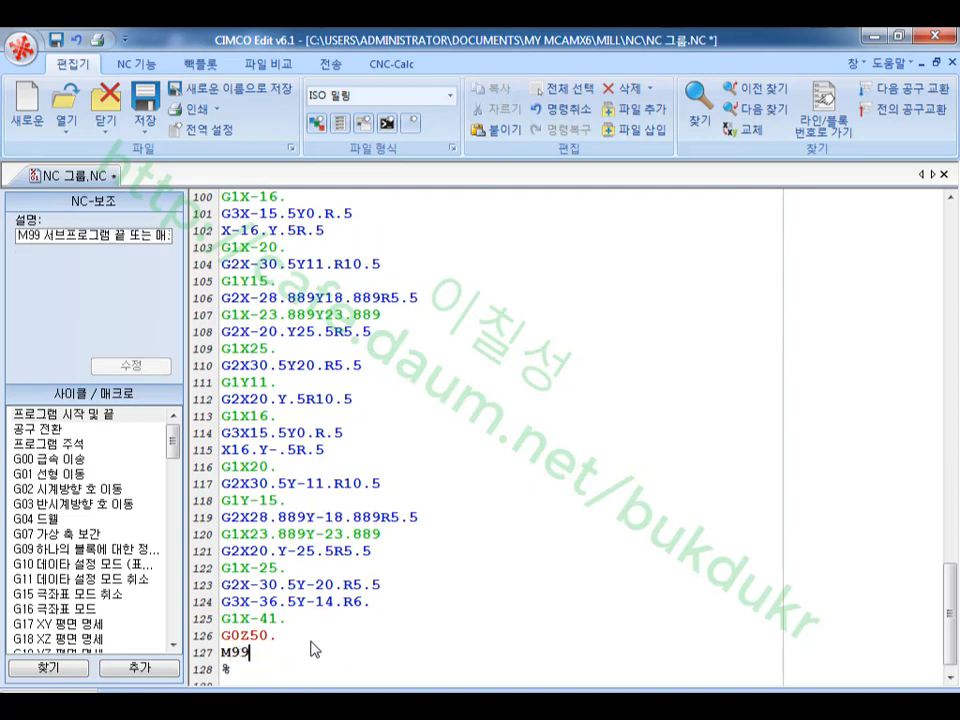
{"action": "left_click", "coordinate": [347, 671]}
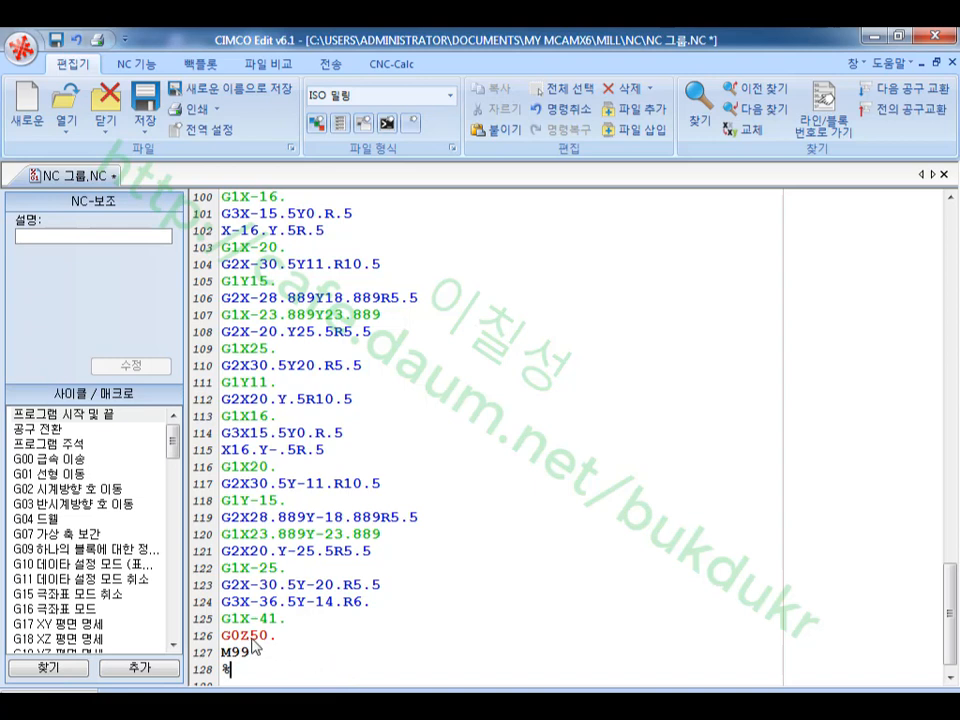
{"action": "mouse_move", "coordinate": [268, 643]}
- Copy the start point X-41.Y35.063 from line 7 onto a new line after G0Z50
{"action": "left_click", "coordinate": [285, 642]}
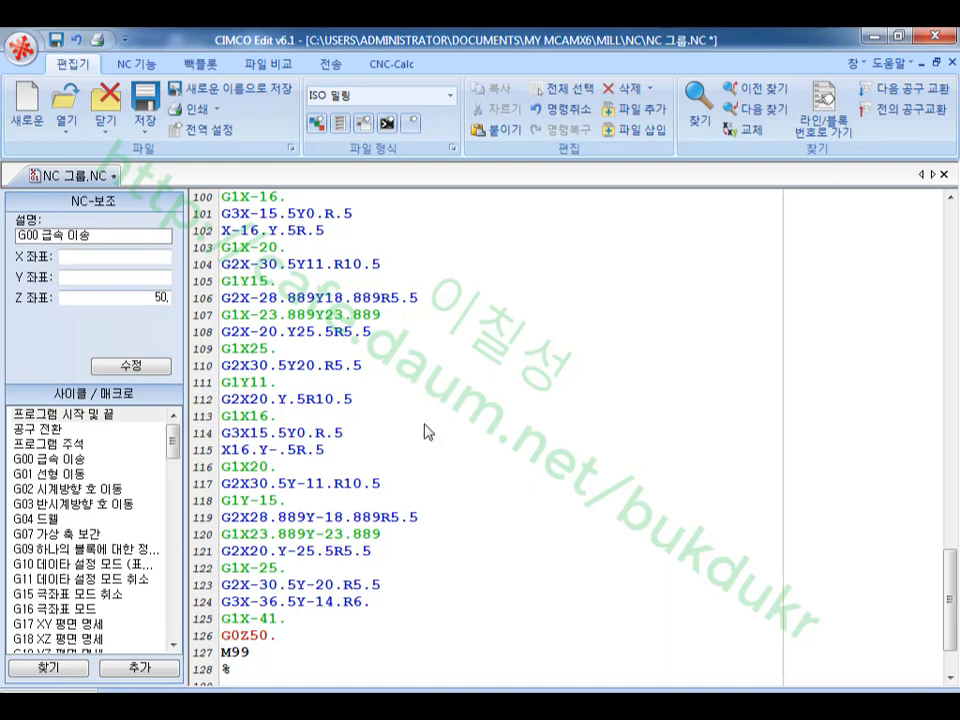
{"action": "scroll", "coordinate": [435, 435], "scroll_direction": "up", "scroll_amount": 20}
{"action": "scroll", "coordinate": [455, 430], "scroll_direction": "up", "scroll_amount": 5}
{"action": "left_click", "coordinate": [452, 318]}
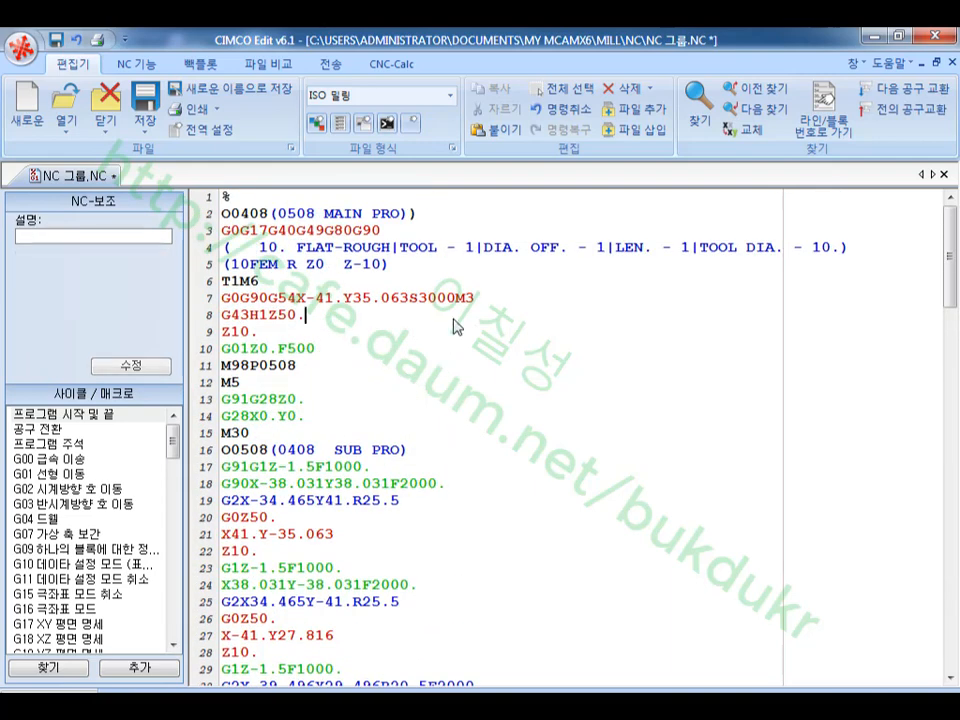
{"action": "left_click_drag", "start_coordinate": [296, 297], "coordinate": [408, 310]}
{"action": "key", "text": "ctrl+c"}
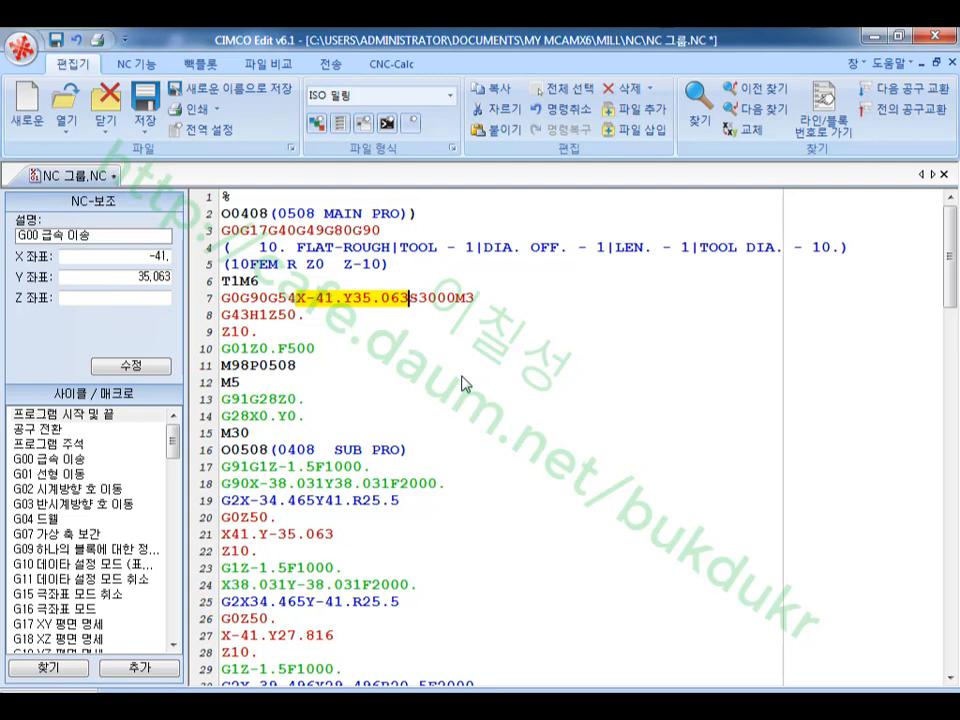
{"action": "scroll", "coordinate": [462, 383], "scroll_direction": "down", "scroll_amount": 20}
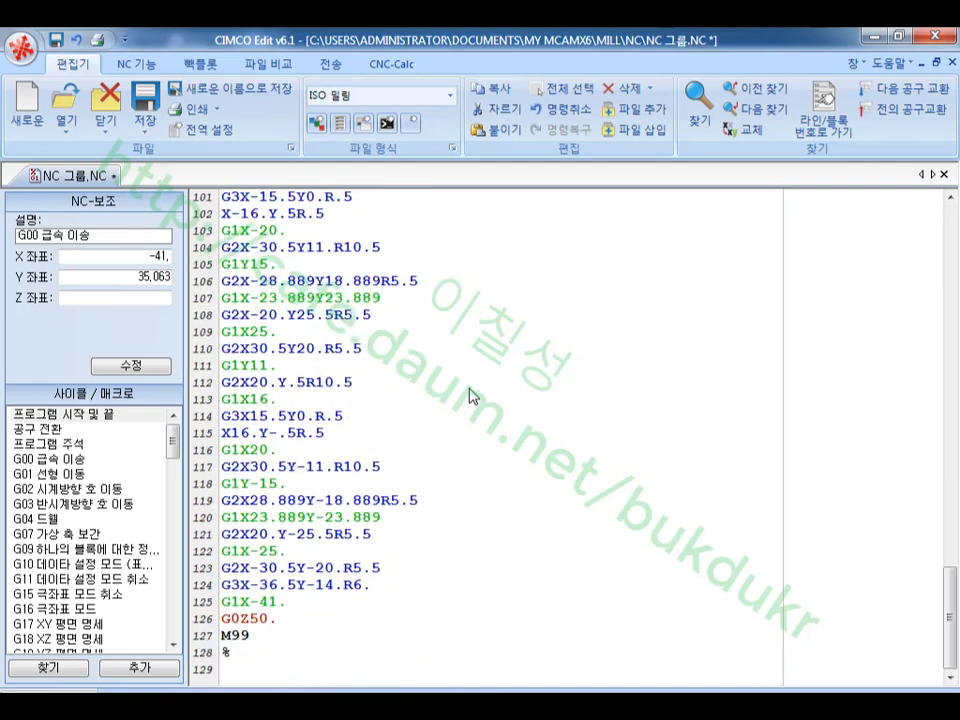
{"action": "left_click", "coordinate": [298, 628]}
{"action": "key", "text": "Return"}
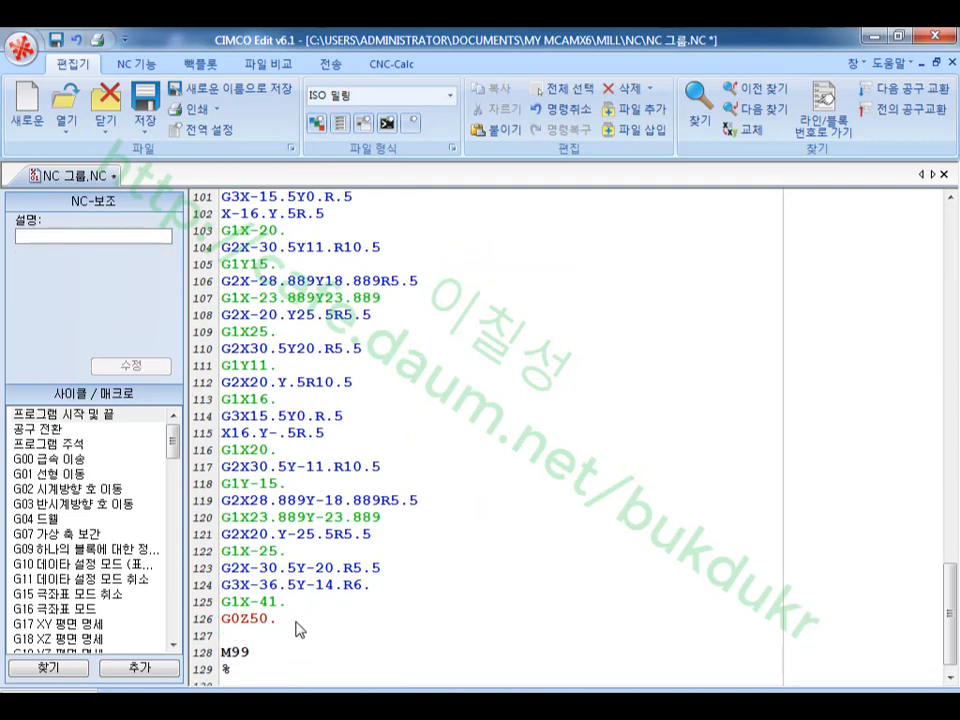
{"action": "key", "text": "ctrl+v"}
{"action": "left_click", "coordinate": [270, 622]}
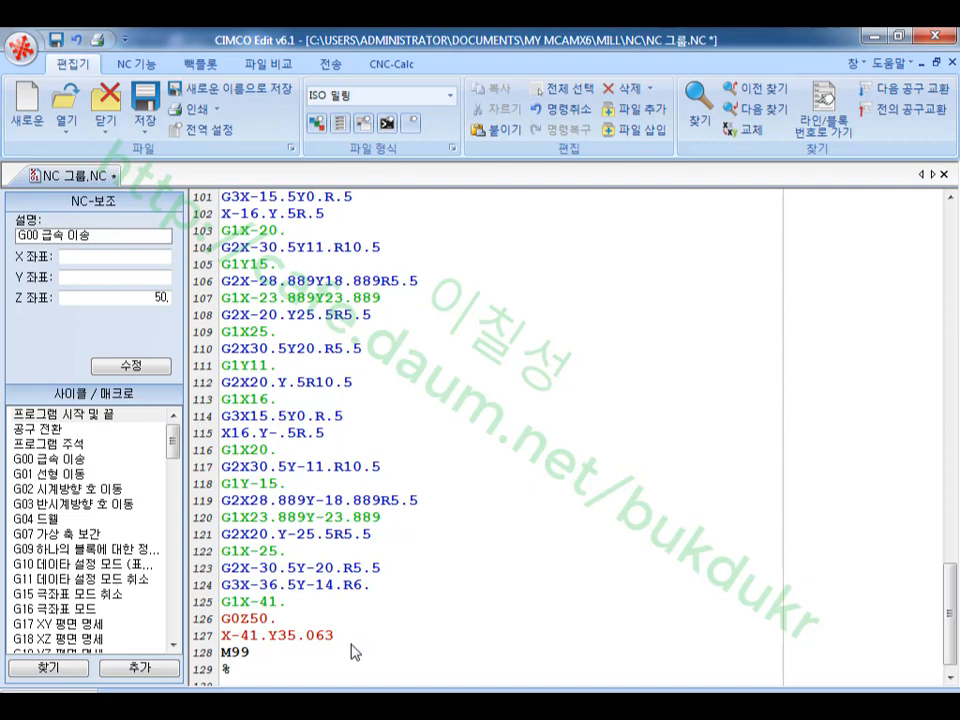
- Add a G01Z0. feed-down line just before M99
{"action": "left_click", "coordinate": [453, 658]}
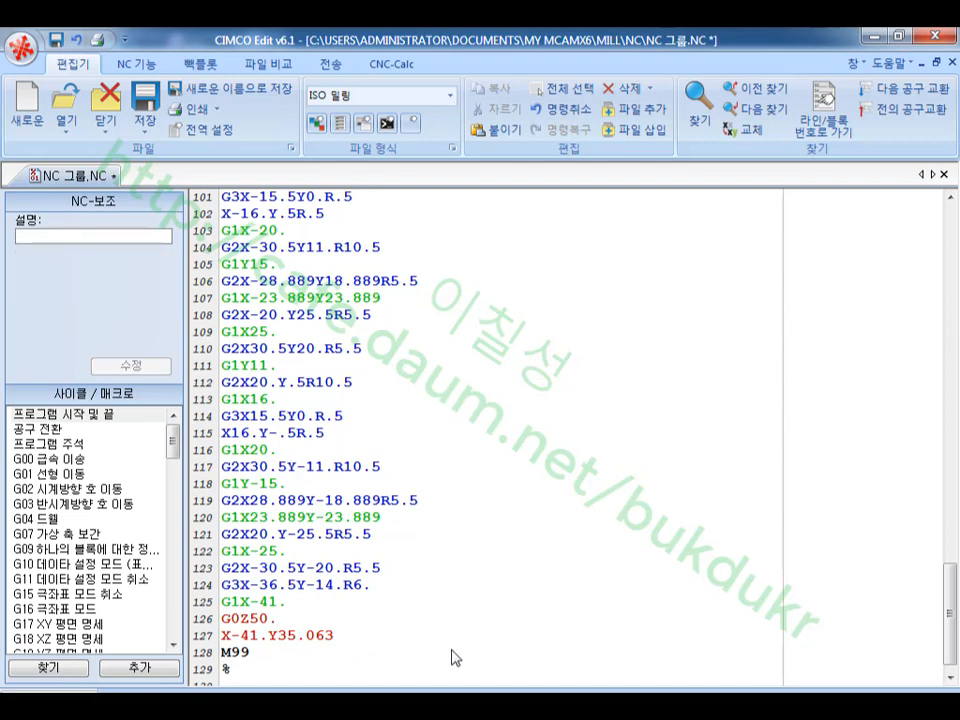
{"action": "key", "text": "Return"}
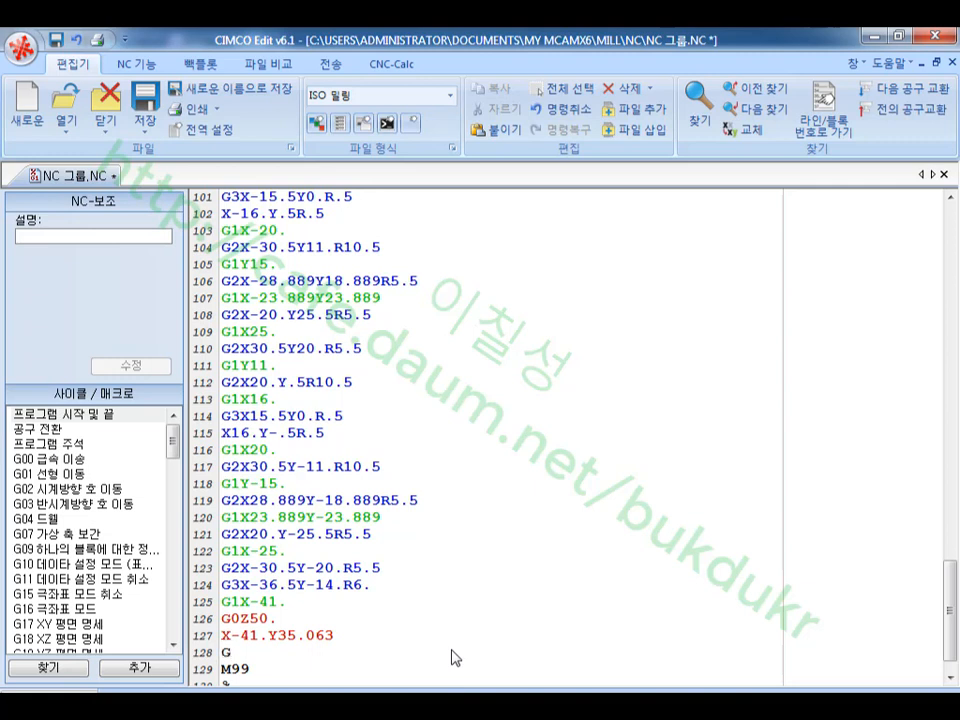
{"action": "type", "text": "G01Z0."}
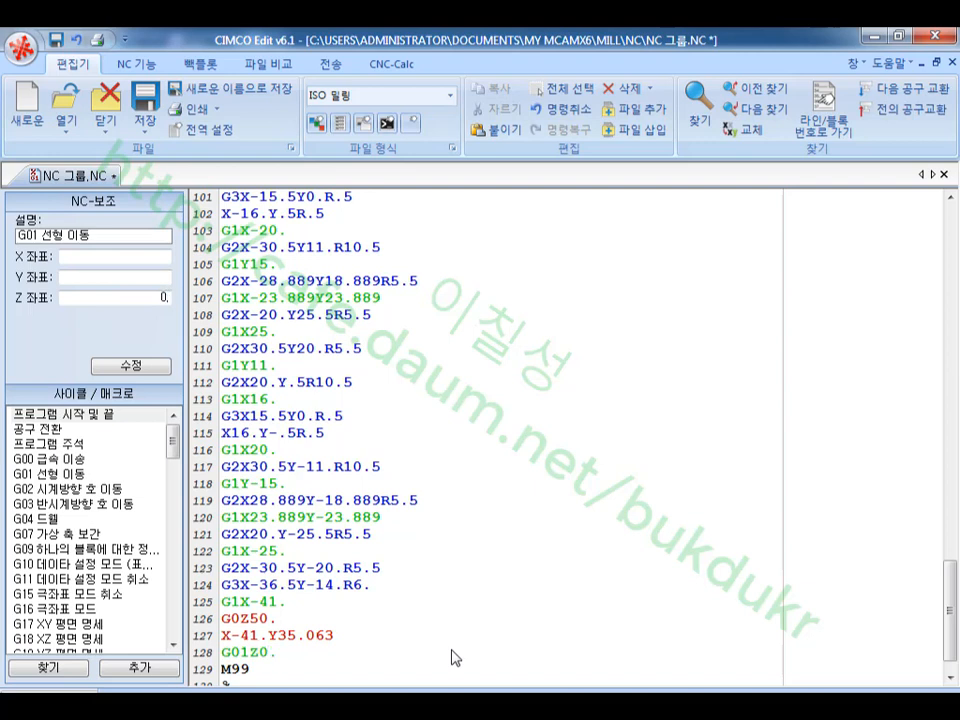
{"action": "left_click", "coordinate": [345, 637]}
{"action": "left_click", "coordinate": [276, 659]}
{"action": "scroll", "coordinate": [510, 550], "scroll_direction": "up", "scroll_amount": 20}
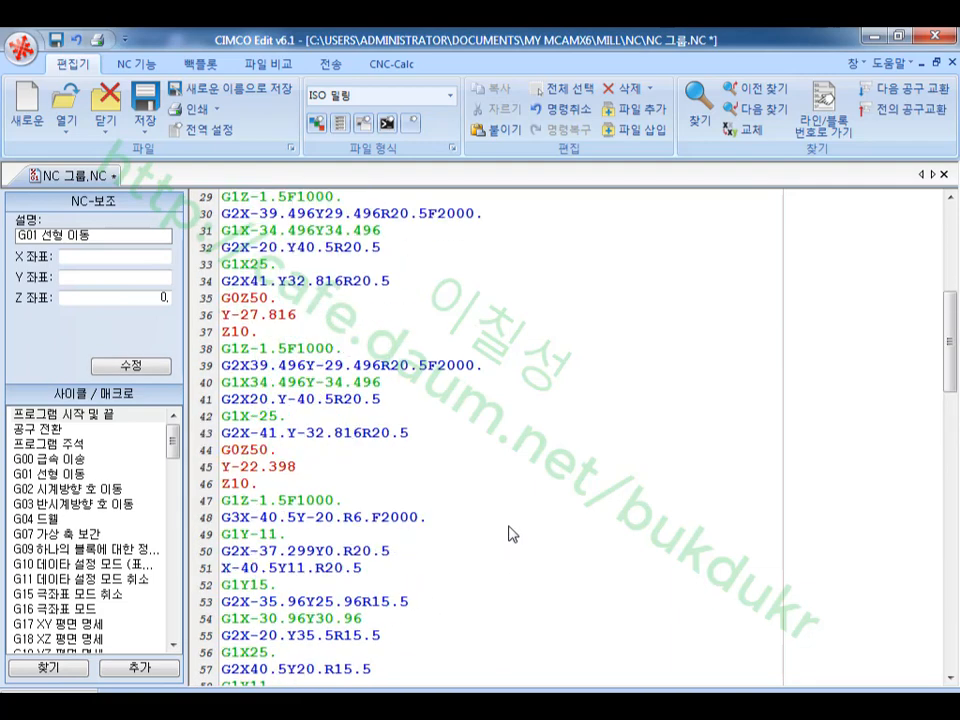
{"action": "left_click", "coordinate": [315, 370]}
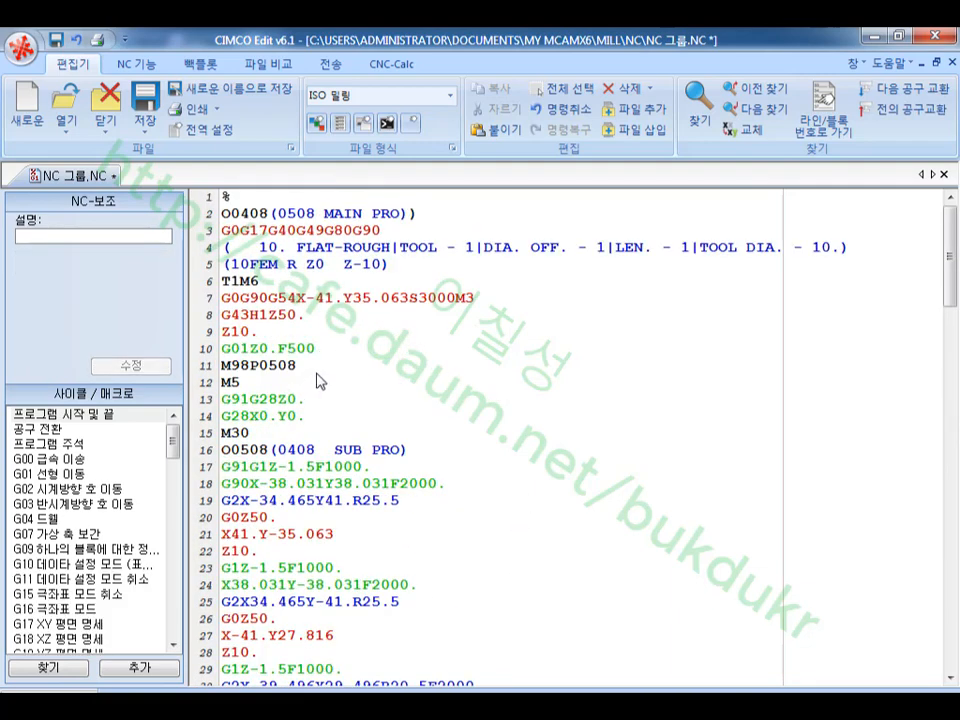
- Insert a G00Z100. rapid retract right after the M98P0508 call
{"action": "left_click", "coordinate": [333, 352]}
{"action": "left_click", "coordinate": [313, 370]}
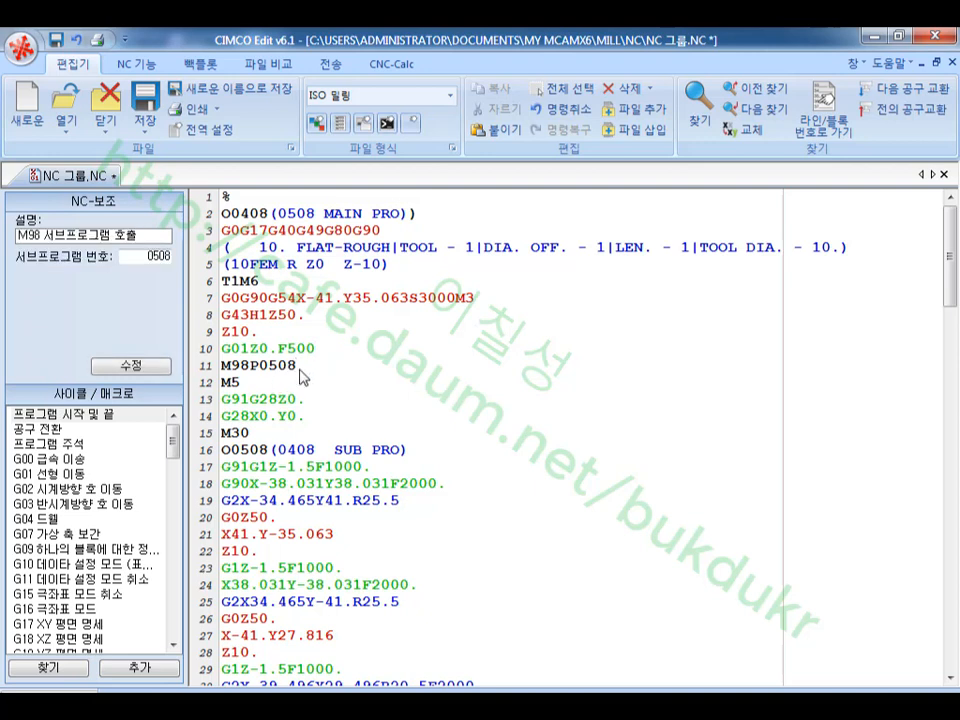
{"action": "key", "text": "Return"}
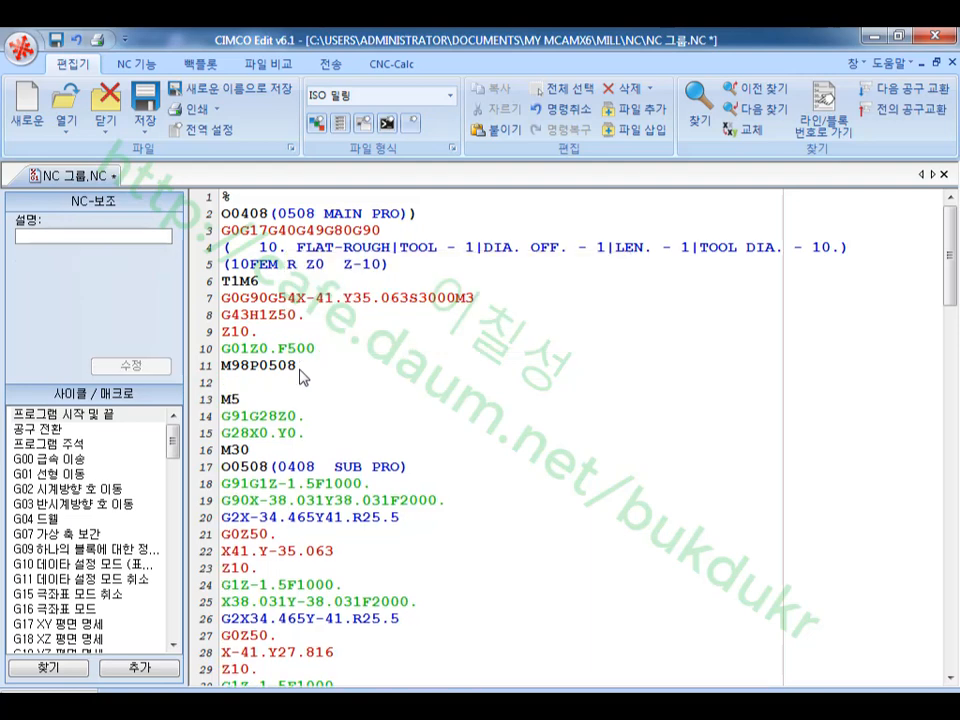
{"action": "type", "text": "G00Z100."}
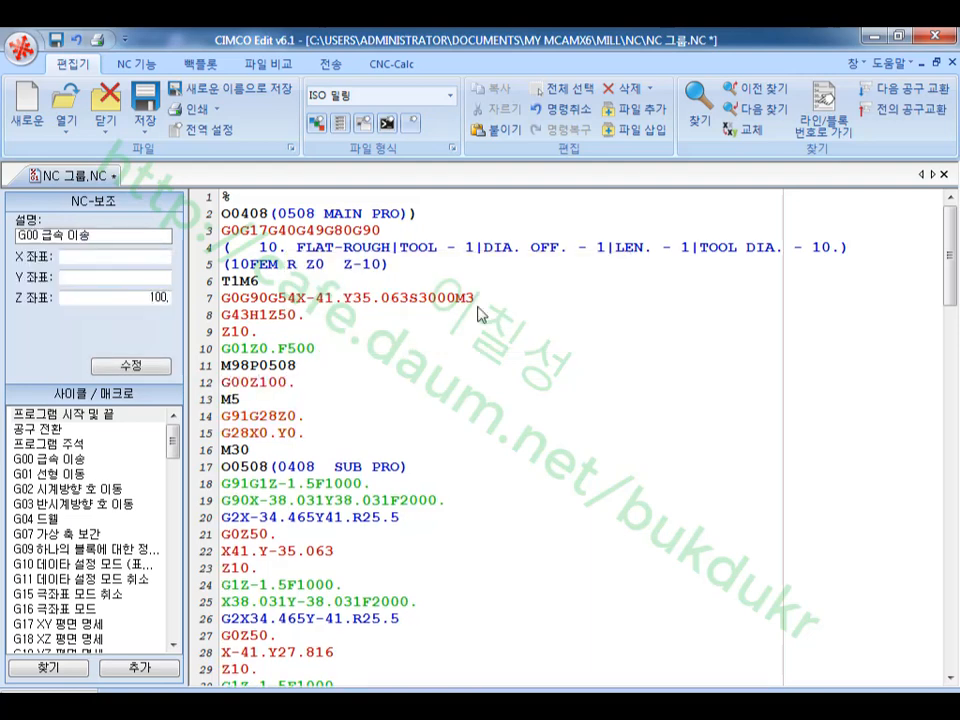
{"action": "left_click", "coordinate": [312, 417]}
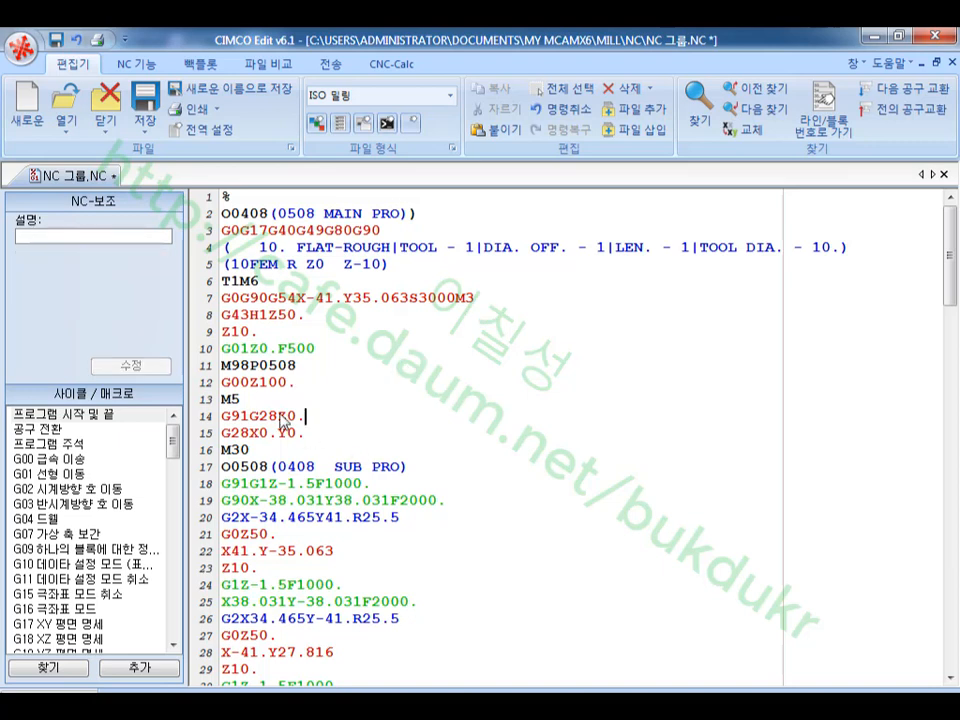
{"action": "left_click", "coordinate": [254, 399]}
{"action": "left_click", "coordinate": [312, 416]}
- Add a blank line after M30 to separate the main program from subprogram O0508
{"action": "left_click", "coordinate": [346, 451]}
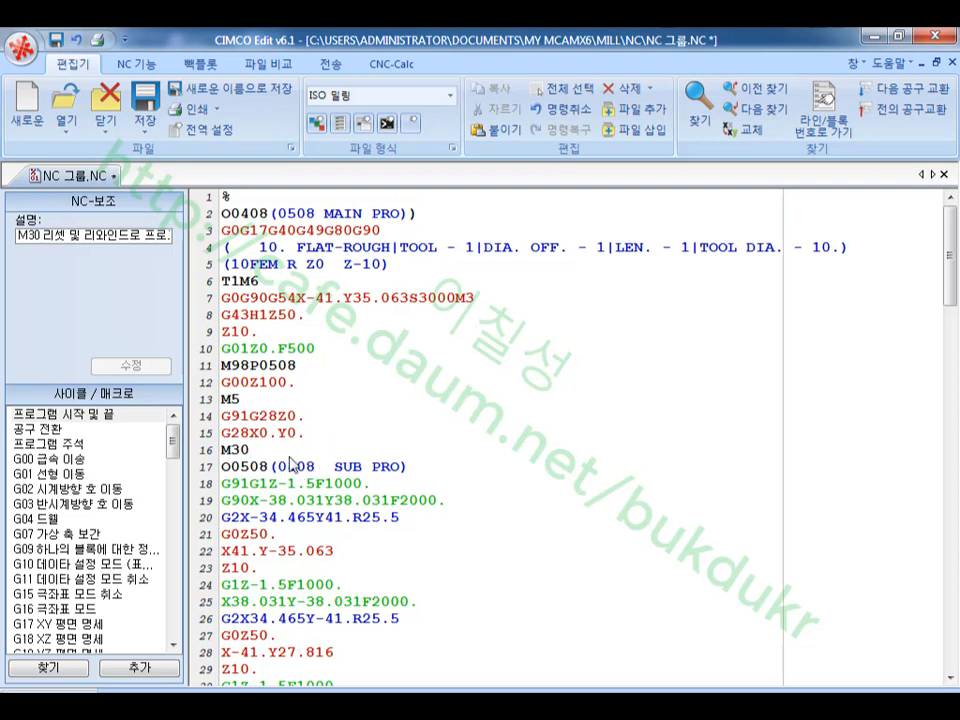
{"action": "key", "text": "Return"}
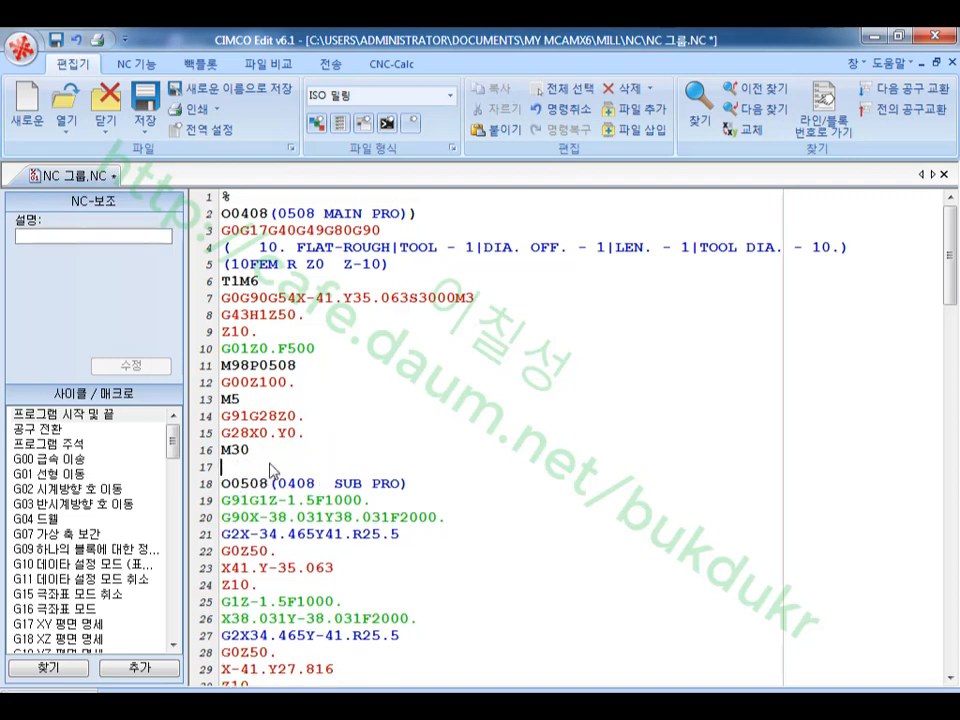
{"action": "key", "text": "shift+Down"}
{"action": "key", "text": "shift+Down"}
{"action": "key", "text": "shift+Down"}
{"action": "key", "text": "shift+Down"}
{"action": "key", "text": "shift+Down"}
{"action": "key", "text": "shift+Down"}
{"action": "key", "text": "shift+Down"}
{"action": "key", "text": "shift+Down"}
{"action": "key", "text": "shift+Down"}
{"action": "key", "text": "shift+Down"}
{"action": "key", "text": "shift+Down"}
{"action": "key", "text": "shift+Down"}
{"action": "key", "text": "shift+Down"}
{"action": "key", "text": "shift+Down"}
{"action": "key", "text": "shift+Down"}
{"action": "key", "text": "shift+Down"}
{"action": "key", "text": "shift+Down"}
{"action": "key", "text": "shift+Down"}
{"action": "key", "text": "shift+Down"}
{"action": "key", "text": "shift+Down"}
{"action": "left_click_drag", "start_coordinate": [305, 686], "coordinate": [398, 639]}
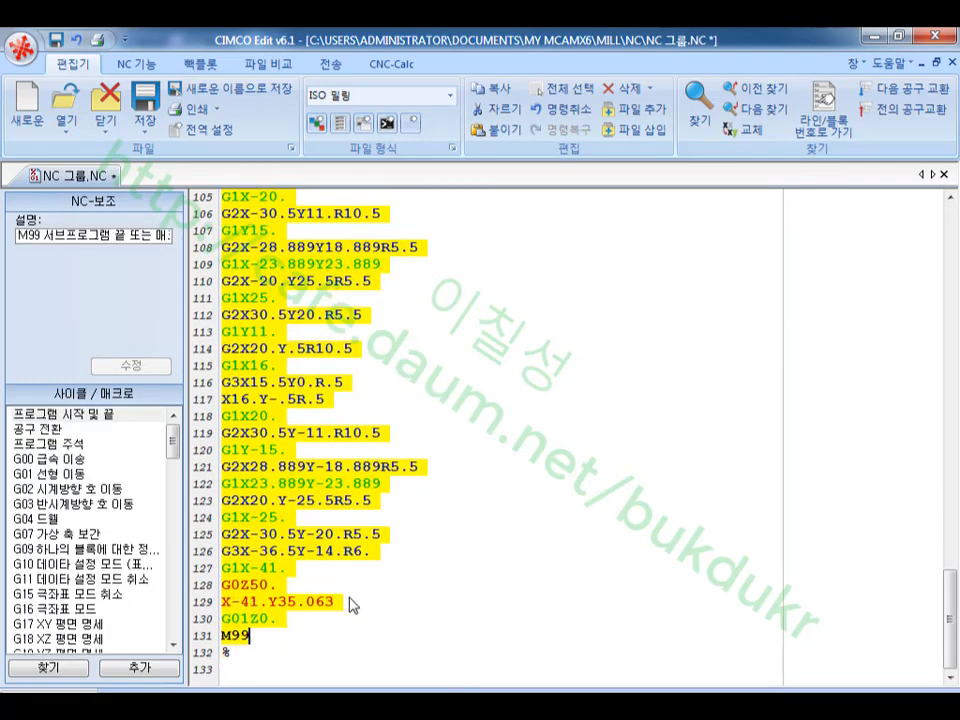
{"action": "scroll", "coordinate": [350, 605], "scroll_direction": "up", "scroll_amount": 20}
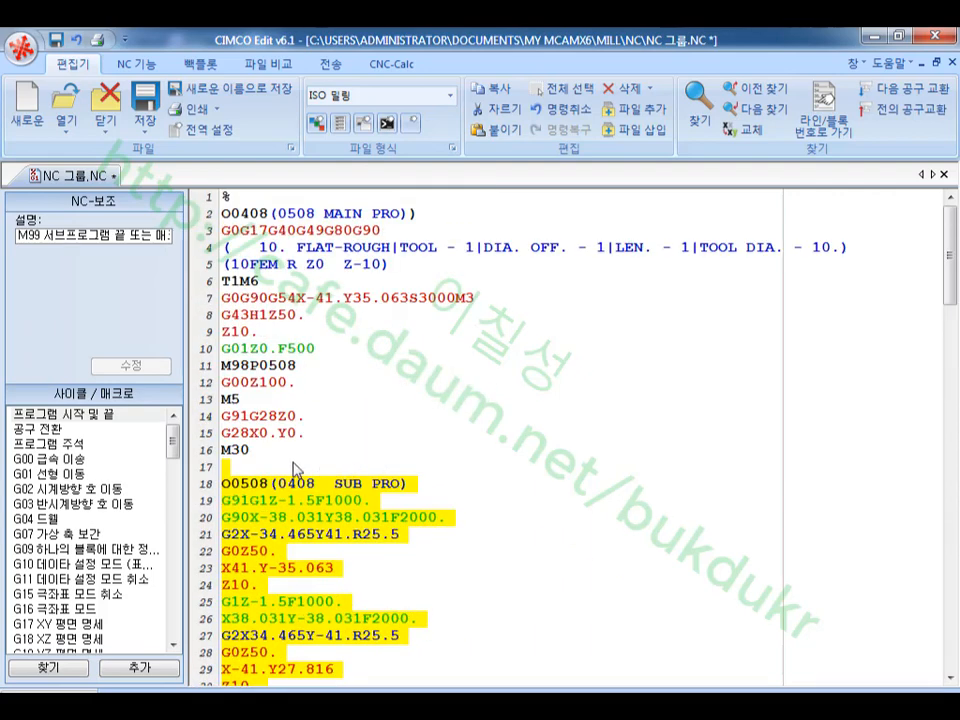
{"action": "left_click", "coordinate": [300, 450]}
{"action": "left_click", "coordinate": [305, 383]}
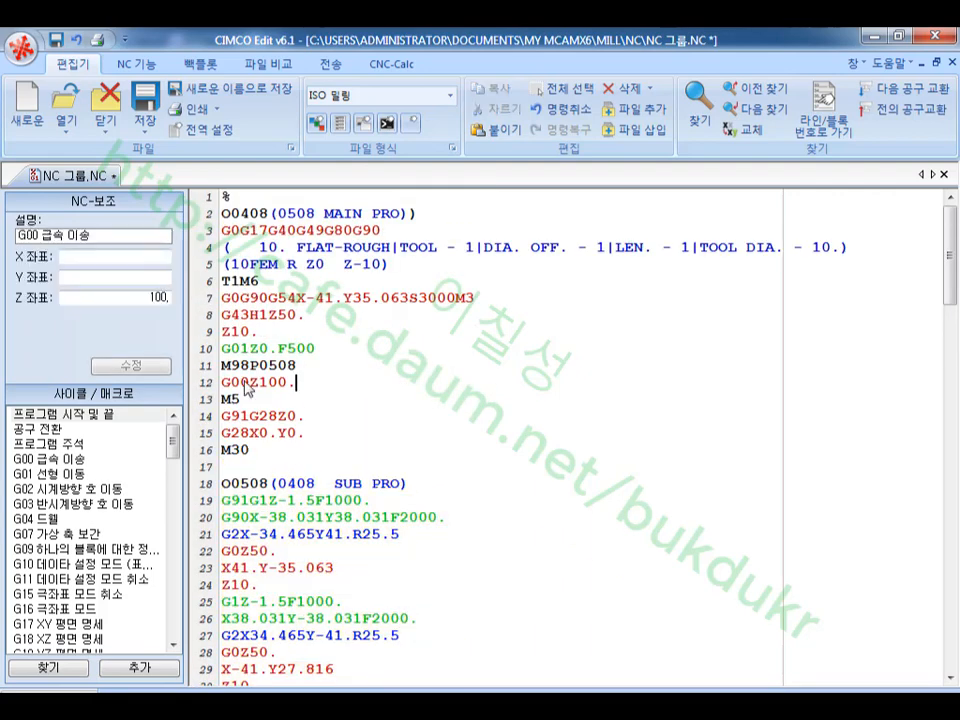
- Open the backplot and play the toolpath simulation
{"action": "left_click", "coordinate": [199, 63]}
{"action": "scroll", "coordinate": [565, 340], "scroll_direction": "down", "scroll_amount": 3}
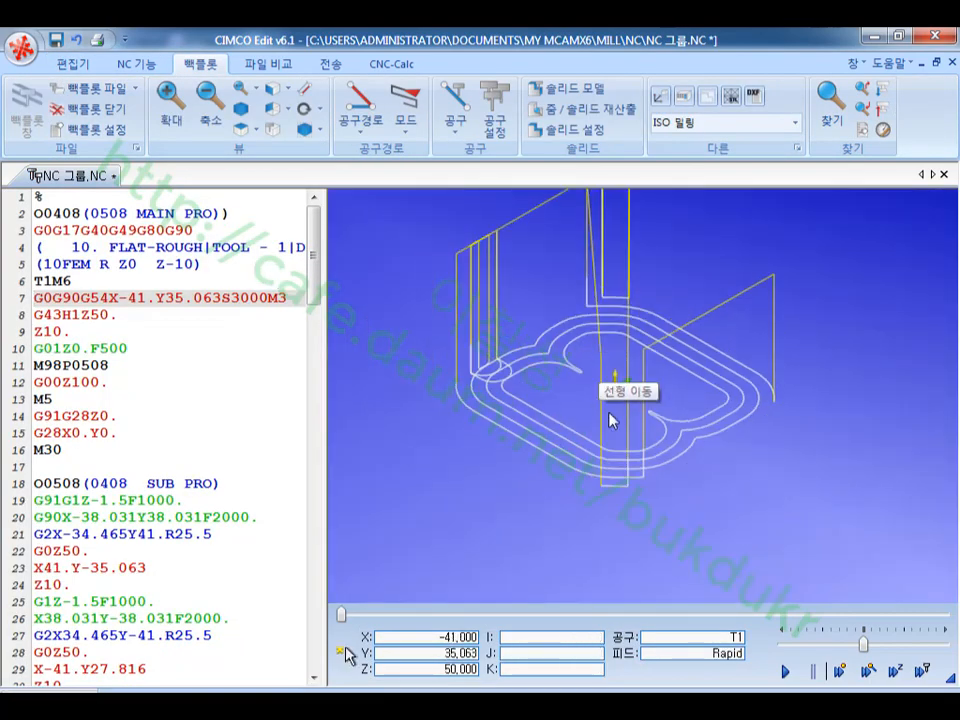
{"action": "scroll", "coordinate": [601, 284], "scroll_direction": "up", "scroll_amount": 2}
{"action": "scroll", "coordinate": [601, 285], "scroll_direction": "down", "scroll_amount": 1}
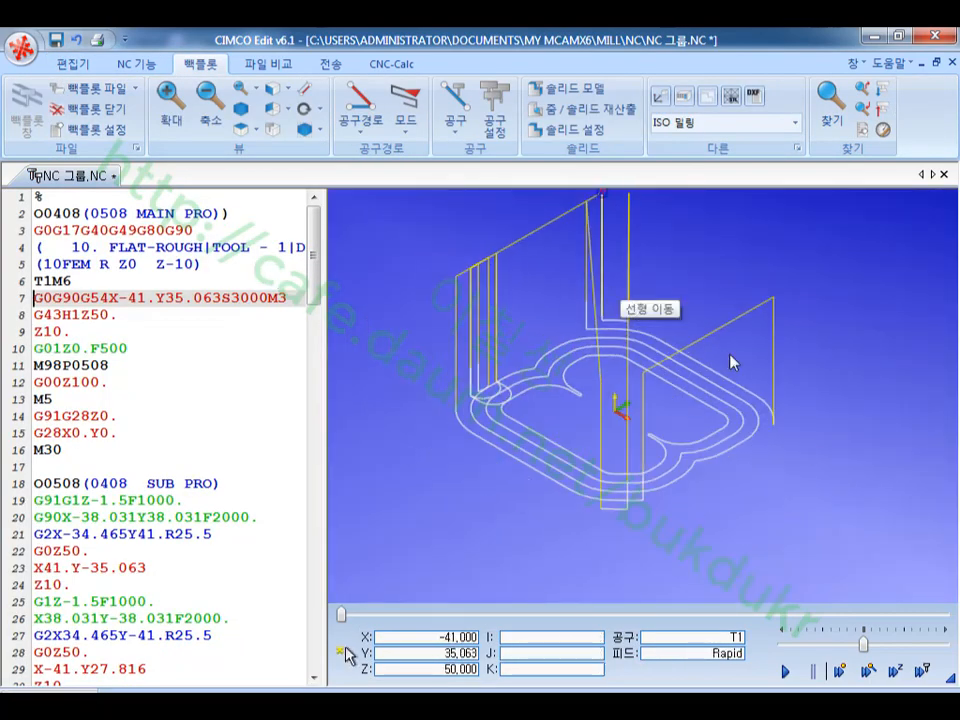
{"action": "left_click", "coordinate": [786, 670]}
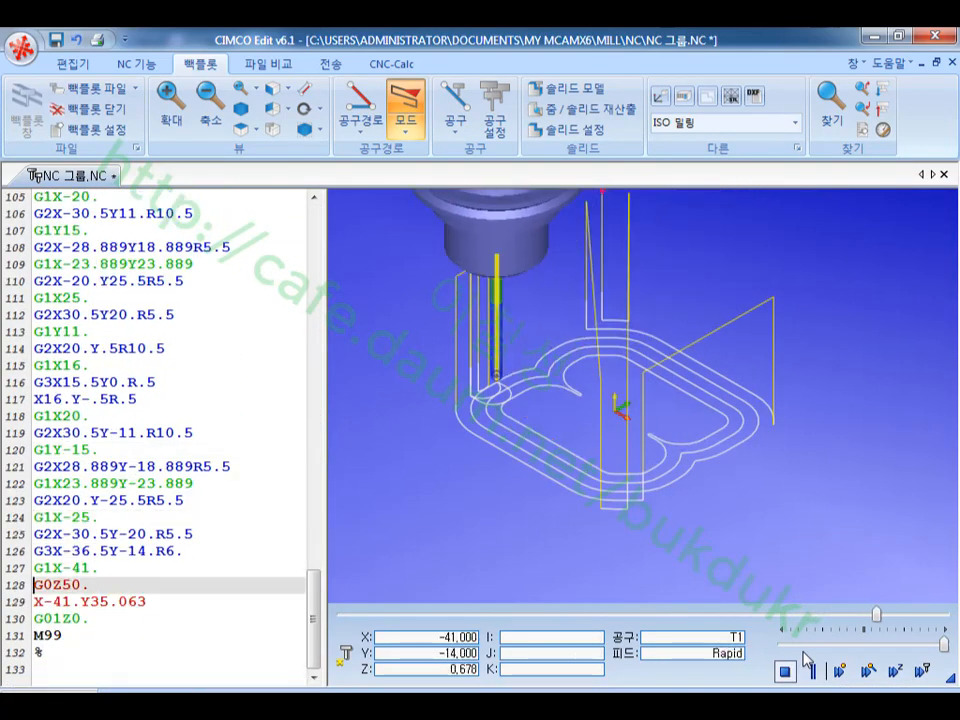
- Rotate and zoom the 3D toolpath view, then select the M98P0508 call text
{"action": "scroll", "coordinate": [742, 592], "scroll_direction": "down", "scroll_amount": 4}
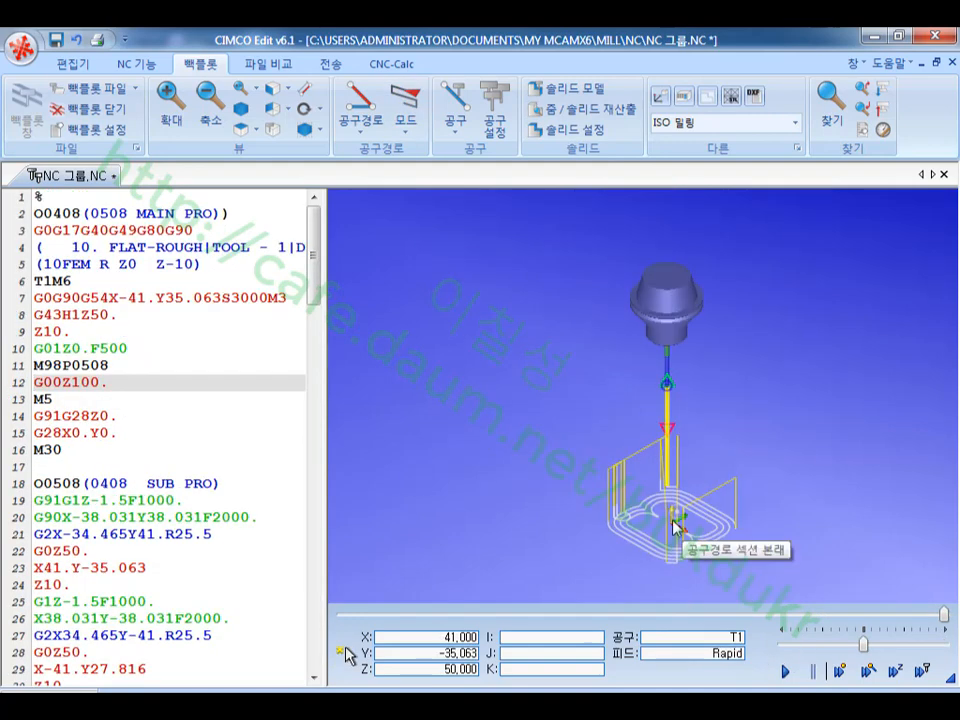
{"action": "scroll", "coordinate": [675, 516], "scroll_direction": "up", "scroll_amount": 1}
{"action": "left_click_drag", "start_coordinate": [681, 501], "coordinate": [842, 498]}
{"action": "scroll", "coordinate": [652, 452], "scroll_direction": "up", "scroll_amount": 2}
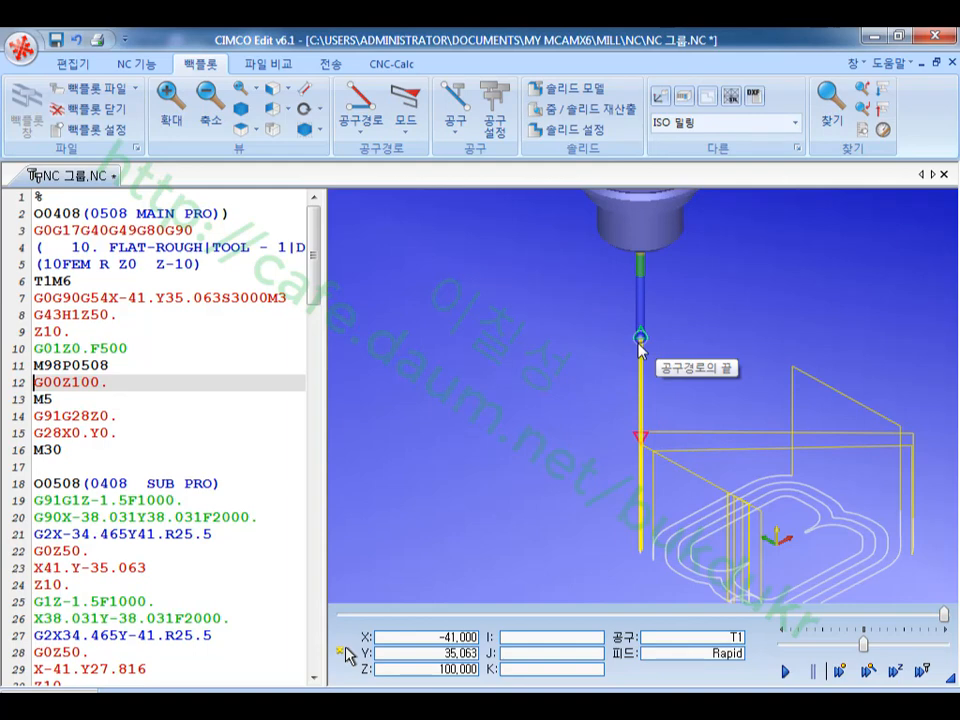
{"action": "scroll", "coordinate": [508, 351], "scroll_direction": "down", "scroll_amount": 4}
{"action": "left_click_drag", "start_coordinate": [731, 476], "coordinate": [585, 422]}
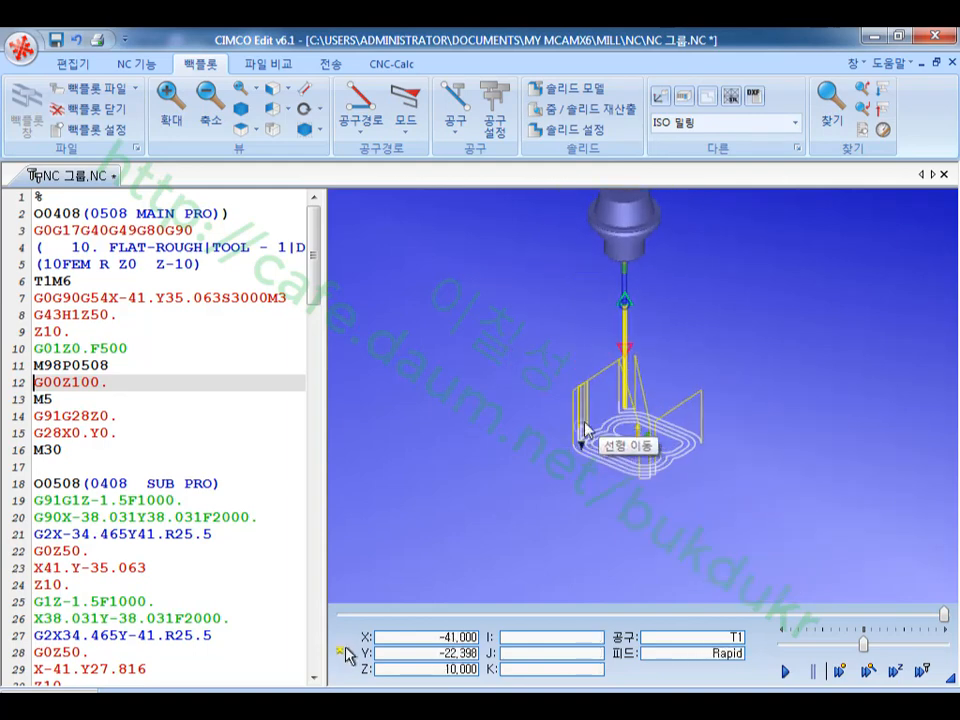
{"action": "scroll", "coordinate": [664, 443], "scroll_direction": "up", "scroll_amount": 4}
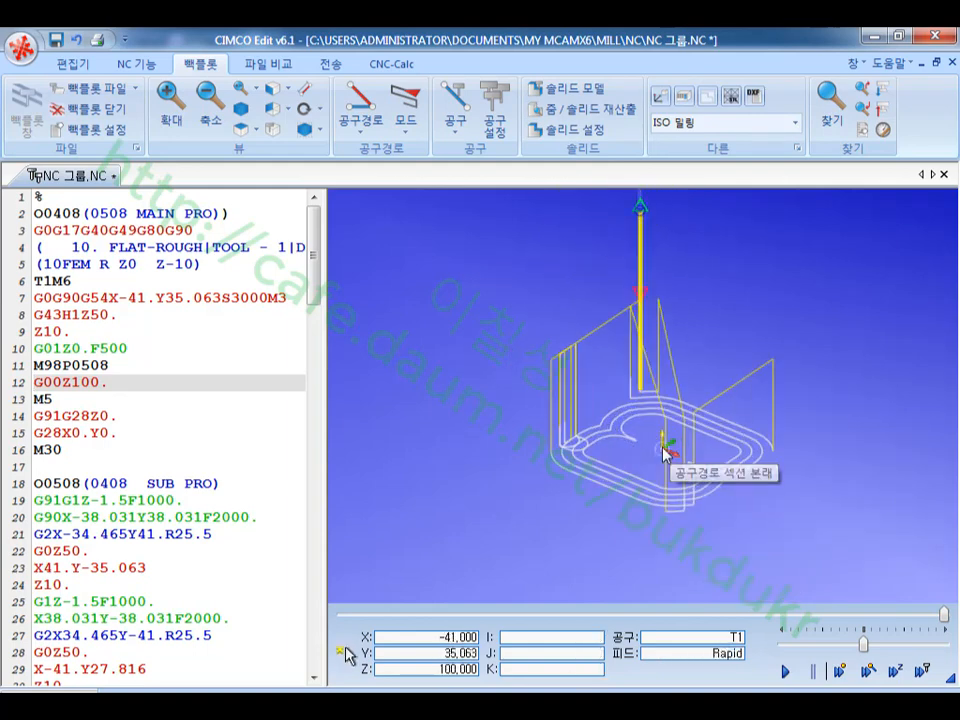
{"action": "left_click", "coordinate": [133, 370]}
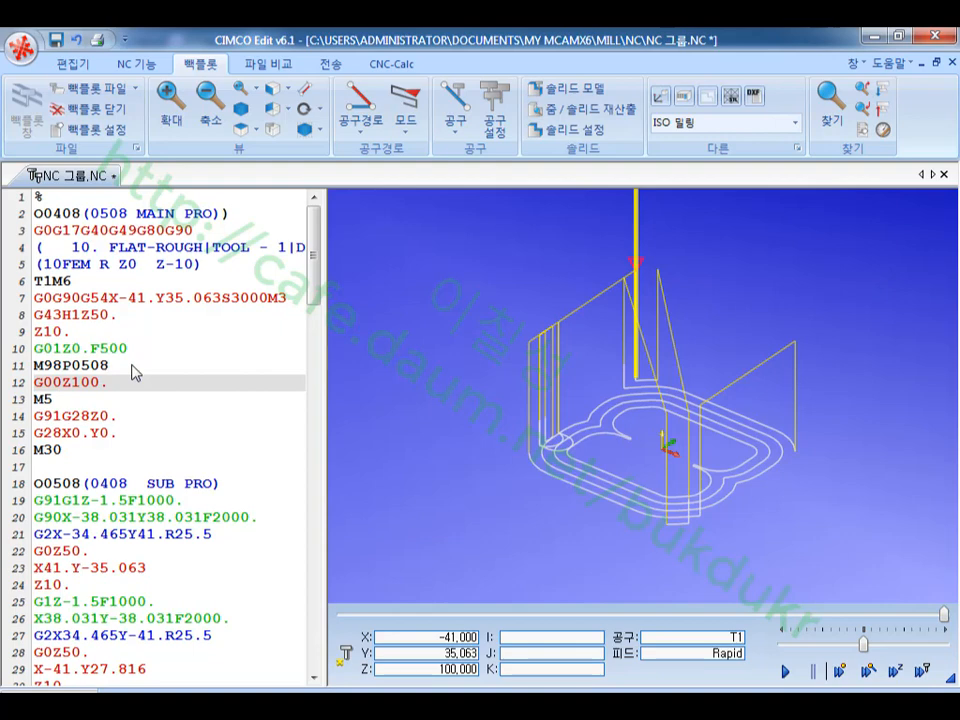
{"action": "double_click", "coordinate": [108, 366]}
{"action": "key", "text": "ctrl+c"}
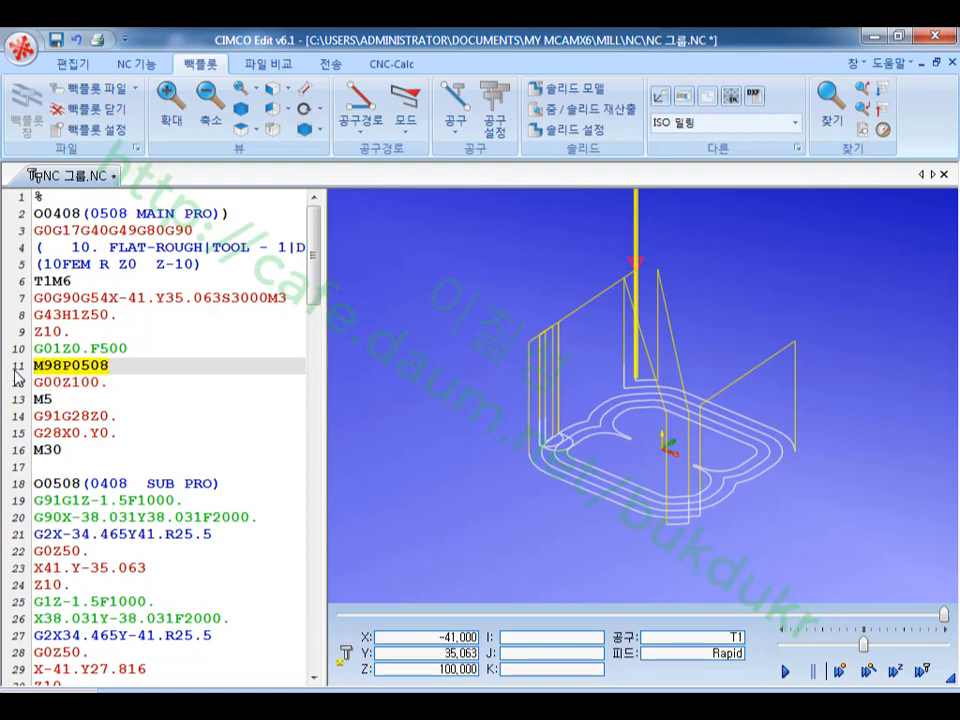
- Paste two more M98P0508 lines below line 11, giving three consecutive calls
{"action": "left_click", "coordinate": [126, 369]}
{"action": "key", "text": "Return"}
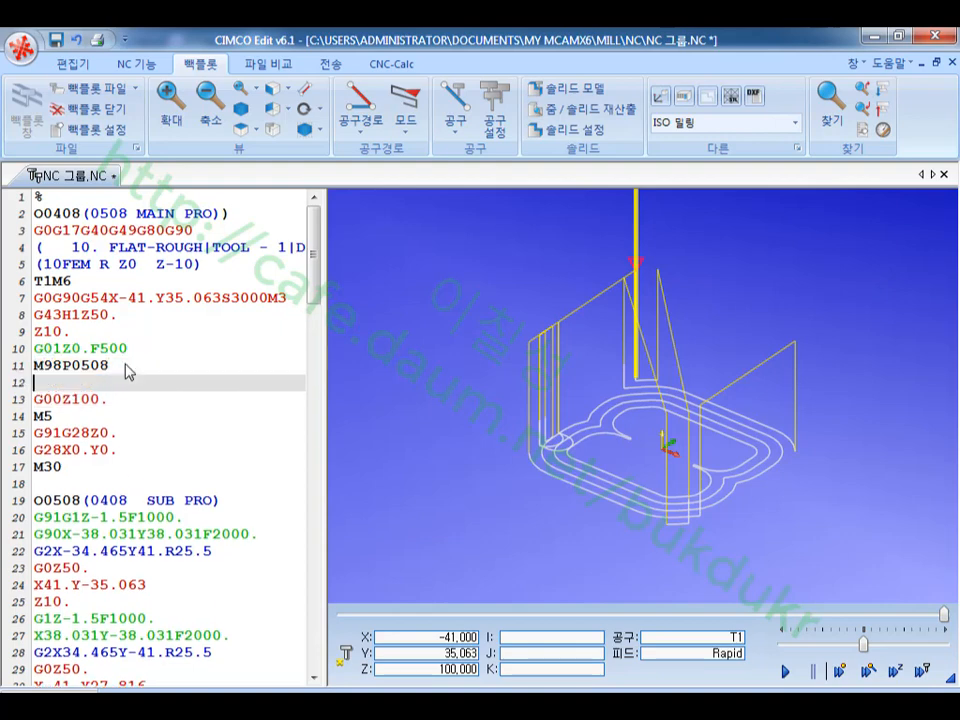
{"action": "key", "text": "ctrl+v"}
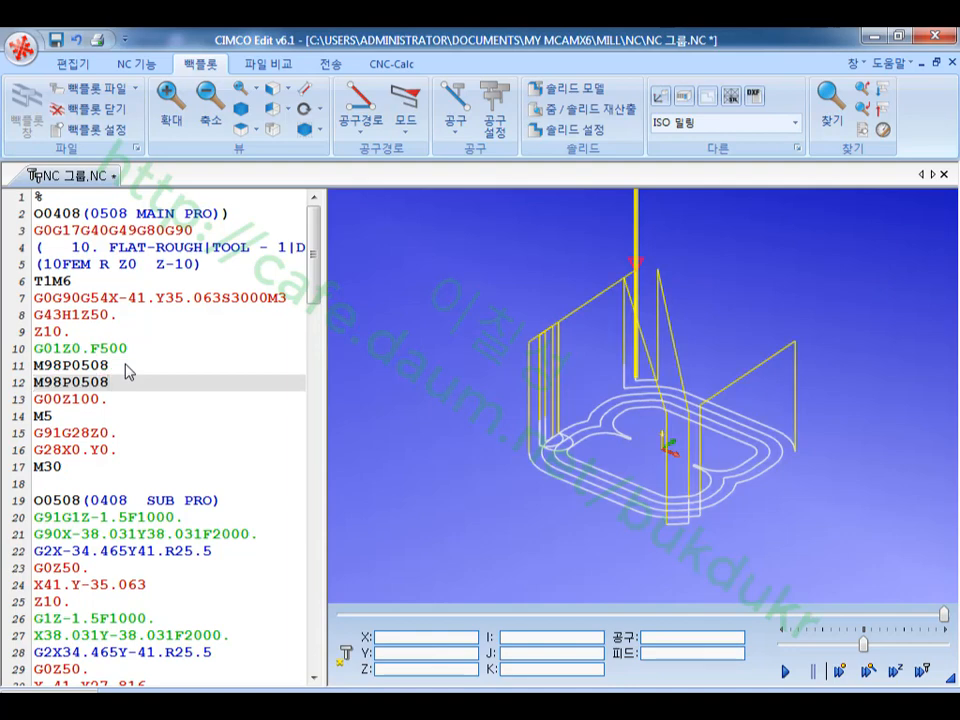
{"action": "key", "text": "Return"}
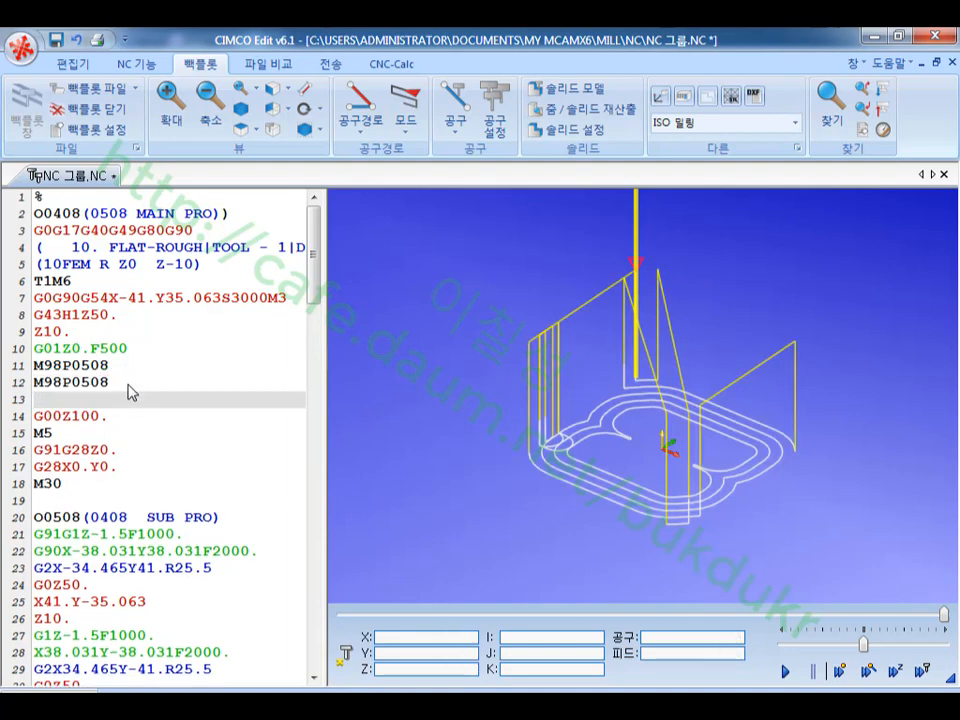
{"action": "key", "text": "ctrl+v"}
{"action": "key", "text": "Return"}
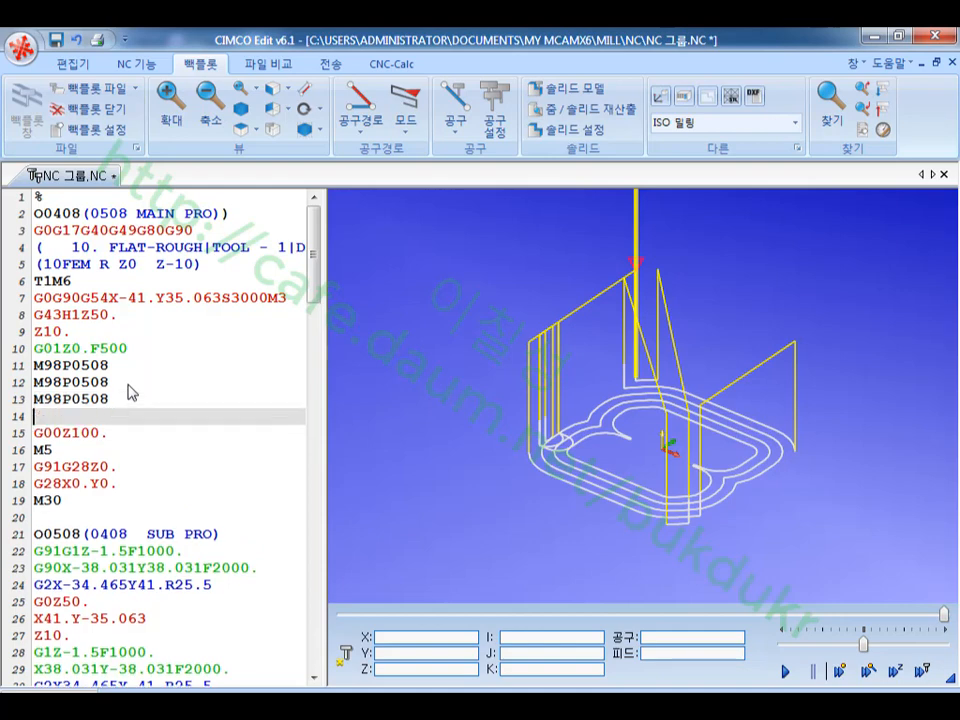
{"action": "left_click", "coordinate": [130, 394]}
- Scroll down and step the backplot to the subprogram's first move
{"action": "scroll", "coordinate": [205, 400], "scroll_direction": "down", "scroll_amount": 3}
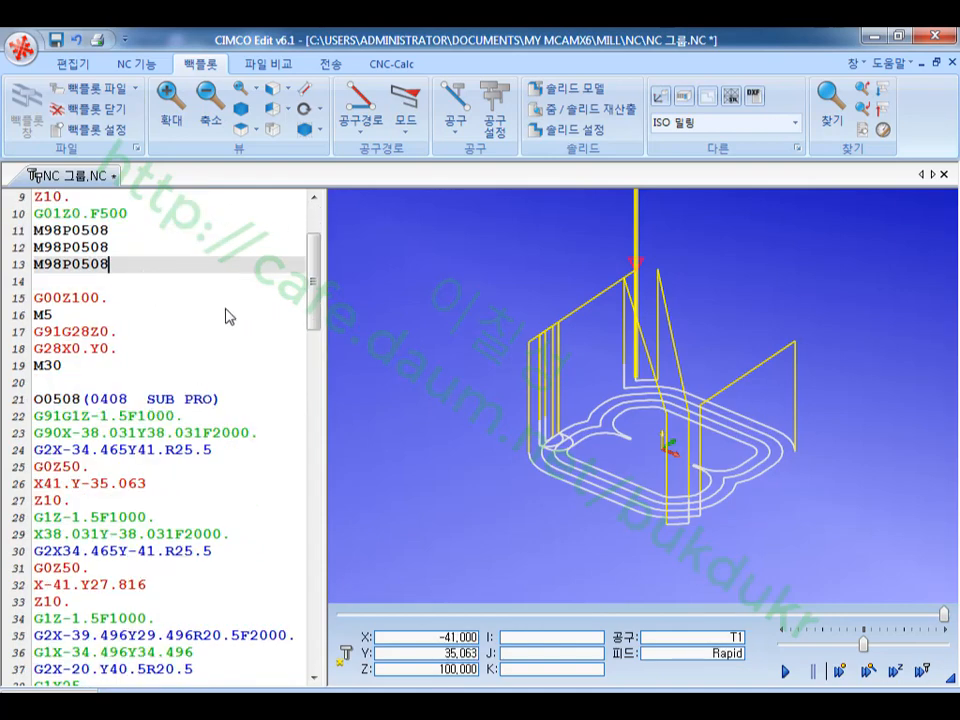
{"action": "scroll", "coordinate": [612, 422], "scroll_direction": "up", "scroll_amount": 1}
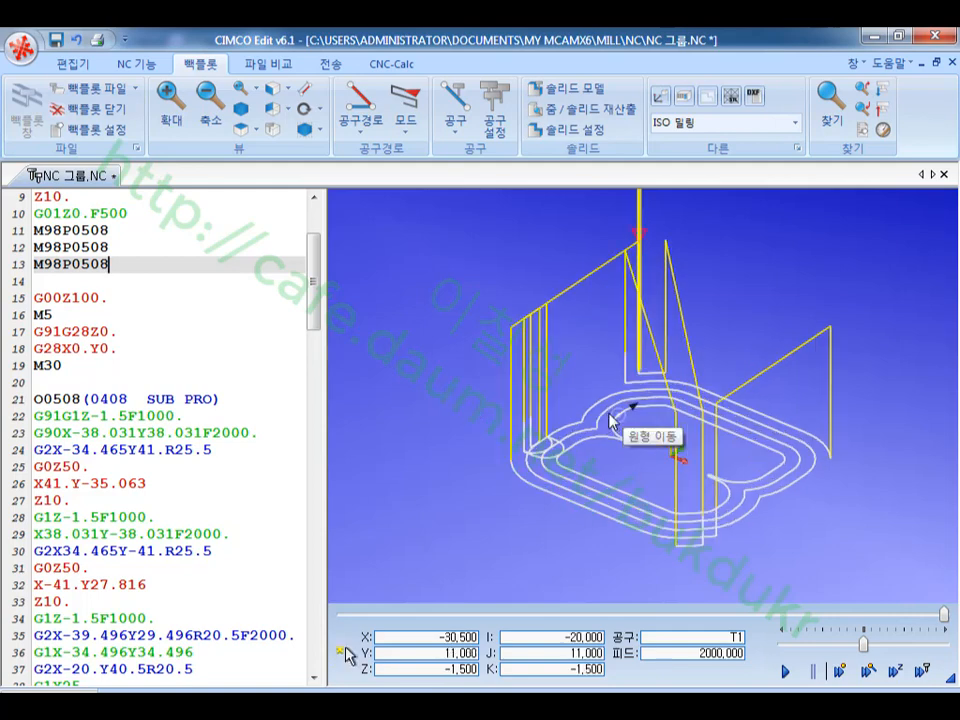
{"action": "scroll", "coordinate": [612, 422], "scroll_direction": "down", "scroll_amount": 1}
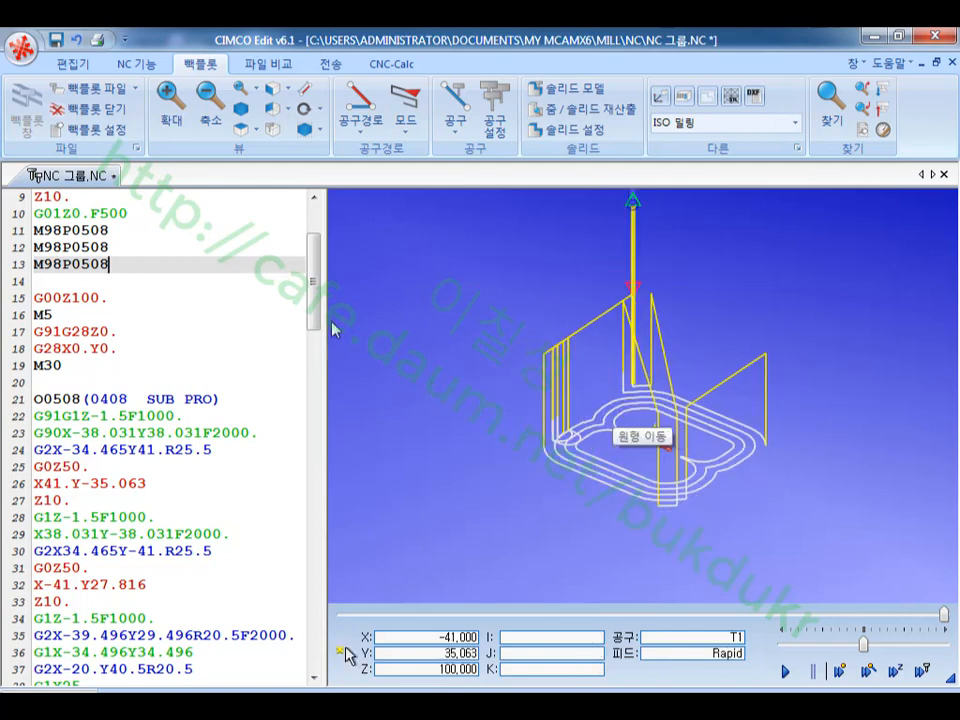
{"action": "left_click_drag", "start_coordinate": [317, 300], "coordinate": [323, 322]}
{"action": "scroll", "coordinate": [320, 310], "scroll_direction": "down", "scroll_amount": 1}
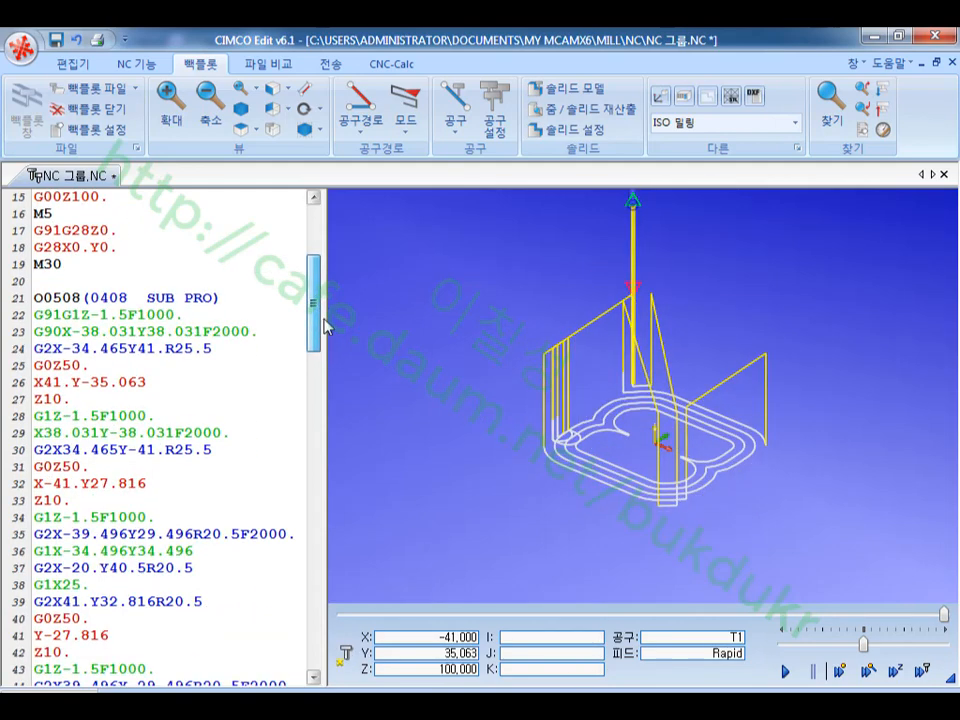
{"action": "left_click", "coordinate": [190, 315]}
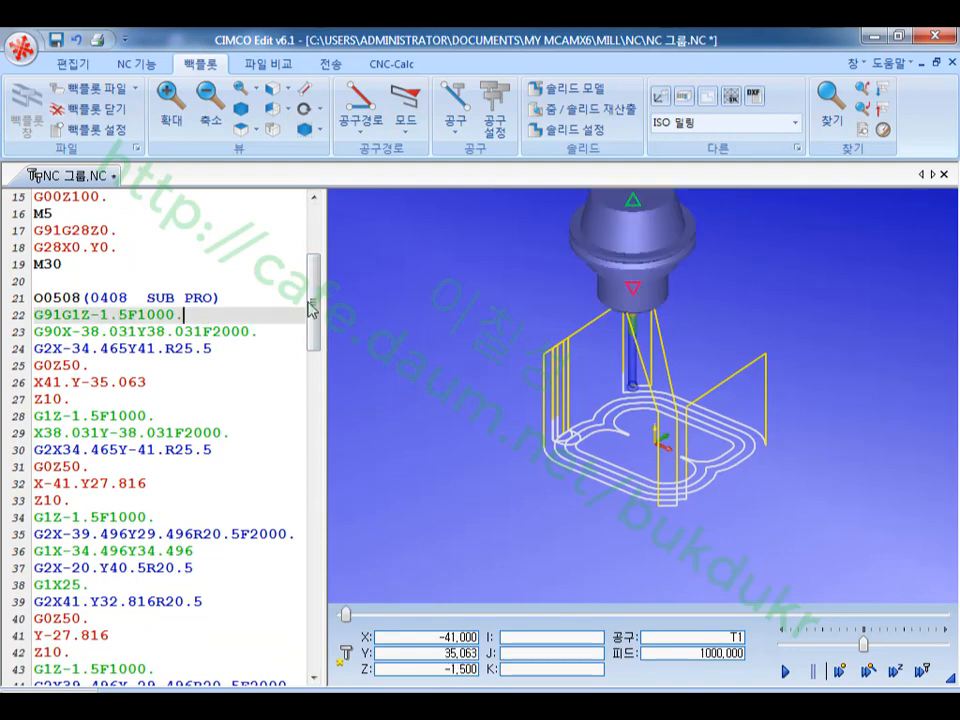
- Step the backplot through the G01Z0., G1X-41. and G0Z50. lines, rotating the 3D view
{"action": "left_click_drag", "start_coordinate": [312, 306], "coordinate": [323, 612]}
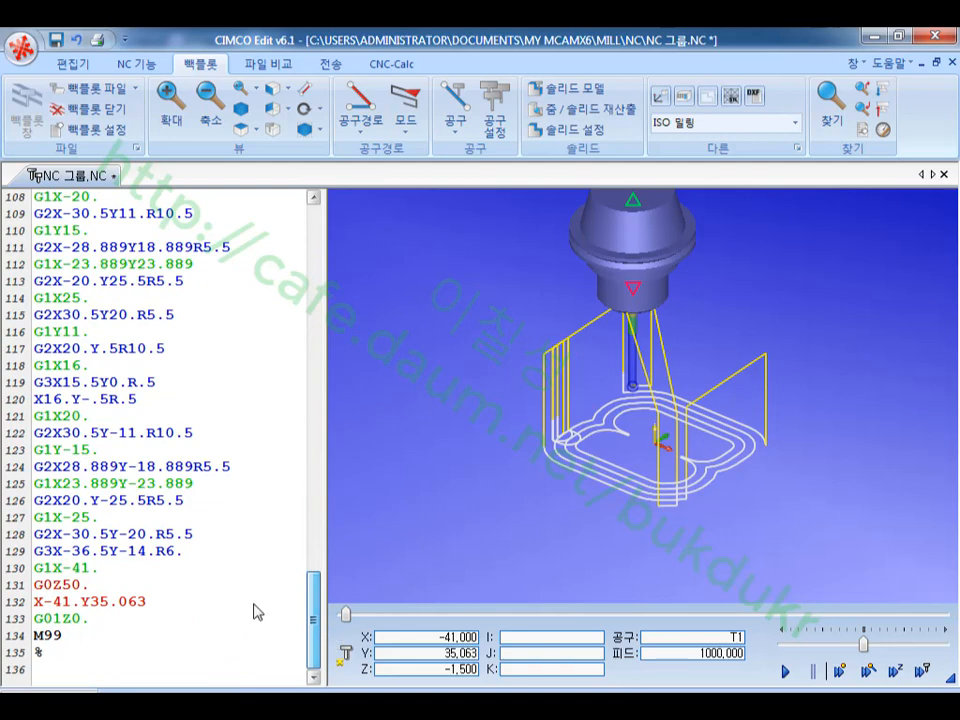
{"action": "left_click", "coordinate": [108, 620]}
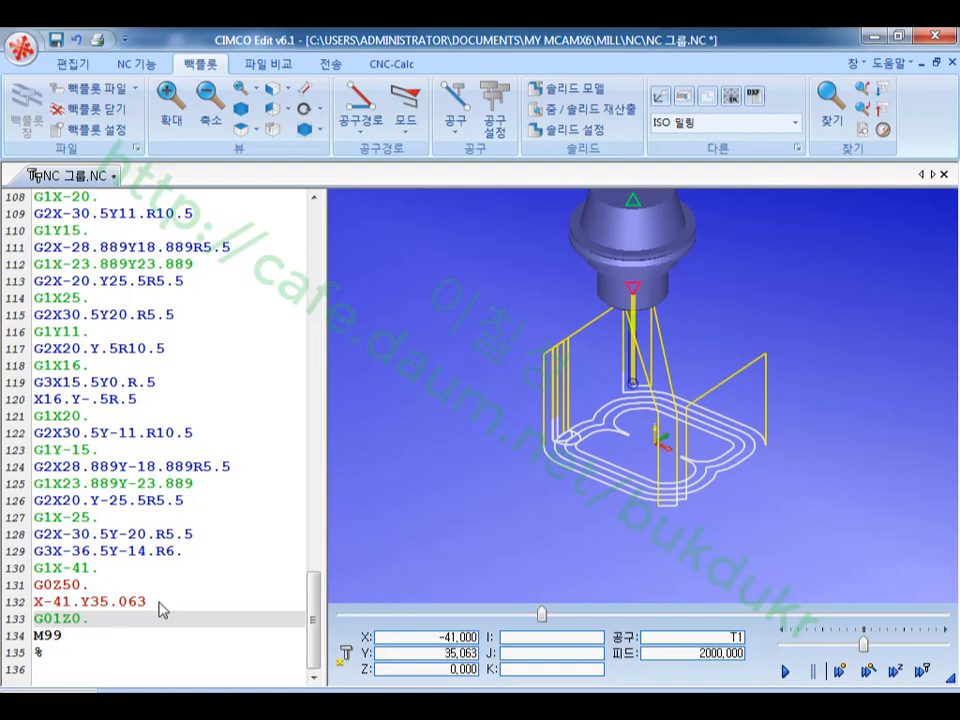
{"action": "left_click", "coordinate": [104, 572]}
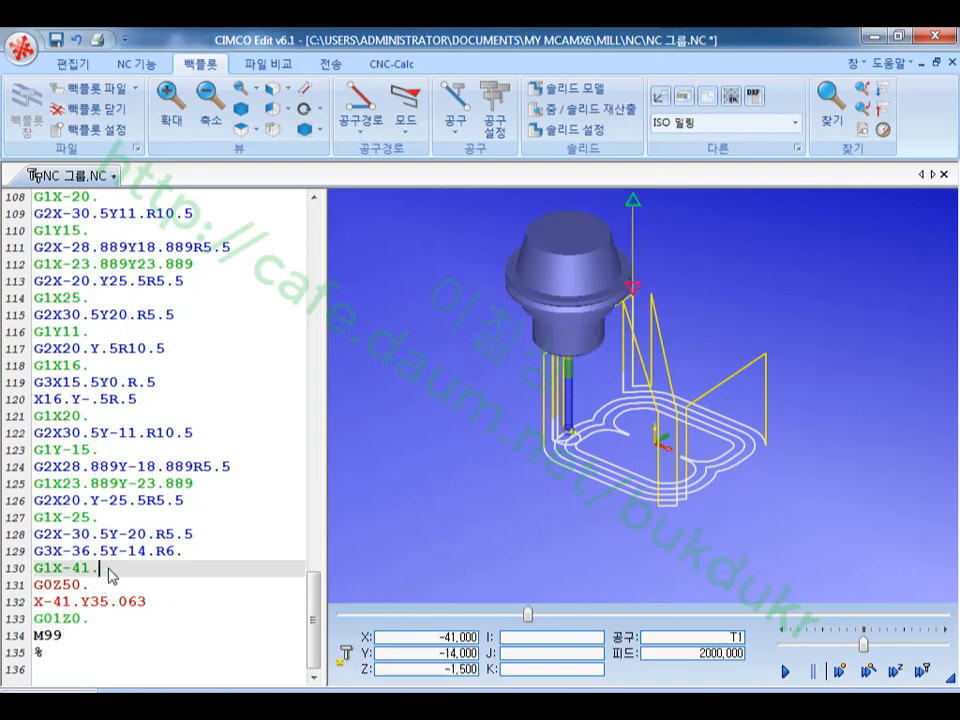
{"action": "left_click_drag", "start_coordinate": [605, 502], "coordinate": [690, 495]}
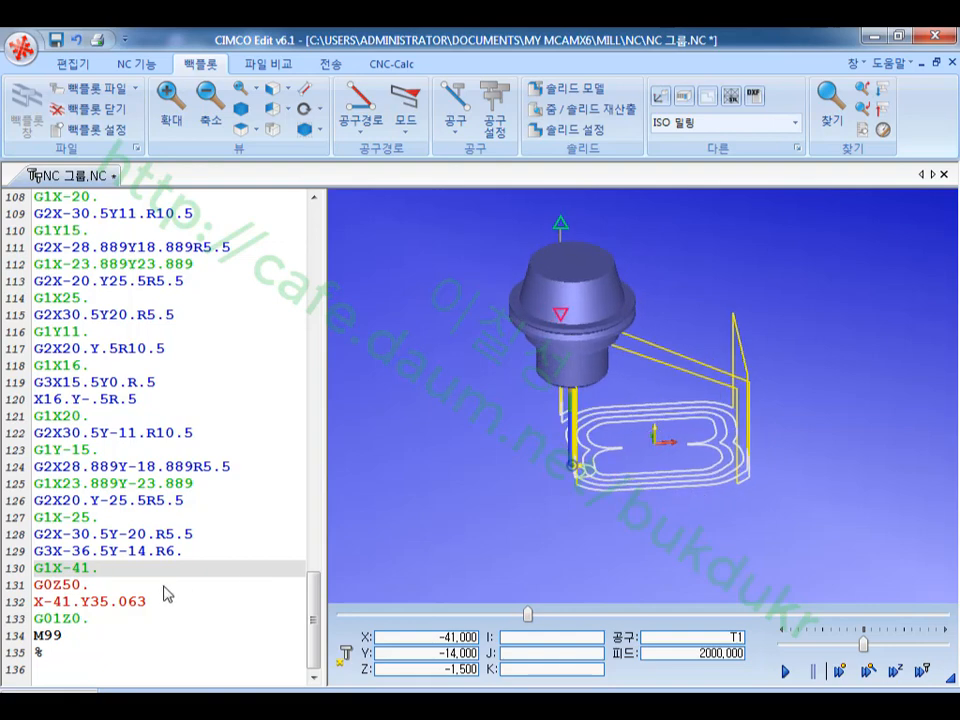
{"action": "left_click", "coordinate": [92, 586]}
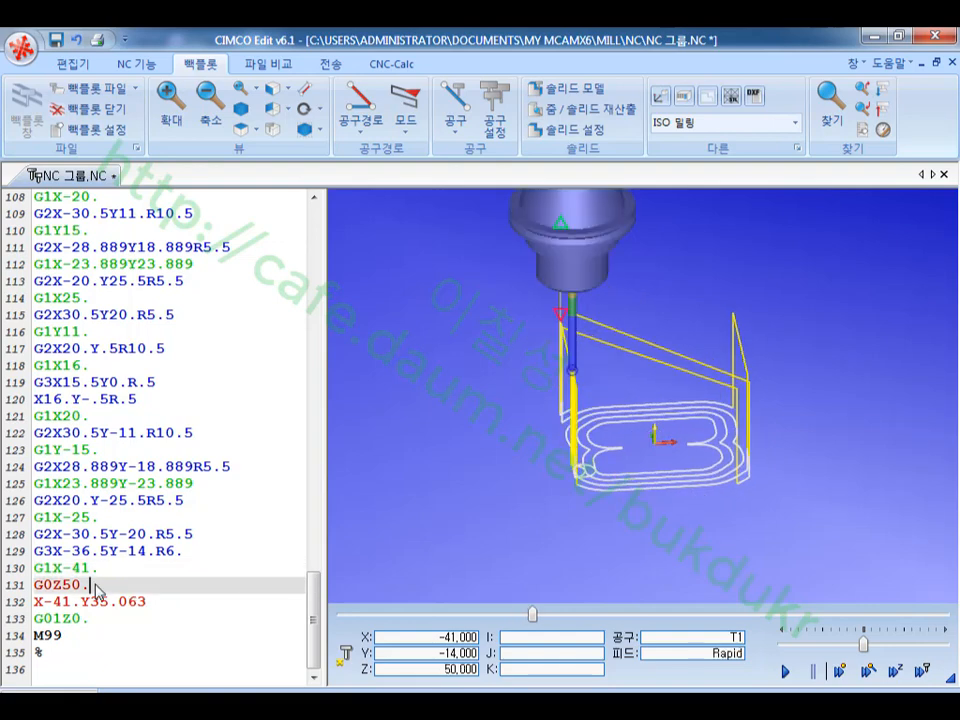
- Delete the G0Z50. retract line and recheck the G1X-41. and X-41.Y35.063 moves
{"action": "double_click", "coordinate": [92, 586]}
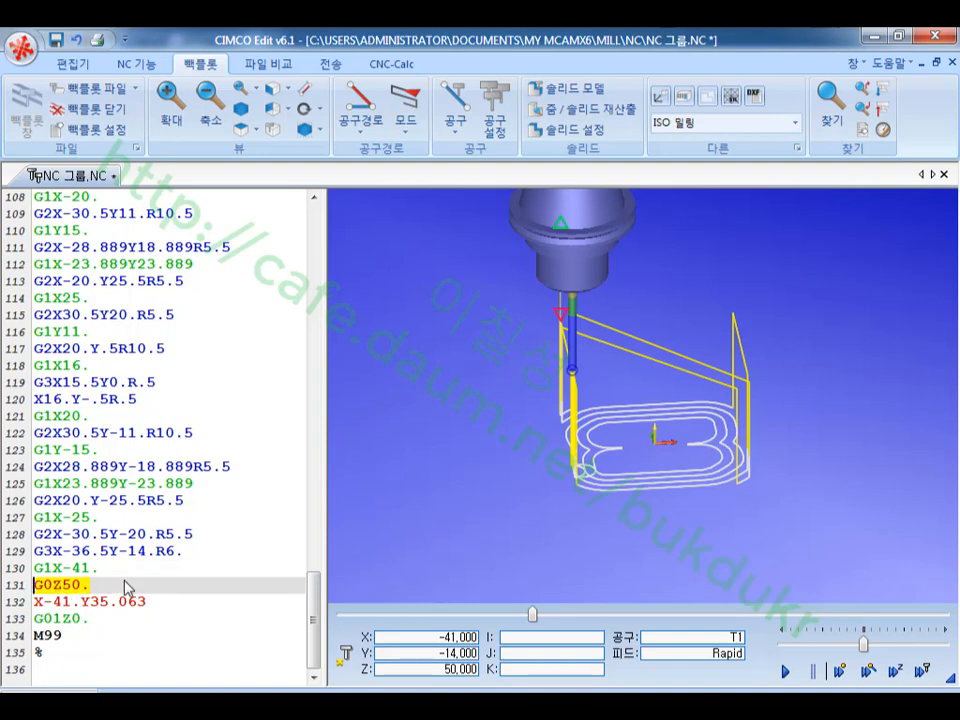
{"action": "key", "text": "Delete"}
{"action": "key", "text": "Delete"}
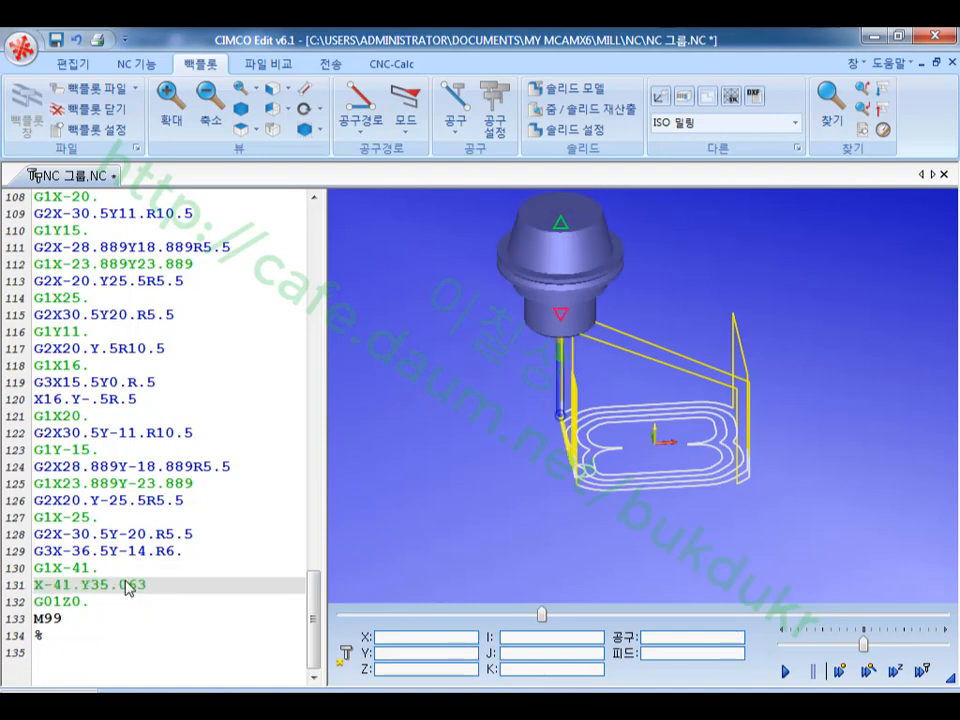
{"action": "left_click", "coordinate": [150, 568]}
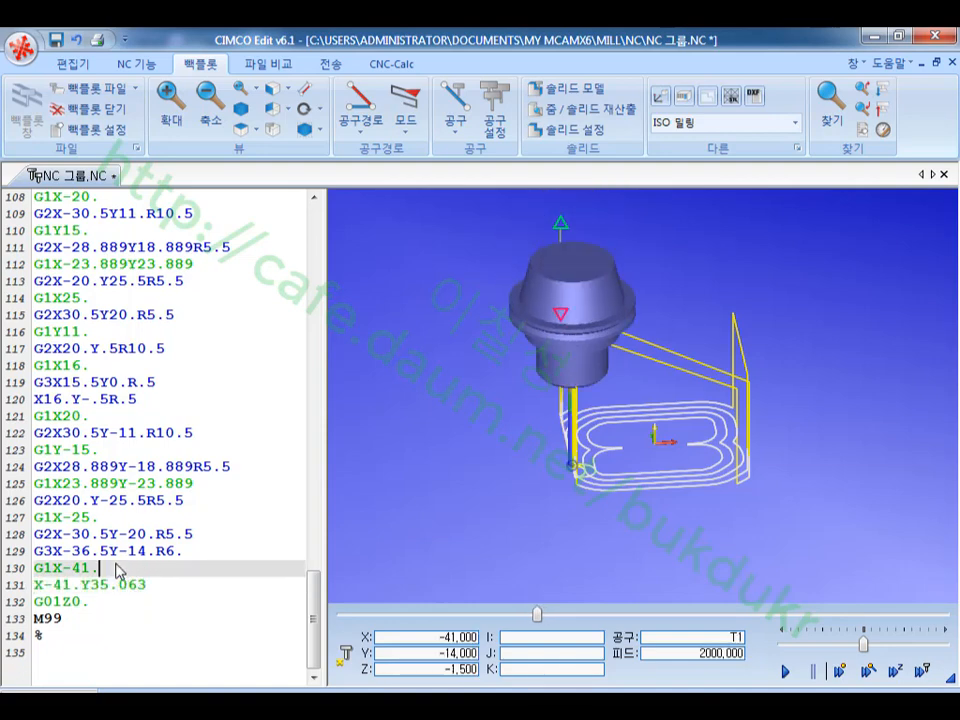
{"action": "left_click", "coordinate": [166, 590]}
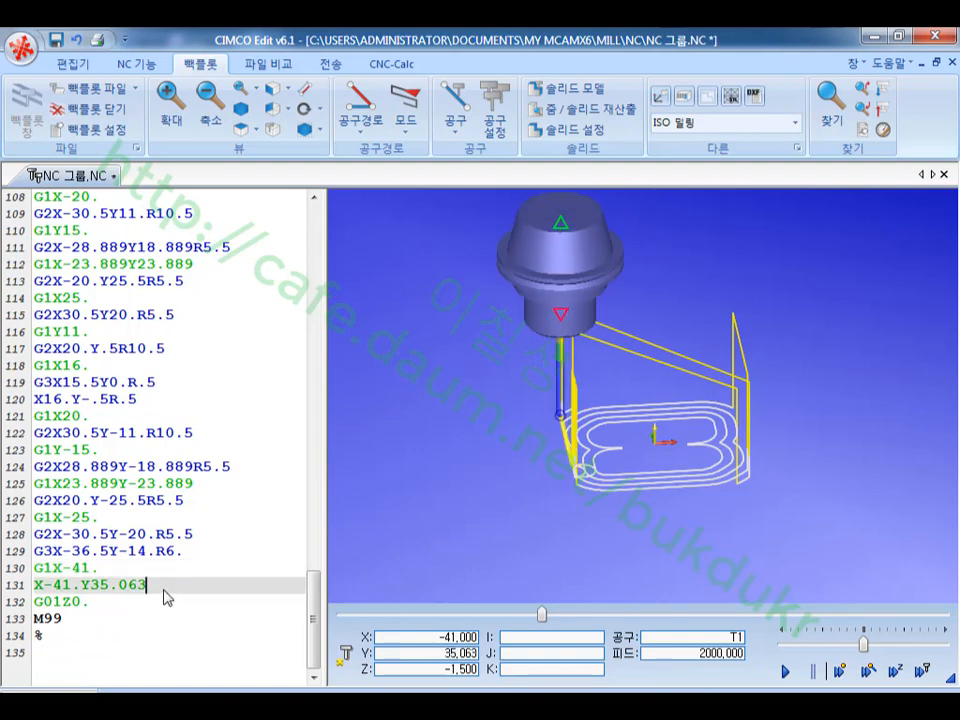
- Remove the G01Z0. line so X-41.Y35.063 is followed directly by M99
{"action": "left_click", "coordinate": [114, 605]}
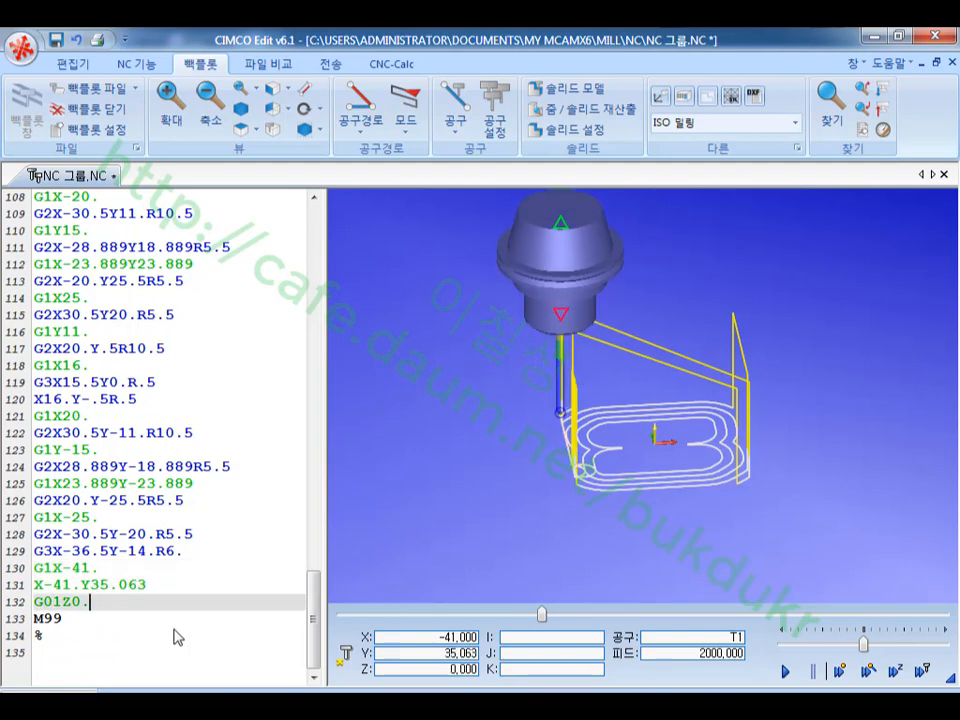
{"action": "key", "text": "BackSpace"}
{"action": "key", "text": "BackSpace"}
{"action": "key", "text": "BackSpace"}
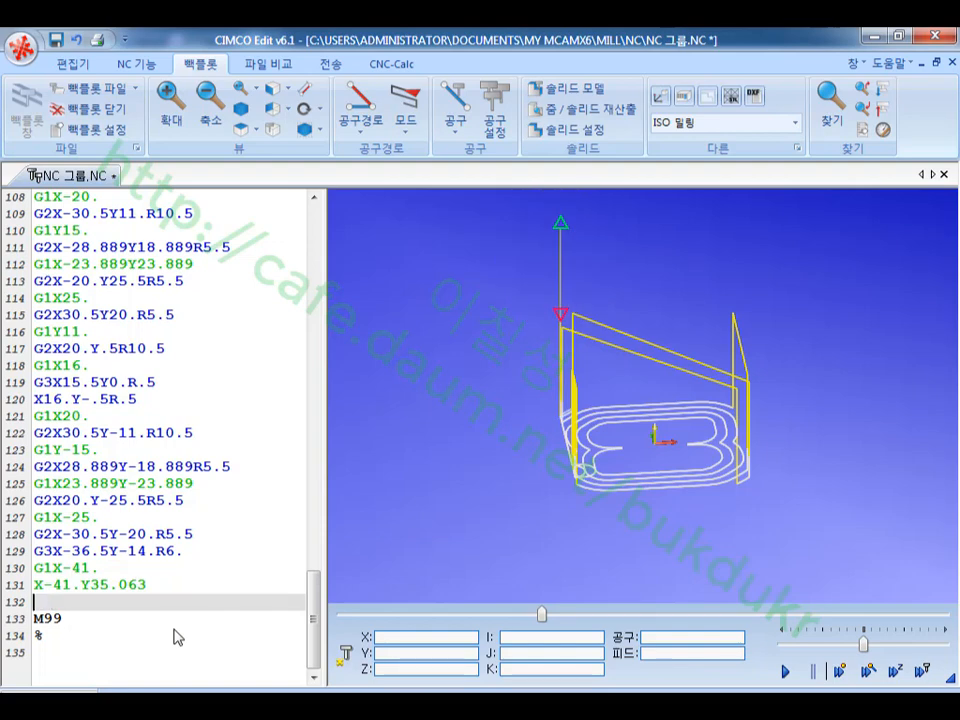
{"action": "key", "text": "BackSpace"}
{"action": "left_click_drag", "start_coordinate": [470, 520], "coordinate": [540, 547]}
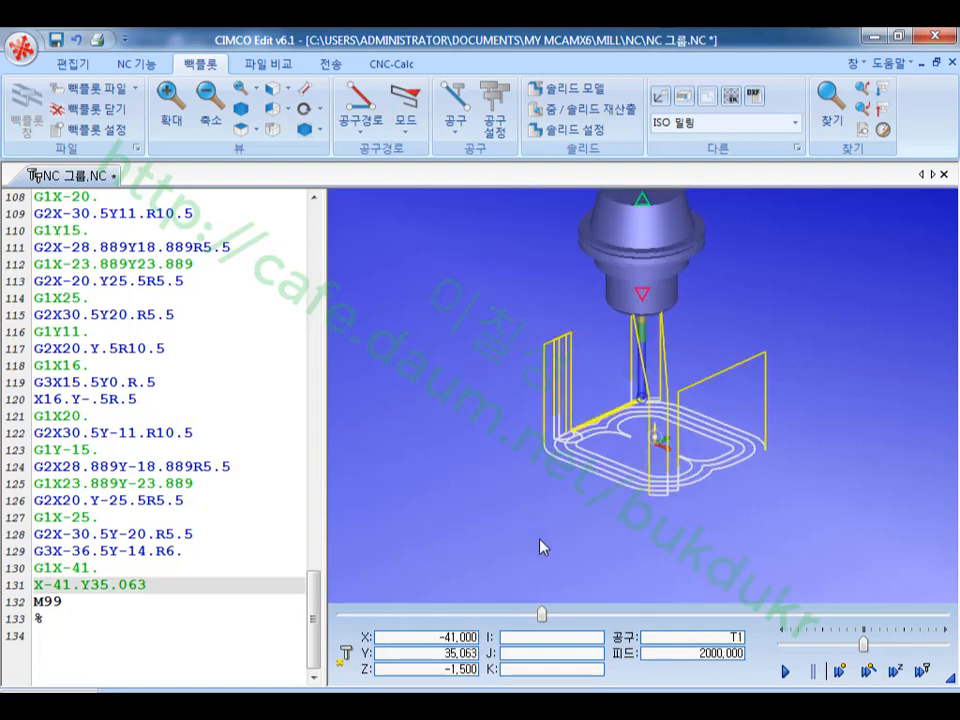
{"action": "scroll", "coordinate": [666, 467], "scroll_direction": "up", "scroll_amount": 4}
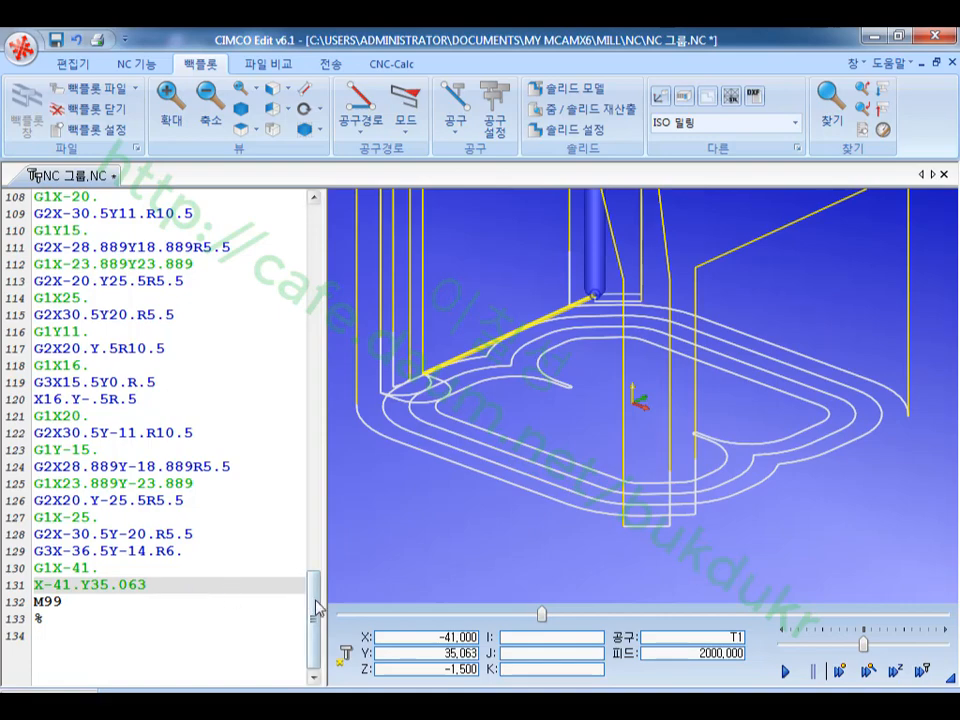
{"action": "scroll", "coordinate": [316, 608], "scroll_direction": "up", "scroll_amount": 1}
{"action": "scroll", "coordinate": [316, 608], "scroll_direction": "up", "scroll_amount": 20}
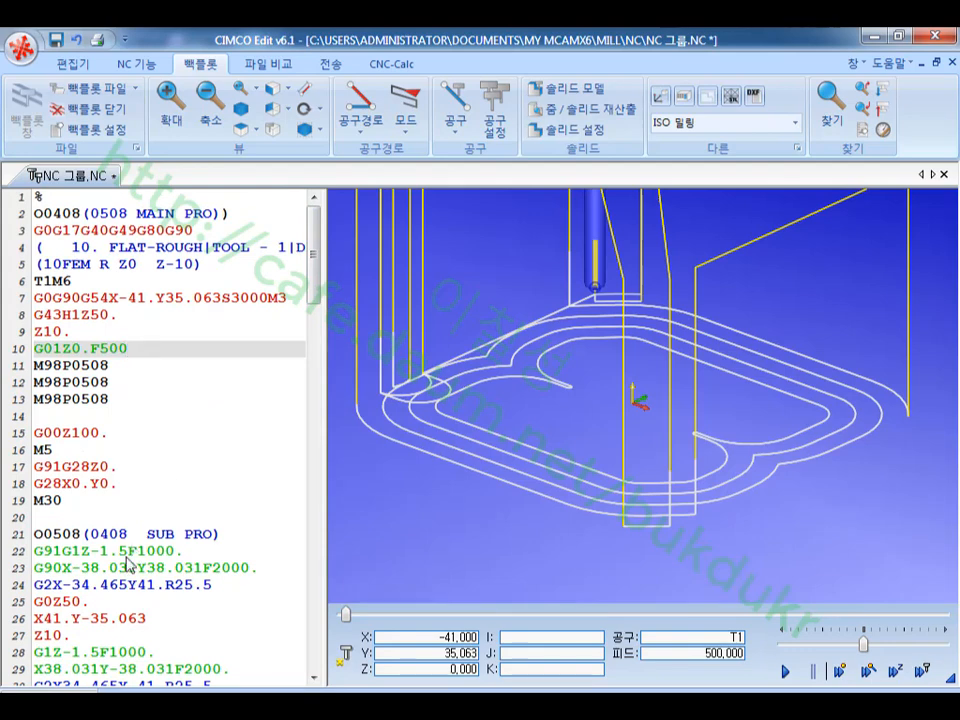
{"action": "left_click", "coordinate": [186, 553]}
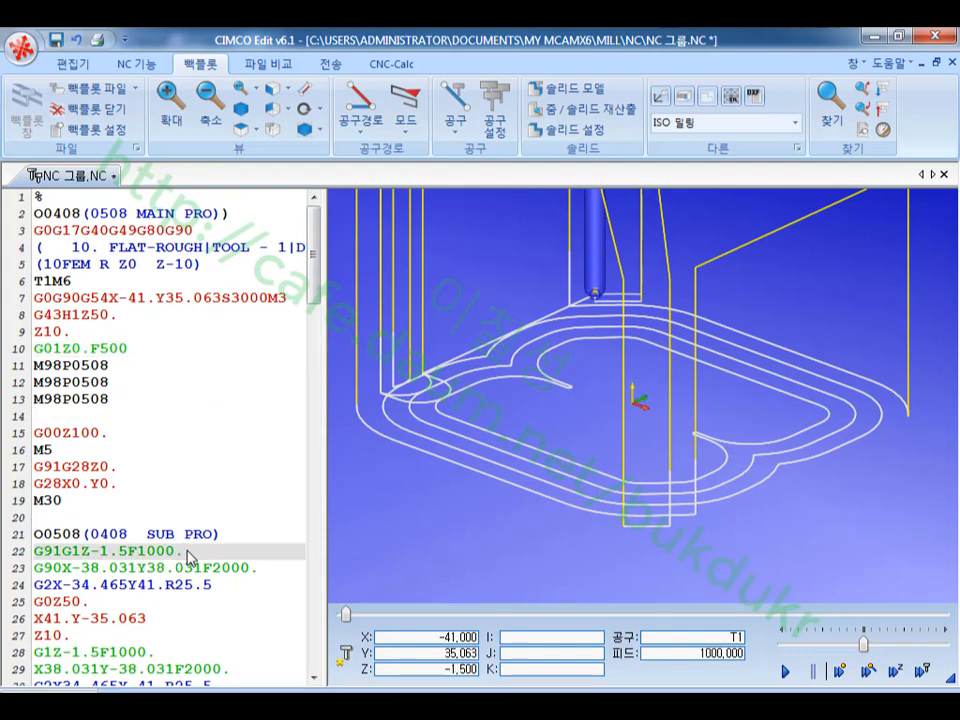
{"action": "left_click", "coordinate": [276, 578]}
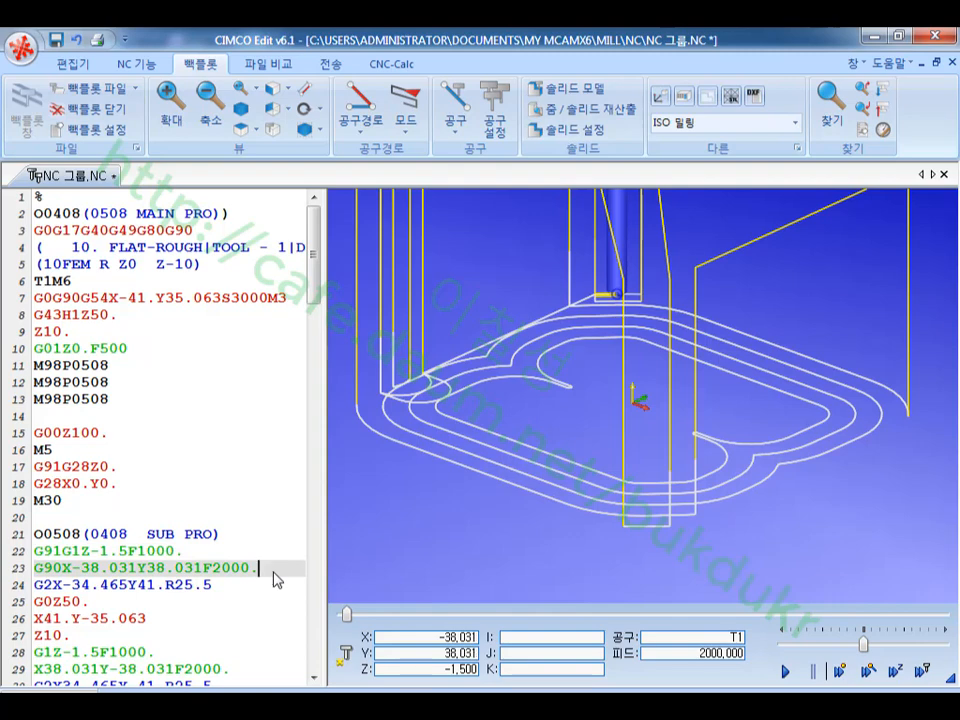
{"action": "left_click_drag", "start_coordinate": [617, 374], "coordinate": [653, 375]}
{"action": "left_click", "coordinate": [124, 367]}
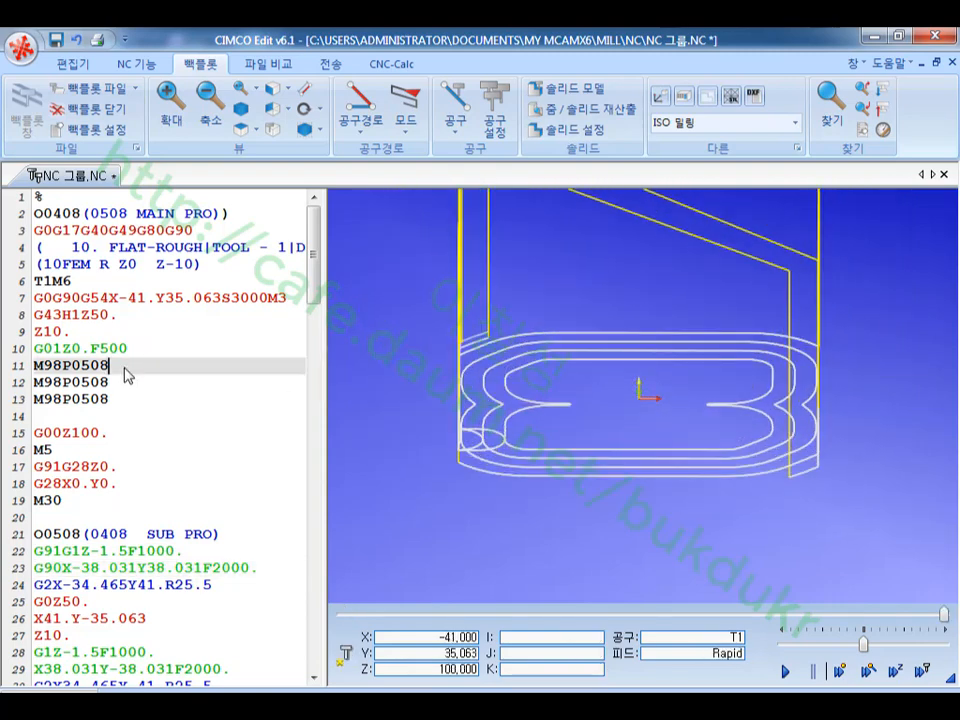
{"action": "left_click", "coordinate": [124, 384]}
{"action": "left_click", "coordinate": [124, 401]}
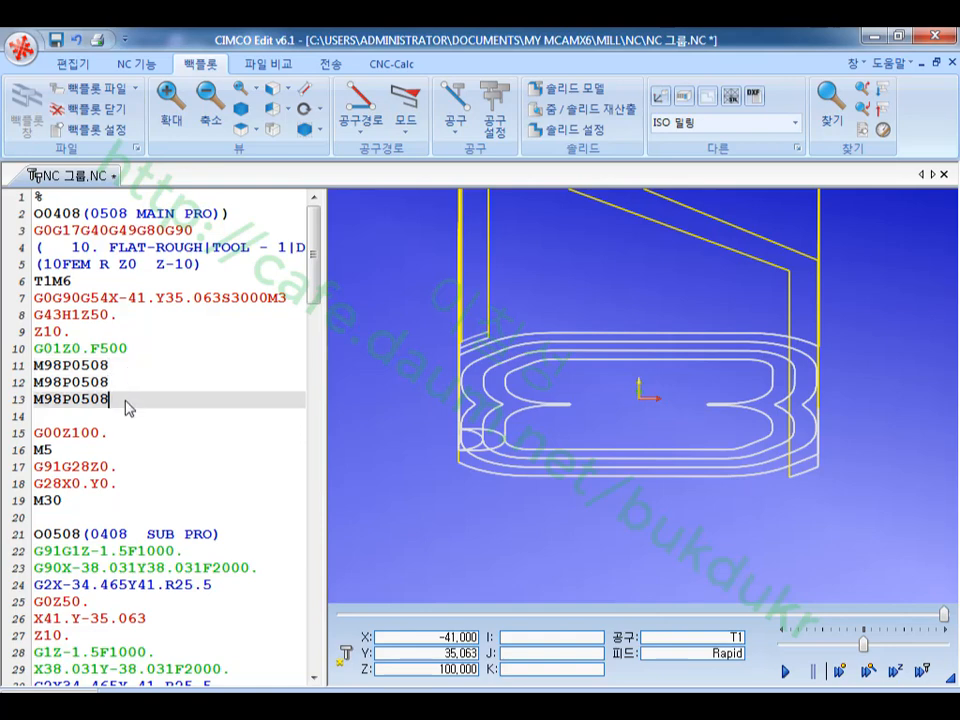
{"action": "scroll", "coordinate": [556, 507], "scroll_direction": "down", "scroll_amount": 4}
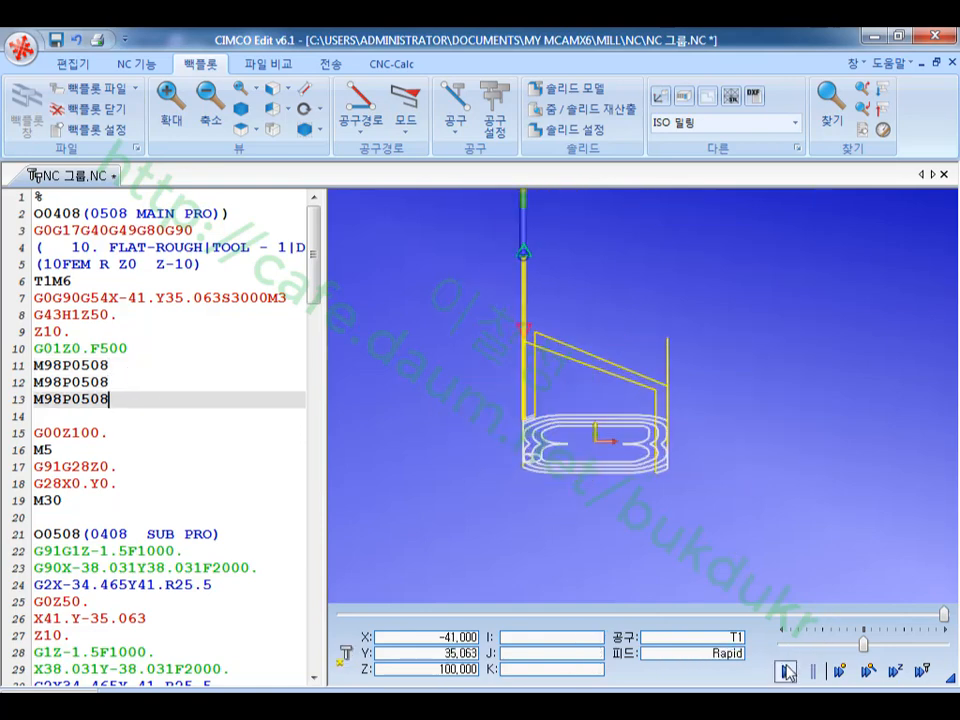
{"action": "left_click", "coordinate": [786, 671]}
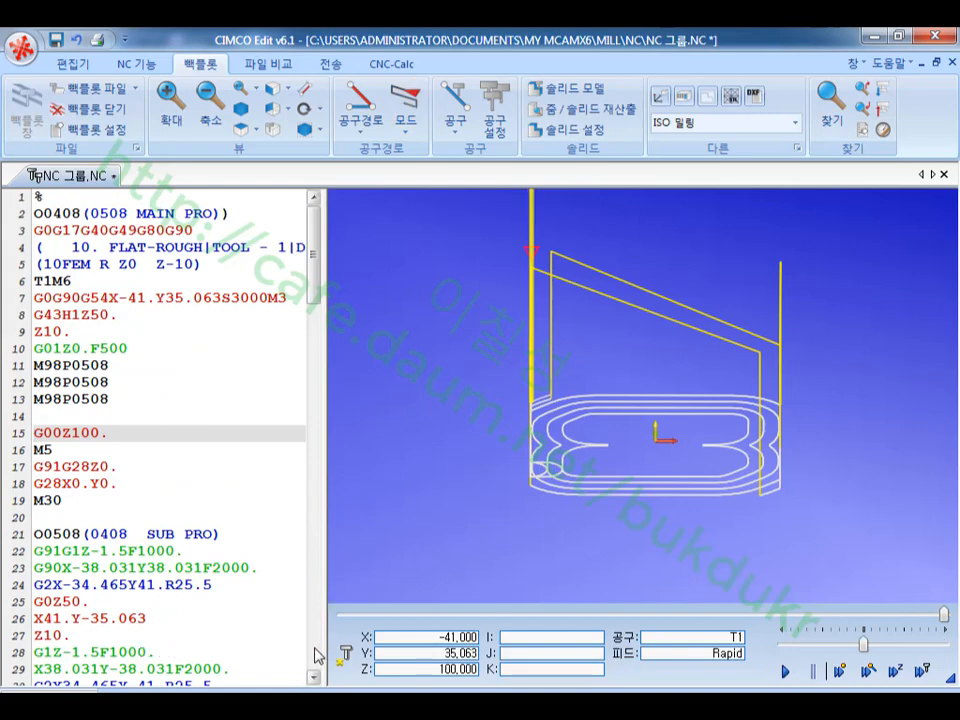
{"action": "left_click_drag", "start_coordinate": [315, 285], "coordinate": [322, 660]}
{"action": "left_click", "coordinate": [206, 603]}
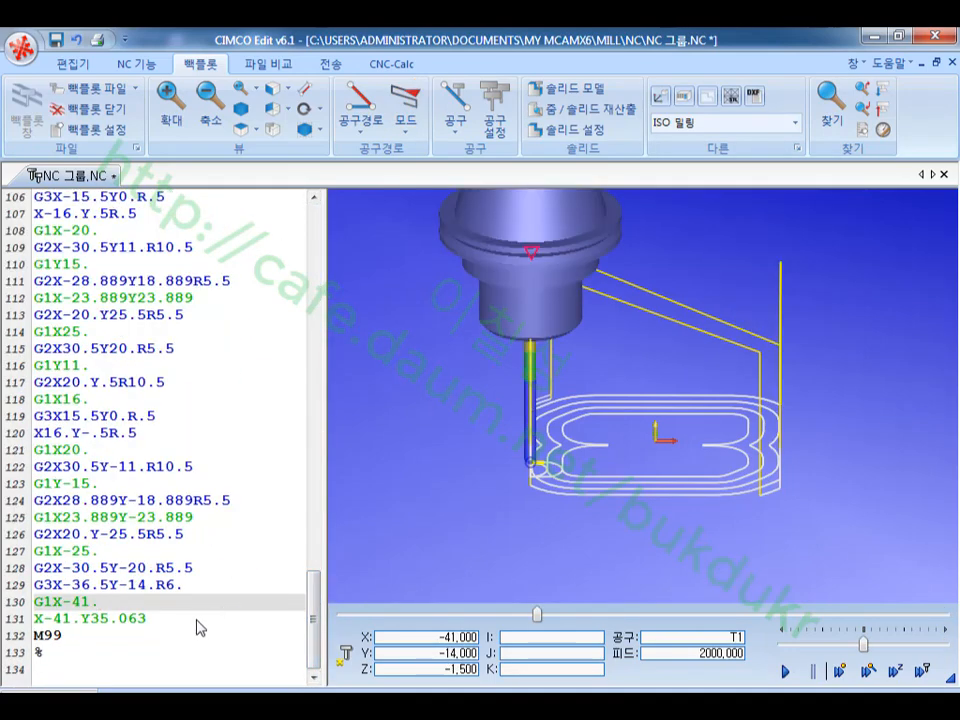
- Rotate and zoom the backplot around the tool tip, then rewind to the first pass
{"action": "left_click", "coordinate": [200, 620]}
{"action": "left_click_drag", "start_coordinate": [490, 480], "coordinate": [620, 492]}
{"action": "scroll", "coordinate": [474, 469], "scroll_direction": "up", "scroll_amount": 8}
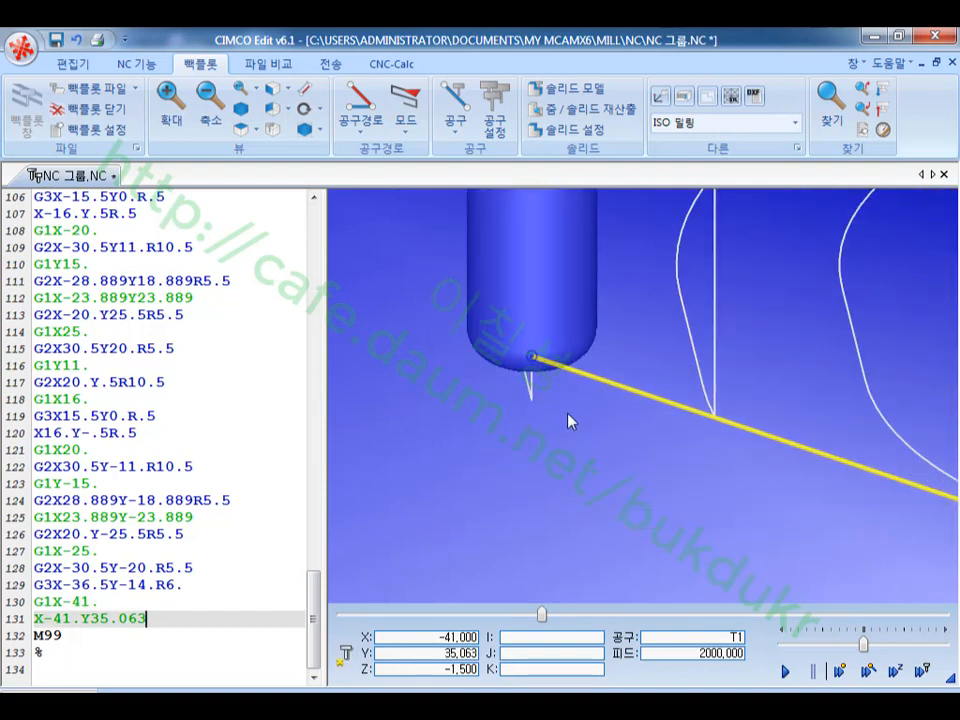
{"action": "left_click_drag", "start_coordinate": [568, 420], "coordinate": [572, 379]}
{"action": "scroll", "coordinate": [574, 379], "scroll_direction": "down", "scroll_amount": 3}
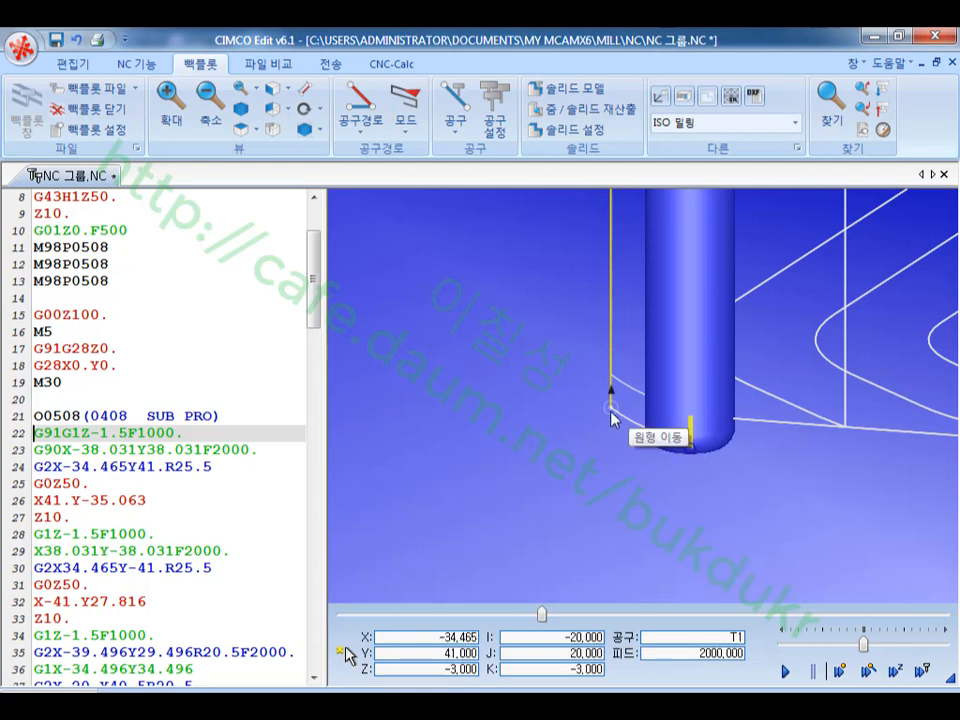
{"action": "scroll", "coordinate": [612, 418], "scroll_direction": "down", "scroll_amount": 5}
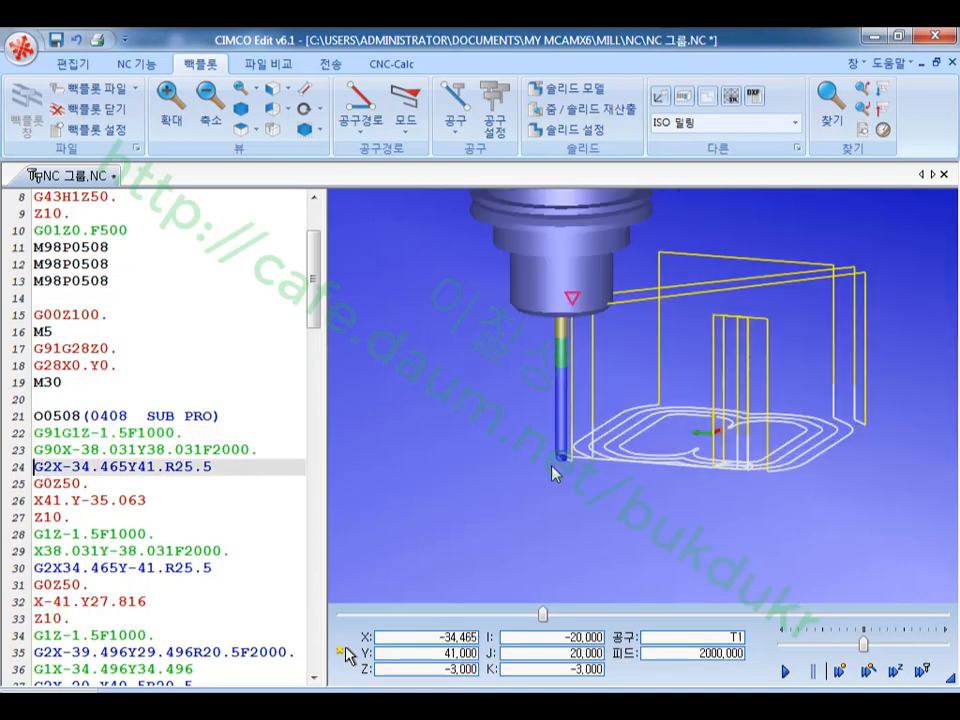
{"action": "left_click_drag", "start_coordinate": [805, 468], "coordinate": [660, 488]}
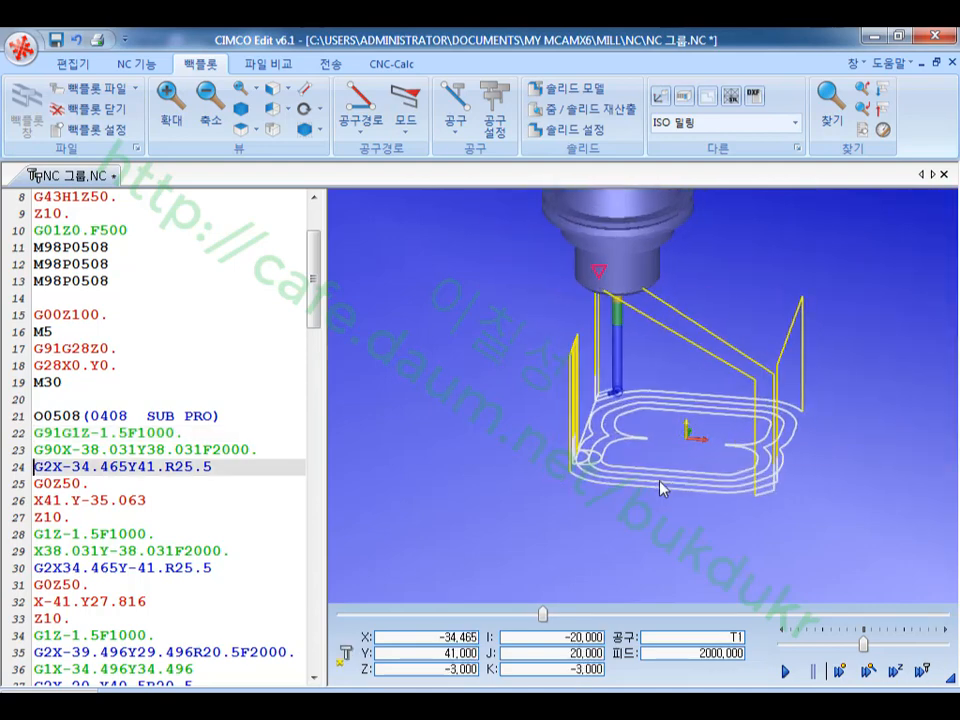
{"action": "scroll", "coordinate": [796, 410], "scroll_direction": "up", "scroll_amount": 2}
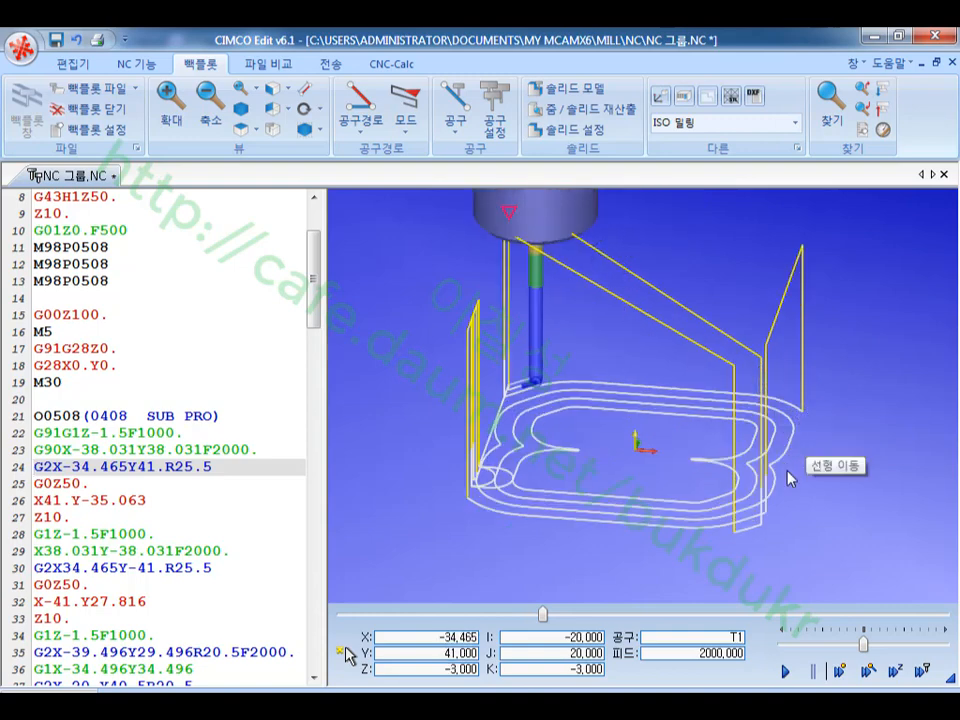
{"action": "left_click", "coordinate": [316, 274]}
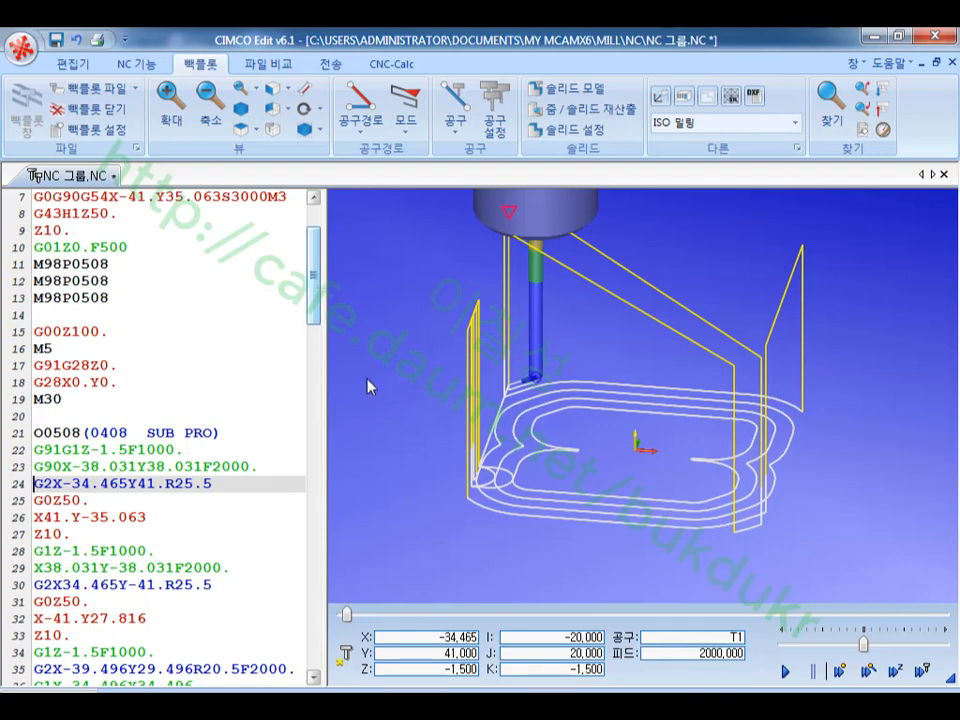
- Delete G91 so line 22 reads G1Z-1.5F1000., then step to the G1X-41. line
{"action": "left_click", "coordinate": [59, 450]}
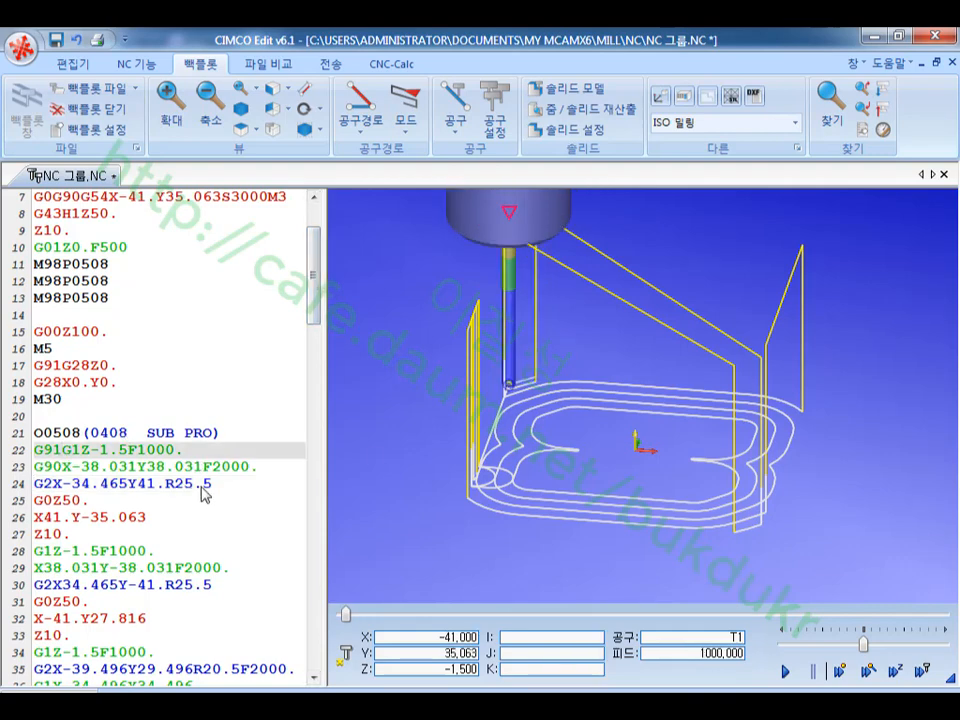
{"action": "key", "text": "BackSpace"}
{"action": "key", "text": "BackSpace"}
{"action": "key", "text": "BackSpace"}
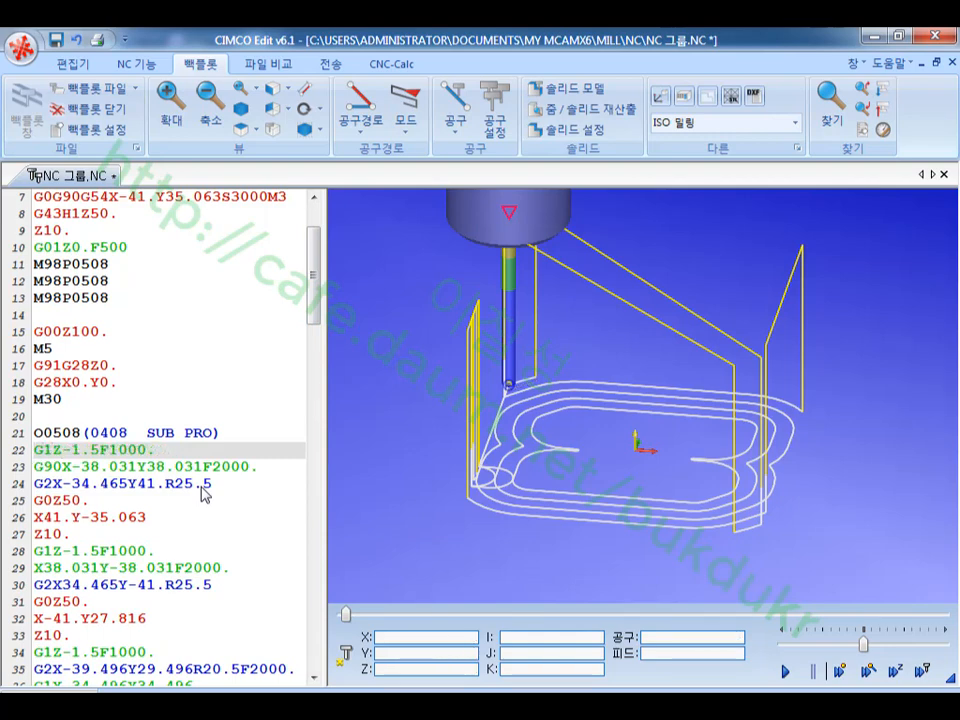
{"action": "left_click", "coordinate": [166, 455]}
{"action": "scroll", "coordinate": [316, 300], "scroll_direction": "up", "scroll_amount": 1}
{"action": "left_click_drag", "start_coordinate": [316, 300], "coordinate": [285, 648]}
{"action": "left_click", "coordinate": [182, 619]}
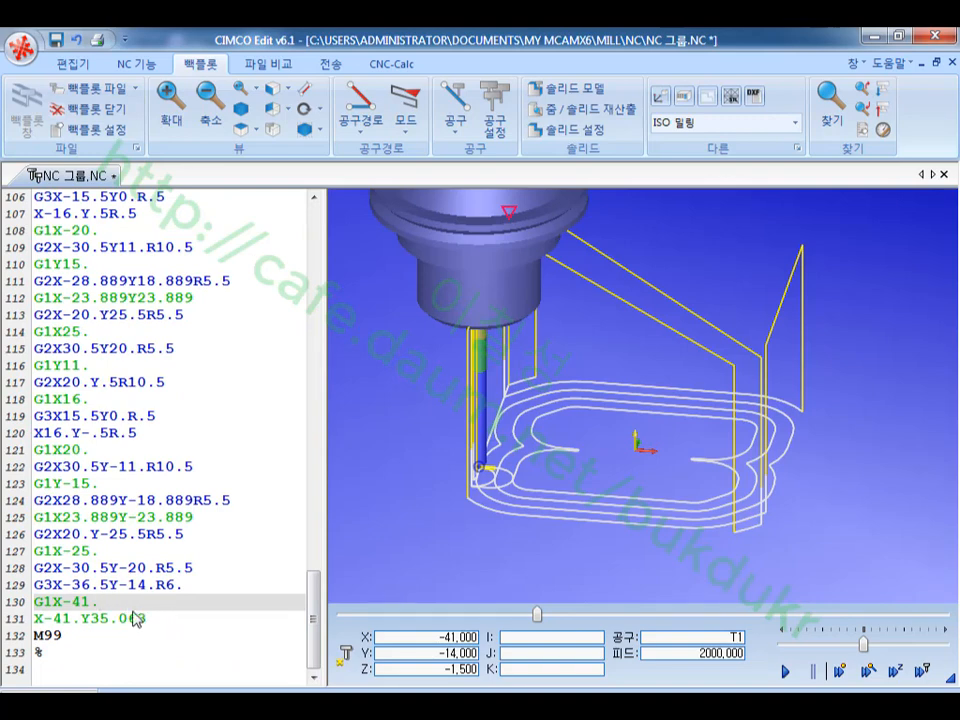
- Insert a G00Z50. retract on a new line after G1X-41
{"action": "key", "text": "Return"}
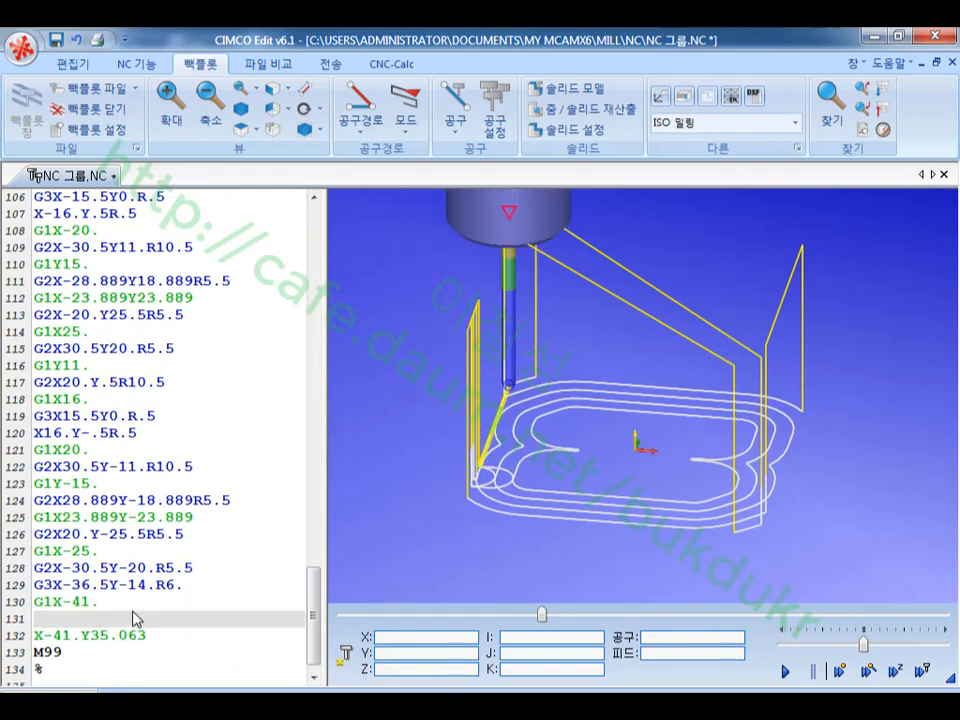
{"action": "type", "text": "G00Z50."}
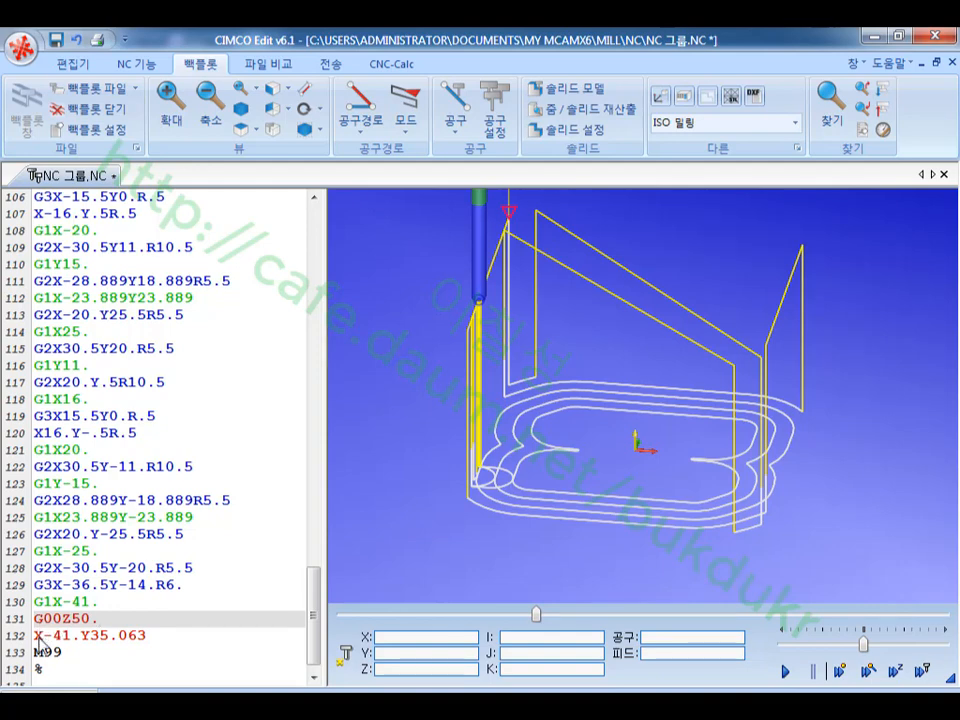
{"action": "left_click", "coordinate": [36, 638]}
{"action": "left_click", "coordinate": [155, 638]}
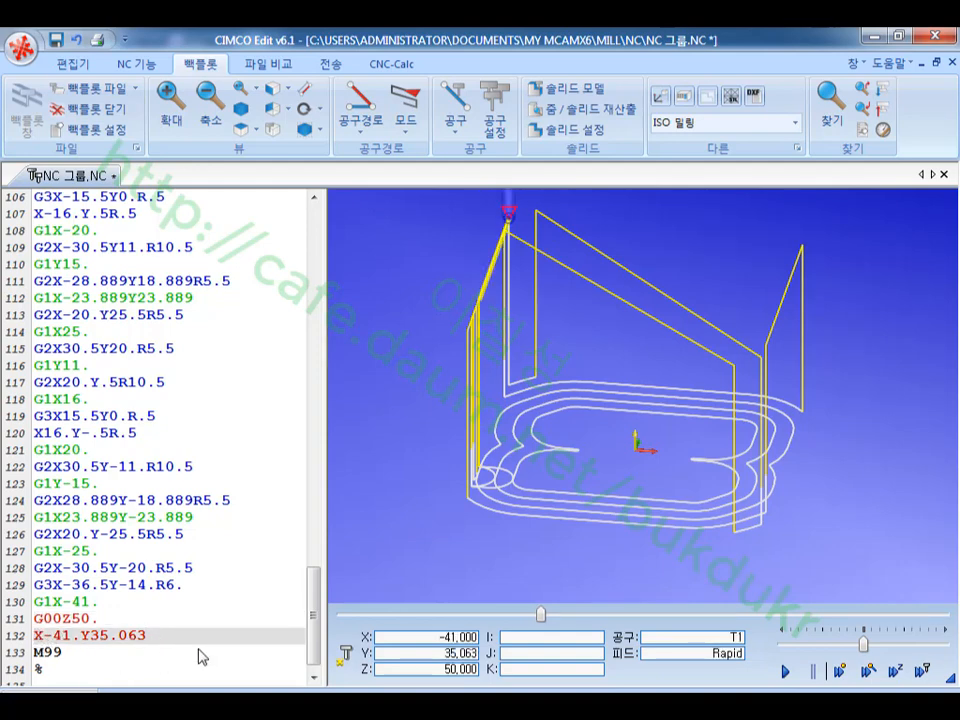
- Rotate the backplot and step it to the subprogram header and first move
{"action": "scroll", "coordinate": [316, 640], "scroll_direction": "down", "scroll_amount": 1}
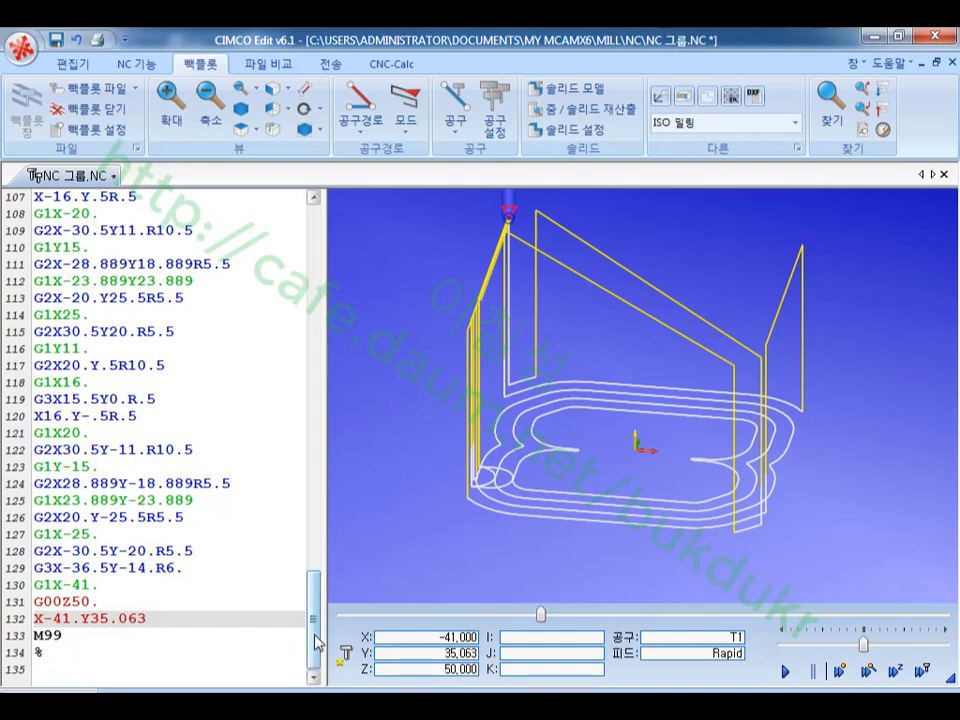
{"action": "left_click_drag", "start_coordinate": [313, 634], "coordinate": [363, 268]}
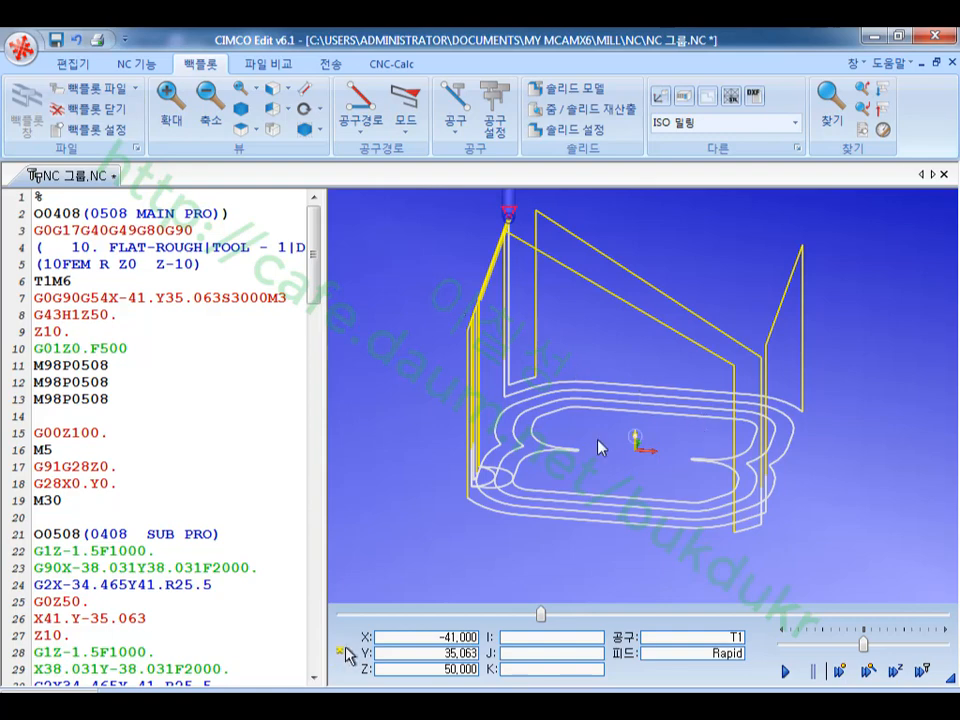
{"action": "left_click_drag", "start_coordinate": [600, 448], "coordinate": [561, 392]}
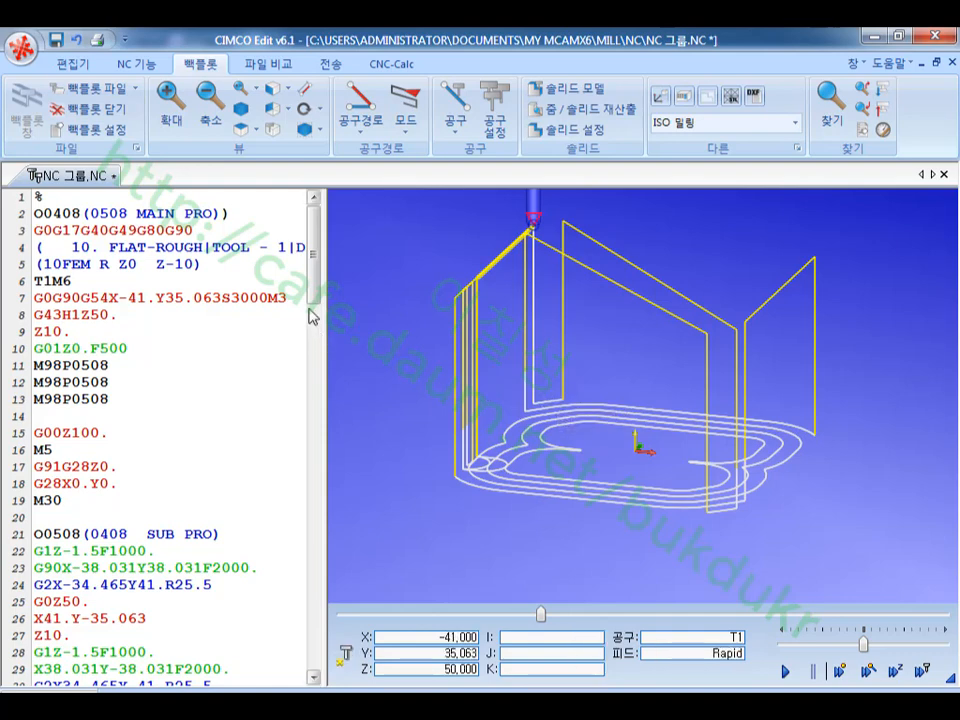
{"action": "left_click", "coordinate": [244, 536]}
{"action": "left_click", "coordinate": [160, 552]}
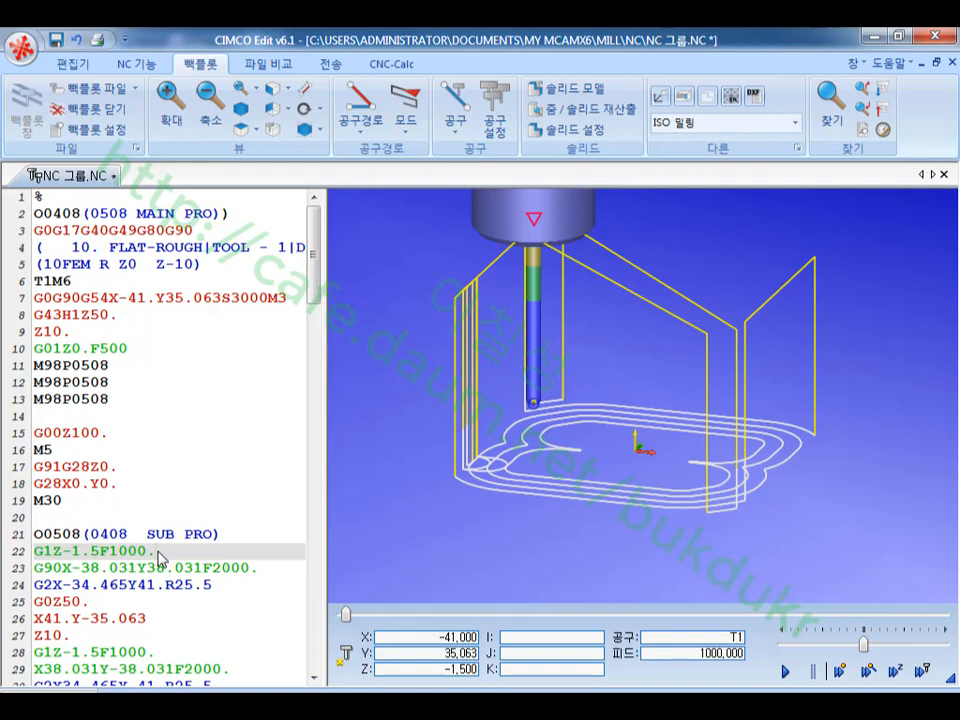
- Add a G10 line above M99, after X-41.Y35.063 on line 132
{"action": "scroll", "coordinate": [318, 277], "scroll_direction": "down", "scroll_amount": 1}
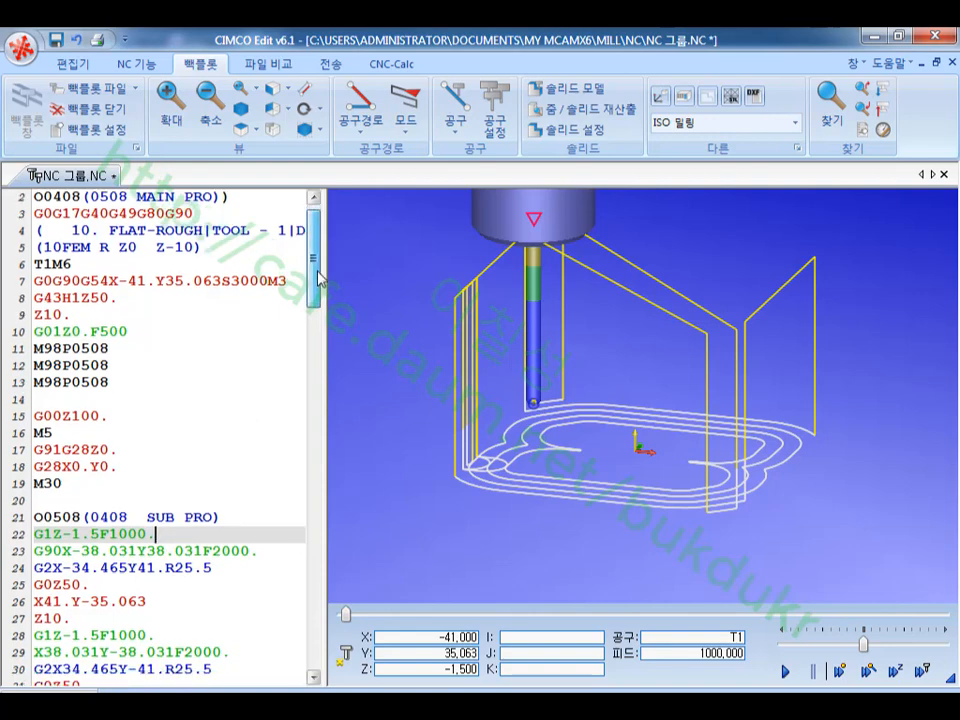
{"action": "left_click_drag", "start_coordinate": [318, 277], "coordinate": [308, 668]}
{"action": "left_click", "coordinate": [177, 620]}
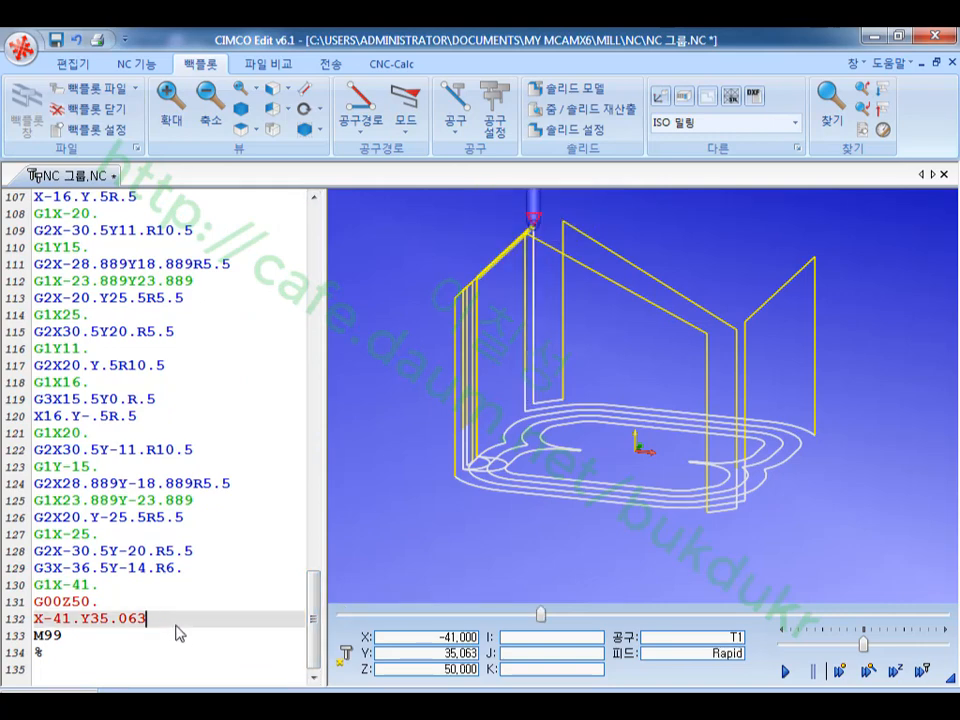
{"action": "key", "text": "Return"}
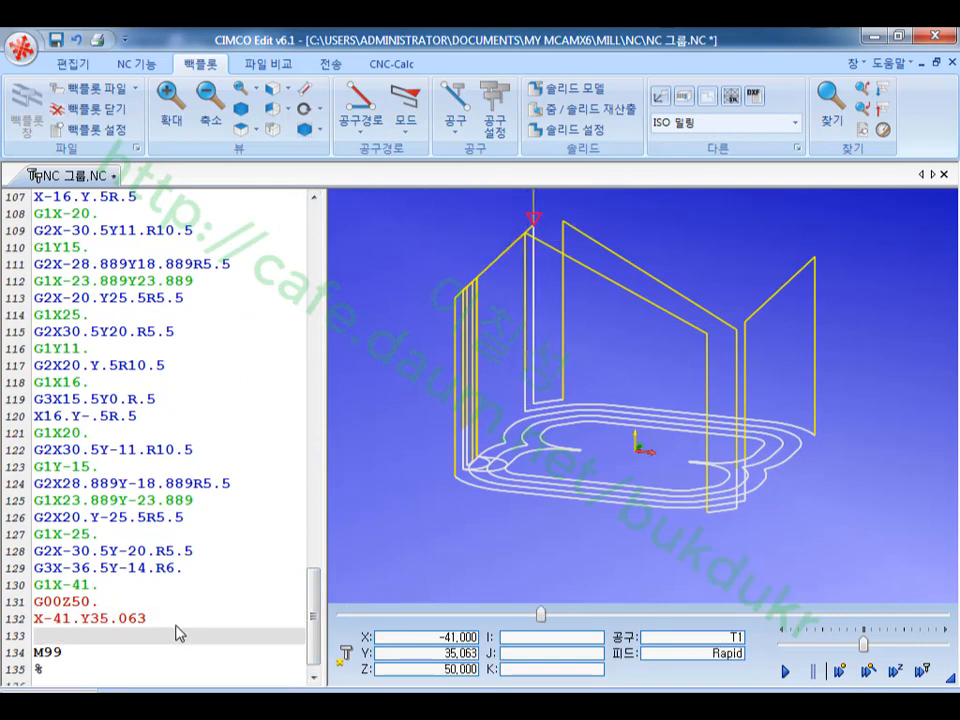
{"action": "type", "text": "G10"}
- Switch to Acrobat and scroll the manual to page 134 on G10 data setting and L-number codes
{"action": "key", "text": "alt+Tab"}
{"action": "scroll", "coordinate": [362, 645], "scroll_direction": "up", "scroll_amount": 15}
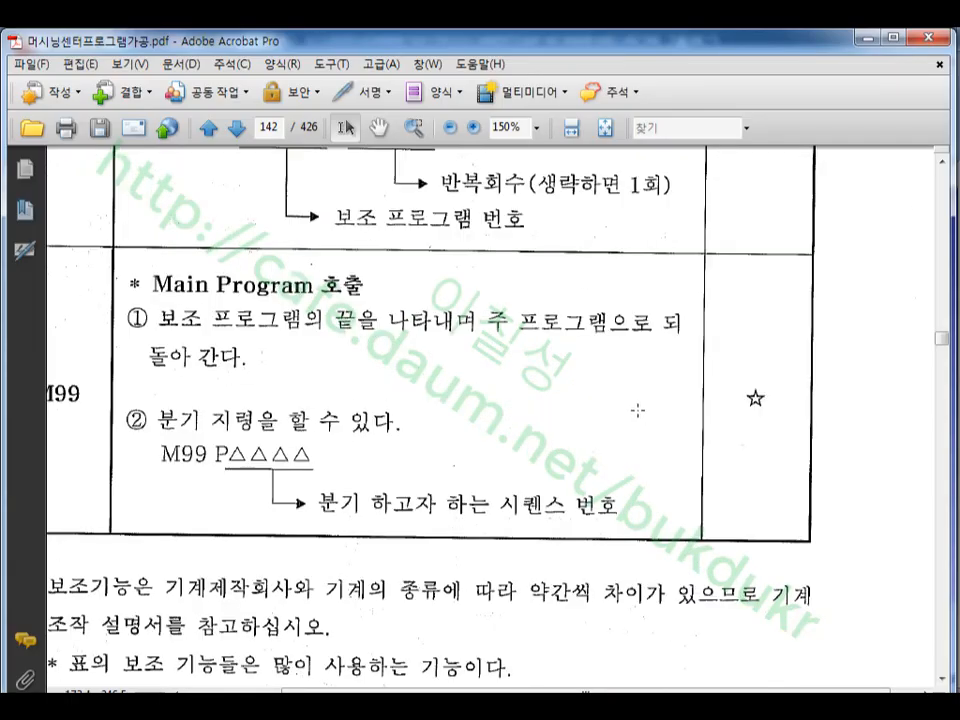
{"action": "scroll", "coordinate": [943, 263], "scroll_direction": "up", "scroll_amount": 20}
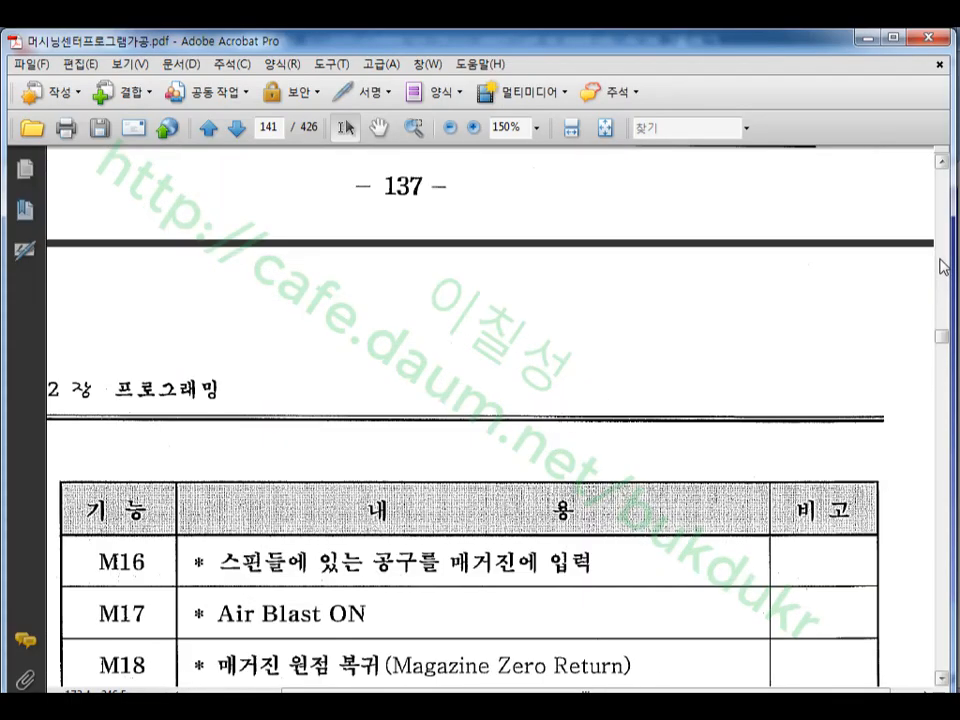
{"action": "scroll", "coordinate": [943, 263], "scroll_direction": "up", "scroll_amount": 20}
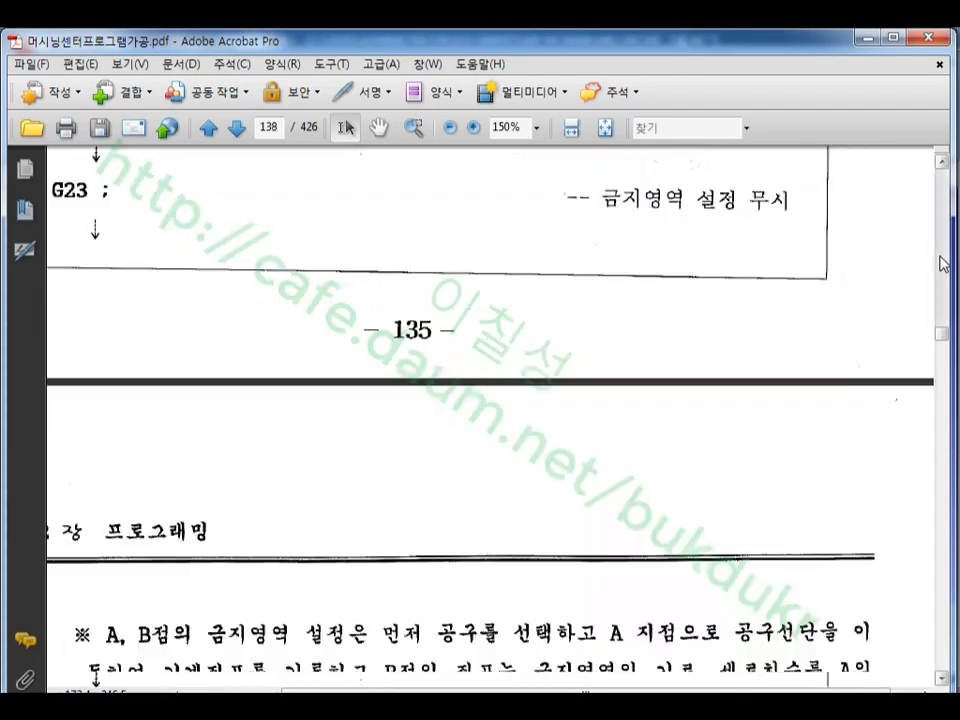
{"action": "scroll", "coordinate": [724, 343], "scroll_direction": "down", "scroll_amount": 10}
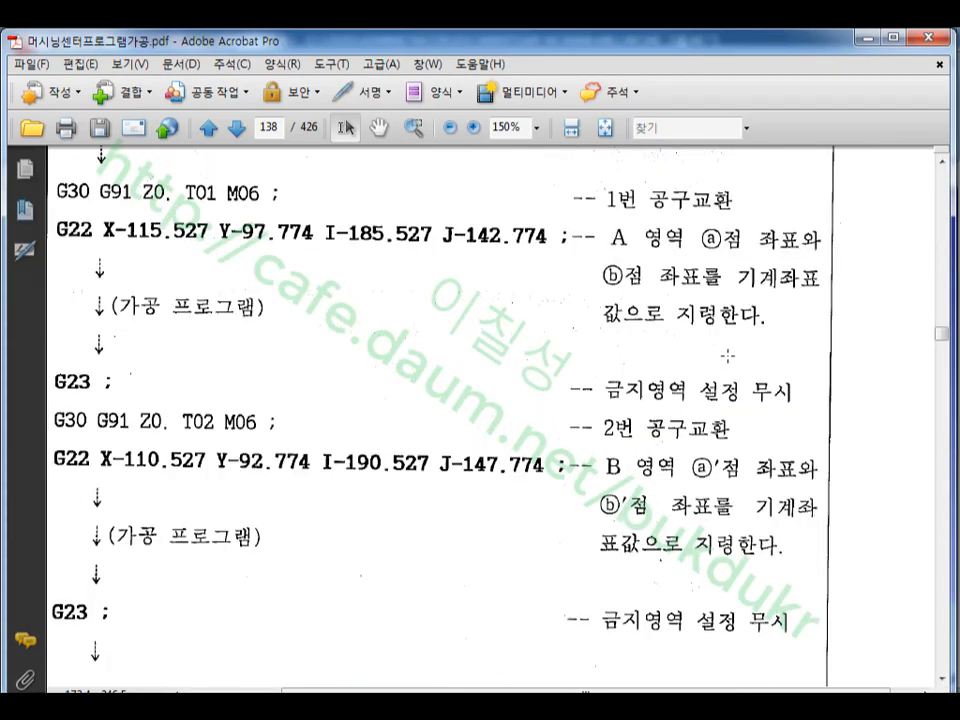
{"action": "scroll", "coordinate": [726, 352], "scroll_direction": "up", "scroll_amount": 15}
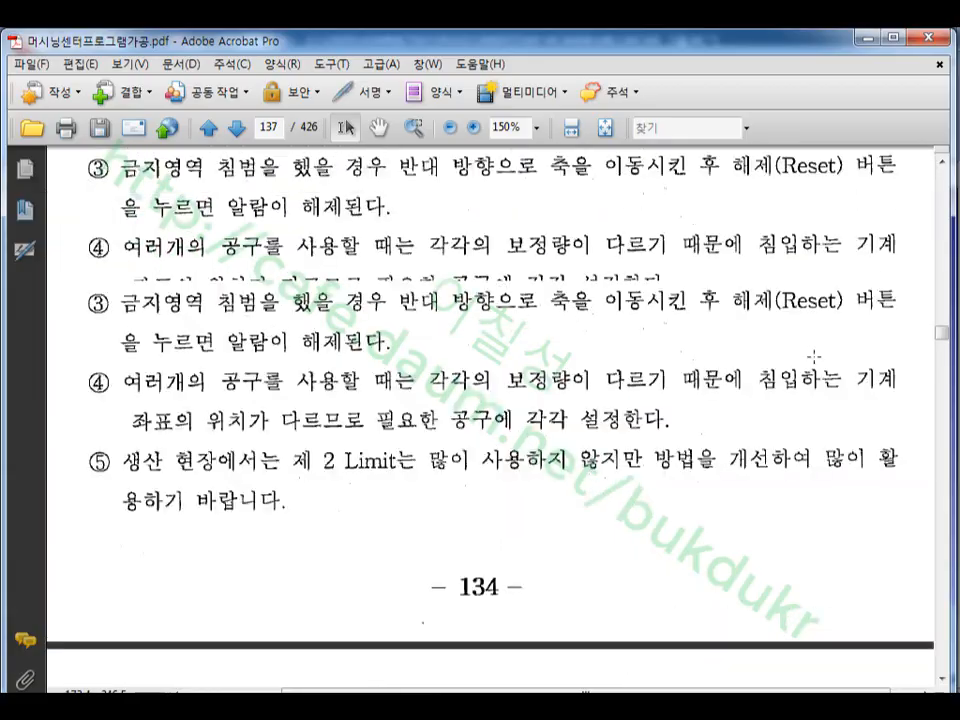
{"action": "left_click_drag", "start_coordinate": [938, 339], "coordinate": [938, 333]}
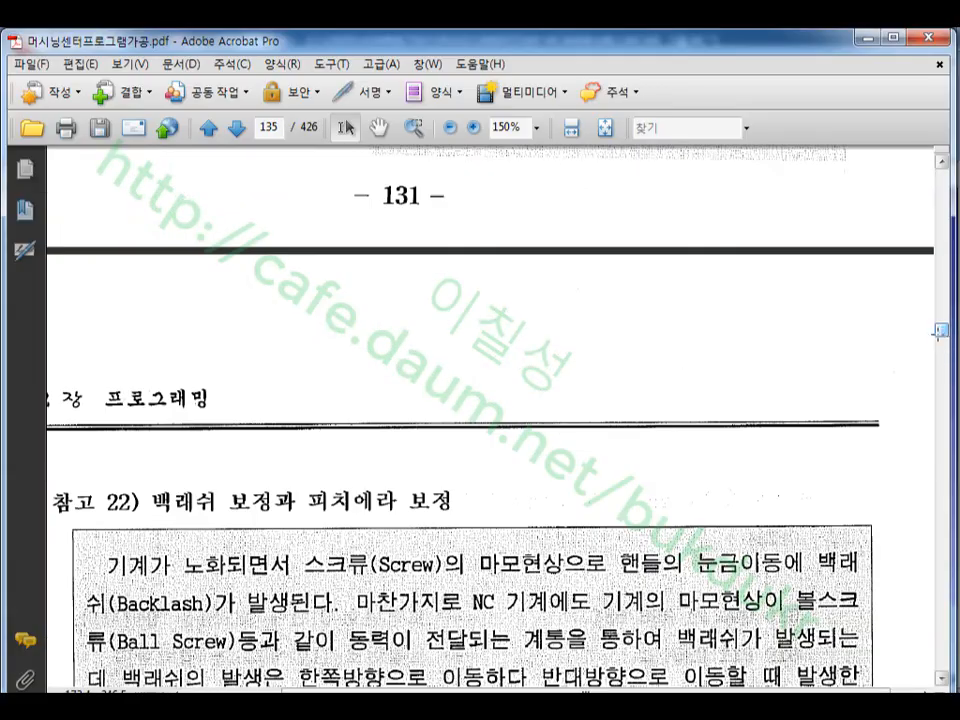
{"action": "scroll", "coordinate": [724, 343], "scroll_direction": "down", "scroll_amount": 3}
{"action": "scroll", "coordinate": [761, 377], "scroll_direction": "down", "scroll_amount": 8}
{"action": "scroll", "coordinate": [775, 370], "scroll_direction": "up", "scroll_amount": 20}
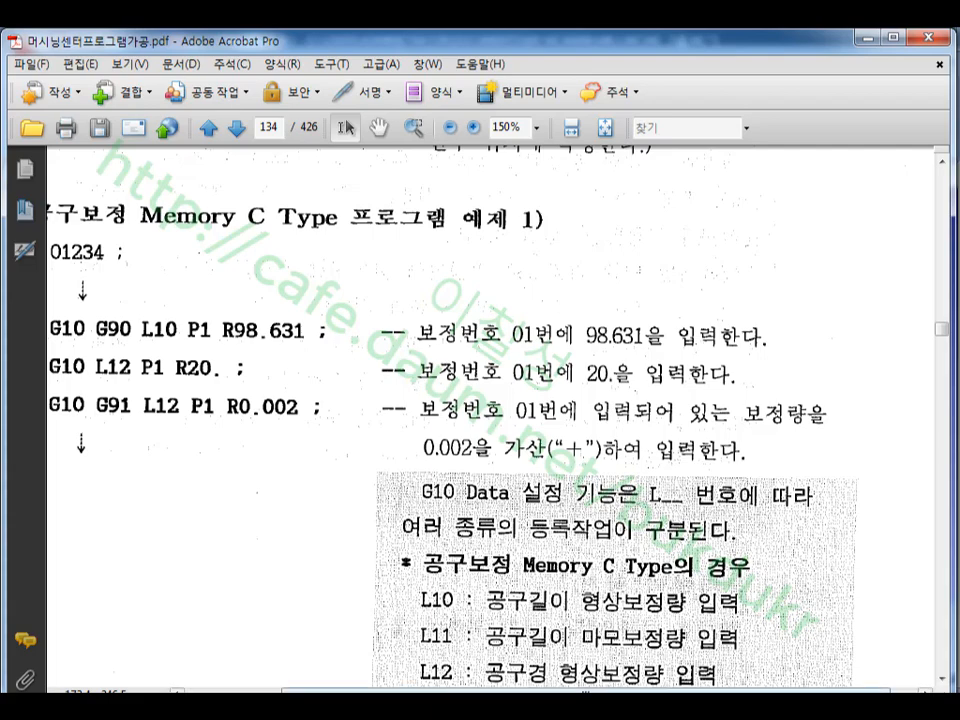
{"action": "left_click_drag", "start_coordinate": [585, 689], "coordinate": [531, 689]}
{"action": "scroll", "coordinate": [678, 529], "scroll_direction": "down", "scroll_amount": 3}
{"action": "scroll", "coordinate": [627, 655], "scroll_direction": "down", "scroll_amount": 3}
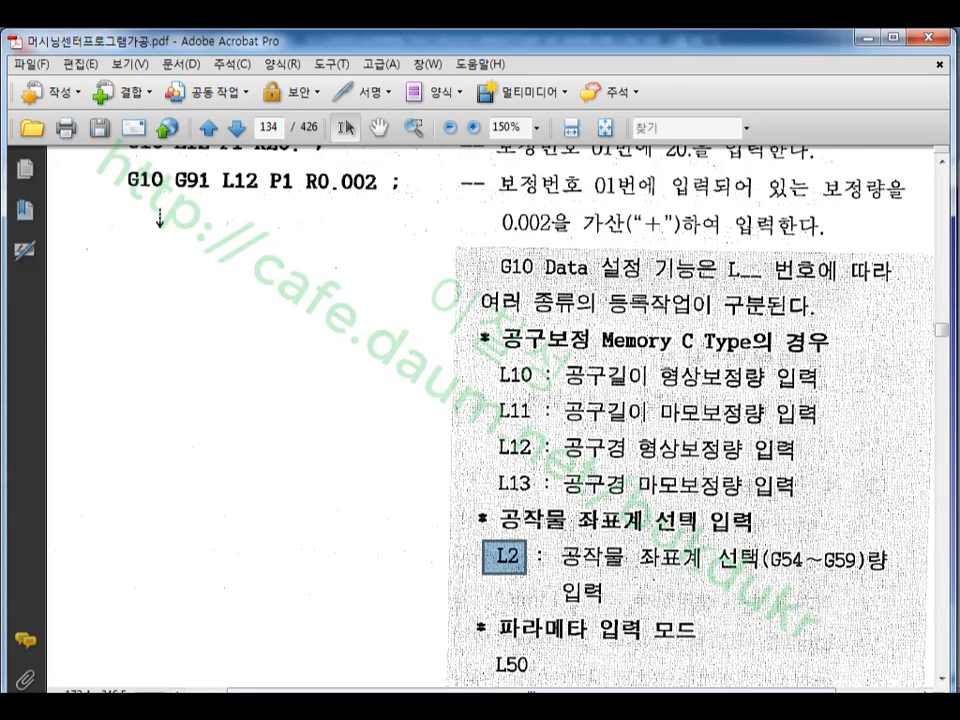
{"action": "mouse_move", "coordinate": [330, 706]}
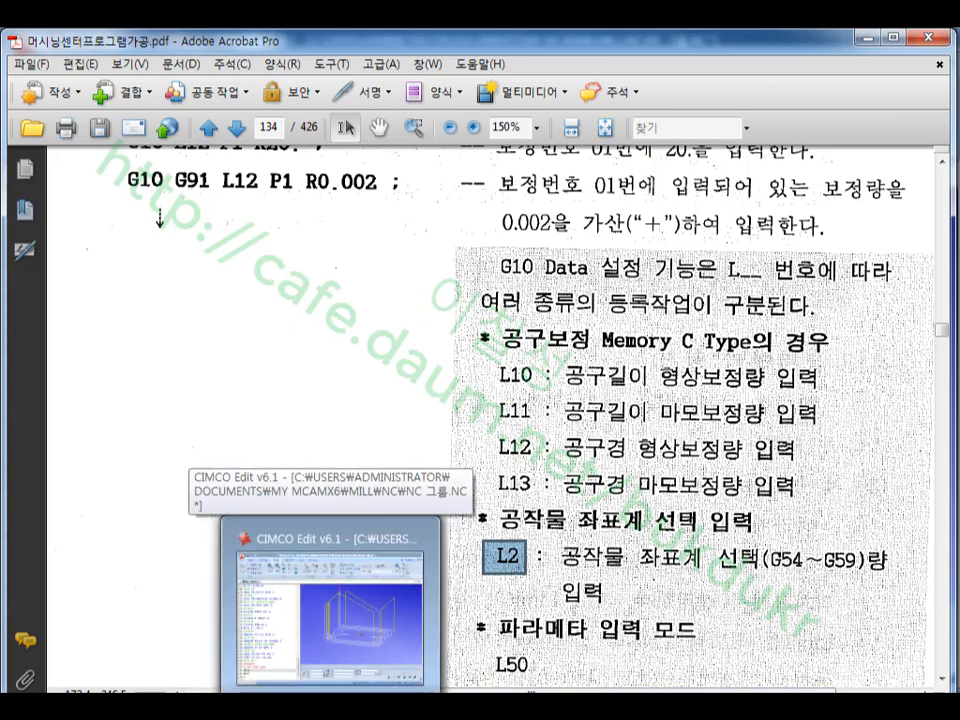
- Append G91L2P1X0Y0Z-1.5 after G10 on line 133 and step the backplot to check it
{"action": "left_click", "coordinate": [330, 600]}
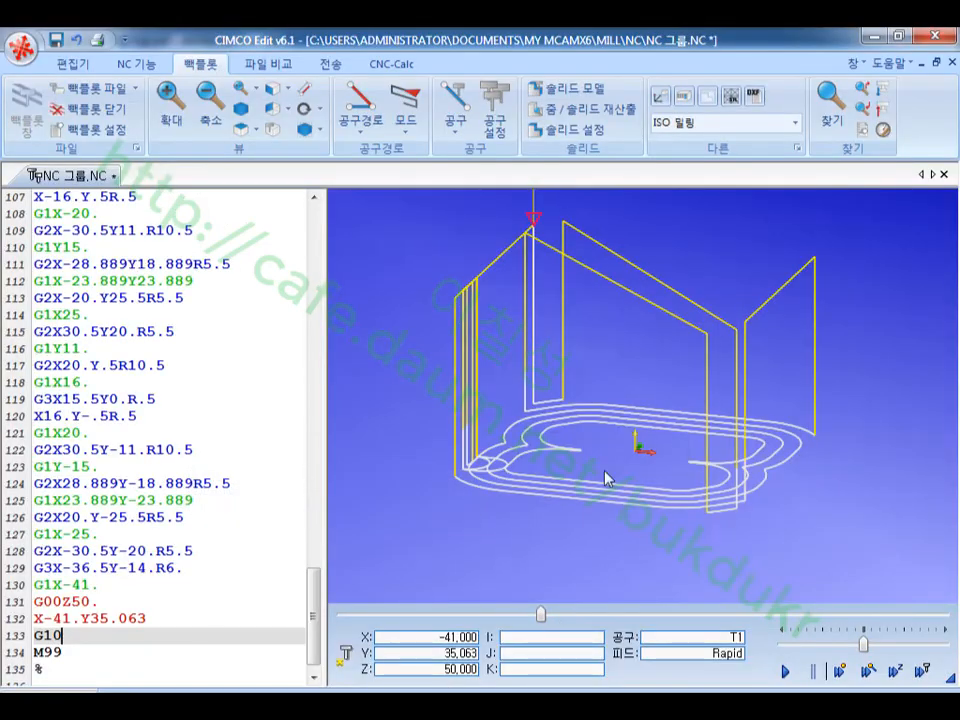
{"action": "type", "text": "G"}
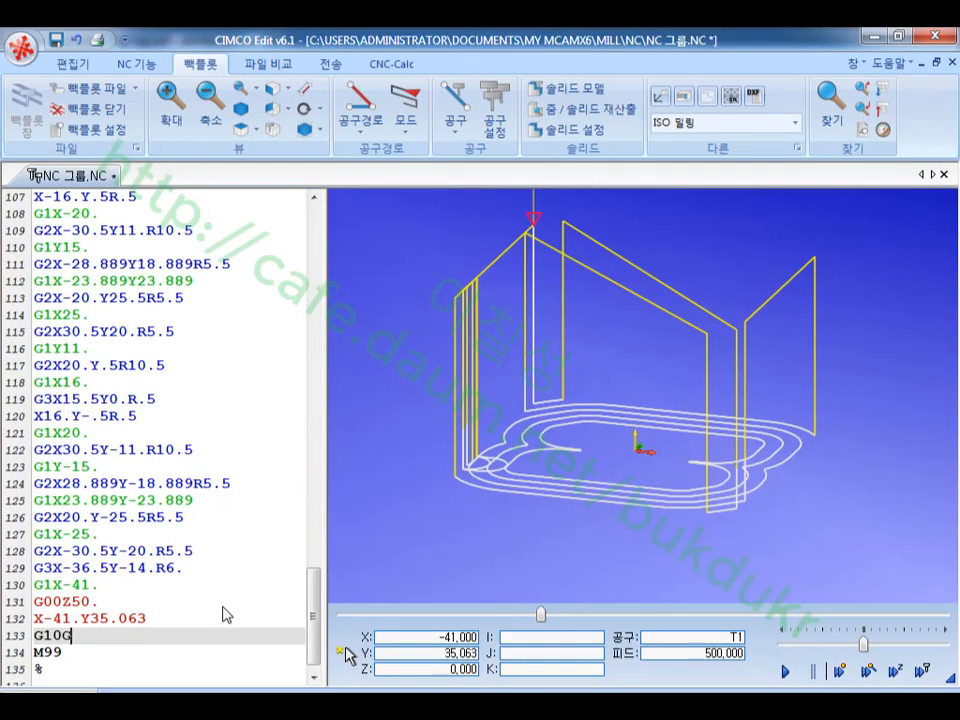
{"action": "type", "text": "91L2"}
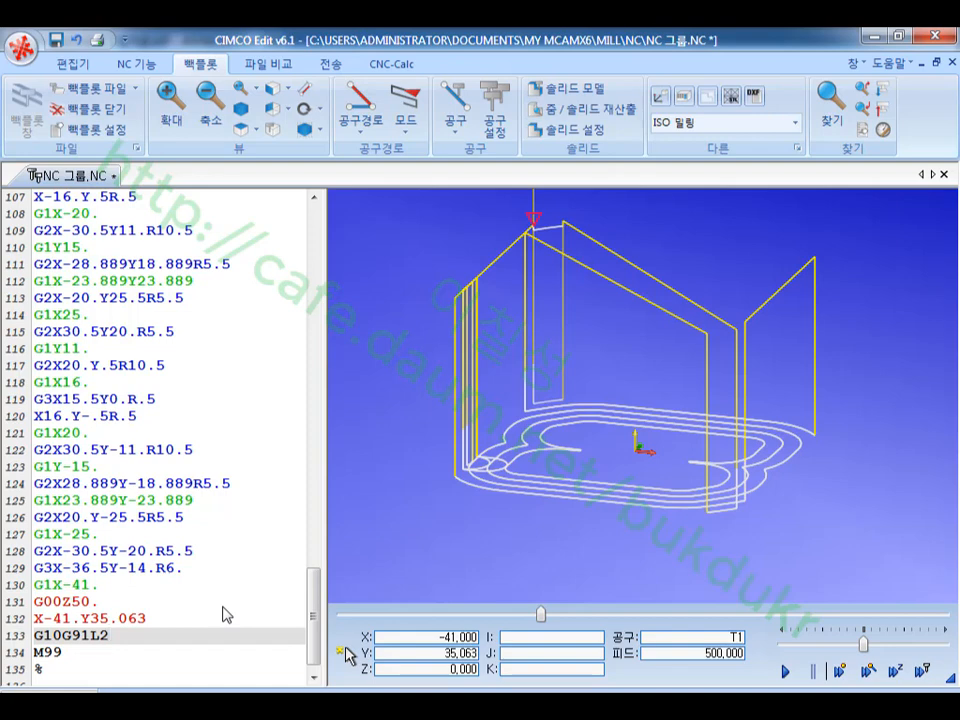
{"action": "type", "text": "P1X"}
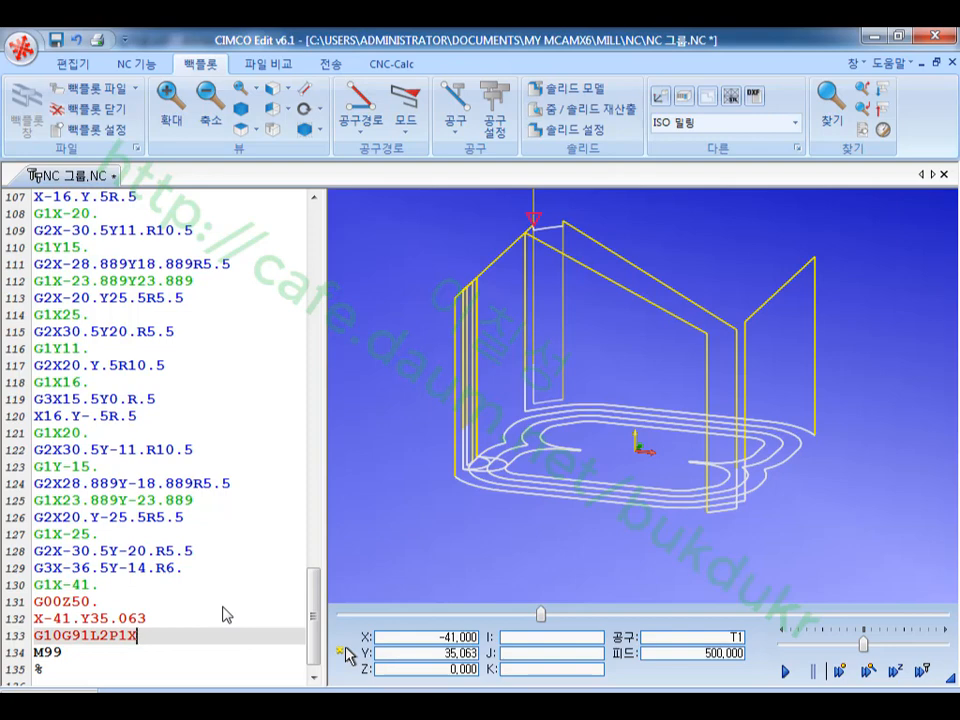
{"action": "type", "text": "0Y"}
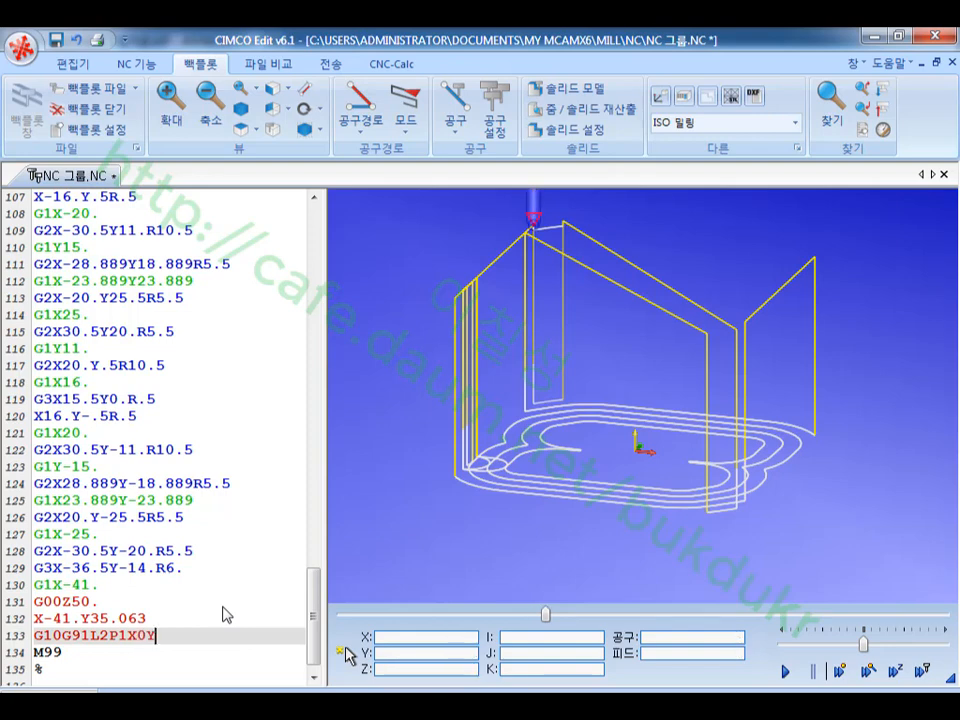
{"action": "type", "text": "0Z-1.5"}
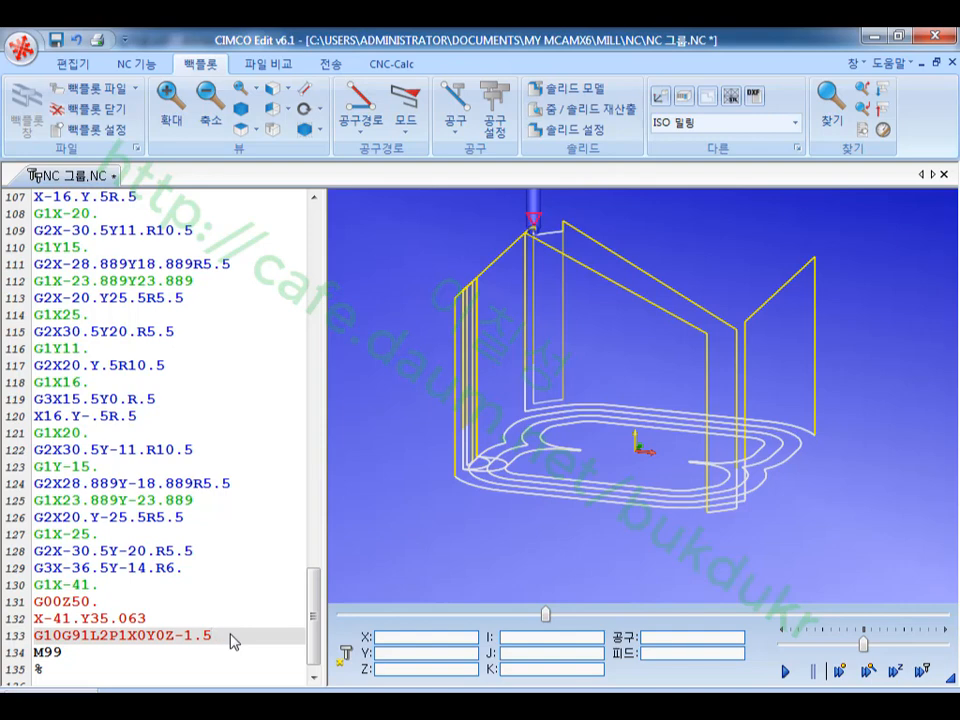
{"action": "key", "text": "Up"}
{"action": "key", "text": "Up"}
{"action": "key", "text": "Down"}
{"action": "key", "text": "Down"}
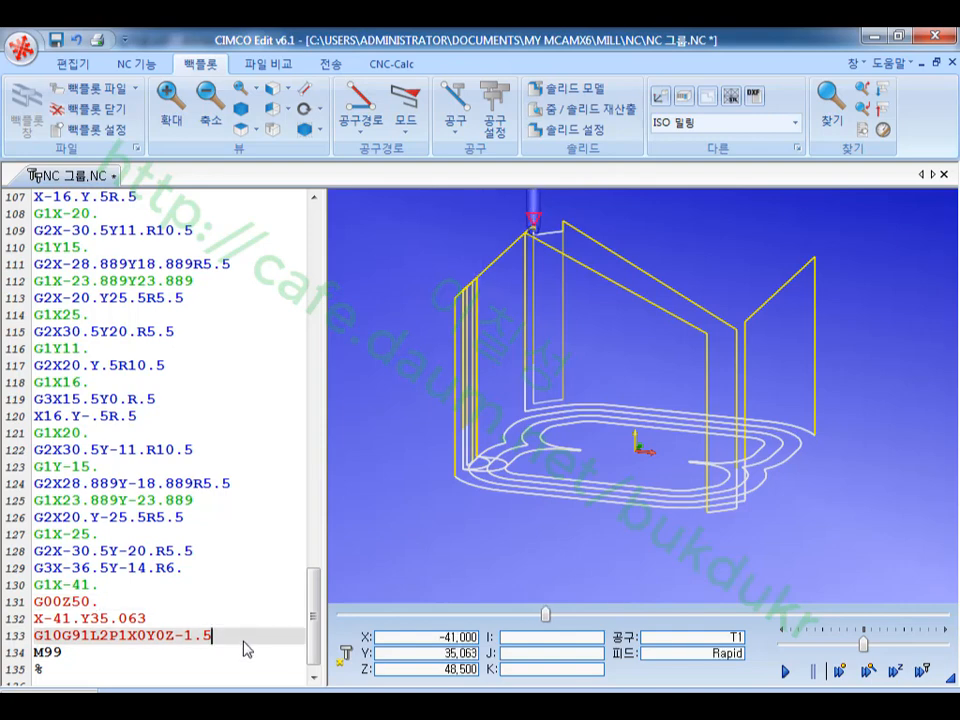
{"action": "scroll", "coordinate": [551, 510], "scroll_direction": "up", "scroll_amount": 2}
{"action": "mouse_move", "coordinate": [576, 452]}
{"action": "left_mouse_down"}
{"action": "mouse_move", "coordinate": [610, 401]}
{"action": "mouse_move", "coordinate": [621, 450]}
{"action": "mouse_move", "coordinate": [562, 535]}
{"action": "mouse_move", "coordinate": [566, 470]}
{"action": "left_mouse_up"}
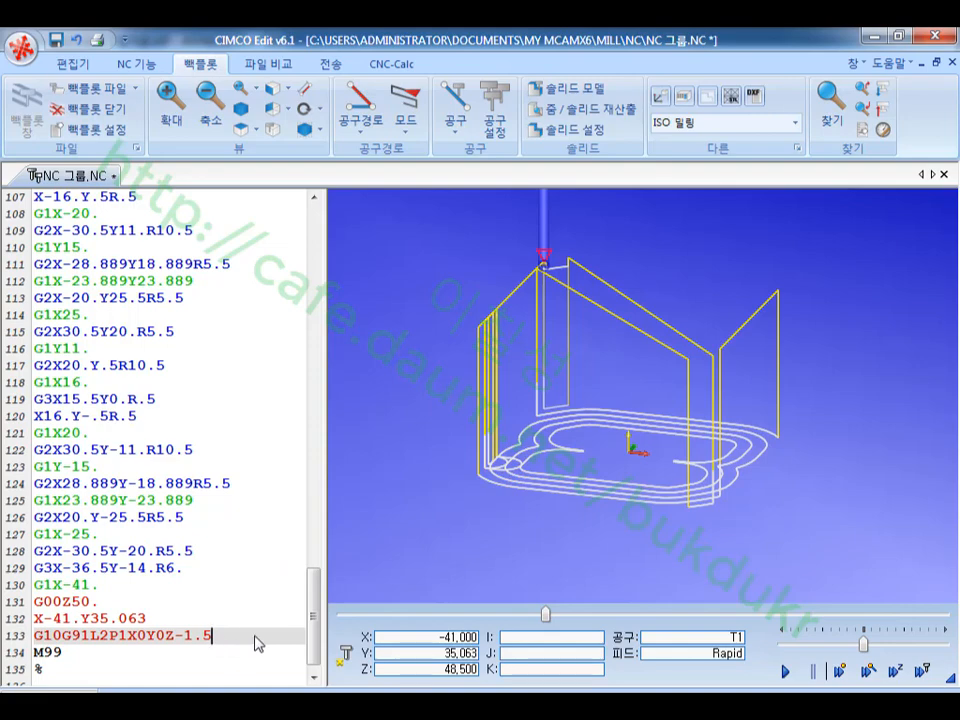
{"action": "left_click_drag", "start_coordinate": [223, 636], "coordinate": [33, 636]}
{"action": "left_click_drag", "start_coordinate": [315, 619], "coordinate": [327, 226]}
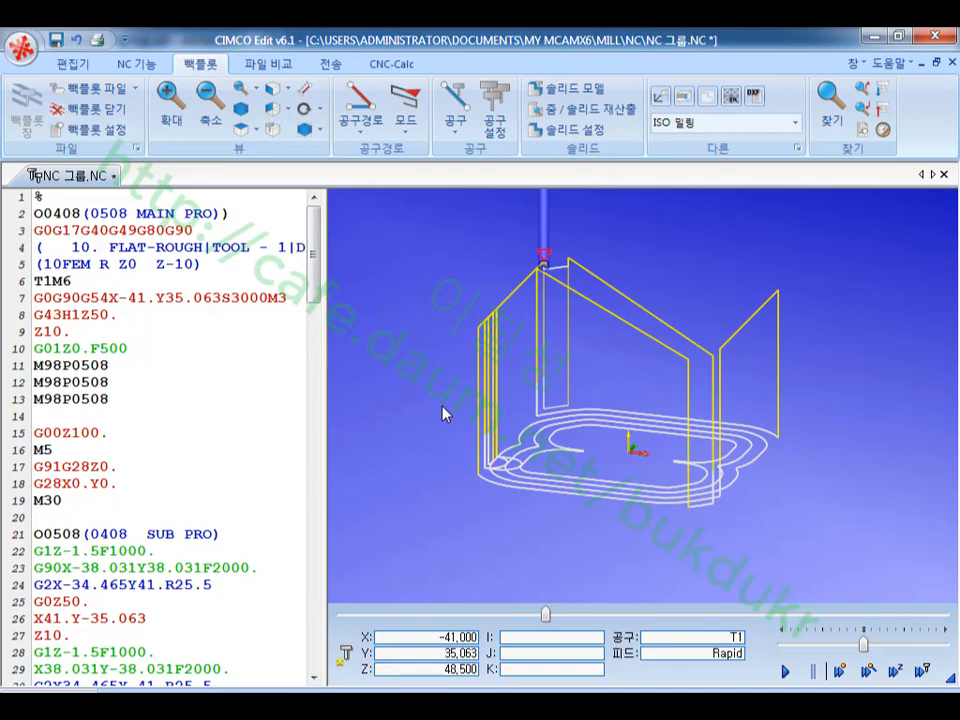
{"action": "mouse_move", "coordinate": [642, 462]}
{"action": "left_mouse_down"}
{"action": "mouse_move", "coordinate": [665, 487]}
{"action": "mouse_move", "coordinate": [797, 466]}
{"action": "mouse_move", "coordinate": [709, 459]}
{"action": "mouse_move", "coordinate": [628, 477]}
{"action": "left_mouse_up"}
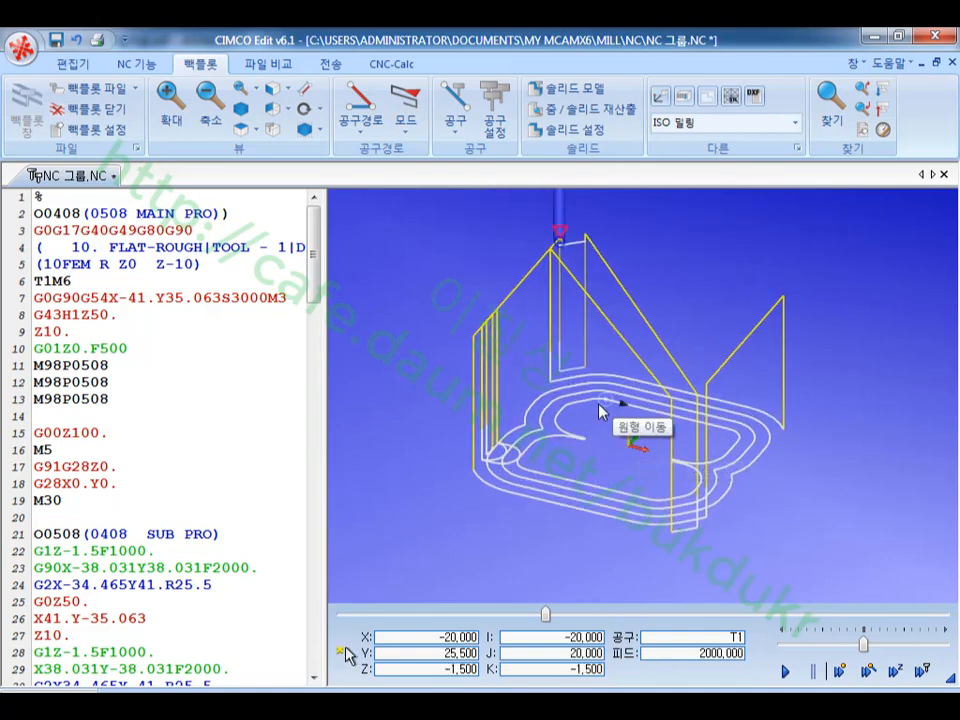
{"action": "scroll", "coordinate": [598, 398], "scroll_direction": "up", "scroll_amount": 1}
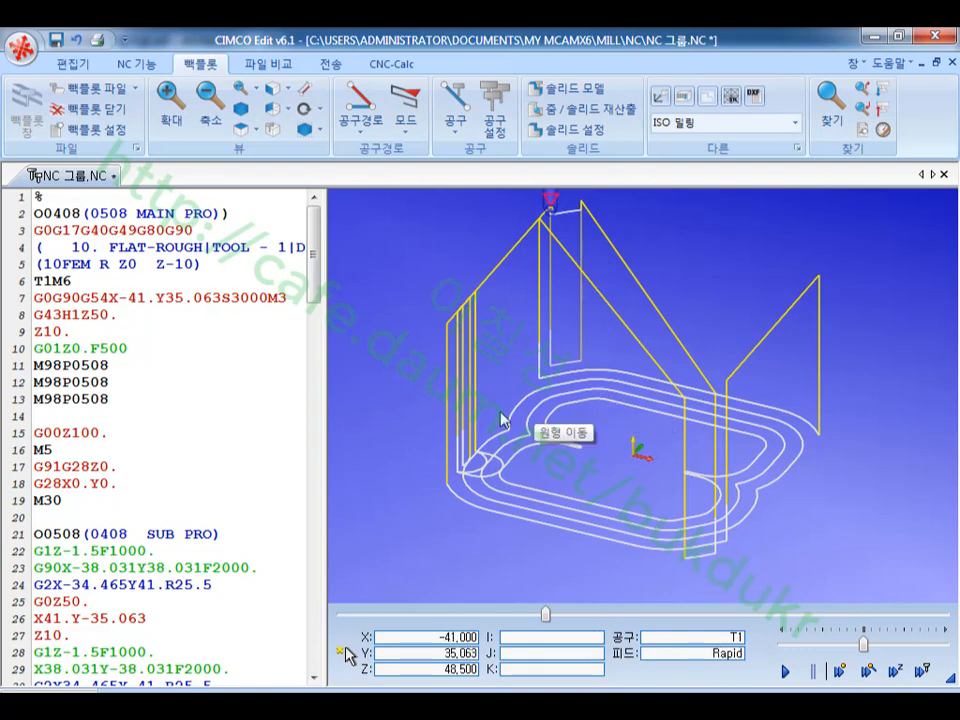
{"action": "left_click", "coordinate": [153, 398]}
{"action": "left_click", "coordinate": [152, 378]}
{"action": "left_click", "coordinate": [149, 366]}
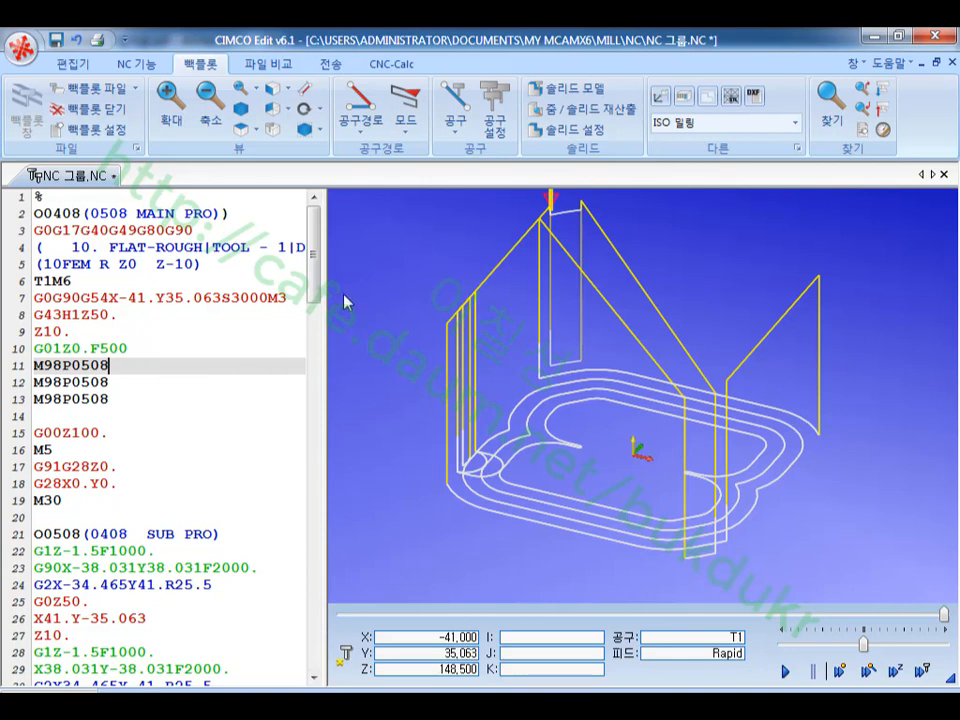
- Close CIMCO Edit without saving the NC file and return to Mastercam X6
{"action": "left_click", "coordinate": [938, 37]}
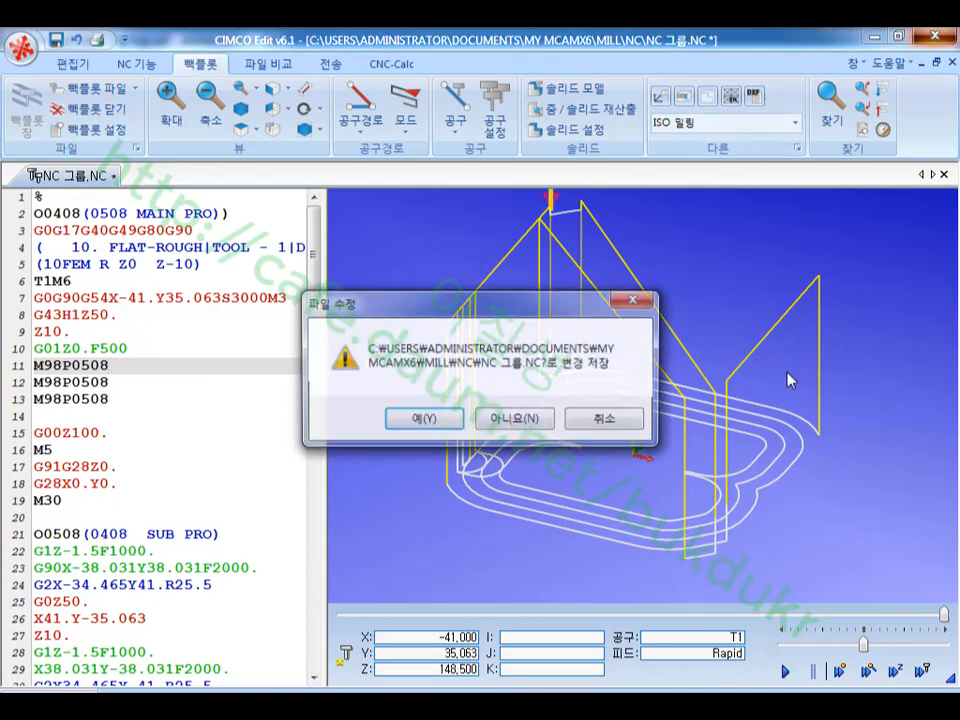
{"action": "left_click", "coordinate": [514, 418]}
{"action": "left_click", "coordinate": [340, 705]}
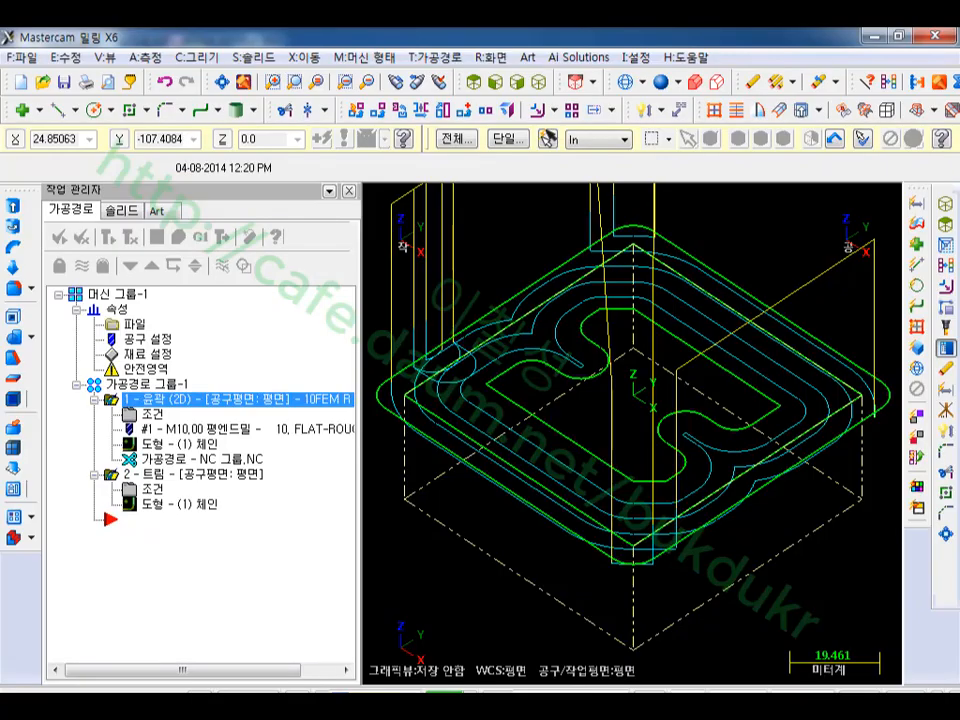
{"action": "scroll", "coordinate": [630, 386], "scroll_direction": "down", "scroll_amount": 1}
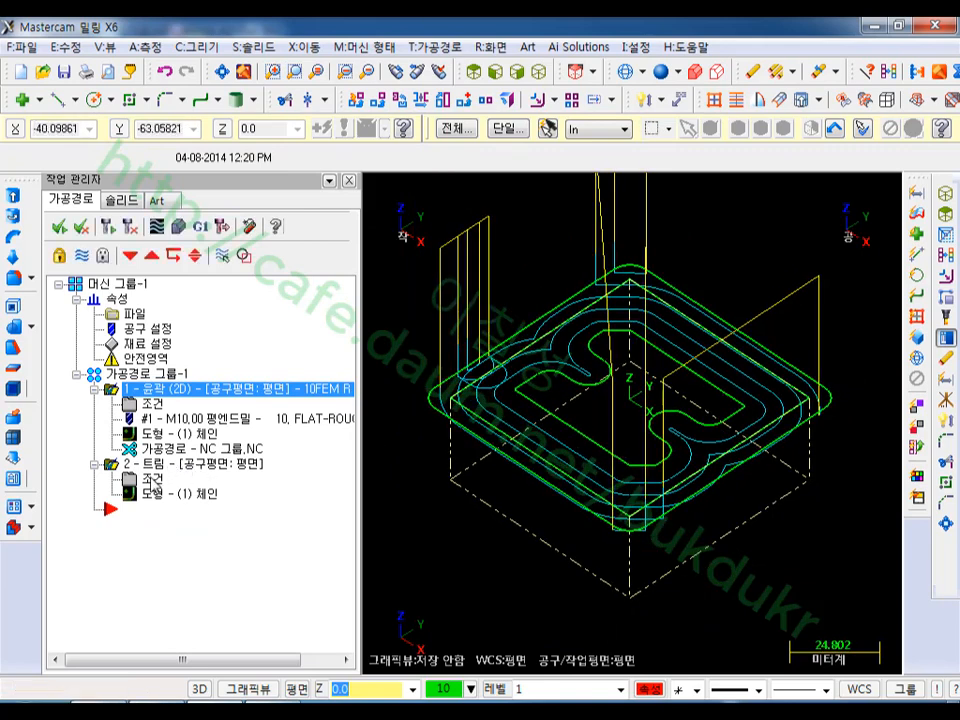
- Set the trim operation to keep the tool down (공구 유지) and regenerate its toolpath
{"action": "left_click", "coordinate": [149, 479]}
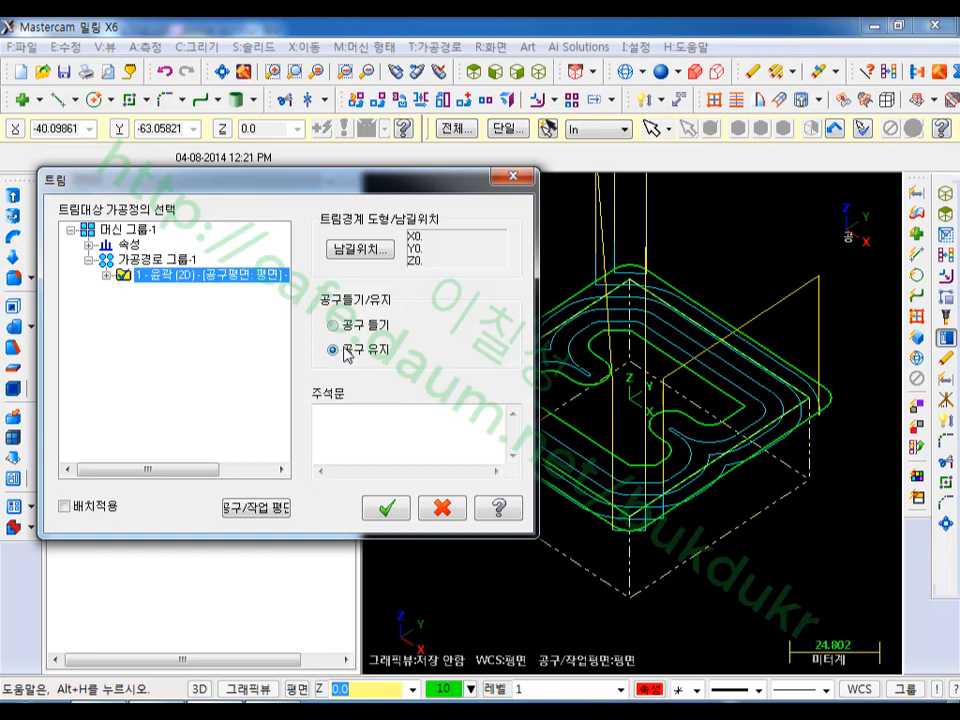
{"action": "left_click", "coordinate": [386, 508]}
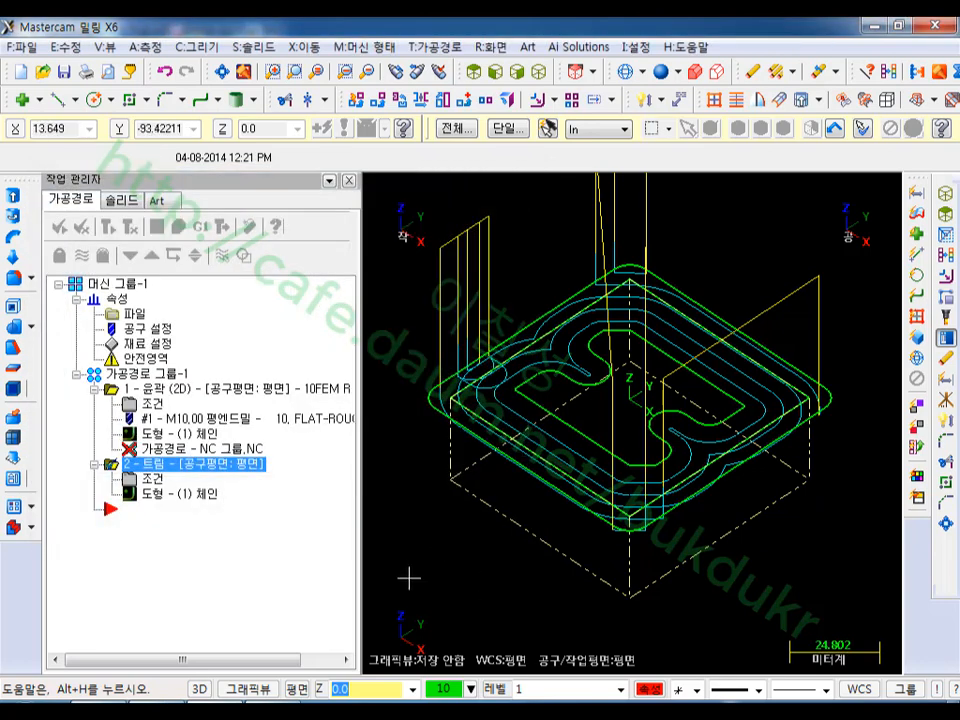
{"action": "left_click", "coordinate": [112, 224]}
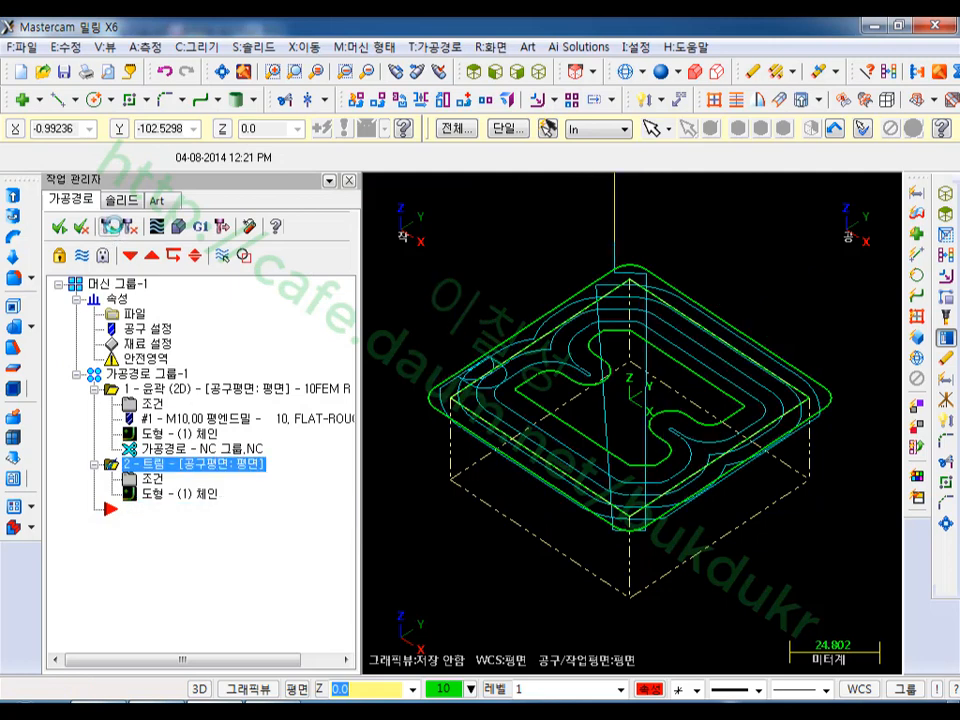
{"action": "left_click", "coordinate": [568, 430]}
{"action": "scroll", "coordinate": [746, 482], "scroll_direction": "down", "scroll_amount": 2}
{"action": "scroll", "coordinate": [744, 482], "scroll_direction": "up", "scroll_amount": 1}
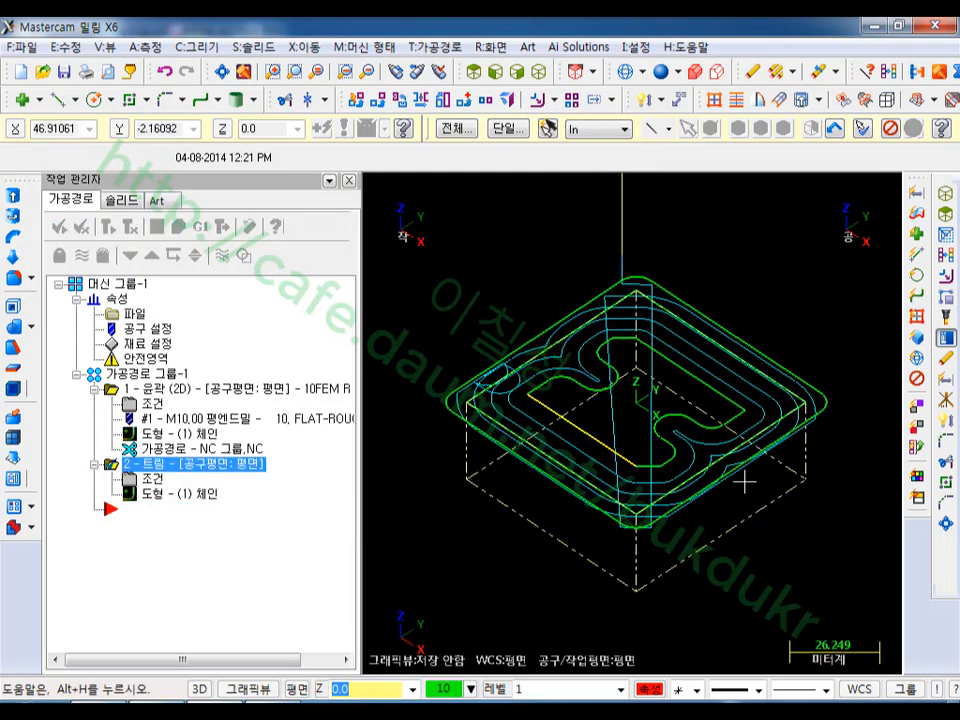
{"action": "left_click", "coordinate": [178, 227]}
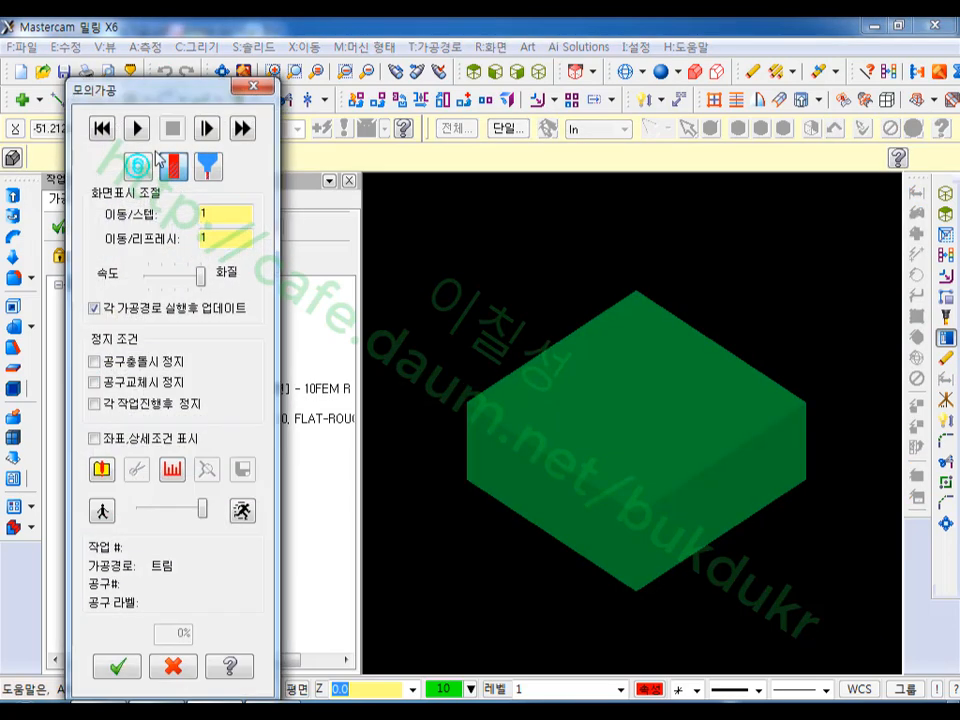
{"action": "left_click", "coordinate": [137, 128]}
{"action": "left_click", "coordinate": [242, 511]}
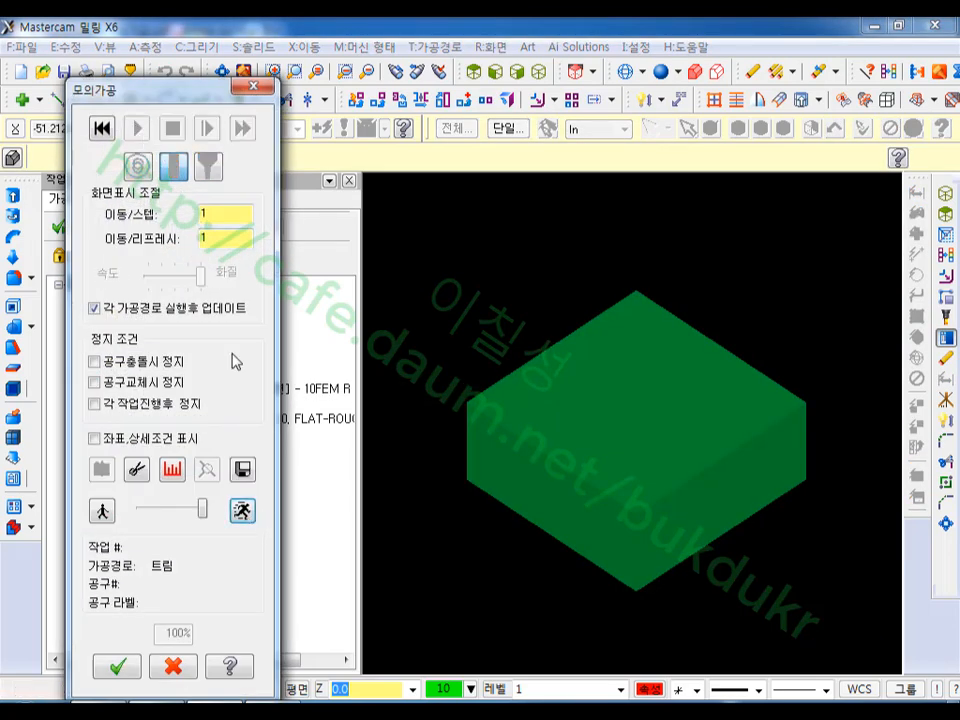
{"action": "left_click", "coordinate": [102, 129]}
{"action": "left_click", "coordinate": [137, 129]}
{"action": "left_click", "coordinate": [253, 87]}
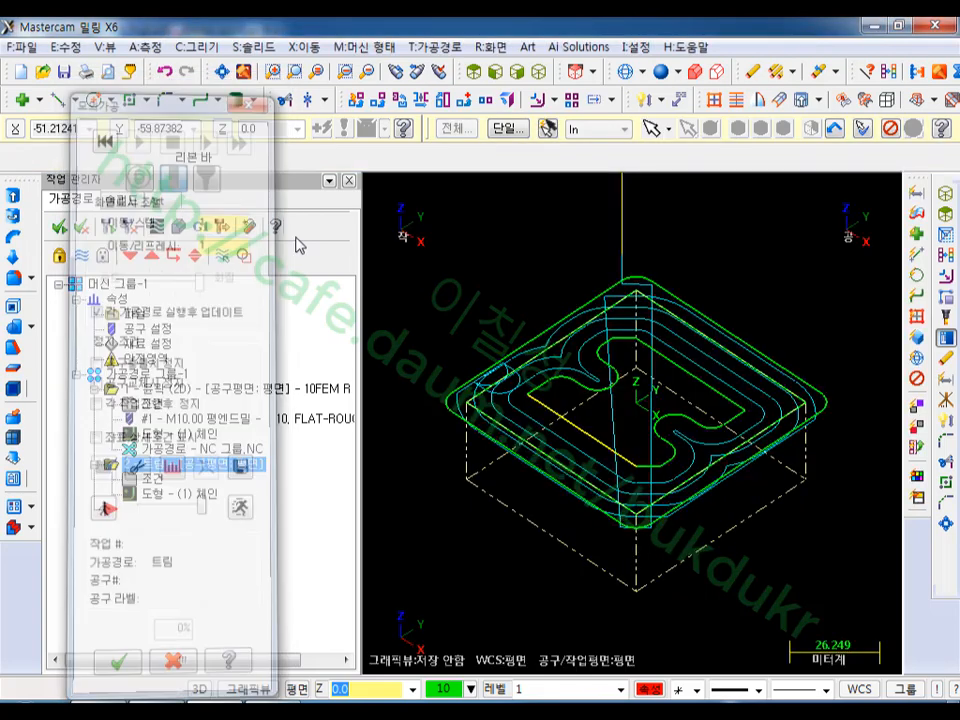
{"action": "left_click", "coordinate": [147, 373]}
{"action": "left_click", "coordinate": [175, 224]}
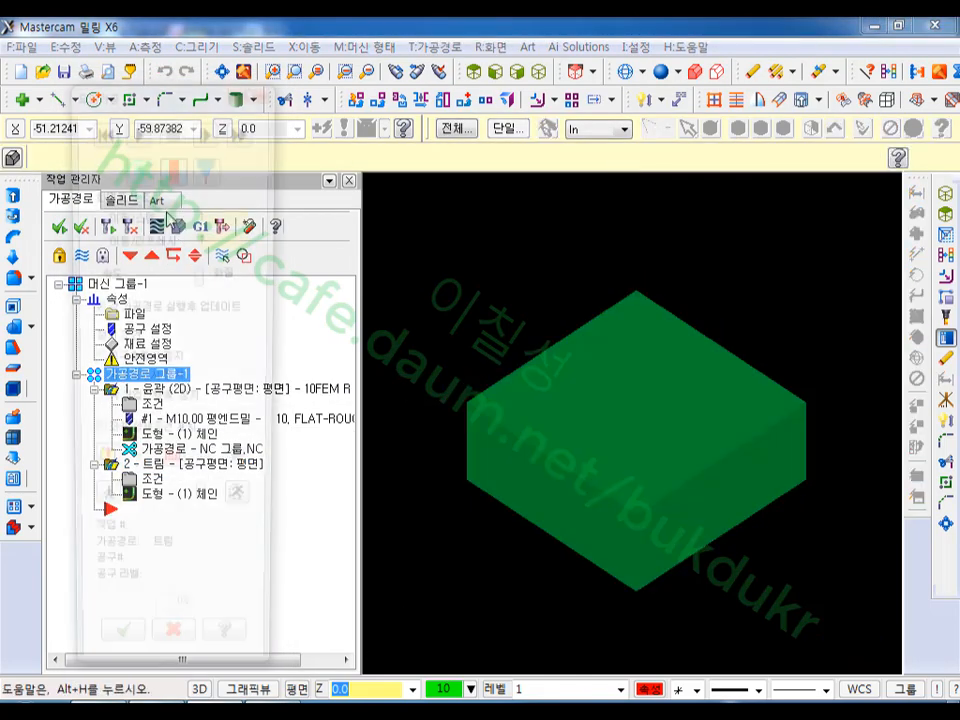
{"action": "left_click", "coordinate": [137, 128]}
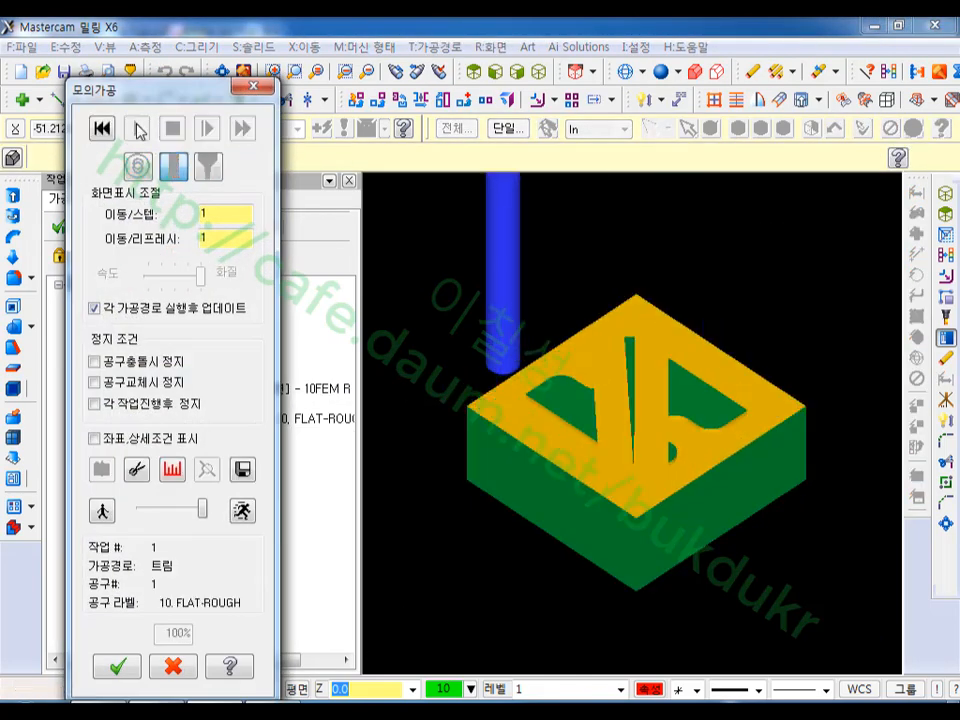
{"action": "mouse_move", "coordinate": [643, 420]}
{"action": "middle_mouse_down"}
{"action": "mouse_move", "coordinate": [606, 444]}
{"action": "mouse_move", "coordinate": [619, 454]}
{"action": "mouse_move", "coordinate": [693, 407]}
{"action": "mouse_move", "coordinate": [622, 420]}
{"action": "mouse_move", "coordinate": [634, 431]}
{"action": "mouse_move", "coordinate": [643, 399]}
{"action": "mouse_move", "coordinate": [712, 453]}
{"action": "middle_mouse_up"}
{"action": "left_click", "coordinate": [197, 664]}
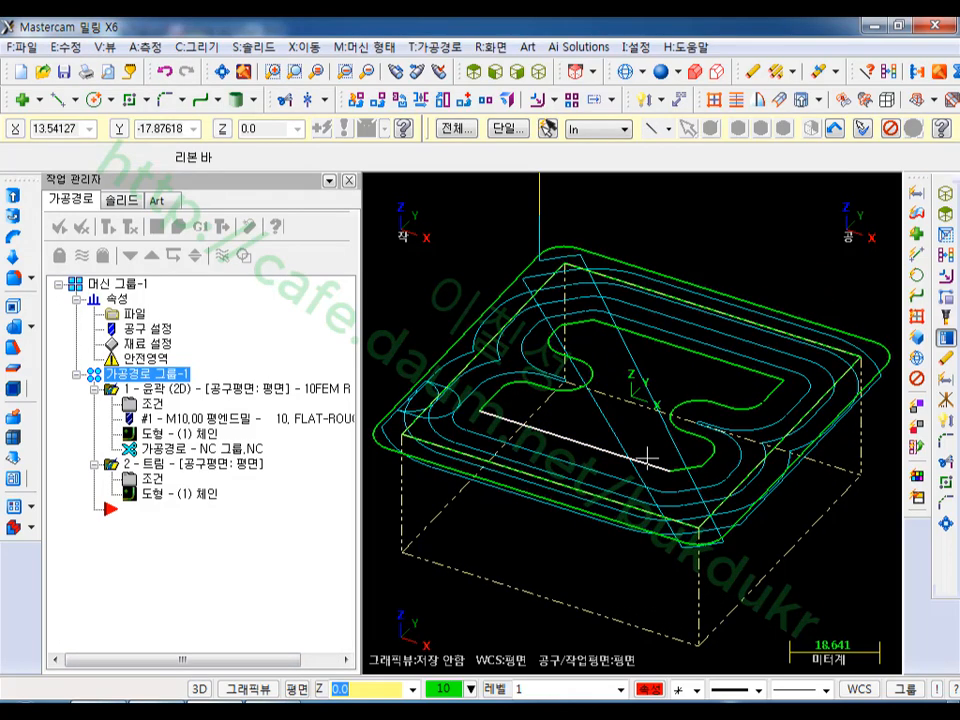
- Orbit the toolpath wireframe, then switch to the Top view
{"action": "middle_click_drag", "start_coordinate": [650, 458], "coordinate": [645, 395]}
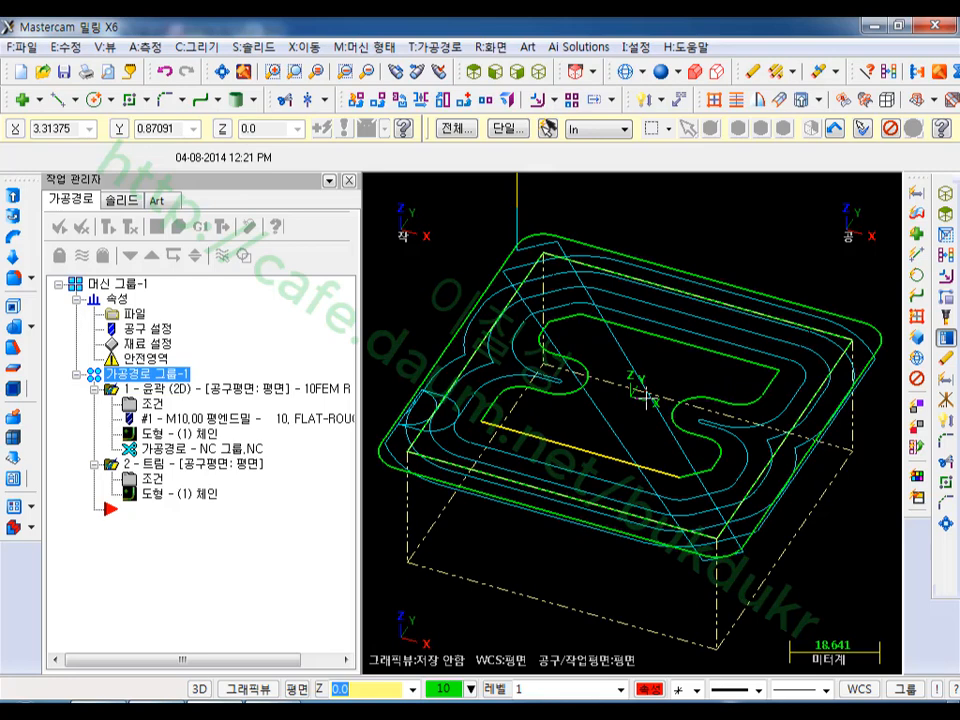
{"action": "middle_click_drag", "start_coordinate": [634, 398], "coordinate": [634, 420]}
{"action": "left_click", "coordinate": [510, 68]}
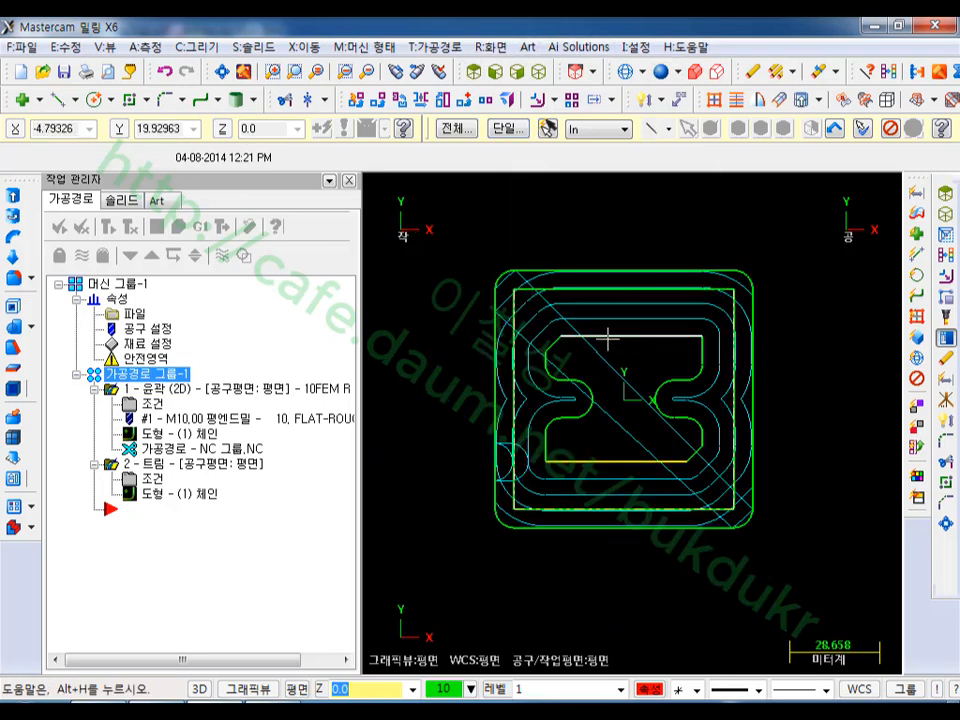
- Delete the 2 - Trim operation, then backplot the remaining toolpath group
{"action": "left_click", "coordinate": [125, 465]}
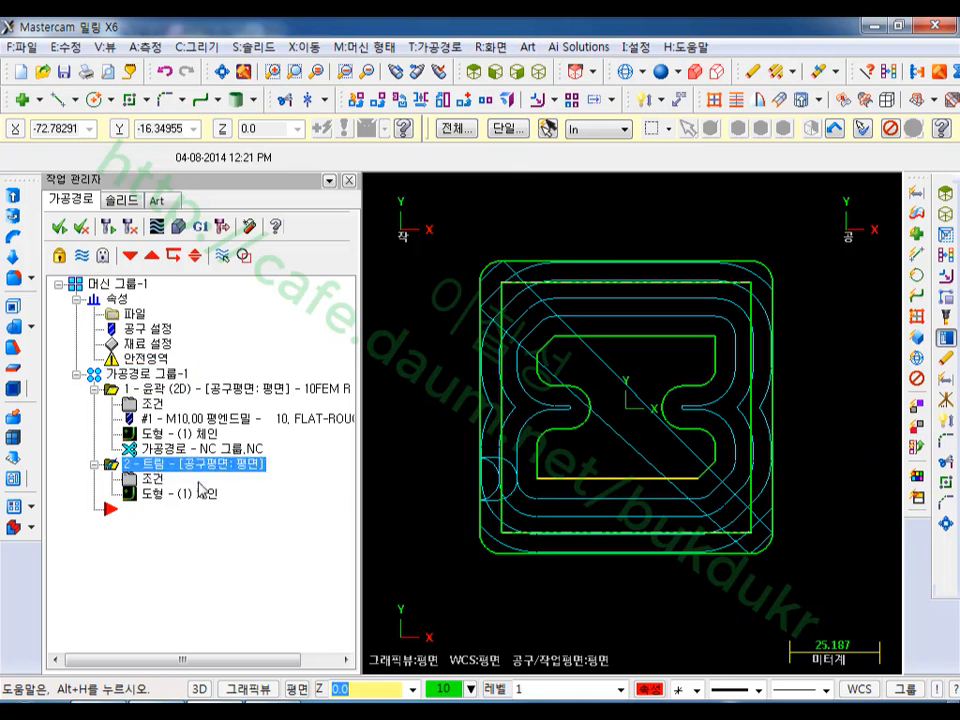
{"action": "key", "text": "Delete"}
{"action": "left_click", "coordinate": [548, 428]}
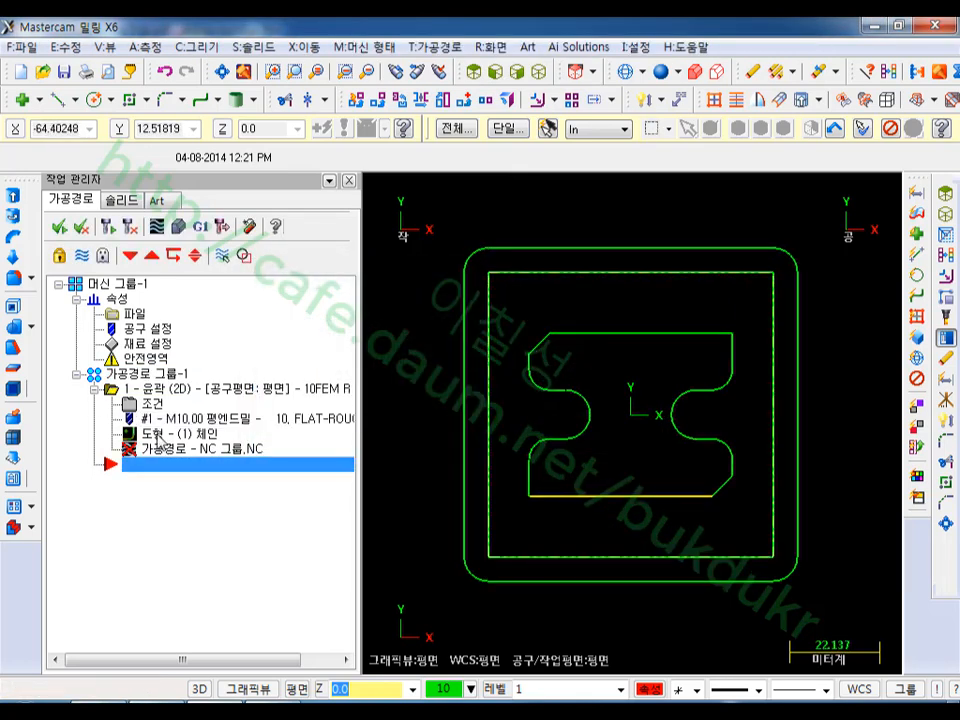
{"action": "left_click", "coordinate": [137, 374]}
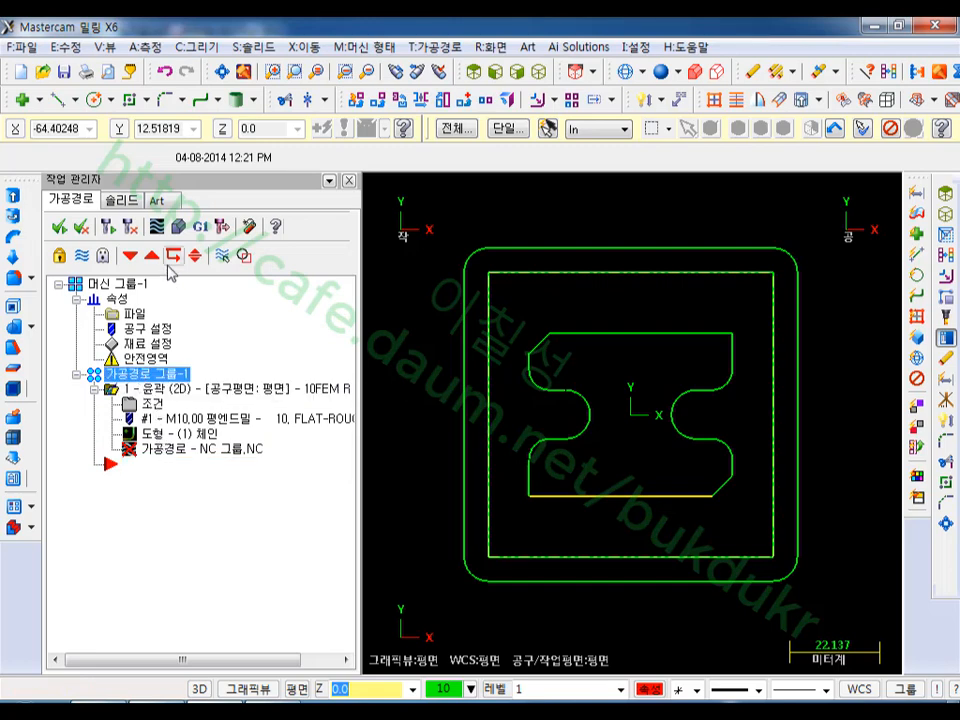
{"action": "left_click", "coordinate": [161, 227]}
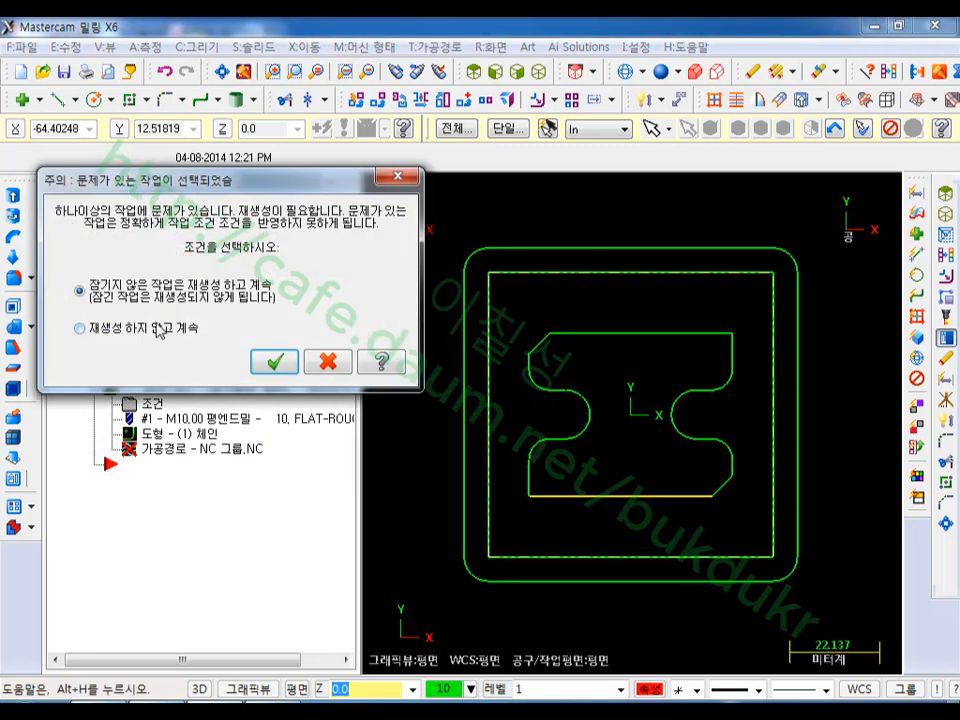
- Regenerate the outdated contour and backplot it with the tool's swept area shown
{"action": "left_click", "coordinate": [272, 362]}
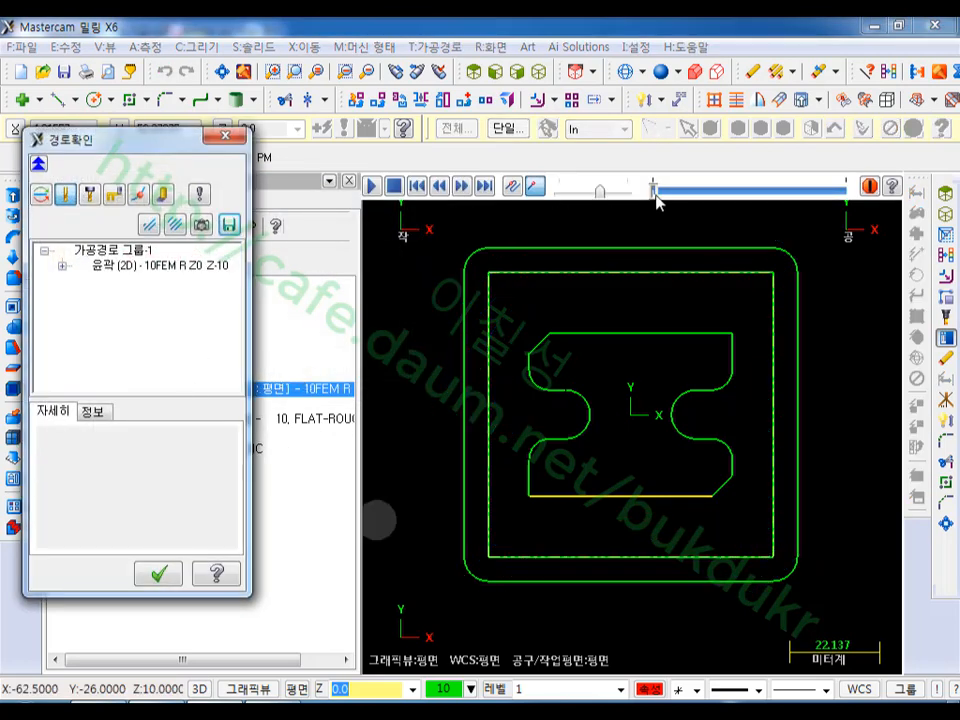
{"action": "left_click_drag", "start_coordinate": [653, 190], "coordinate": [836, 207]}
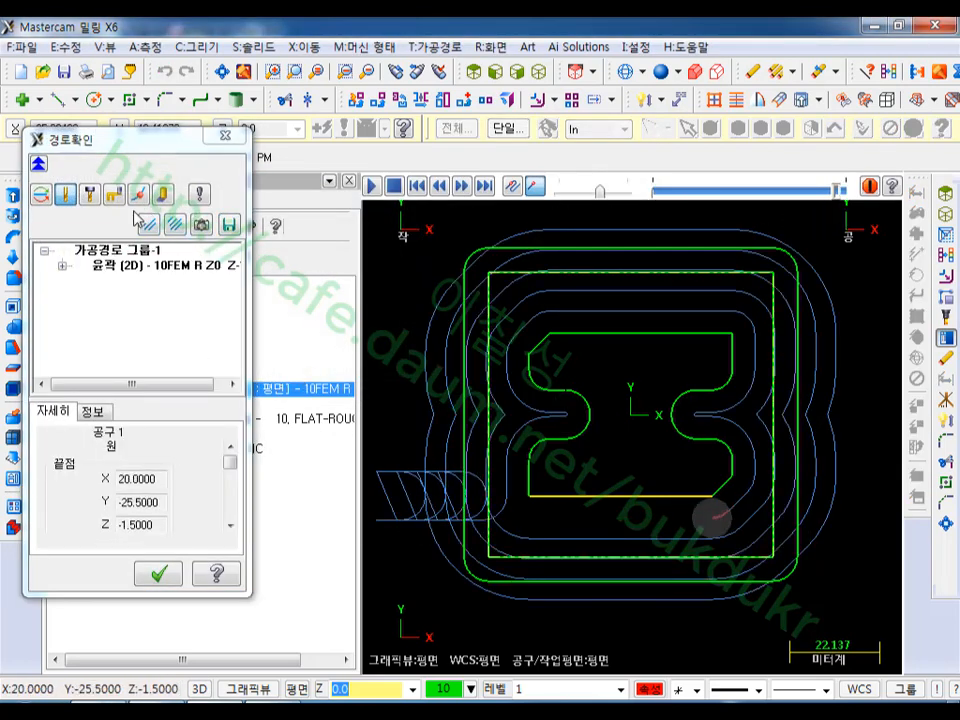
{"action": "left_click", "coordinate": [165, 195]}
{"action": "scroll", "coordinate": [745, 306], "scroll_direction": "up", "scroll_amount": 2}
{"action": "scroll", "coordinate": [786, 484], "scroll_direction": "down", "scroll_amount": 2}
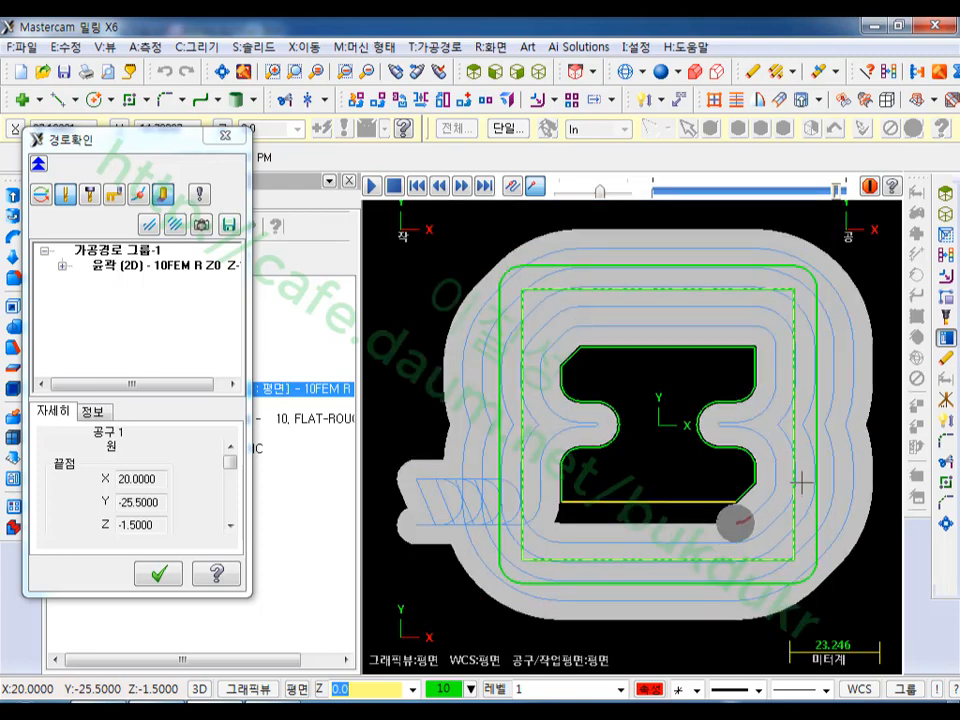
{"action": "left_click", "coordinate": [158, 573]}
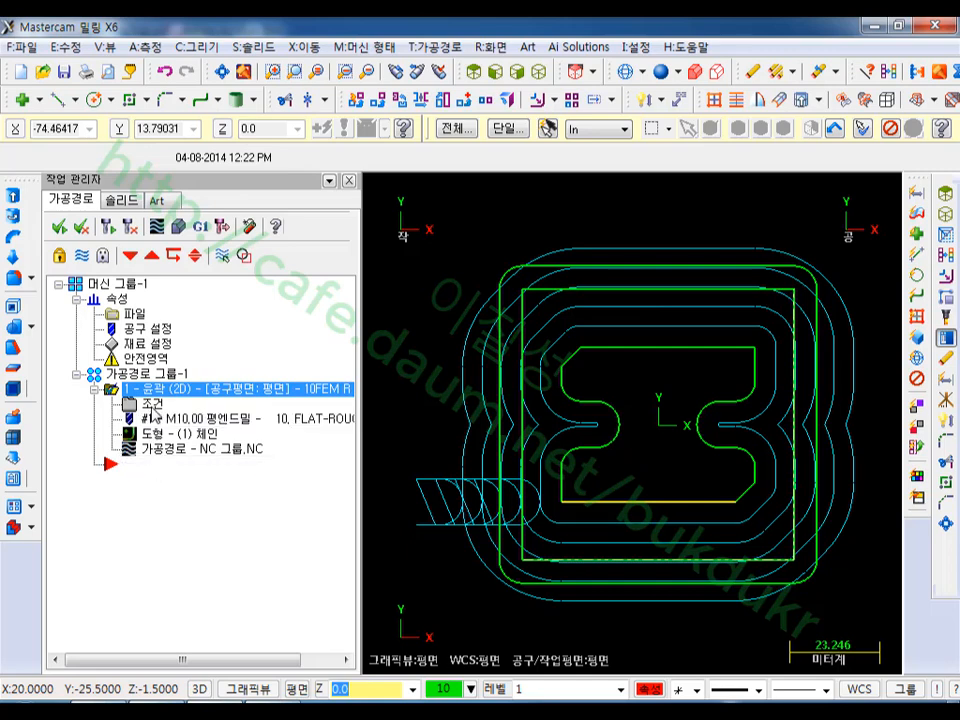
- Show the part in Isometric view and zoom to fit
{"action": "left_click", "coordinate": [538, 71]}
{"action": "scroll", "coordinate": [510, 288], "scroll_direction": "up", "scroll_amount": 1}
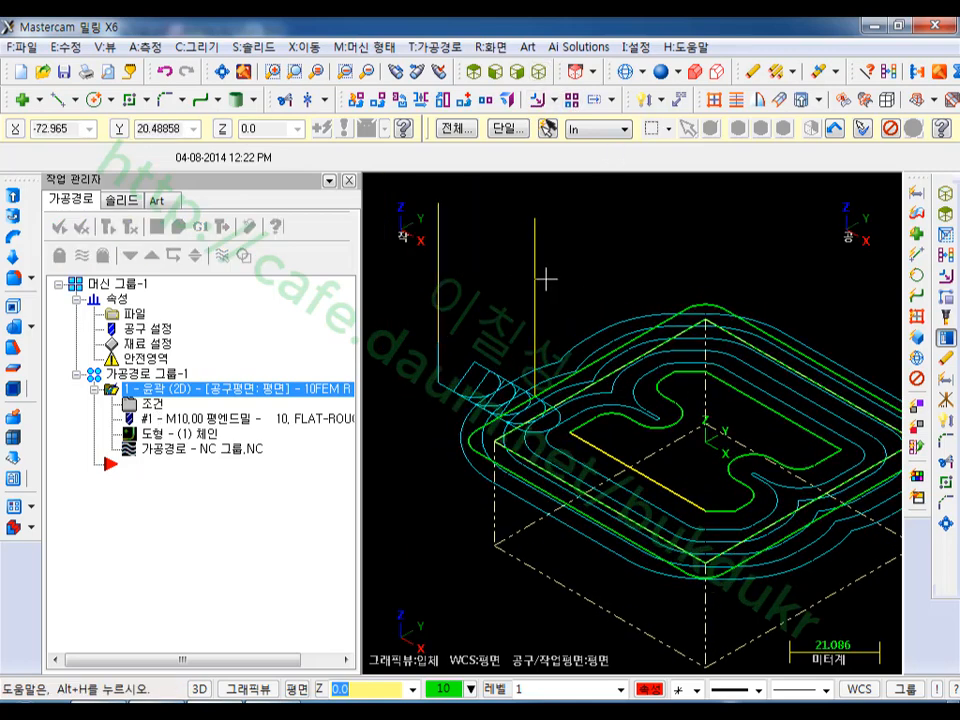
{"action": "scroll", "coordinate": [460, 390], "scroll_direction": "down", "scroll_amount": 1}
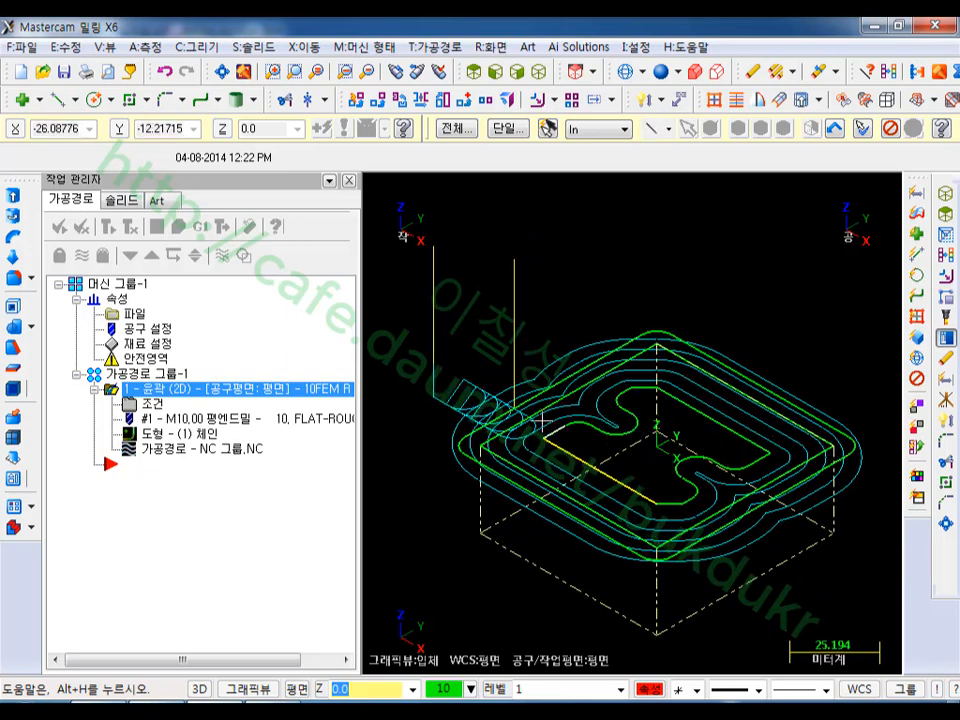
- Enable depth cuts for the contour, output as an incremental subprogram
{"action": "left_click", "coordinate": [150, 404]}
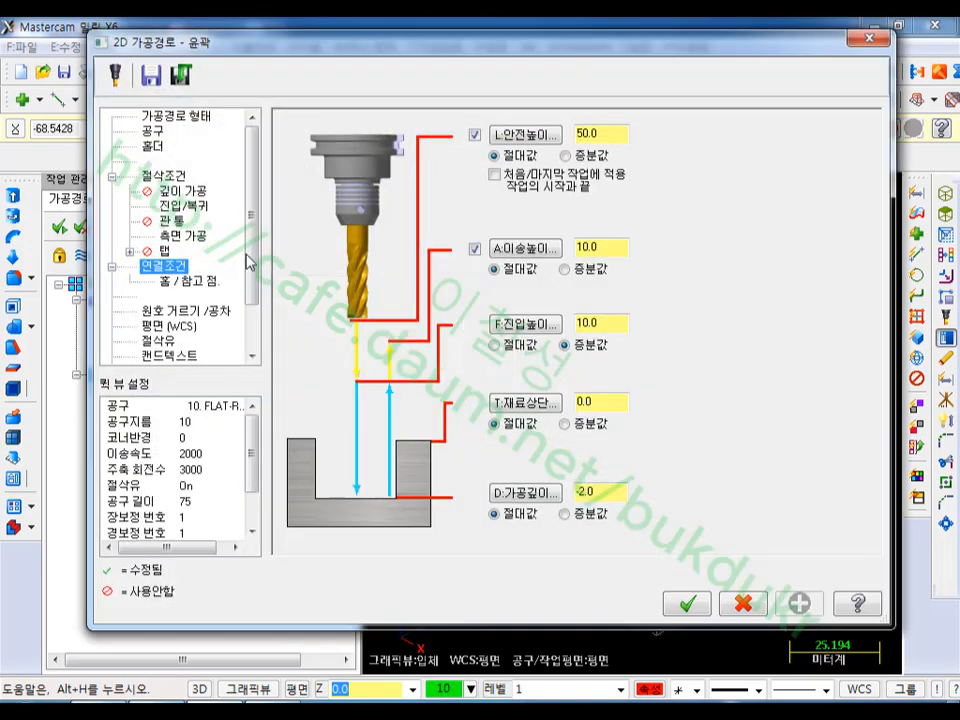
{"action": "left_click", "coordinate": [183, 190]}
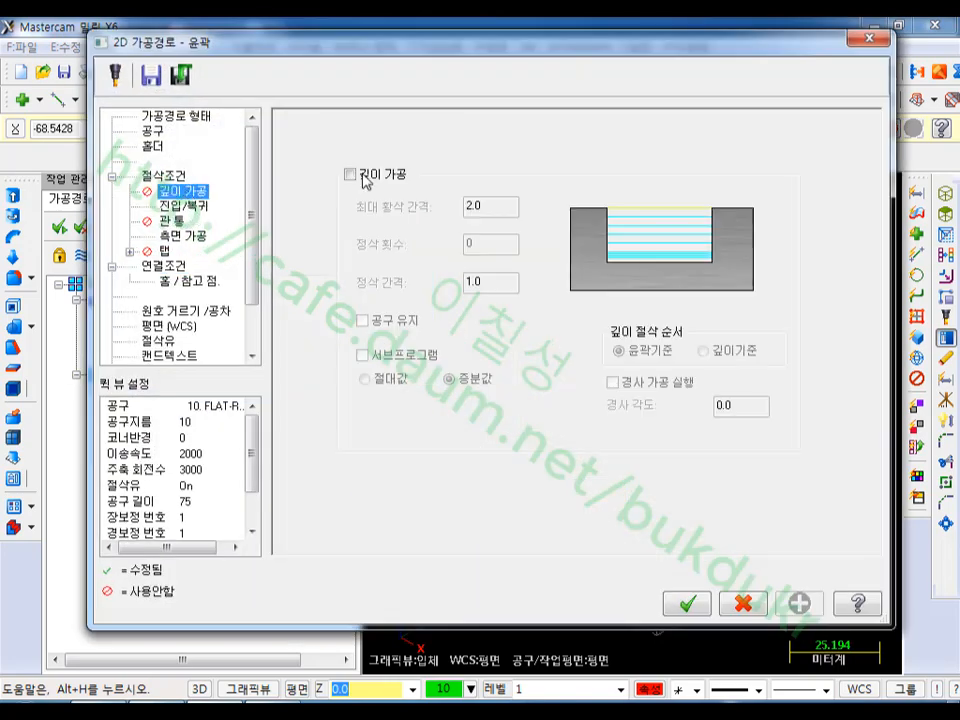
{"action": "left_click", "coordinate": [350, 174]}
{"action": "left_click", "coordinate": [362, 356]}
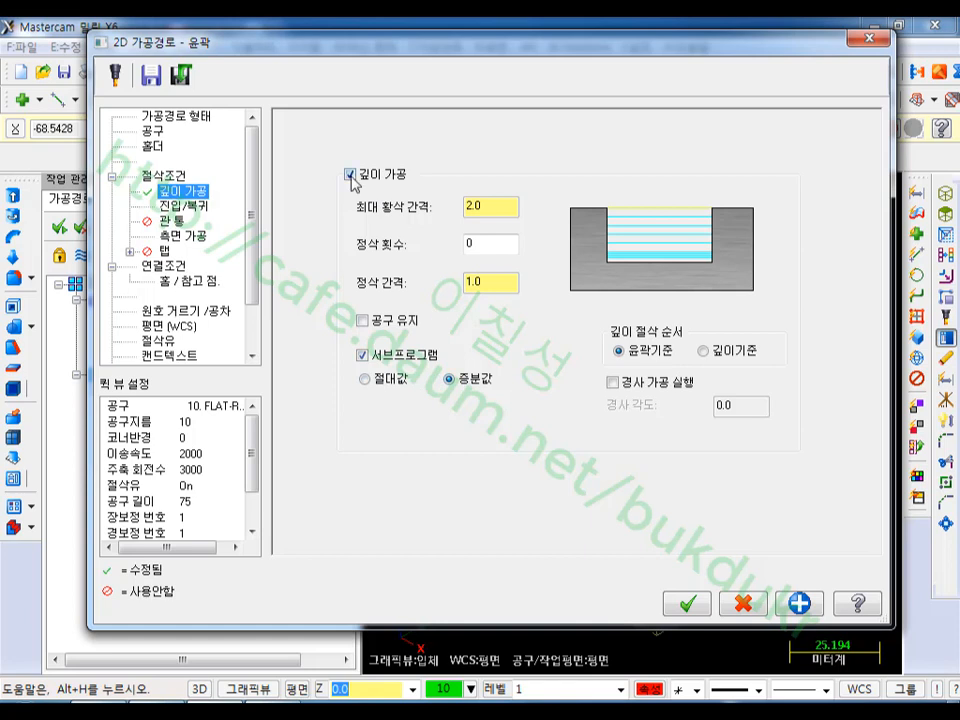
- Change the contour depth from -2.0 to -20, regenerate, and post the NC file
{"action": "left_click", "coordinate": [163, 266]}
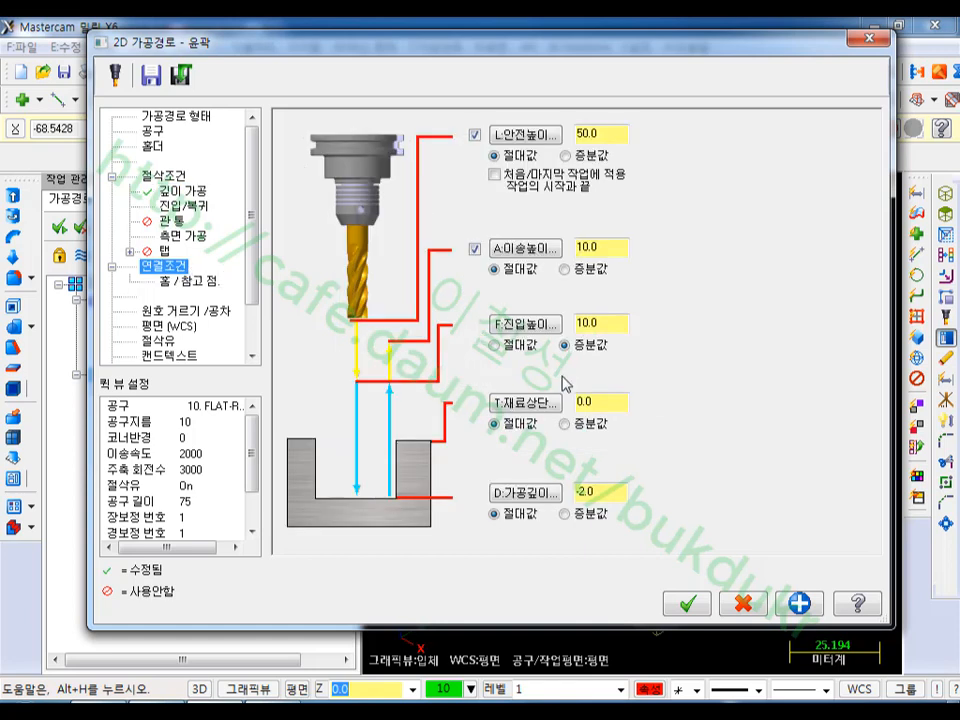
{"action": "double_click", "coordinate": [583, 492]}
{"action": "key", "text": "BackSpace"}
{"action": "left_click", "coordinate": [702, 611]}
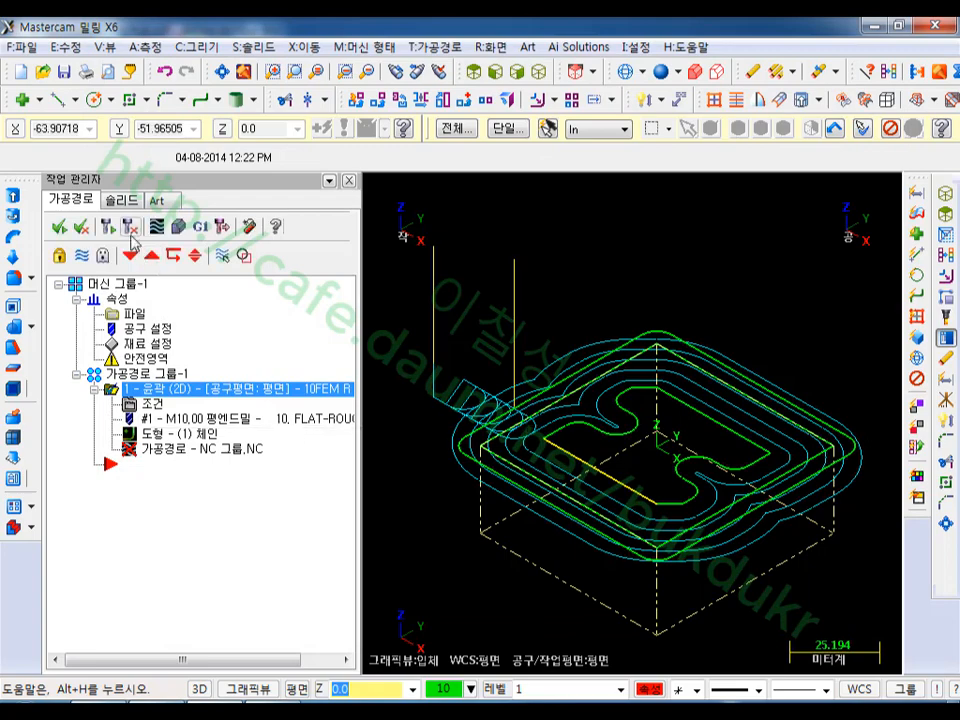
{"action": "scroll", "coordinate": [686, 332], "scroll_direction": "up", "scroll_amount": 1}
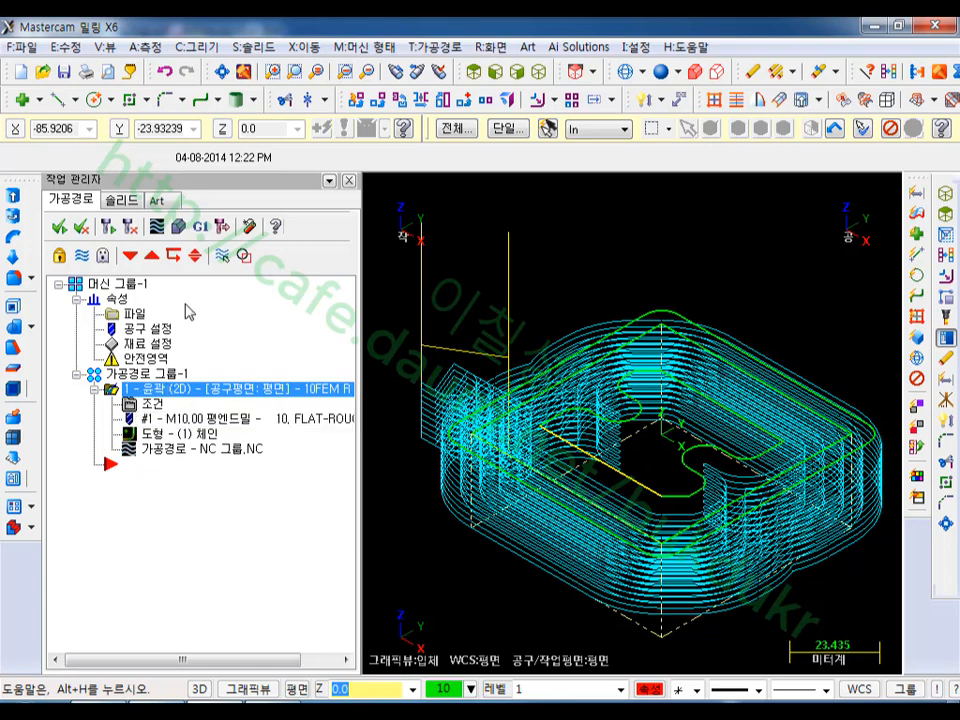
{"action": "left_click", "coordinate": [199, 226]}
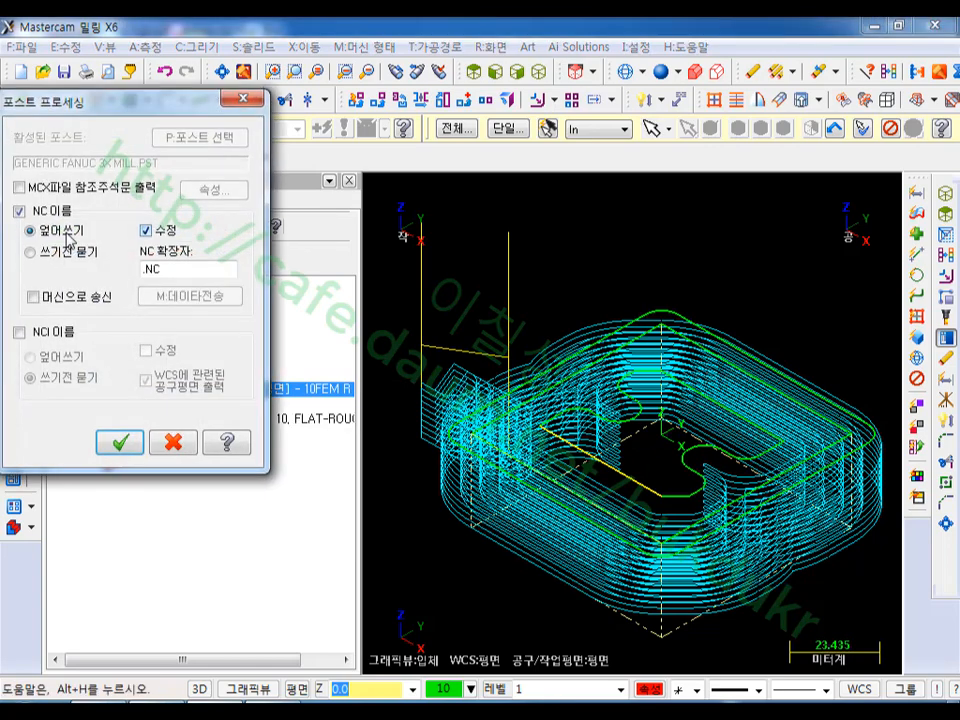
{"action": "left_click", "coordinate": [120, 440]}
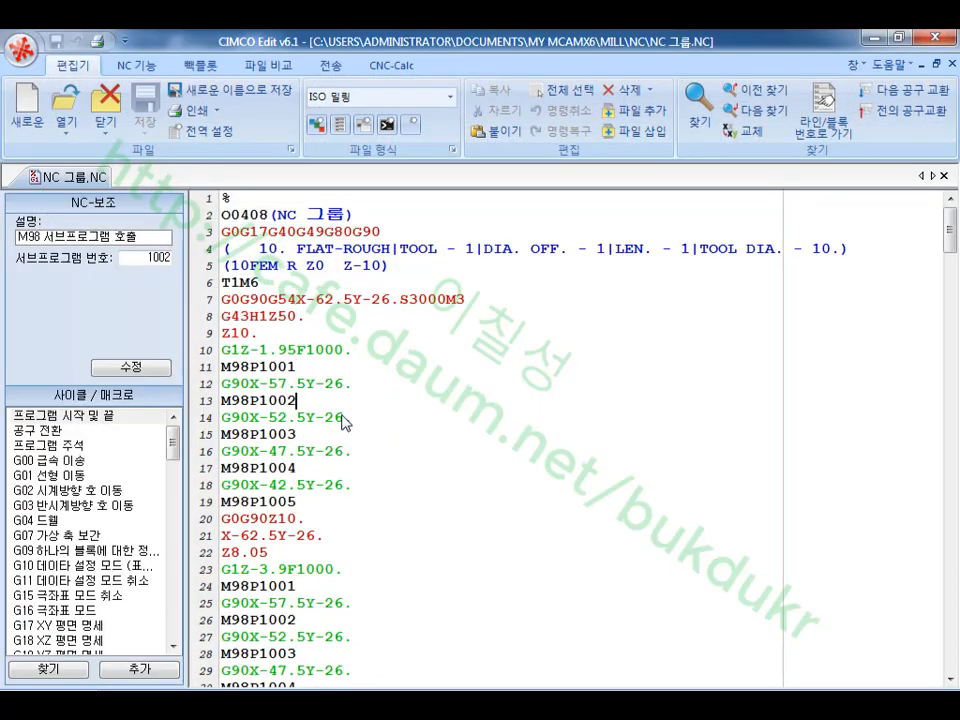
{"action": "left_click_drag", "start_coordinate": [297, 367], "coordinate": [222, 369]}
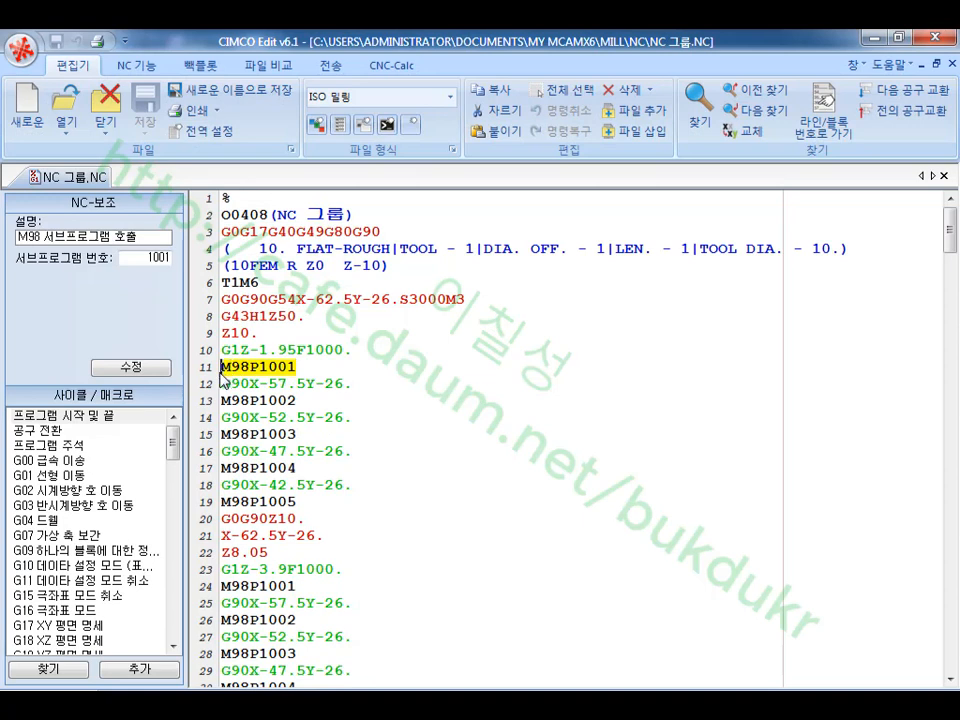
{"action": "left_click", "coordinate": [293, 403]}
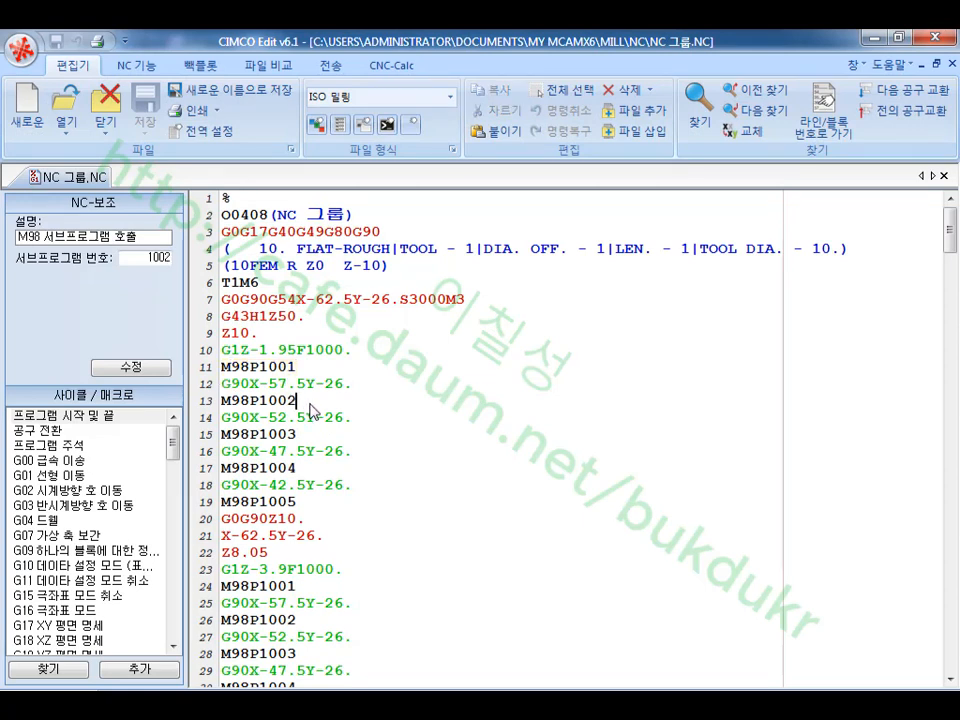
{"action": "left_click", "coordinate": [423, 418]}
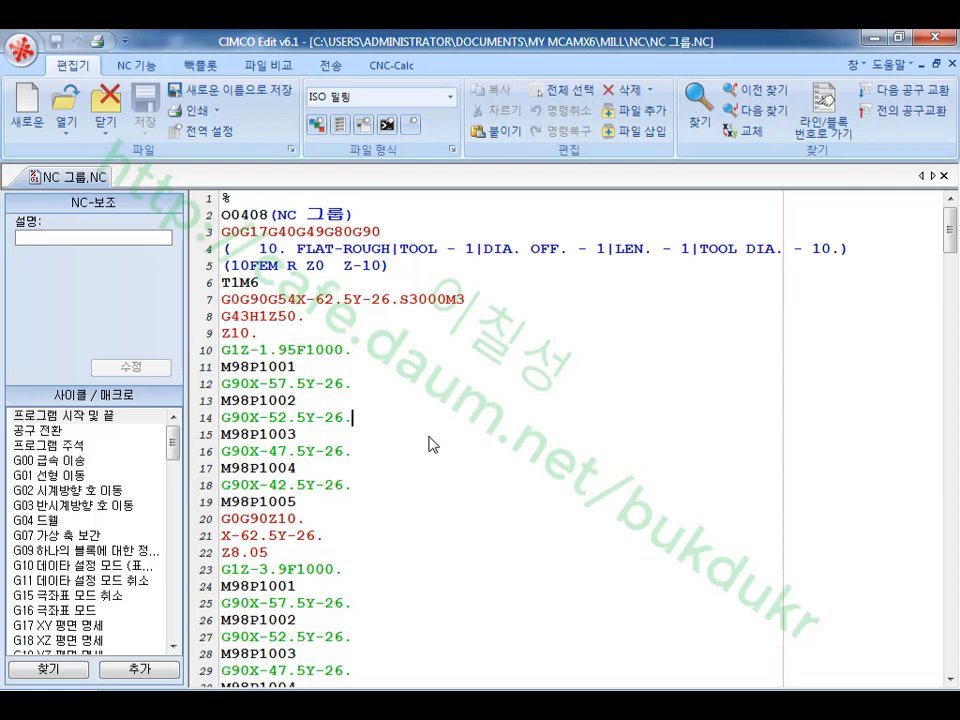
{"action": "left_click", "coordinate": [318, 436]}
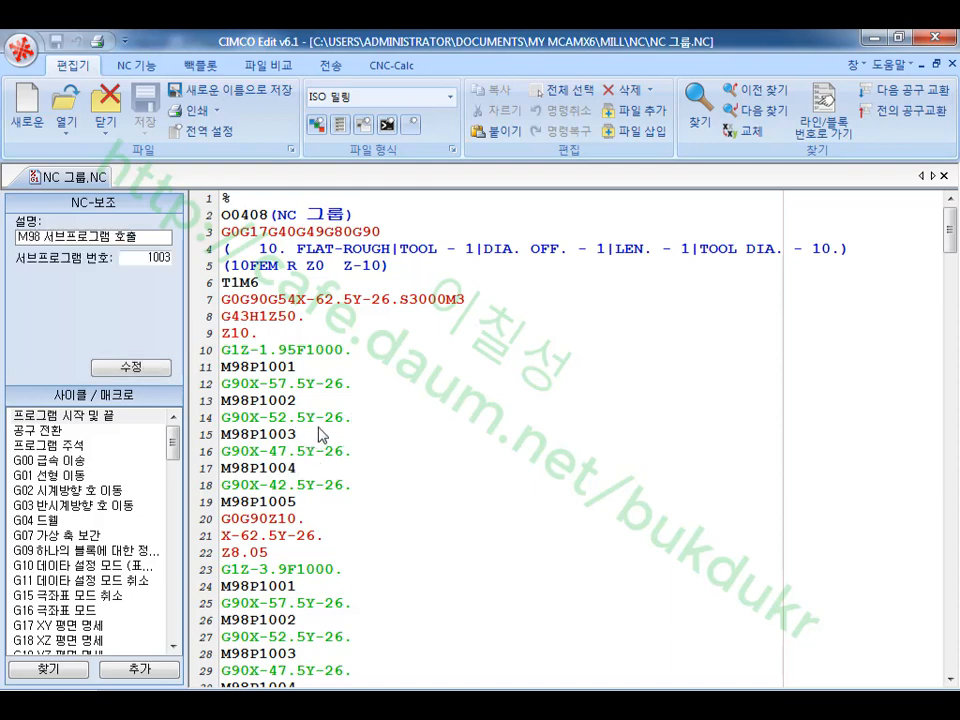
{"action": "scroll", "coordinate": [388, 463], "scroll_direction": "down", "scroll_amount": 3}
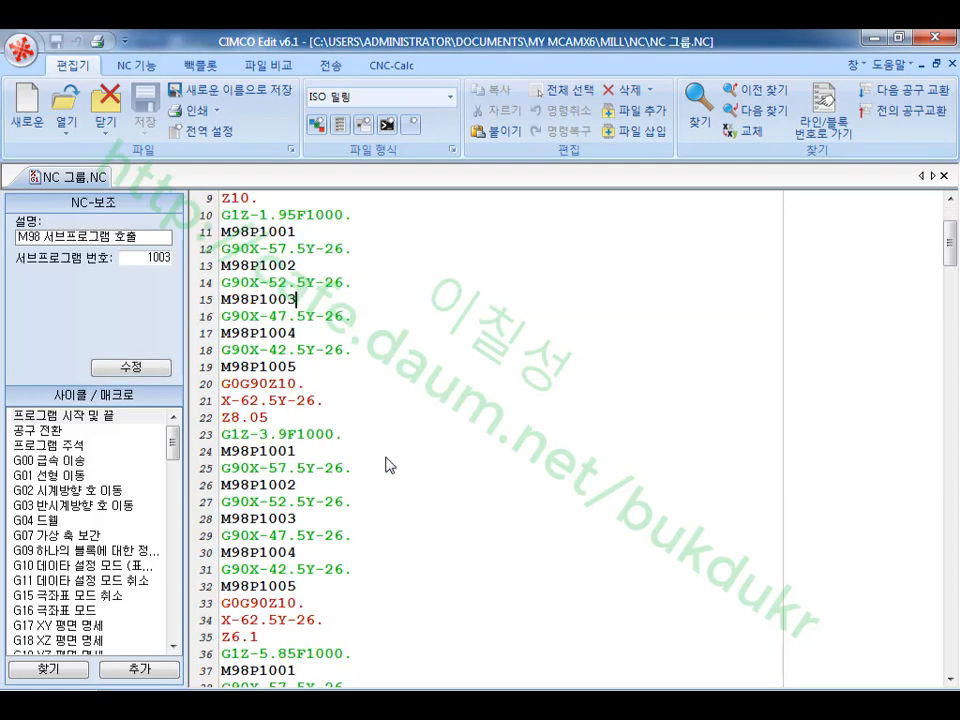
{"action": "left_click", "coordinate": [332, 451]}
{"action": "left_click", "coordinate": [336, 485]}
{"action": "left_click", "coordinate": [332, 501]}
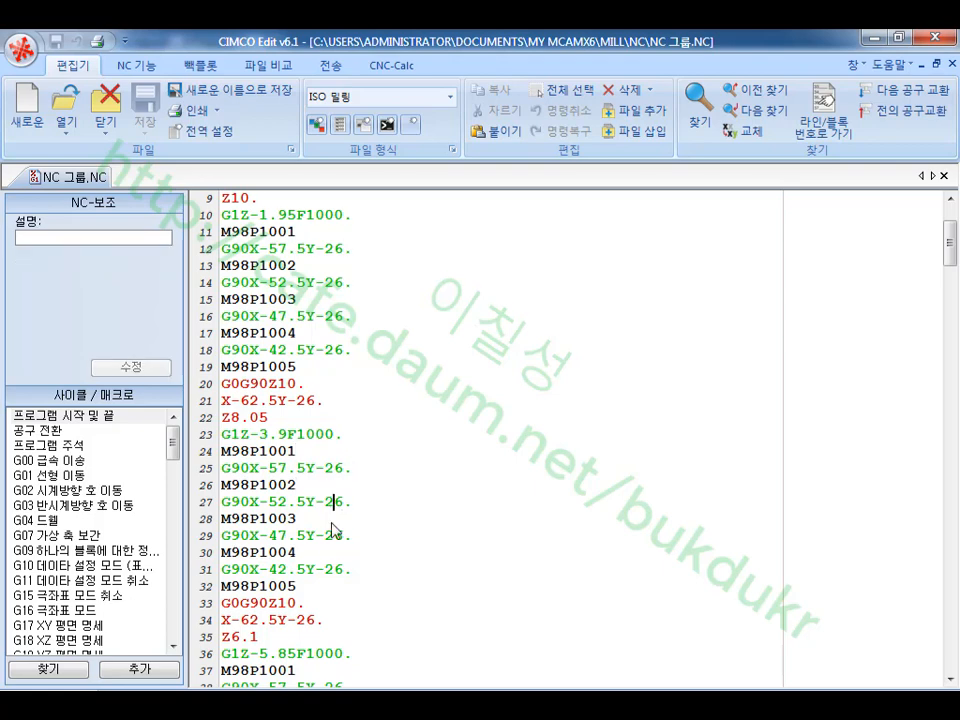
{"action": "left_click", "coordinate": [326, 552]}
{"action": "scroll", "coordinate": [324, 582], "scroll_direction": "down", "scroll_amount": 3}
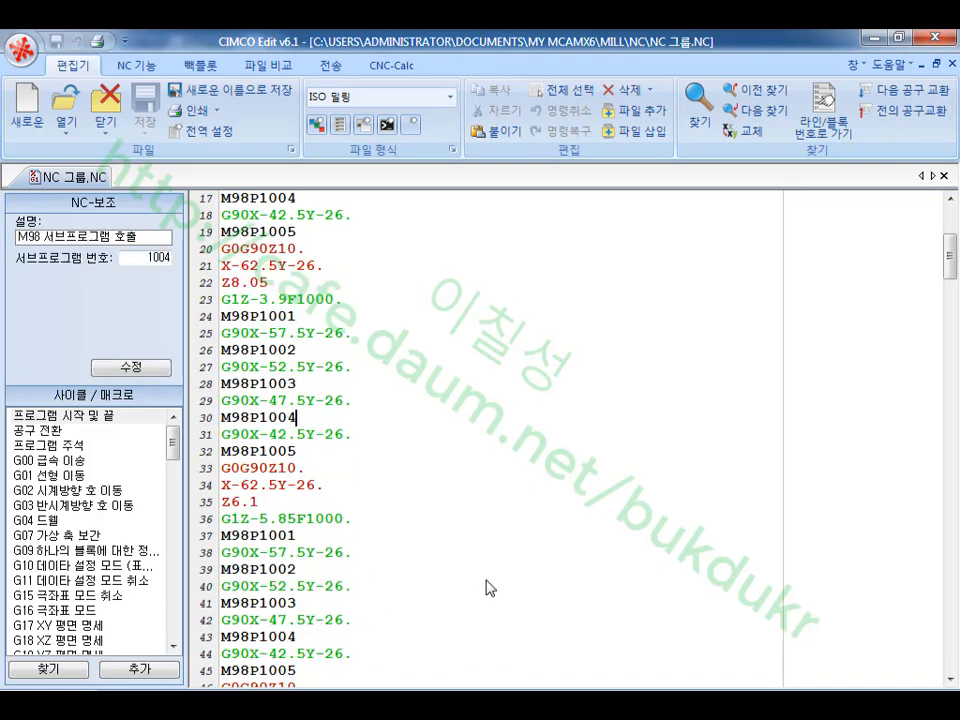
{"action": "scroll", "coordinate": [488, 575], "scroll_direction": "up", "scroll_amount": 6}
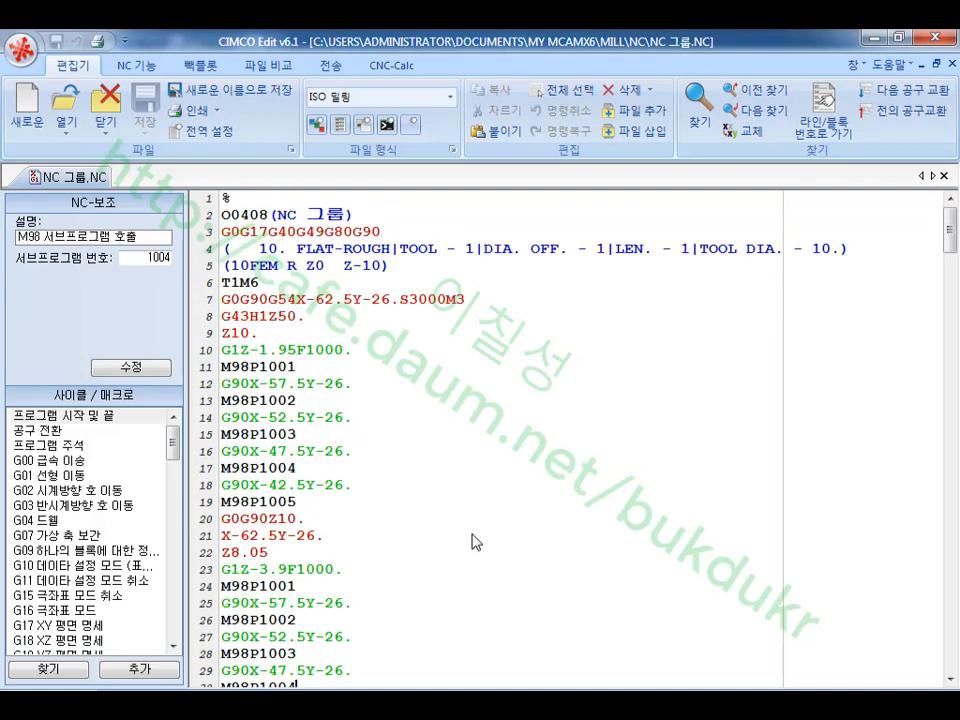
{"action": "scroll", "coordinate": [476, 530], "scroll_direction": "down", "scroll_amount": 20}
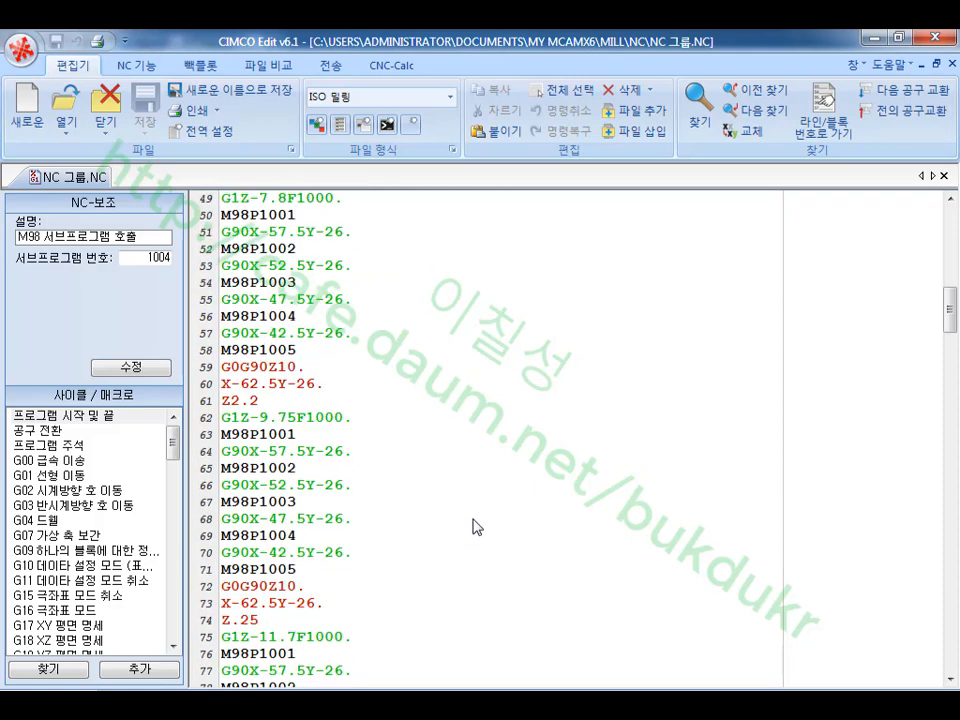
{"action": "scroll", "coordinate": [486, 514], "scroll_direction": "up", "scroll_amount": 1}
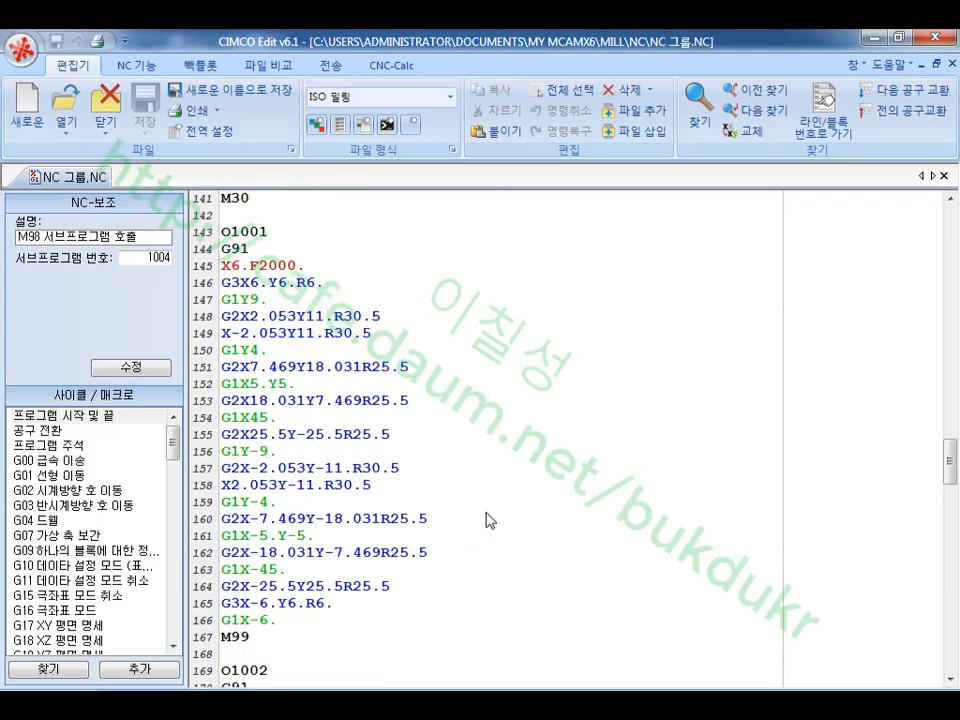
{"action": "left_click", "coordinate": [285, 232]}
{"action": "left_click", "coordinate": [228, 637]}
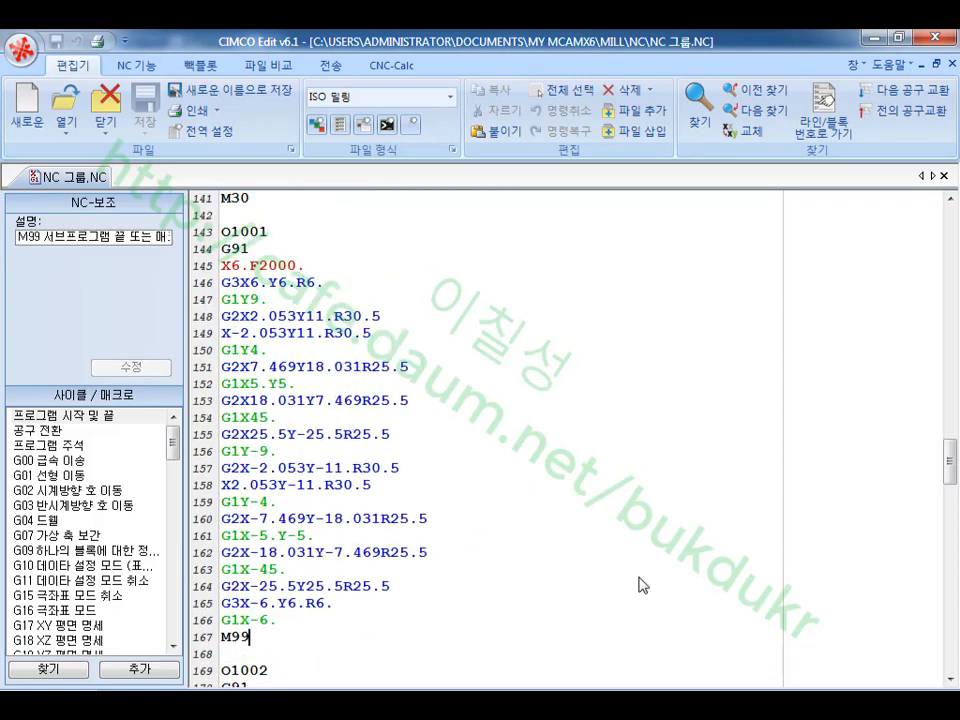
{"action": "scroll", "coordinate": [654, 583], "scroll_direction": "up", "scroll_amount": 8}
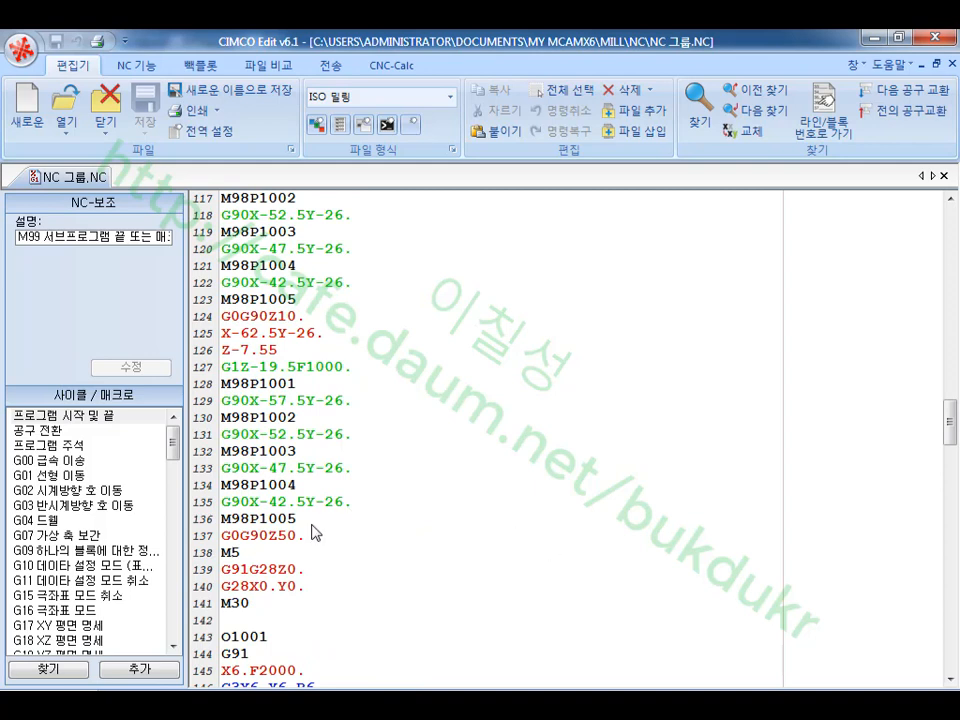
{"action": "left_click_drag", "start_coordinate": [313, 527], "coordinate": [225, 379]}
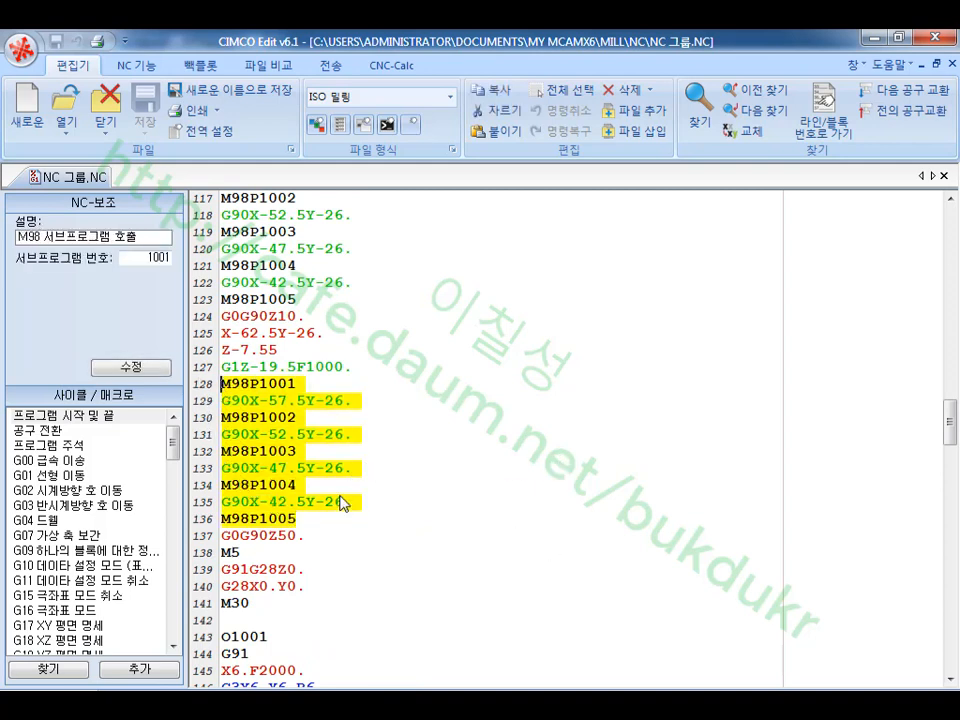
{"action": "scroll", "coordinate": [624, 508], "scroll_direction": "up", "scroll_amount": 4}
{"action": "scroll", "coordinate": [623, 507], "scroll_direction": "up", "scroll_amount": 20}
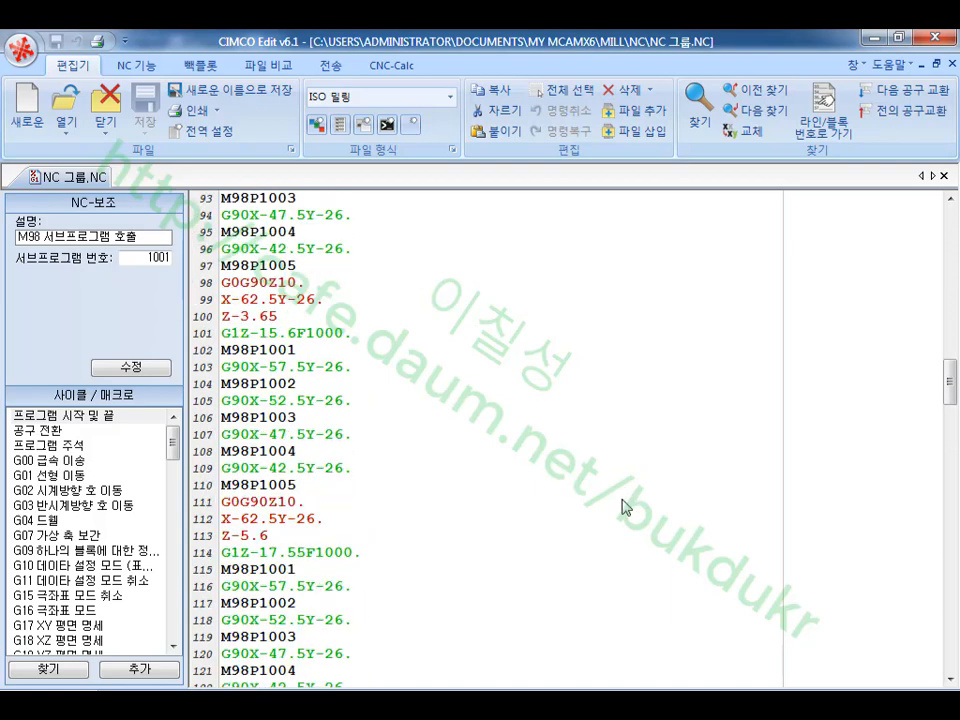
{"action": "scroll", "coordinate": [625, 507], "scroll_direction": "up", "scroll_amount": 3}
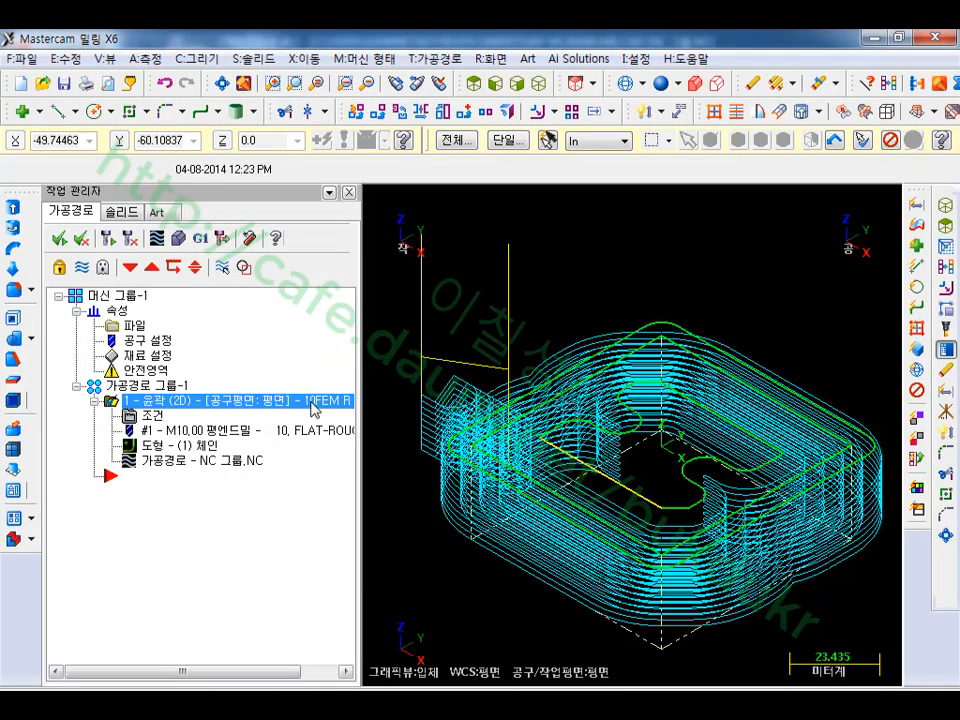
- Clear the -20.0 cutting depth and uncheck 깊이 가공 (depth cuts) in the contour parameters
{"action": "left_click", "coordinate": [160, 414]}
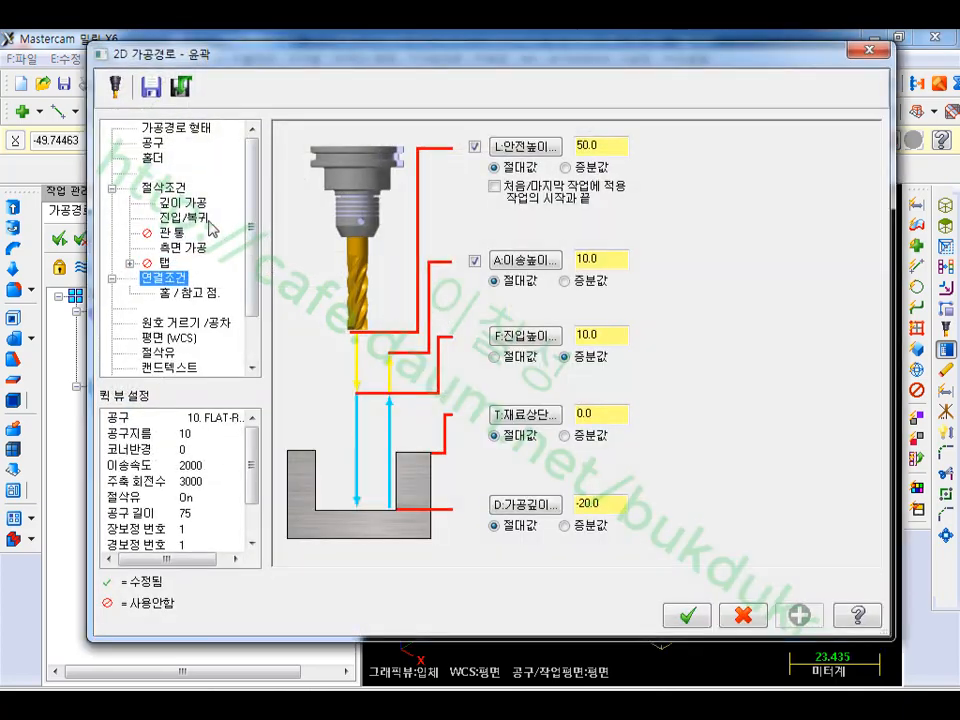
{"action": "double_click", "coordinate": [590, 503]}
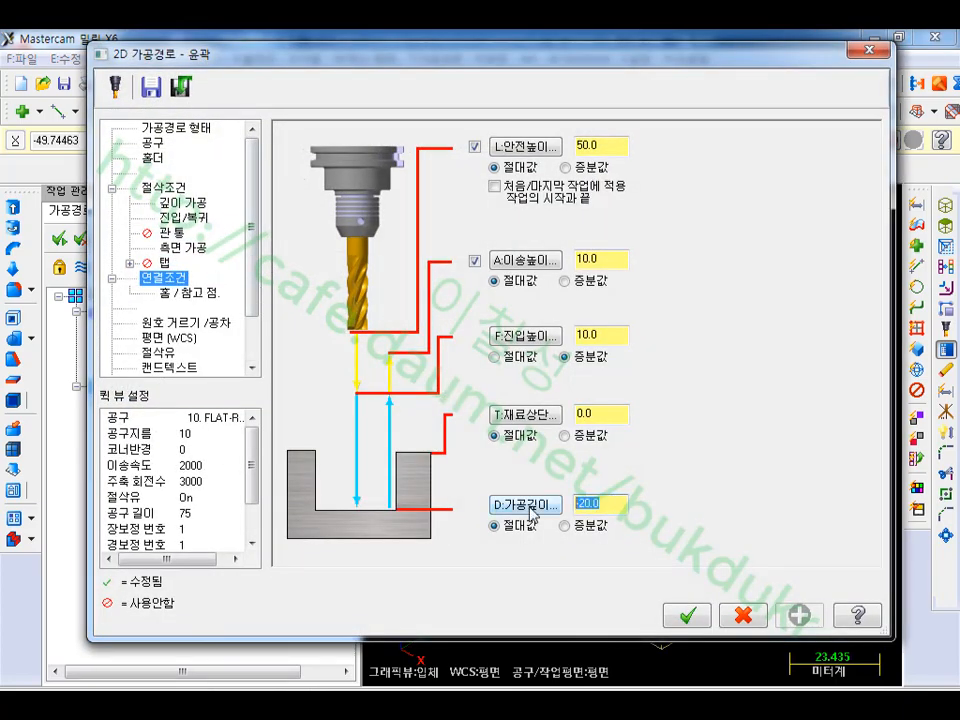
{"action": "key", "text": "BackSpace"}
{"action": "left_click", "coordinate": [184, 203]}
{"action": "left_click", "coordinate": [349, 186]}
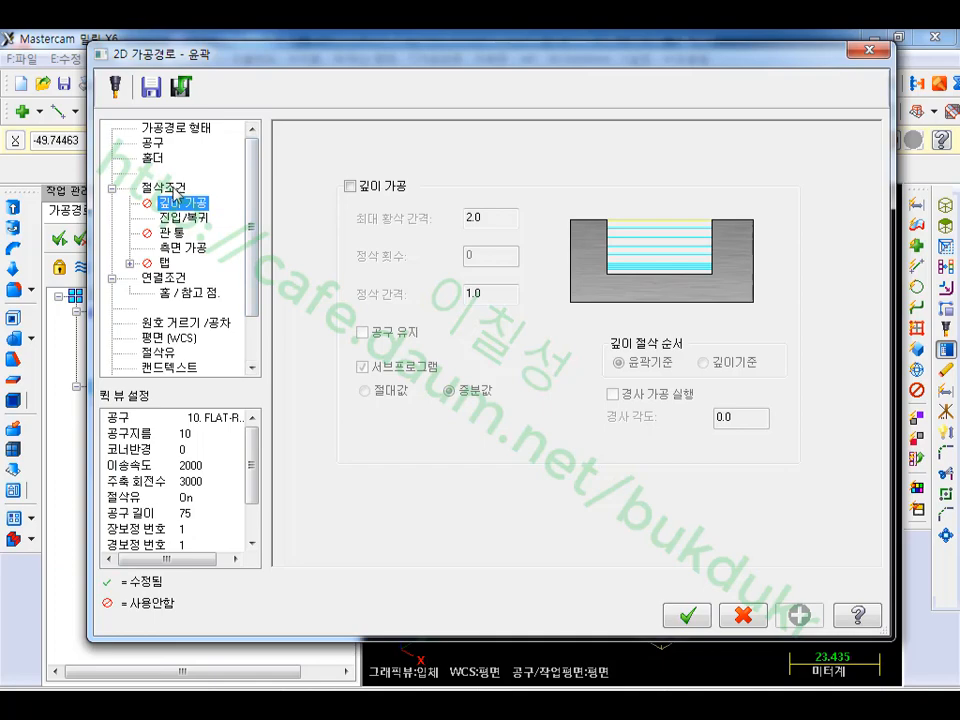
{"action": "left_click", "coordinate": [686, 614]}
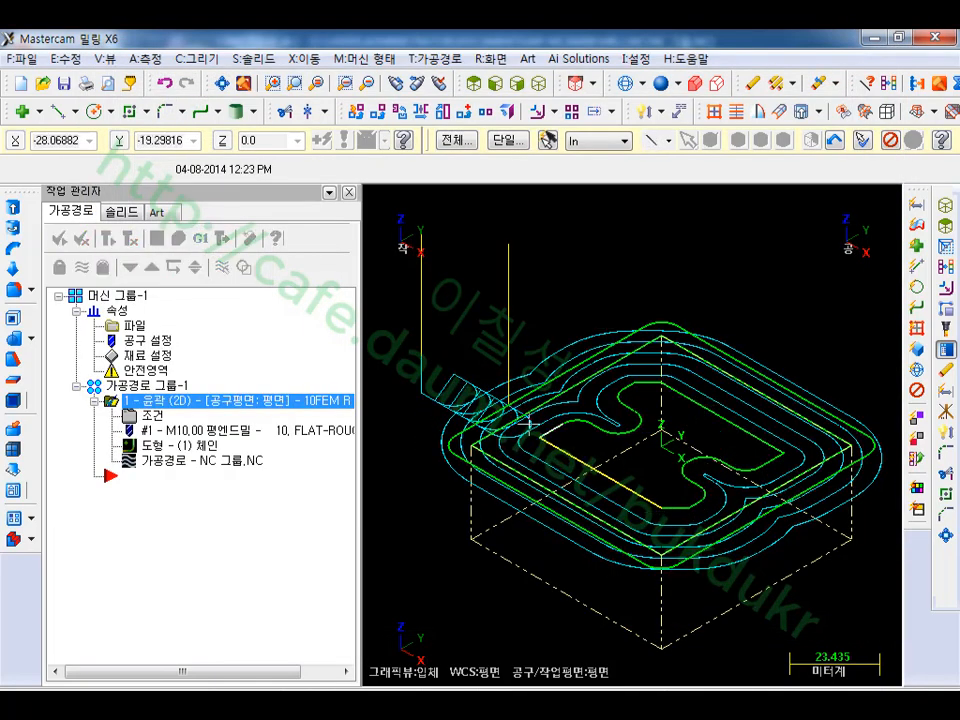
- Post the contour operation again to NC 그룹.NC
{"action": "left_click", "coordinate": [612, 459]}
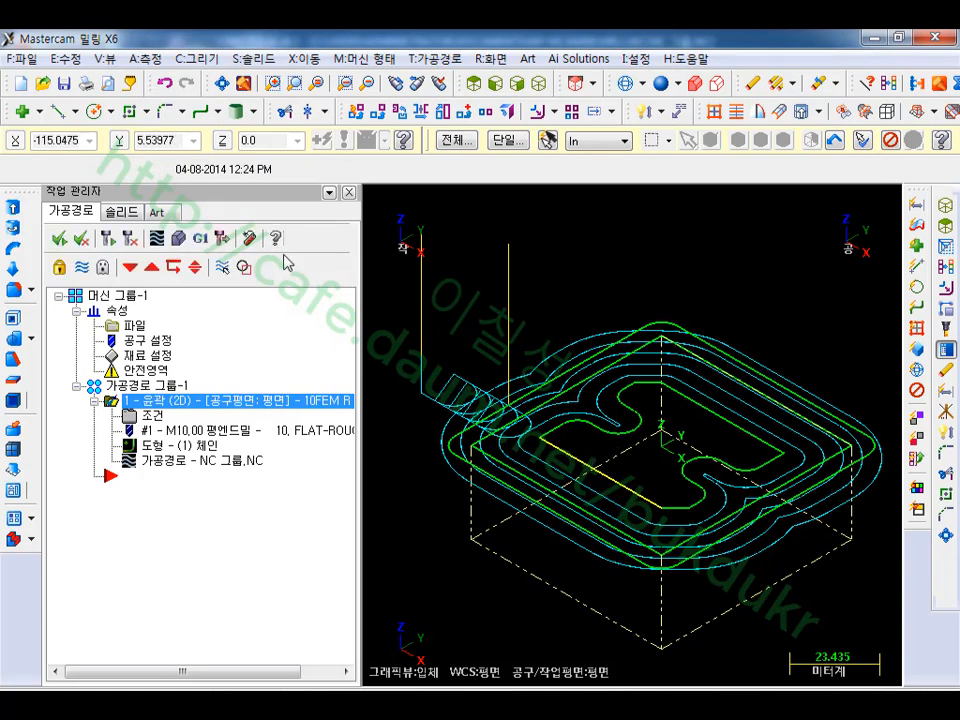
{"action": "left_click", "coordinate": [199, 238]}
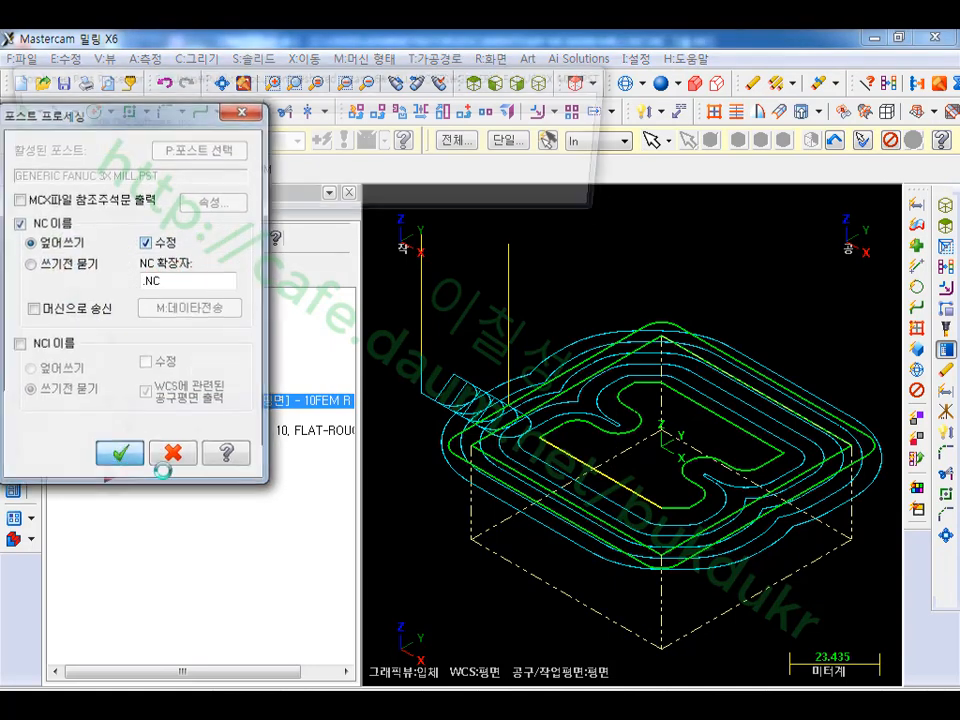
{"action": "left_click", "coordinate": [119, 455]}
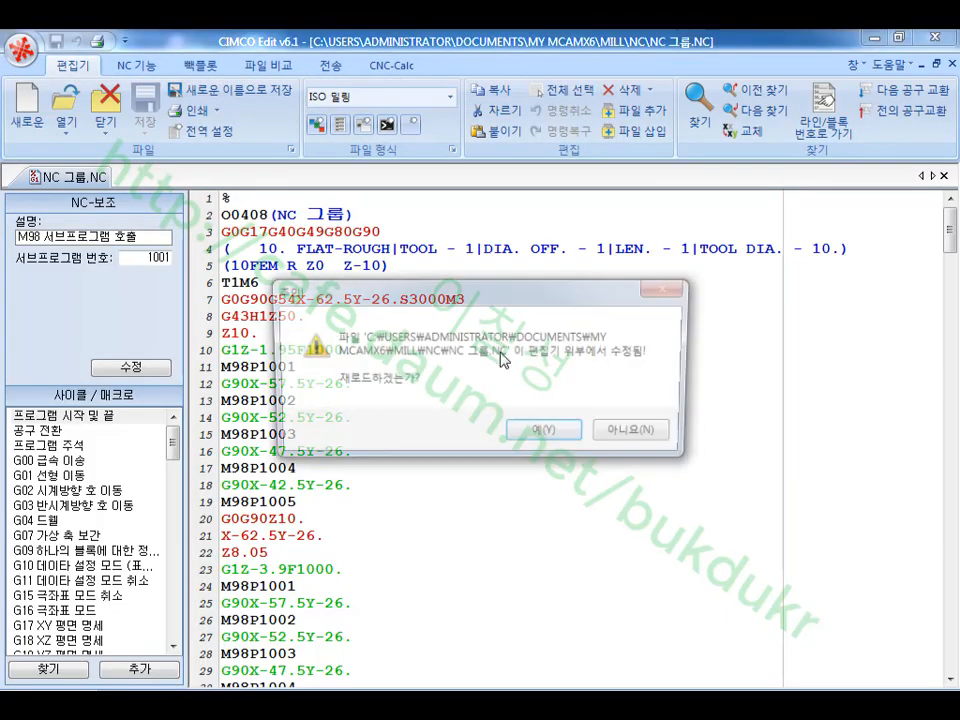
- Reload NC 그룹.NC and inspect the Z-1.5 plunge and G03 arc on lines 10–12
{"action": "left_click", "coordinate": [546, 434]}
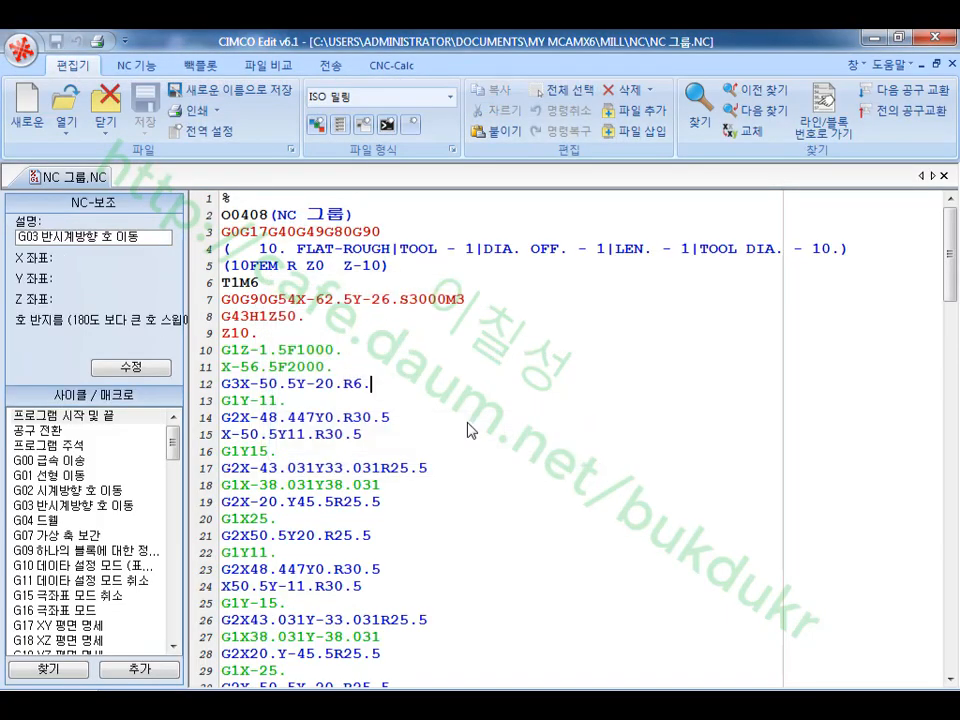
{"action": "left_click", "coordinate": [594, 374]}
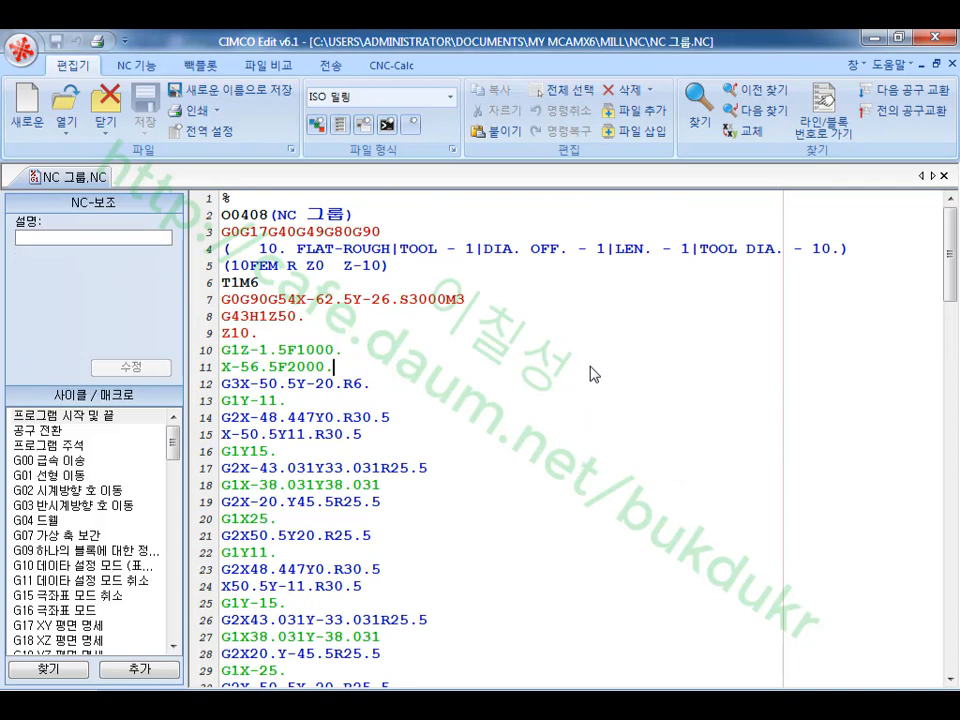
{"action": "left_click", "coordinate": [585, 380]}
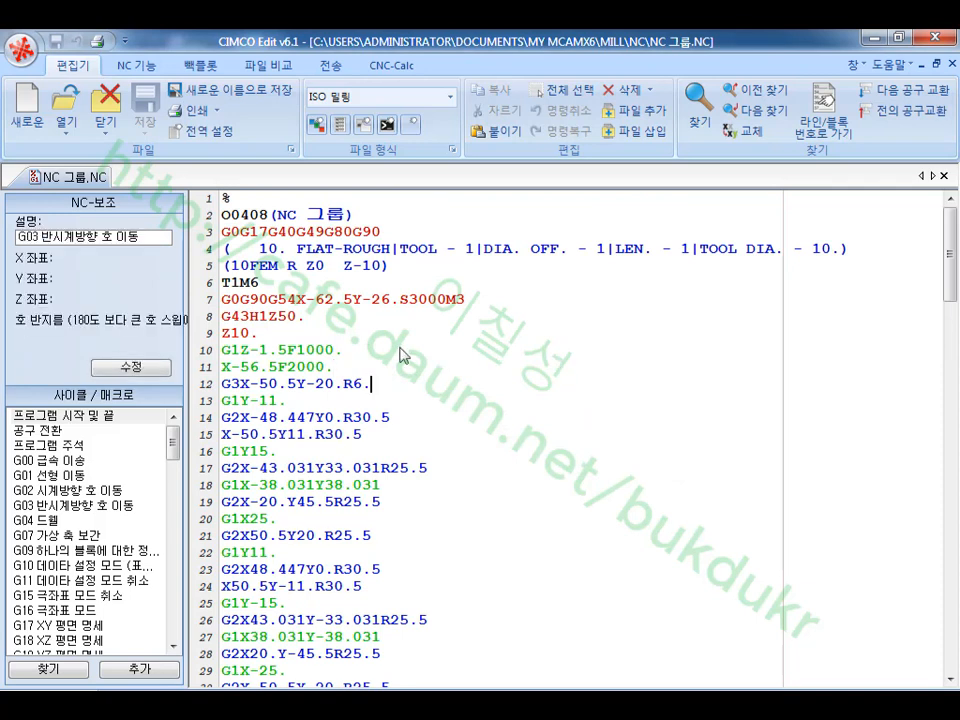
{"action": "left_click", "coordinate": [261, 352]}
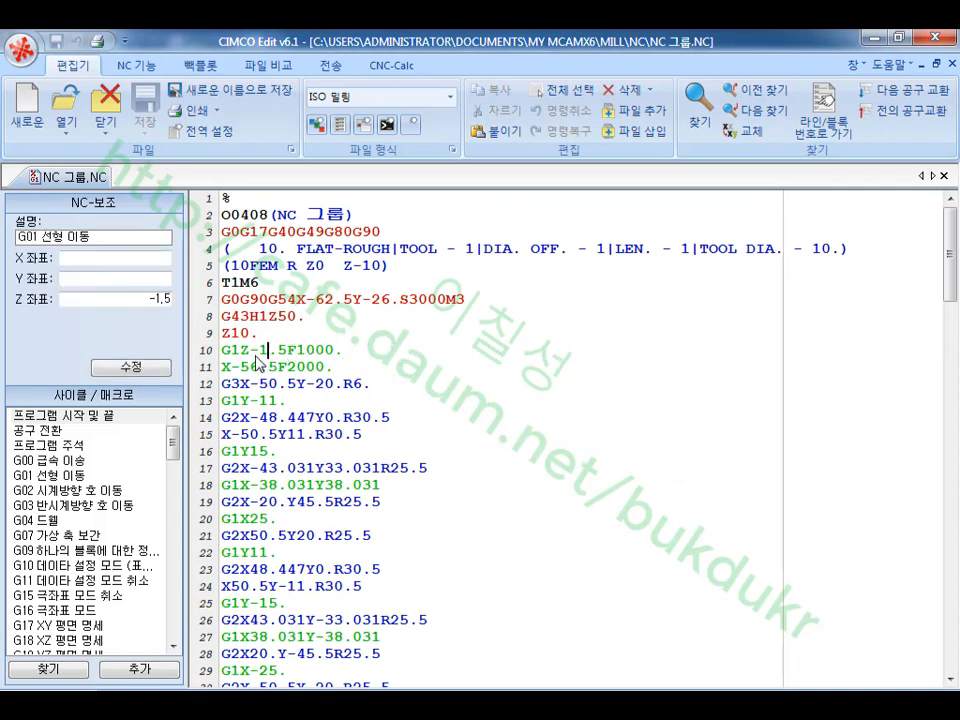
{"action": "mouse_move", "coordinate": [227, 355]}
{"action": "left_click", "coordinate": [357, 350]}
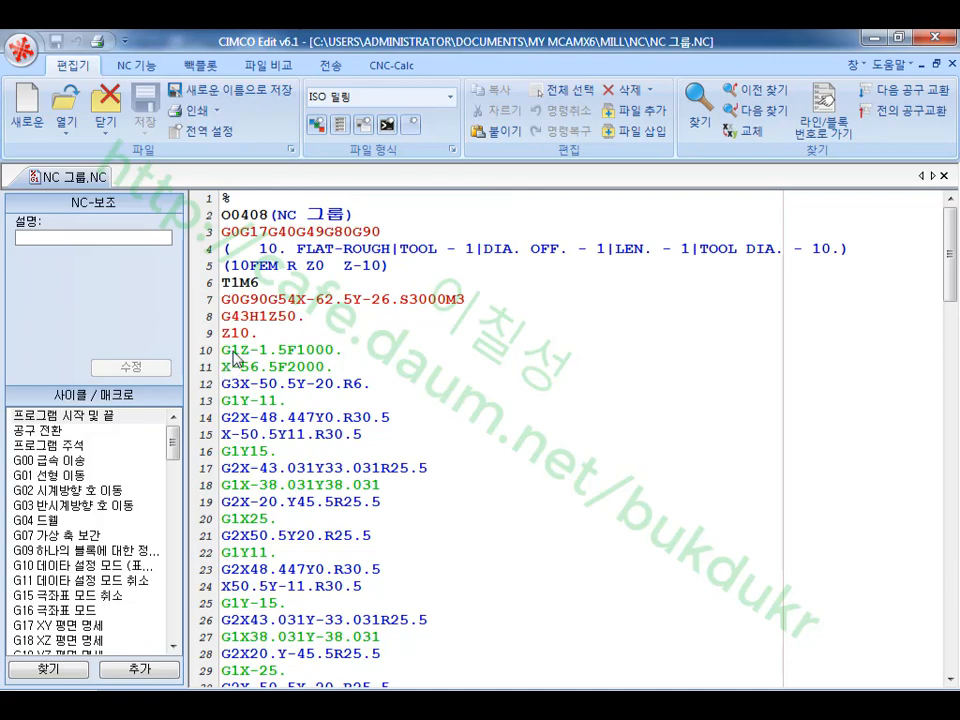
- Delete the contour moves from line 10 through G0Z50. and add a new line after M30
{"action": "left_click_drag", "start_coordinate": [224, 351], "coordinate": [474, 573]}
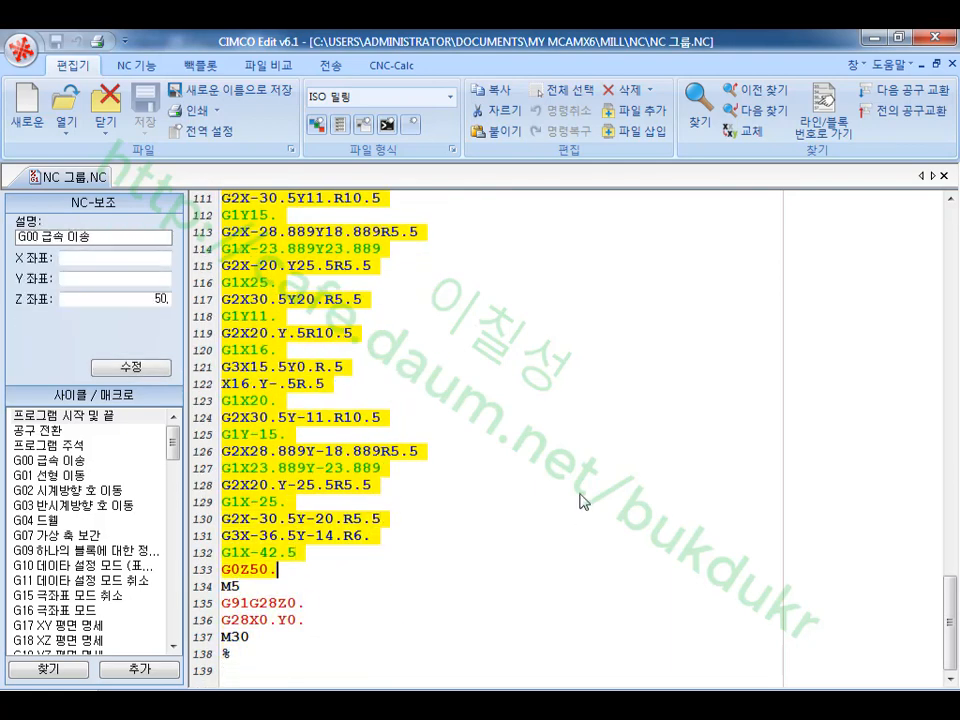
{"action": "key", "text": "Delete"}
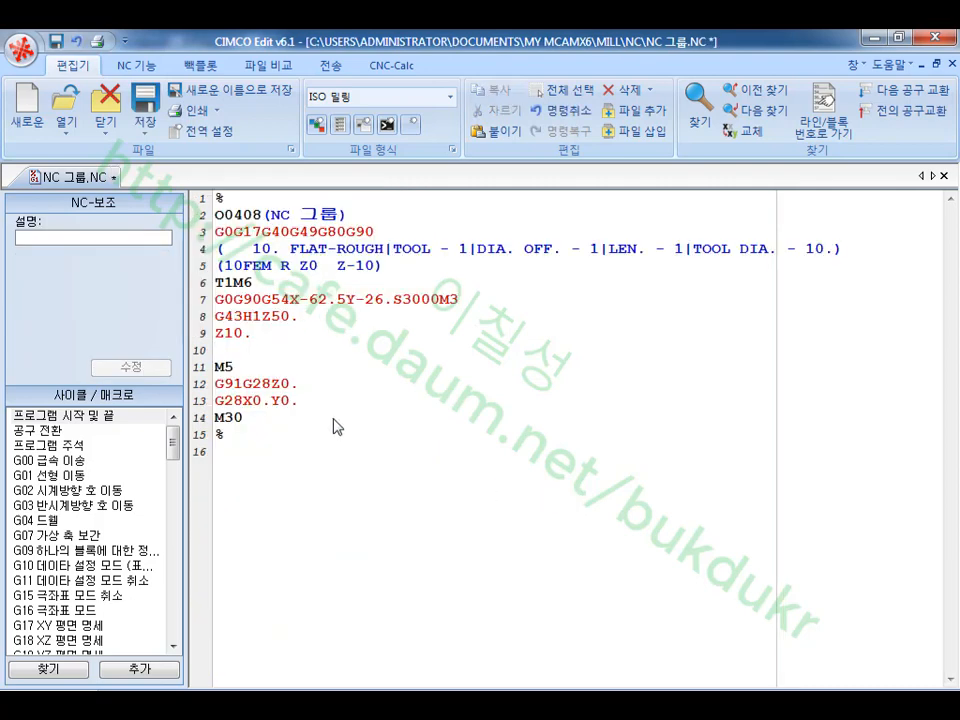
{"action": "left_click", "coordinate": [261, 418]}
{"action": "key", "text": "Return"}
{"action": "key", "text": "Return"}
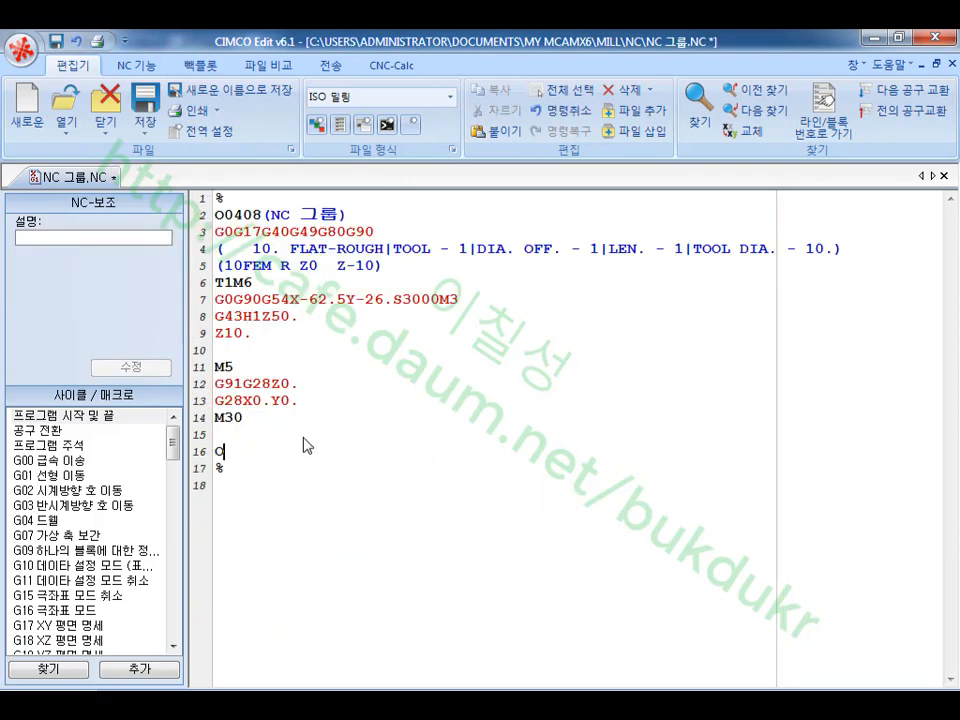
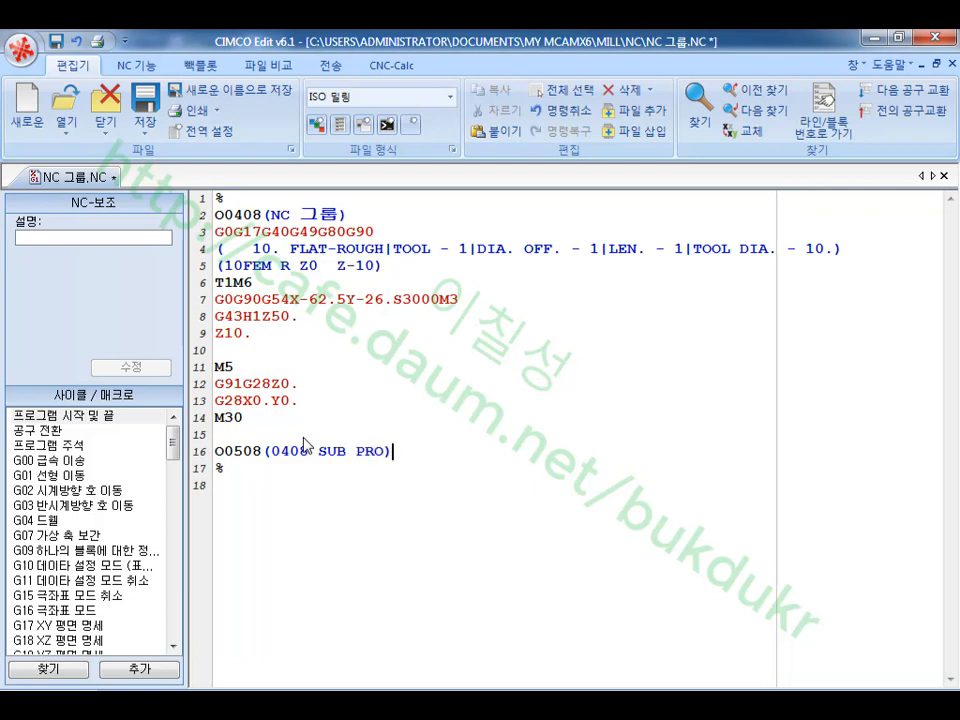
- Paste the toolpath code into subprogram O0508 and end it with M99 after G0Z50
{"action": "key", "text": "Return"}
{"action": "key", "text": "ctrl+v"}
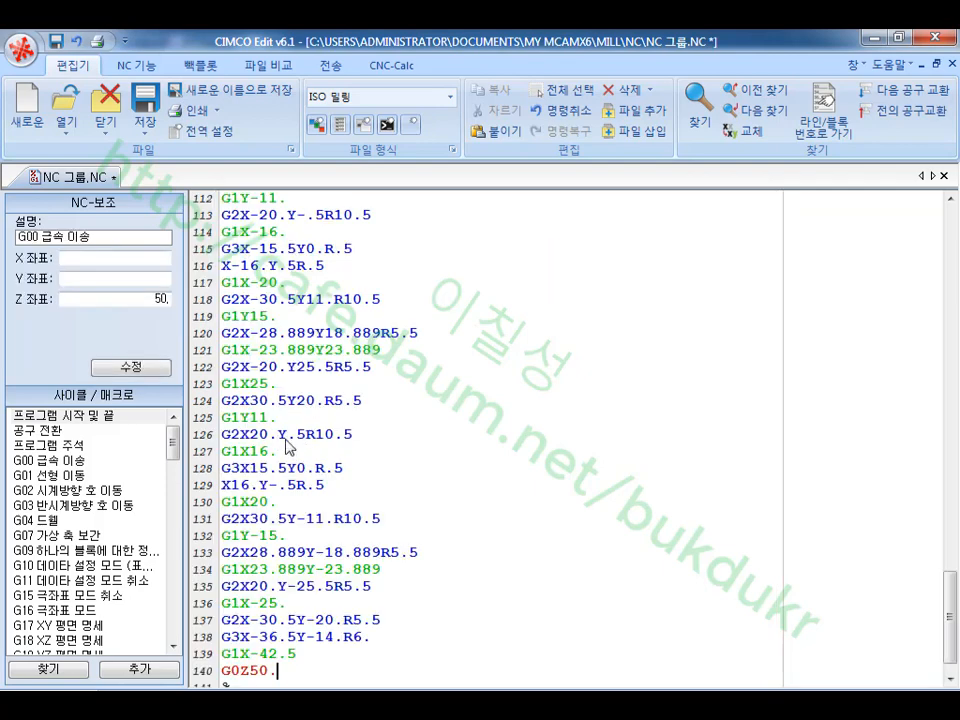
{"action": "key", "text": "Return"}
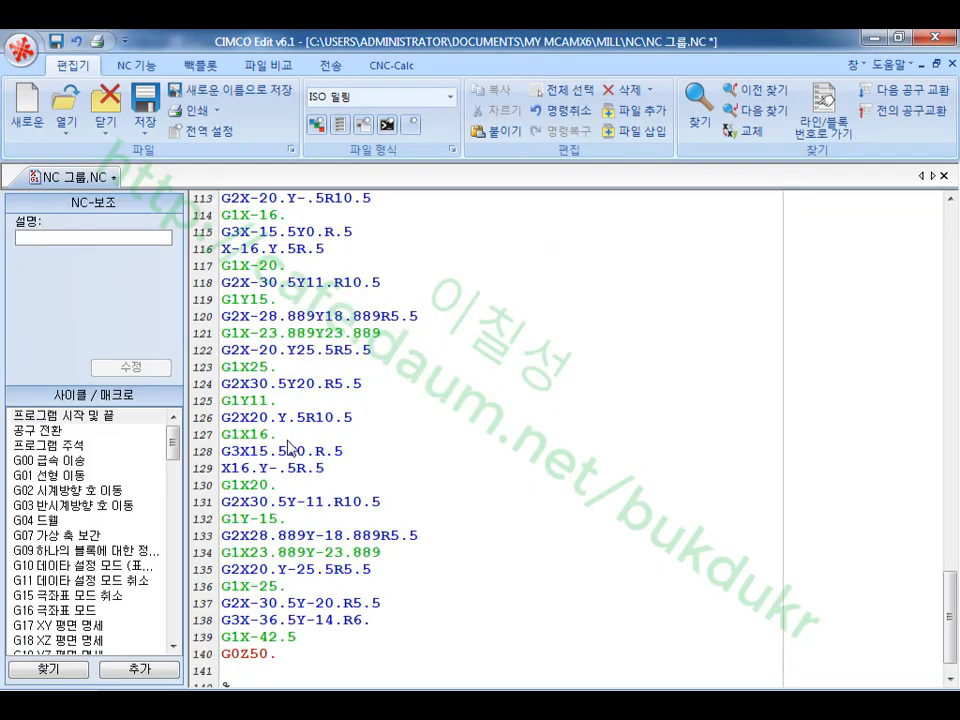
{"action": "type", "text": "M99"}
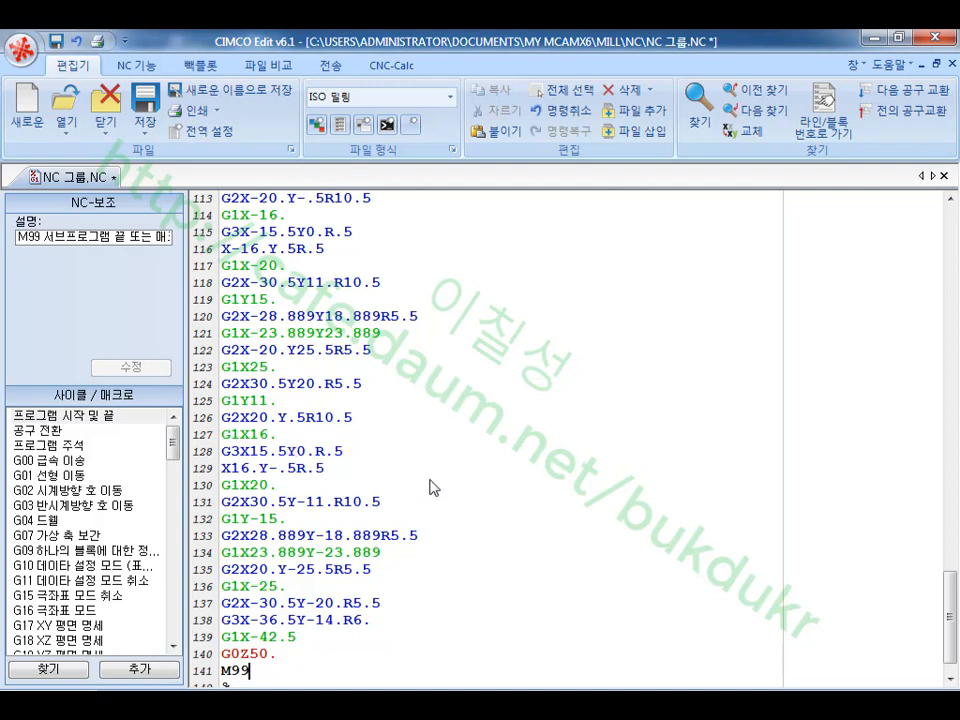
- Call the subprogram with M98P0508 on empty line 10 of the main program
{"action": "scroll", "coordinate": [489, 484], "scroll_direction": "up", "scroll_amount": 20}
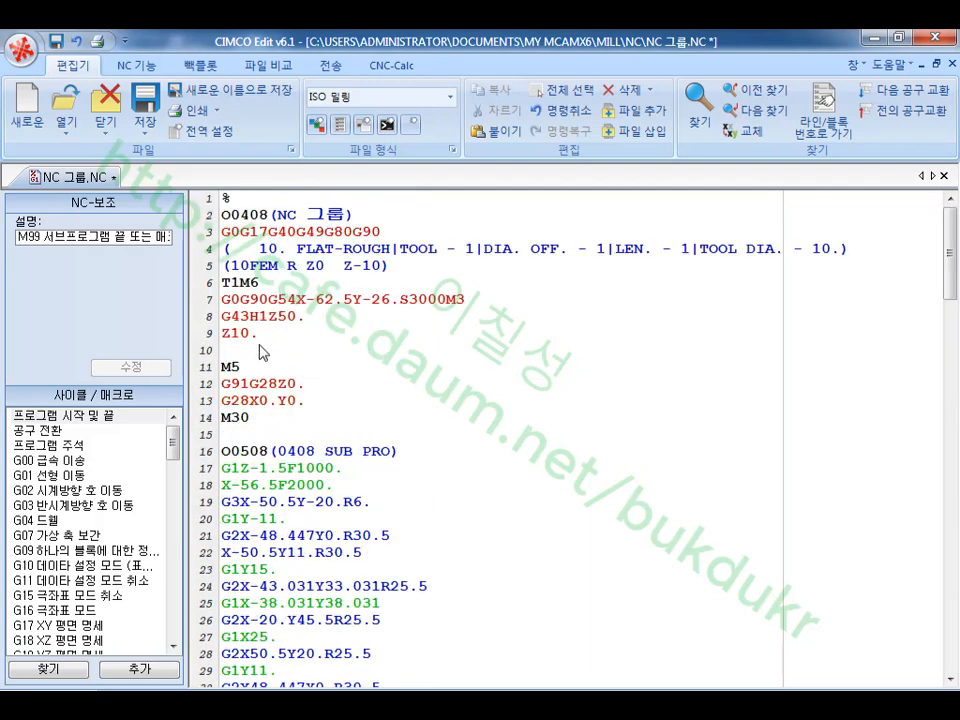
{"action": "left_click", "coordinate": [400, 352]}
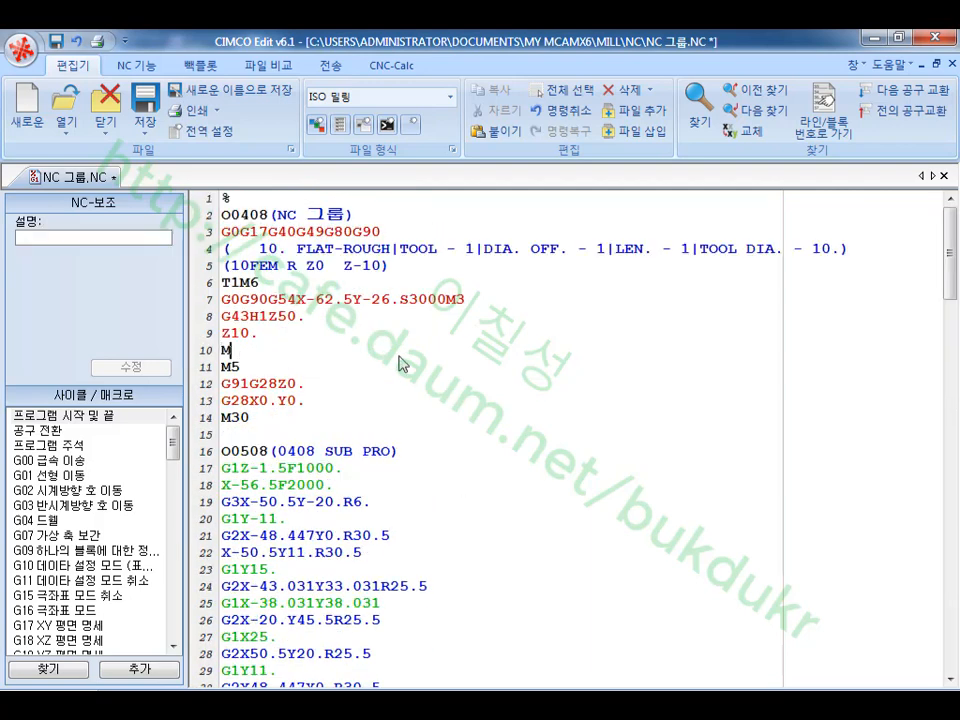
{"action": "type", "text": "M98P0508"}
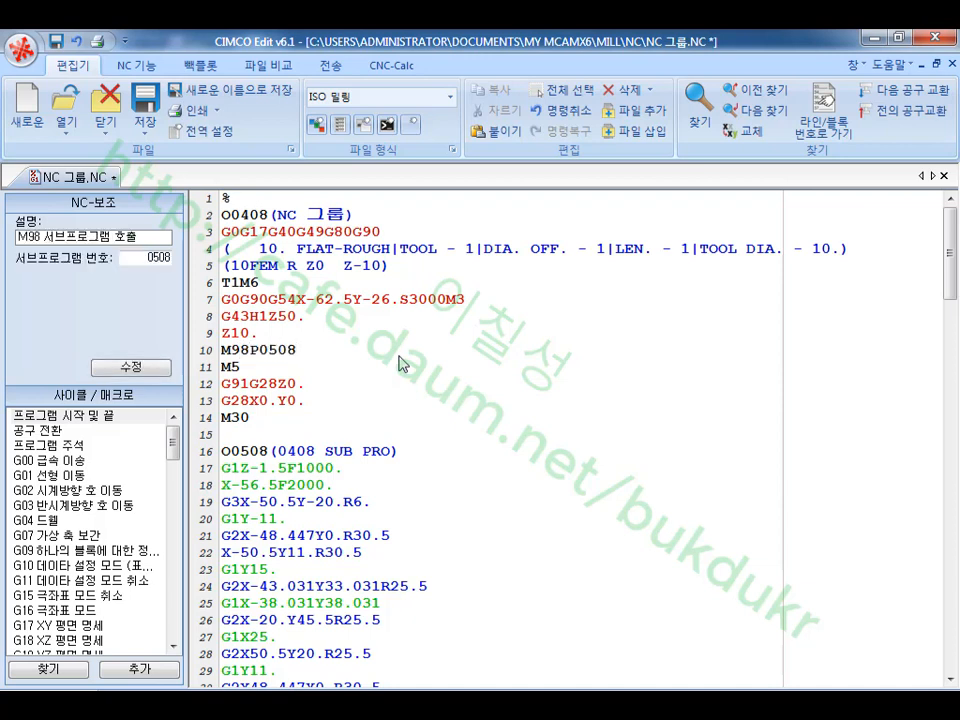
{"action": "double_click", "coordinate": [309, 360]}
{"action": "key", "text": "ctrl+c"}
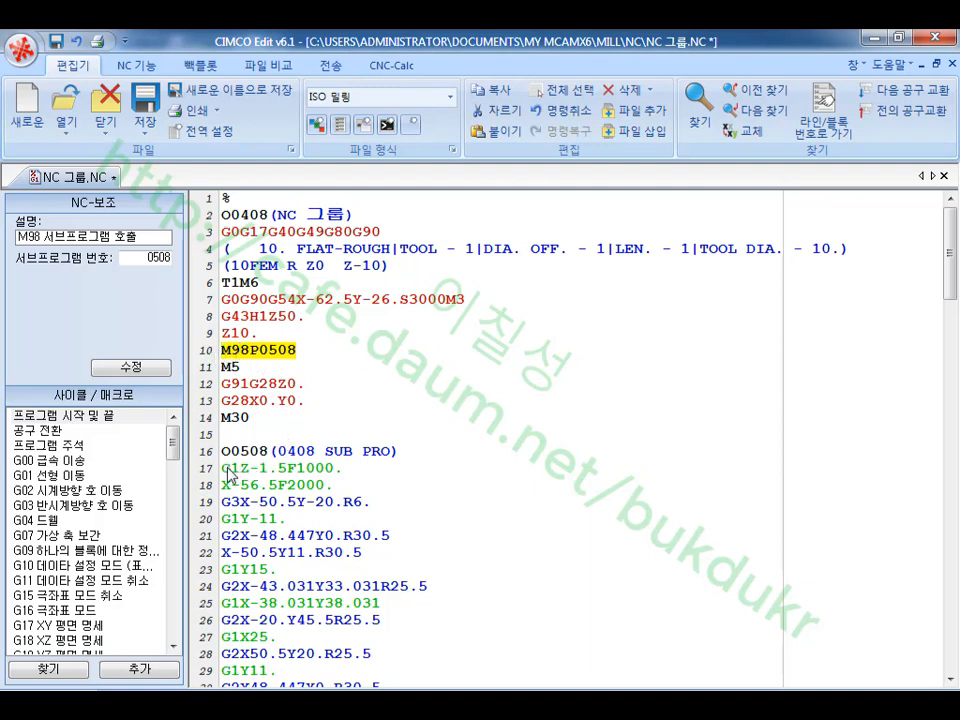
{"action": "left_click", "coordinate": [229, 474]}
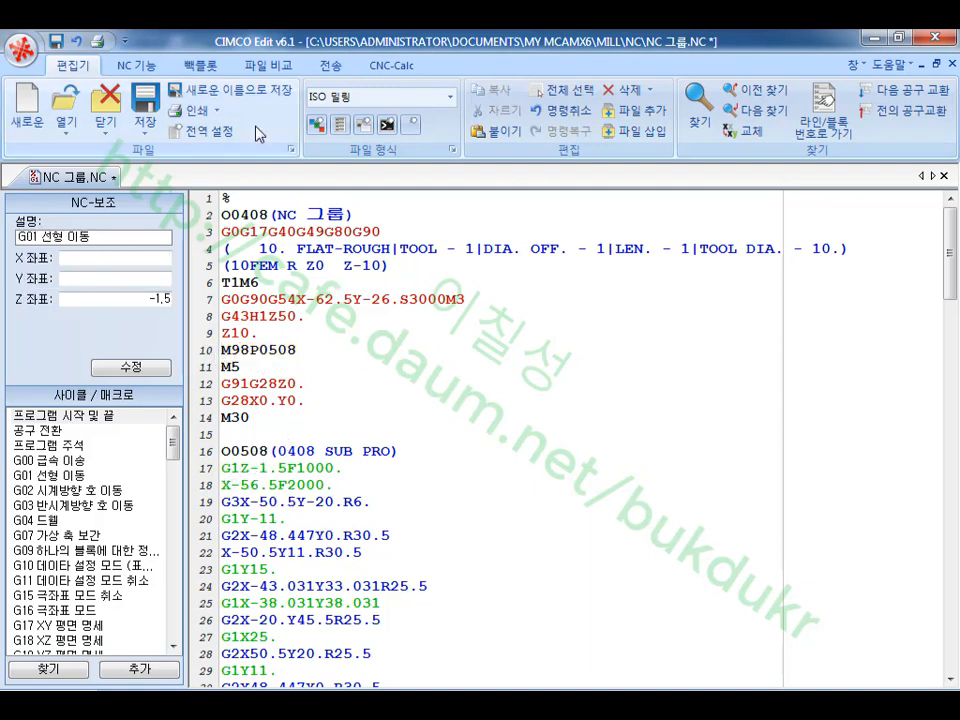
{"action": "left_click", "coordinate": [200, 65]}
- Show the program's toolpath in the backplot window and play the simulation
{"action": "left_click", "coordinate": [26, 105]}
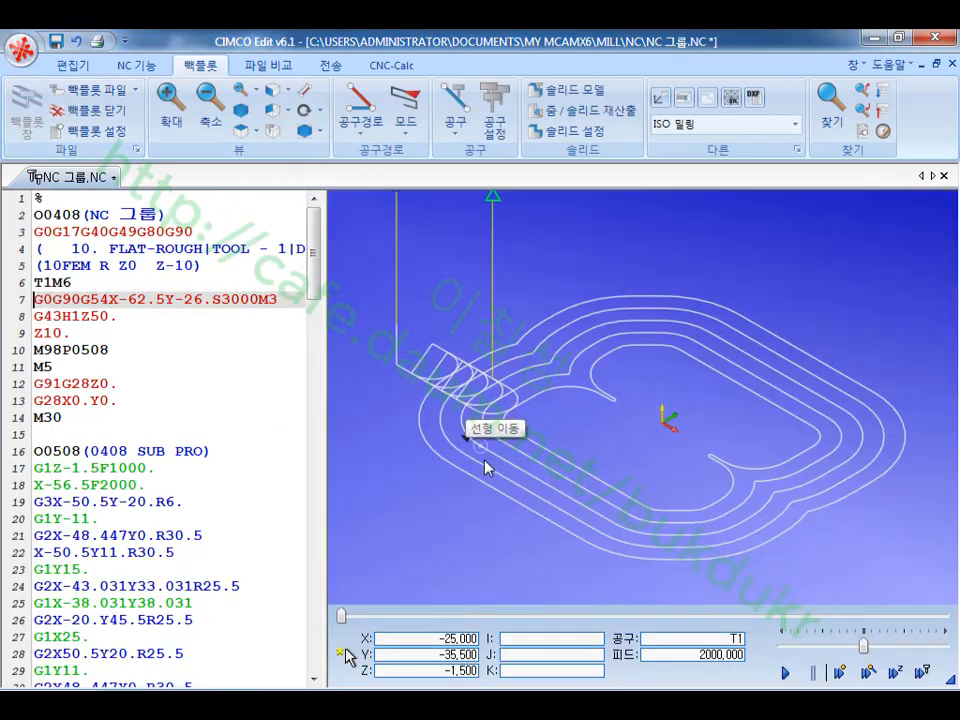
{"action": "left_click", "coordinate": [786, 674]}
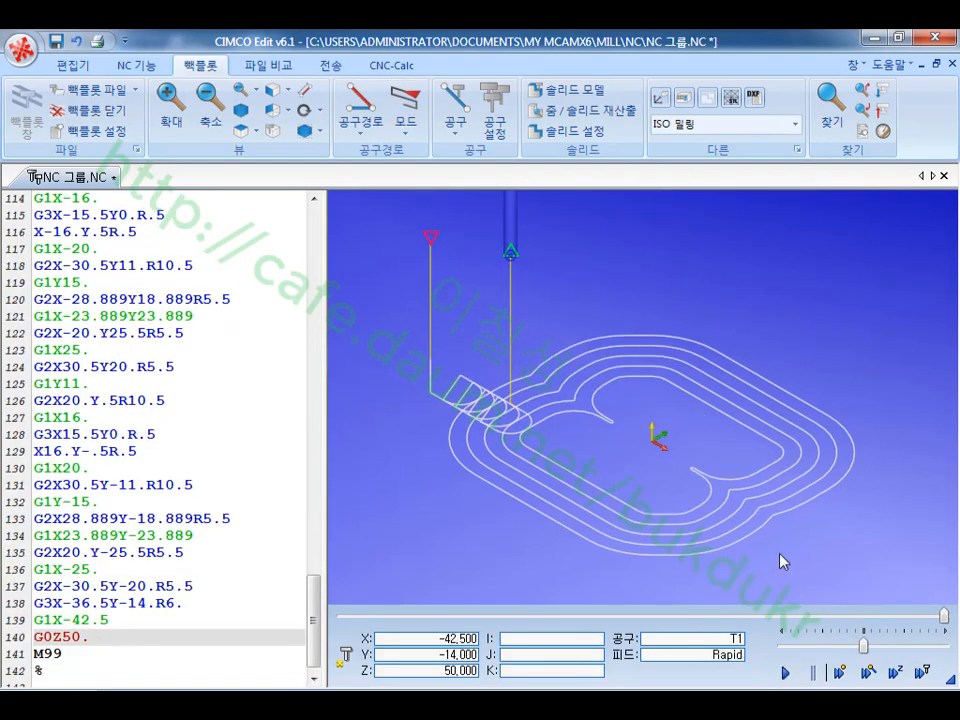
{"action": "scroll", "coordinate": [666, 536], "scroll_direction": "down", "scroll_amount": 3}
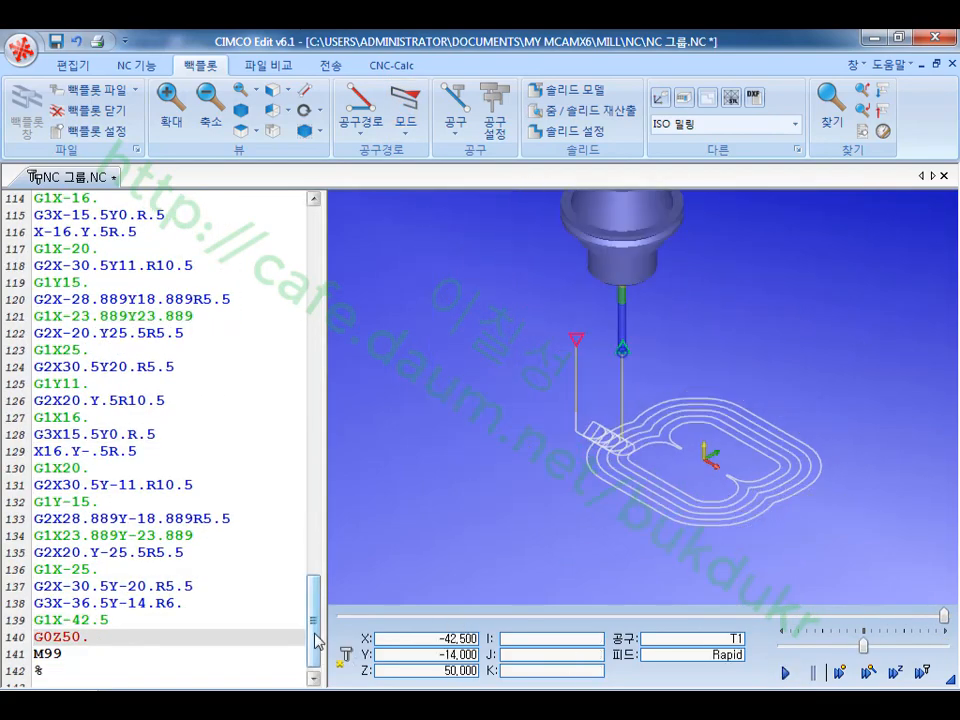
{"action": "left_click_drag", "start_coordinate": [318, 640], "coordinate": [300, 235]}
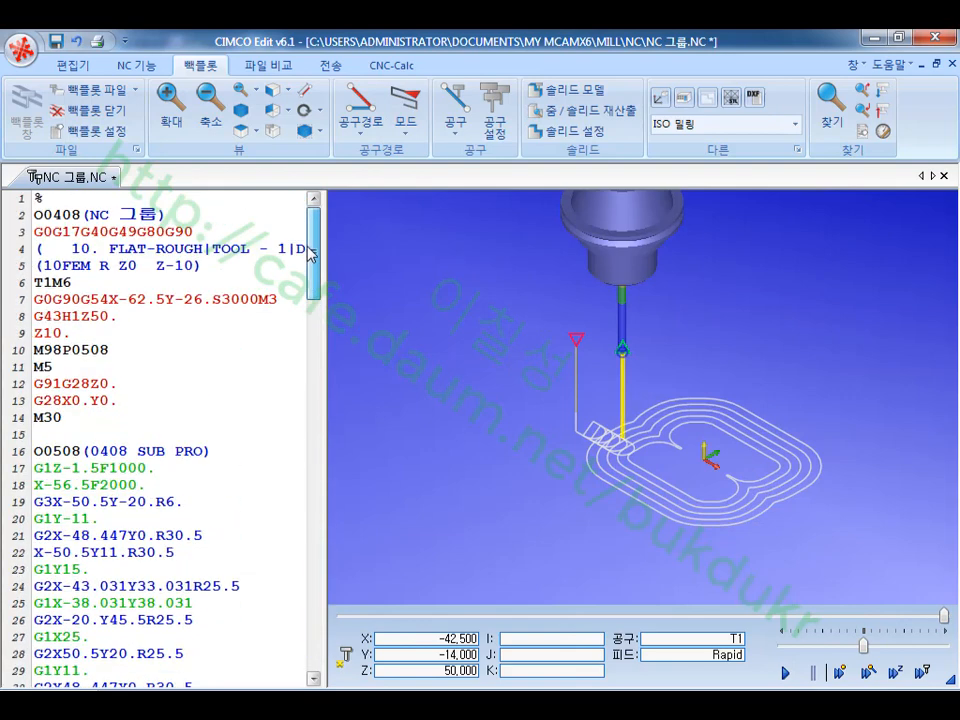
- Duplicate the M98P0508 call onto a new line 11
{"action": "left_click", "coordinate": [121, 356]}
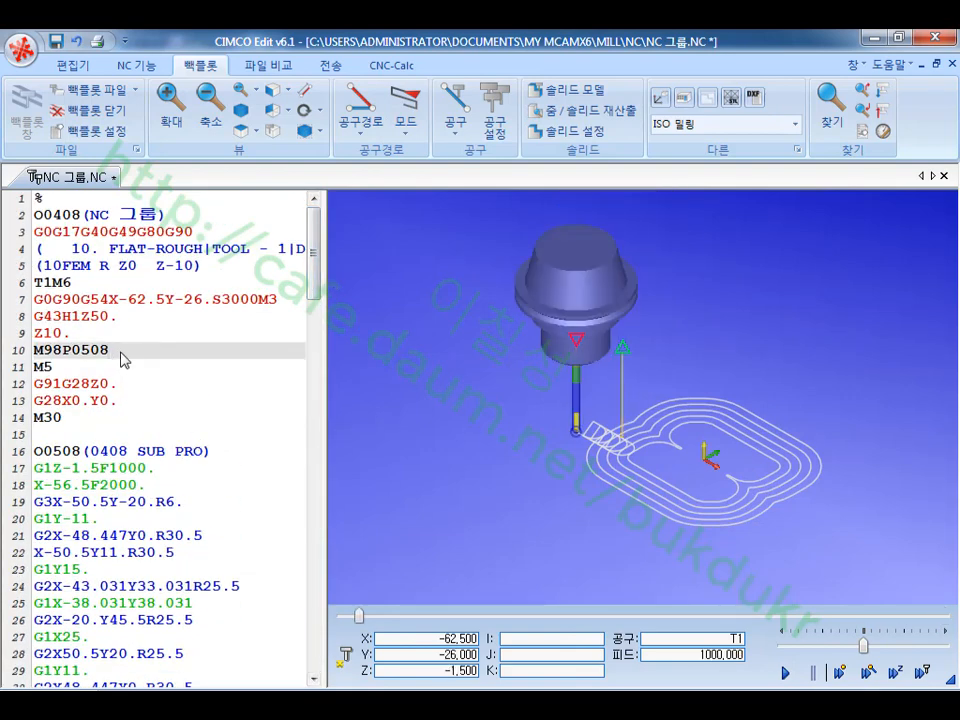
{"action": "key", "text": "Return"}
{"action": "left_click", "coordinate": [17, 351]}
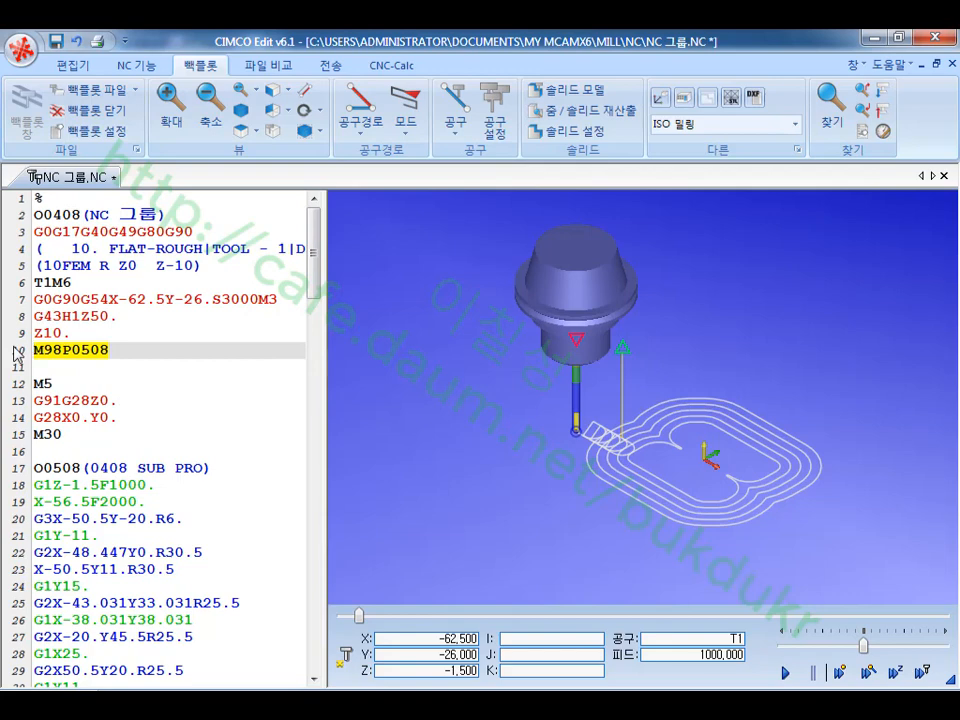
{"action": "left_click", "coordinate": [38, 367]}
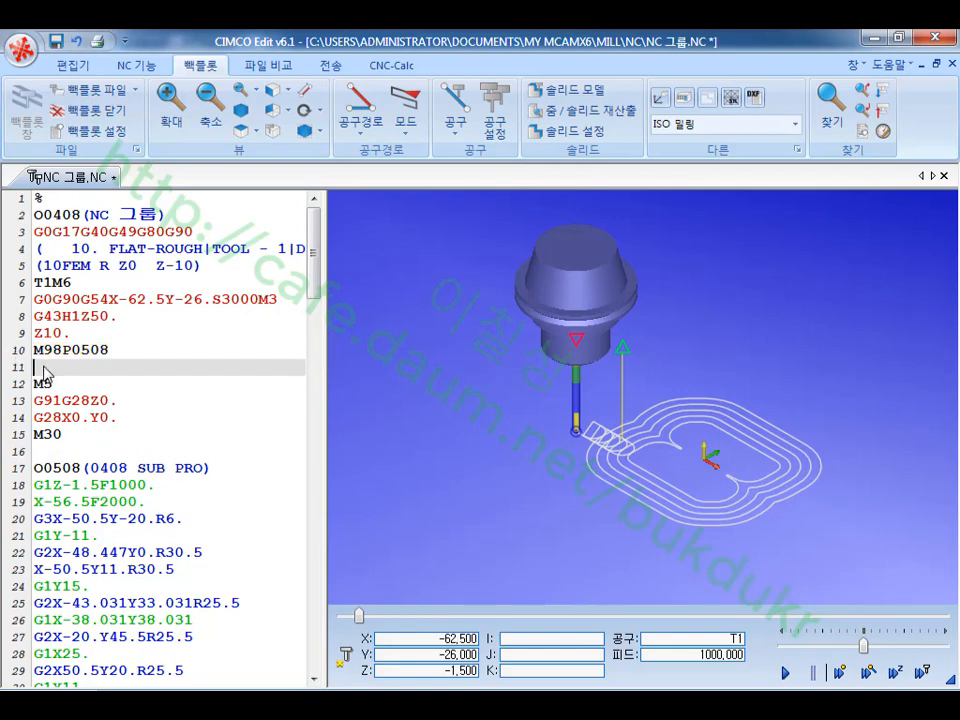
{"action": "key", "text": "ctrl+v"}
{"action": "left_click", "coordinate": [125, 368]}
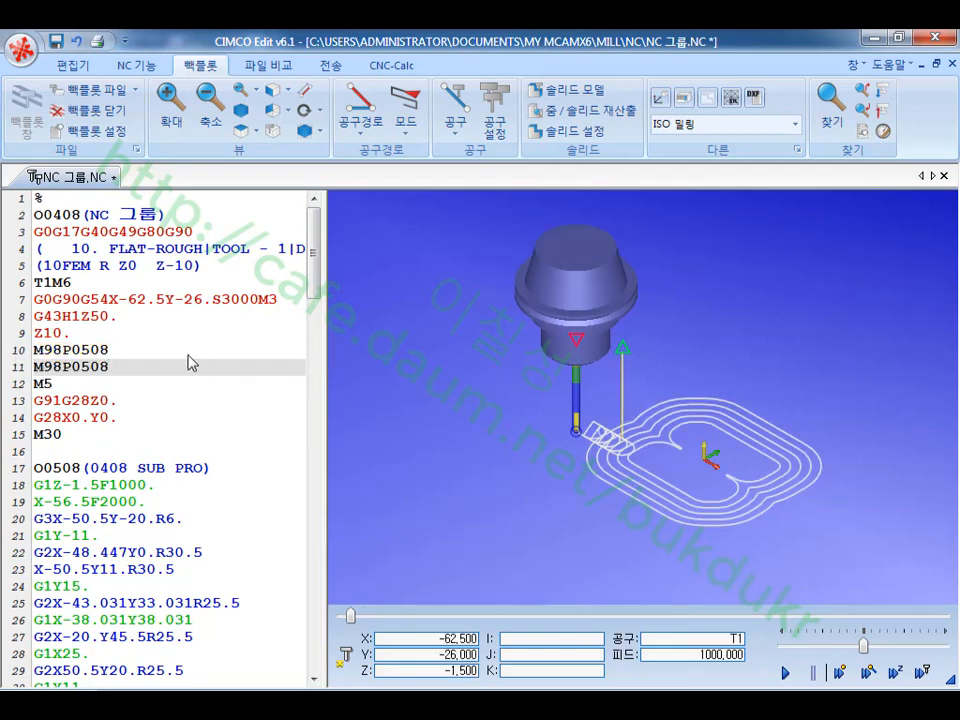
- Replay the backplot to check the two subprogram calls
{"action": "left_click", "coordinate": [137, 329]}
{"action": "left_click", "coordinate": [784, 673]}
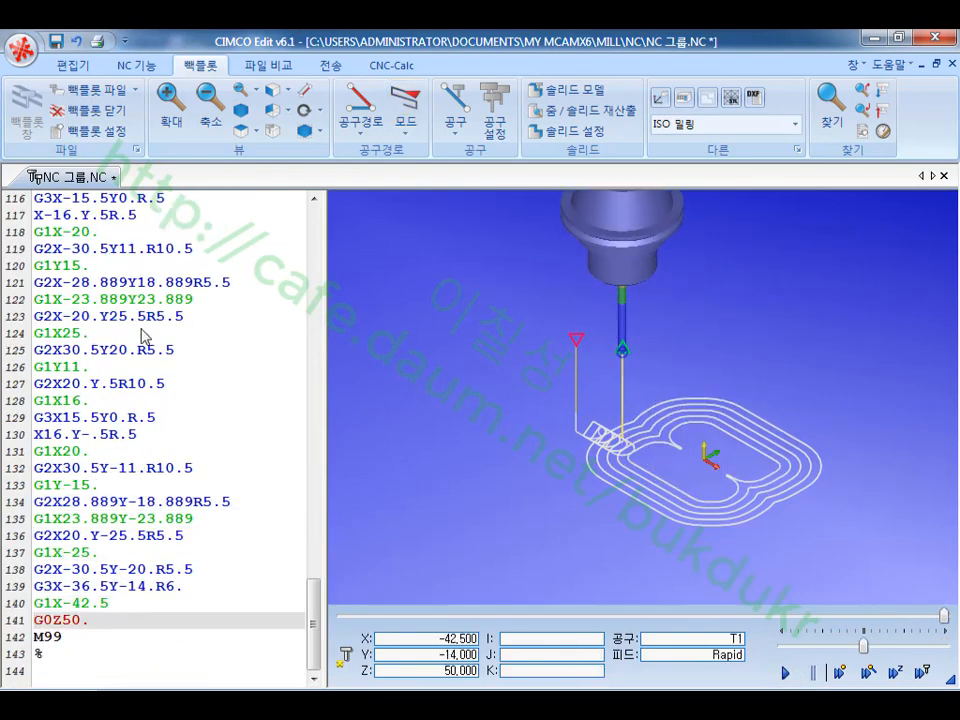
{"action": "left_click_drag", "start_coordinate": [313, 620], "coordinate": [370, 233]}
{"action": "left_click", "coordinate": [248, 486]}
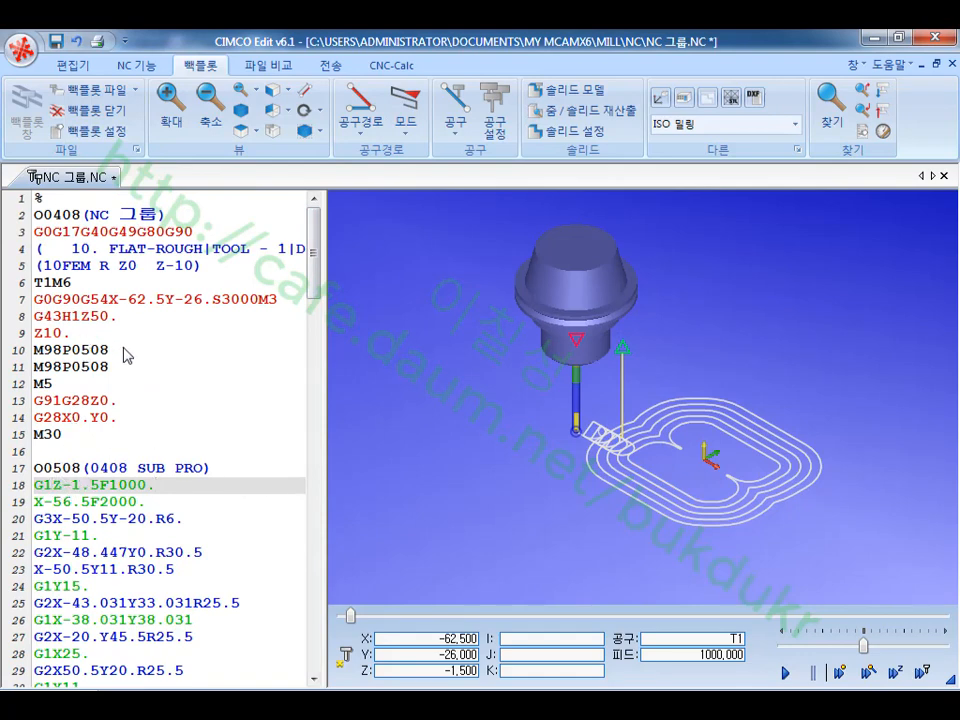
- Insert G01Z0. on a new line after Z10., before the subprogram calls
{"action": "left_click", "coordinate": [84, 336]}
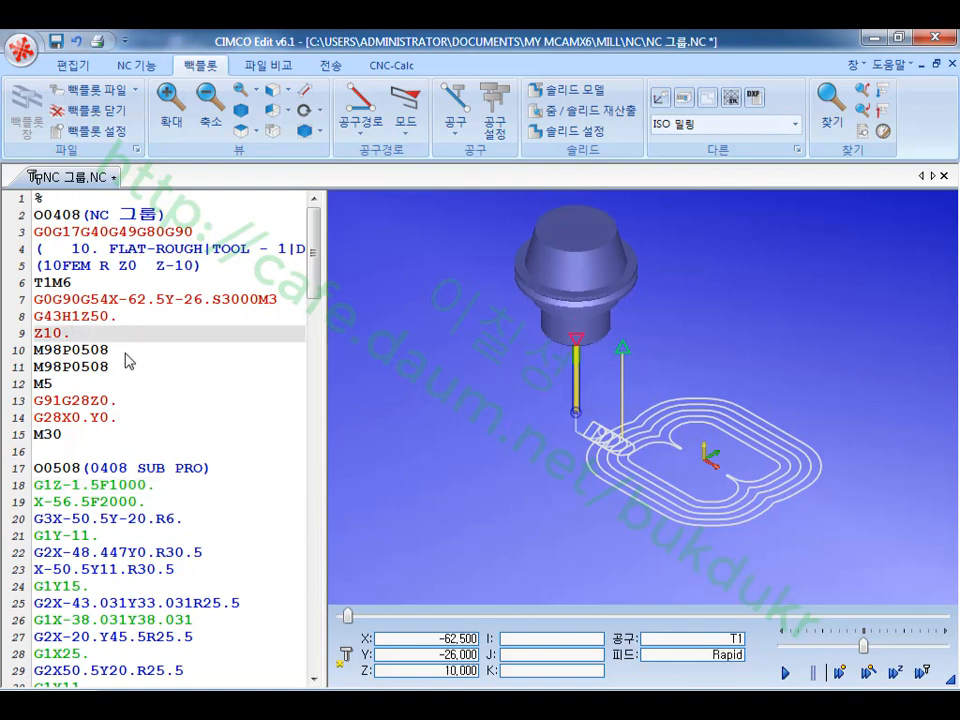
{"action": "key", "text": "Return"}
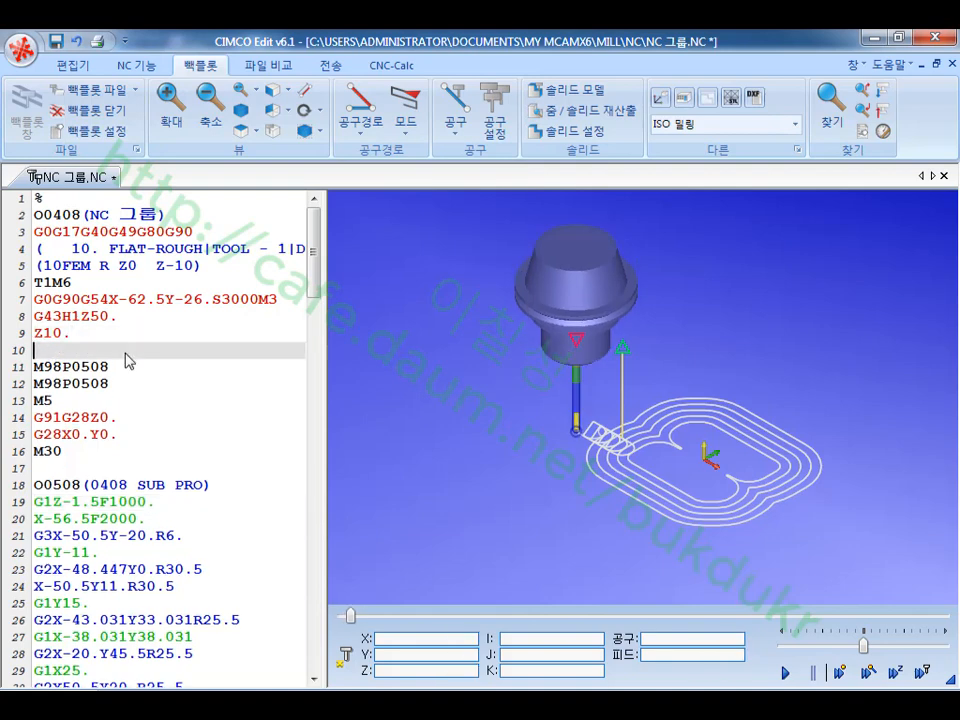
{"action": "type", "text": "G01"}
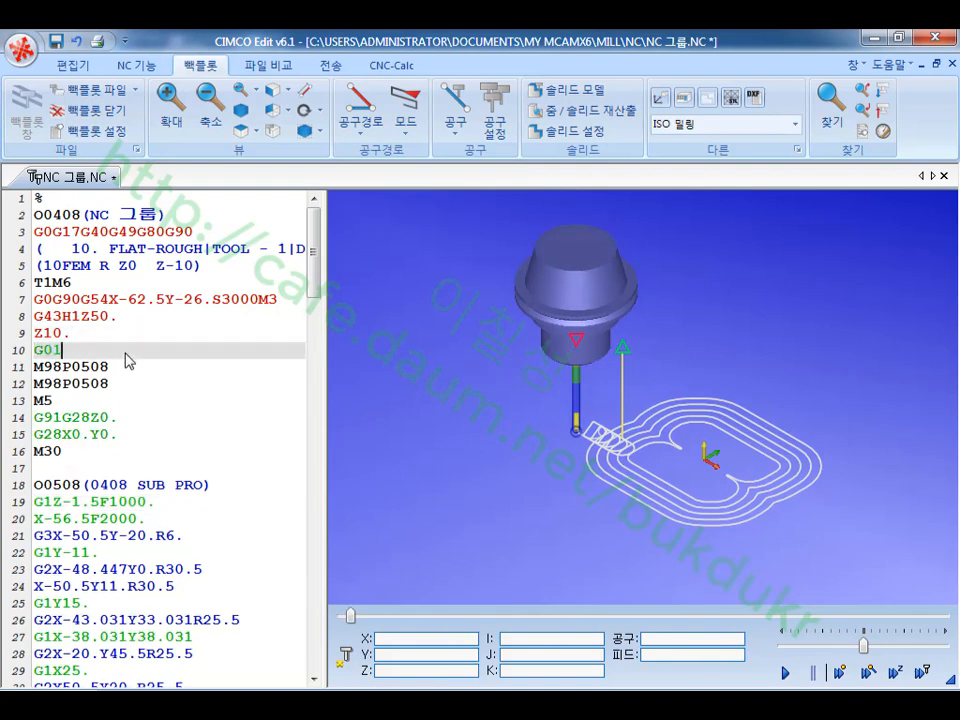
{"action": "type", "text": "Z0."}
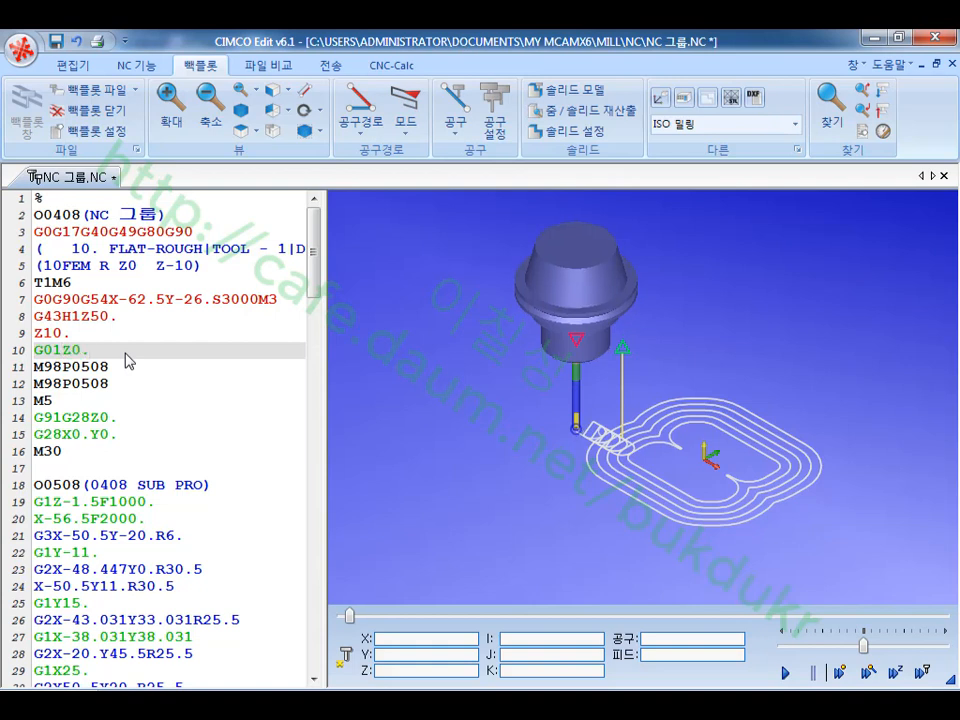
{"action": "left_click", "coordinate": [131, 367]}
- Prefix the Z-1.5 plunge on line 19 with G91 and line 20 with G90
{"action": "left_click", "coordinate": [83, 502]}
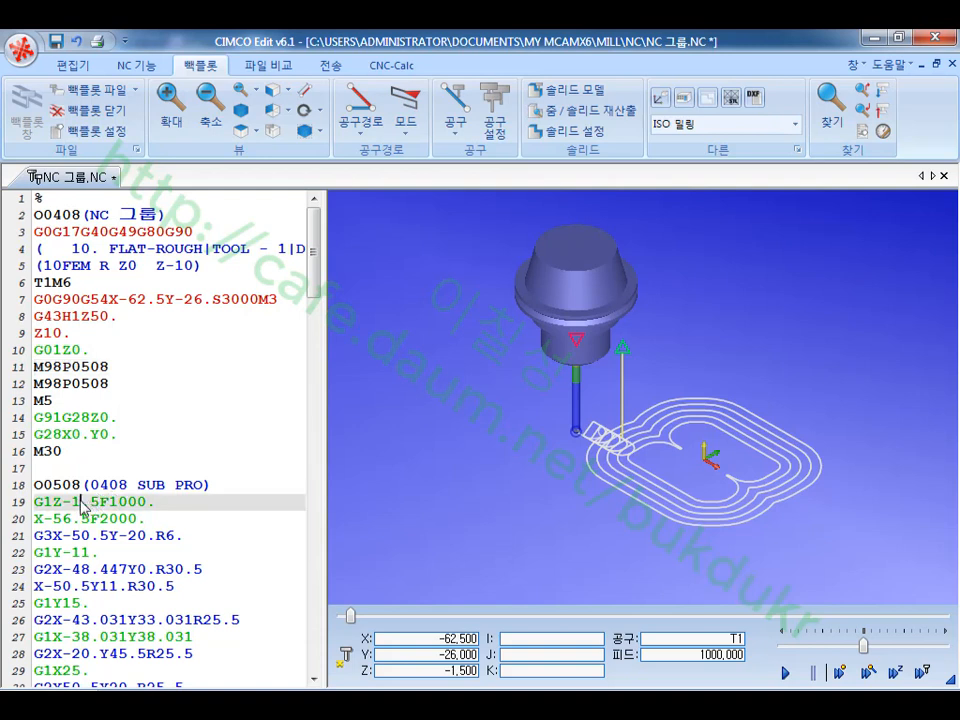
{"action": "left_click", "coordinate": [37, 505]}
{"action": "type", "text": "G91"}
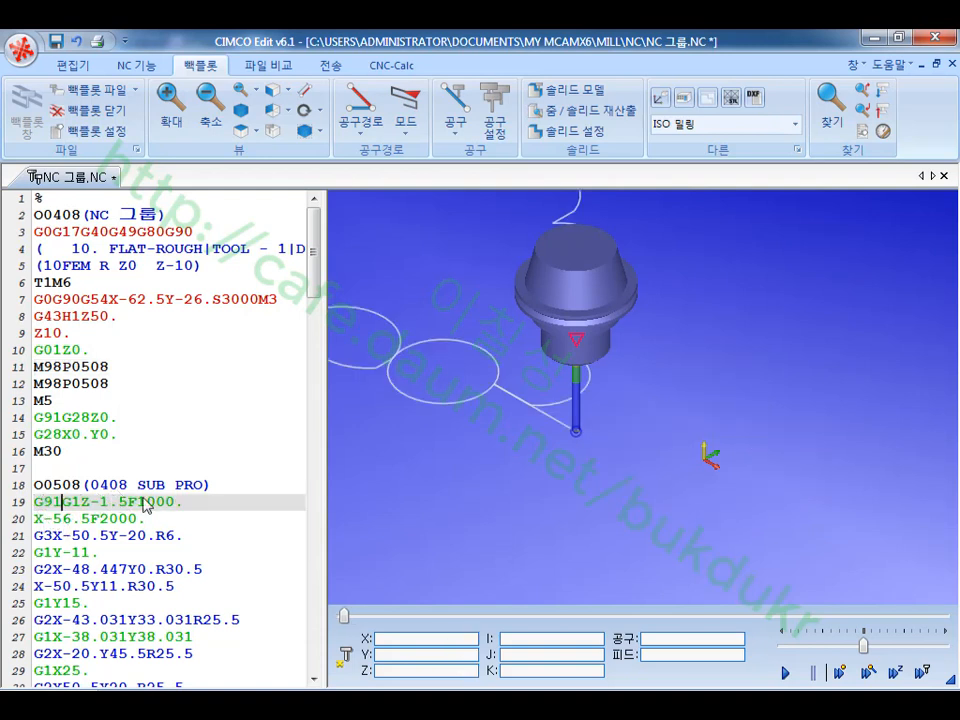
{"action": "left_click", "coordinate": [214, 507]}
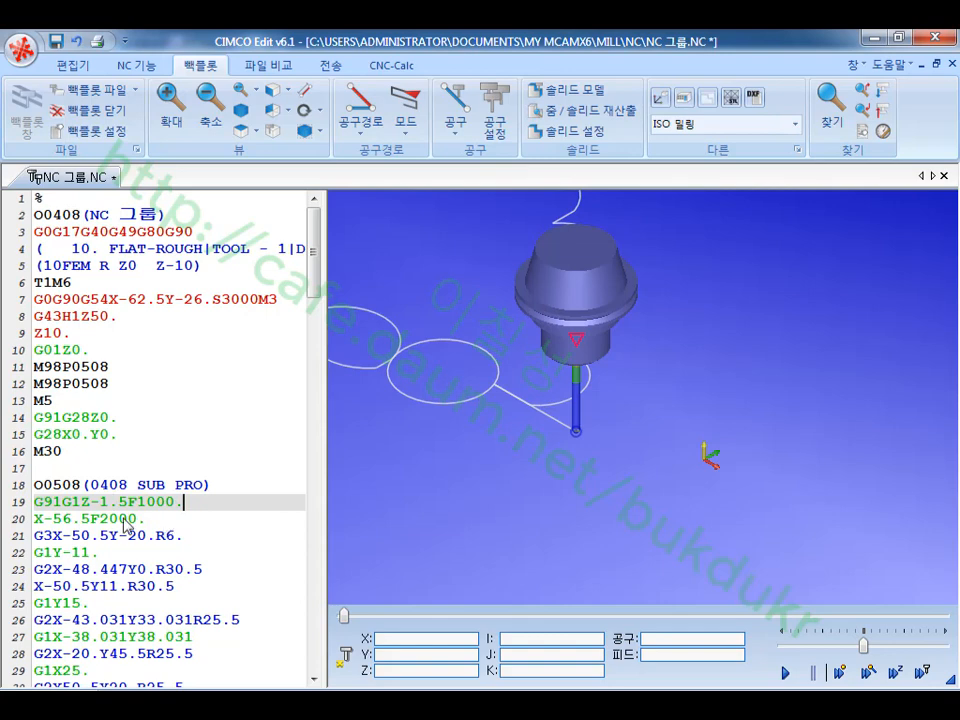
{"action": "left_click", "coordinate": [36, 519]}
{"action": "type", "text": "G90"}
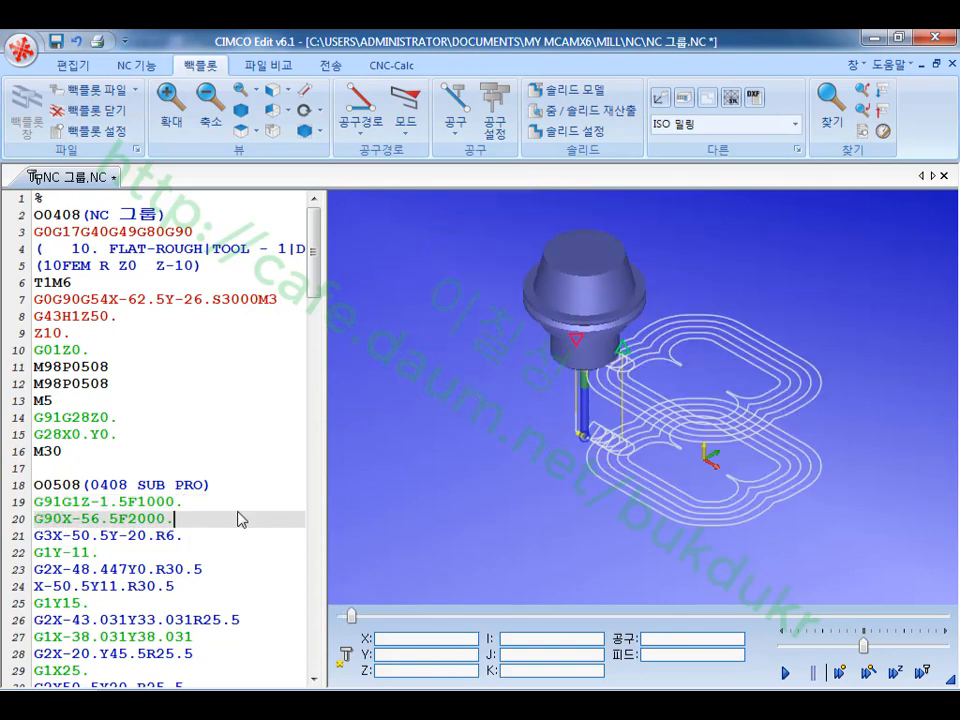
{"action": "scroll", "coordinate": [205, 509], "scroll_direction": "down", "scroll_amount": 20}
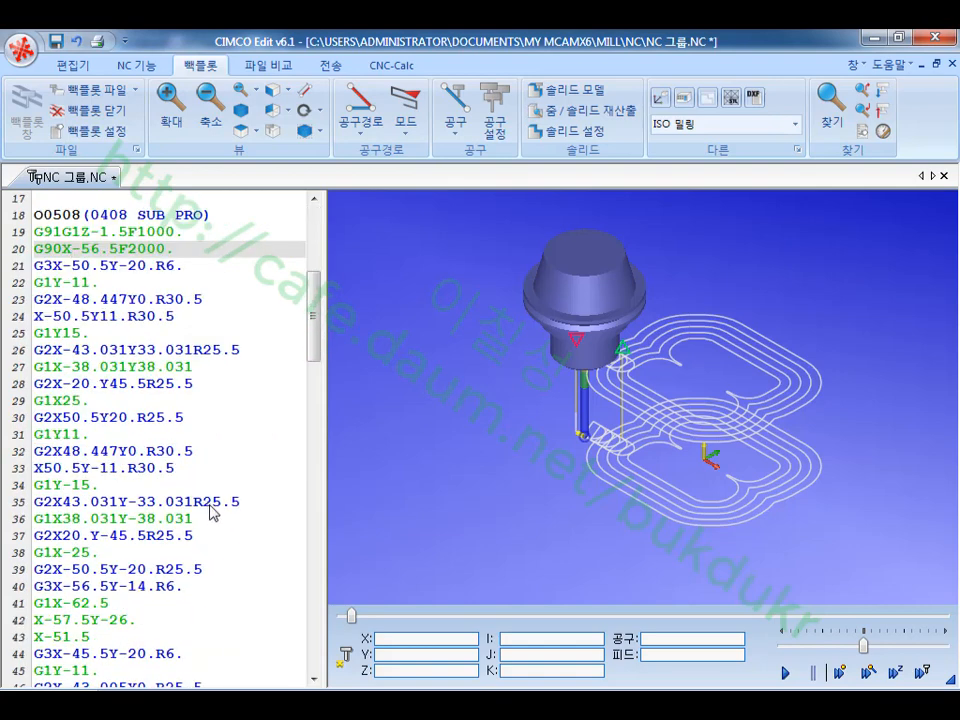
{"action": "left_click", "coordinate": [205, 605]}
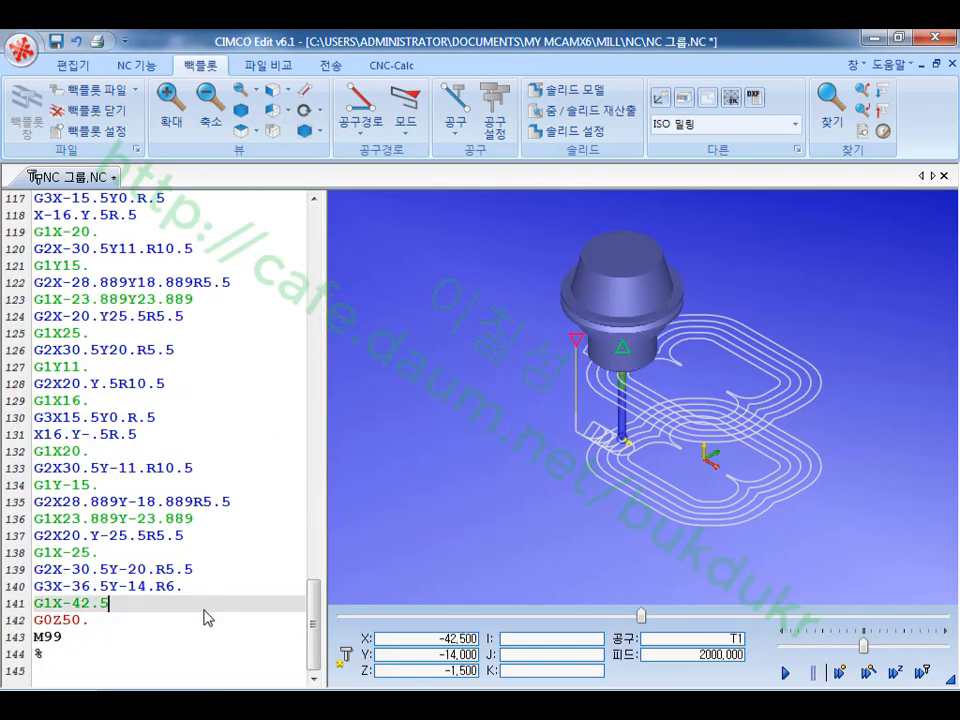
{"action": "left_click", "coordinate": [126, 622]}
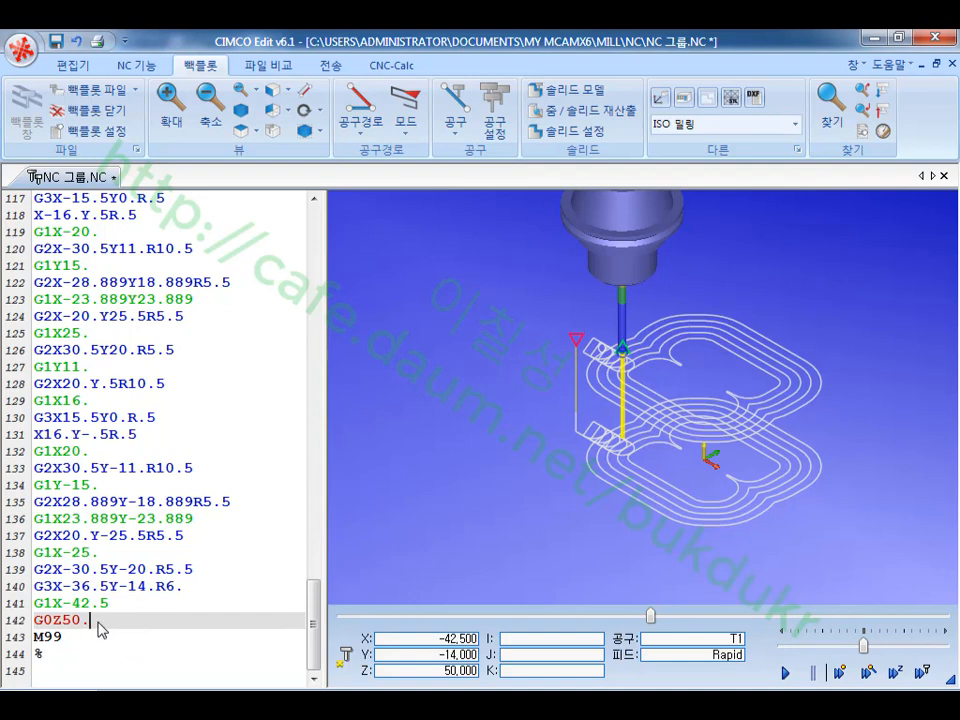
{"action": "left_click_drag", "start_coordinate": [582, 512], "coordinate": [620, 497]}
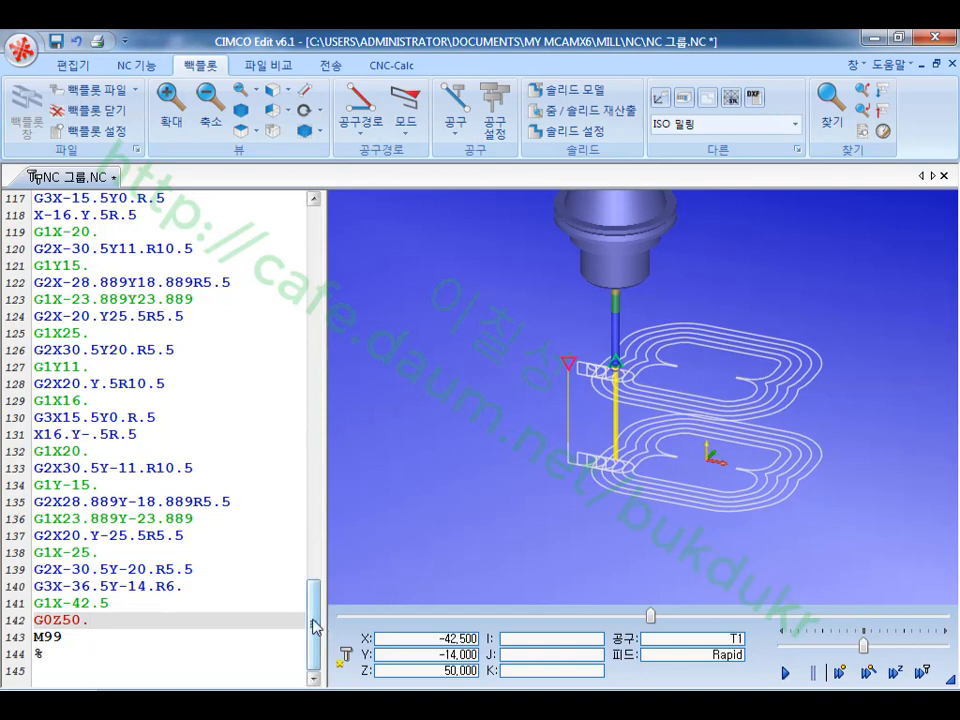
{"action": "left_click_drag", "start_coordinate": [602, 489], "coordinate": [590, 515]}
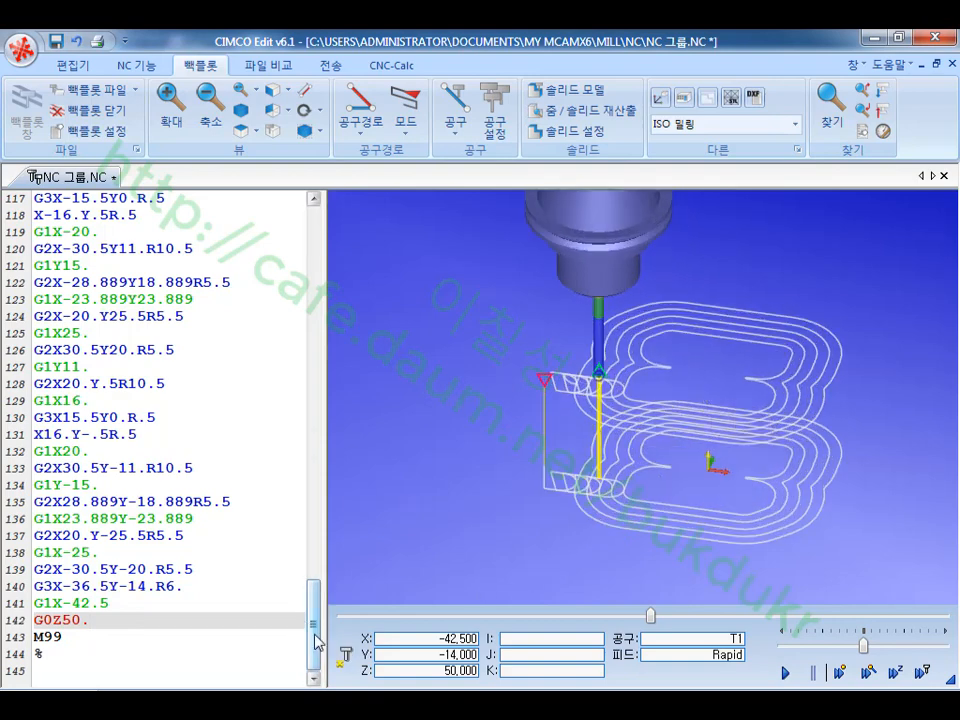
{"action": "left_click", "coordinate": [80, 654]}
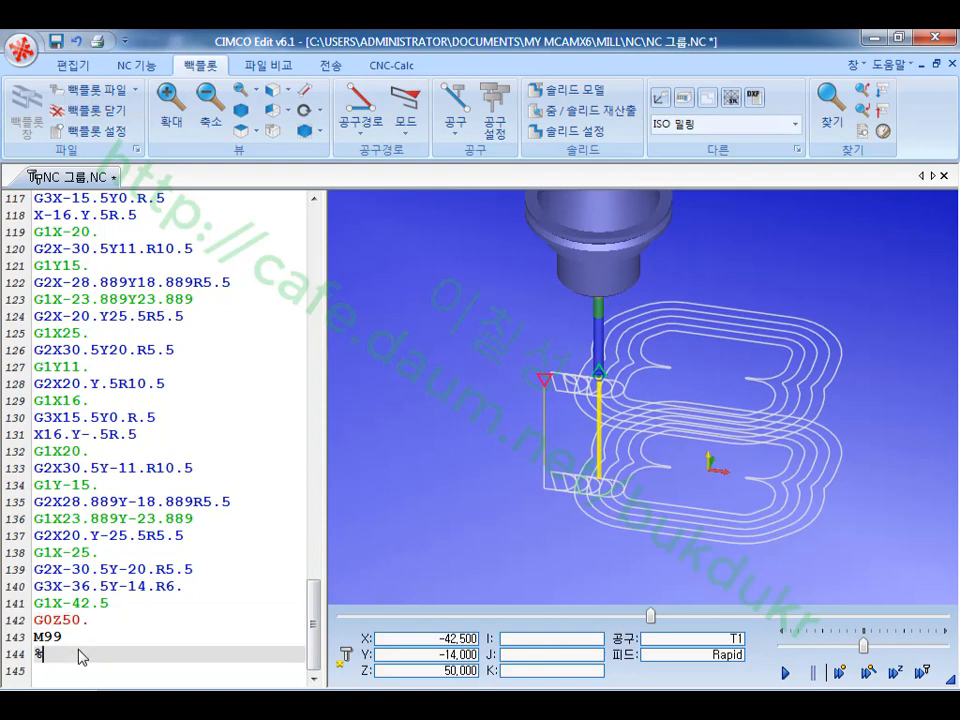
{"action": "left_click_drag", "start_coordinate": [308, 645], "coordinate": [313, 208]}
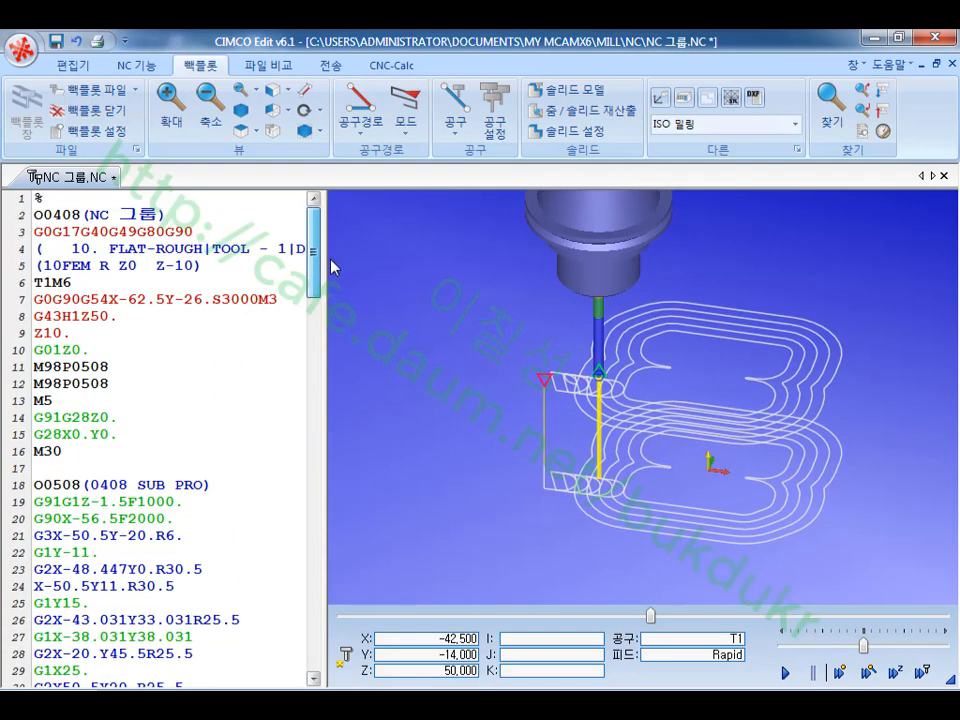
{"action": "left_click", "coordinate": [118, 403]}
{"action": "left_click", "coordinate": [136, 391]}
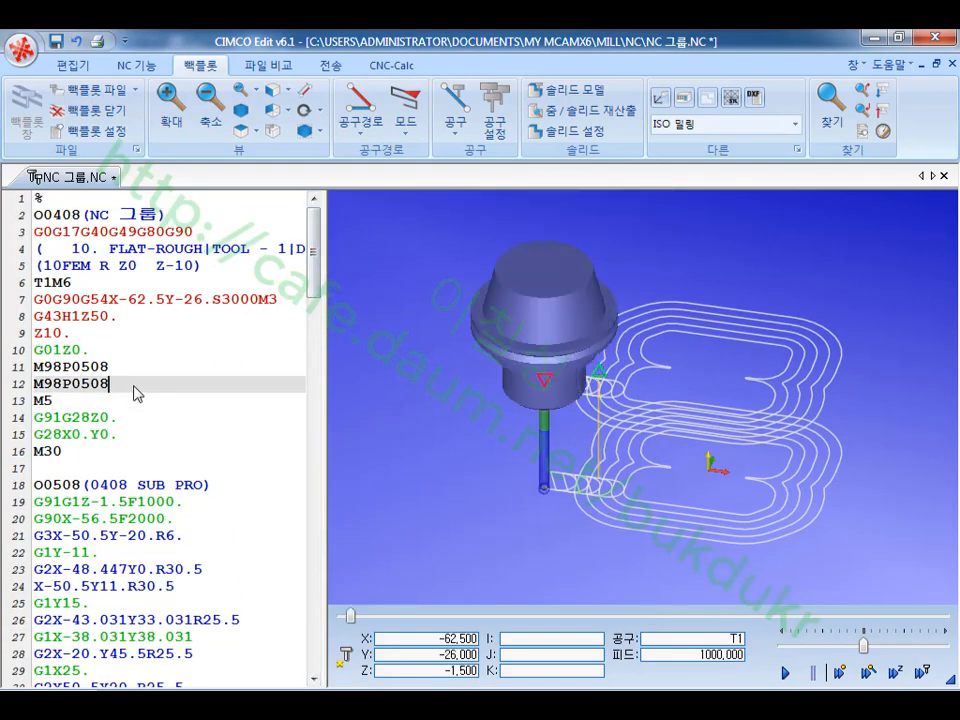
{"action": "left_click", "coordinate": [135, 400]}
{"action": "left_click", "coordinate": [140, 434]}
{"action": "left_click", "coordinate": [143, 418]}
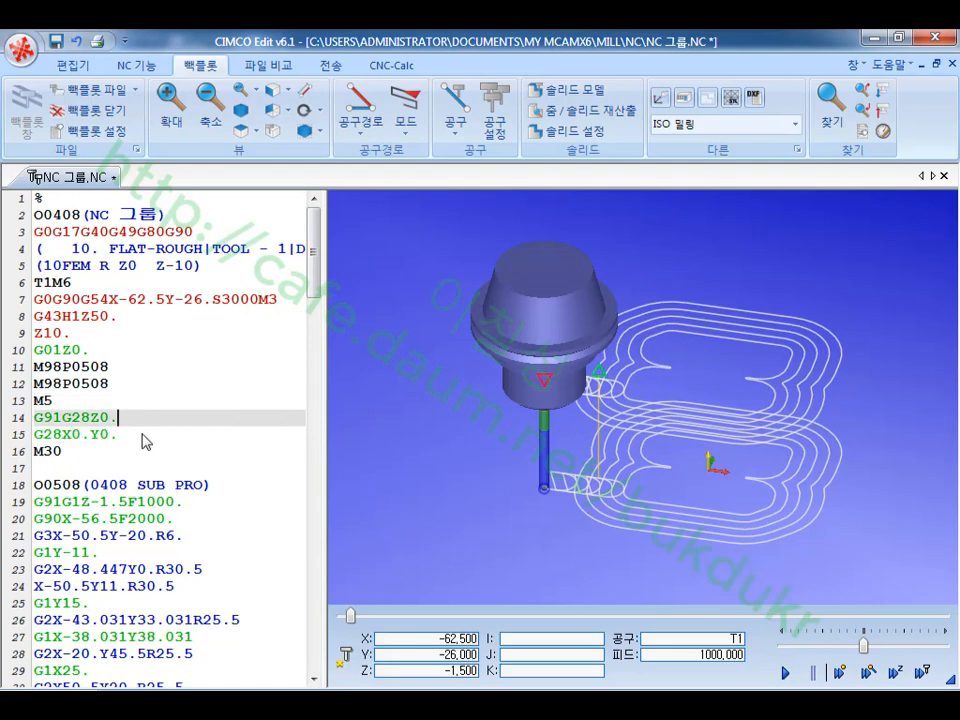
{"action": "left_click", "coordinate": [95, 452]}
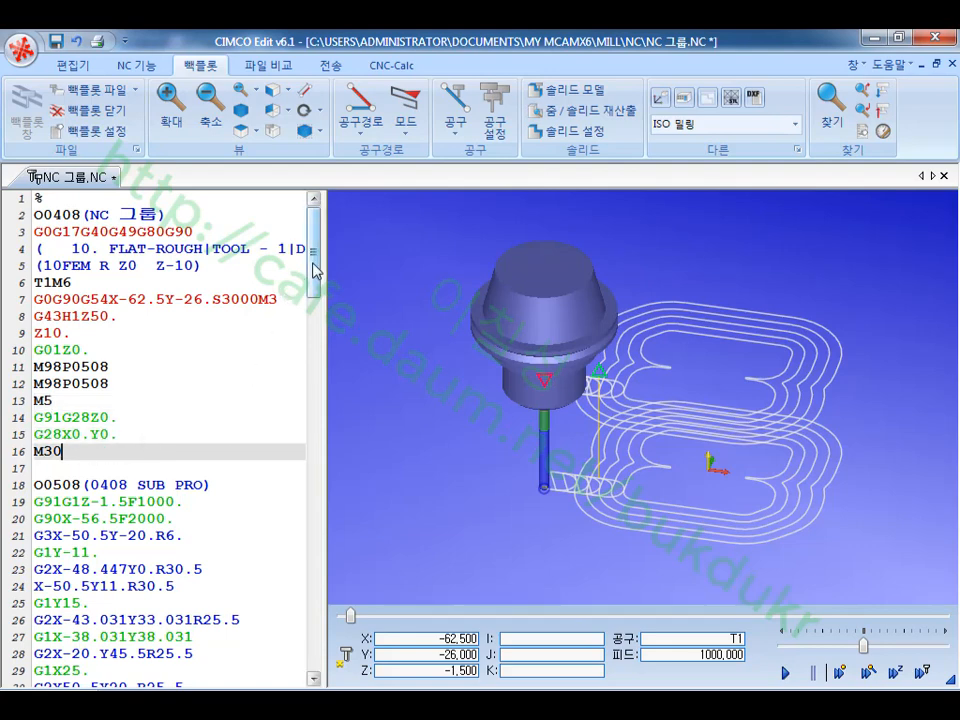
{"action": "mouse_move", "coordinate": [313, 270]}
{"action": "left_mouse_down"}
{"action": "mouse_move", "coordinate": [315, 583]}
{"action": "mouse_move", "coordinate": [326, 680]}
{"action": "mouse_move", "coordinate": [317, 330]}
{"action": "mouse_move", "coordinate": [333, 280]}
{"action": "mouse_move", "coordinate": [317, 258]}
{"action": "left_mouse_up"}
{"action": "left_click", "coordinate": [787, 673]}
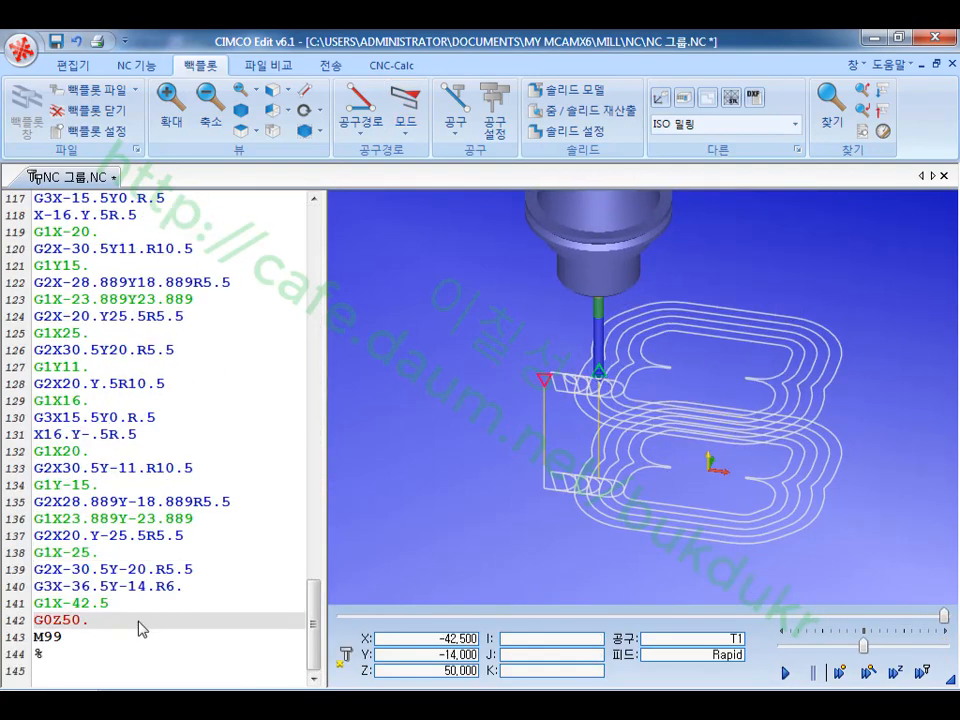
{"action": "left_click", "coordinate": [117, 622]}
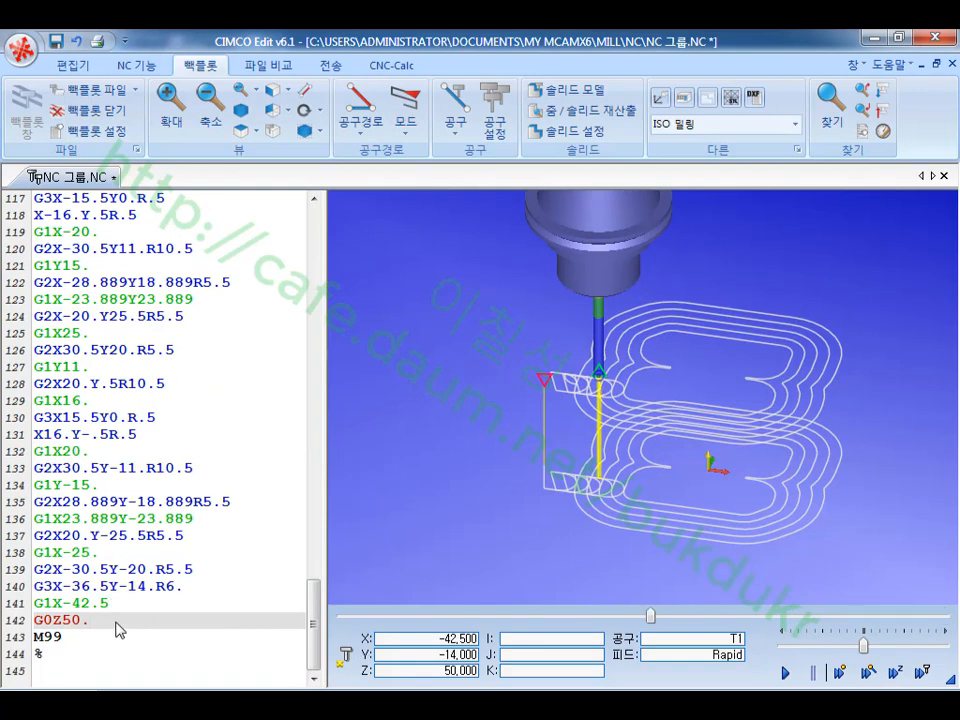
{"action": "scroll", "coordinate": [249, 249], "scroll_direction": "up", "scroll_amount": 20}
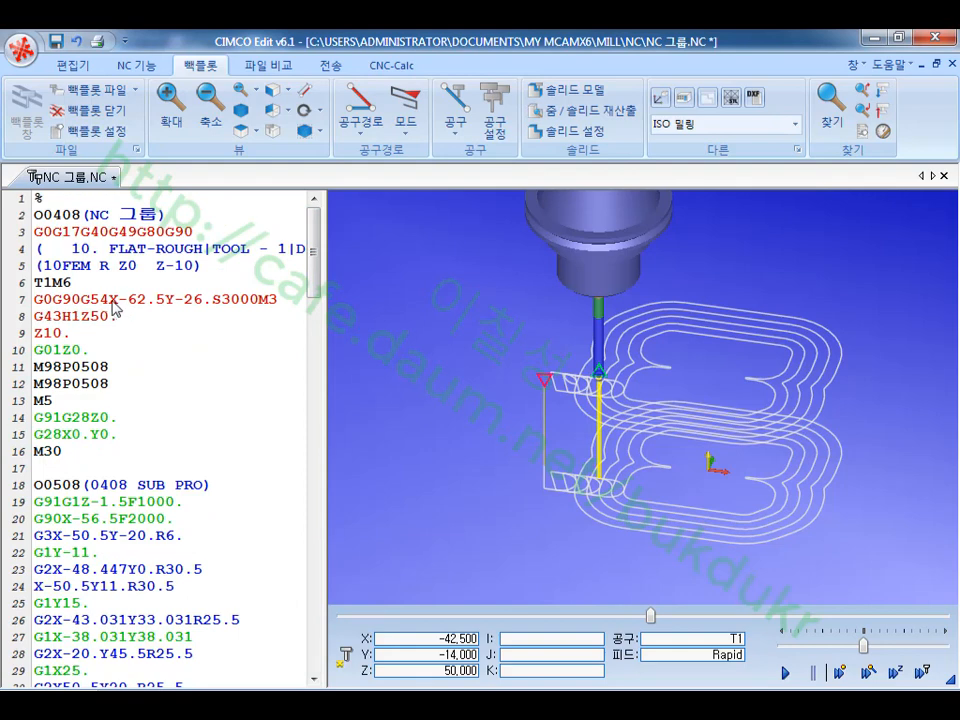
{"action": "left_click_drag", "start_coordinate": [108, 300], "coordinate": [214, 314]}
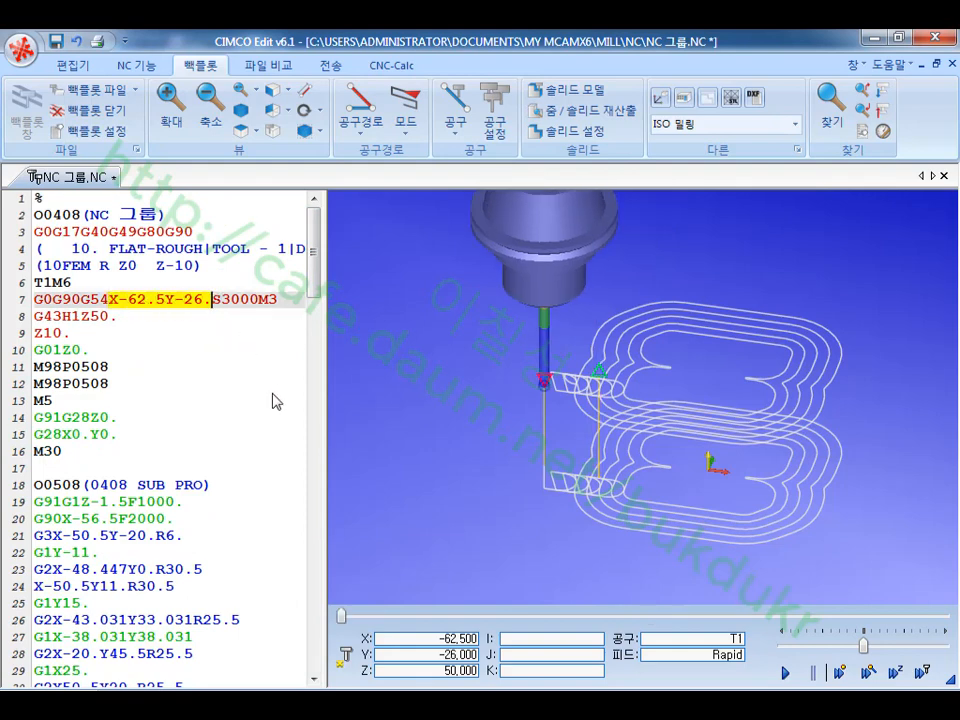
{"action": "left_click_drag", "start_coordinate": [313, 276], "coordinate": [325, 660]}
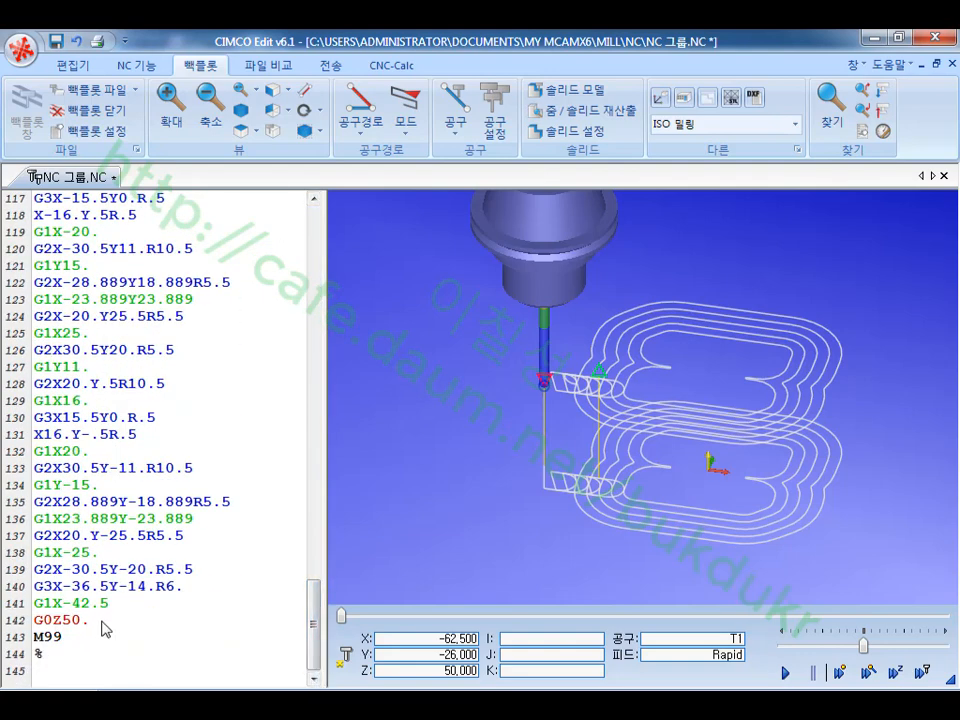
- After line 142's G0Z50. retract, add a return move to X-62.5 and a G01Z0 line before M99
{"action": "left_click", "coordinate": [103, 622]}
{"action": "key", "text": "Return"}
{"action": "type", "text": "X-62.5Y-14."}
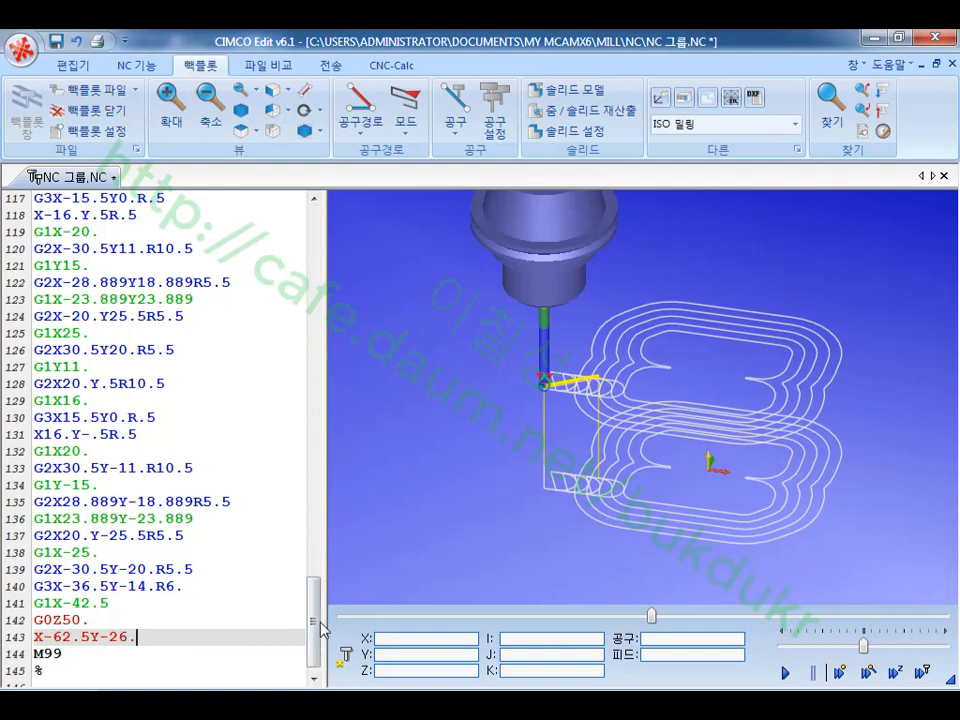
{"action": "left_click", "coordinate": [150, 643]}
{"action": "key", "text": "Return"}
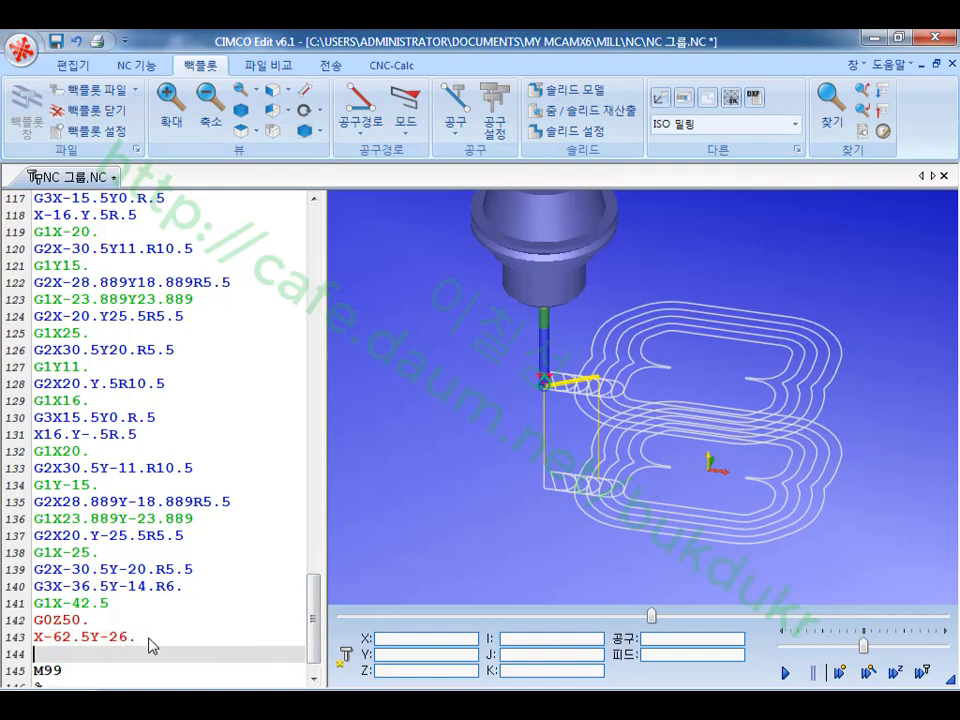
{"action": "type", "text": "G0"}
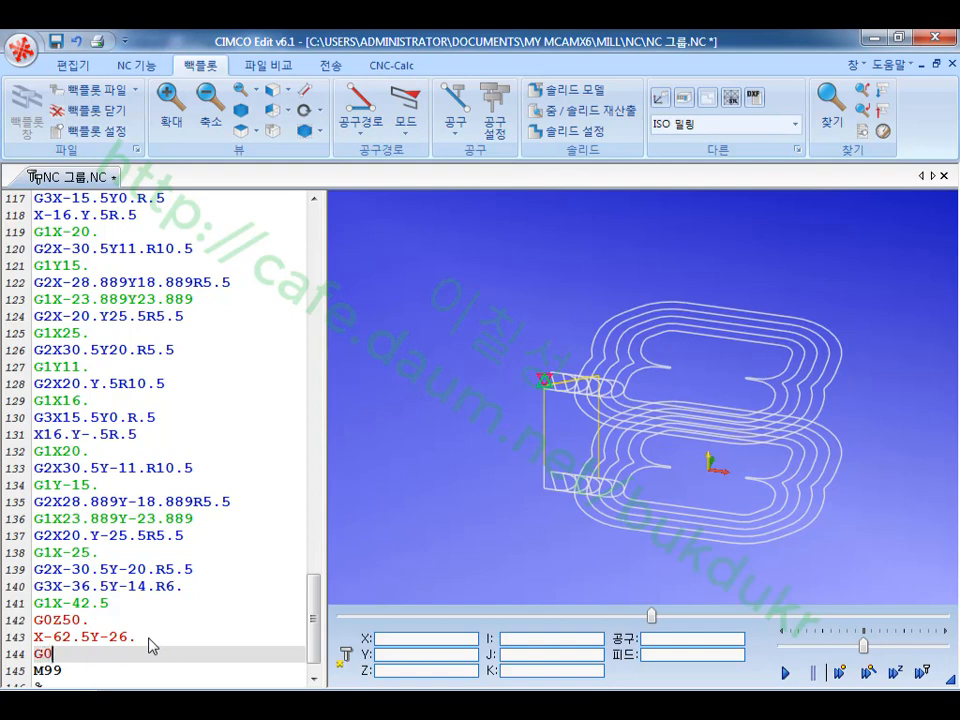
{"action": "type", "text": "1Z0"}
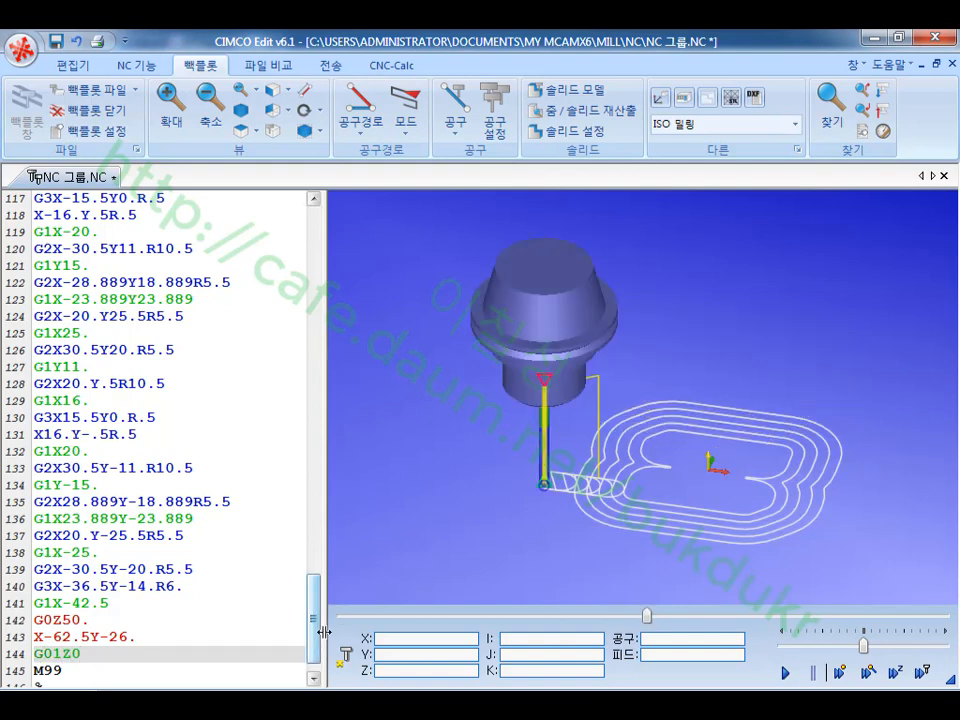
{"action": "left_click_drag", "start_coordinate": [314, 630], "coordinate": [350, 275]}
{"action": "left_click", "coordinate": [80, 502]}
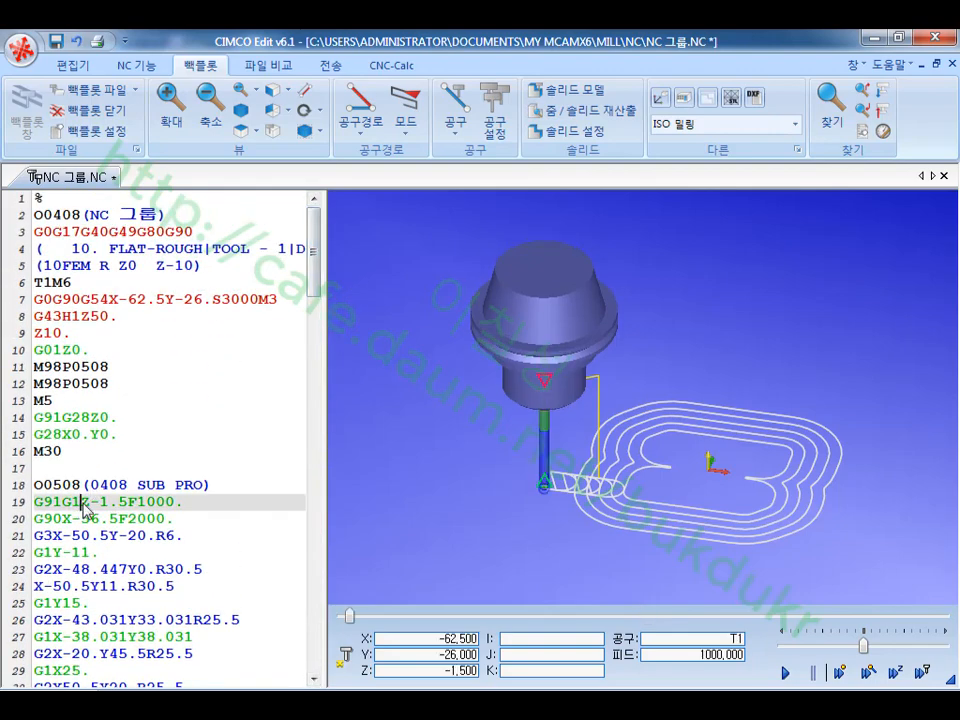
{"action": "left_click_drag", "start_coordinate": [557, 507], "coordinate": [563, 471]}
{"action": "scroll", "coordinate": [724, 497], "scroll_direction": "up", "scroll_amount": 2}
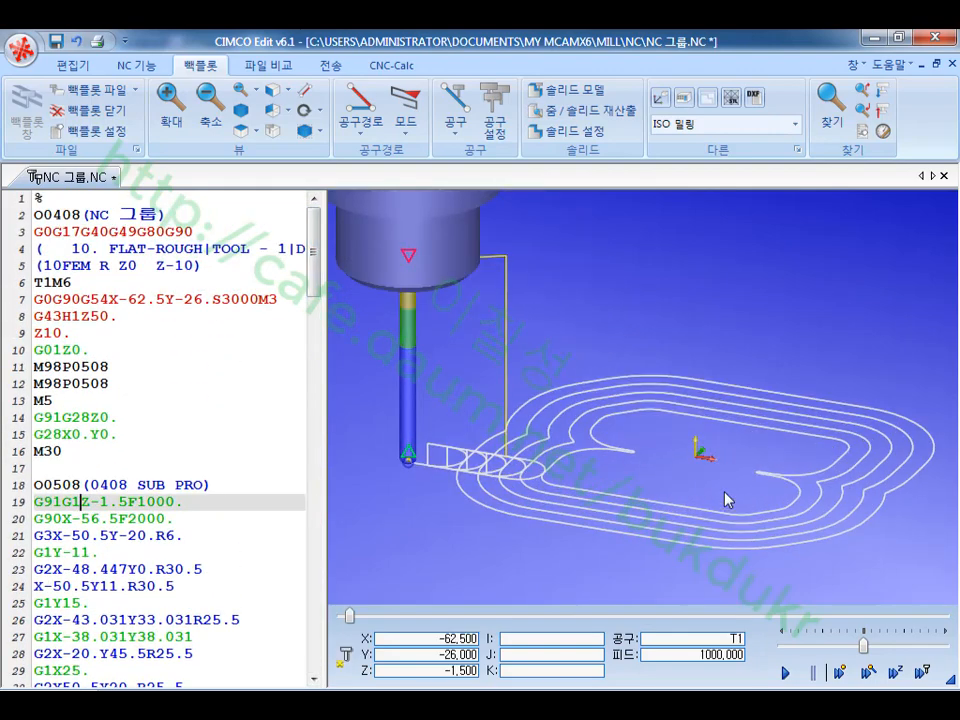
{"action": "scroll", "coordinate": [724, 500], "scroll_direction": "down", "scroll_amount": 1}
{"action": "left_click", "coordinate": [226, 503]}
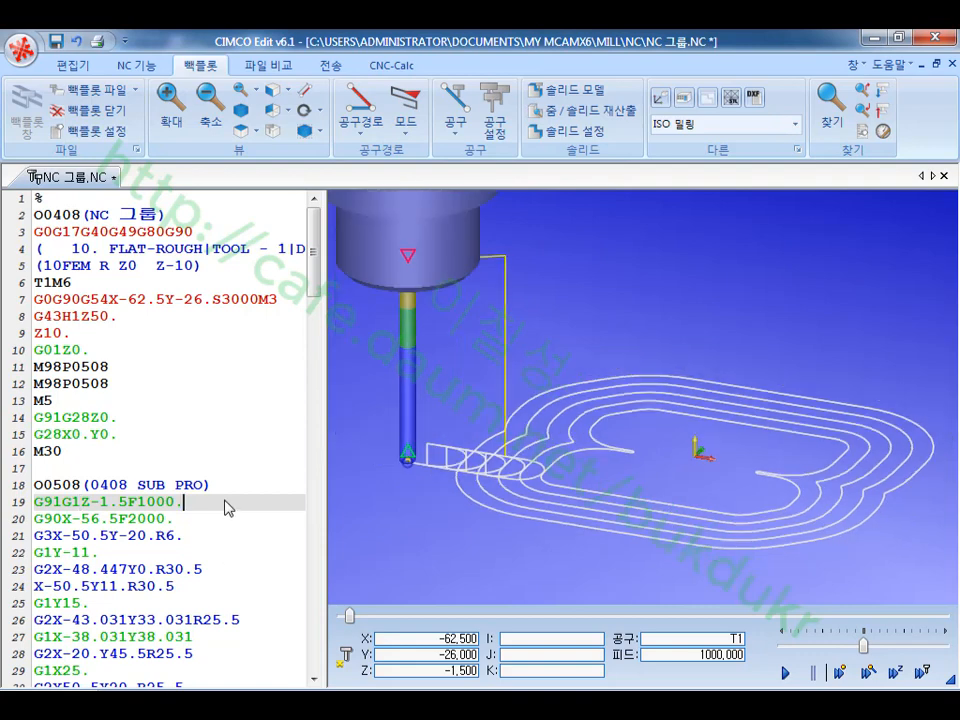
{"action": "left_click", "coordinate": [128, 368]}
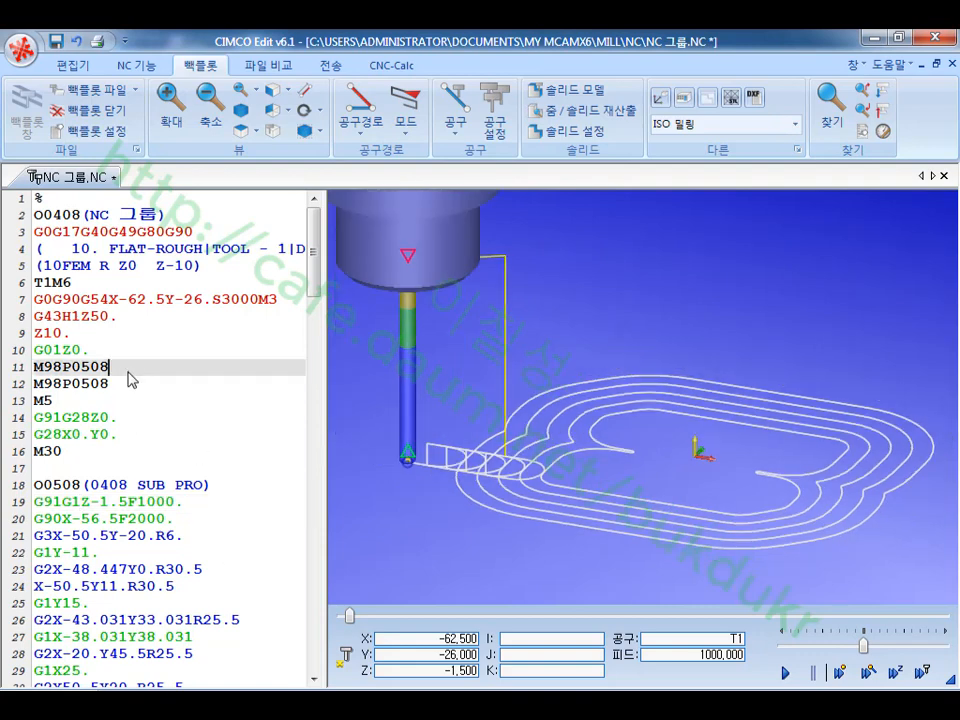
{"action": "left_click", "coordinate": [133, 385]}
{"action": "left_click_drag", "start_coordinate": [493, 496], "coordinate": [520, 472]}
{"action": "left_click", "coordinate": [204, 485]}
{"action": "left_click", "coordinate": [205, 505]}
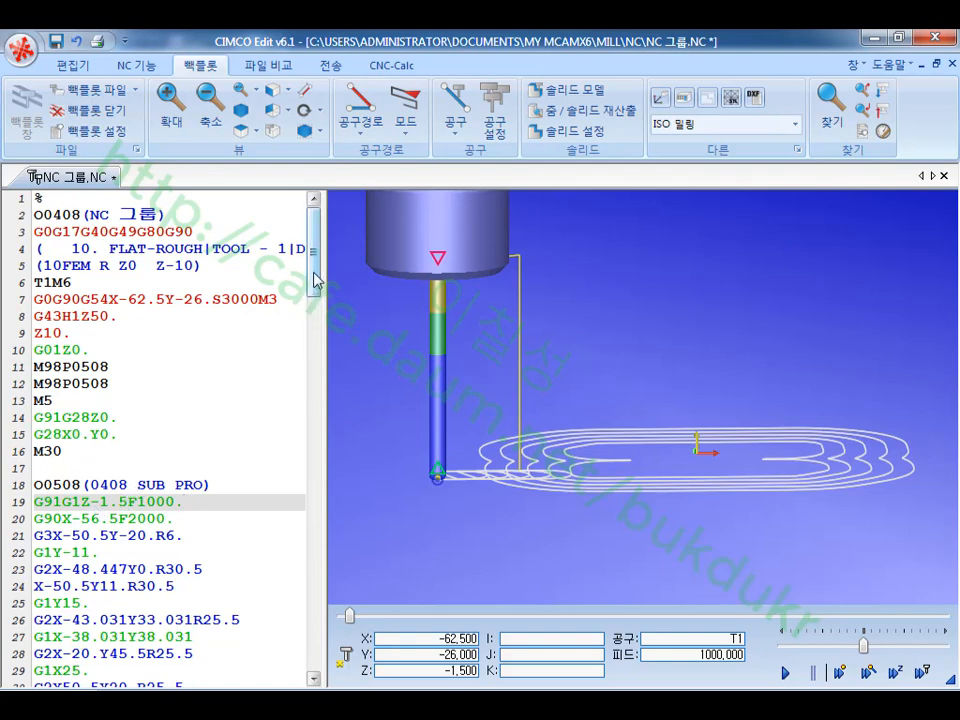
- Delete the G0Z50. and G01Z0 lines so X-62.5Y-26. directly precedes M99
{"action": "left_click_drag", "start_coordinate": [313, 273], "coordinate": [316, 653]}
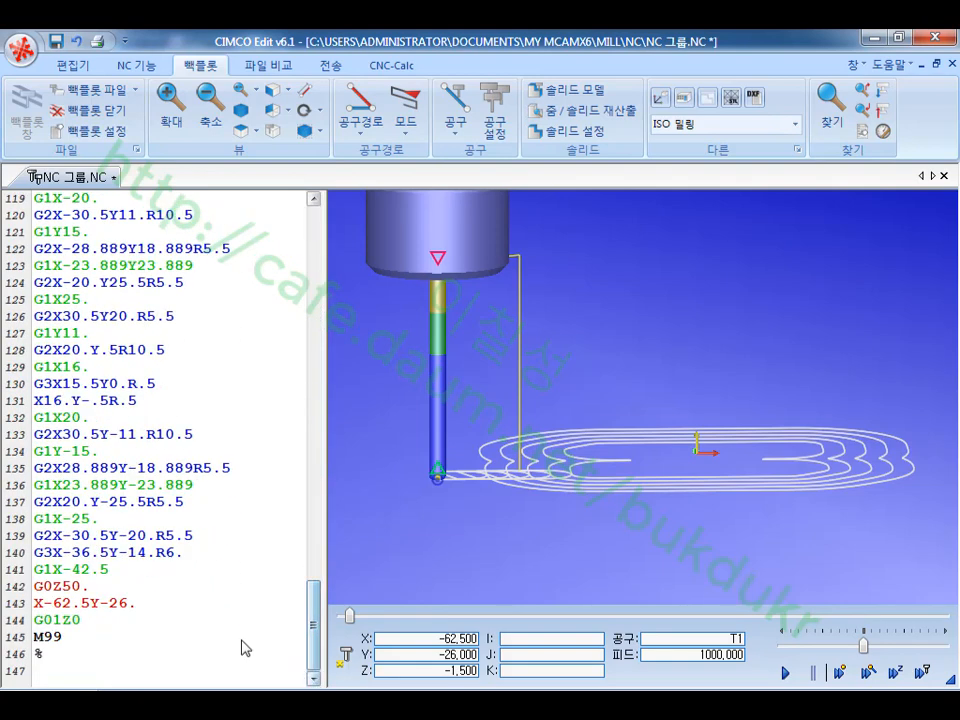
{"action": "left_click", "coordinate": [172, 572]}
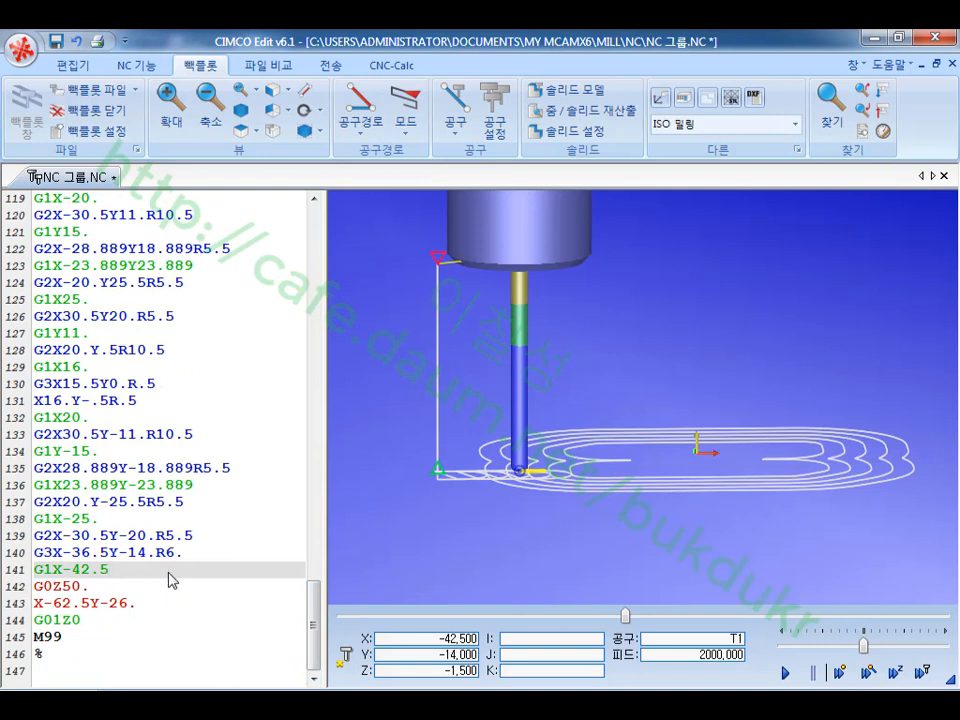
{"action": "left_click", "coordinate": [116, 590]}
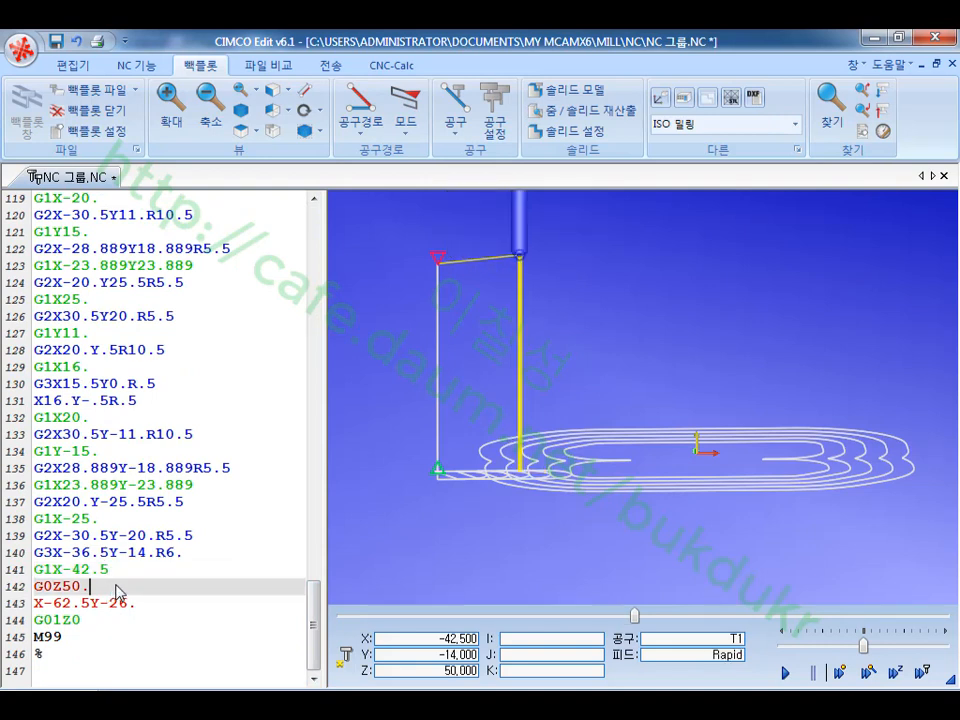
{"action": "key", "text": "BackSpace"}
{"action": "key", "text": "BackSpace"}
{"action": "key", "text": "BackSpace"}
{"action": "key", "text": "BackSpace"}
{"action": "key", "text": "BackSpace"}
{"action": "key", "text": "BackSpace"}
{"action": "key", "text": "BackSpace"}
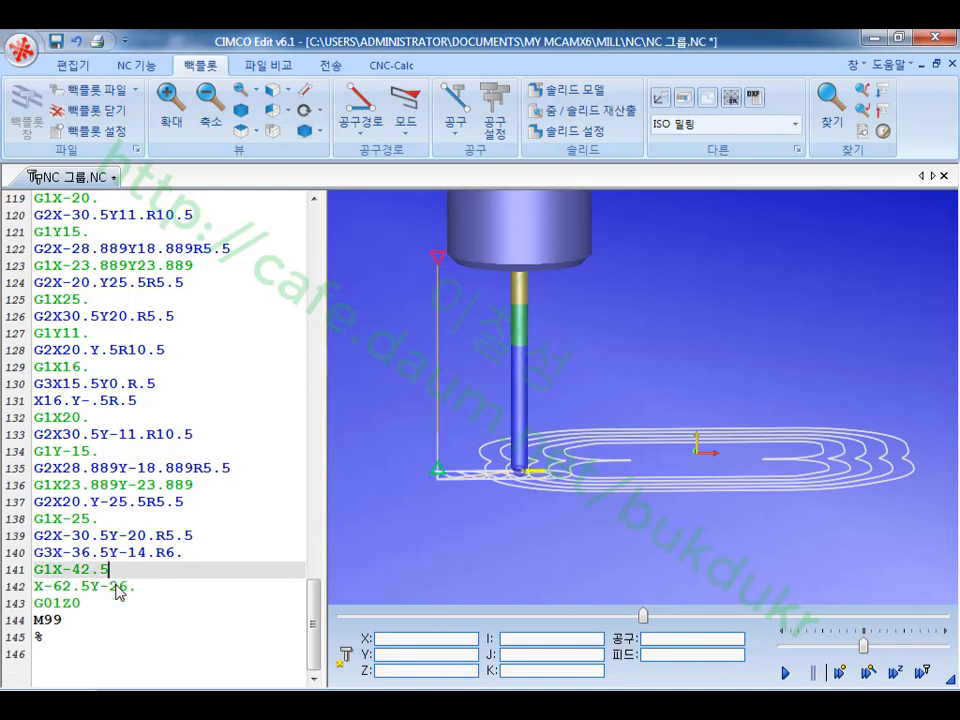
{"action": "left_click", "coordinate": [140, 587]}
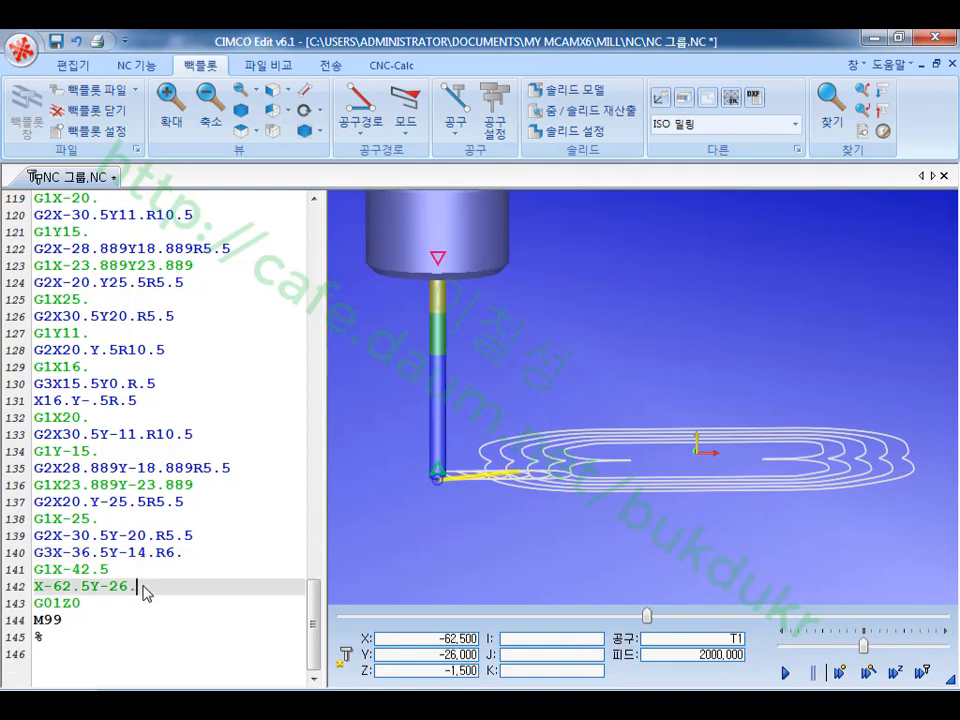
{"action": "left_click", "coordinate": [103, 609]}
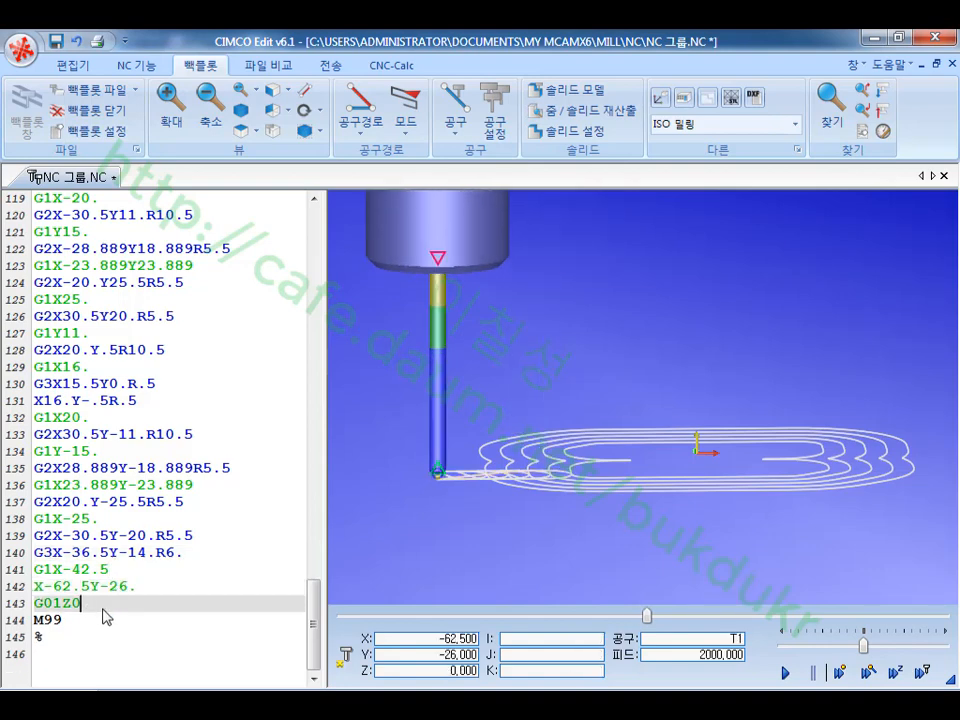
{"action": "key", "text": "BackSpace"}
{"action": "key", "text": "BackSpace"}
{"action": "key", "text": "BackSpace"}
{"action": "key", "text": "BackSpace"}
{"action": "key", "text": "BackSpace"}
{"action": "key", "text": "BackSpace"}
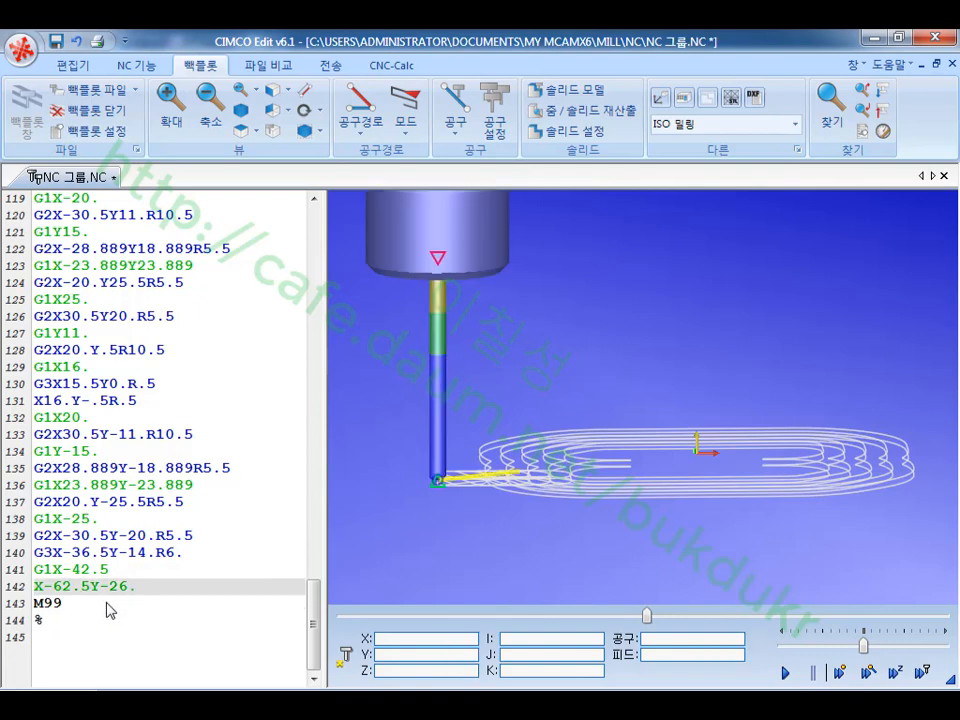
{"action": "scroll", "coordinate": [553, 493], "scroll_direction": "up", "scroll_amount": 1}
{"action": "scroll", "coordinate": [555, 497], "scroll_direction": "up", "scroll_amount": 5}
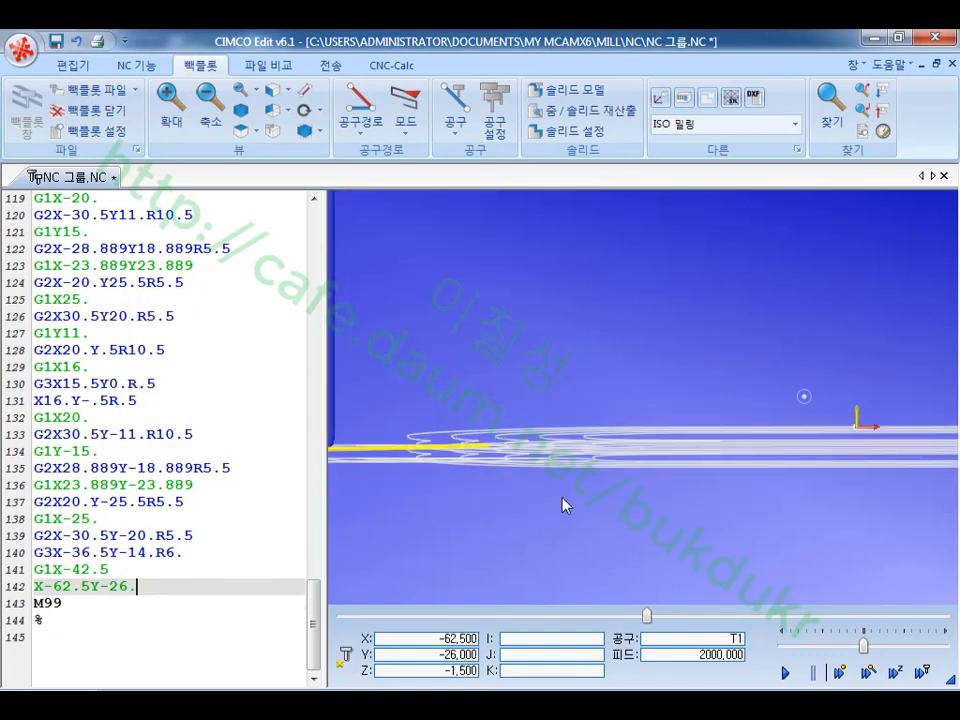
{"action": "scroll", "coordinate": [600, 513], "scroll_direction": "down", "scroll_amount": 5}
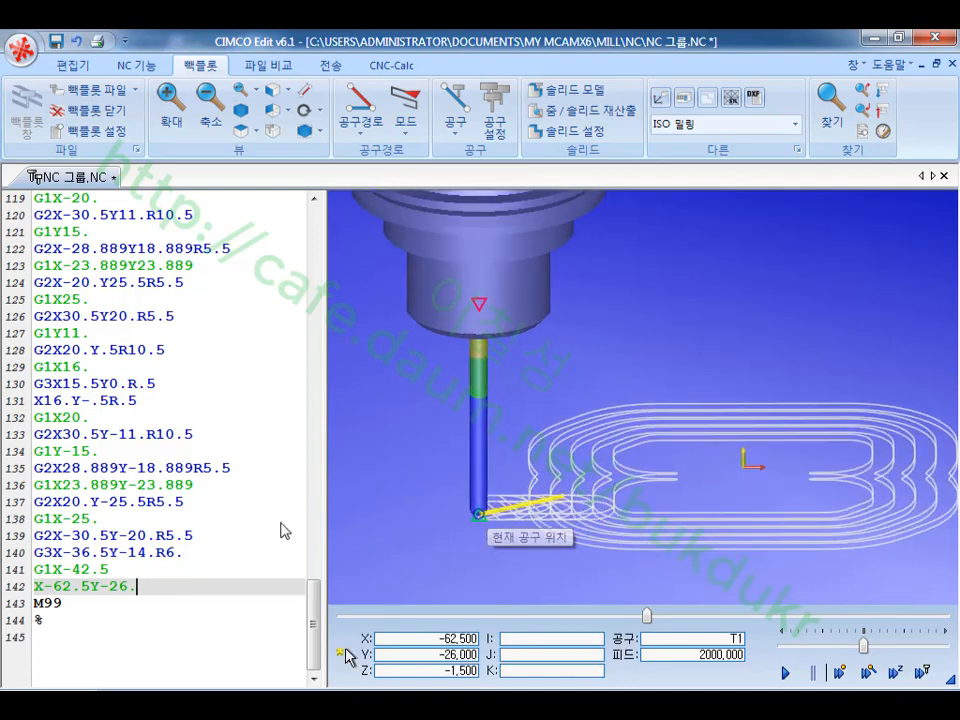
{"action": "left_click_drag", "start_coordinate": [314, 635], "coordinate": [316, 256]}
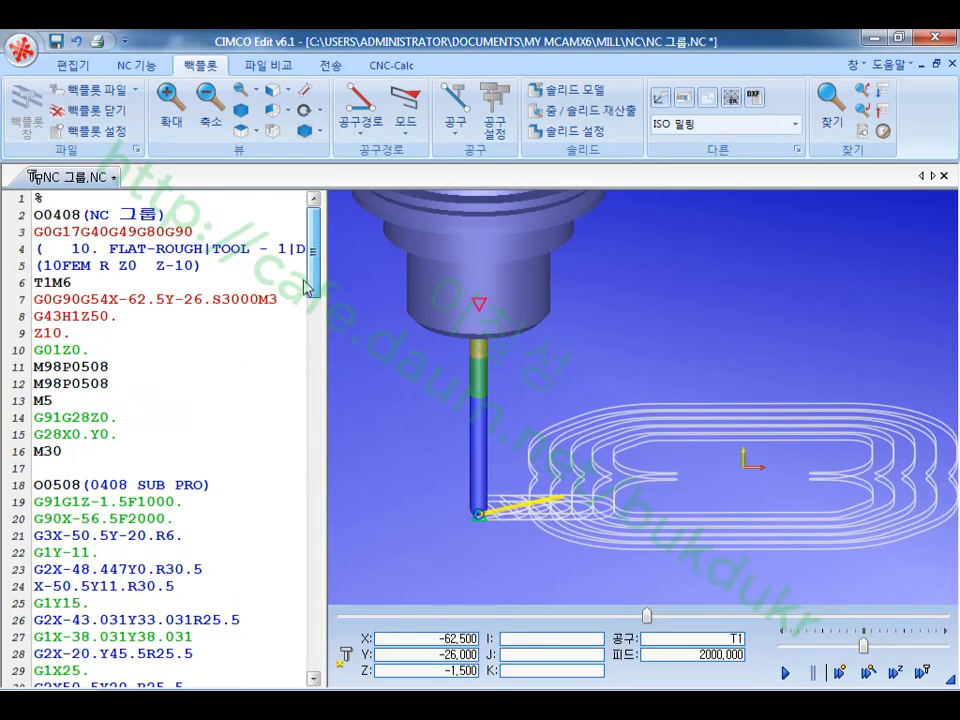
- Copy the two M98P0508 calls and paste two more pairs after them
{"action": "left_click", "coordinate": [214, 504]}
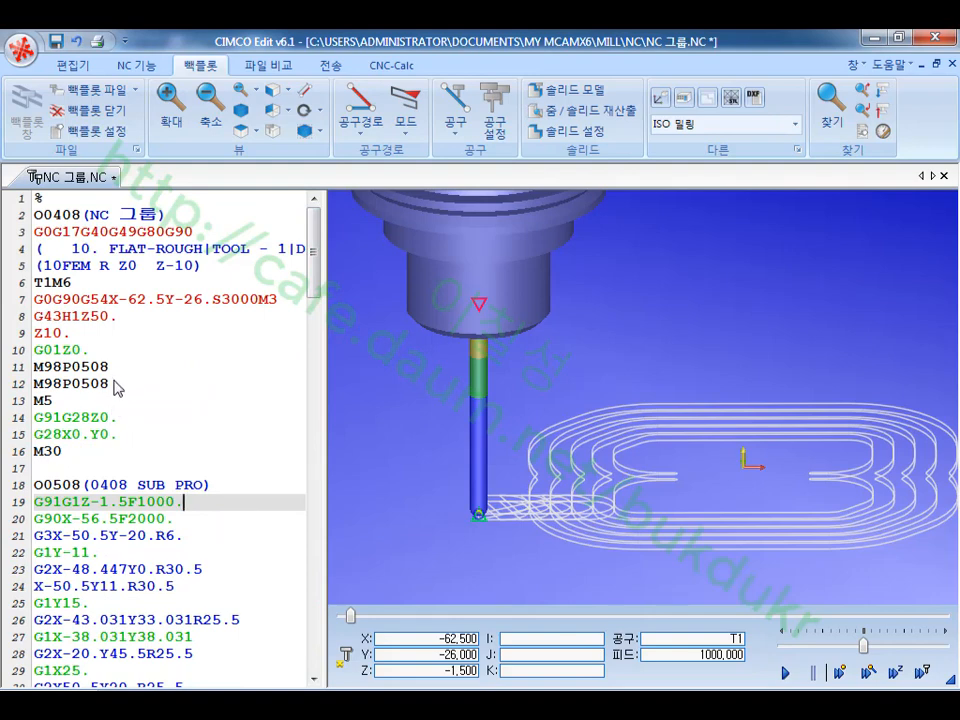
{"action": "left_click_drag", "start_coordinate": [118, 388], "coordinate": [24, 374]}
{"action": "key", "text": "ctrl+c"}
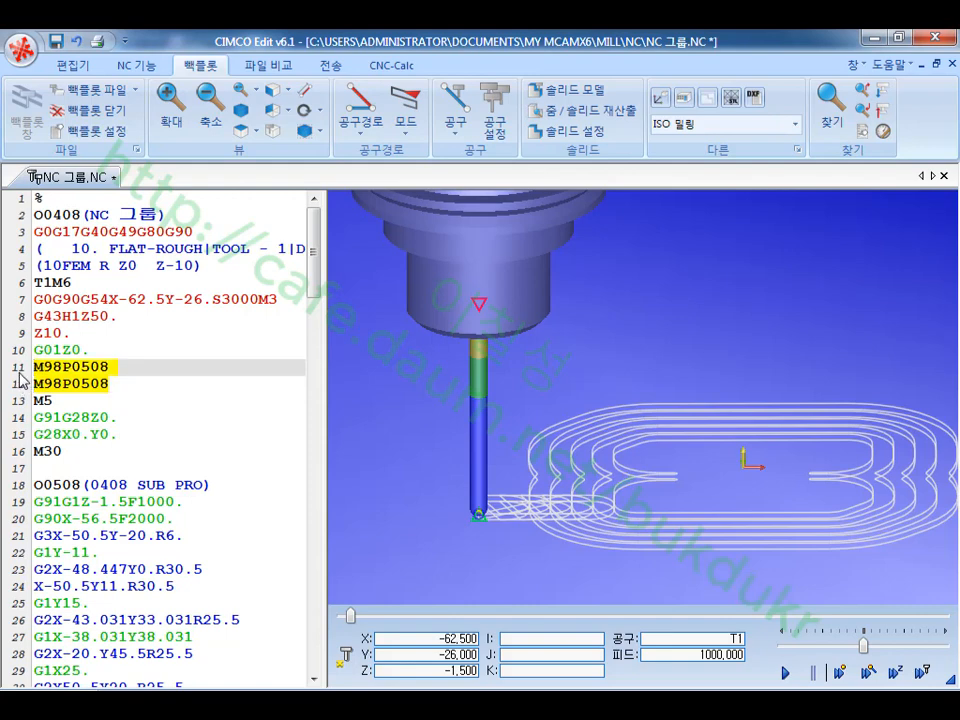
{"action": "left_click", "coordinate": [132, 392]}
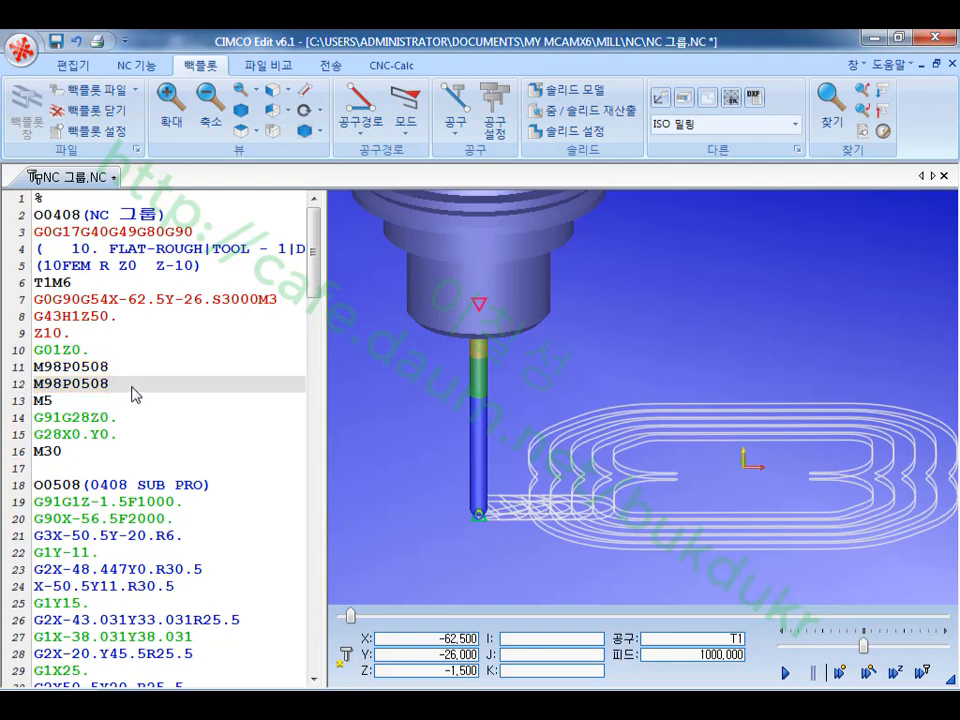
{"action": "key", "text": "Return"}
{"action": "key", "text": "ctrl+v"}
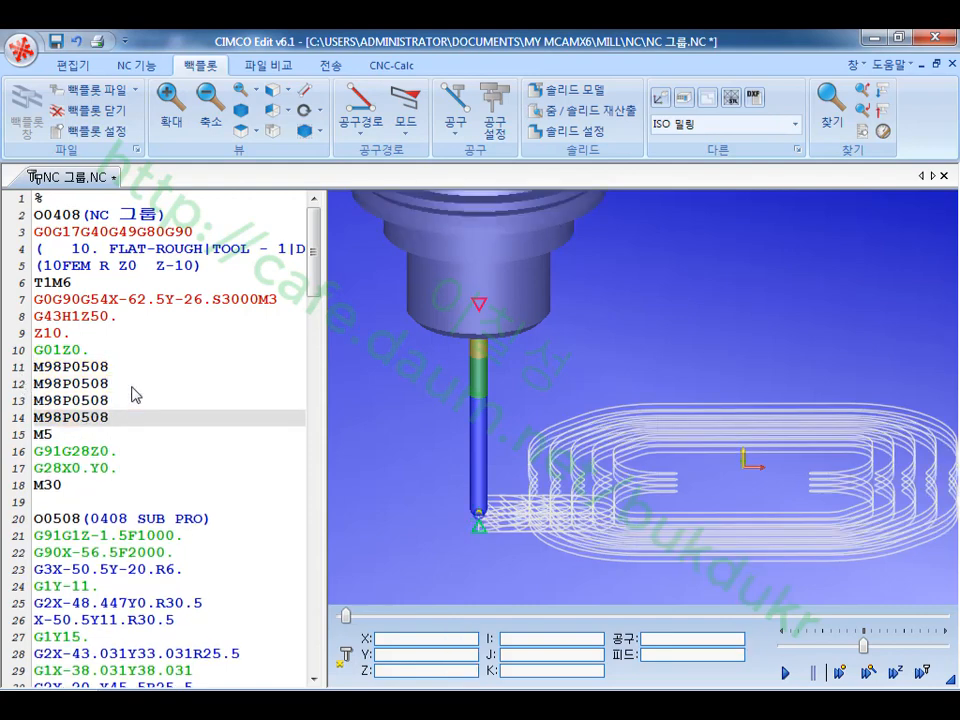
{"action": "key", "text": "ctrl+v"}
{"action": "scroll", "coordinate": [398, 321], "scroll_direction": "down", "scroll_amount": 3}
{"action": "mouse_move", "coordinate": [587, 446]}
{"action": "left_mouse_down"}
{"action": "mouse_move", "coordinate": [590, 417]}
{"action": "mouse_move", "coordinate": [568, 444]}
{"action": "left_mouse_up"}
{"action": "scroll", "coordinate": [750, 470], "scroll_direction": "up", "scroll_amount": 3}
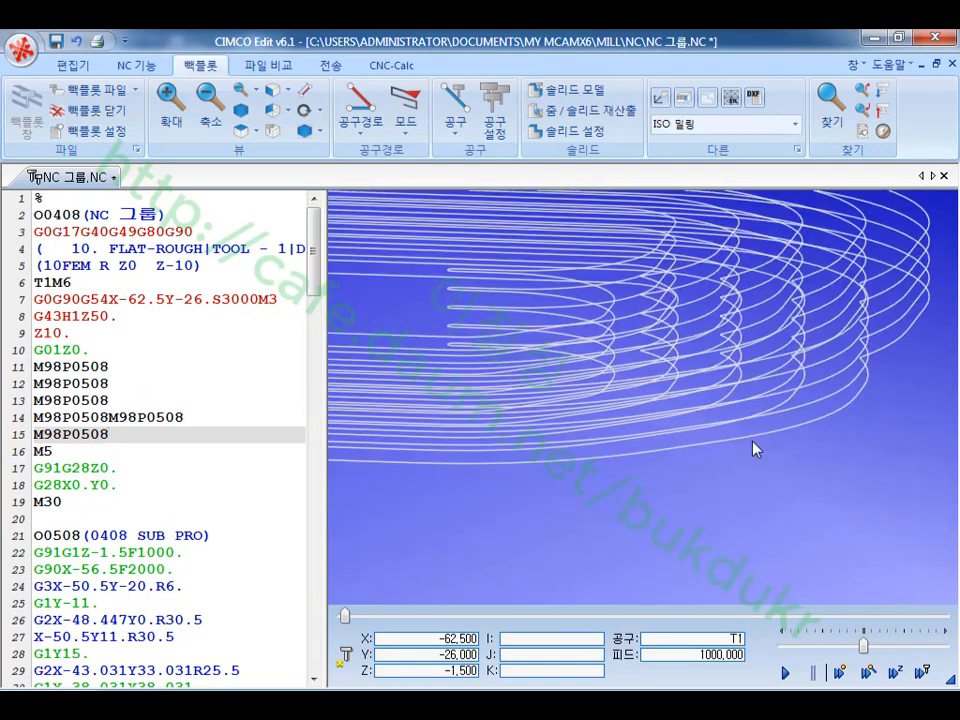
{"action": "mouse_move", "coordinate": [753, 448]}
{"action": "left_mouse_down"}
{"action": "mouse_move", "coordinate": [765, 429]}
{"action": "mouse_move", "coordinate": [757, 432]}
{"action": "left_mouse_up"}
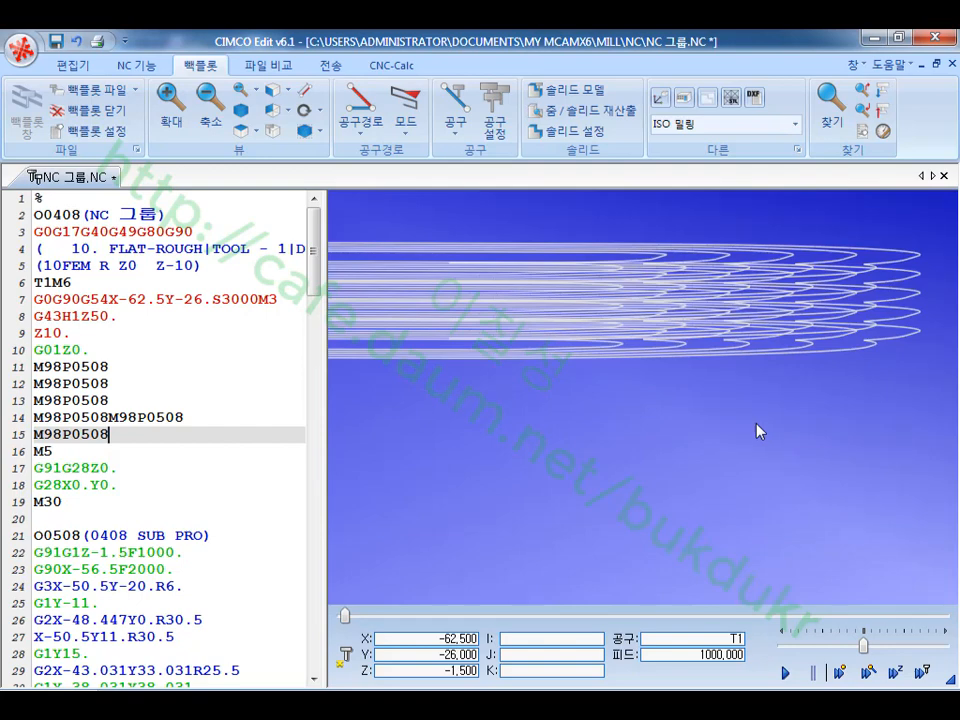
- Split the two calls joined on line 14 onto separate lines
{"action": "left_click", "coordinate": [108, 417]}
{"action": "key", "text": "Return"}
{"action": "left_click", "coordinate": [178, 456]}
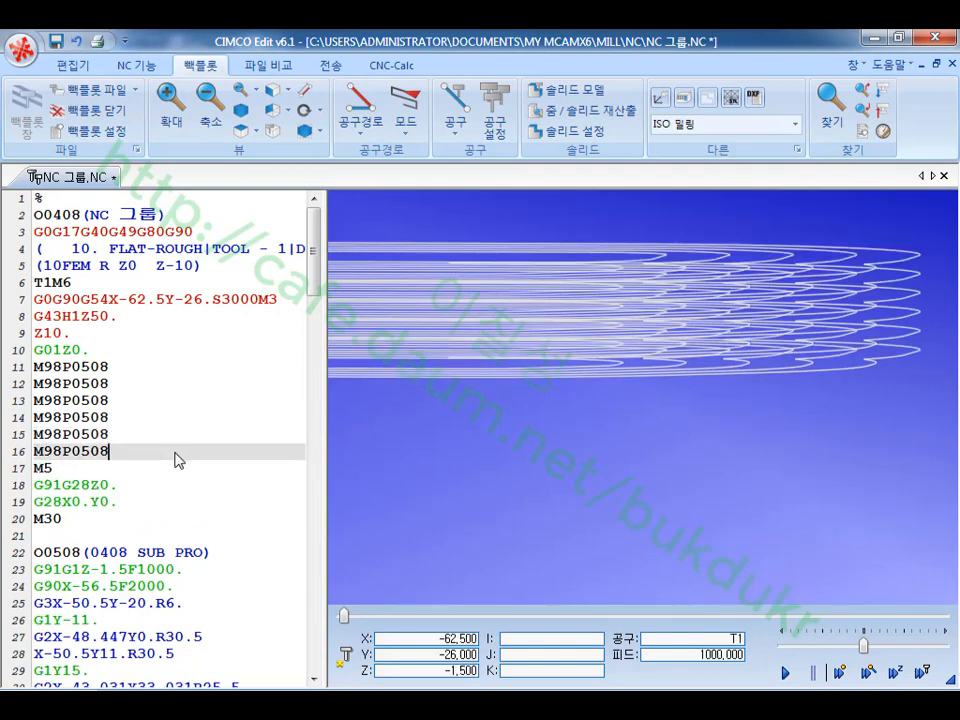
{"action": "left_click_drag", "start_coordinate": [720, 497], "coordinate": [829, 516]}
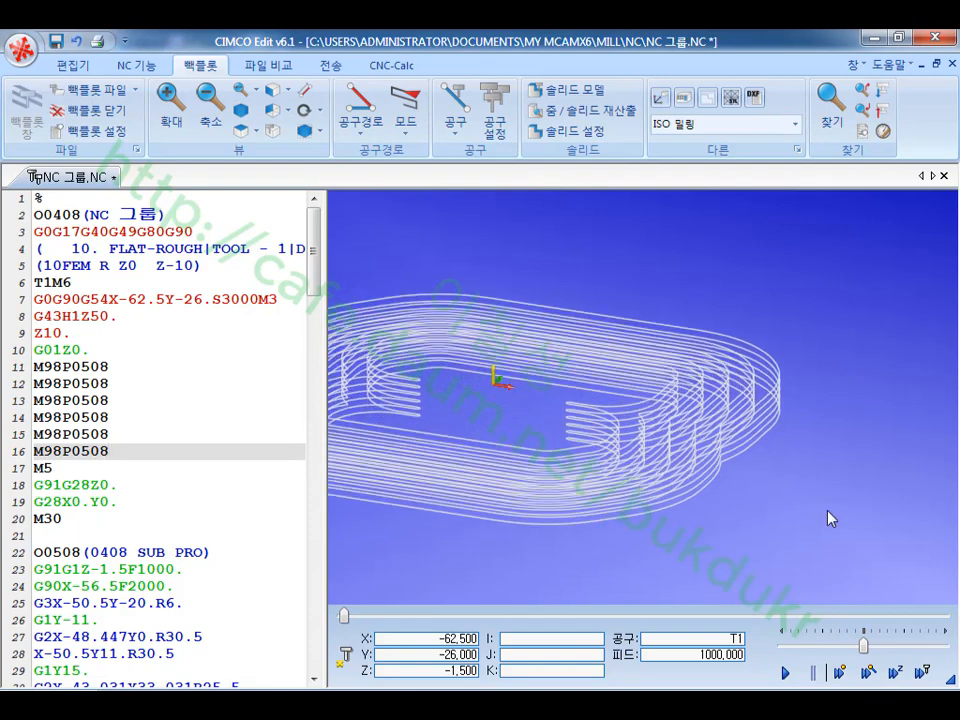
{"action": "scroll", "coordinate": [829, 512], "scroll_direction": "down", "scroll_amount": 3}
{"action": "scroll", "coordinate": [652, 507], "scroll_direction": "up", "scroll_amount": 3}
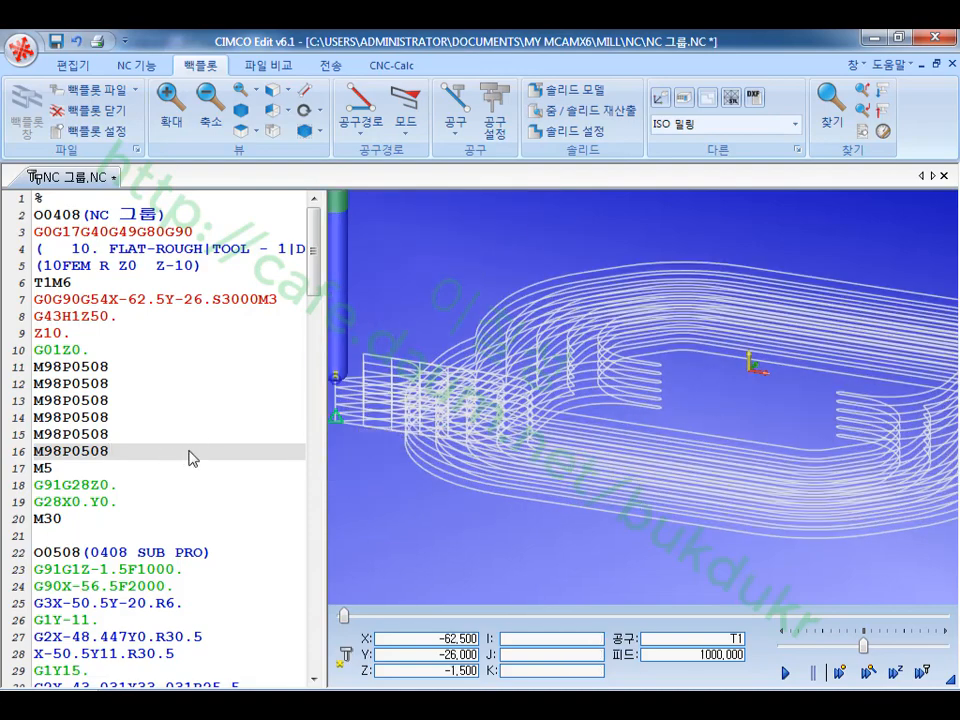
{"action": "key", "text": "Up"}
{"action": "key", "text": "Up"}
{"action": "key", "text": "Up"}
{"action": "key", "text": "Up"}
{"action": "key", "text": "Up"}
{"action": "key", "text": "Down"}
{"action": "key", "text": "Down"}
{"action": "key", "text": "Down"}
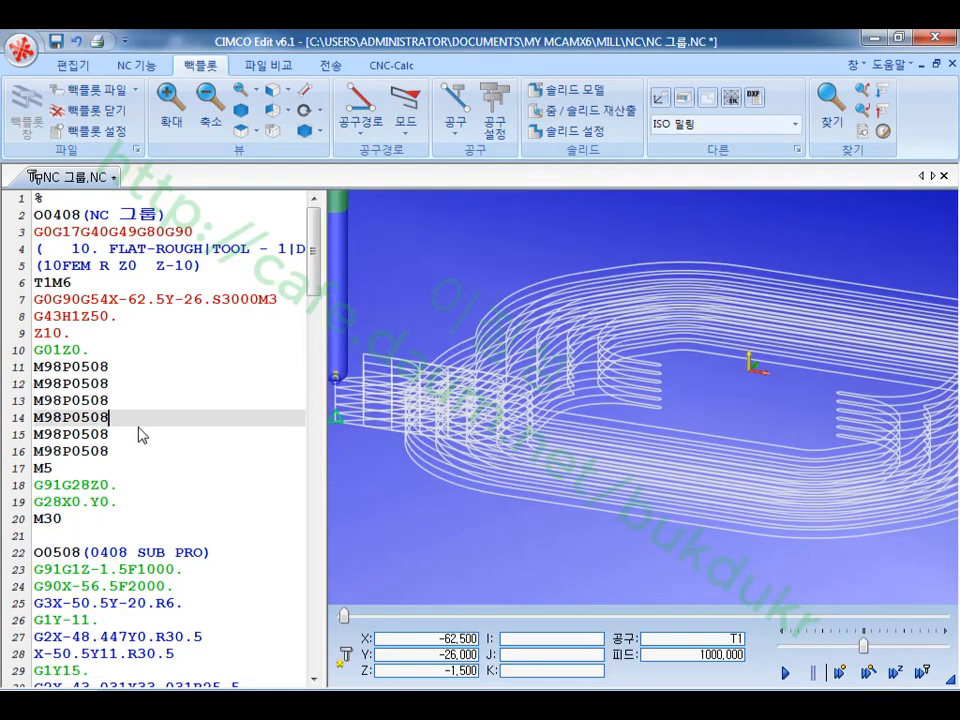
{"action": "mouse_move", "coordinate": [502, 503]}
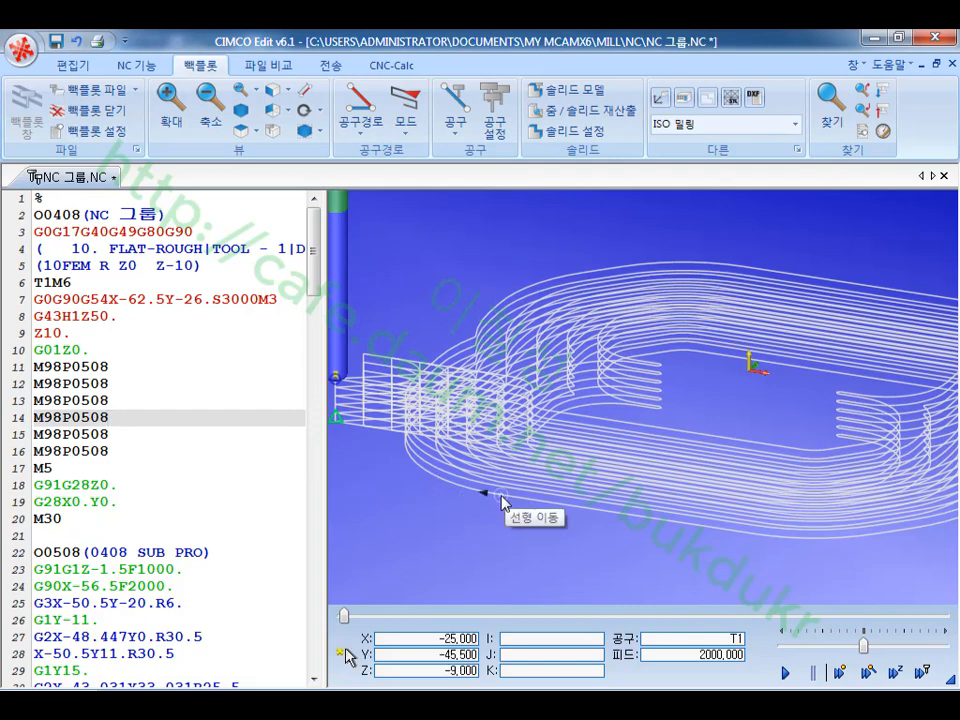
- Paste four more pairs of M98P0508 calls until lines 11–24 hold fourteen calls
{"action": "left_click", "coordinate": [126, 452]}
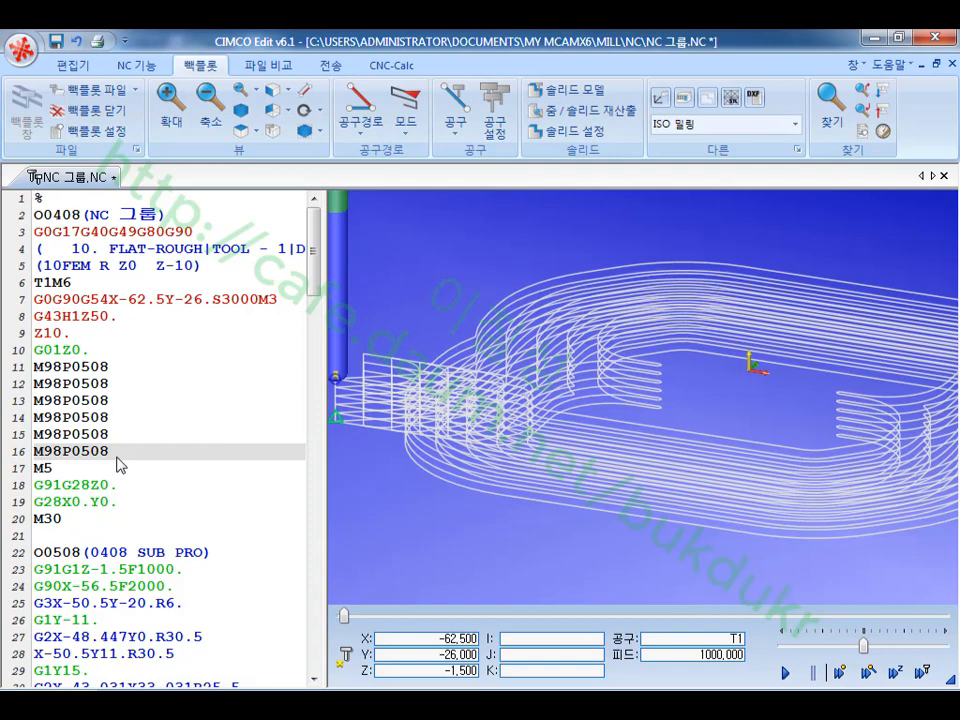
{"action": "key", "text": "Return"}
{"action": "key", "text": "ctrl+v"}
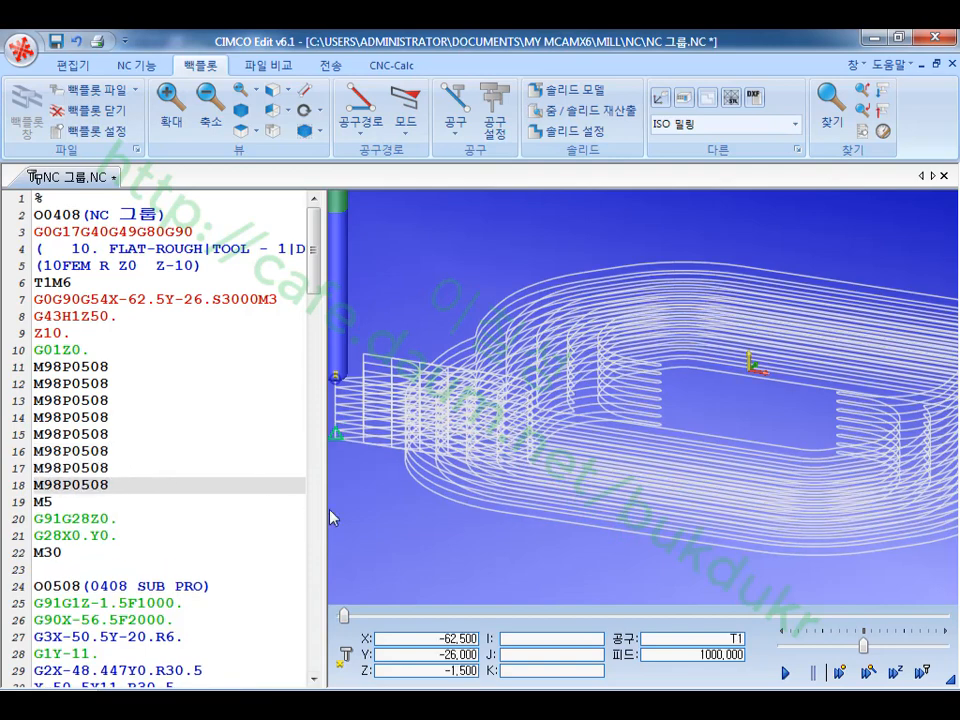
{"action": "mouse_move", "coordinate": [500, 516]}
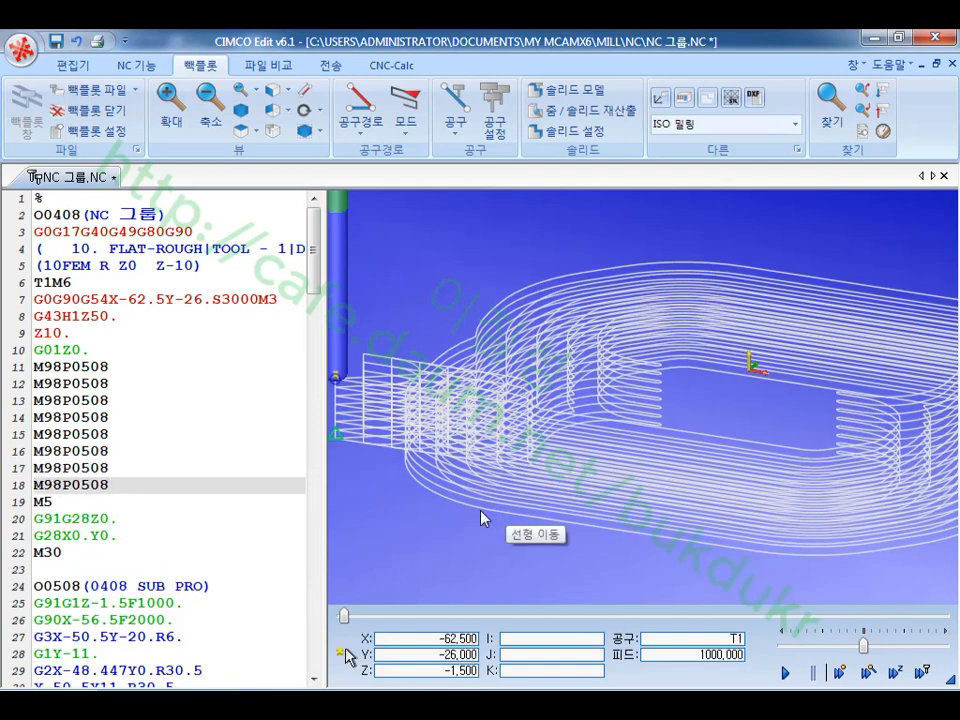
{"action": "key", "text": "Return"}
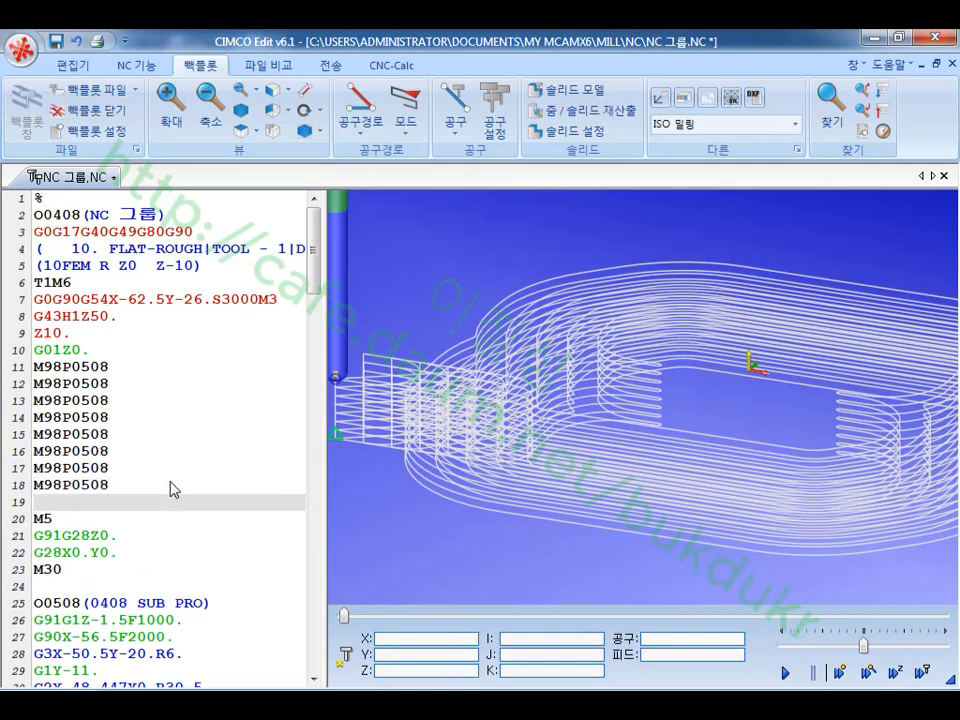
{"action": "key", "text": "ctrl+v"}
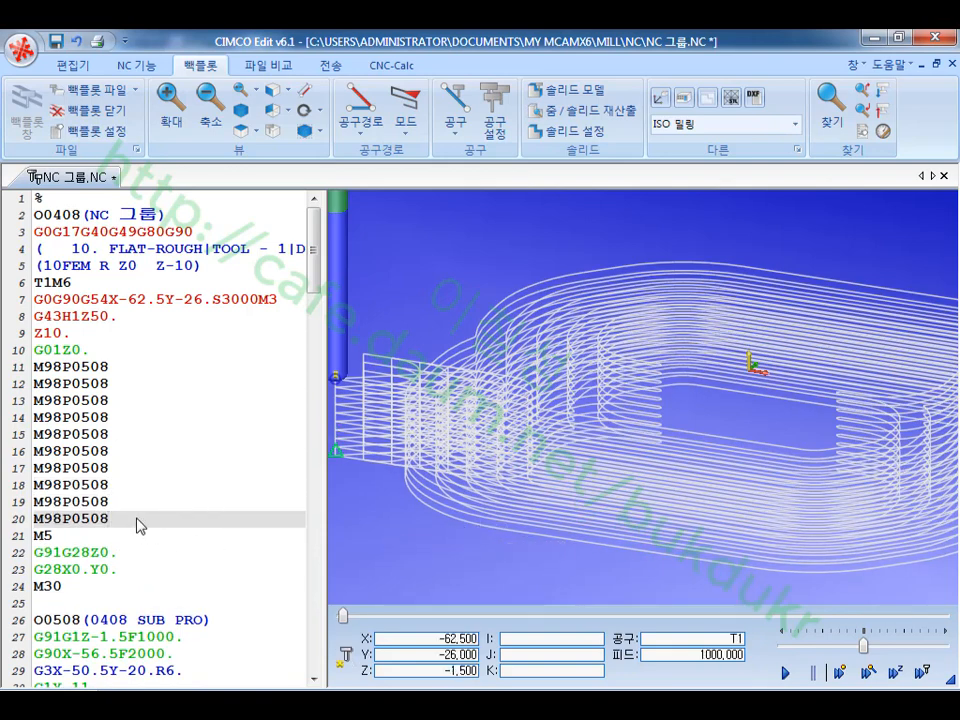
{"action": "key", "text": "Return"}
{"action": "key", "text": "ctrl+v"}
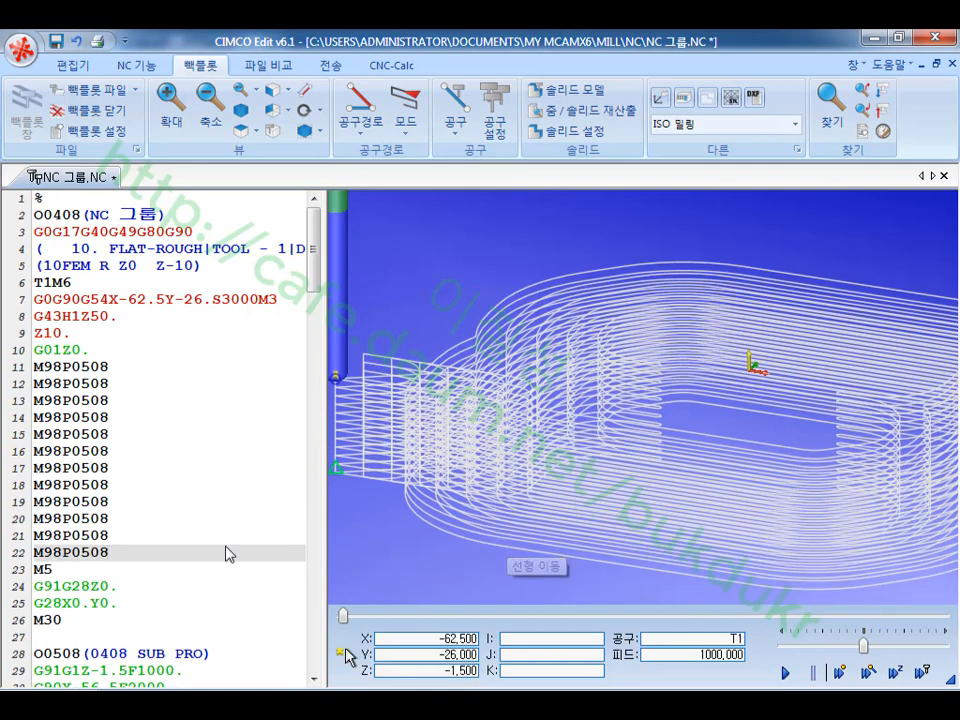
{"action": "key", "text": "Return"}
{"action": "key", "text": "ctrl+v"}
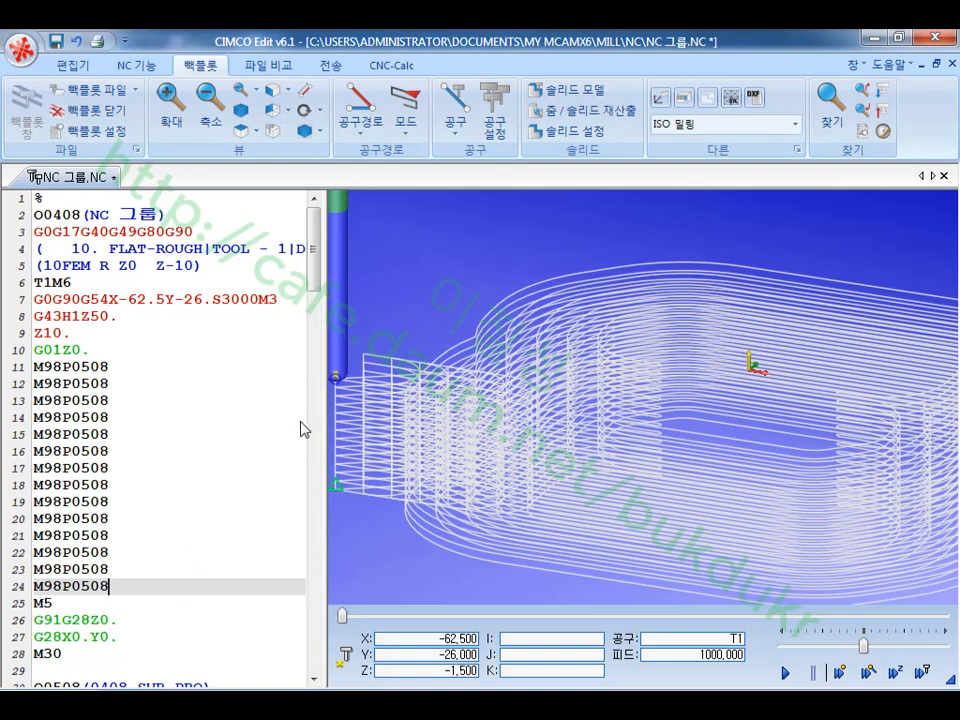
{"action": "mouse_move", "coordinate": [318, 281]}
{"action": "left_mouse_down"}
{"action": "mouse_move", "coordinate": [322, 424]}
{"action": "mouse_move", "coordinate": [317, 279]}
{"action": "left_mouse_up"}
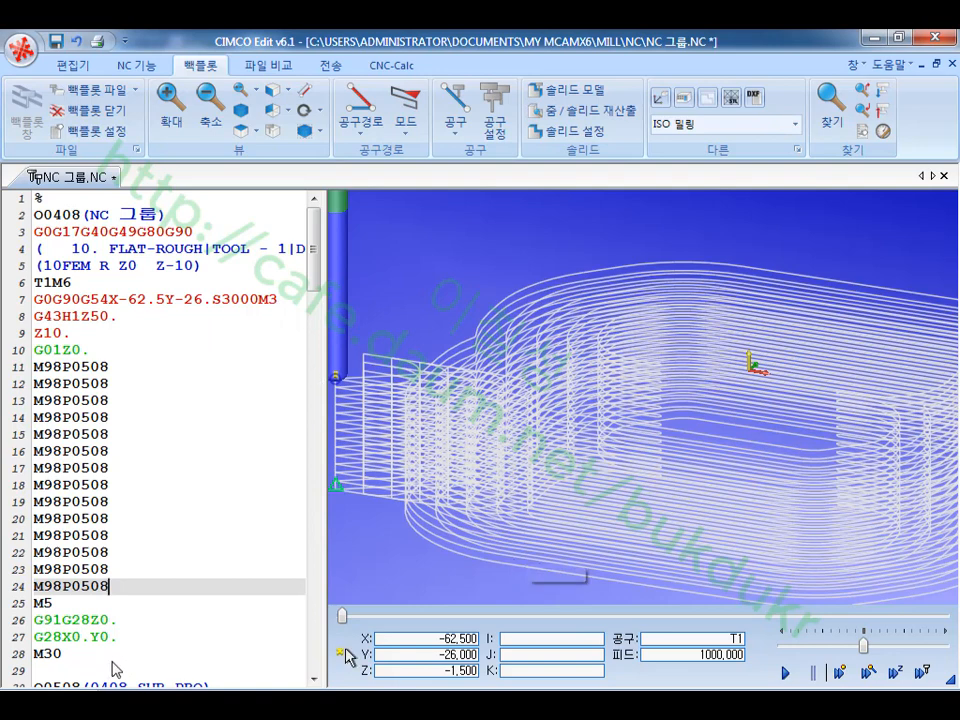
{"action": "key", "text": "super"}
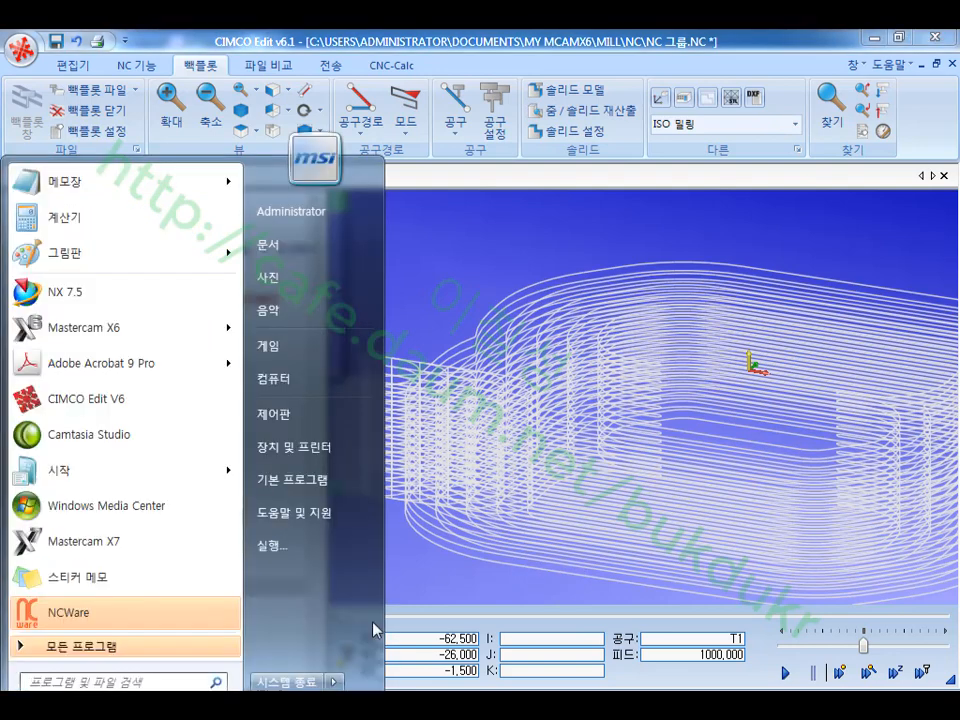
{"action": "left_click", "coordinate": [498, 292]}
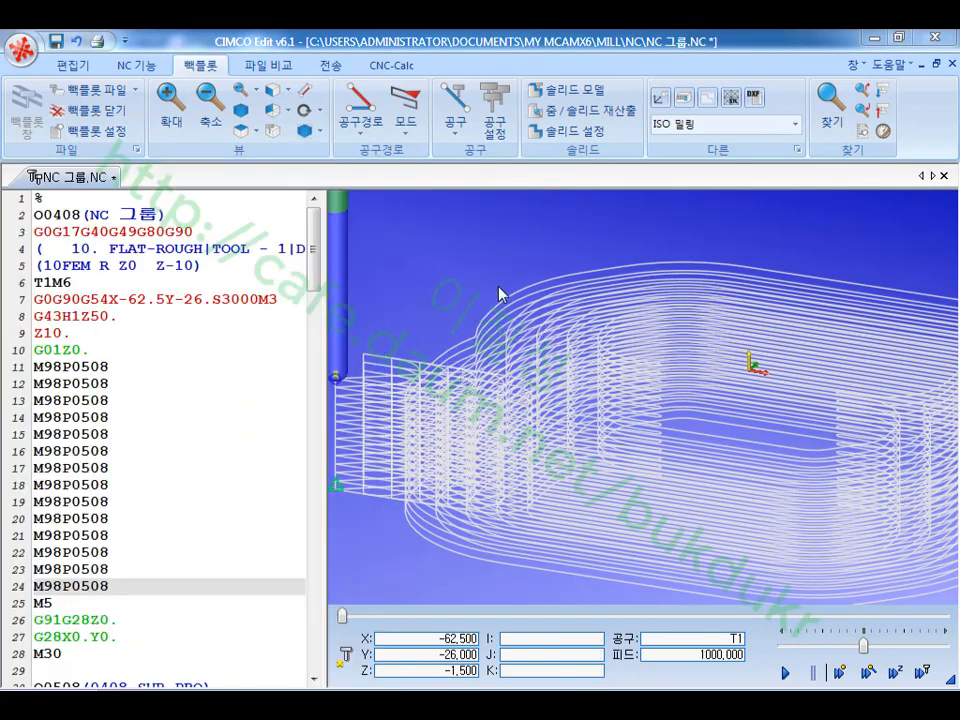
- Try depths 0.8, 1.2 and 1.3 on line 31, settling on G91G1Z-1.4F1000
{"action": "left_click_drag", "start_coordinate": [313, 290], "coordinate": [313, 341]}
{"action": "left_click", "coordinate": [127, 417]}
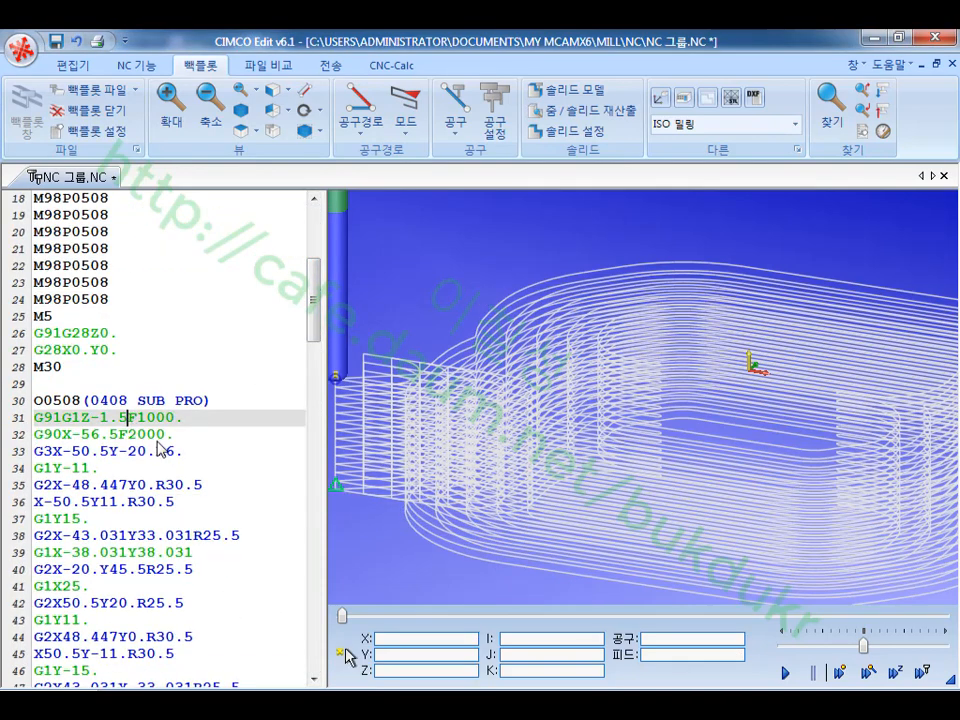
{"action": "key", "text": "BackSpace"}
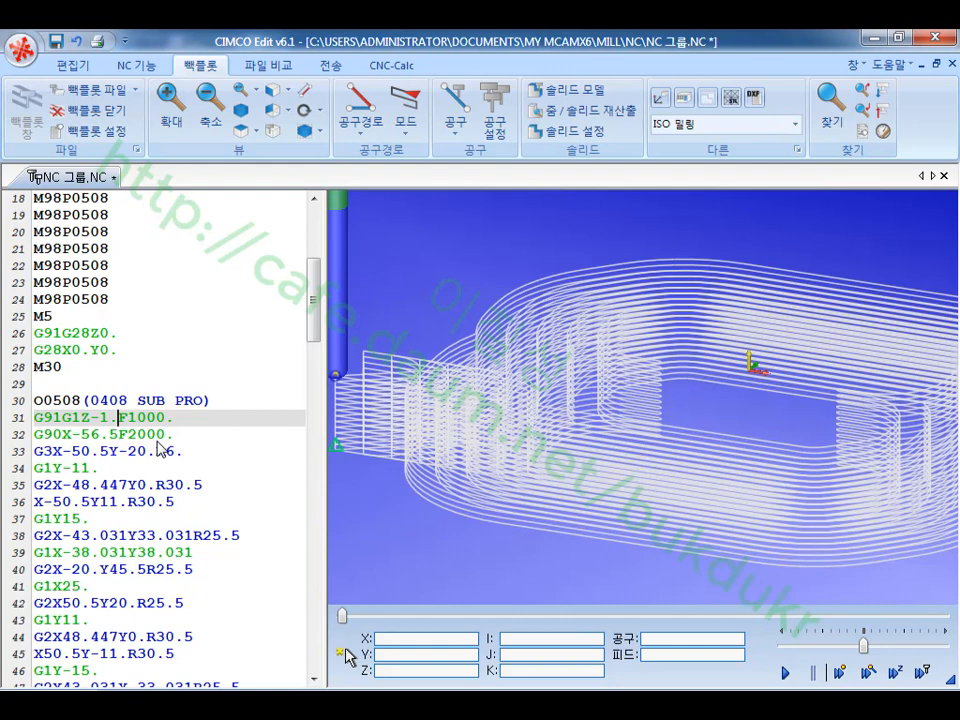
{"action": "key", "text": "BackSpace"}
{"action": "key", "text": "BackSpace"}
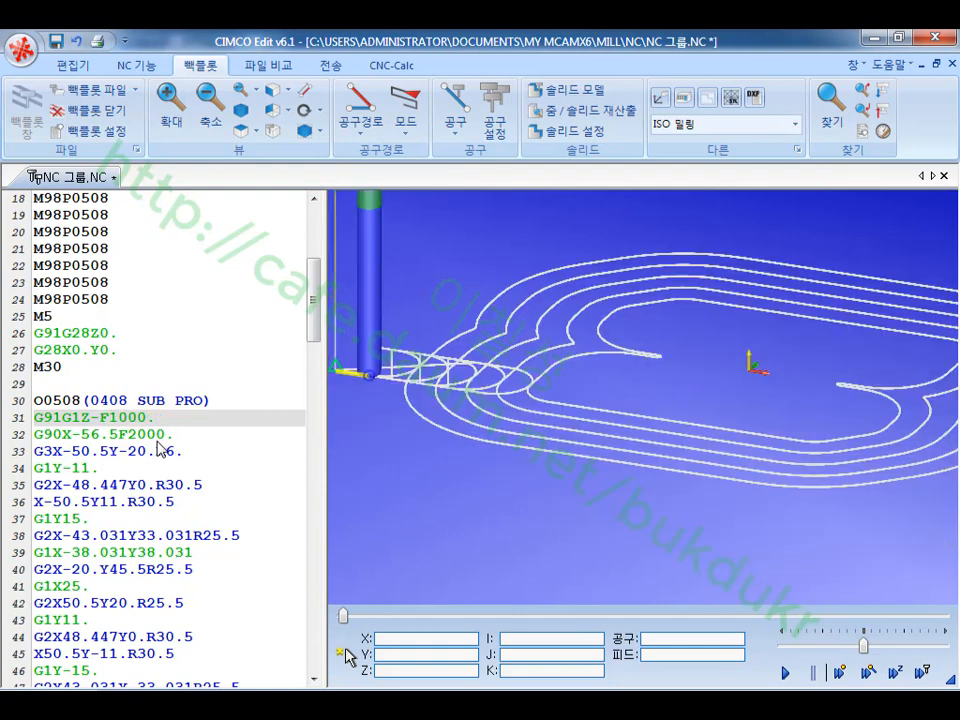
{"action": "type", "text": "0.8"}
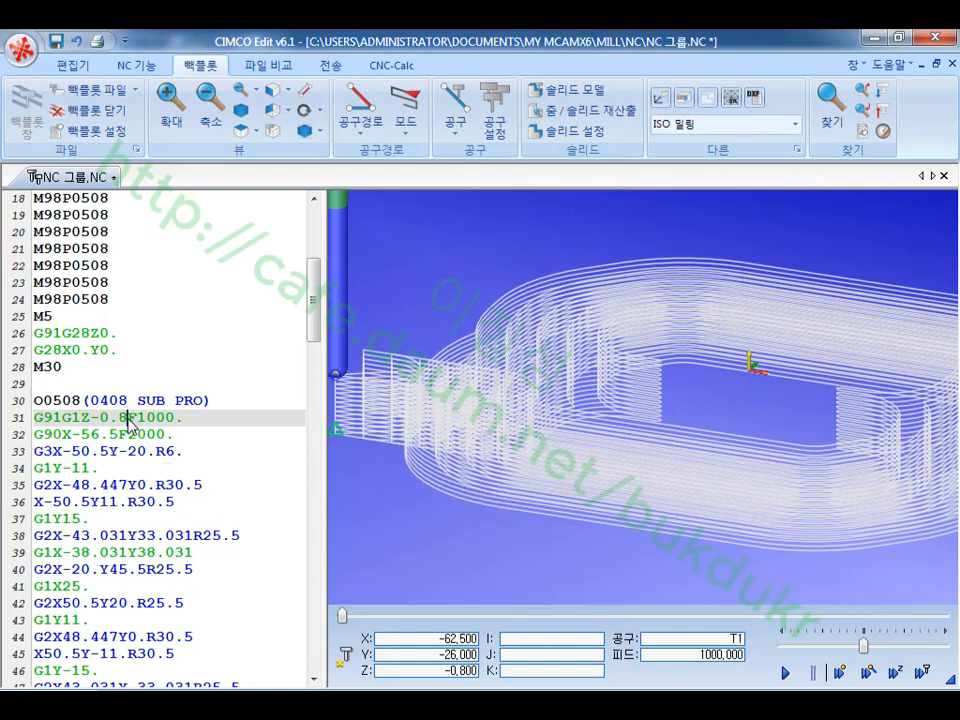
{"action": "key", "text": "BackSpace"}
{"action": "key", "text": "BackSpace"}
{"action": "key", "text": "BackSpace"}
{"action": "type", "text": "1."}
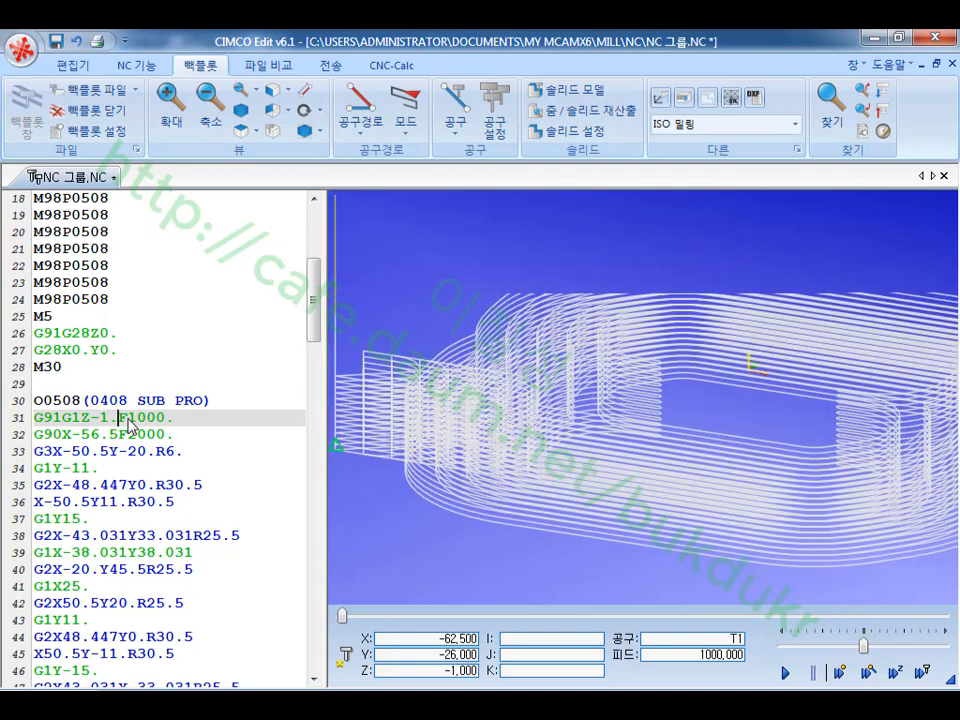
{"action": "type", "text": "2"}
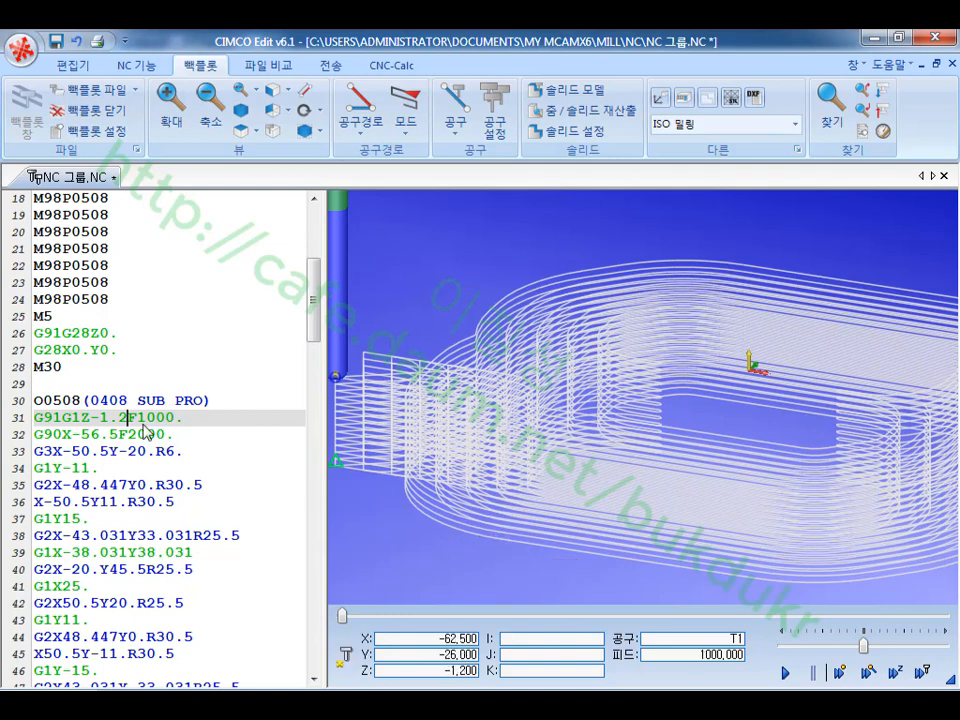
{"action": "key", "text": "BackSpace"}
{"action": "type", "text": "3"}
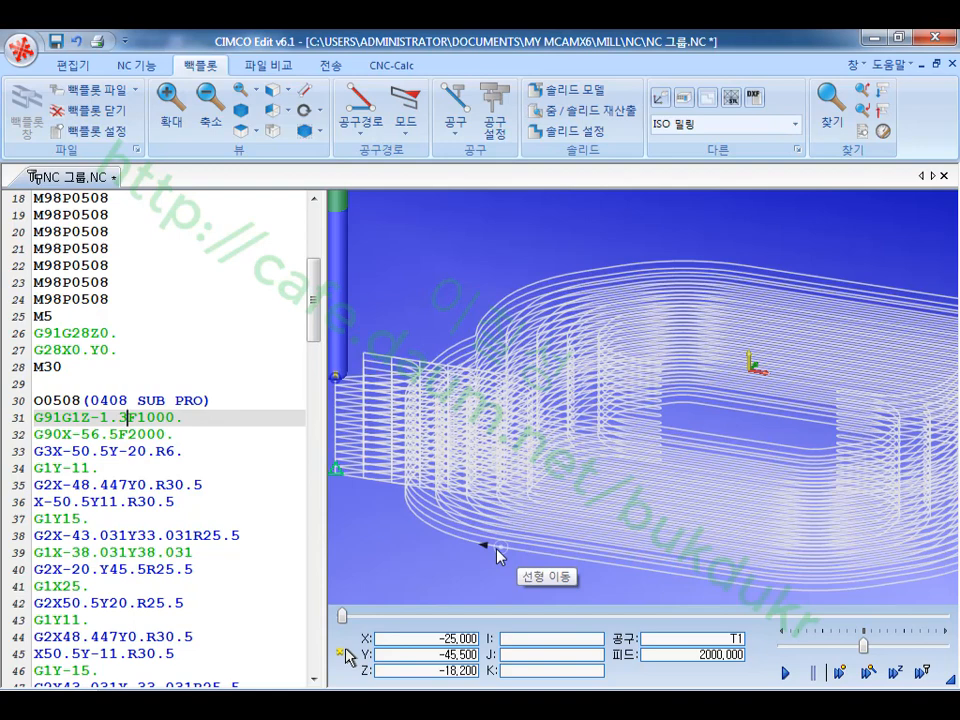
{"action": "key", "text": "BackSpace"}
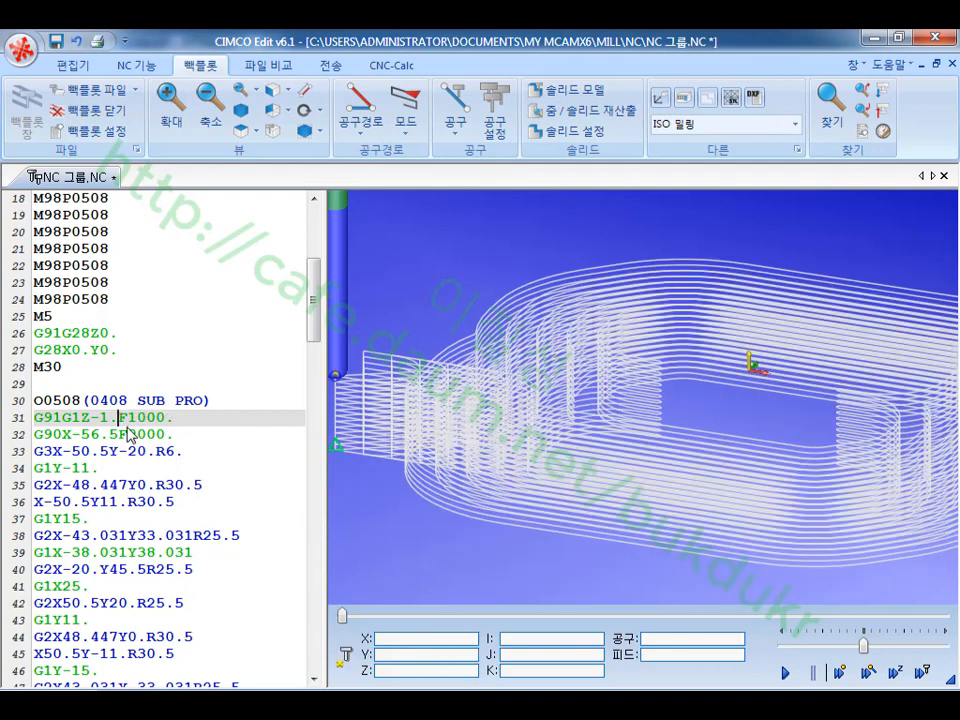
{"action": "type", "text": "4"}
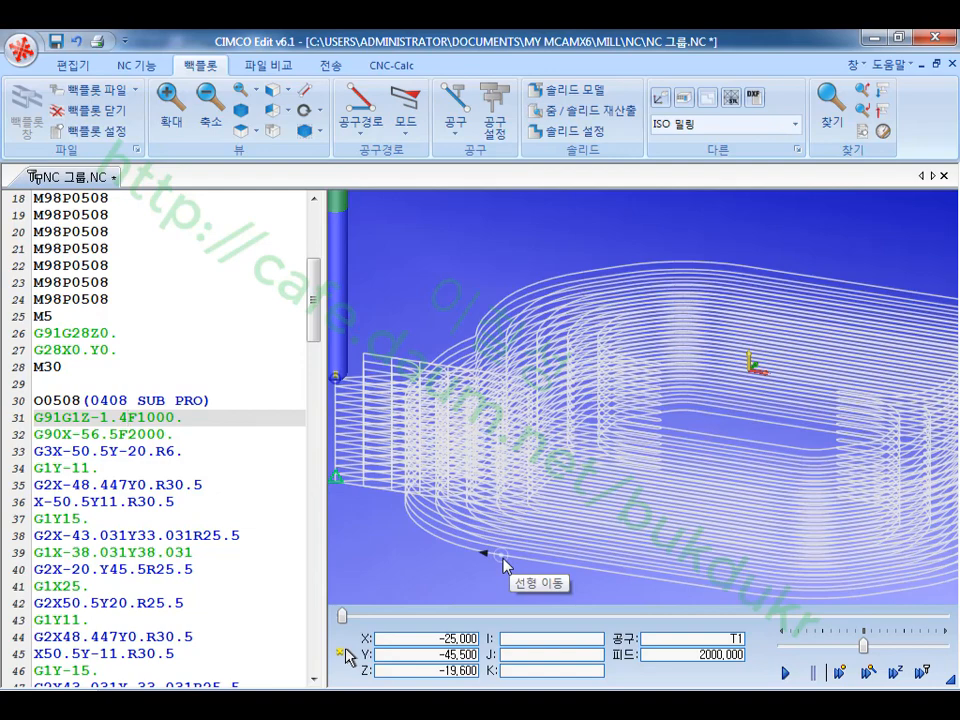
{"action": "scroll", "coordinate": [630, 369], "scroll_direction": "down", "scroll_amount": 3}
{"action": "left_click_drag", "start_coordinate": [583, 396], "coordinate": [687, 508]}
- Remove the thirteen duplicate M98P0508 lines 12–24, leaving only line 11's call
{"action": "scroll", "coordinate": [643, 281], "scroll_direction": "up", "scroll_amount": 1}
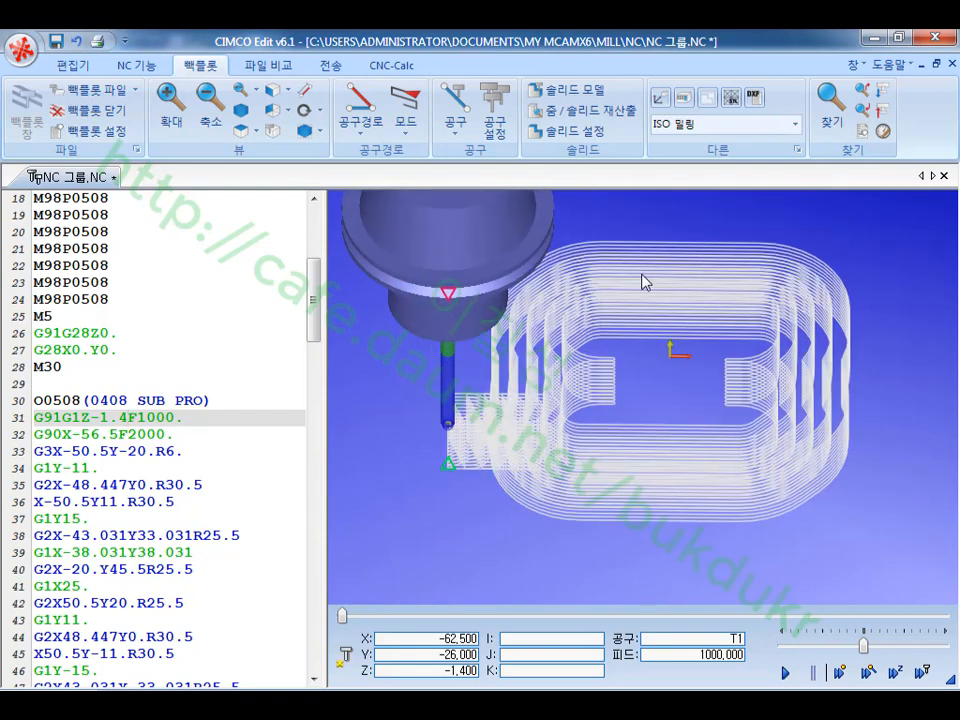
{"action": "left_click_drag", "start_coordinate": [318, 323], "coordinate": [315, 270]}
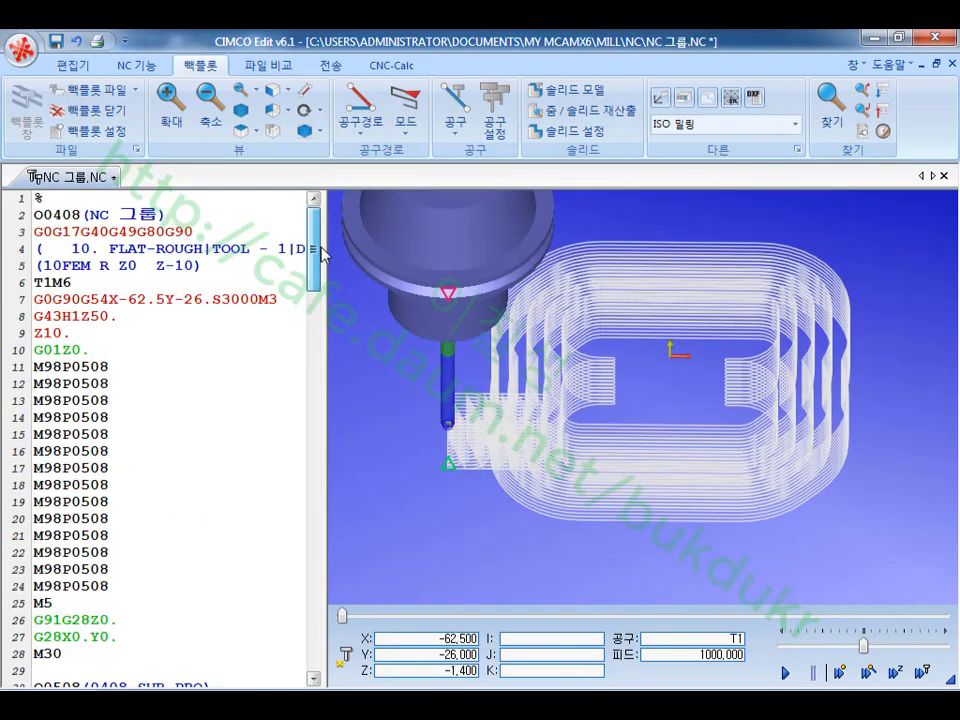
{"action": "left_click", "coordinate": [112, 587]}
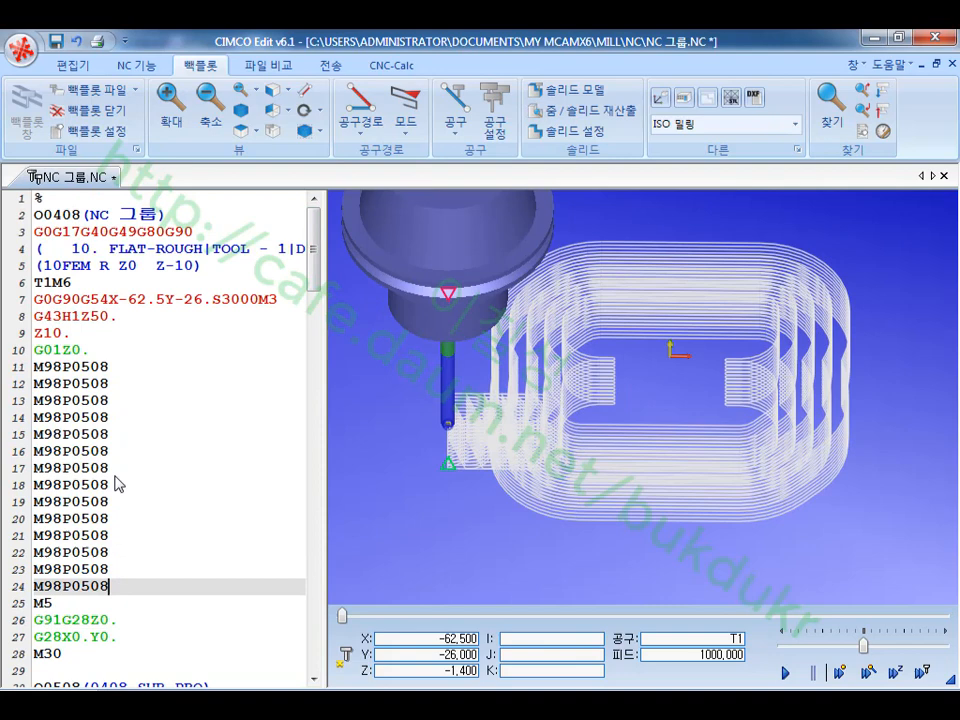
{"action": "left_click", "coordinate": [112, 368]}
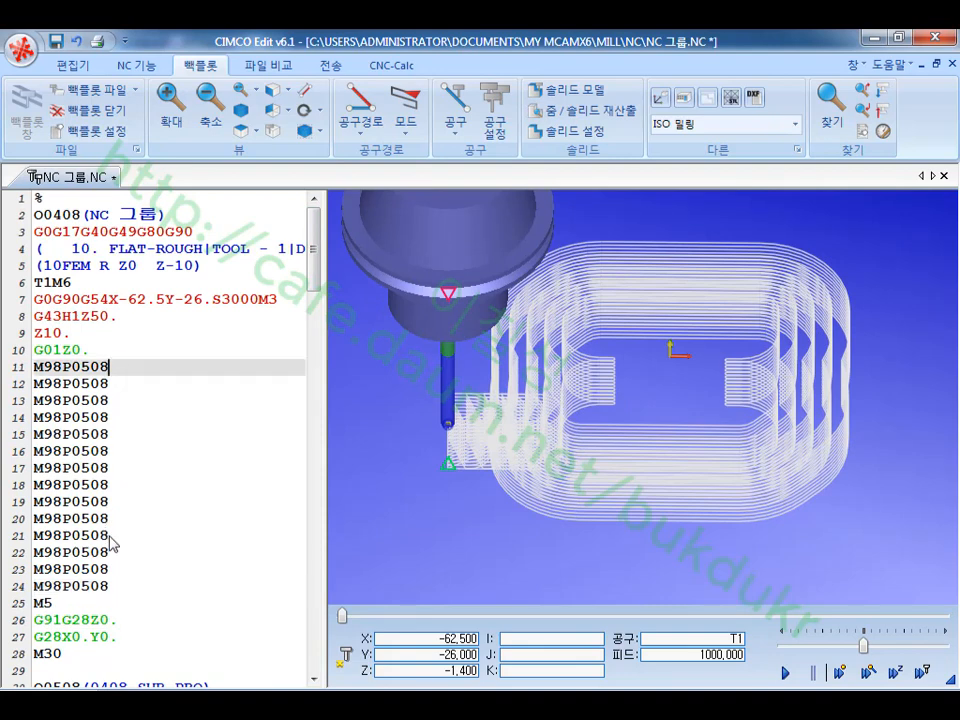
{"action": "left_click", "coordinate": [129, 590]}
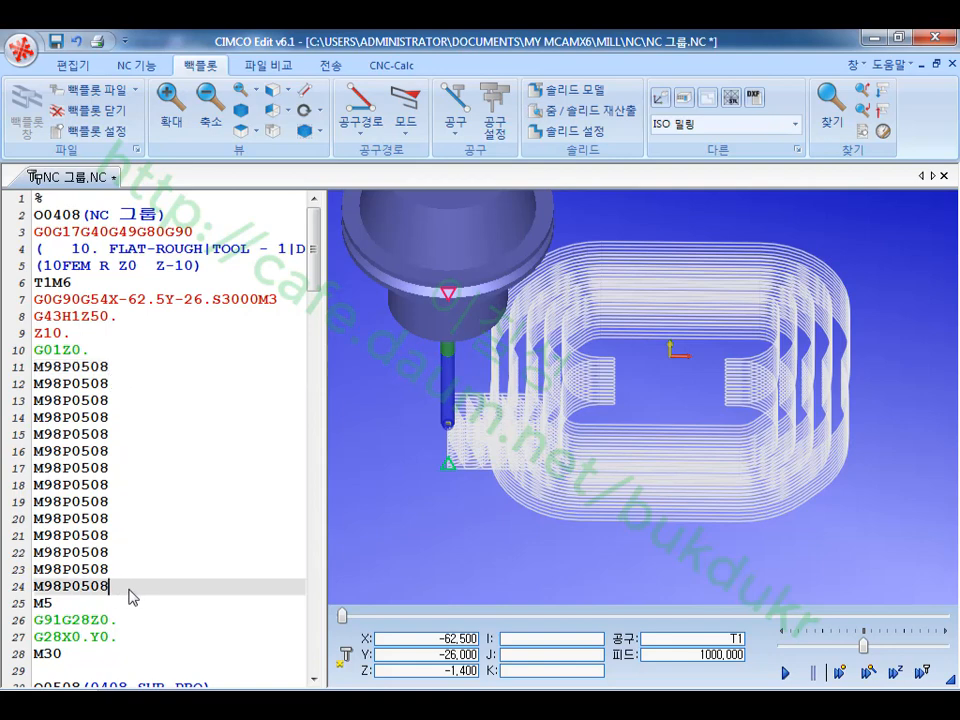
{"action": "key", "text": "Up"}
{"action": "key", "text": "Up"}
{"action": "key", "text": "Up"}
{"action": "key", "text": "Up"}
{"action": "key", "text": "Up"}
{"action": "key", "text": "Up"}
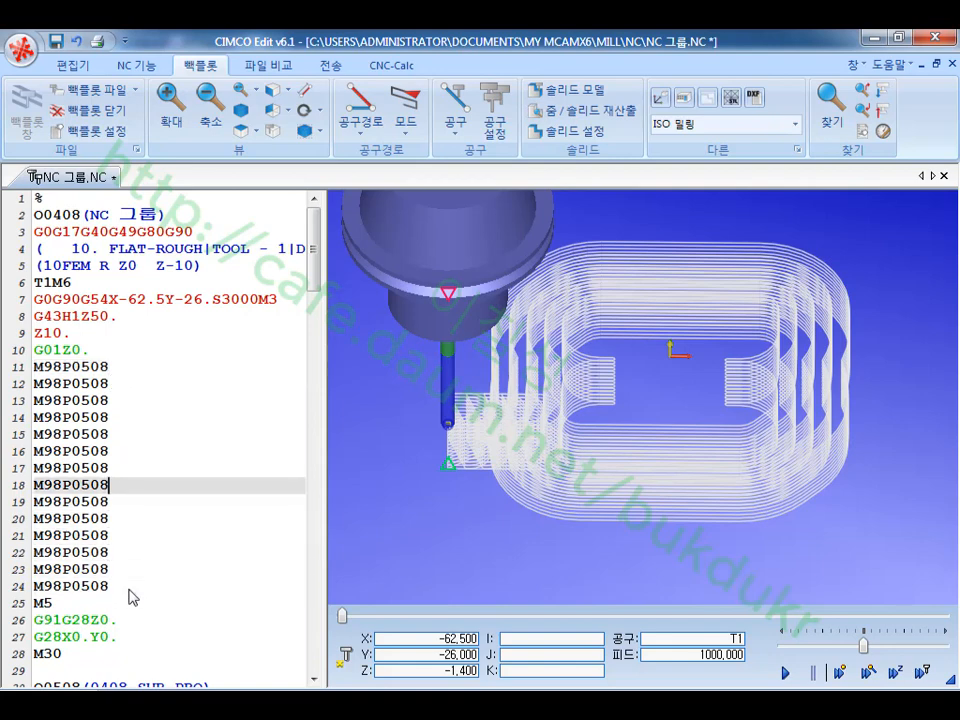
{"action": "key", "text": "Up"}
{"action": "key", "text": "Up"}
{"action": "key", "text": "Up"}
{"action": "key", "text": "Up"}
{"action": "key", "text": "Up"}
{"action": "key", "text": "Up"}
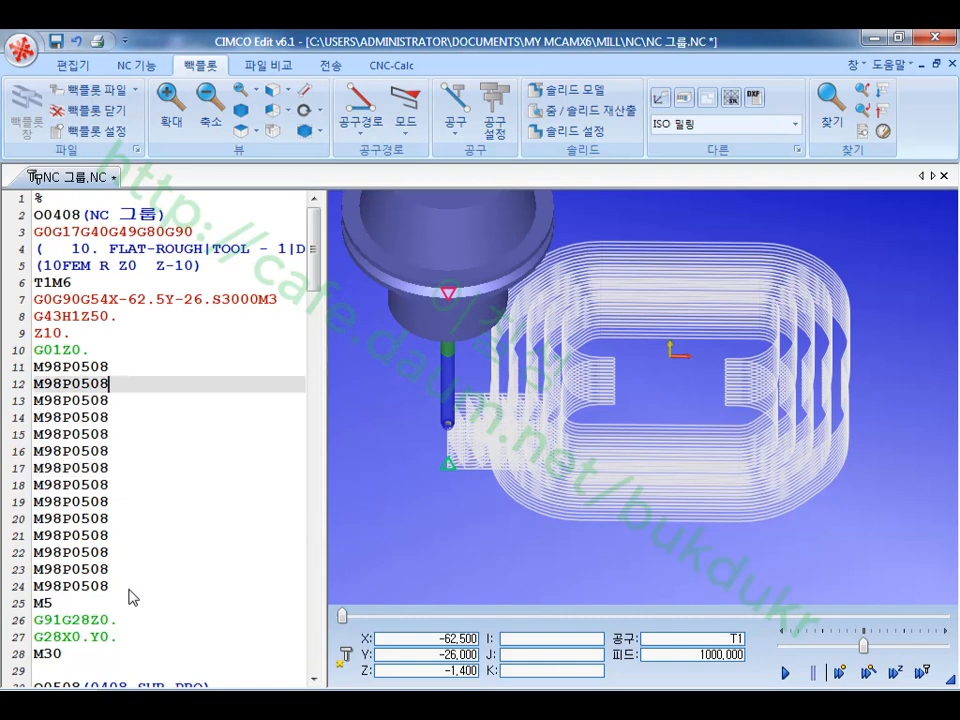
{"action": "key", "text": "Up"}
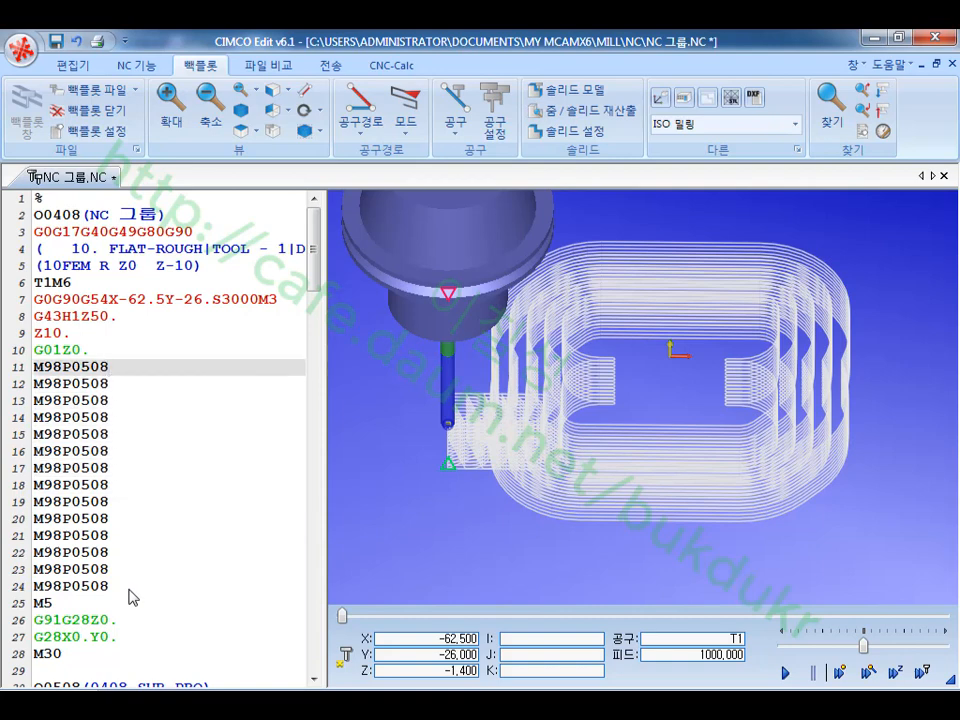
{"action": "left_click_drag", "start_coordinate": [110, 590], "coordinate": [14, 392]}
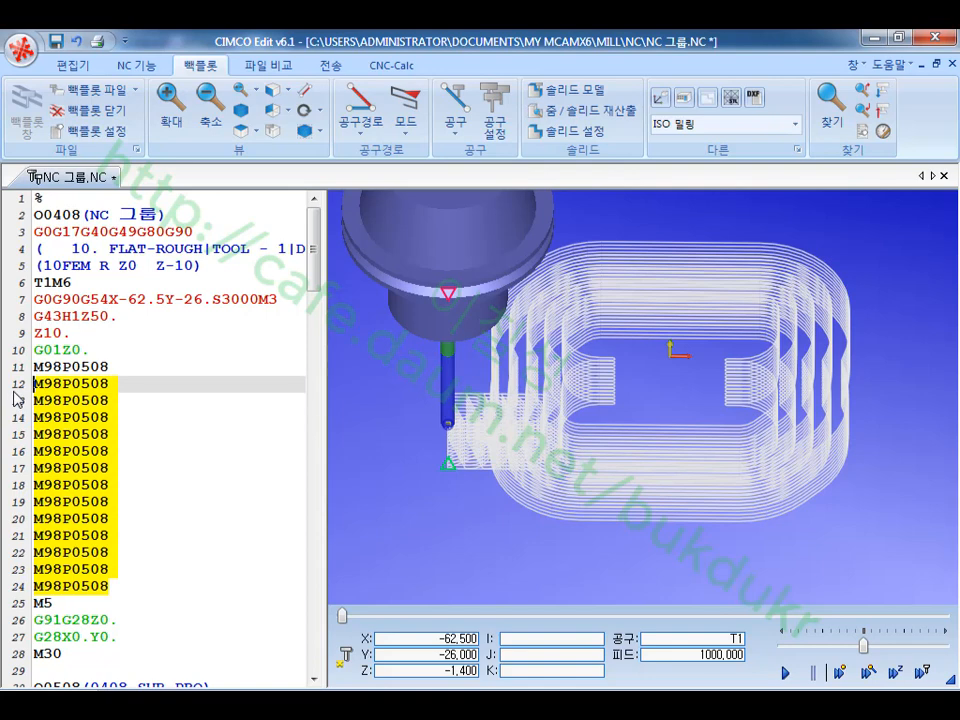
{"action": "key", "text": "Delete"}
- Append 14 to line 11's call so it reads M98P050814, and check the backplot
{"action": "left_click", "coordinate": [150, 366]}
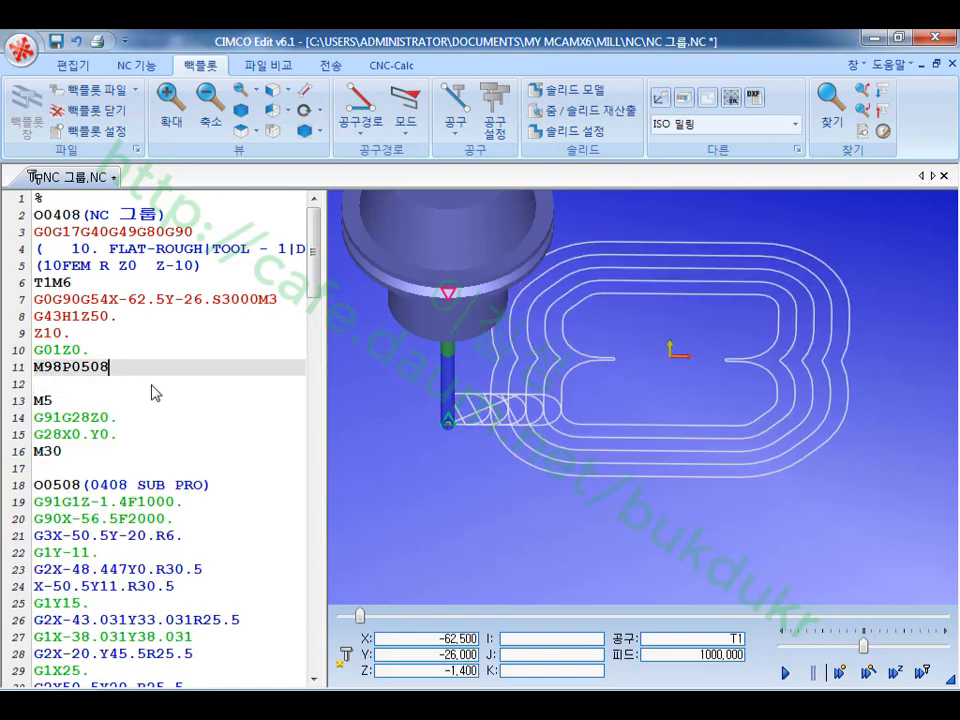
{"action": "type", "text": "14"}
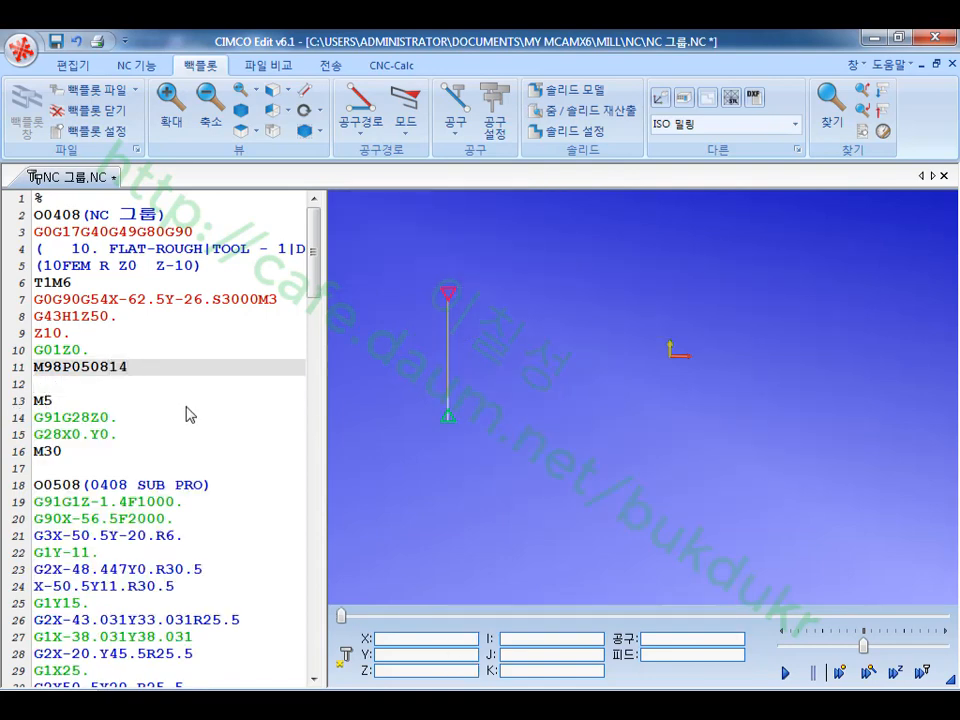
{"action": "left_click_drag", "start_coordinate": [625, 495], "coordinate": [586, 446]}
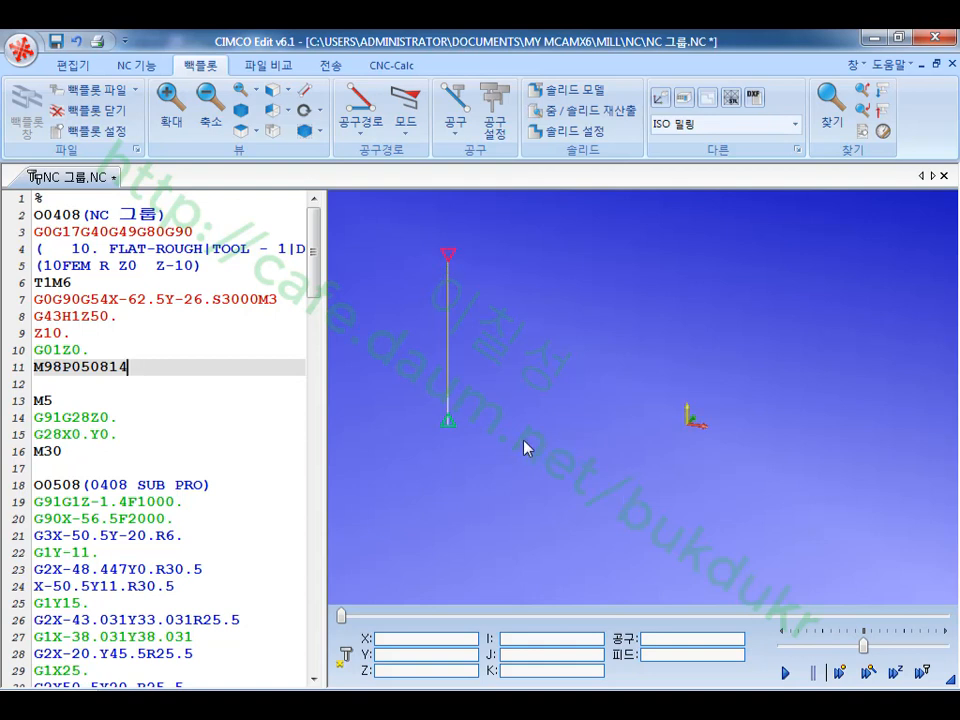
{"action": "left_click_drag", "start_coordinate": [109, 369], "coordinate": [136, 369]}
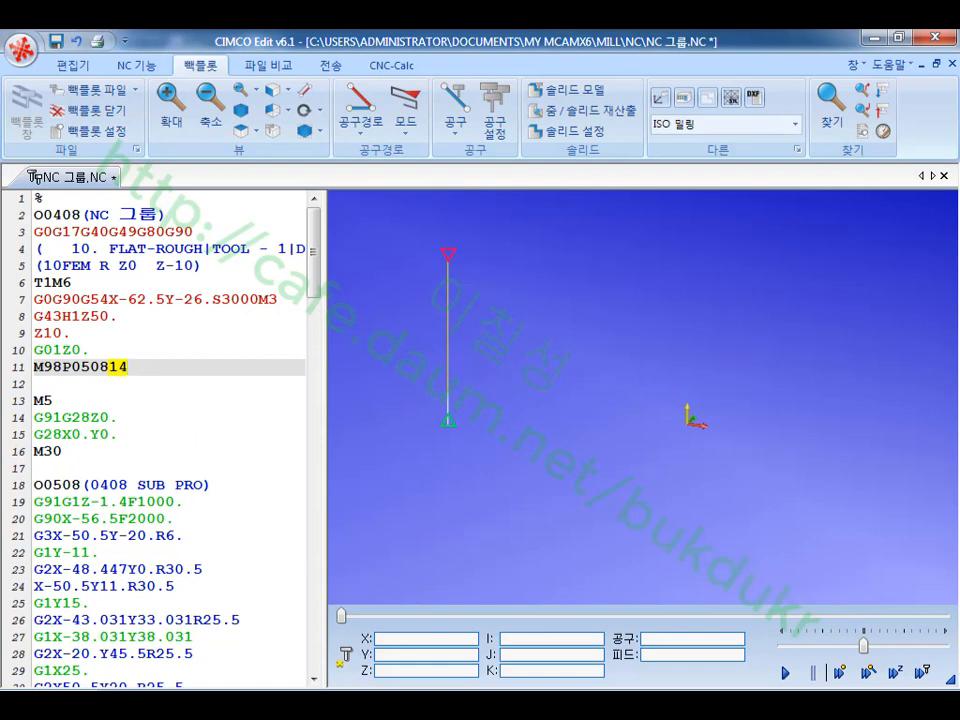
- Find the Fanuc 0 series M98 call format in the PDF manual and capture its diagram
{"action": "key", "text": "alt+Tab"}
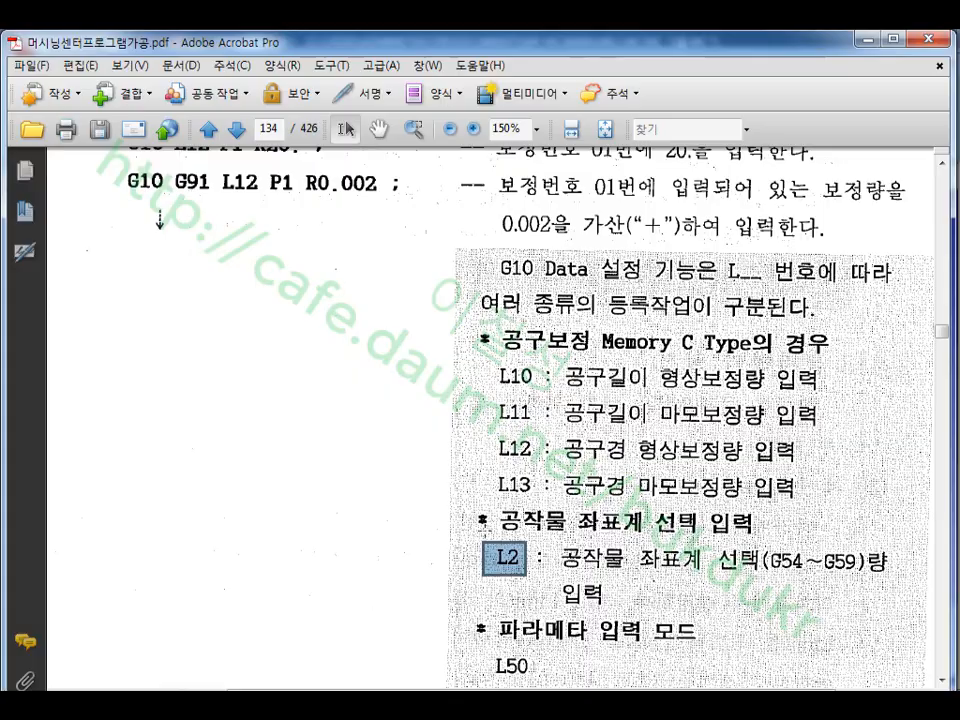
{"action": "scroll", "coordinate": [789, 498], "scroll_direction": "down", "scroll_amount": 15}
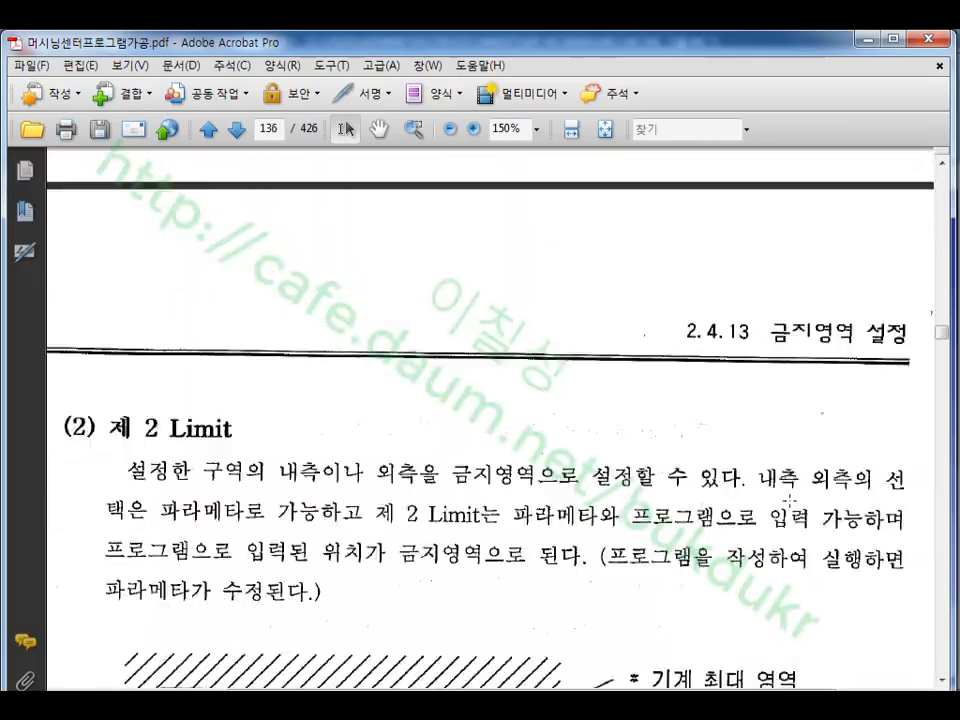
{"action": "scroll", "coordinate": [795, 502], "scroll_direction": "down", "scroll_amount": 15}
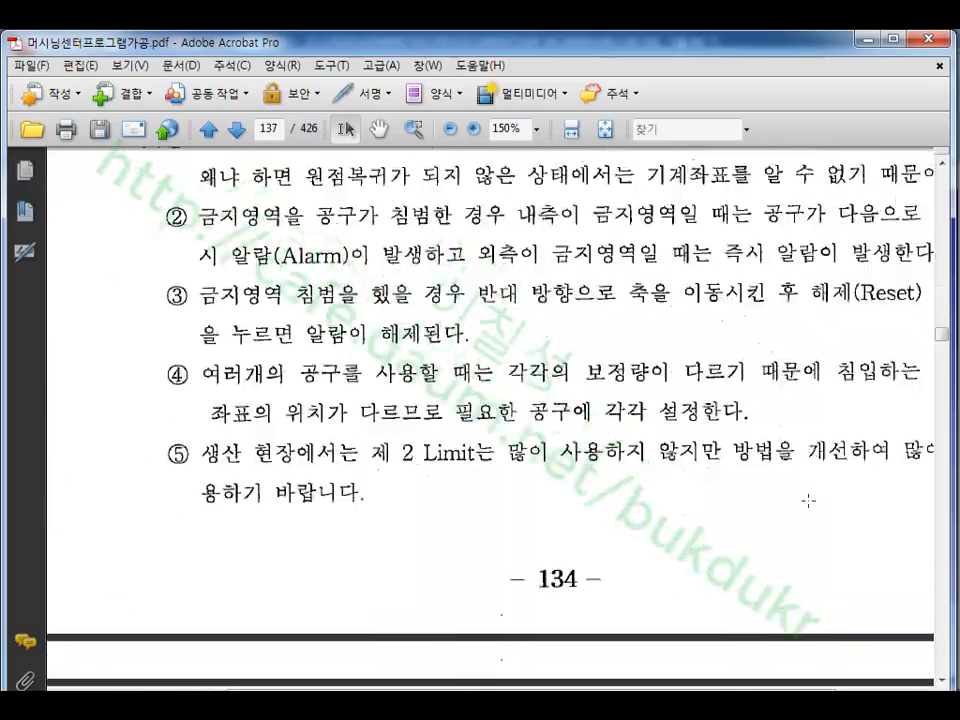
{"action": "scroll", "coordinate": [808, 500], "scroll_direction": "down", "scroll_amount": 10}
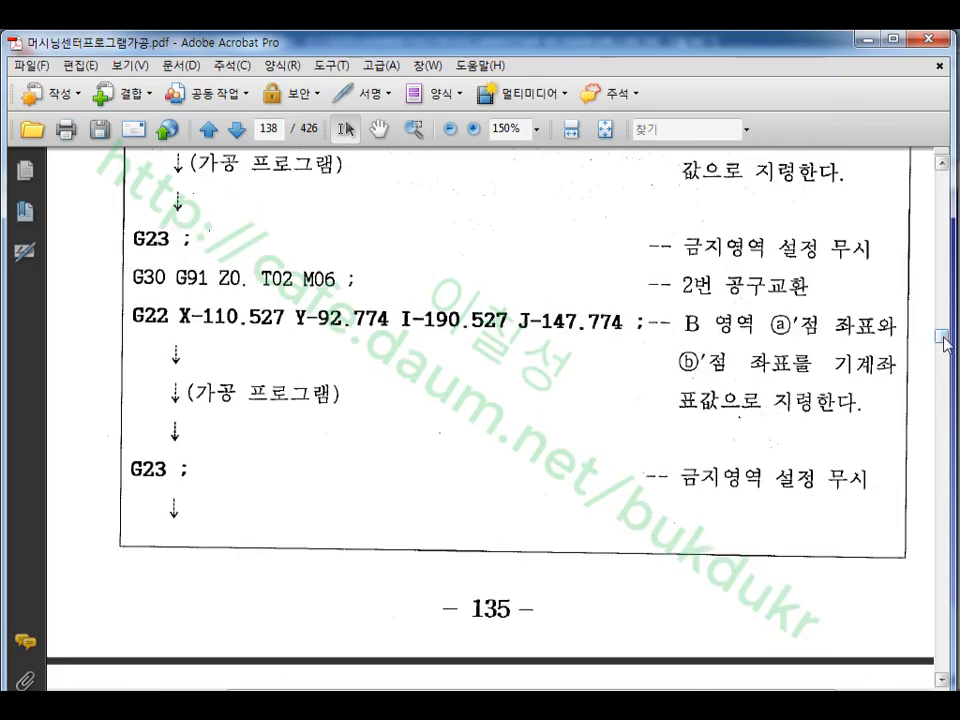
{"action": "left_click_drag", "start_coordinate": [944, 340], "coordinate": [944, 341]}
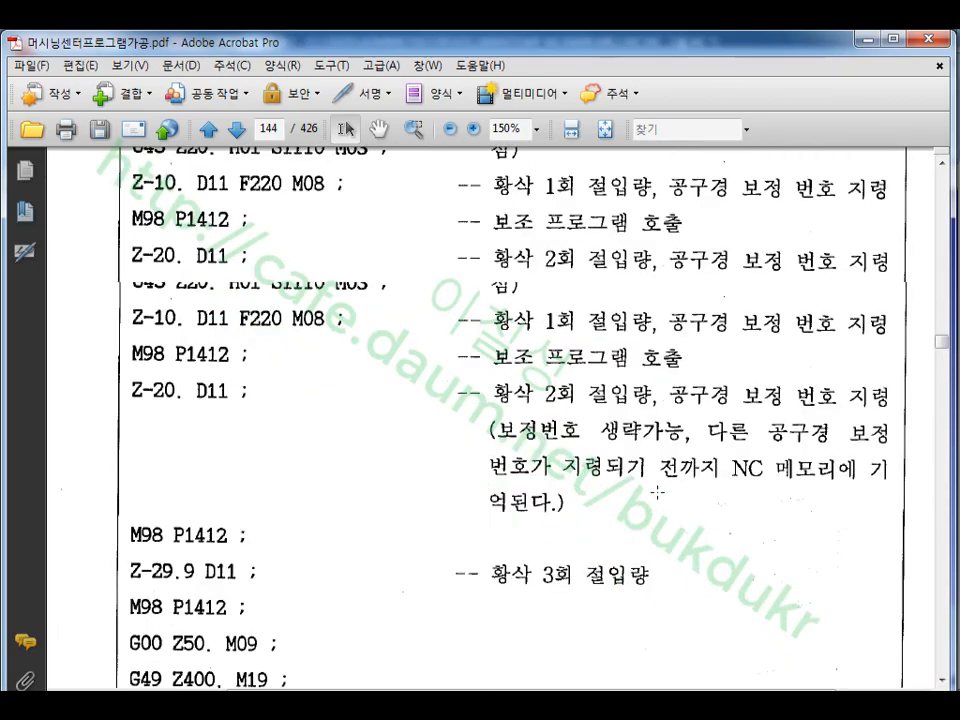
{"action": "scroll", "coordinate": [657, 492], "scroll_direction": "up", "scroll_amount": 20}
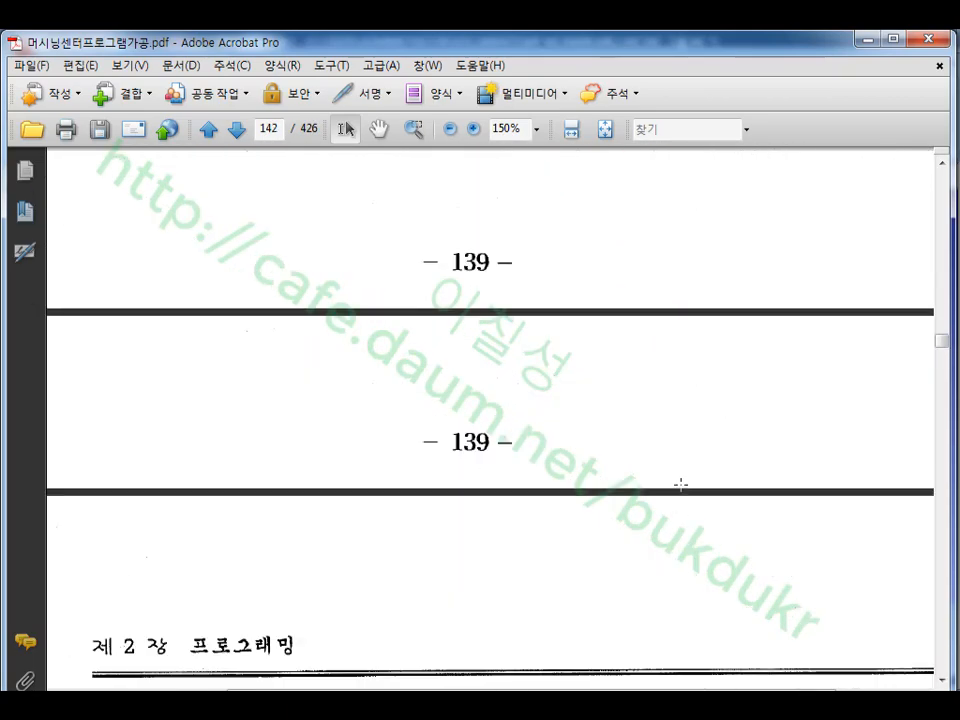
{"action": "scroll", "coordinate": [680, 485], "scroll_direction": "up", "scroll_amount": 5}
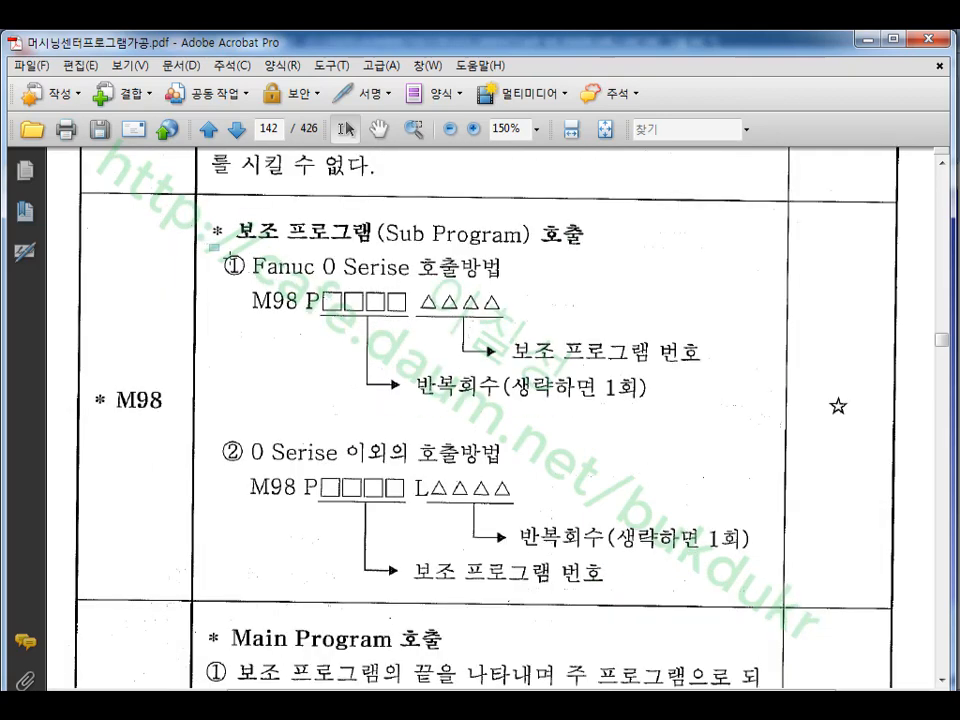
{"action": "left_click_drag", "start_coordinate": [209, 243], "coordinate": [719, 423]}
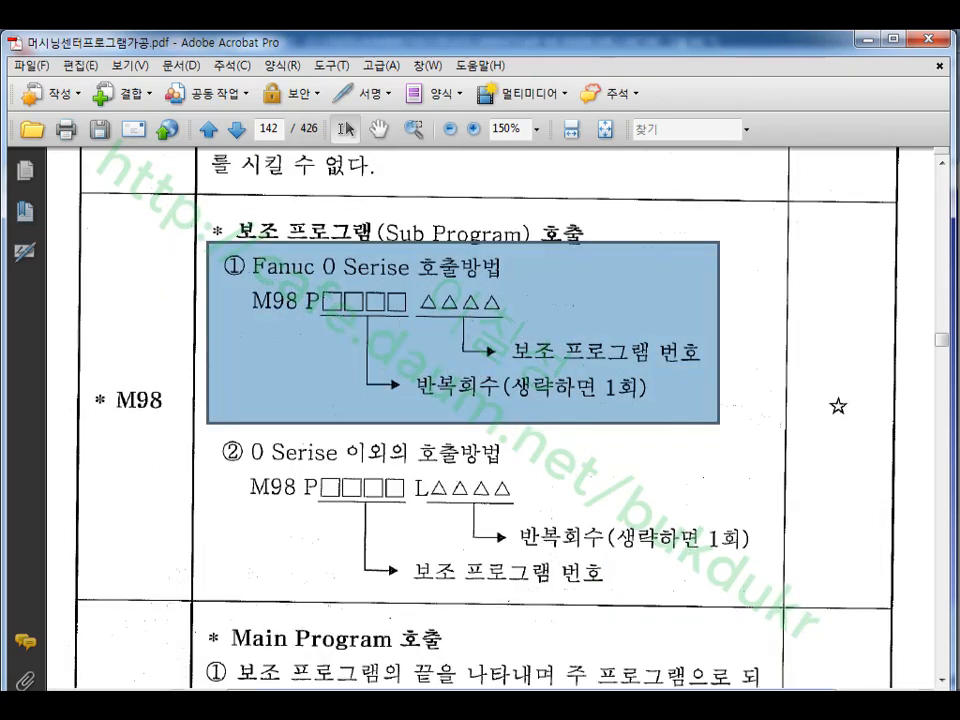
{"action": "key", "text": "alt+Tab"}
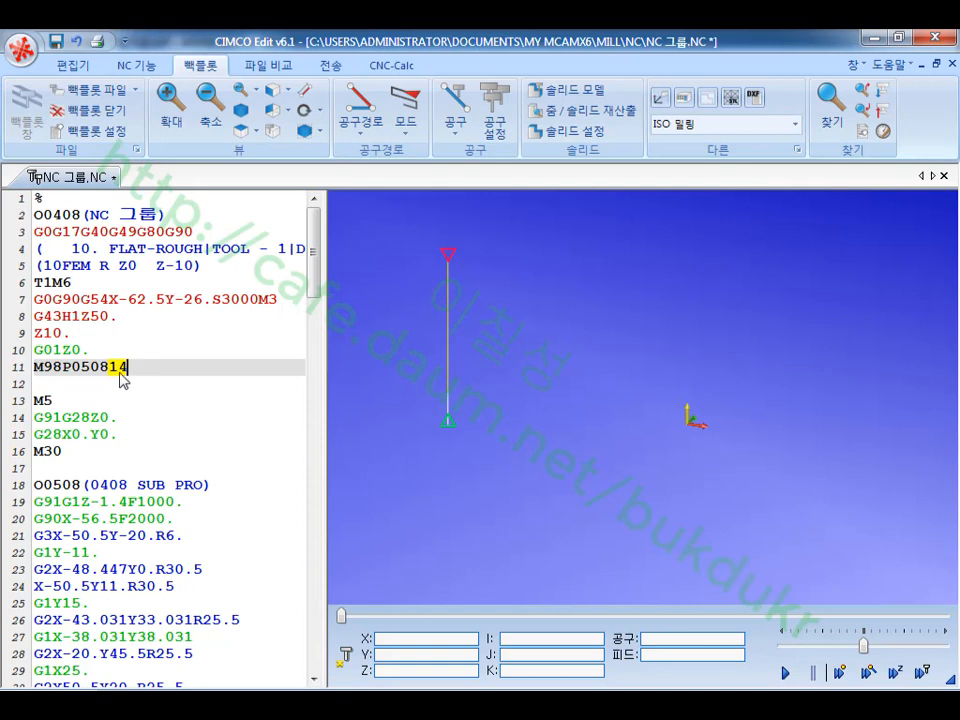
- Move the 14 right after M98P on line 11 so it reads M98P140508
{"action": "left_click", "coordinate": [73, 369]}
{"action": "left_click_drag", "start_coordinate": [75, 371], "coordinate": [75, 371]}
{"action": "scroll", "coordinate": [535, 452], "scroll_direction": "down", "scroll_amount": 5}
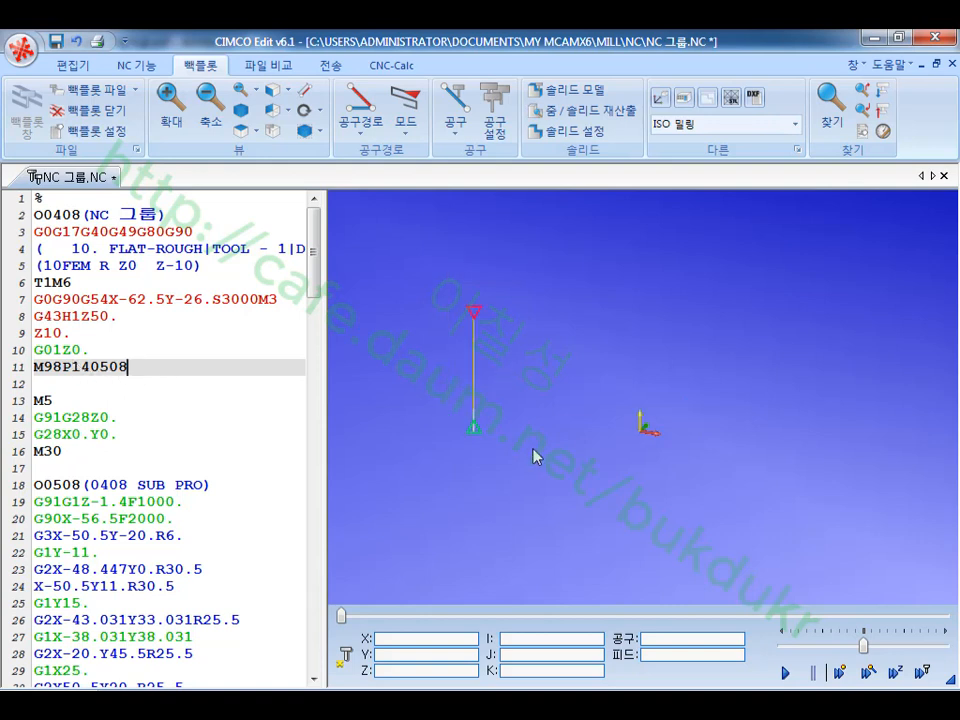
- Backplot the program as Fanuc milling and tilt the view to show the stacked layers
{"action": "left_click", "coordinate": [797, 126]}
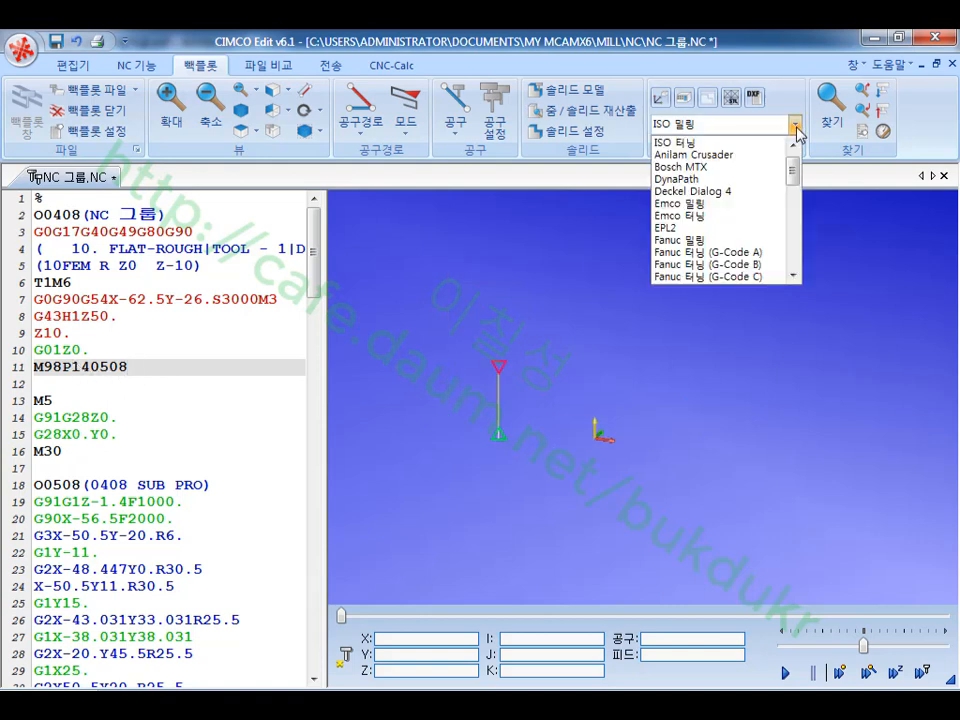
{"action": "left_click", "coordinate": [699, 243]}
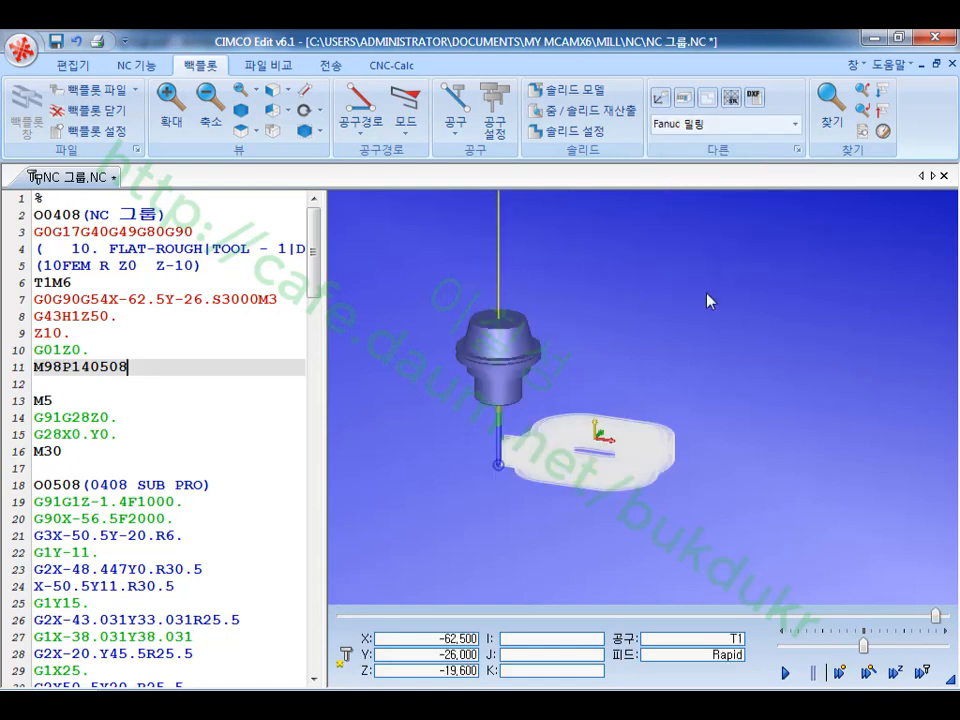
{"action": "scroll", "coordinate": [590, 485], "scroll_direction": "up", "scroll_amount": 6}
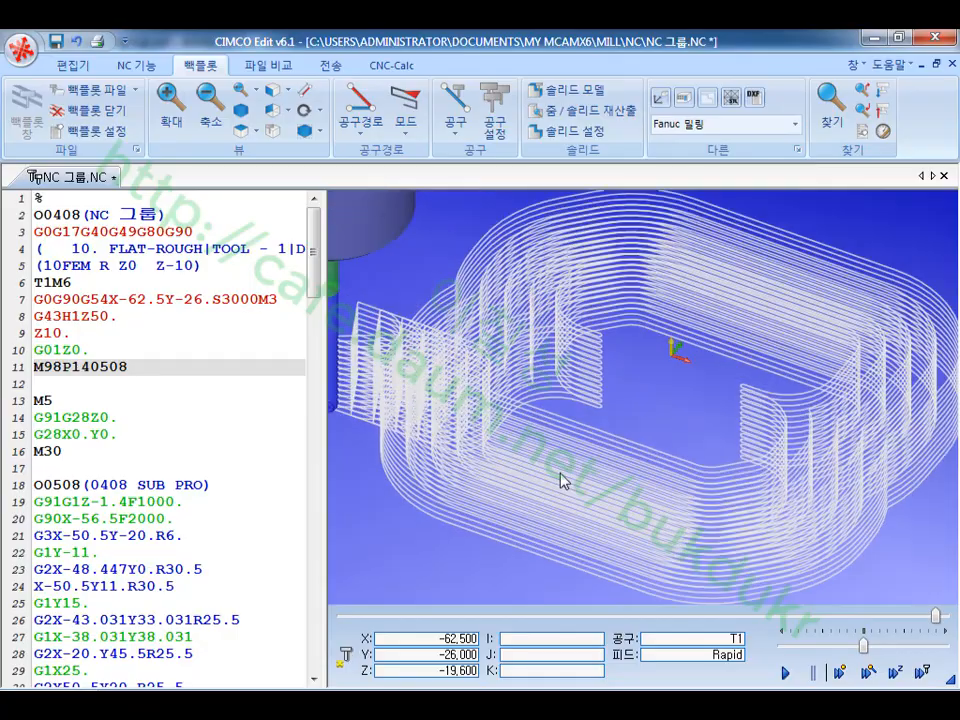
{"action": "mouse_move", "coordinate": [617, 414]}
{"action": "left_mouse_down"}
{"action": "mouse_move", "coordinate": [632, 392]}
{"action": "mouse_move", "coordinate": [669, 386]}
{"action": "mouse_move", "coordinate": [795, 413]}
{"action": "mouse_move", "coordinate": [789, 399]}
{"action": "mouse_move", "coordinate": [690, 371]}
{"action": "mouse_move", "coordinate": [626, 394]}
{"action": "mouse_move", "coordinate": [612, 425]}
{"action": "left_mouse_up"}
- Begin deleting the repeat count 14 at the end of line 11
{"action": "left_click", "coordinate": [96, 367]}
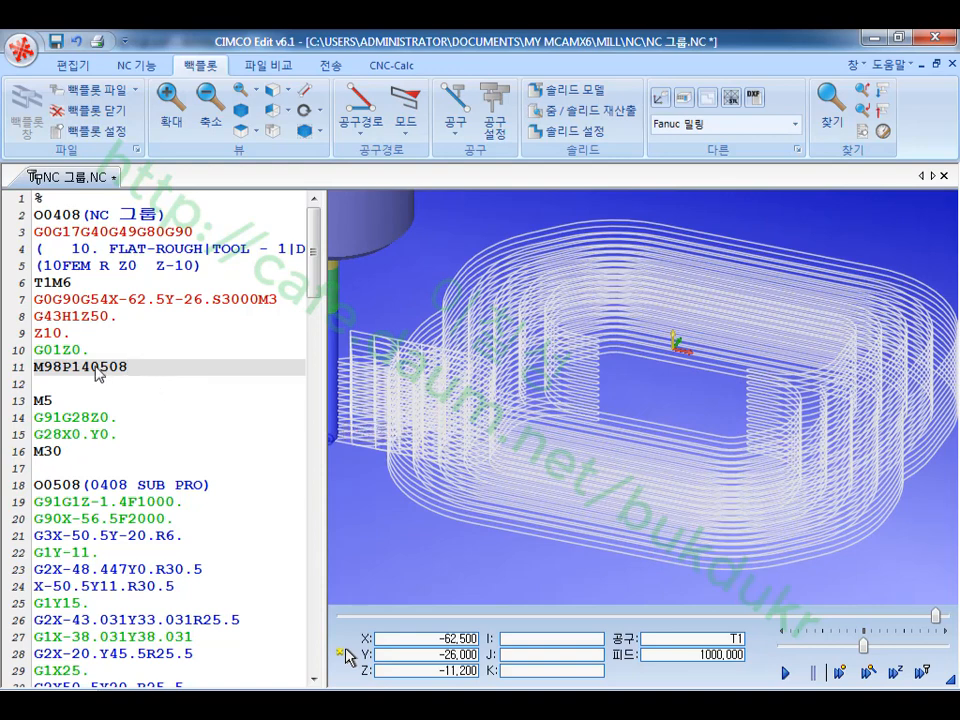
{"action": "key", "text": "End"}
{"action": "key", "text": "BackSpace"}
{"action": "key", "text": "BackSpace"}
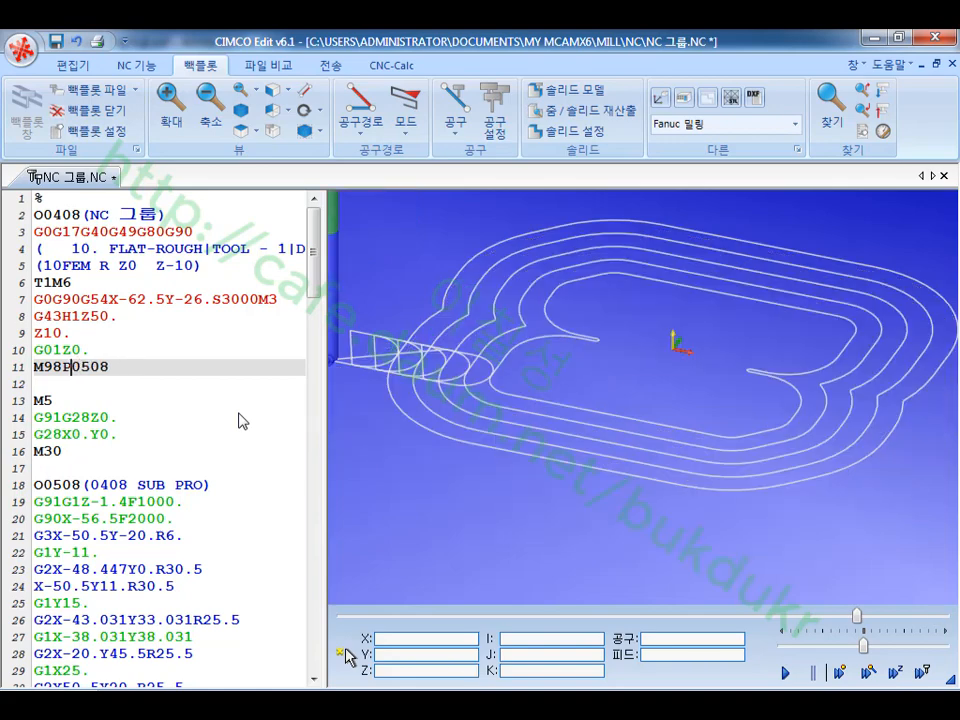
- Try a repeat count of 20 on line 11, then restore it to 14
{"action": "type", "text": "20"}
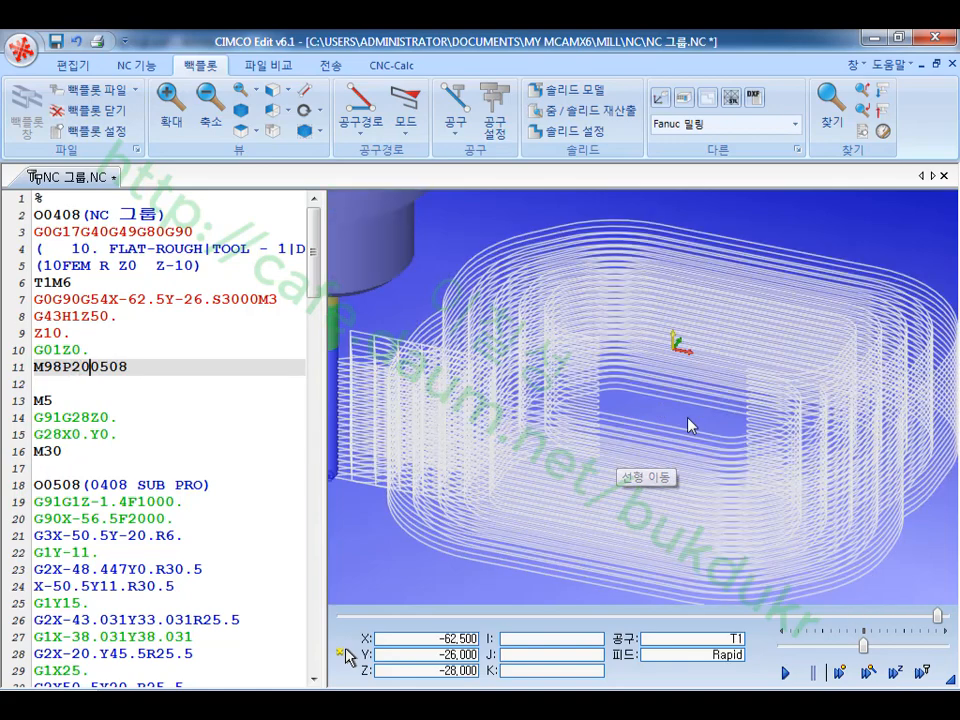
{"action": "scroll", "coordinate": [687, 421], "scroll_direction": "down", "scroll_amount": 3}
{"action": "left_click_drag", "start_coordinate": [686, 432], "coordinate": [645, 448]}
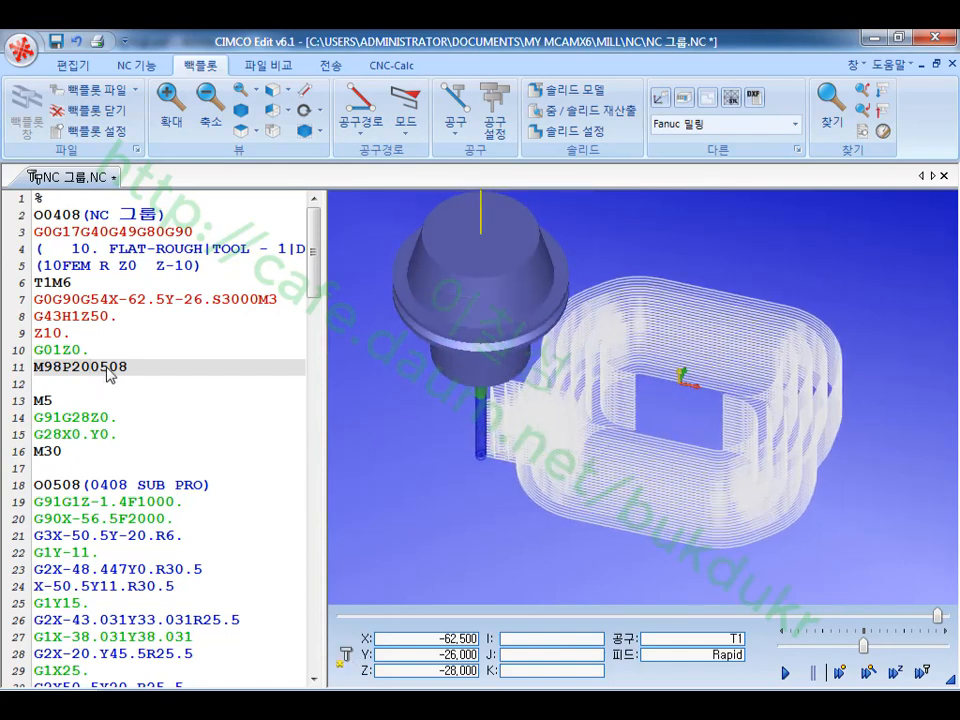
{"action": "key", "text": "BackSpace"}
{"action": "key", "text": "BackSpace"}
{"action": "type", "text": "1"}
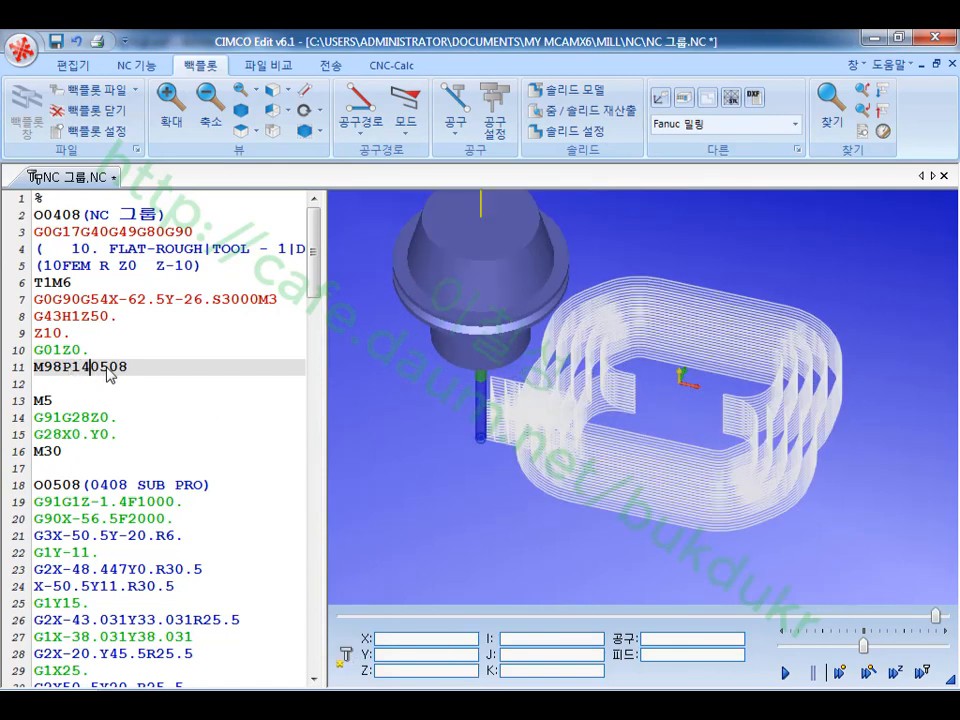
{"action": "type", "text": "4"}
{"action": "scroll", "coordinate": [628, 391], "scroll_direction": "up", "scroll_amount": 2}
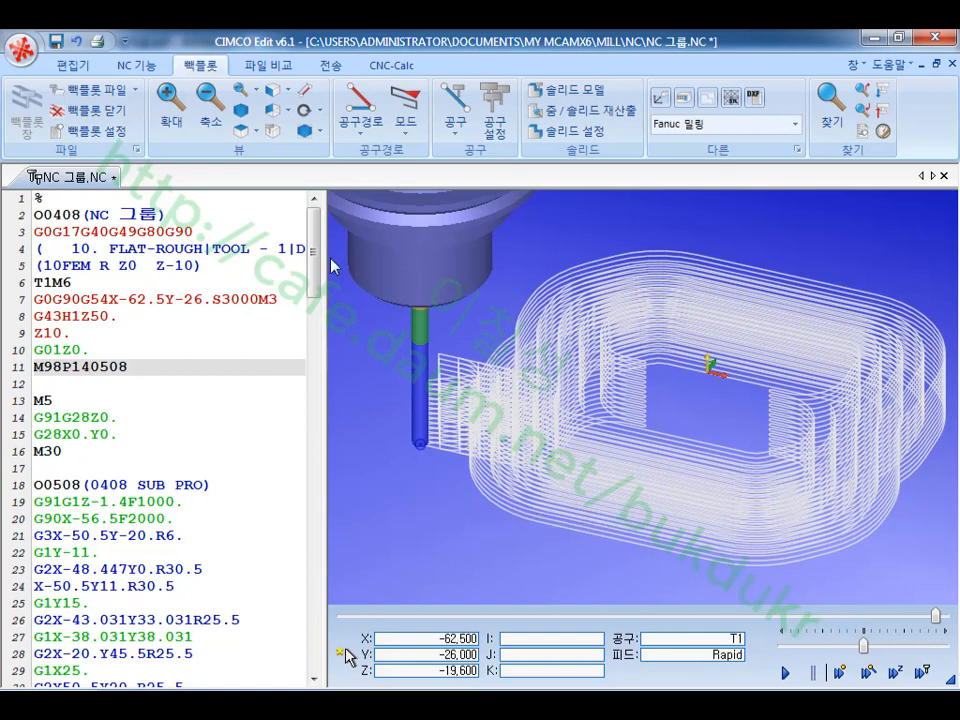
- Remove the blank line after M98P140508, then step the backplot between lines 14 and 11
{"action": "left_click", "coordinate": [160, 369]}
{"action": "key", "text": "Delete"}
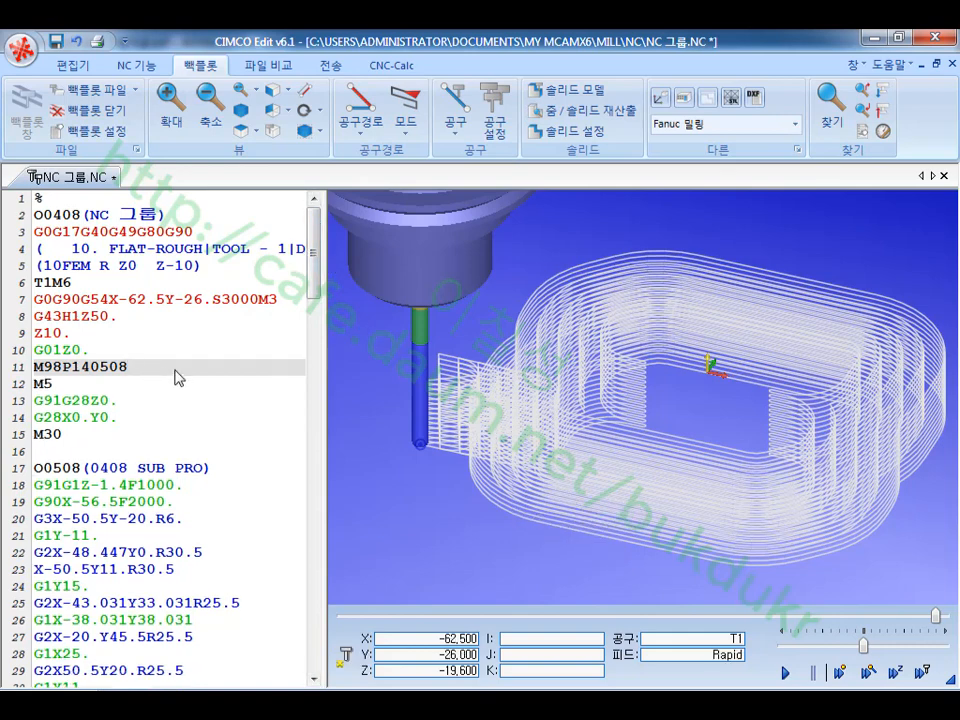
{"action": "left_click", "coordinate": [178, 428]}
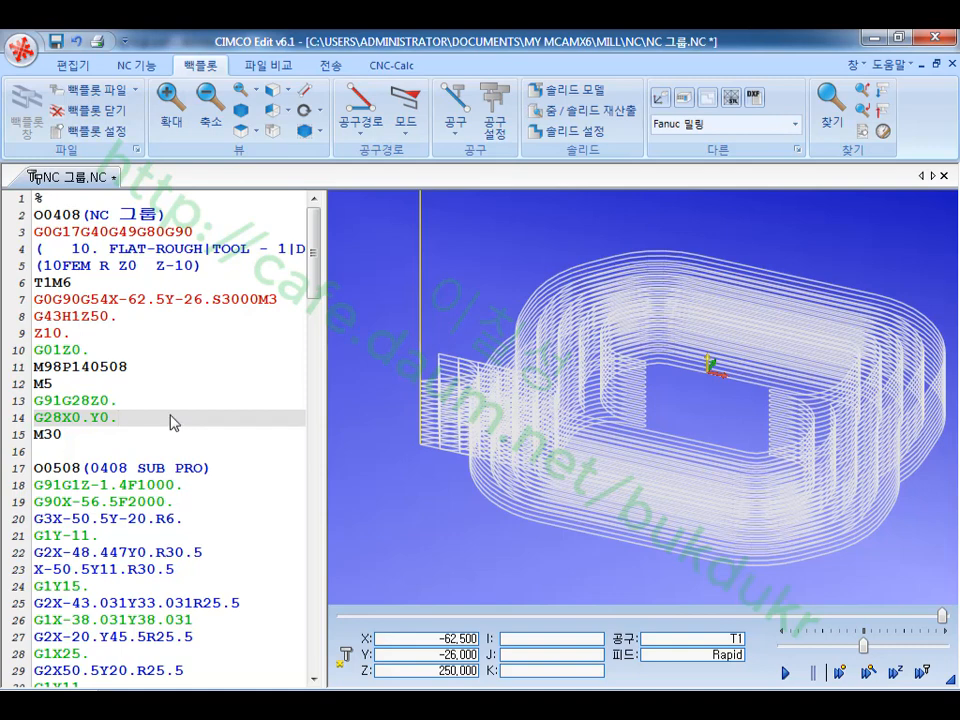
{"action": "left_click", "coordinate": [137, 368]}
{"action": "left_click_drag", "start_coordinate": [71, 367], "coordinate": [89, 367]}
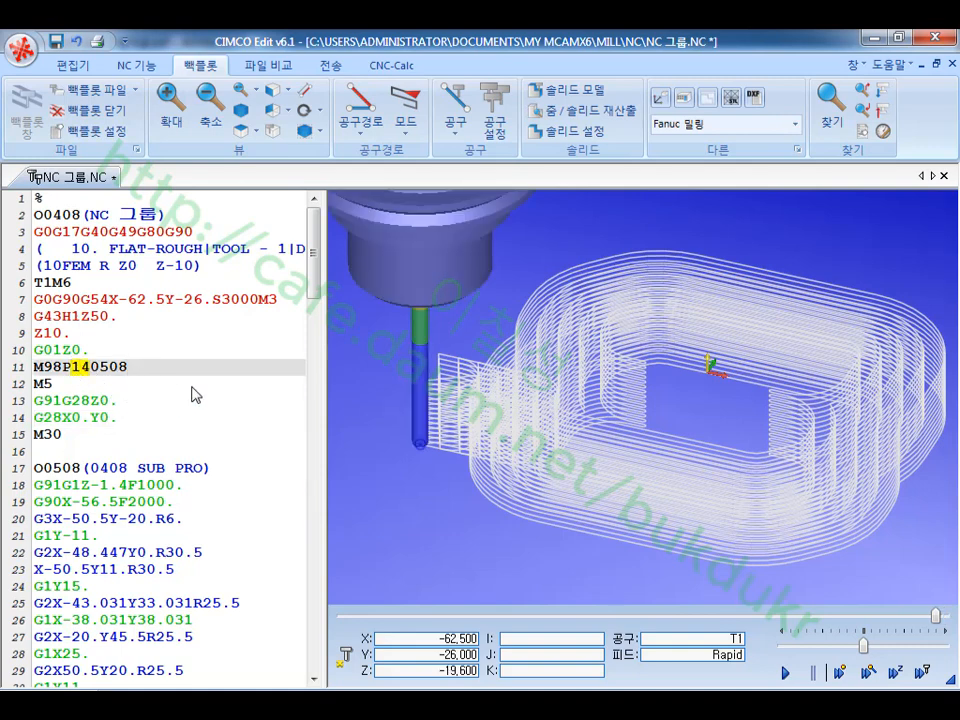
{"action": "left_click_drag", "start_coordinate": [127, 367], "coordinate": [96, 369]}
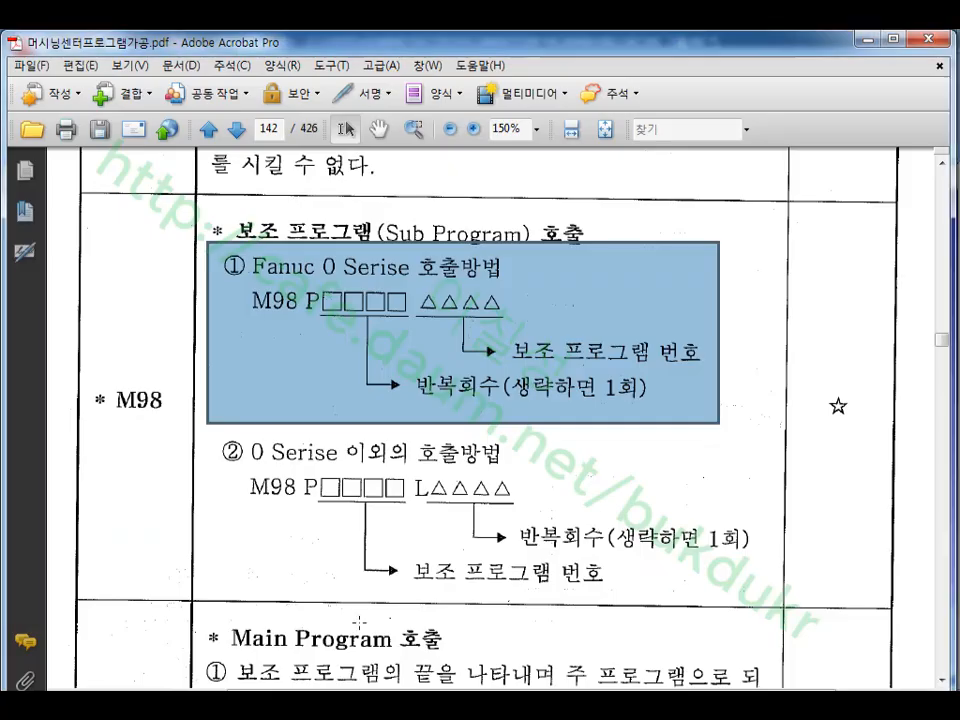
- Mark the L△△△△ repeat-count part of the second M98 format, then close Acrobat
{"action": "left_click_drag", "start_coordinate": [405, 475], "coordinate": [546, 516]}
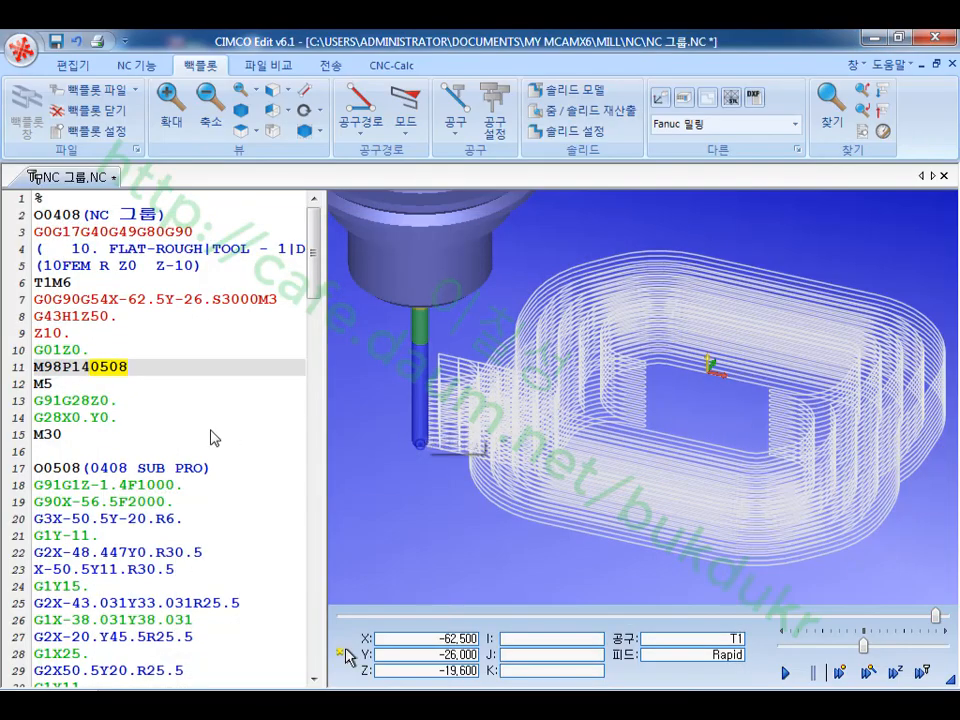
{"action": "left_click", "coordinate": [236, 443]}
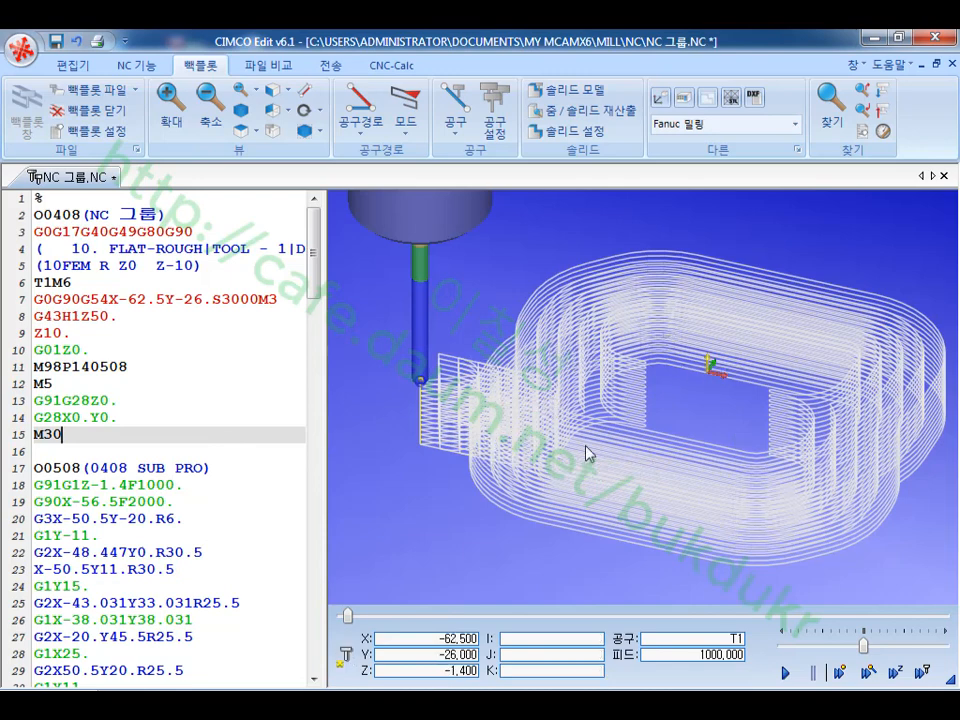
- Check the O0508 subprogram header and its moves against the 0508 in the call
{"action": "left_click", "coordinate": [216, 474]}
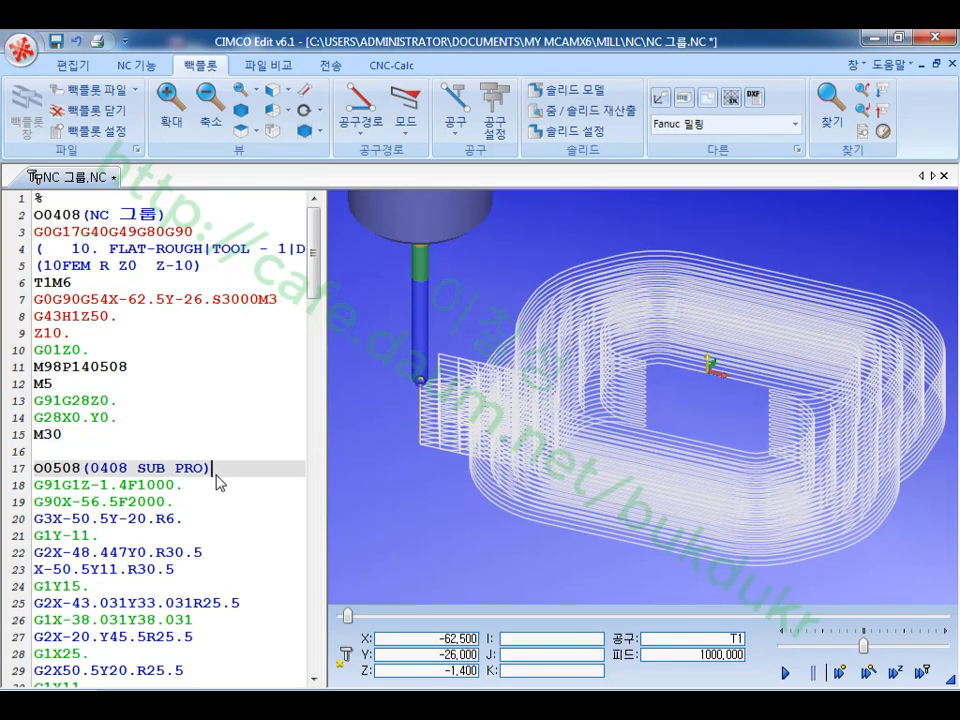
{"action": "scroll", "coordinate": [171, 551], "scroll_direction": "down", "scroll_amount": 12}
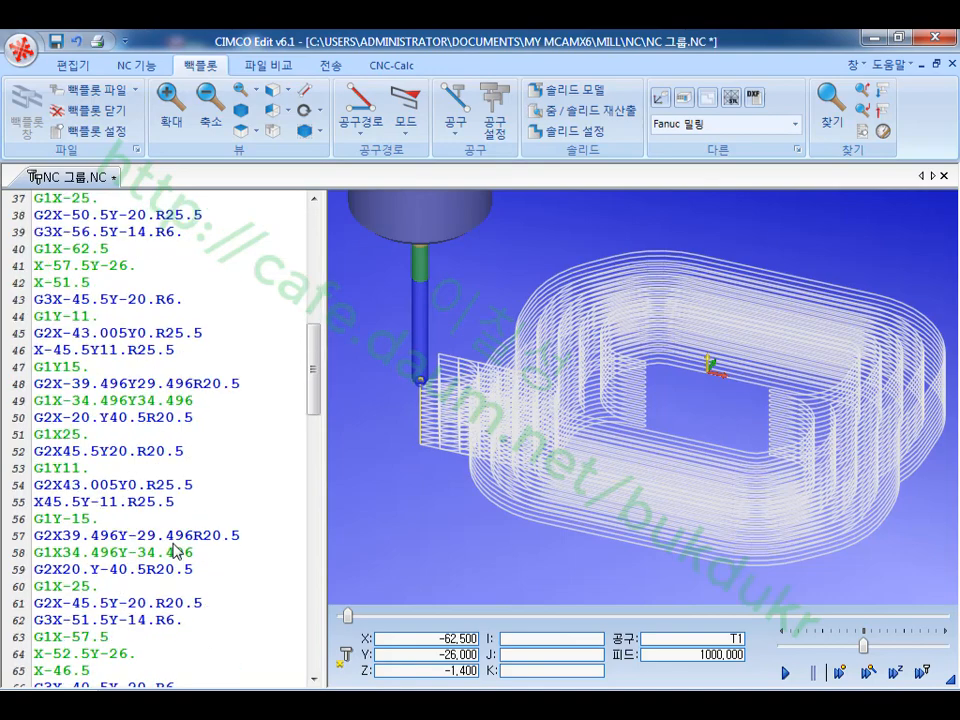
{"action": "scroll", "coordinate": [221, 573], "scroll_direction": "down", "scroll_amount": 20}
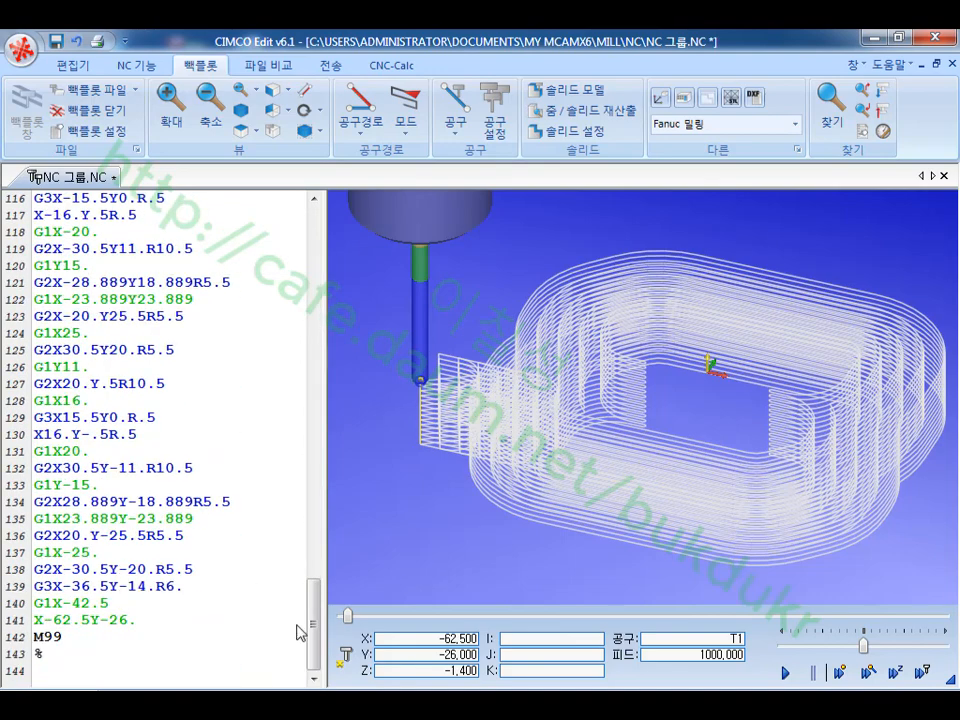
{"action": "left_click_drag", "start_coordinate": [315, 621], "coordinate": [307, 253]}
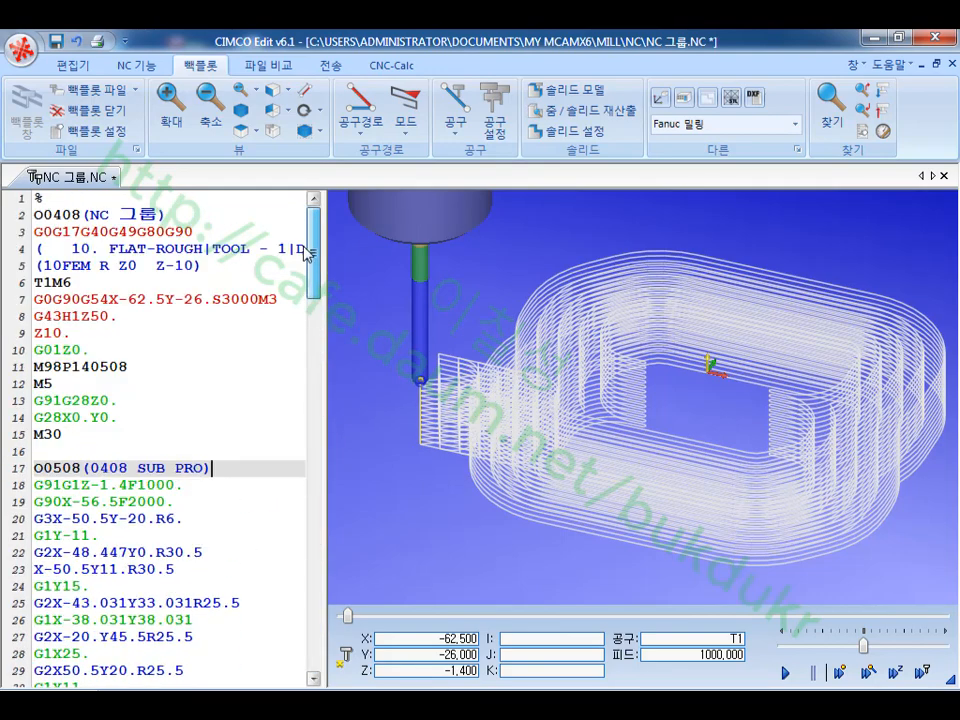
{"action": "left_click", "coordinate": [64, 434]}
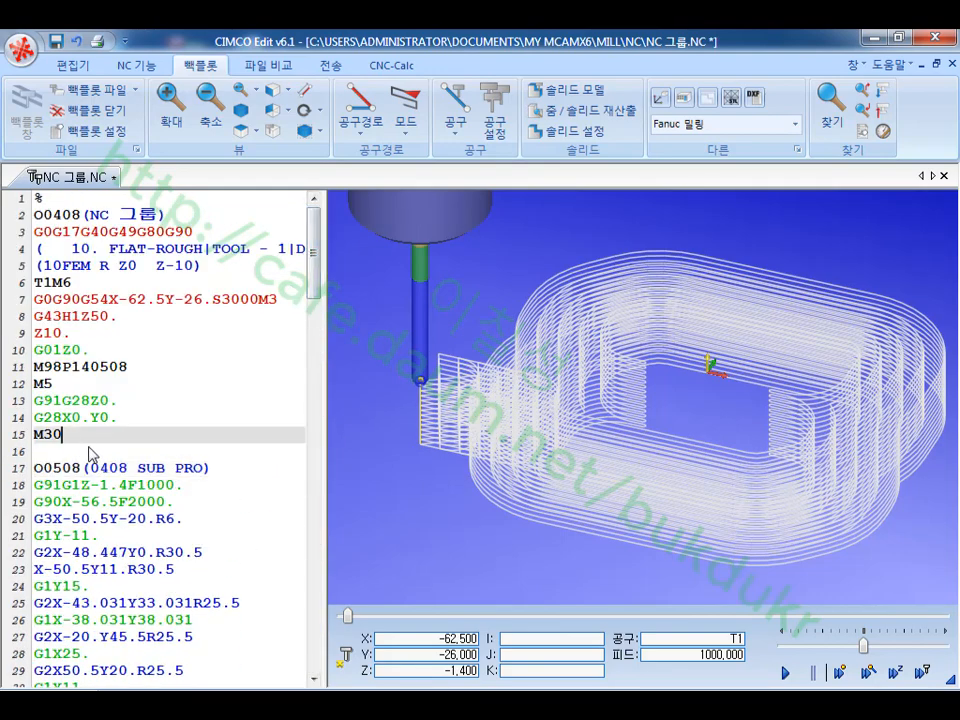
{"action": "left_click", "coordinate": [182, 485]}
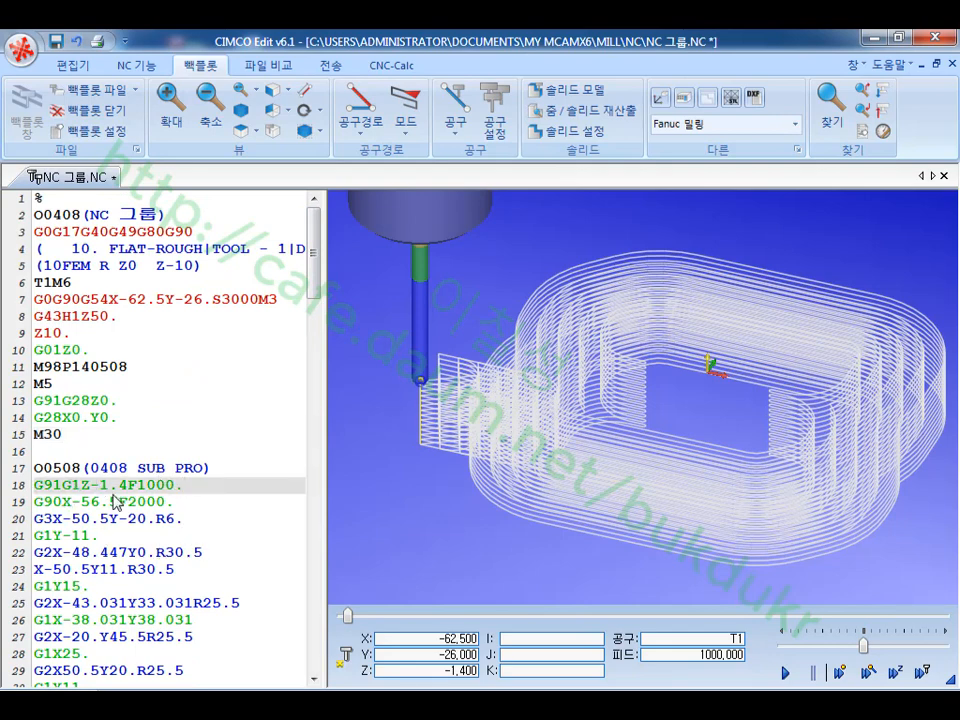
{"action": "left_click_drag", "start_coordinate": [80, 467], "coordinate": [42, 468]}
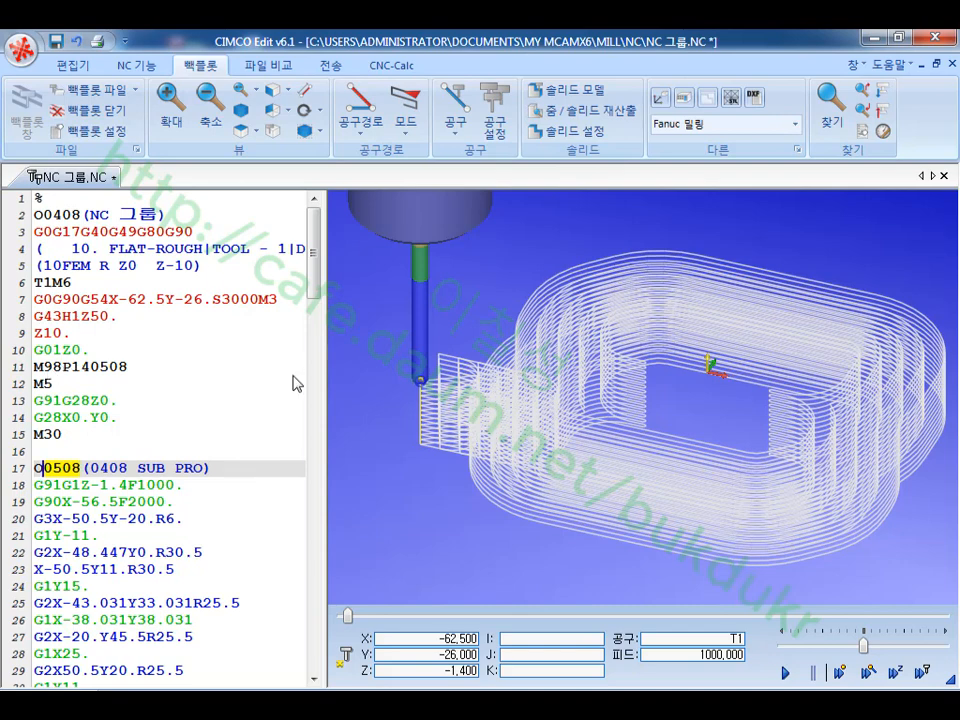
{"action": "left_click", "coordinate": [261, 470]}
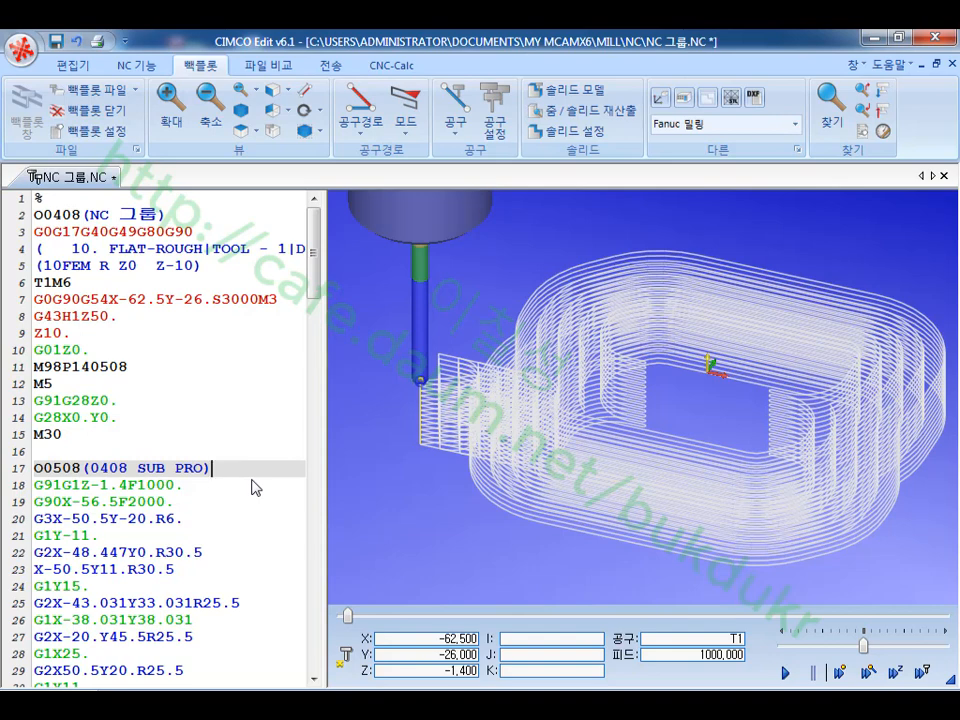
- Step the backplot through lines 14, M30 and 17, then switch back to Mastercam
{"action": "left_click", "coordinate": [149, 416]}
{"action": "left_click", "coordinate": [111, 441]}
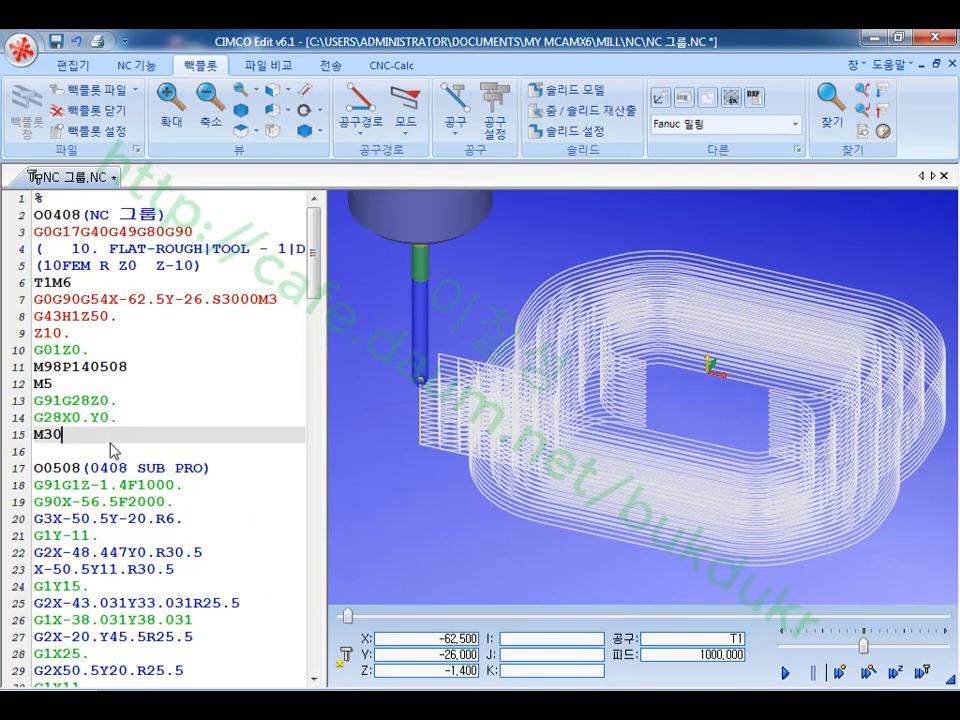
{"action": "left_click", "coordinate": [236, 468]}
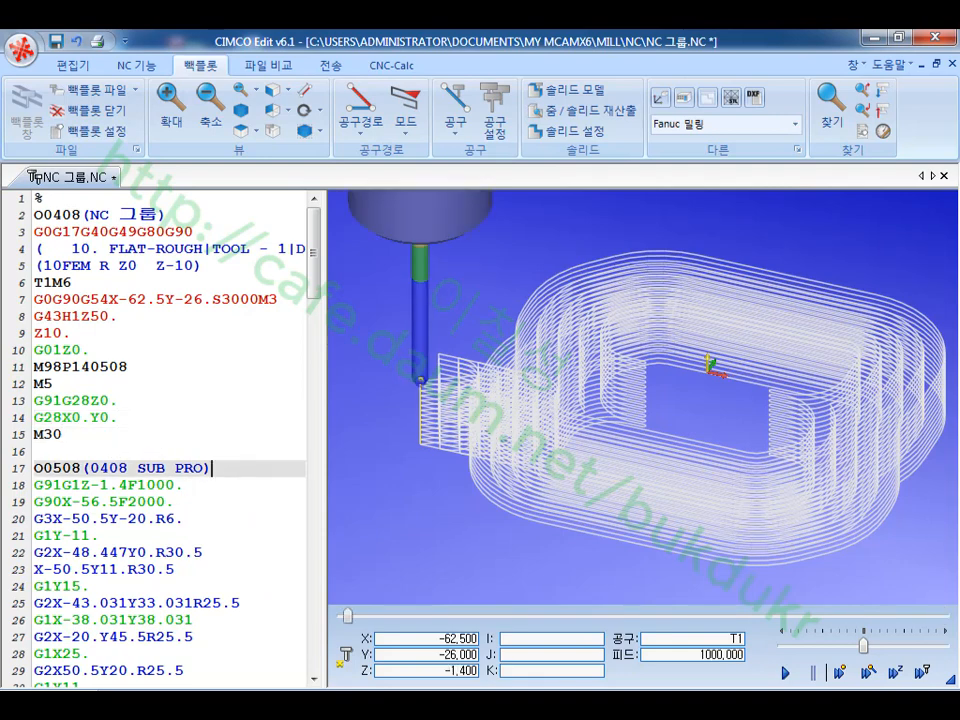
{"action": "mouse_move", "coordinate": [220, 705]}
{"action": "left_click", "coordinate": [218, 630]}
{"action": "scroll", "coordinate": [572, 491], "scroll_direction": "down", "scroll_amount": 1}
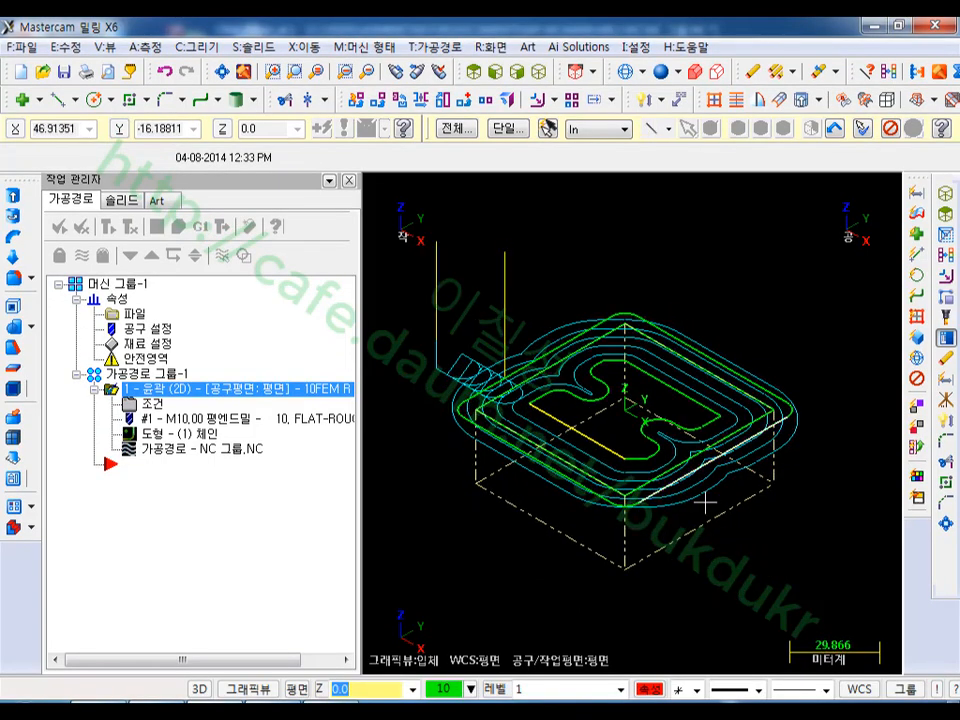
- Enable contour depth cuts with 2.0 max rough step, subprogram output, and regenerate
{"action": "left_click", "coordinate": [152, 403]}
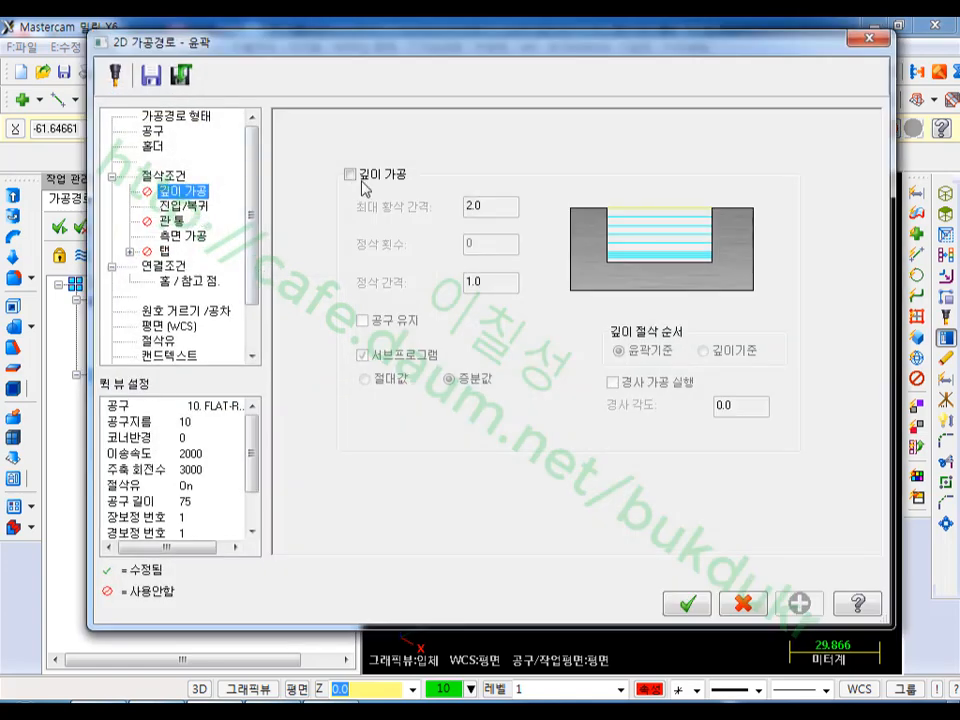
{"action": "left_click", "coordinate": [349, 176]}
{"action": "left_click", "coordinate": [497, 208]}
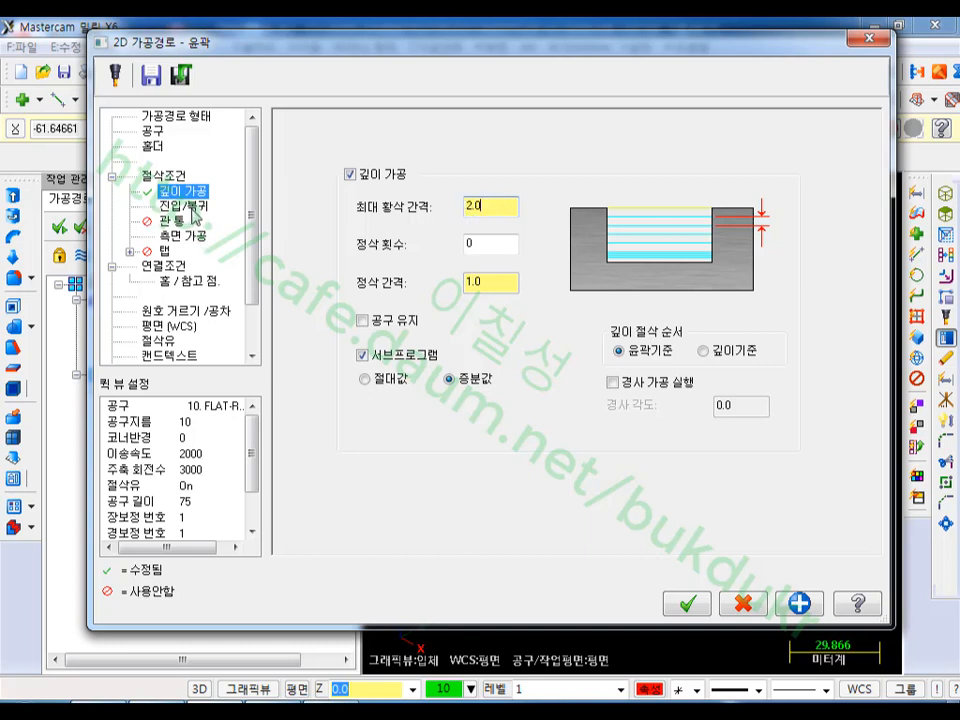
{"action": "left_click", "coordinate": [163, 266]}
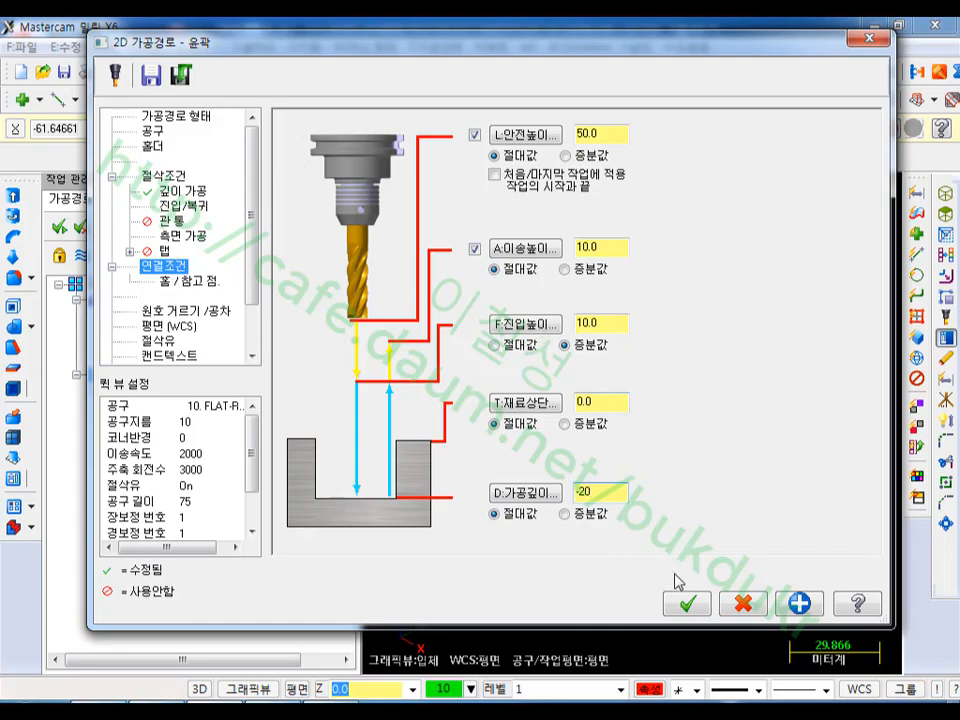
{"action": "left_click", "coordinate": [686, 606]}
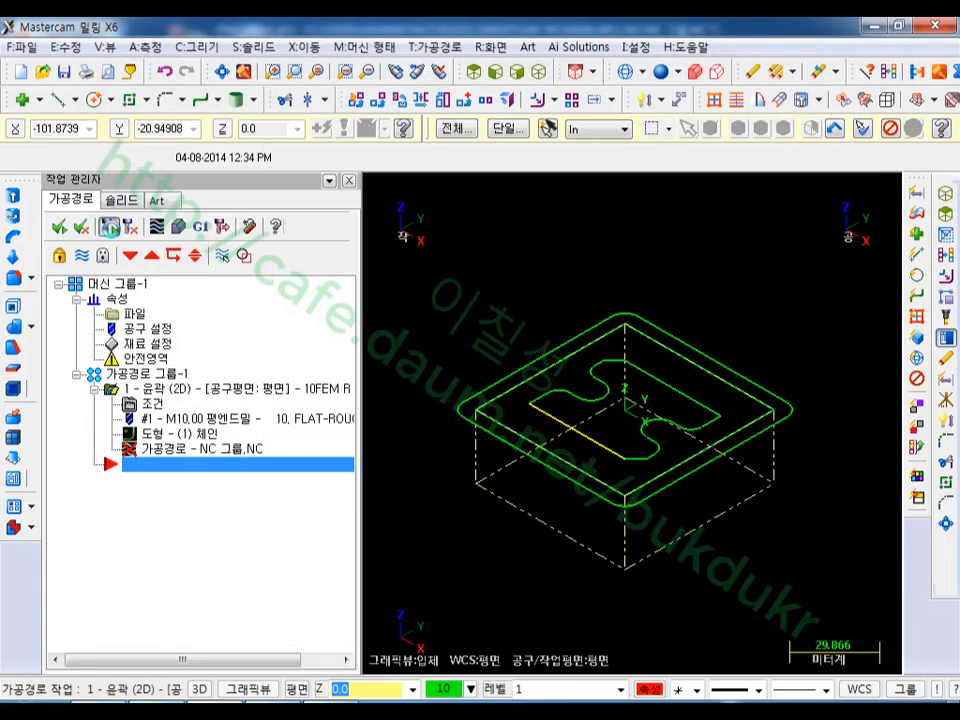
- Recheck the contour's depth cut settings and regenerate the toolpath
{"action": "left_click", "coordinate": [152, 403]}
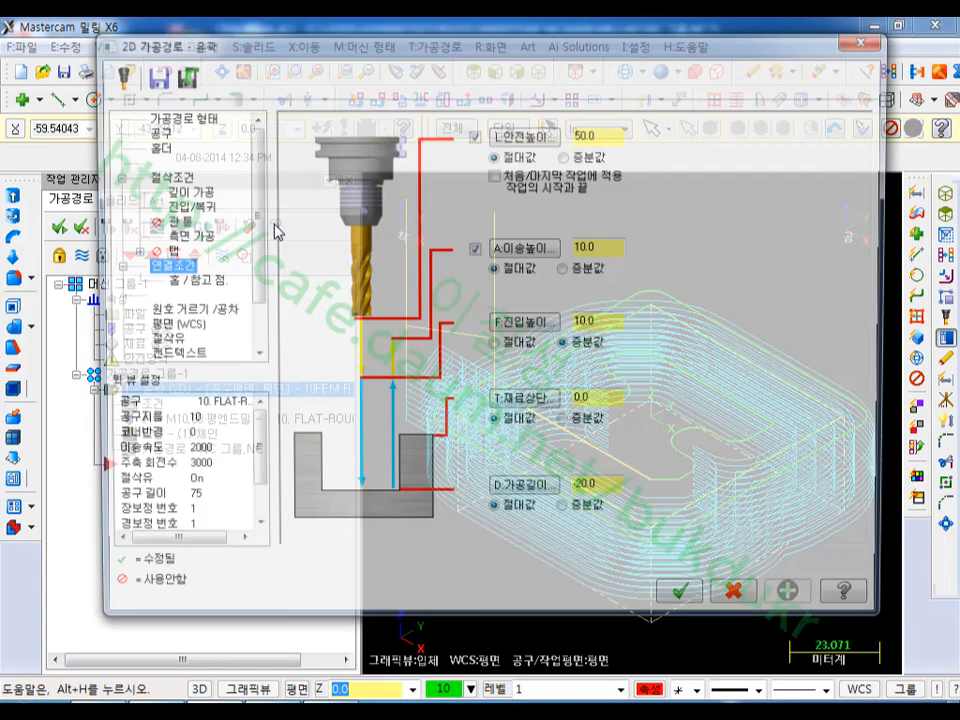
{"action": "left_click", "coordinate": [182, 190]}
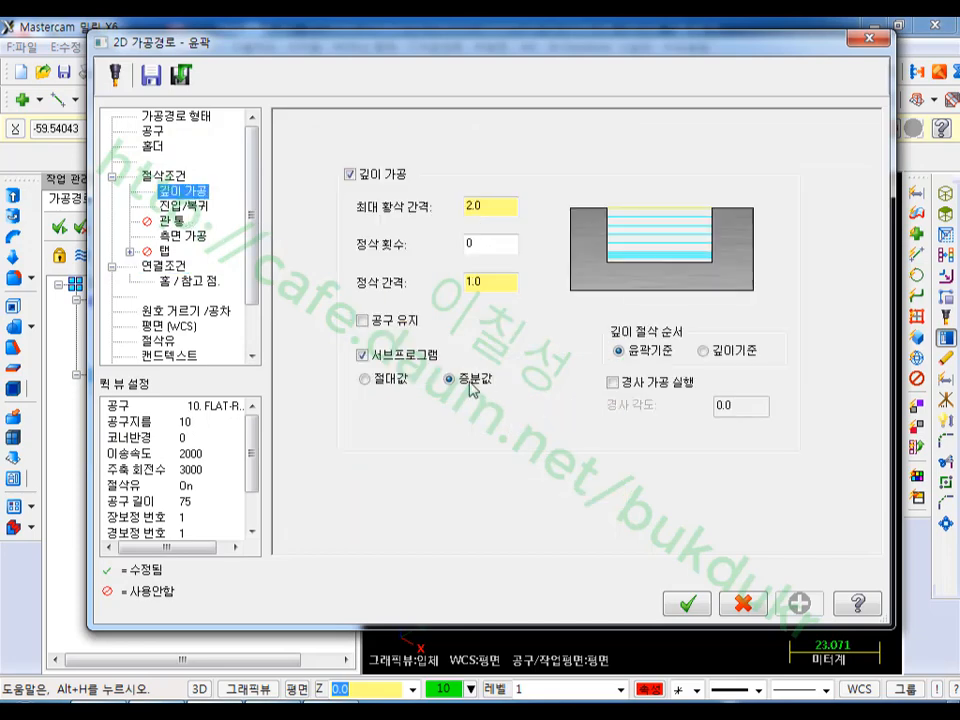
{"action": "left_click", "coordinate": [686, 604]}
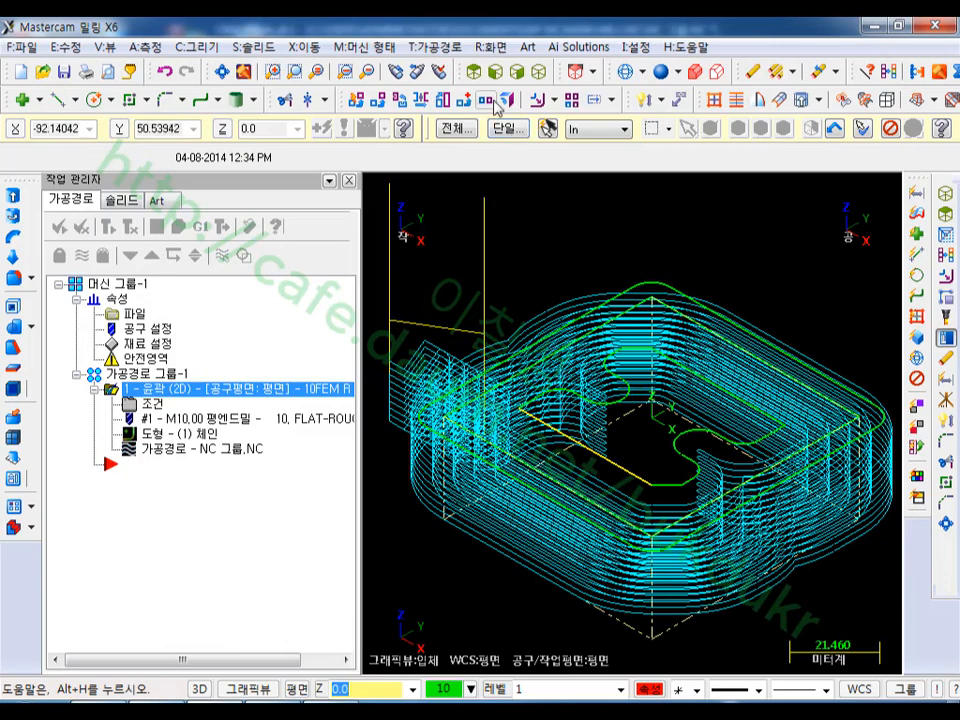
{"action": "left_click", "coordinate": [437, 47]}
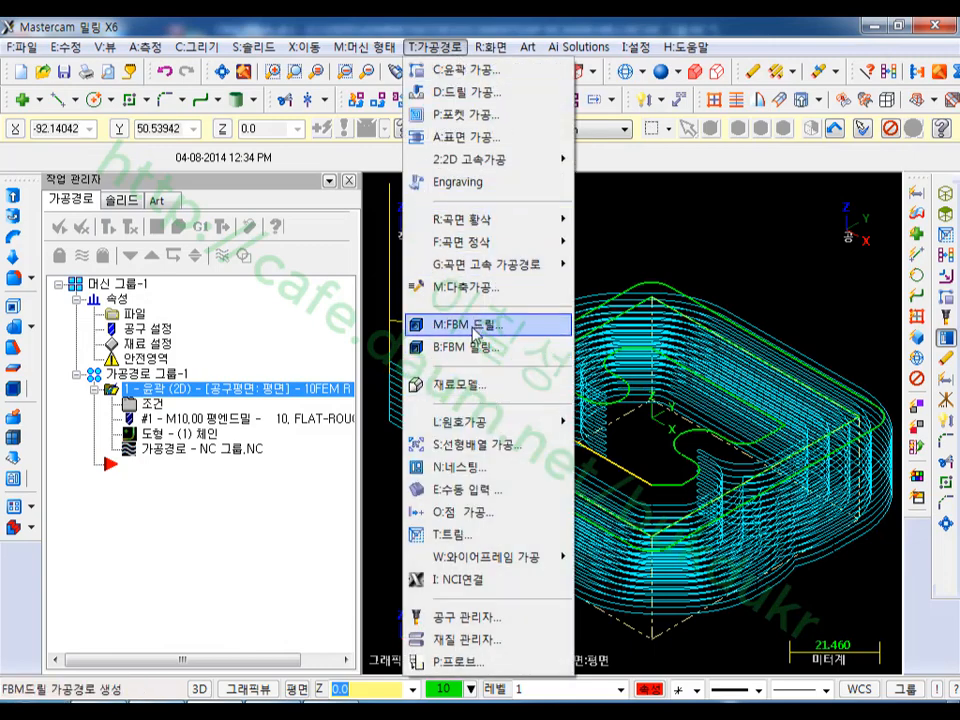
- Create a trim operation bounded by the outer contour, dismissing the no-operation warnings
{"action": "left_click", "coordinate": [472, 545]}
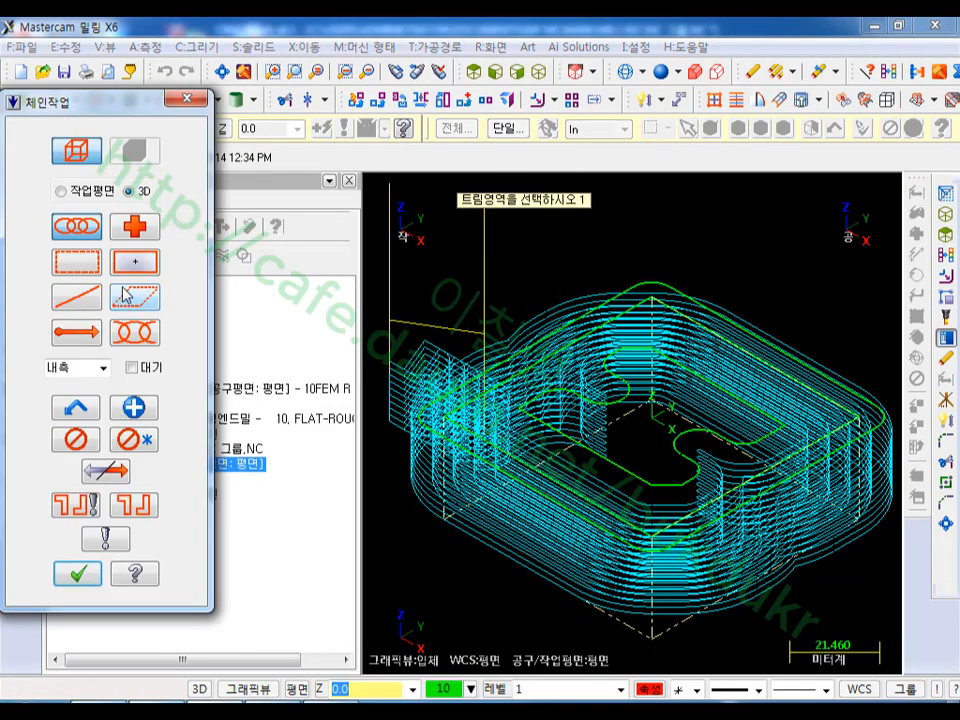
{"action": "left_click", "coordinate": [401, 418]}
{"action": "left_click", "coordinate": [78, 573]}
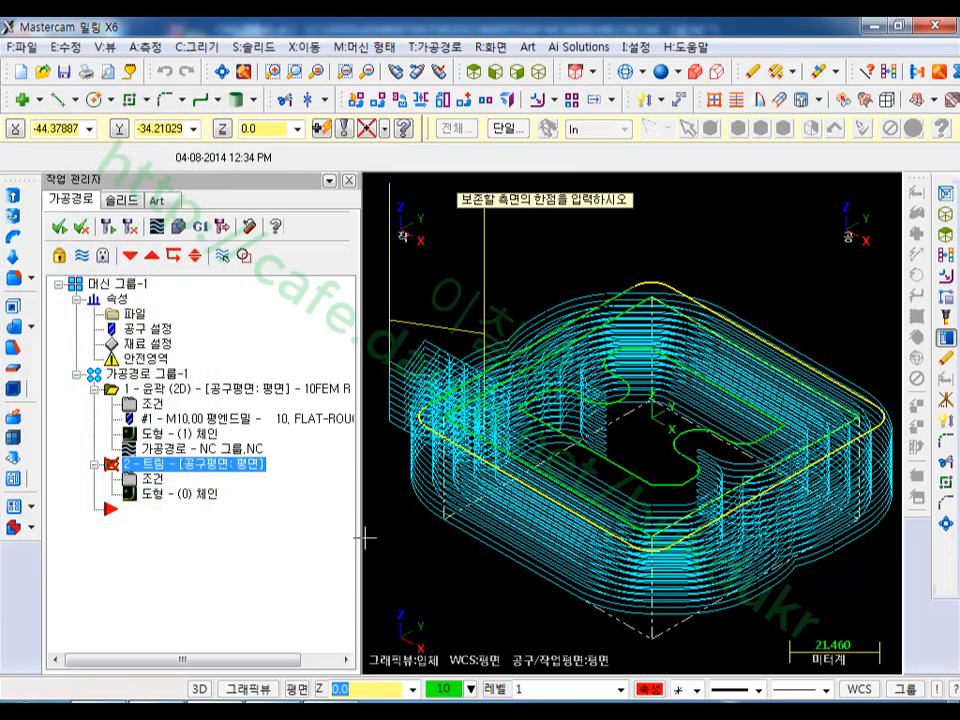
{"action": "left_click", "coordinate": [658, 369]}
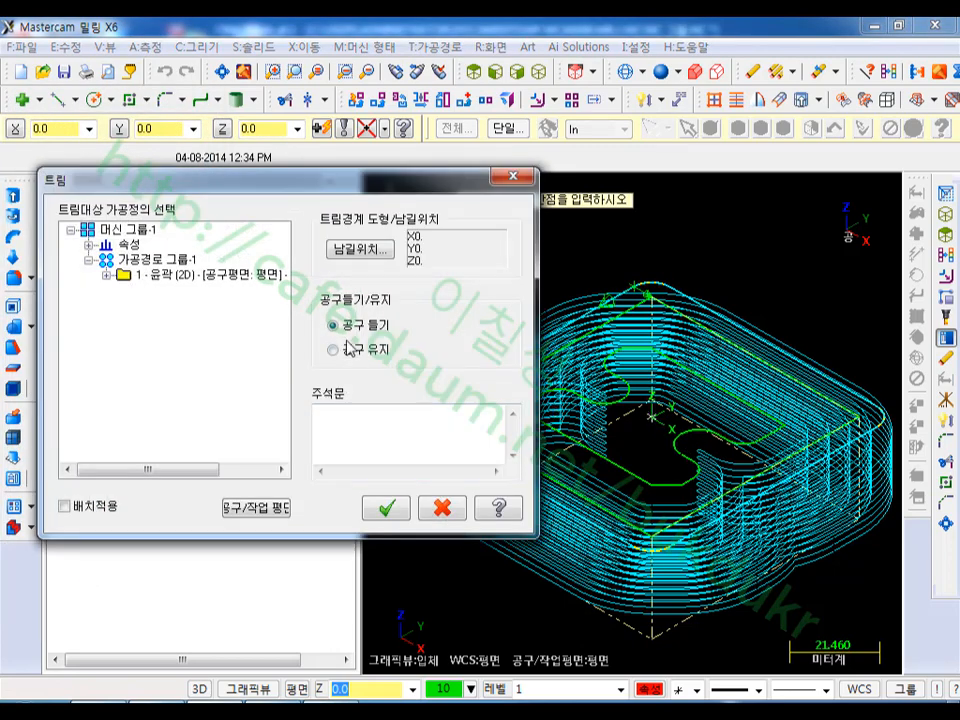
{"action": "left_click", "coordinate": [388, 510]}
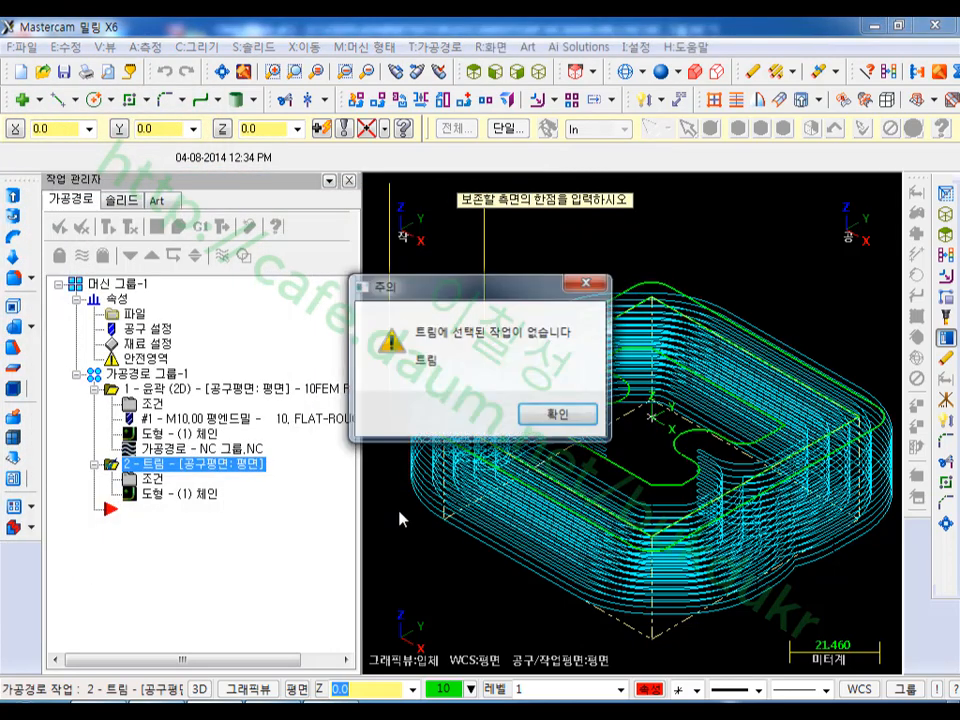
{"action": "left_click", "coordinate": [556, 415]}
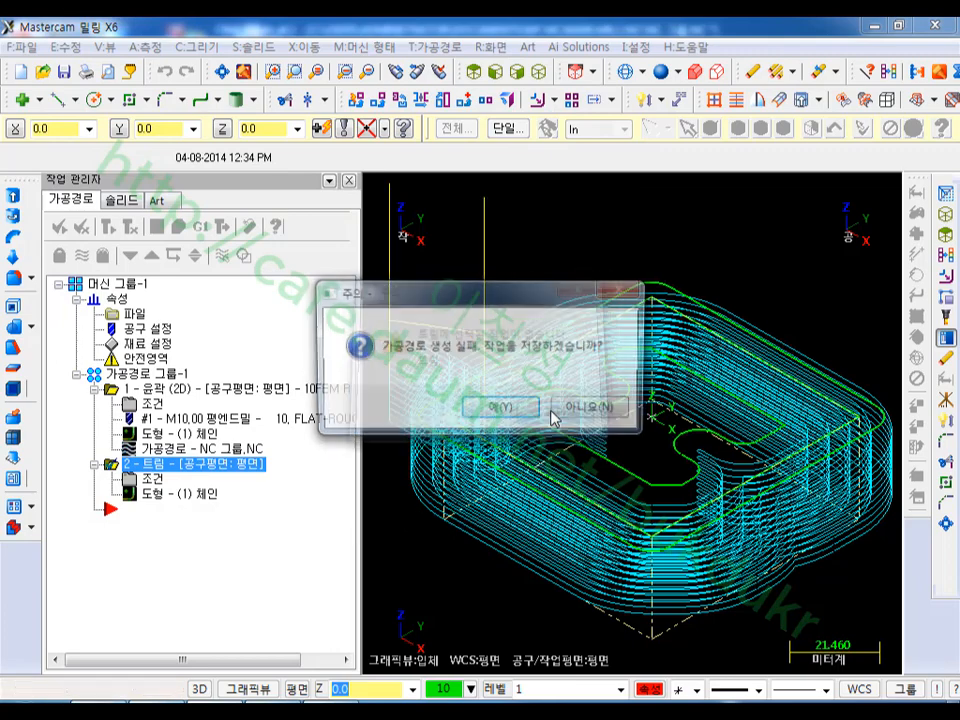
{"action": "left_click", "coordinate": [520, 409]}
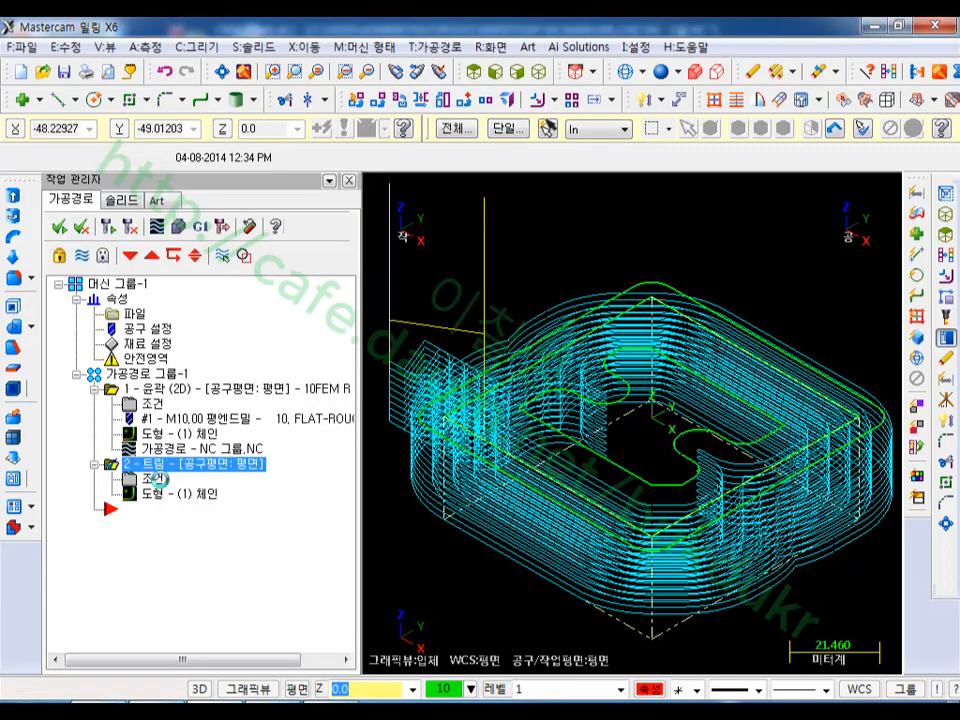
- Set the trim to apply to operation 1 Contour (2D) and regenerate it
{"action": "left_click", "coordinate": [160, 478]}
{"action": "left_click", "coordinate": [124, 274]}
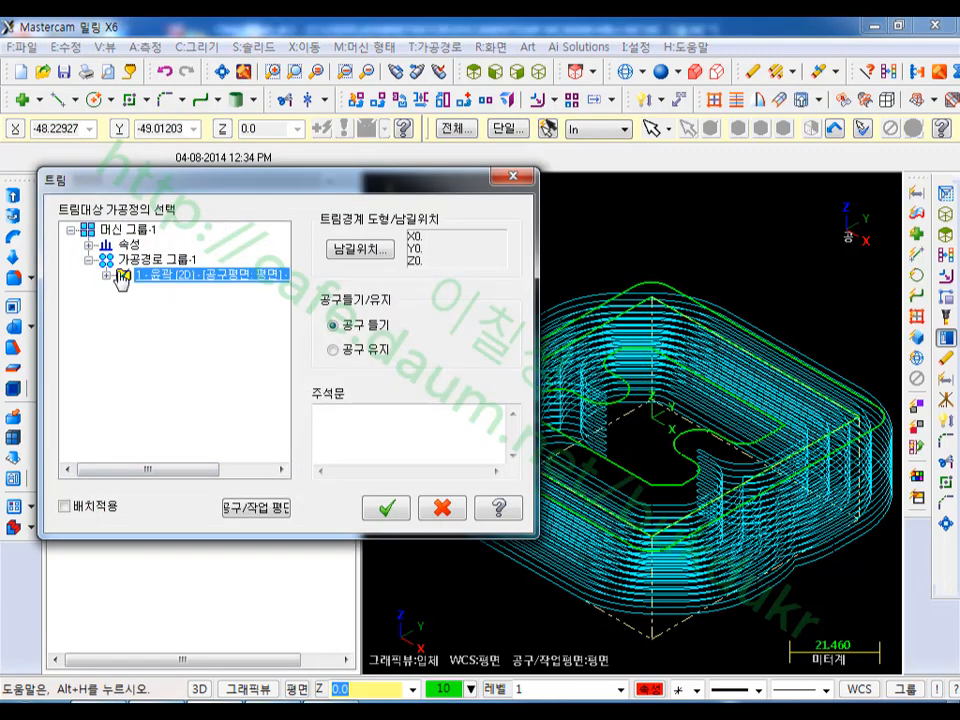
{"action": "left_click", "coordinate": [388, 510]}
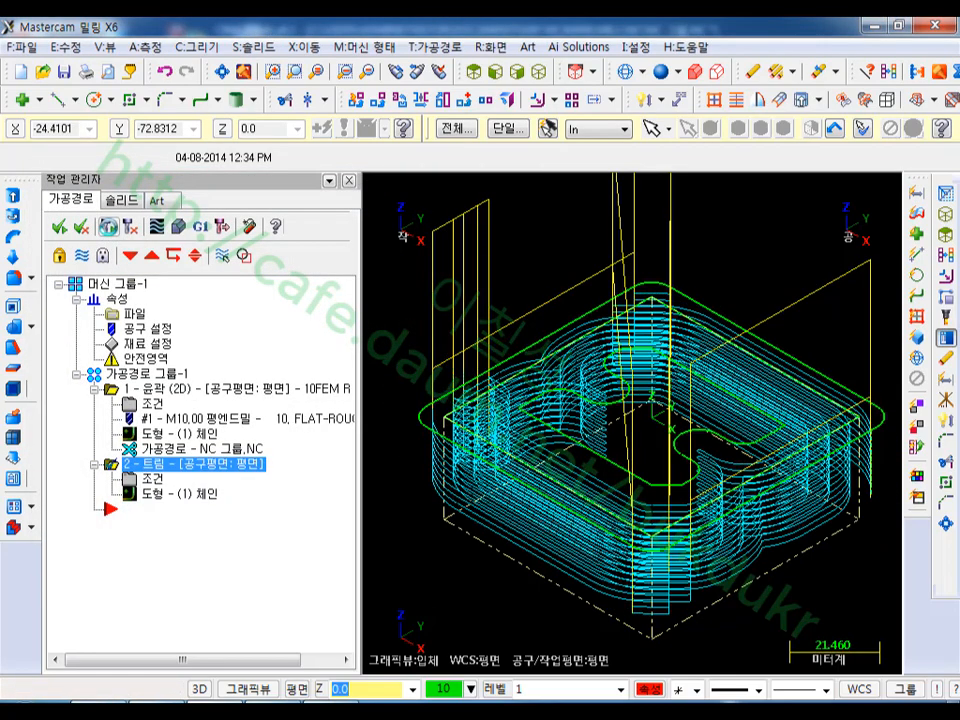
- Select all operations in the toolpath group and open Verify
{"action": "scroll", "coordinate": [668, 428], "scroll_direction": "up", "scroll_amount": 4}
{"action": "scroll", "coordinate": [624, 407], "scroll_direction": "down", "scroll_amount": 5}
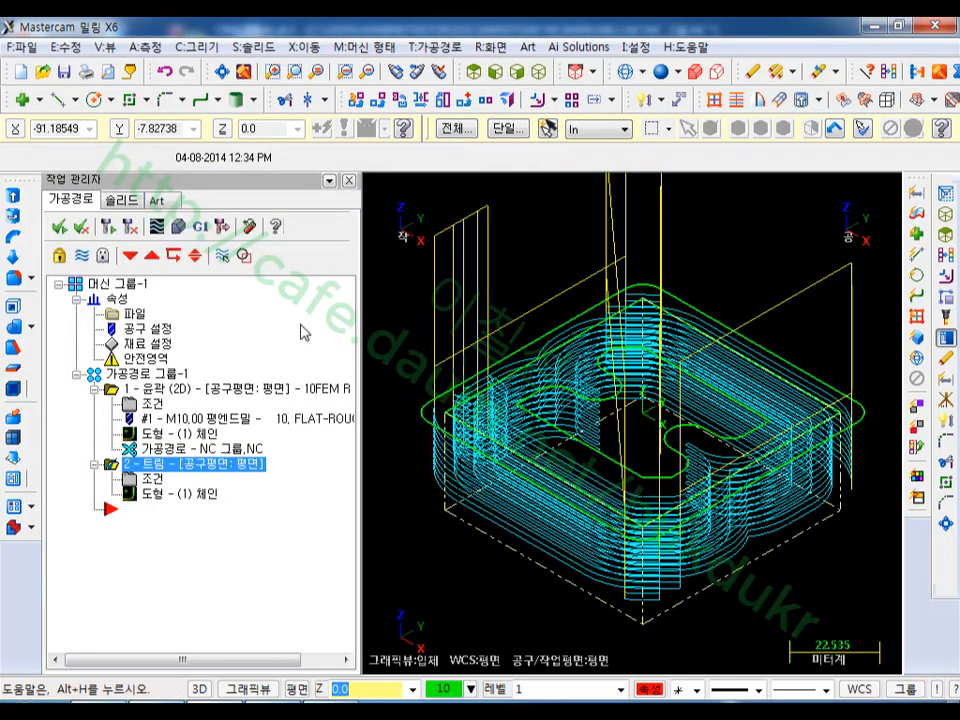
{"action": "left_click", "coordinate": [145, 373]}
{"action": "left_click", "coordinate": [178, 226]}
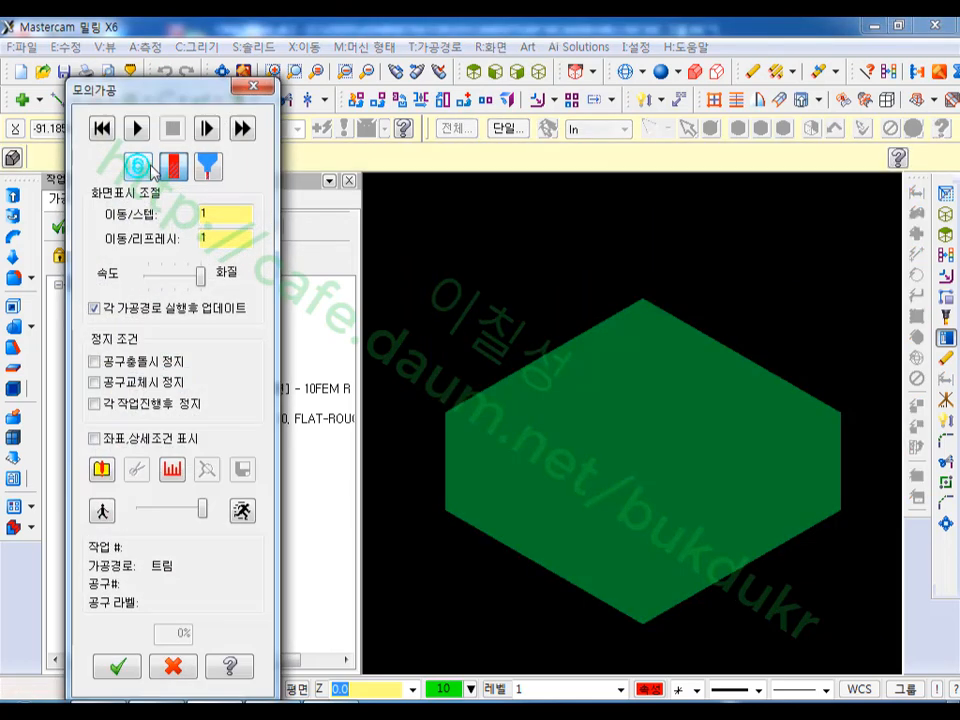
- Play the Verify simulation to 100%, rotate the part to inspect, then close it
{"action": "left_click", "coordinate": [137, 128]}
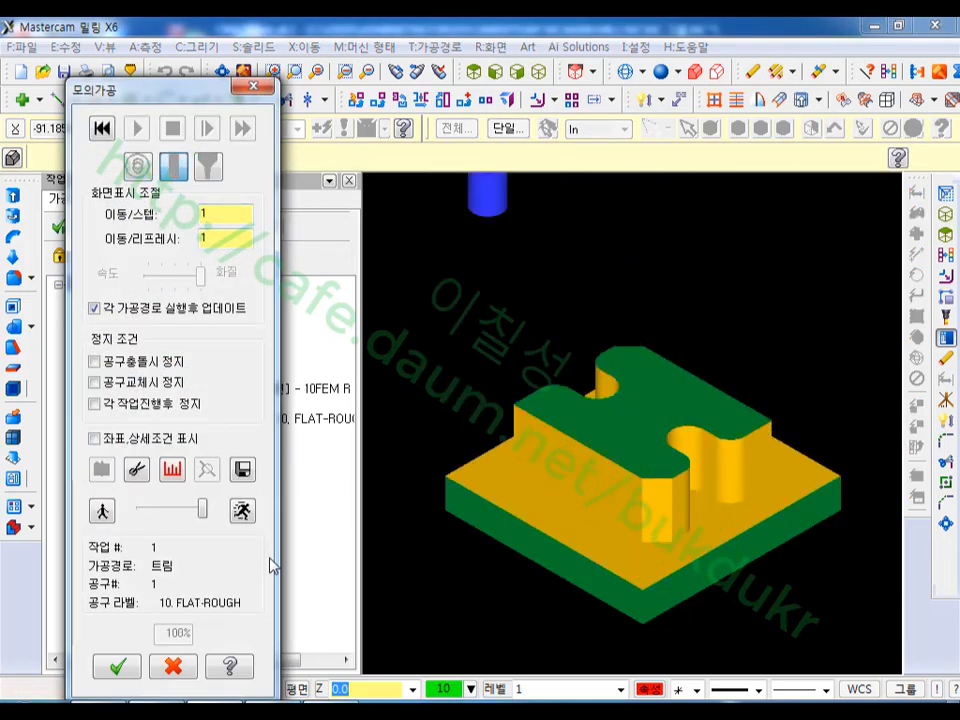
{"action": "middle_click_drag", "start_coordinate": [597, 399], "coordinate": [615, 478]}
{"action": "left_click", "coordinate": [173, 667]}
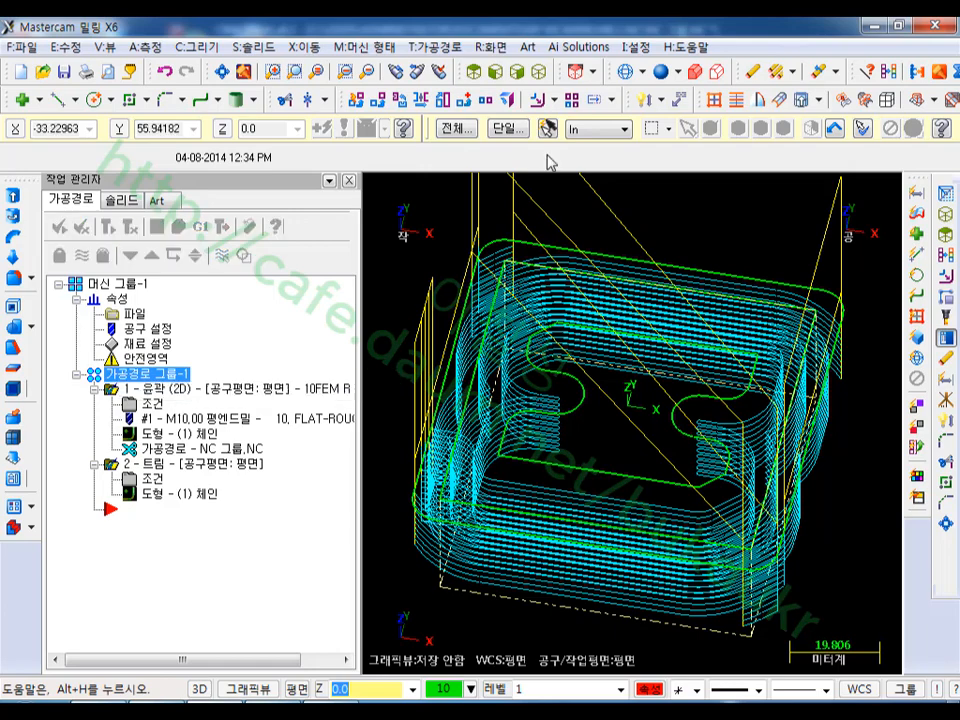
- Start a new contour on the chained geometry using tool 10. FLAT-FINISH
{"action": "left_click", "coordinate": [445, 50]}
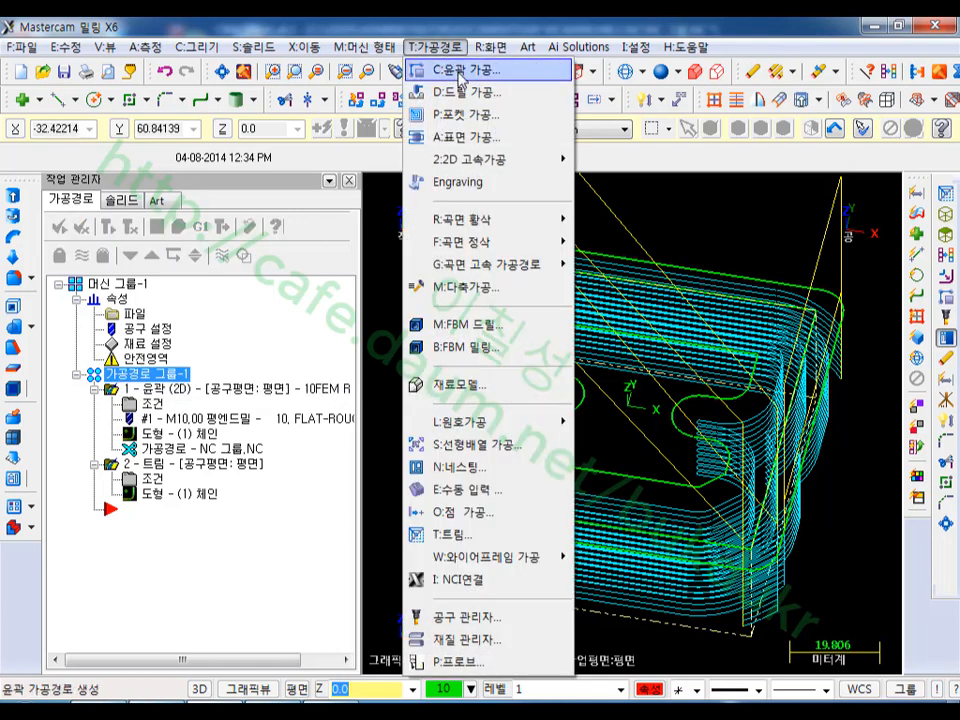
{"action": "left_click", "coordinate": [475, 69]}
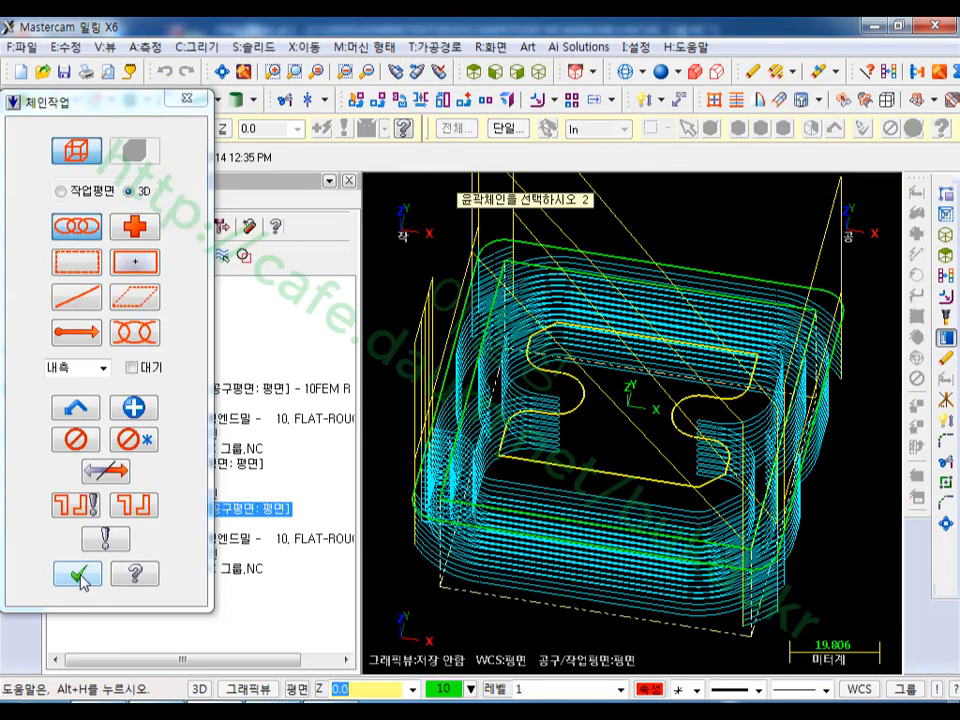
{"action": "left_click", "coordinate": [80, 573]}
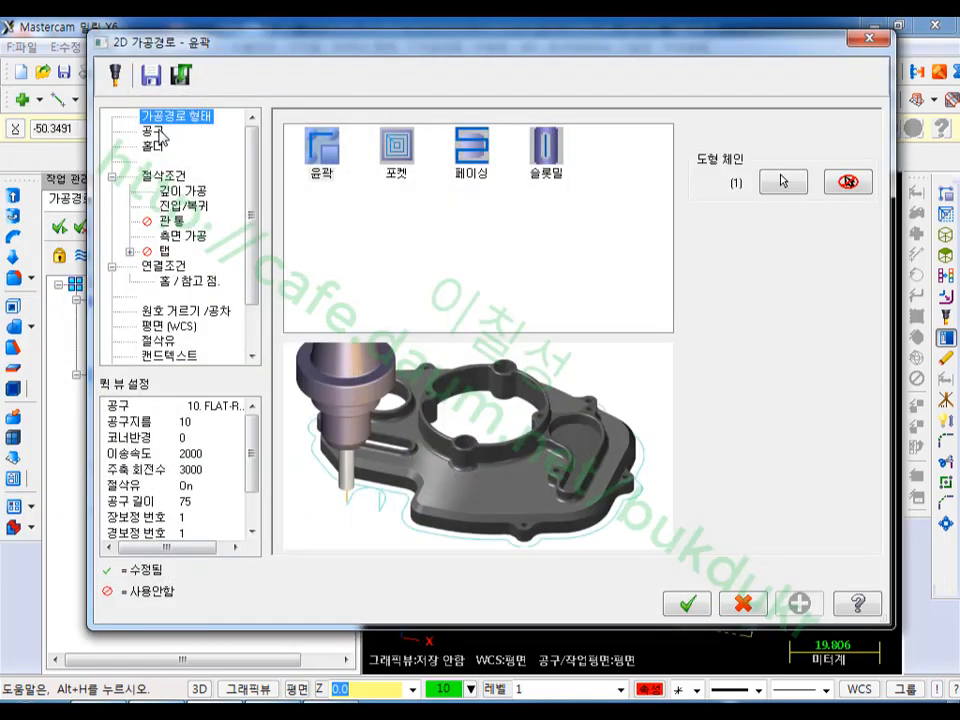
{"action": "left_click", "coordinate": [152, 132]}
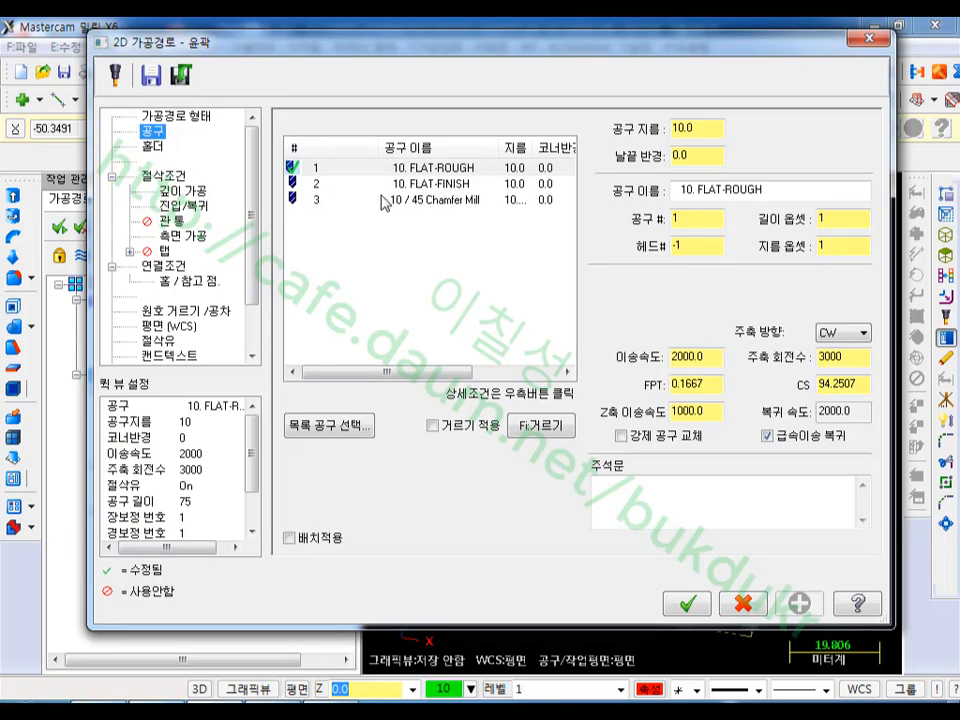
{"action": "left_click", "coordinate": [392, 185]}
{"action": "left_click", "coordinate": [653, 503]}
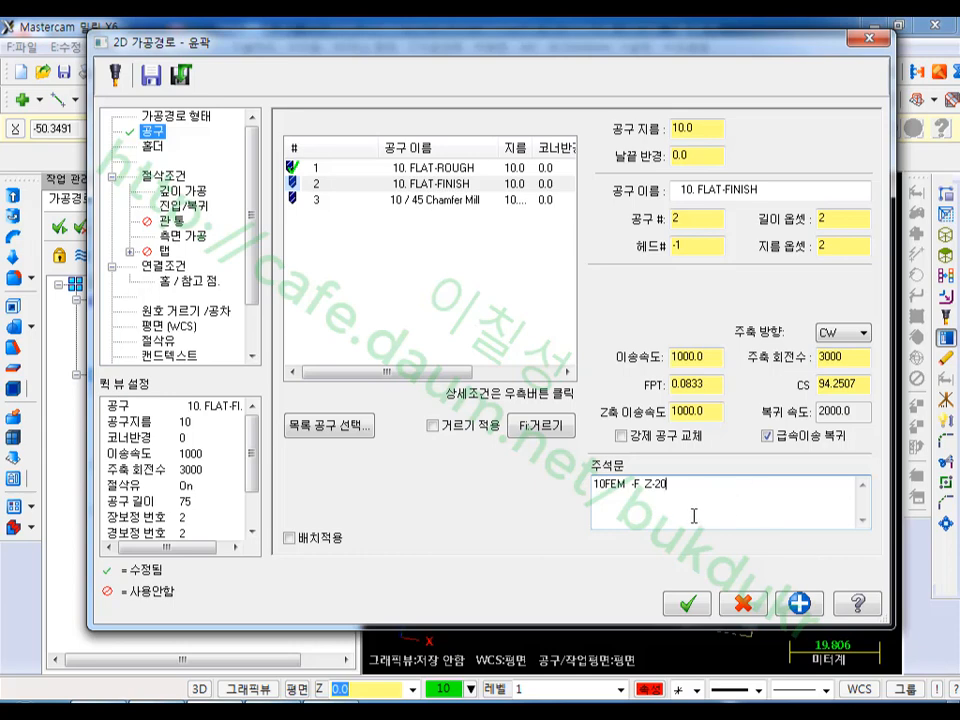
{"action": "left_click_drag", "start_coordinate": [652, 489], "coordinate": [565, 532]}
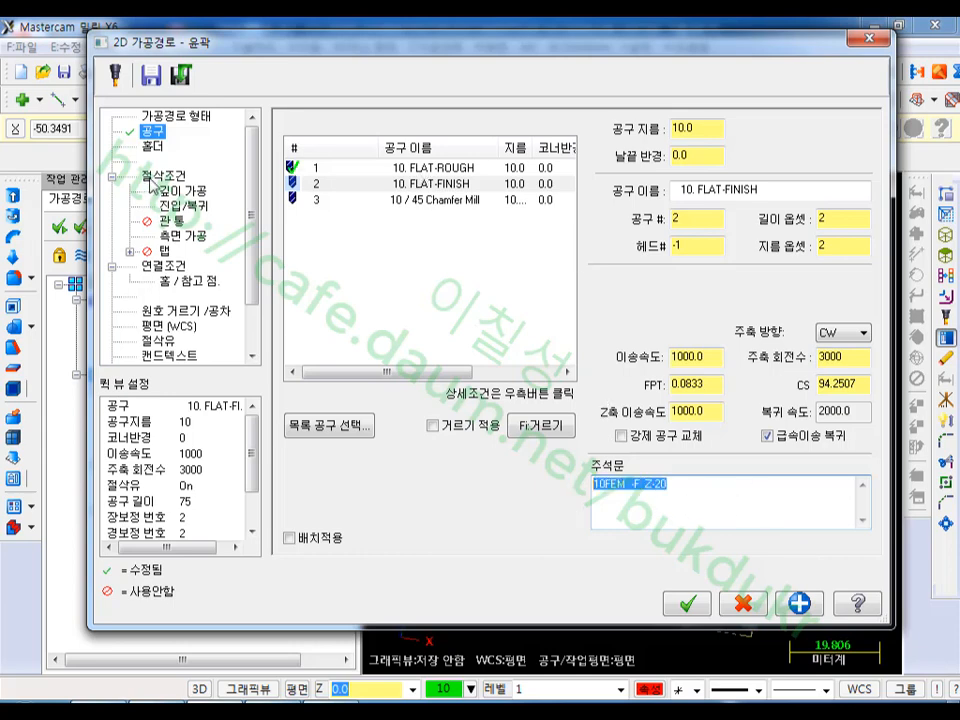
- Set both wall and floor stock to leave to 0.0
{"action": "left_click", "coordinate": [155, 178]}
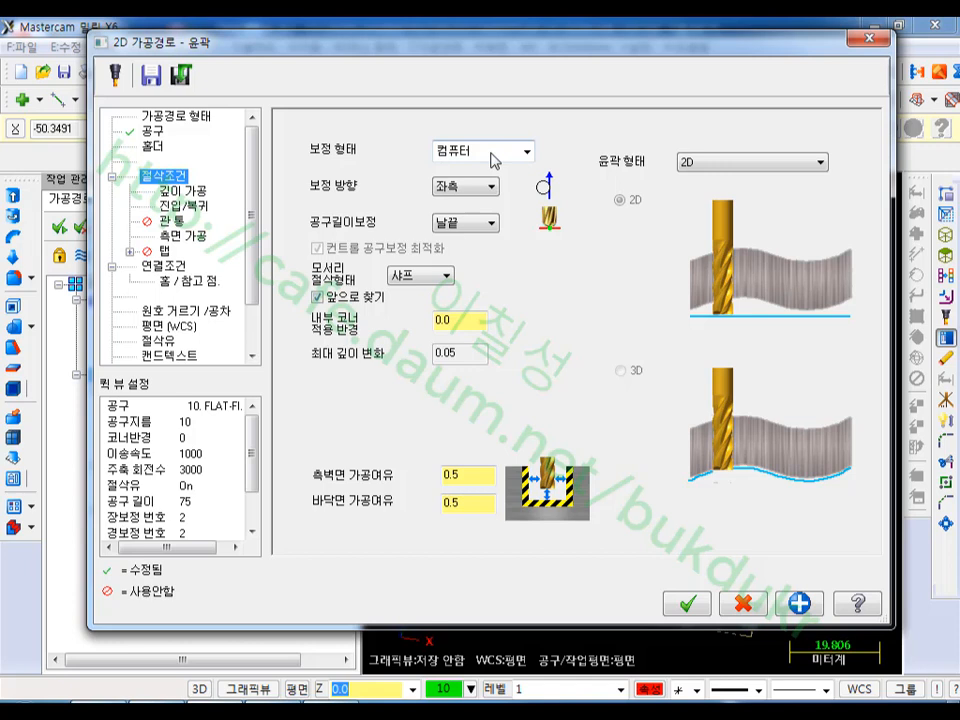
{"action": "double_click", "coordinate": [470, 475]}
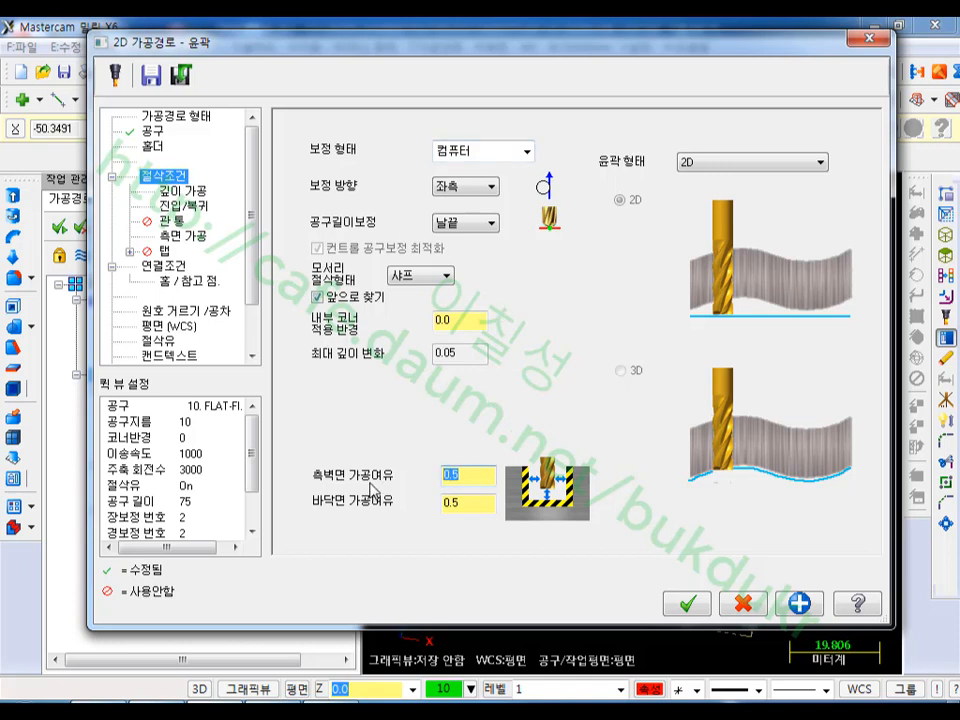
{"action": "type", "text": "0.0"}
{"action": "left_click_drag", "start_coordinate": [470, 511], "coordinate": [358, 534]}
{"action": "type", "text": "0"}
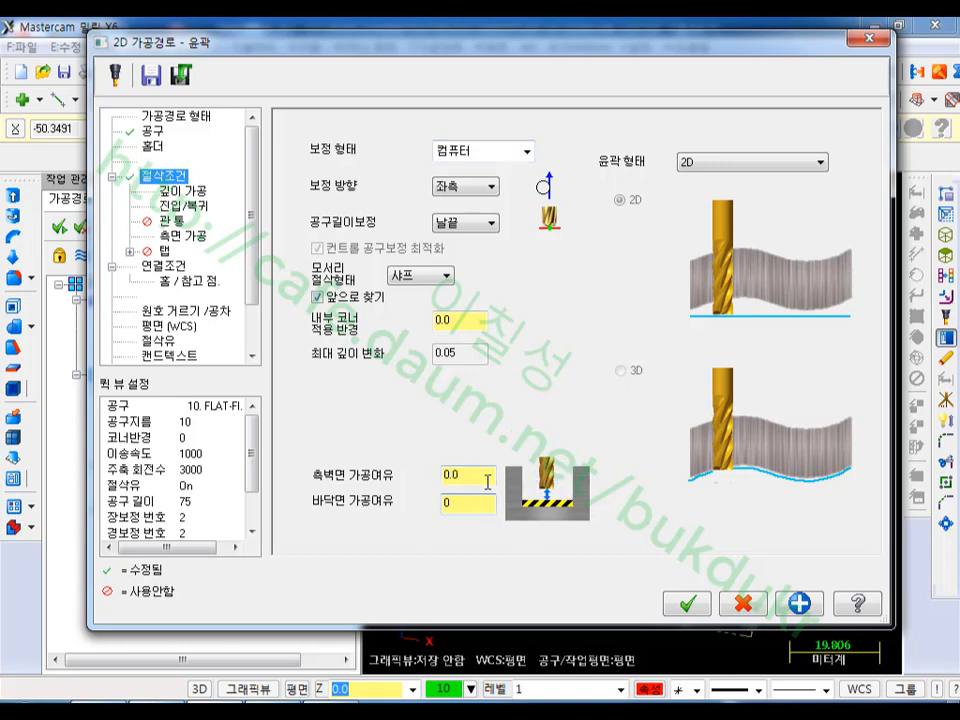
{"action": "left_click", "coordinate": [487, 481]}
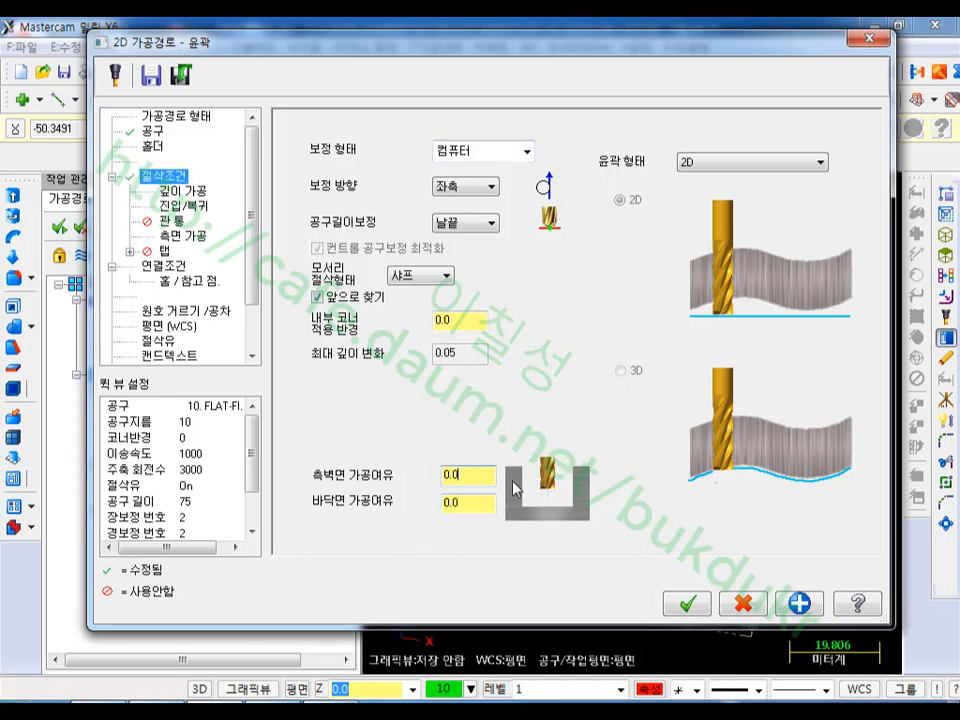
- Turn off depth cuts, set the cutting depth to -20 and accept the contour
{"action": "left_click", "coordinate": [183, 190]}
{"action": "left_click", "coordinate": [350, 175]}
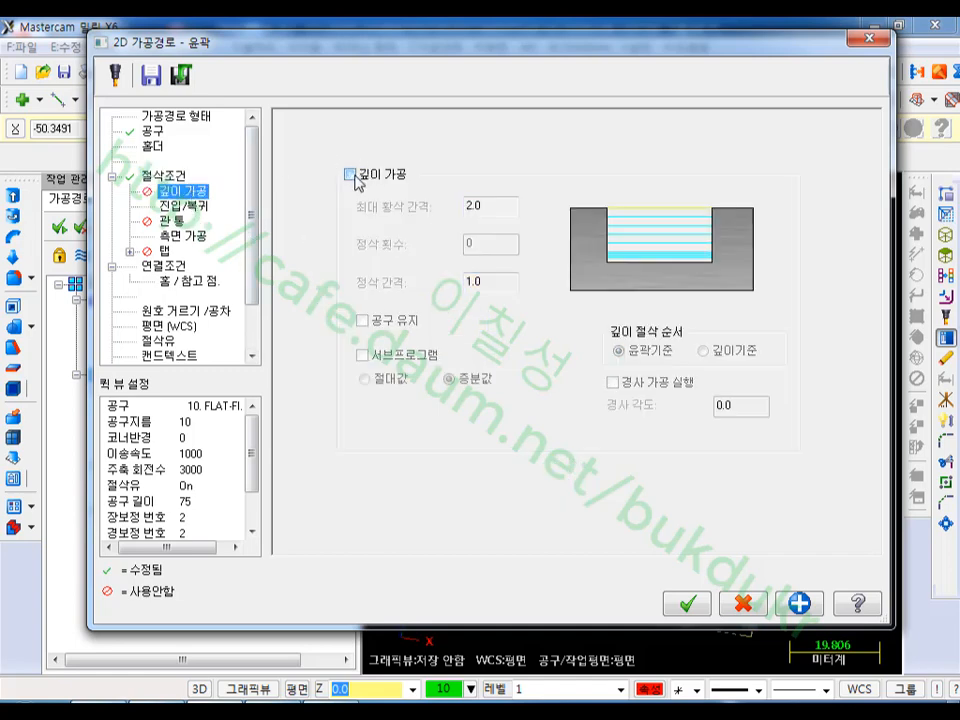
{"action": "left_click", "coordinate": [193, 207]}
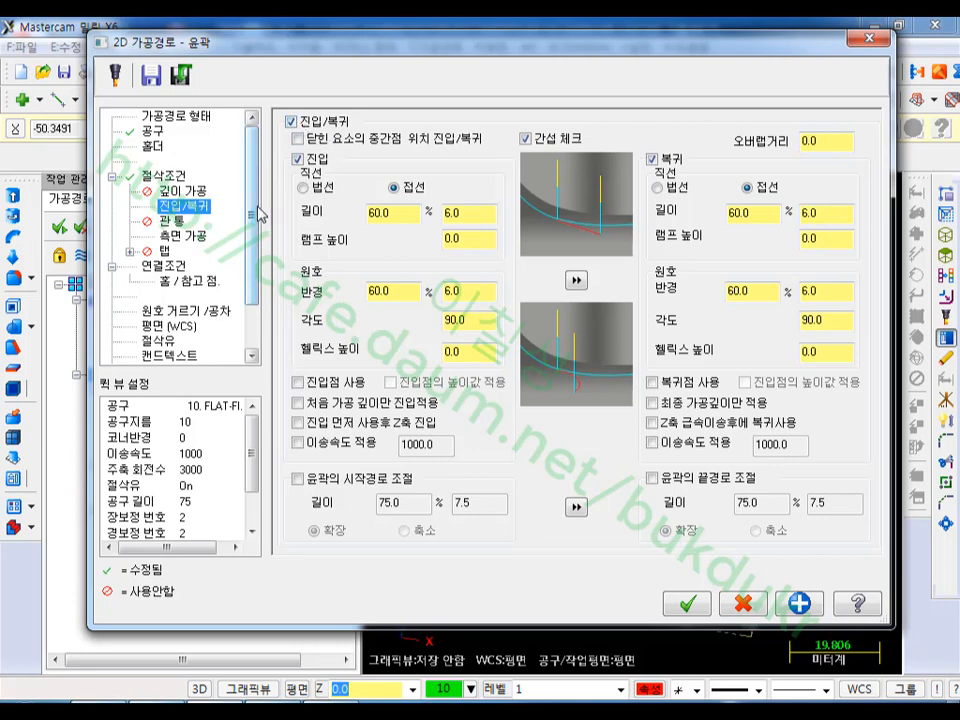
{"action": "left_click", "coordinate": [185, 237]}
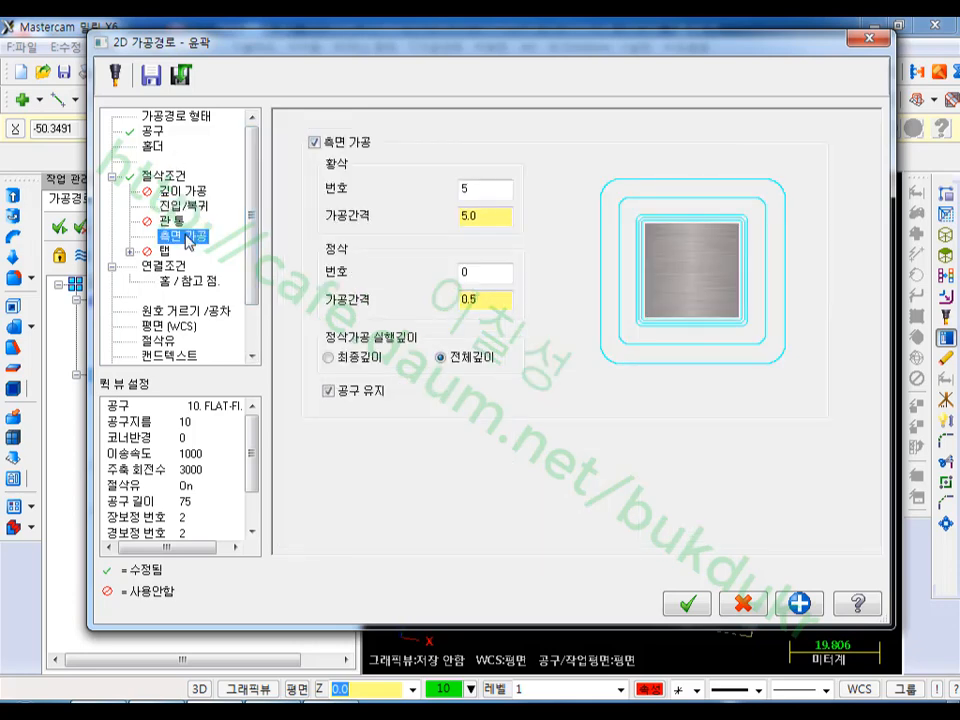
{"action": "left_click", "coordinate": [163, 266]}
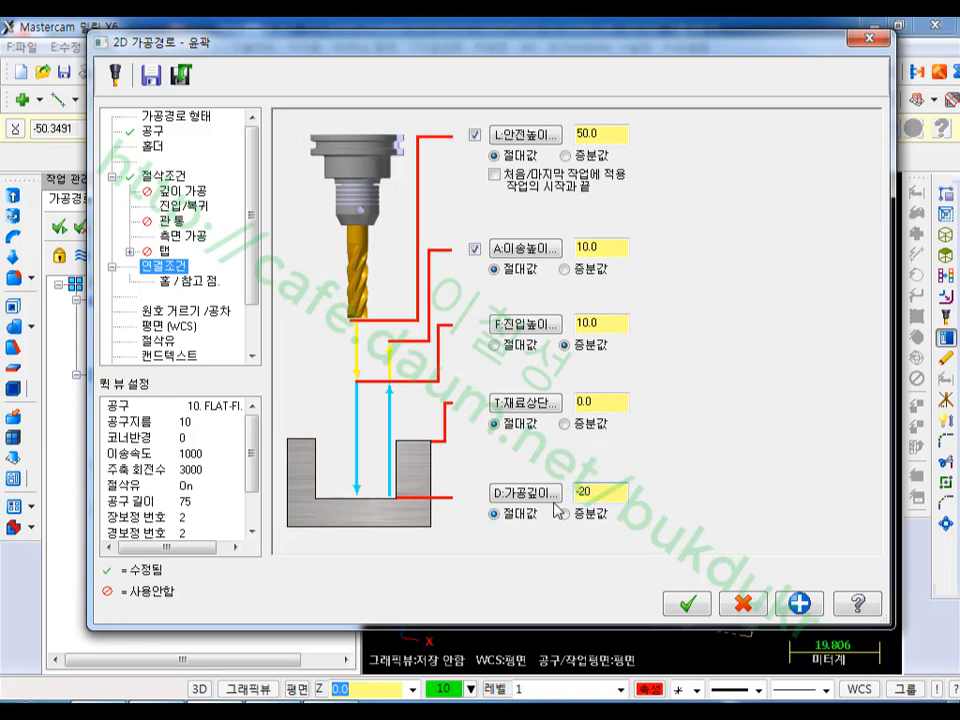
{"action": "left_click", "coordinate": [605, 398]}
{"action": "left_click", "coordinate": [688, 605]}
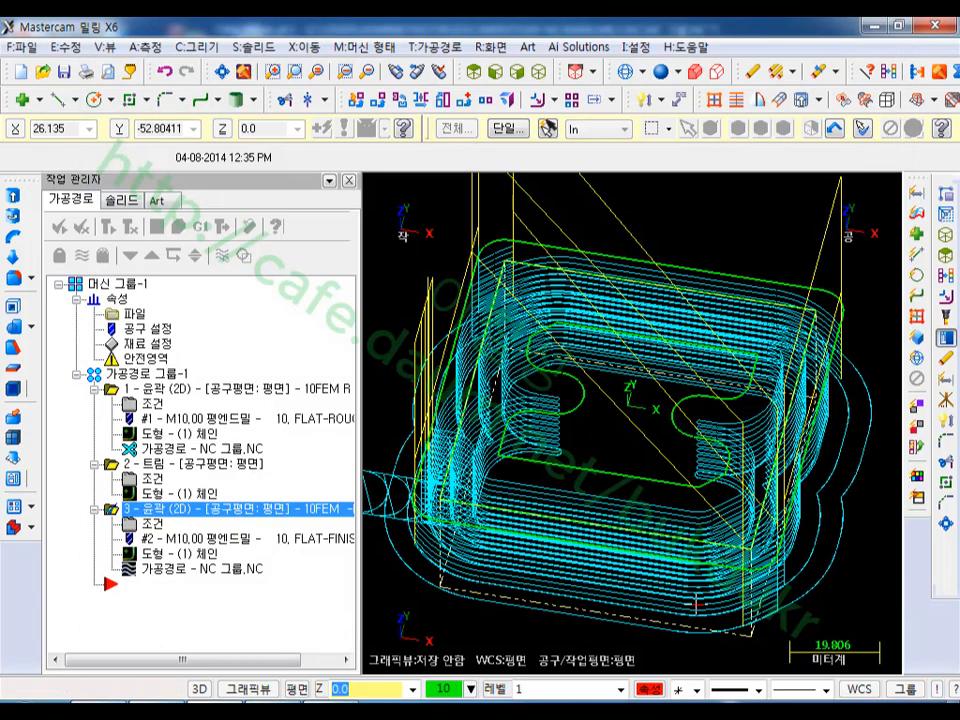
- Display only the finishing toolpath and switch to Top view
{"action": "left_click", "coordinate": [222, 255]}
{"action": "scroll", "coordinate": [676, 471], "scroll_direction": "down", "scroll_amount": 1}
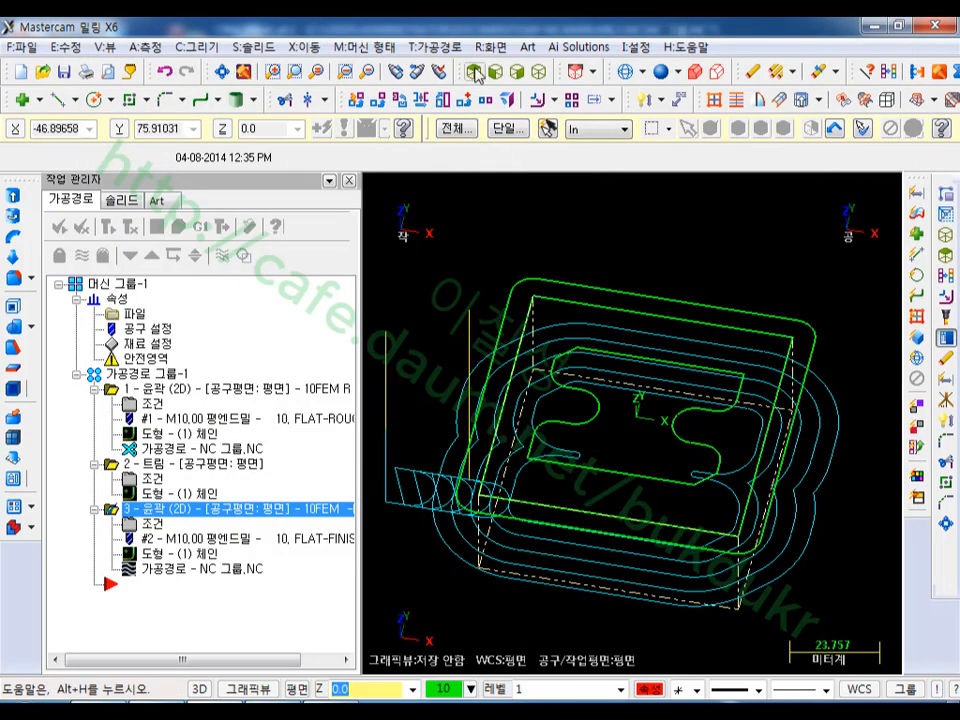
{"action": "left_click", "coordinate": [475, 71]}
{"action": "scroll", "coordinate": [679, 441], "scroll_direction": "down", "scroll_amount": 1}
{"action": "scroll", "coordinate": [693, 527], "scroll_direction": "up", "scroll_amount": 1}
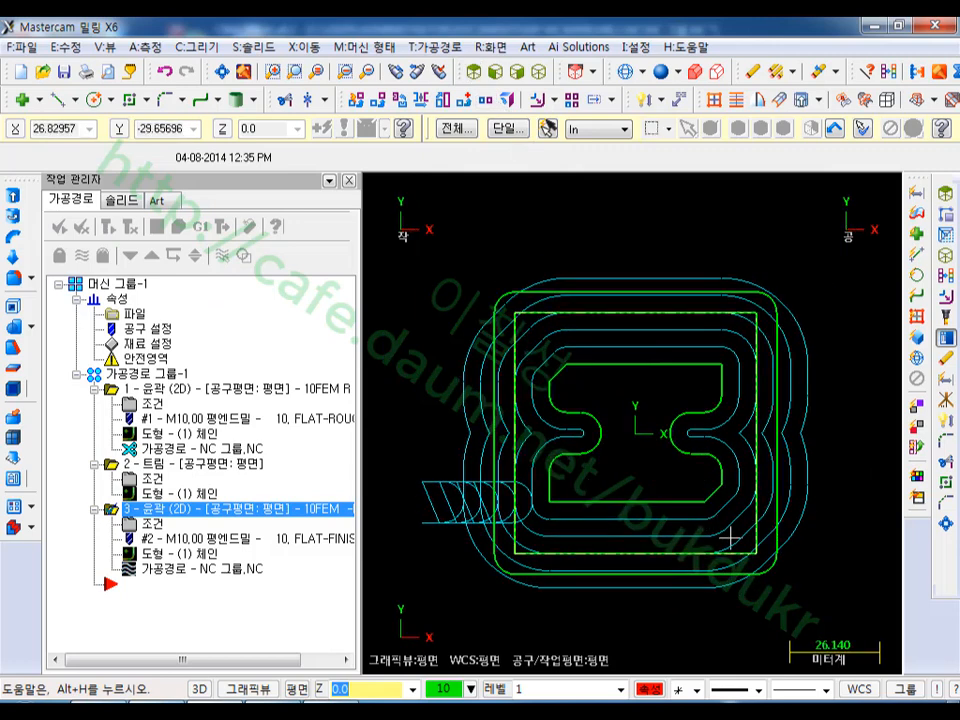
- Trim the finishing contour toolpath using the rectangle chain as the boundary
{"action": "left_click", "coordinate": [436, 47]}
{"action": "left_click", "coordinate": [489, 534]}
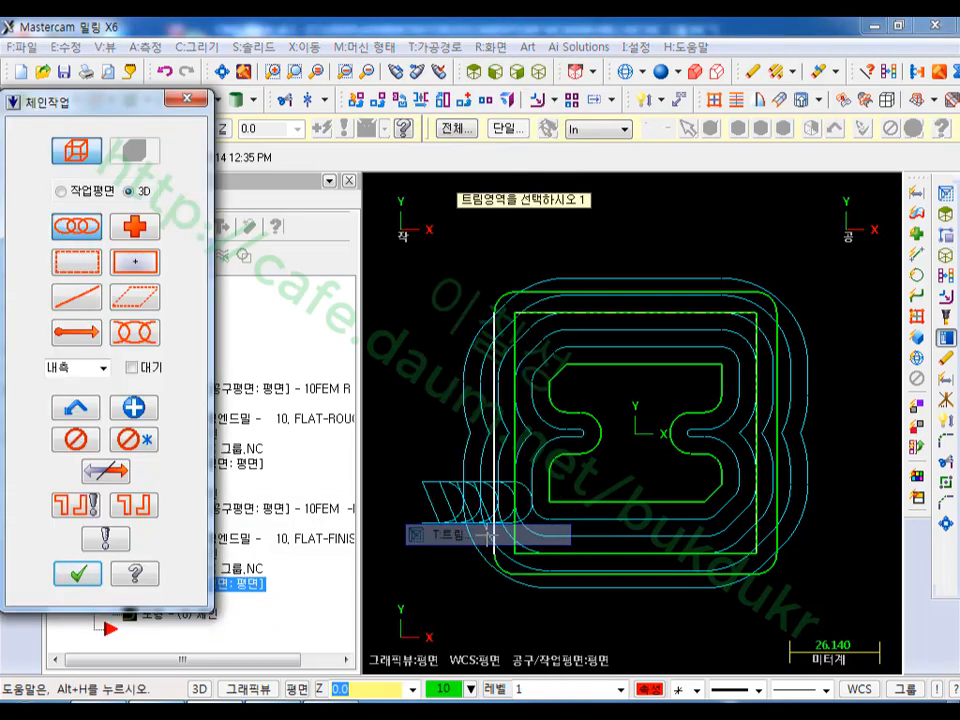
{"action": "left_click", "coordinate": [496, 535]}
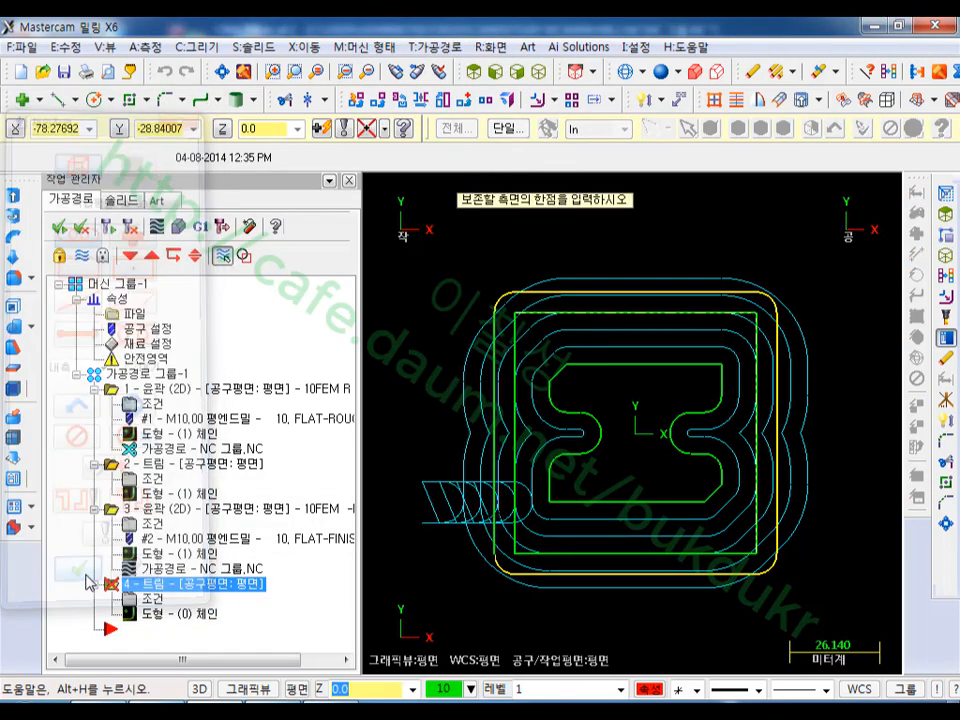
{"action": "left_click", "coordinate": [78, 573]}
{"action": "left_click", "coordinate": [645, 437]}
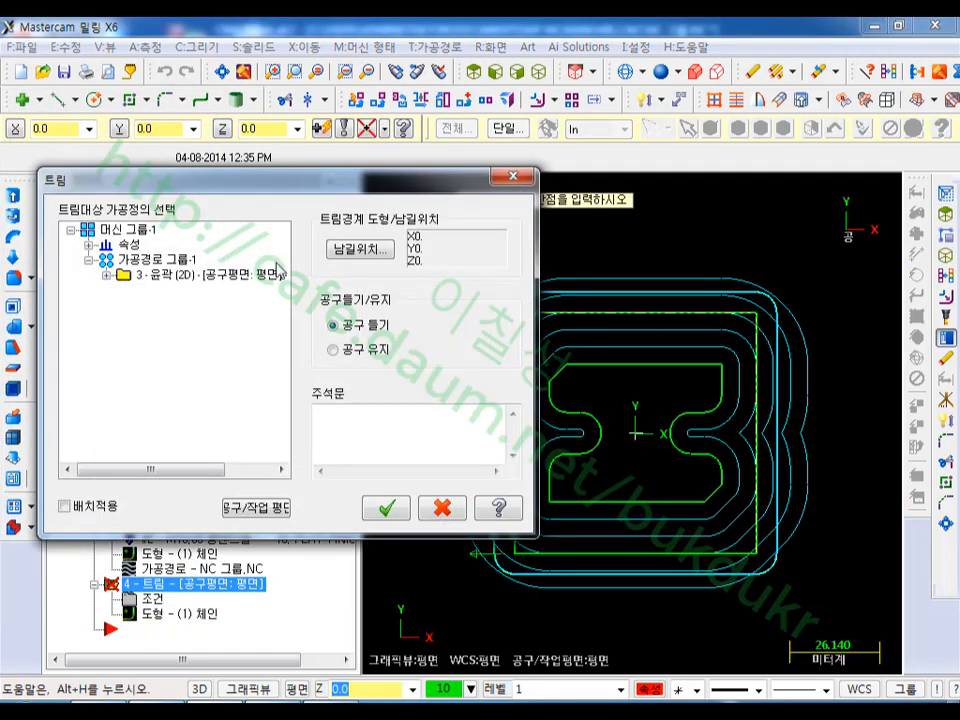
{"action": "left_click", "coordinate": [162, 276]}
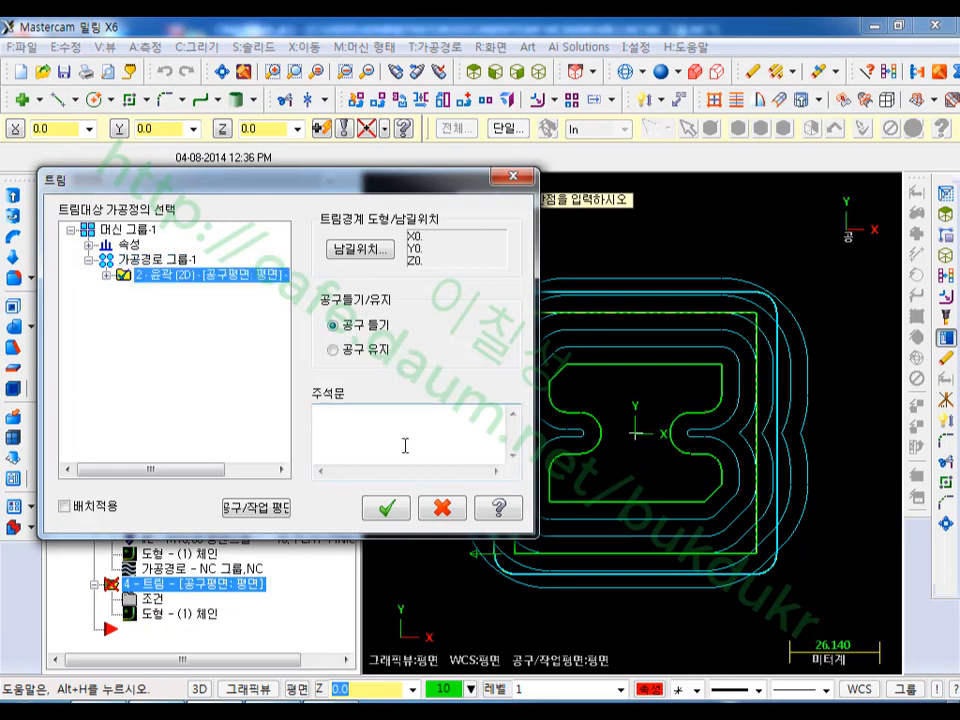
{"action": "left_click", "coordinate": [398, 516]}
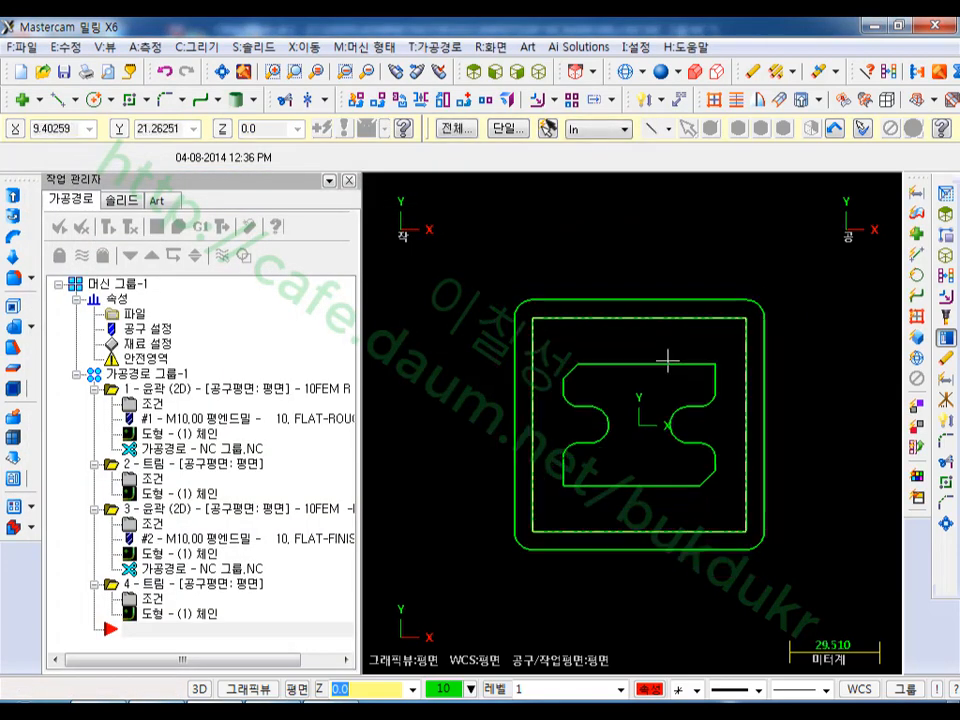
{"action": "left_click", "coordinate": [176, 509]}
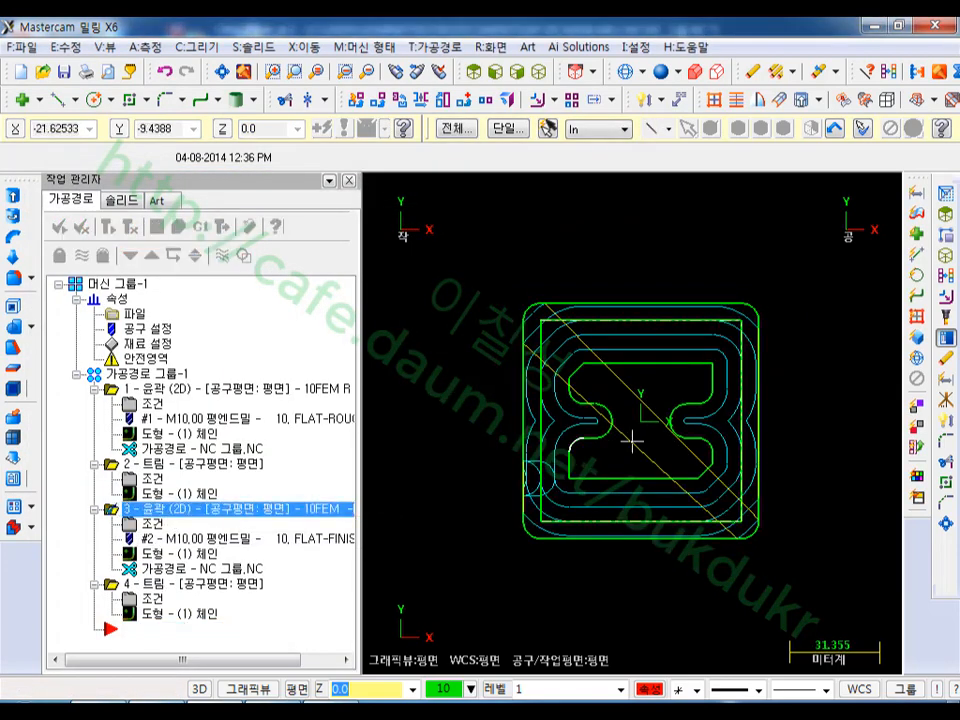
{"action": "scroll", "coordinate": [640, 425], "scroll_direction": "up", "scroll_amount": 1}
- Open Verify for all four operations with Stop on tool change enabled
{"action": "middle_click_drag", "start_coordinate": [600, 449], "coordinate": [649, 360]}
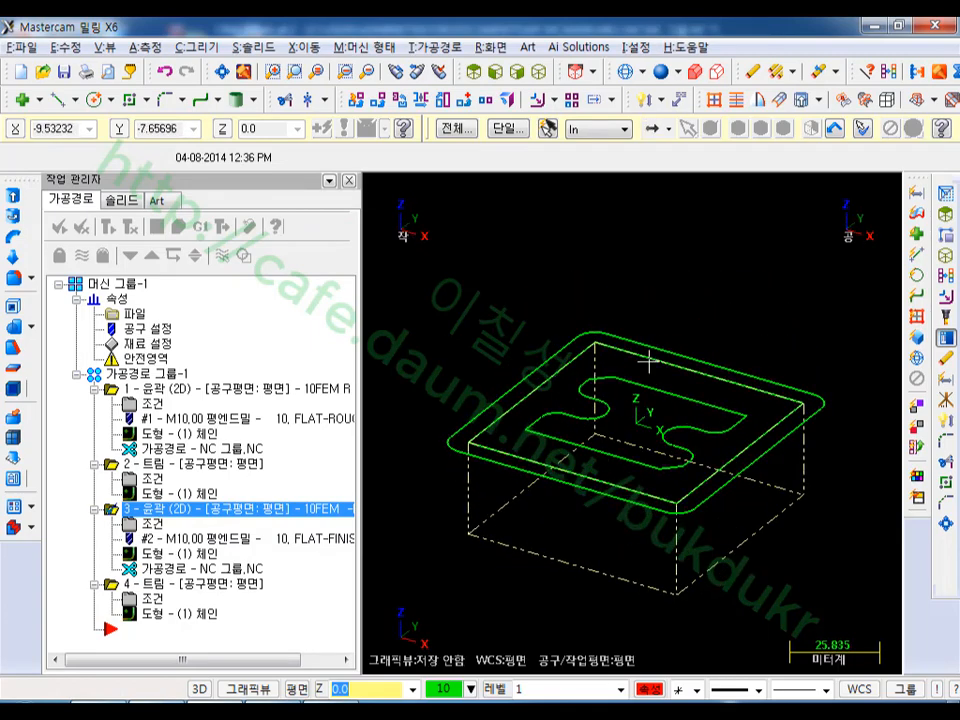
{"action": "left_click", "coordinate": [145, 374]}
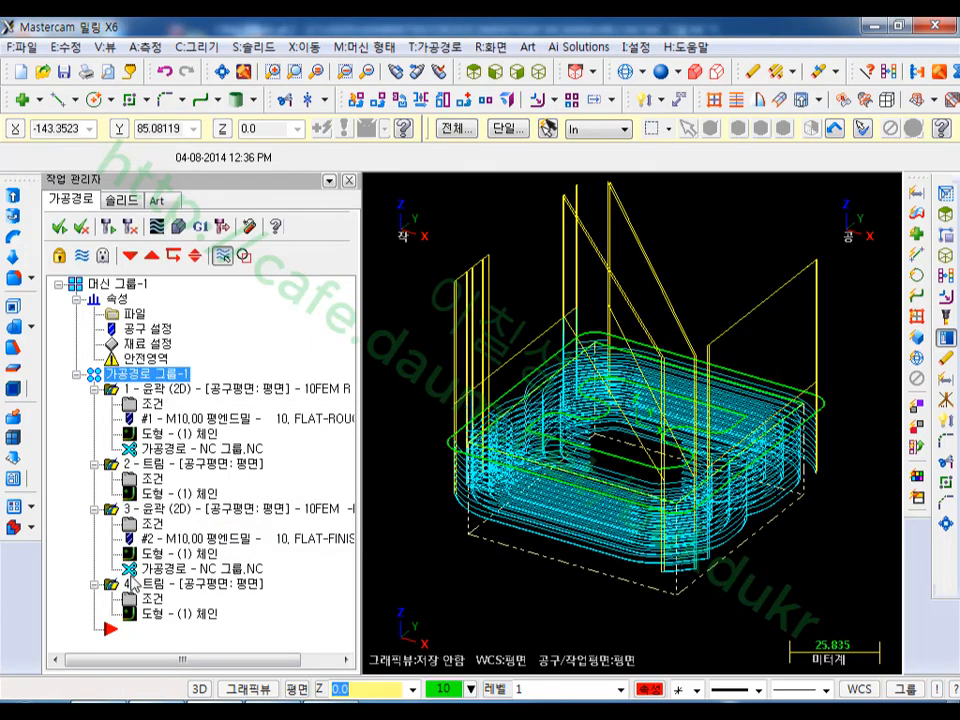
{"action": "left_click", "coordinate": [180, 226]}
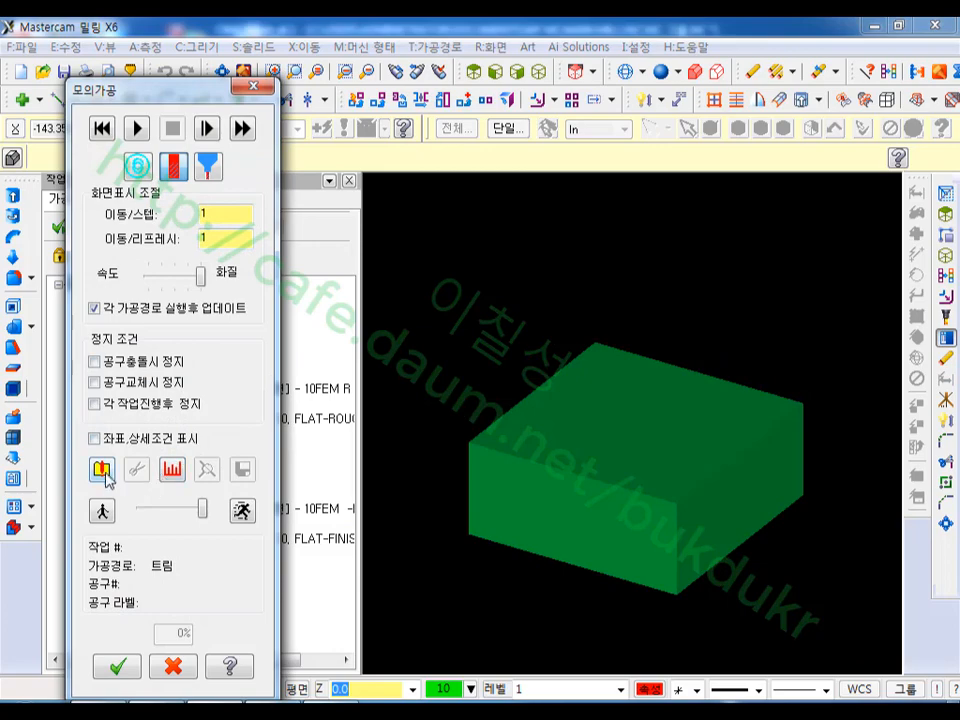
{"action": "left_click", "coordinate": [103, 472]}
{"action": "left_click_drag", "start_coordinate": [140, 180], "coordinate": [180, 71]}
{"action": "left_click", "coordinate": [458, 601]}
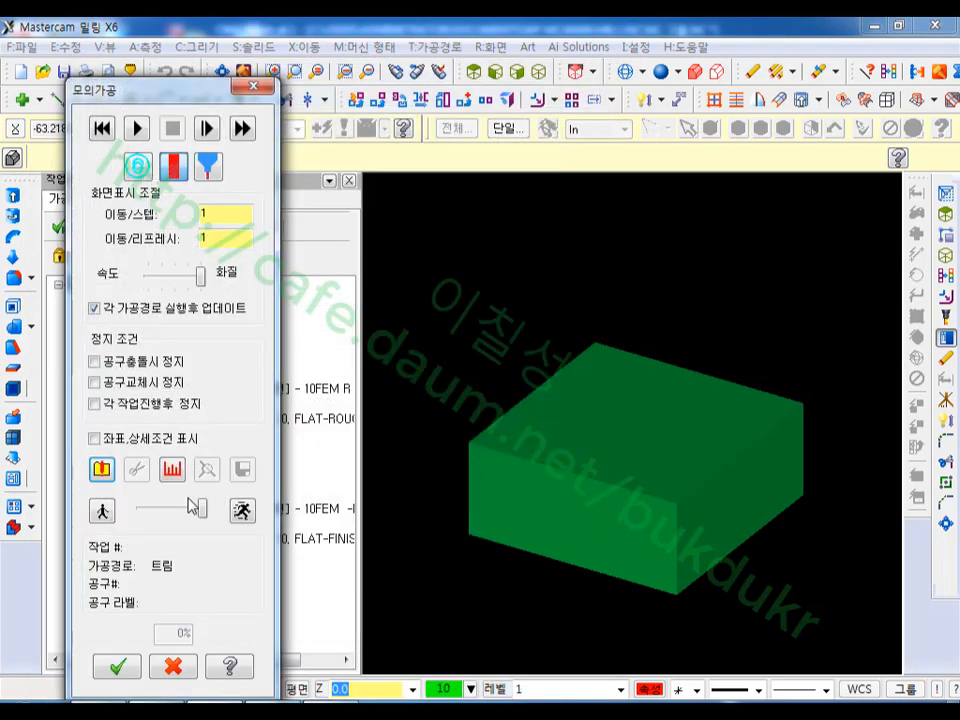
{"action": "left_click", "coordinate": [100, 384]}
- Play the simulation through each tool change, raising the speed near maximum
{"action": "left_click", "coordinate": [137, 128]}
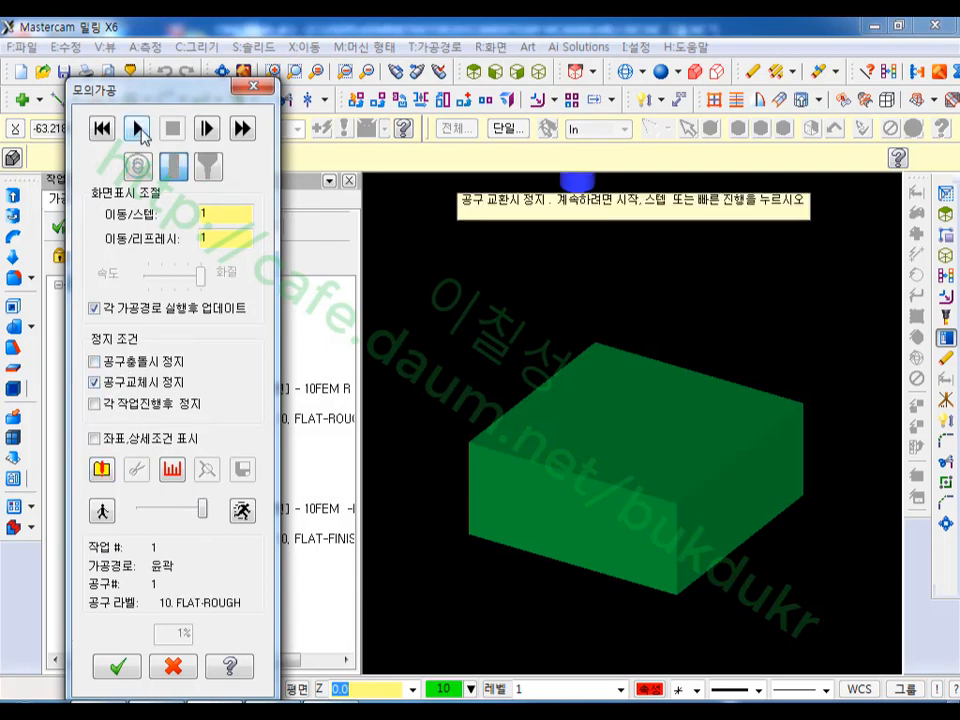
{"action": "left_click", "coordinate": [137, 128]}
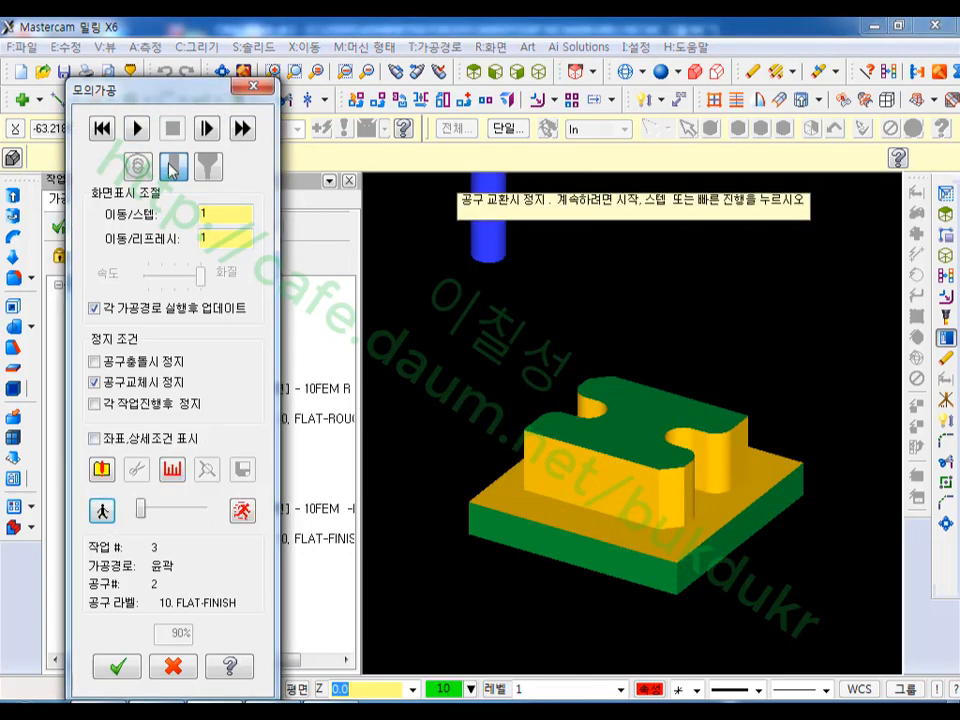
{"action": "left_click", "coordinate": [137, 128]}
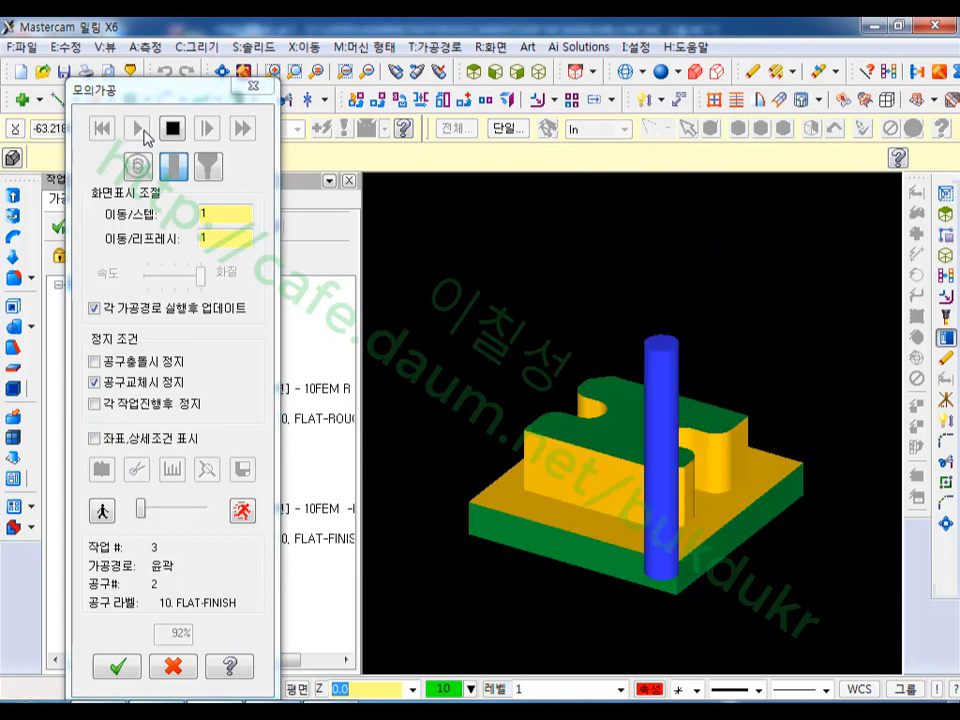
{"action": "left_click", "coordinate": [181, 512]}
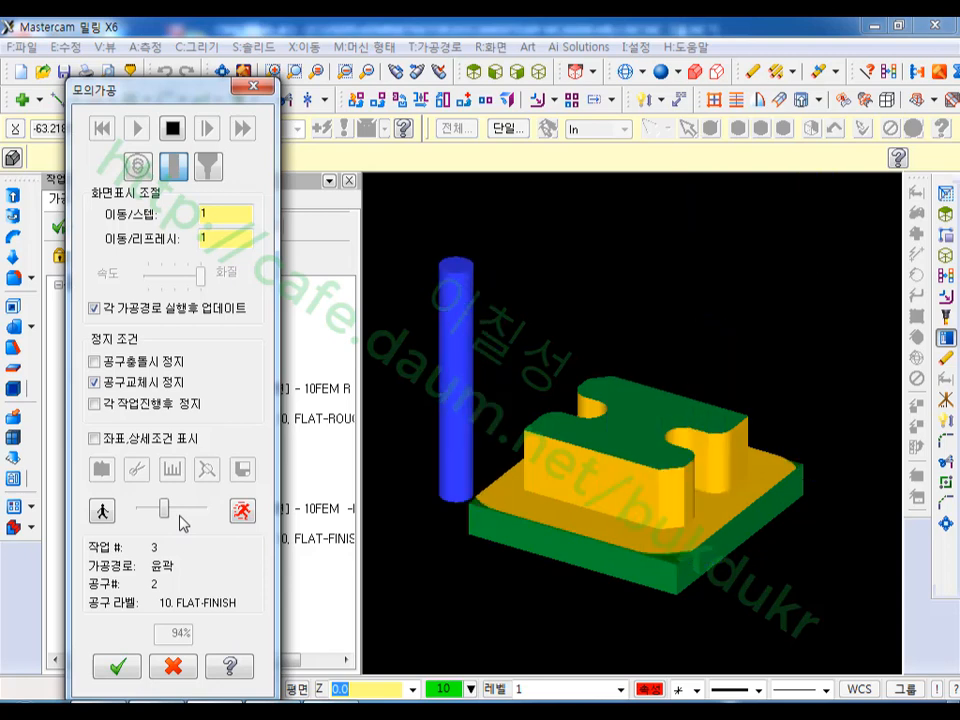
{"action": "left_click", "coordinate": [182, 512]}
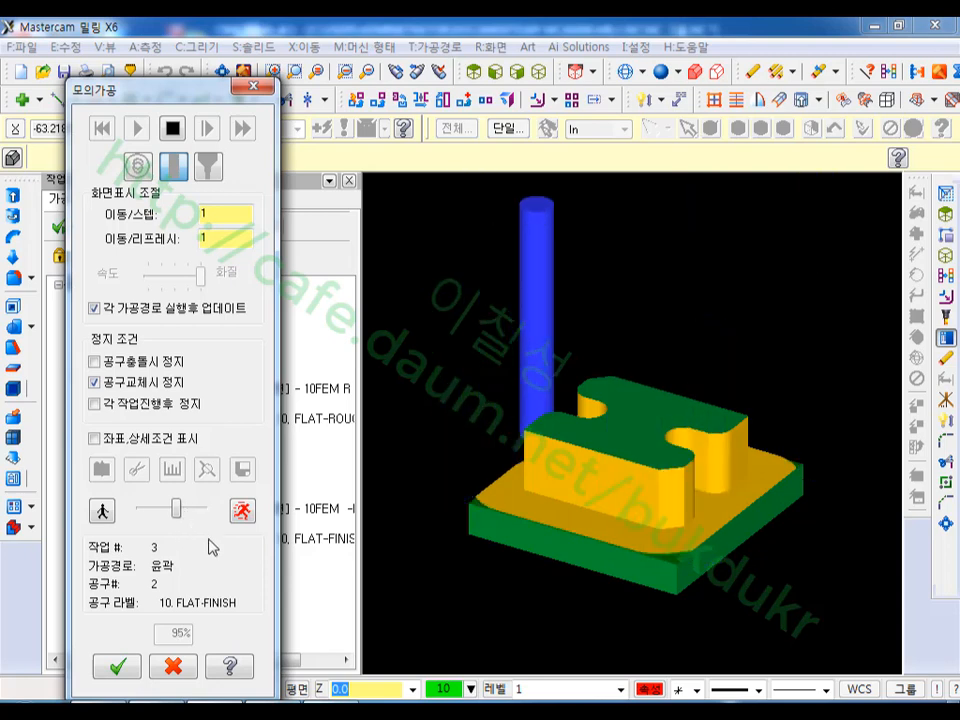
{"action": "left_click_drag", "start_coordinate": [177, 508], "coordinate": [193, 512]}
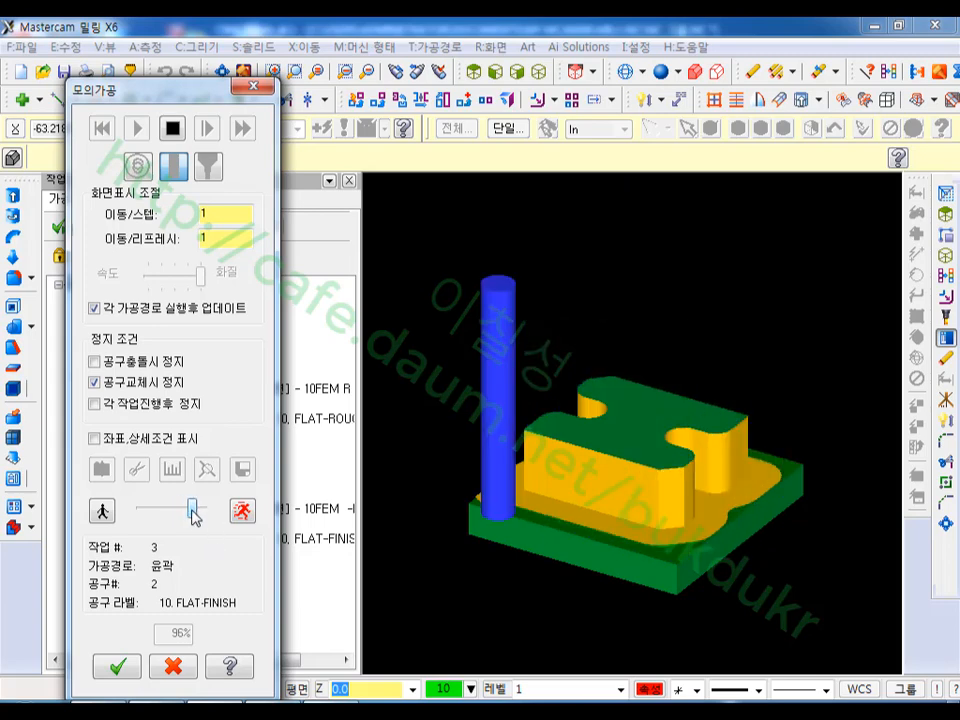
- Orbit the finished stepped part to inspect both notches, then close Verify
{"action": "scroll", "coordinate": [800, 537], "scroll_direction": "up", "scroll_amount": 3}
{"action": "scroll", "coordinate": [692, 560], "scroll_direction": "up", "scroll_amount": 2}
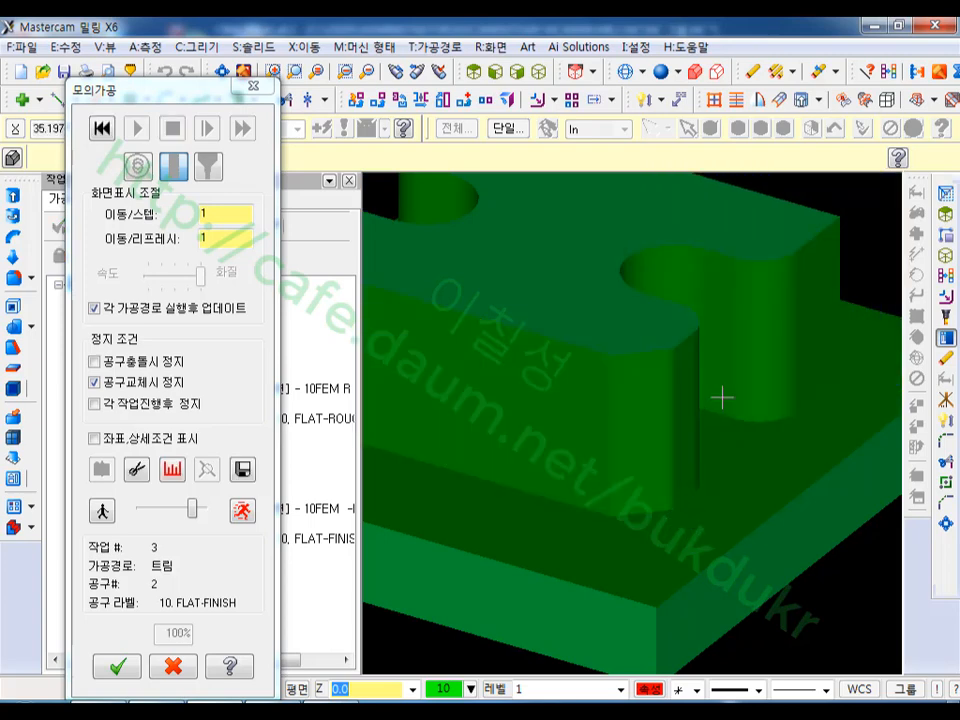
{"action": "scroll", "coordinate": [722, 397], "scroll_direction": "down", "scroll_amount": 3}
{"action": "middle_click_drag", "start_coordinate": [733, 423], "coordinate": [656, 265]}
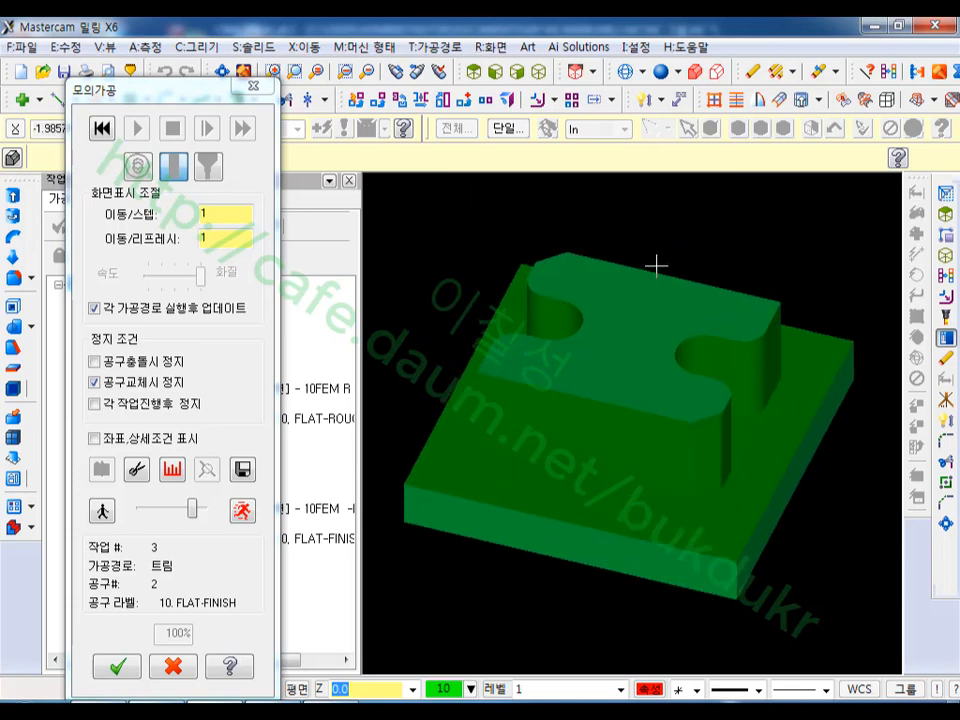
{"action": "scroll", "coordinate": [632, 336], "scroll_direction": "up", "scroll_amount": 1}
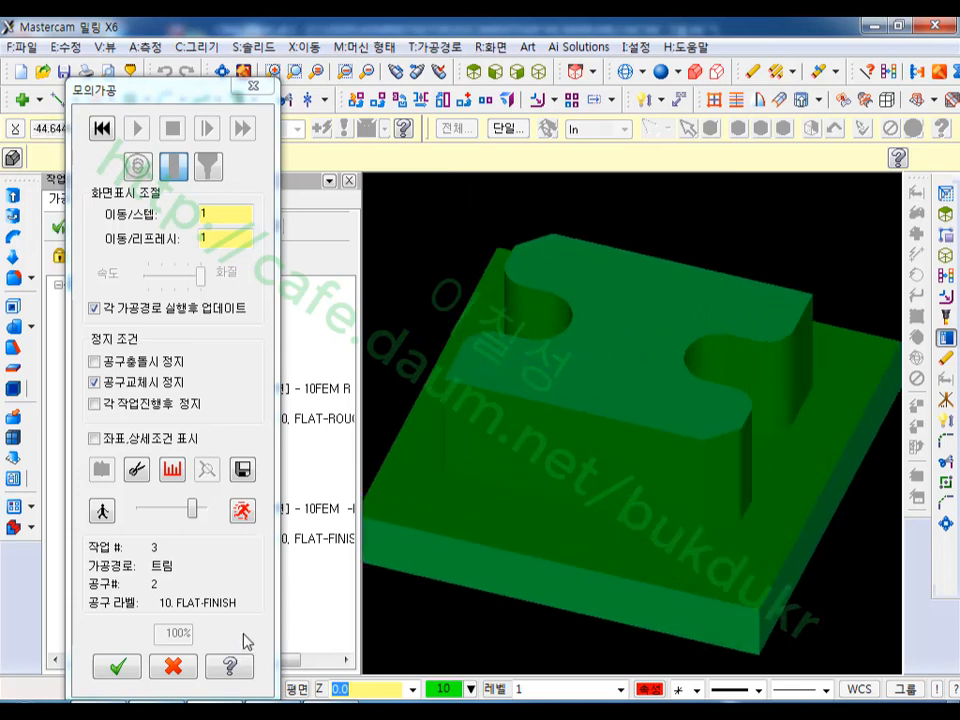
{"action": "left_click", "coordinate": [176, 666]}
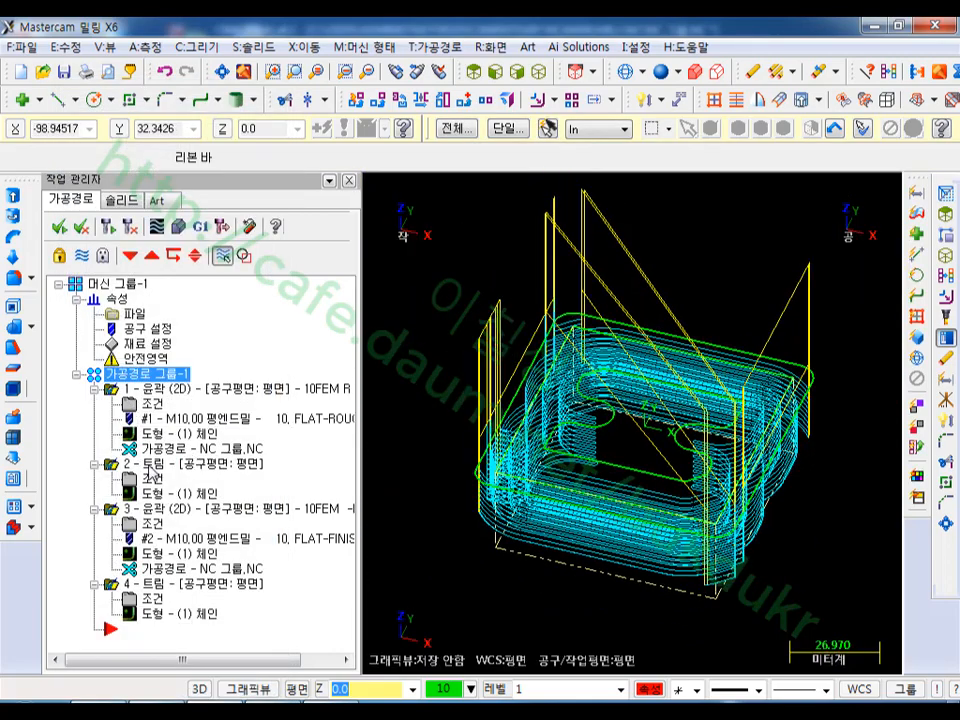
- Collapse the four operations, hide the toolpath display, and switch to Top view
{"action": "left_click", "coordinate": [94, 388]}
{"action": "left_click", "coordinate": [94, 403]}
{"action": "left_click", "coordinate": [94, 419]}
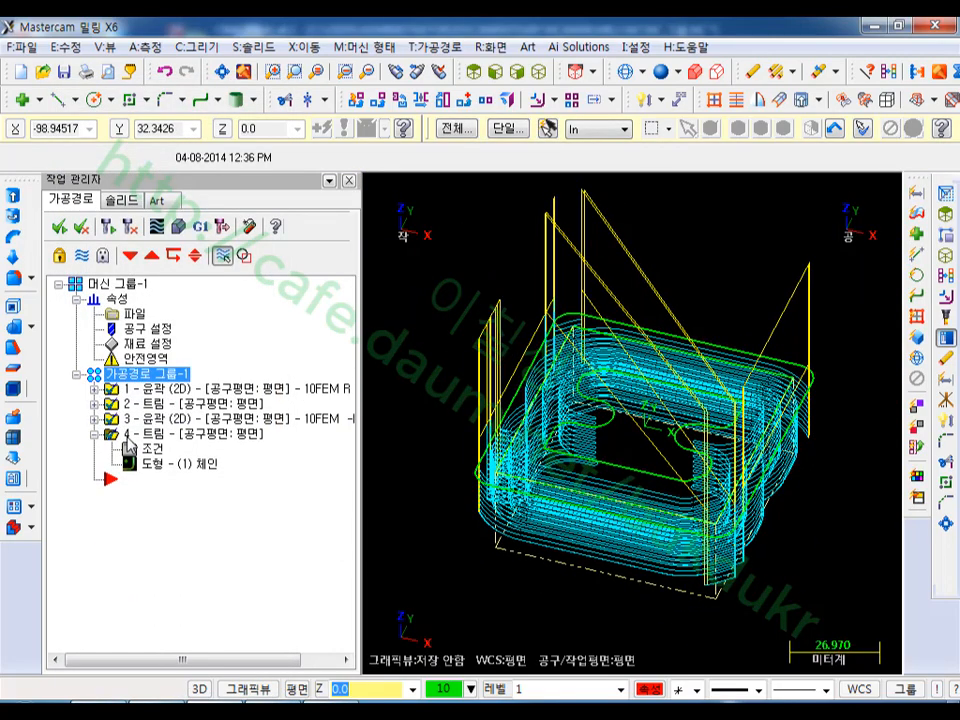
{"action": "left_click", "coordinate": [94, 434]}
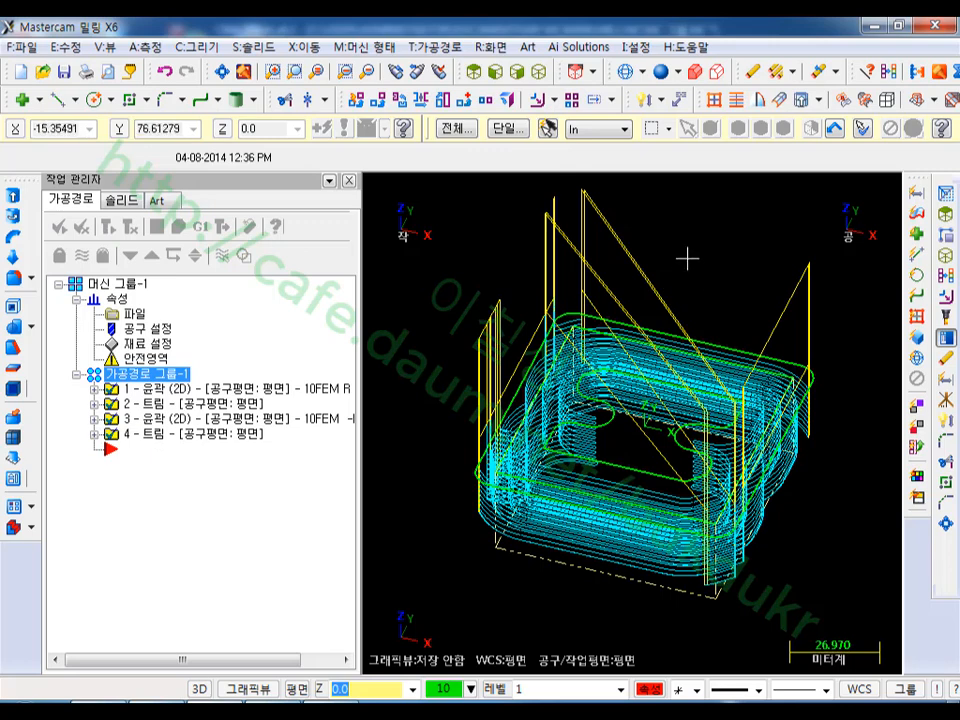
{"action": "left_click", "coordinate": [82, 256]}
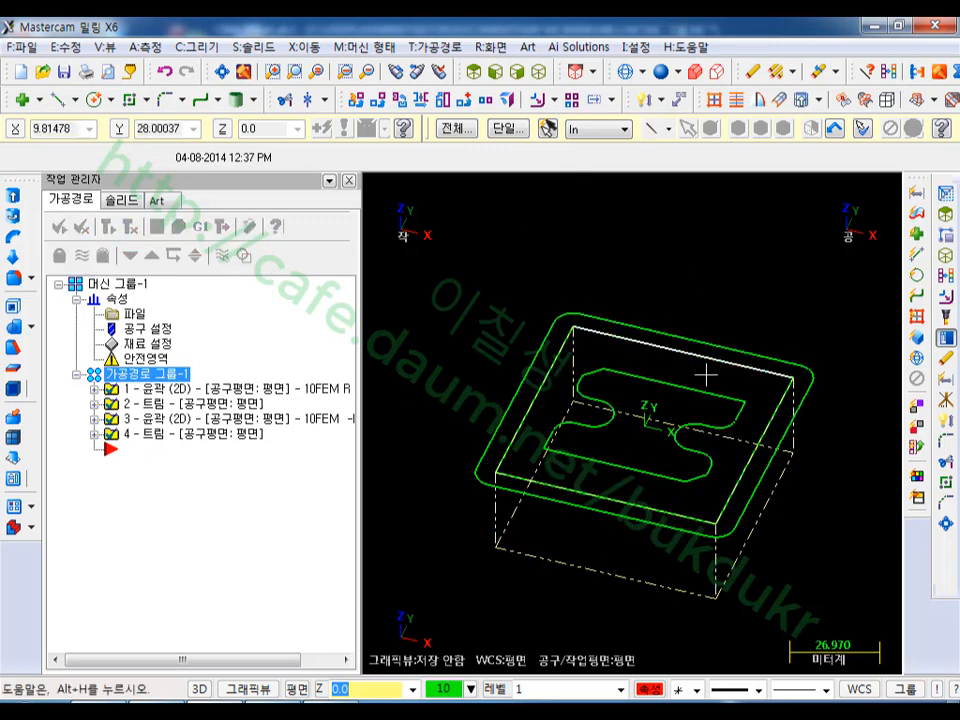
{"action": "scroll", "coordinate": [708, 375], "scroll_direction": "up", "scroll_amount": 1}
{"action": "left_click", "coordinate": [473, 71]}
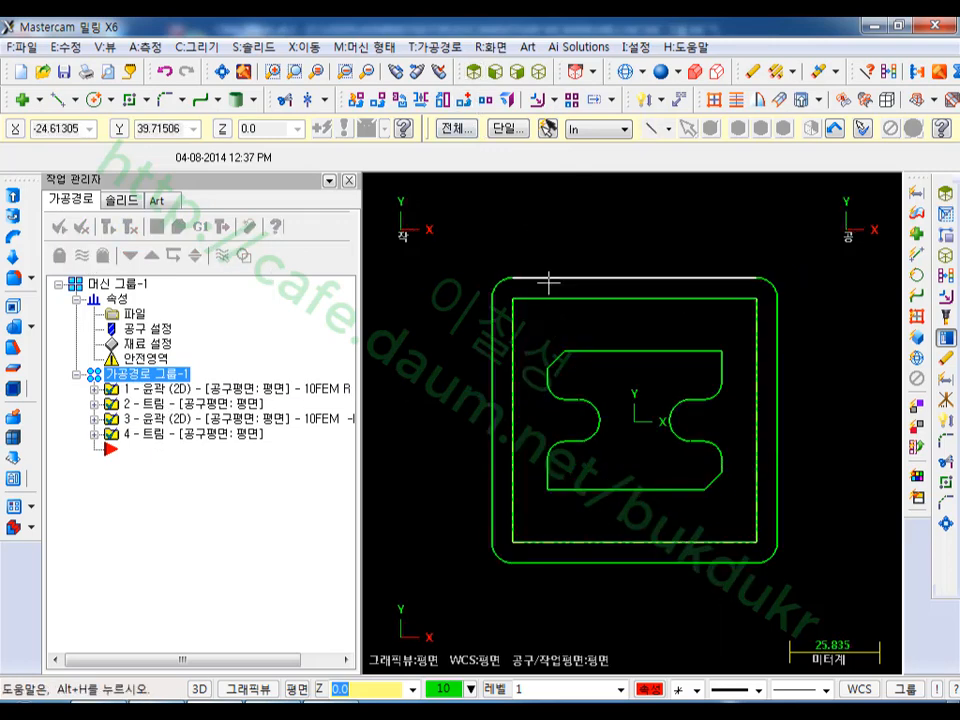
- Blank the outer rounded boundary using Screen > Blank
{"action": "left_click", "coordinate": [548, 283]}
{"action": "left_click", "coordinate": [491, 46]}
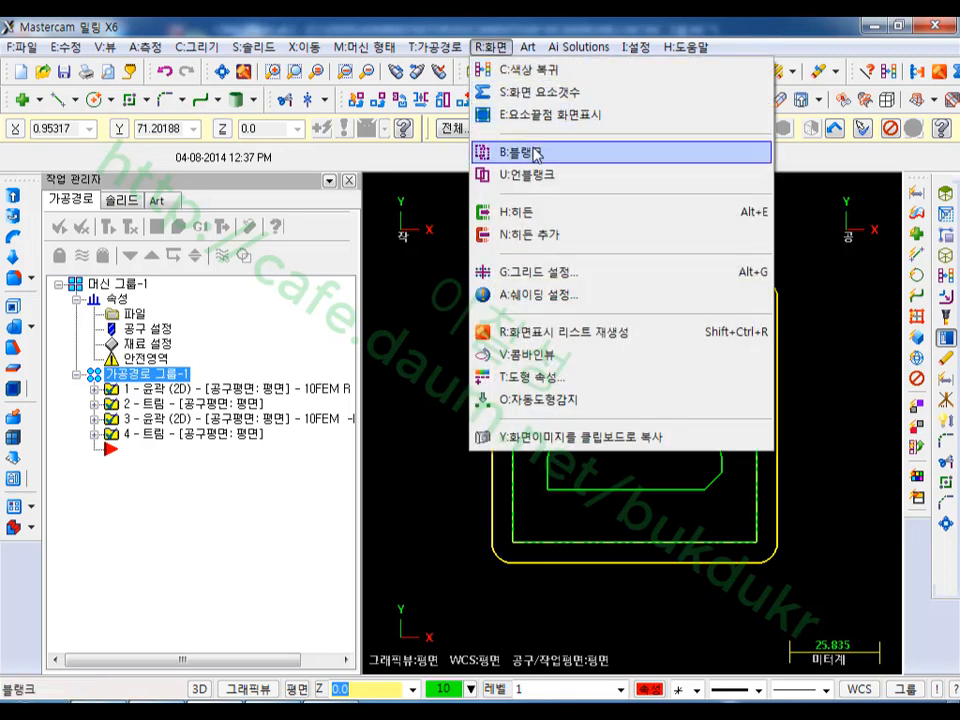
{"action": "left_click", "coordinate": [532, 152]}
{"action": "scroll", "coordinate": [639, 476], "scroll_direction": "up", "scroll_amount": 2}
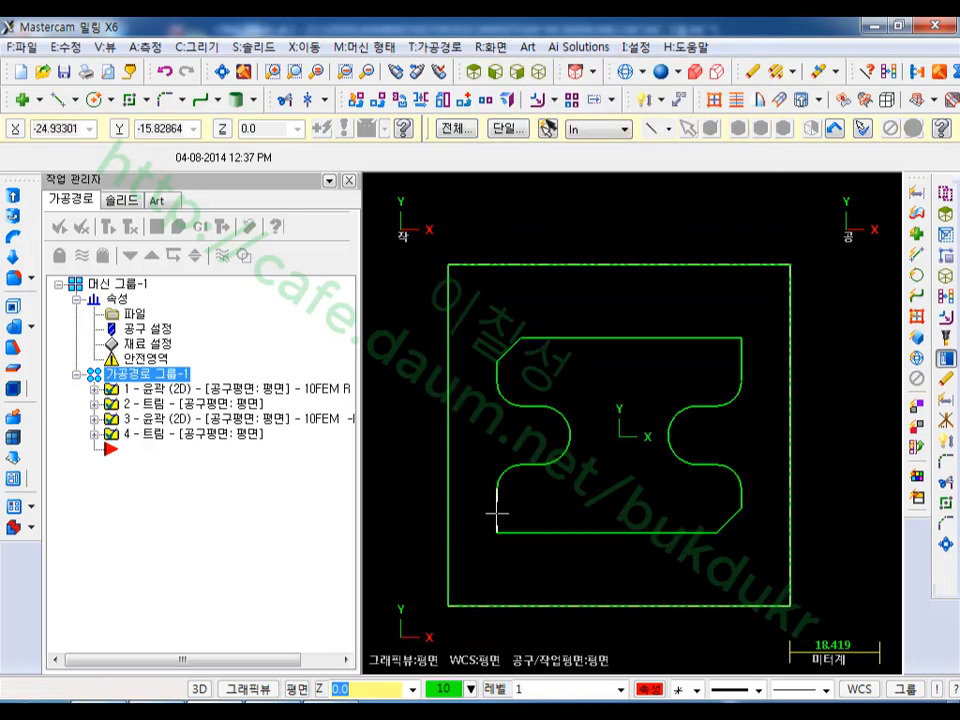
- Start a new Contour toolpath chained to the outer square stock outline
{"action": "left_click", "coordinate": [434, 46]}
{"action": "left_click", "coordinate": [474, 68]}
{"action": "left_click", "coordinate": [456, 570]}
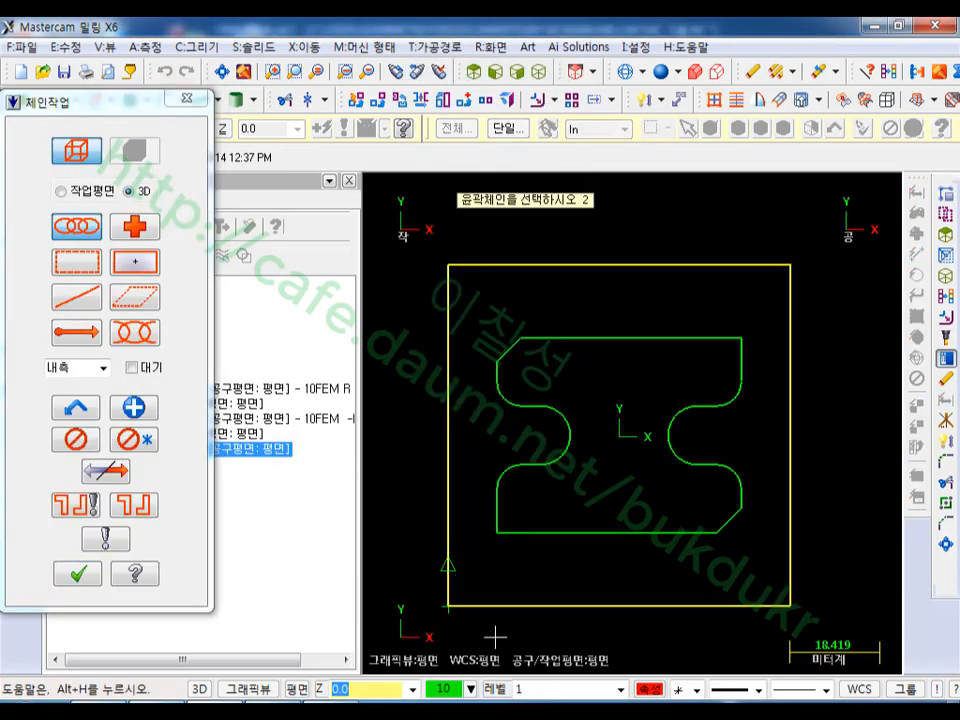
- Confirm the chain, pick the 10 / 45 Chamfer Mill, and add a chamfer comment
{"action": "left_click", "coordinate": [79, 572]}
{"action": "left_click", "coordinate": [152, 131]}
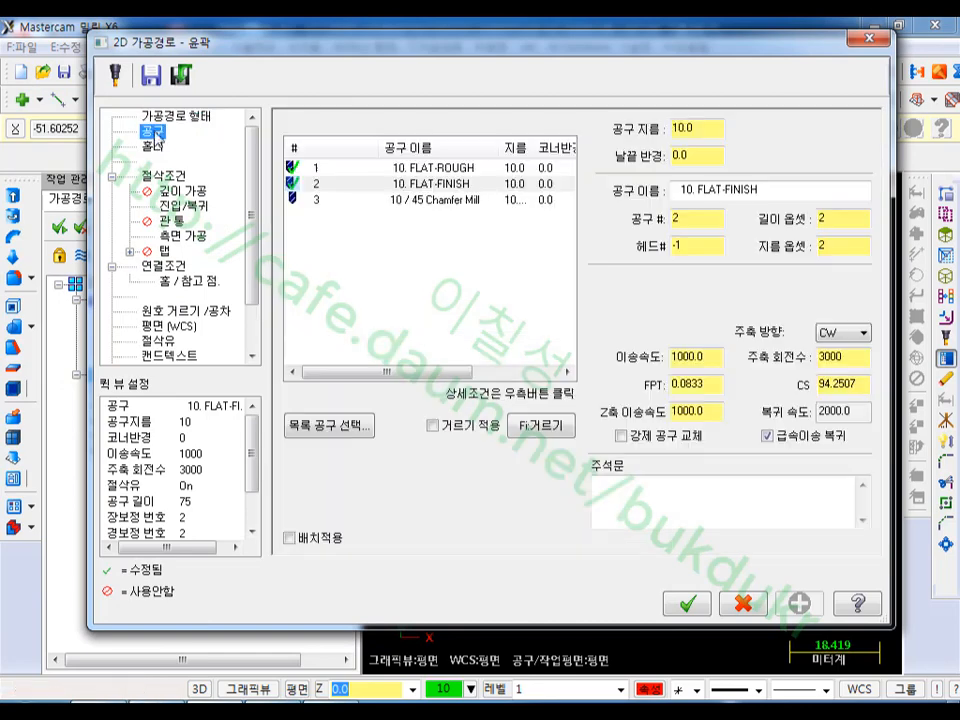
{"action": "left_click", "coordinate": [343, 205]}
{"action": "left_click", "coordinate": [694, 504]}
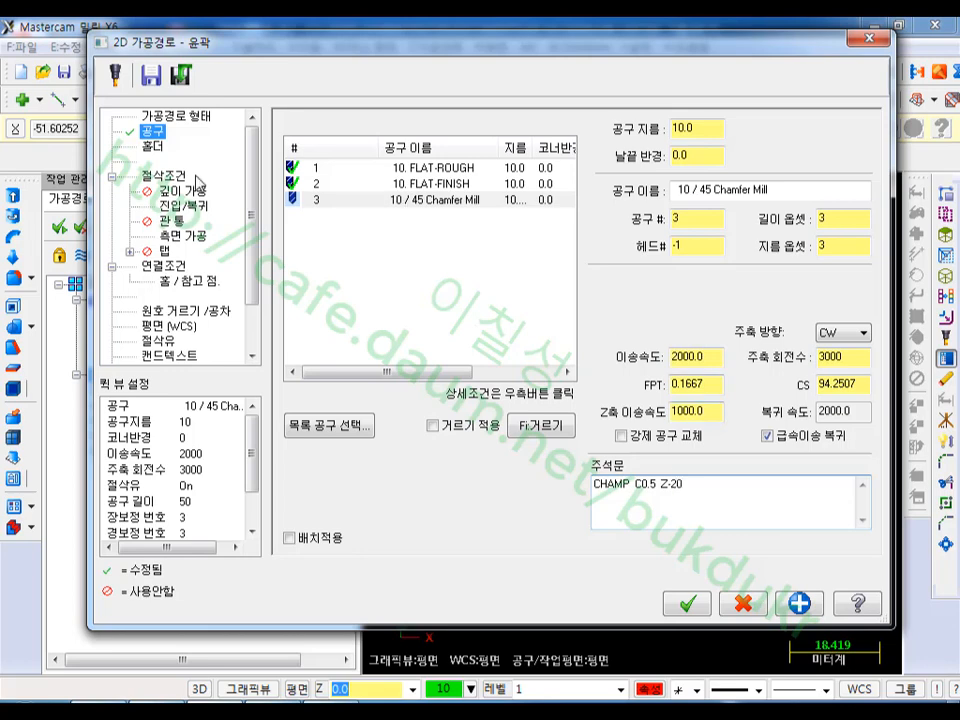
- Set contour type to 2D Chamfer with Lead In/Out and Multi Passes turned off
{"action": "left_click", "coordinate": [165, 176]}
{"action": "left_click", "coordinate": [740, 163]}
{"action": "left_click", "coordinate": [738, 172]}
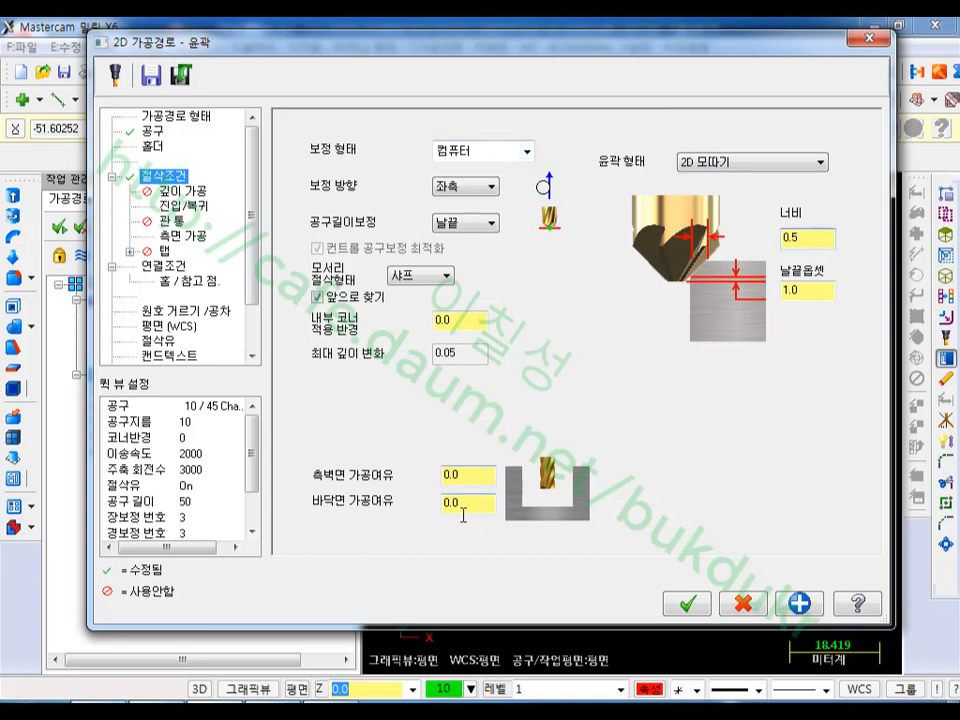
{"action": "left_click", "coordinate": [208, 205]}
{"action": "left_click", "coordinate": [291, 121]}
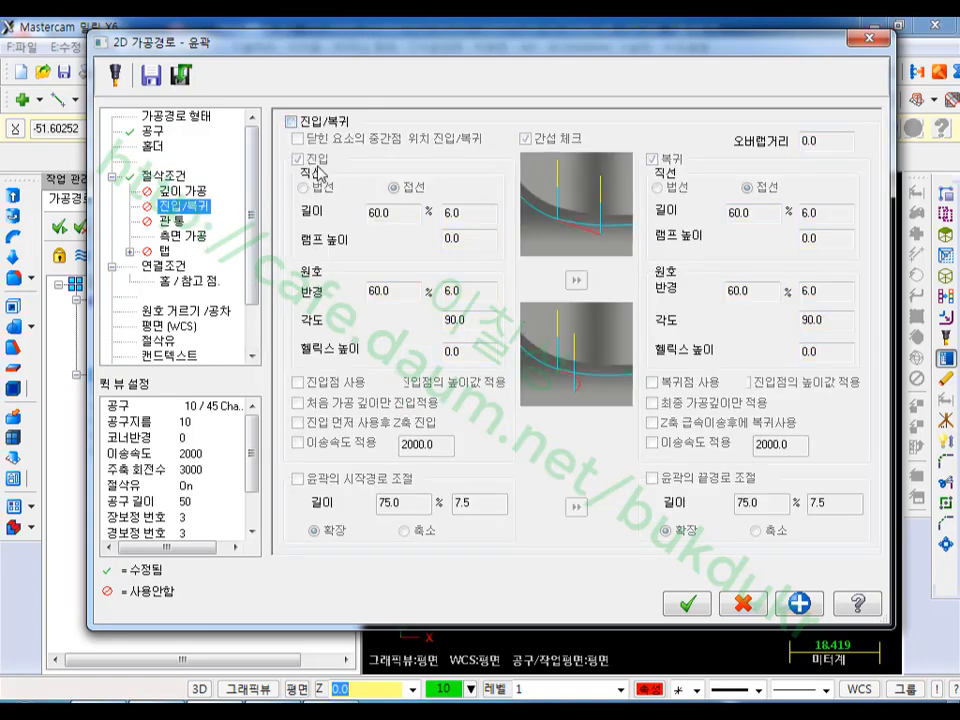
{"action": "left_click", "coordinate": [176, 237]}
{"action": "left_click", "coordinate": [313, 141]}
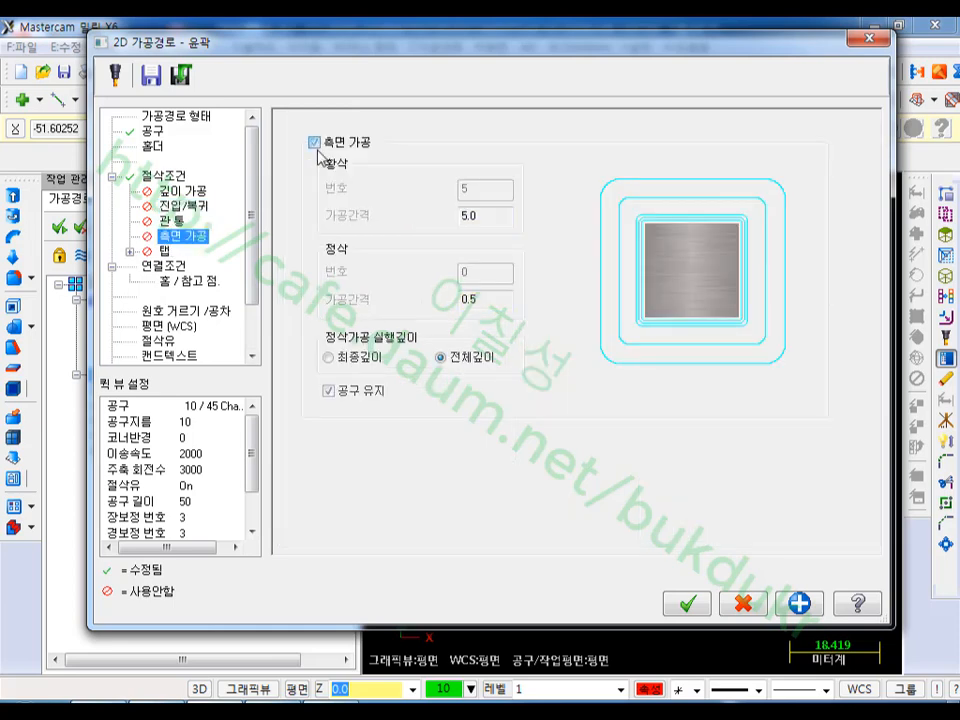
- Set linking top of stock and depth to -20 and create the chamfer toolpath
{"action": "left_click", "coordinate": [161, 267]}
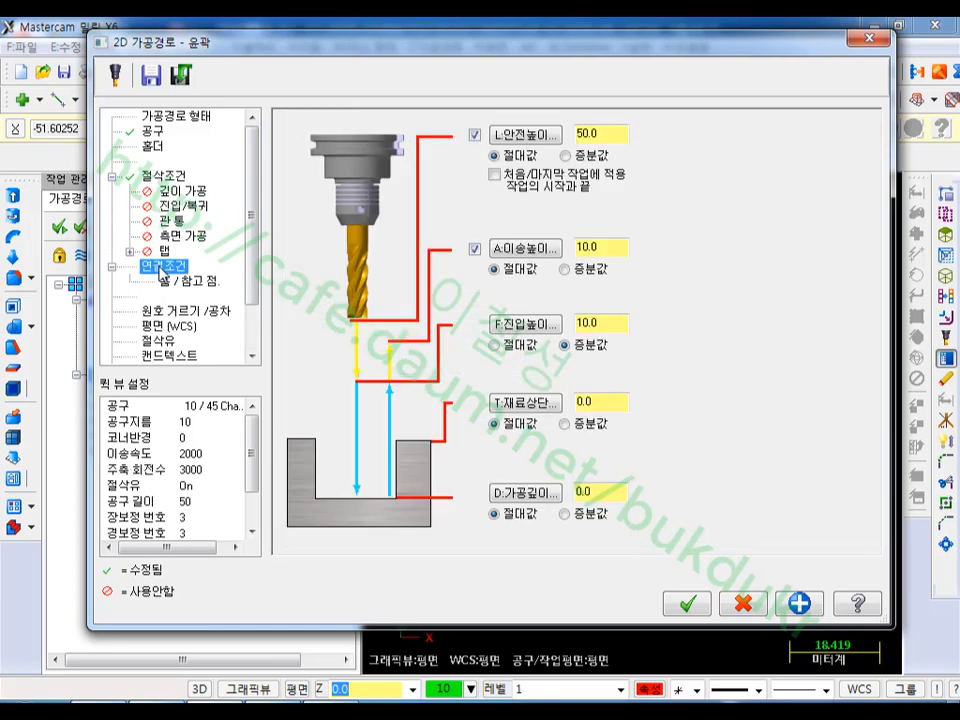
{"action": "double_click", "coordinate": [595, 405]}
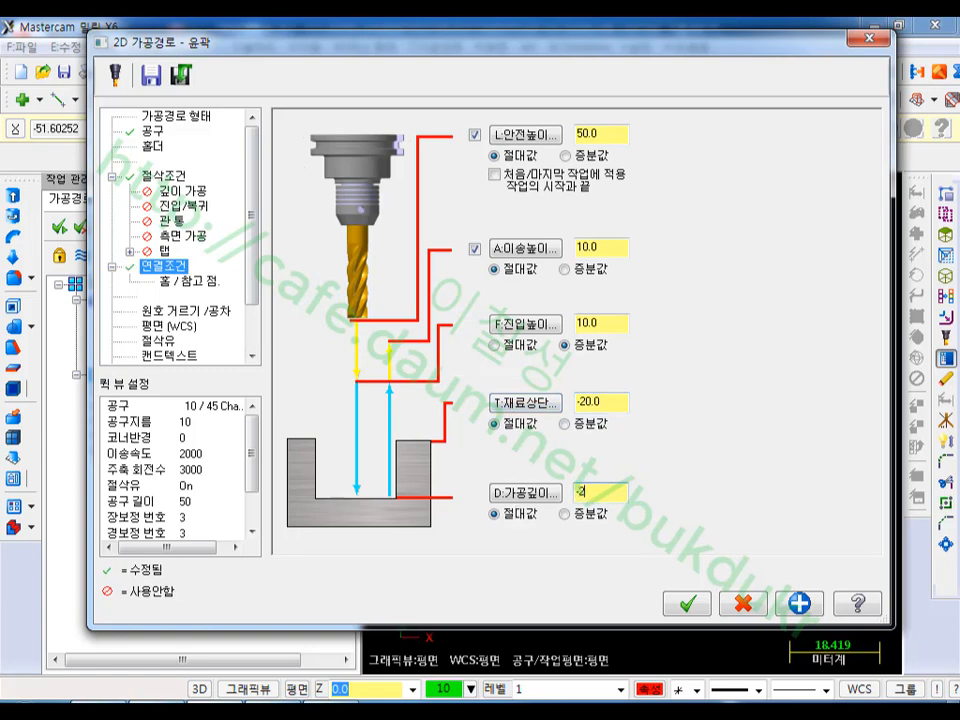
{"action": "left_click", "coordinate": [690, 608]}
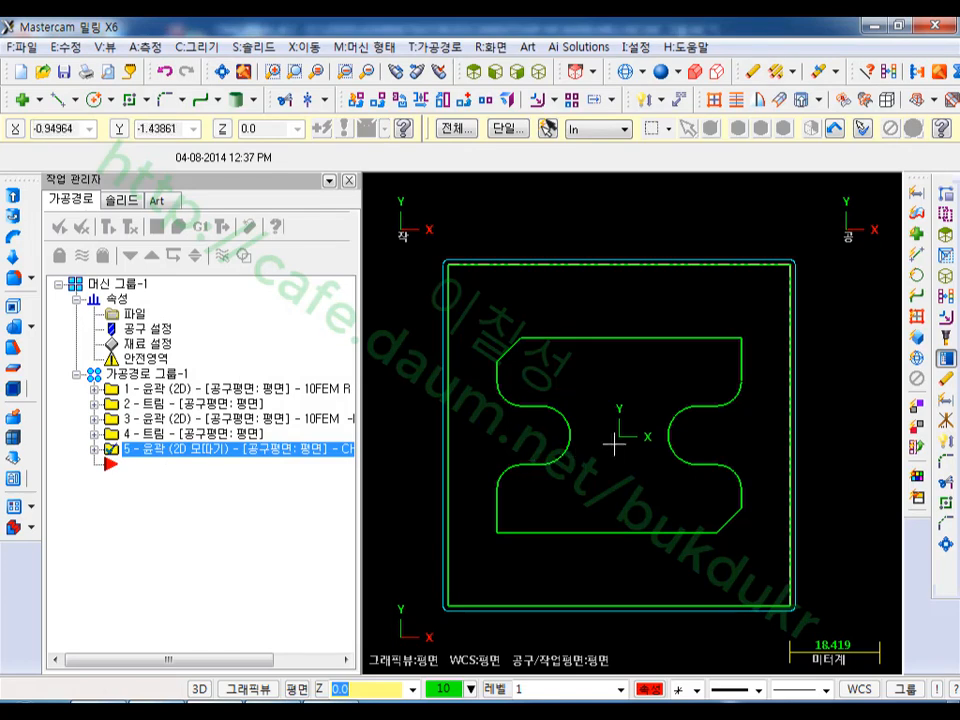
- Copy chamfer operation 5 as a new operation placed after it
{"action": "middle_click_drag", "start_coordinate": [647, 396], "coordinate": [684, 307]}
{"action": "scroll", "coordinate": [684, 307], "scroll_direction": "down", "scroll_amount": 1}
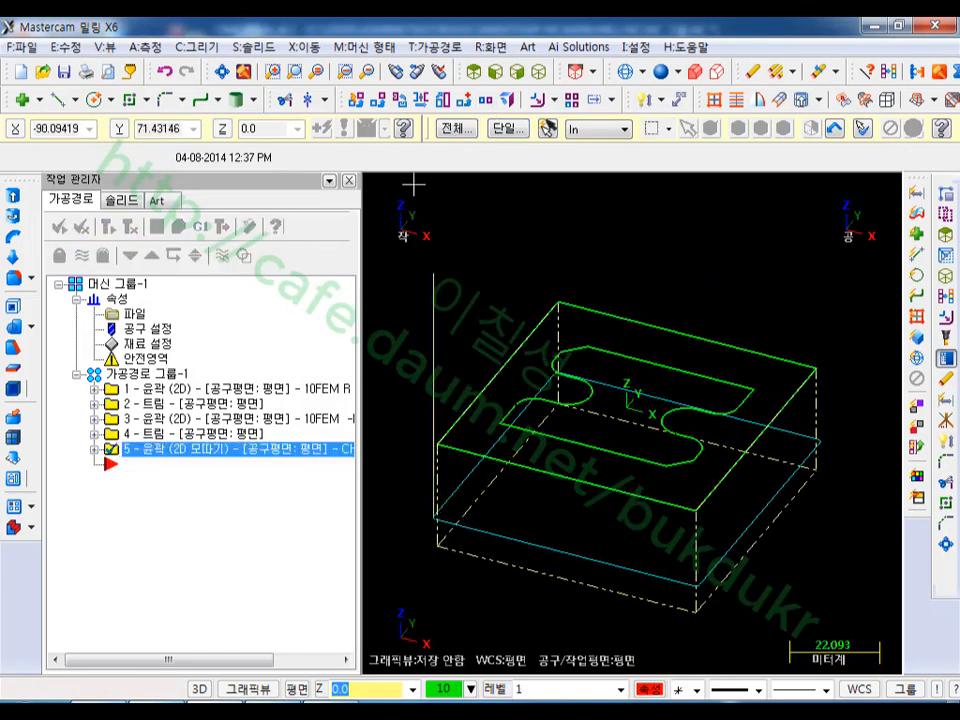
{"action": "right_click_drag", "start_coordinate": [145, 450], "coordinate": [200, 535]}
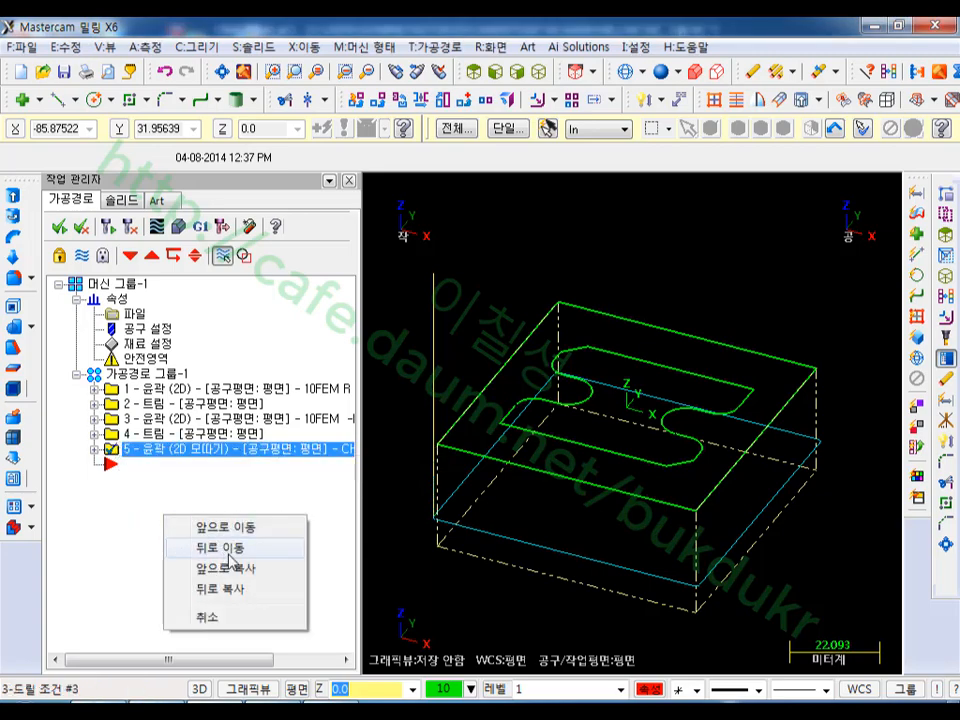
{"action": "left_click", "coordinate": [220, 588]}
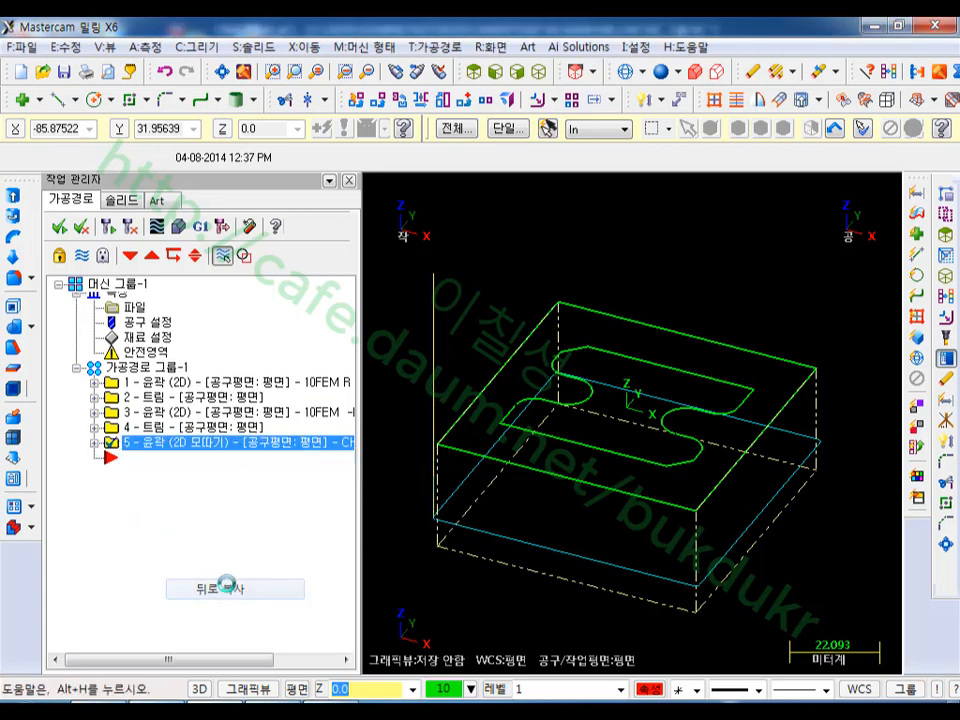
- Open the new operation 6's parameters and review its tool and chamfer cut settings
{"action": "left_click", "coordinate": [128, 254]}
{"action": "left_click", "coordinate": [95, 403]}
{"action": "left_click", "coordinate": [143, 419]}
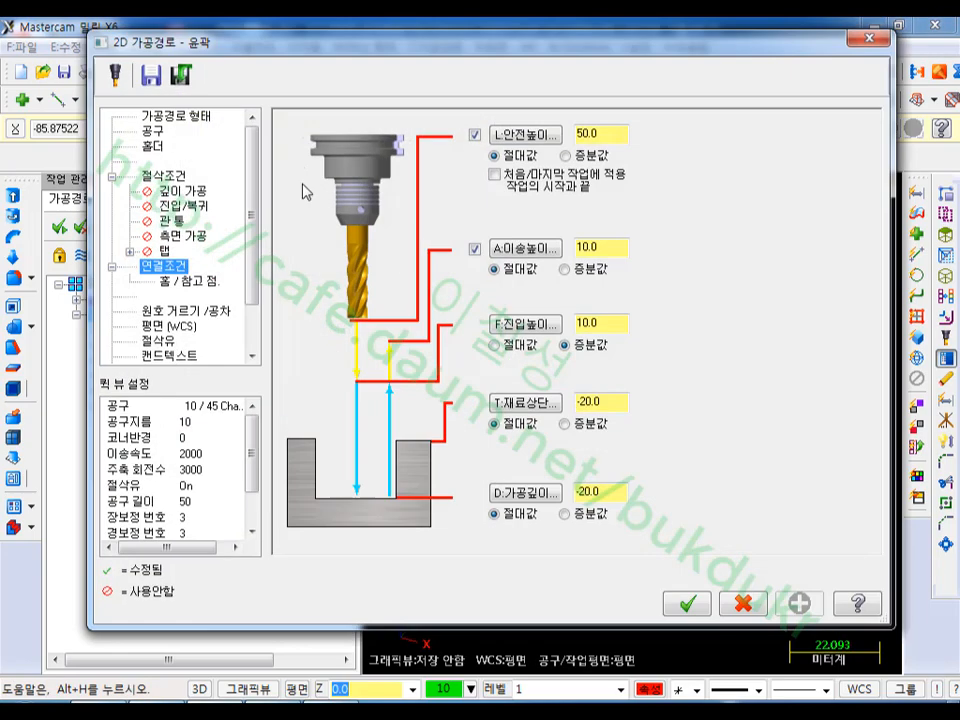
{"action": "left_click", "coordinate": [155, 131]}
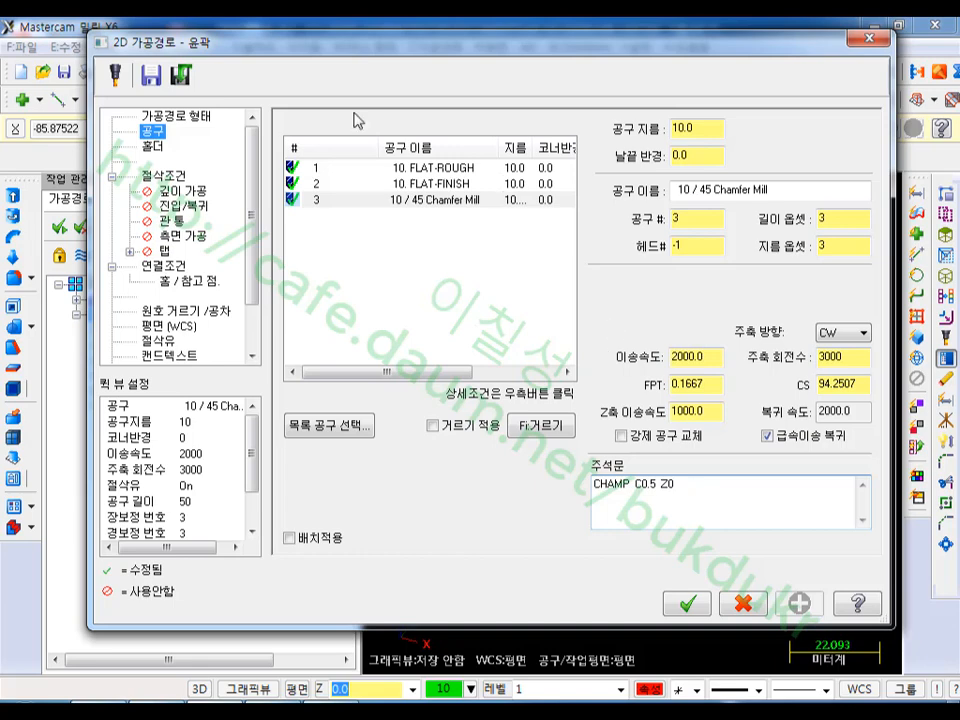
{"action": "left_click", "coordinate": [163, 175]}
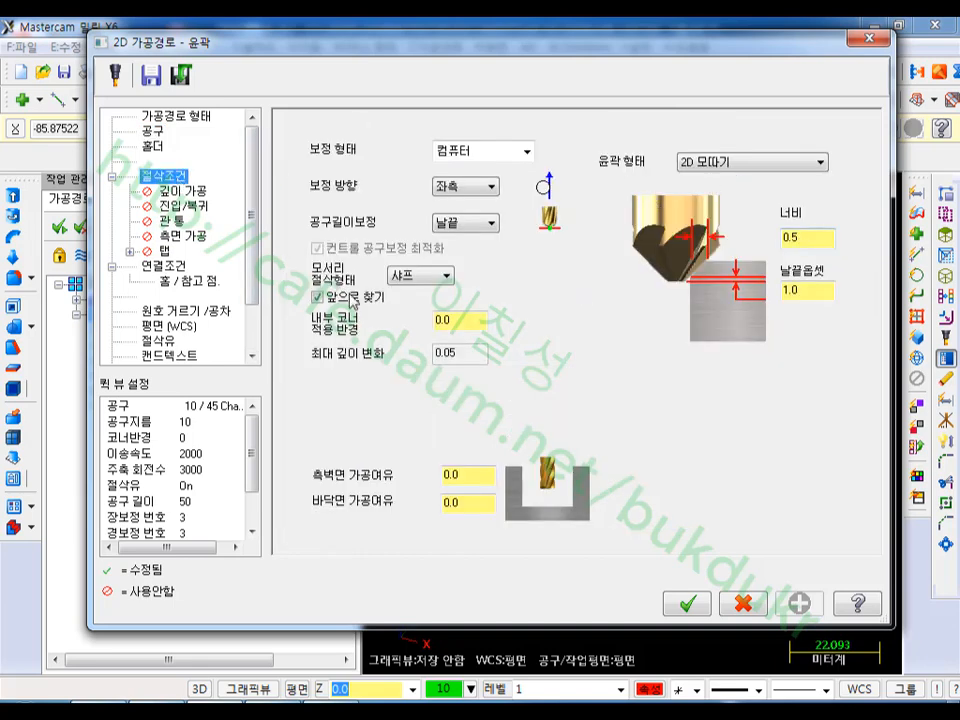
- Set top of stock and cutting depth to 0 in Linking Parameters and accept
{"action": "left_click", "coordinate": [163, 266]}
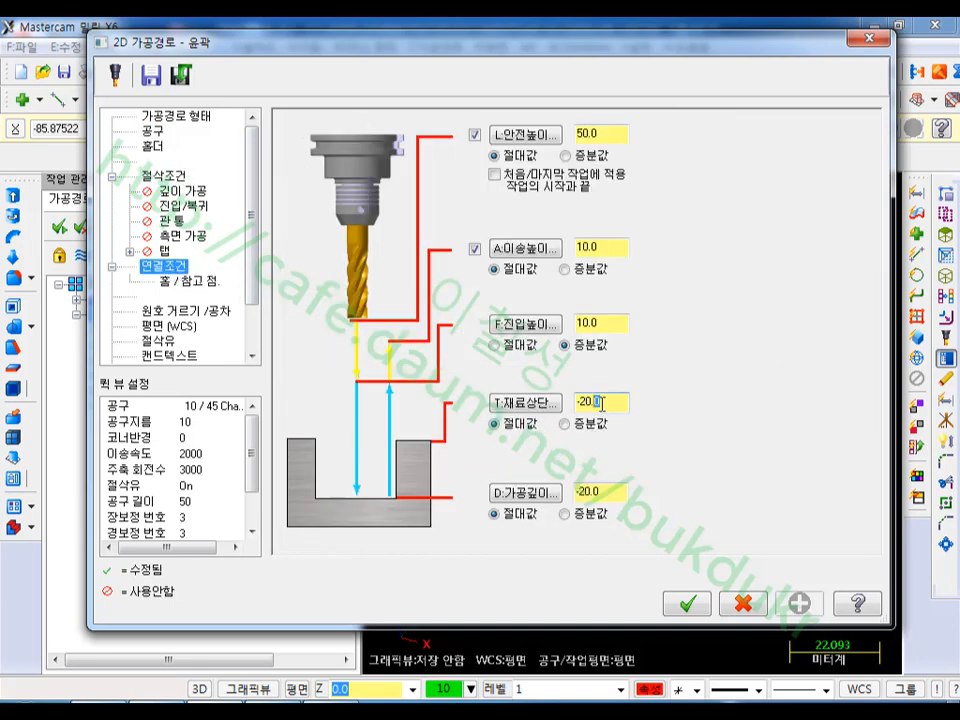
{"action": "type", "text": "0"}
{"action": "double_click", "coordinate": [619, 490]}
{"action": "type", "text": "0"}
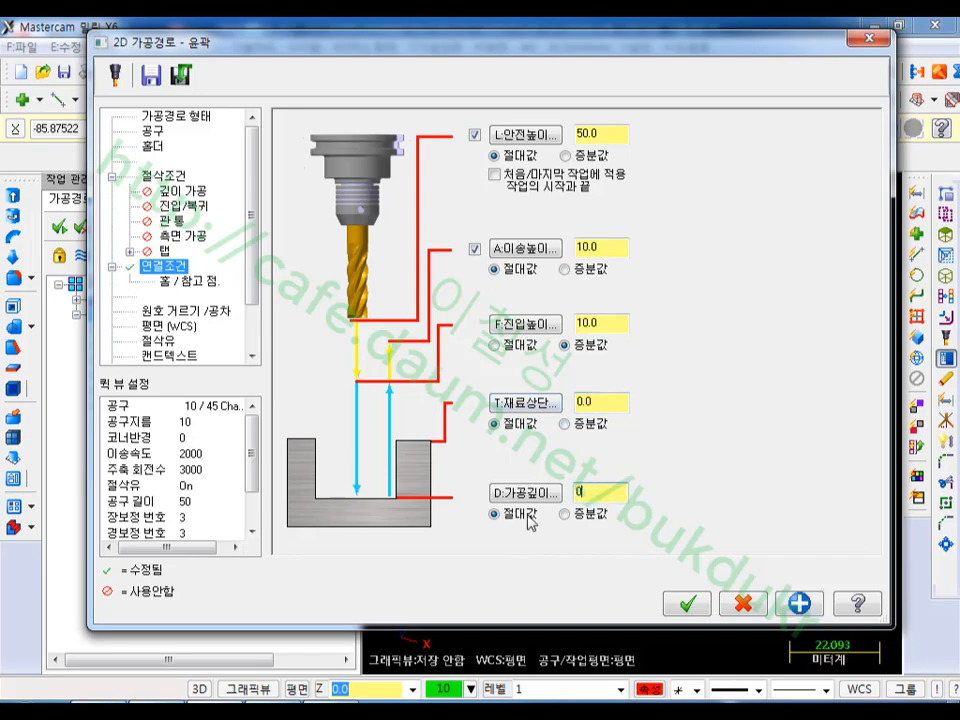
{"action": "left_click", "coordinate": [681, 605]}
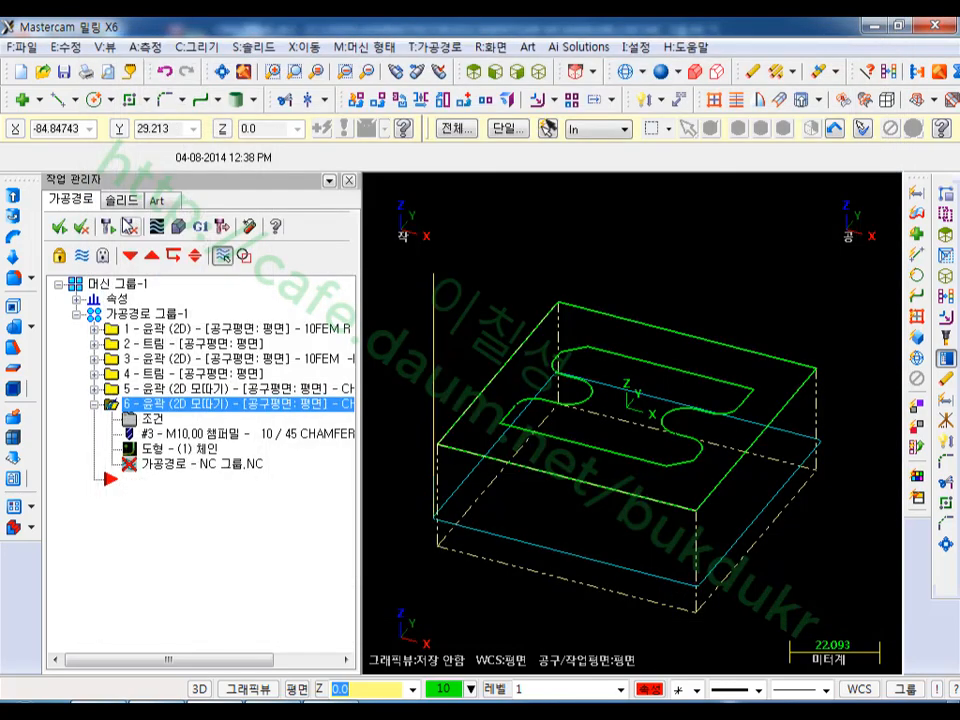
- Rechain the copied operation to the inner part contour and regenerate it
{"action": "left_click", "coordinate": [163, 449]}
{"action": "right_click", "coordinate": [165, 299]}
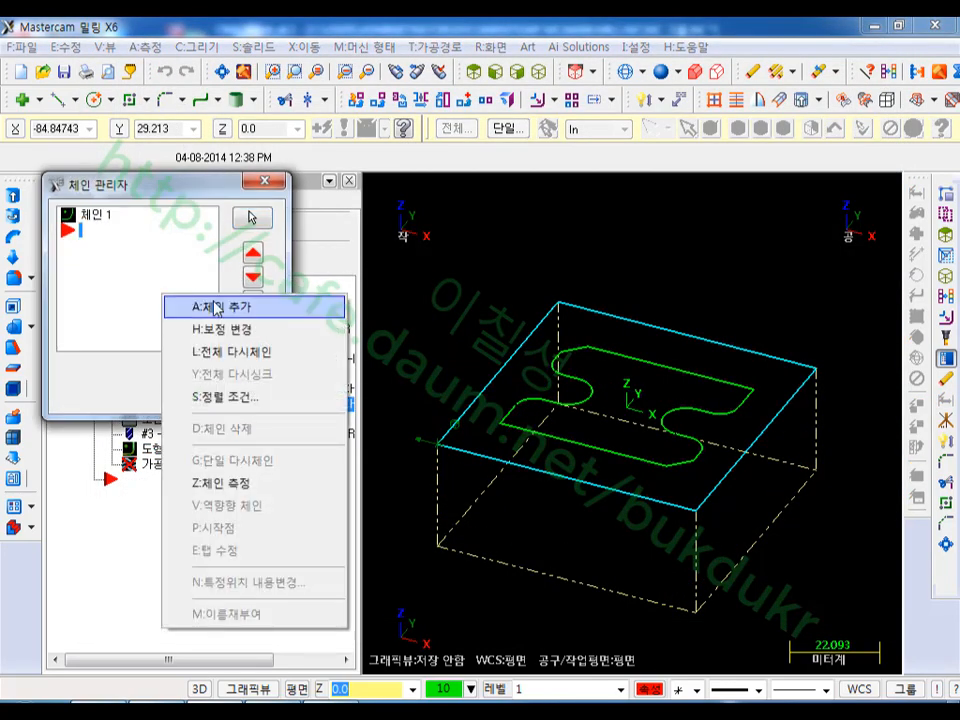
{"action": "left_click", "coordinate": [232, 352]}
{"action": "left_click", "coordinate": [512, 418]}
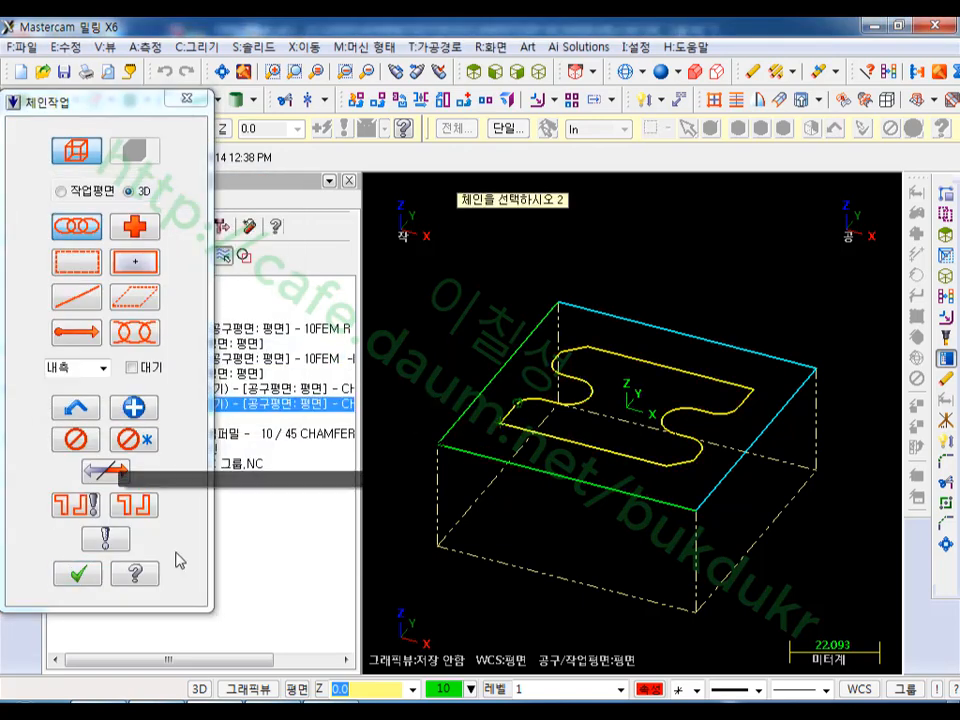
{"action": "left_click", "coordinate": [78, 574]}
{"action": "left_click", "coordinate": [193, 397]}
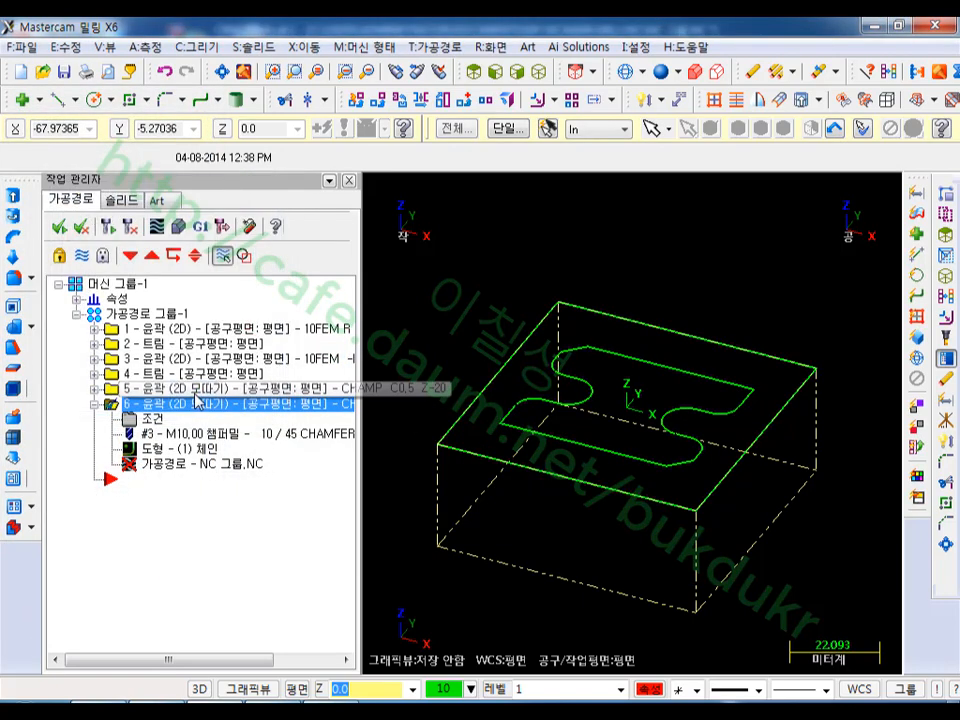
{"action": "left_click", "coordinate": [109, 229]}
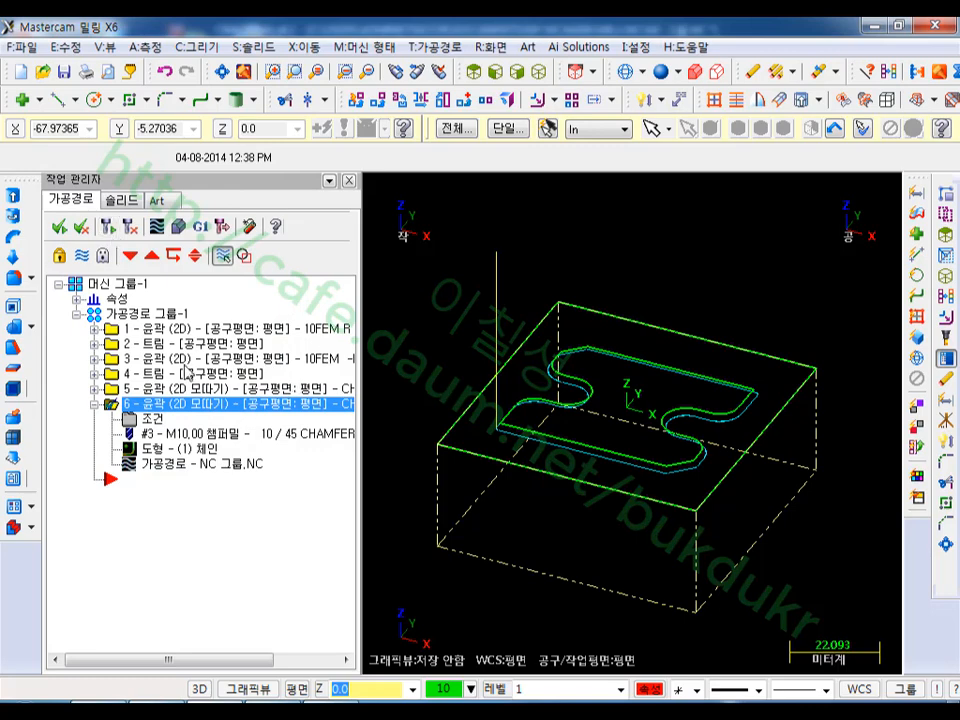
- Verify all six operations in simulation, inspecting the chamfered edges, then close Verify
{"action": "left_click", "coordinate": [175, 313]}
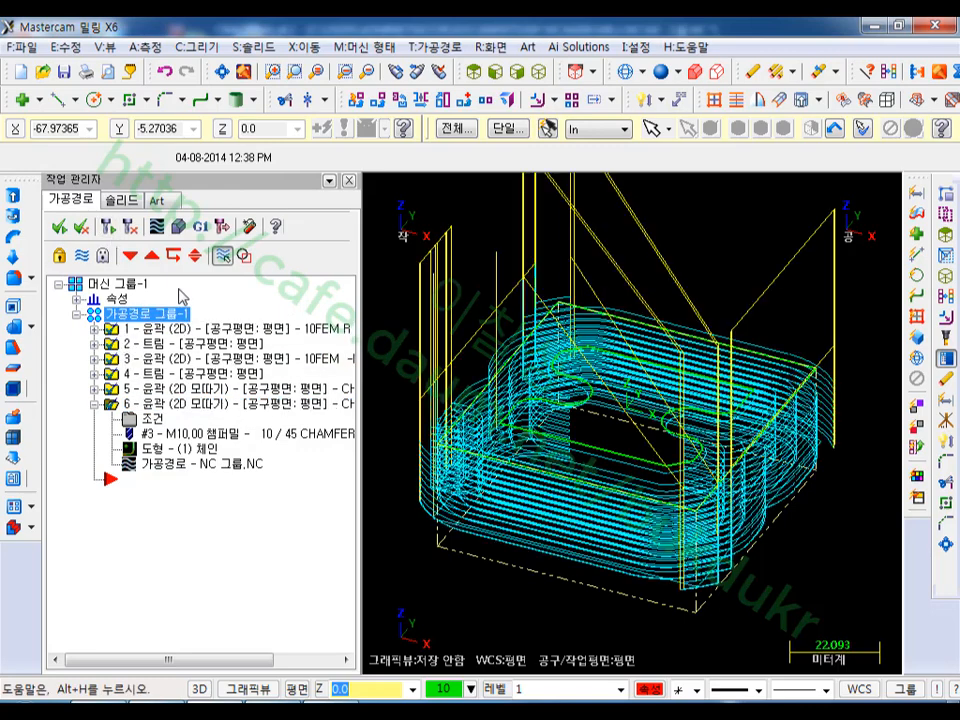
{"action": "left_click", "coordinate": [178, 228]}
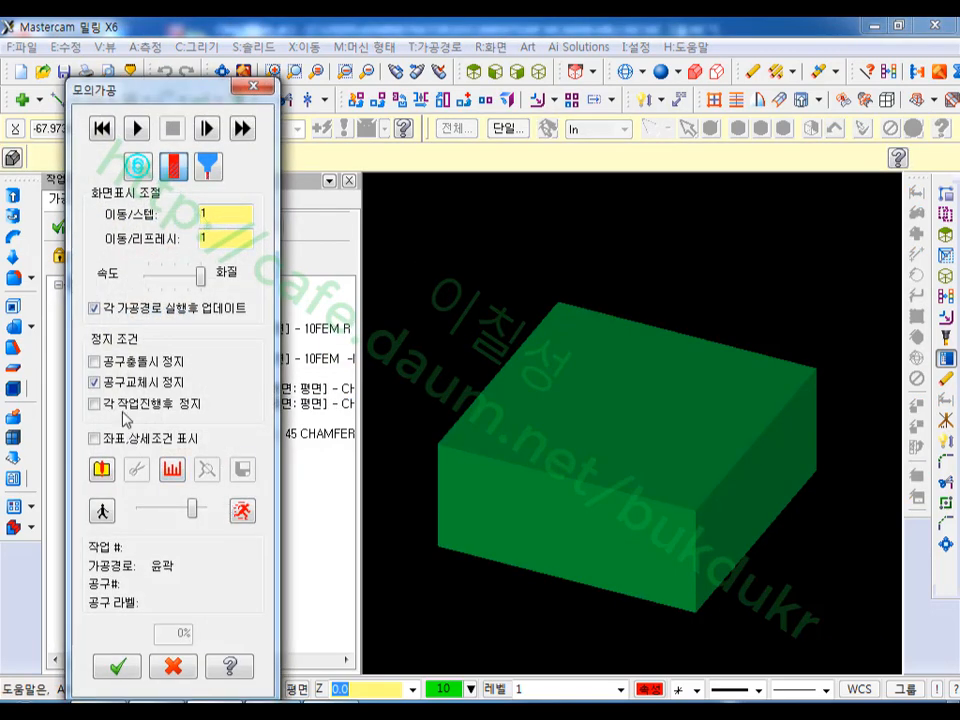
{"action": "left_click", "coordinate": [139, 129]}
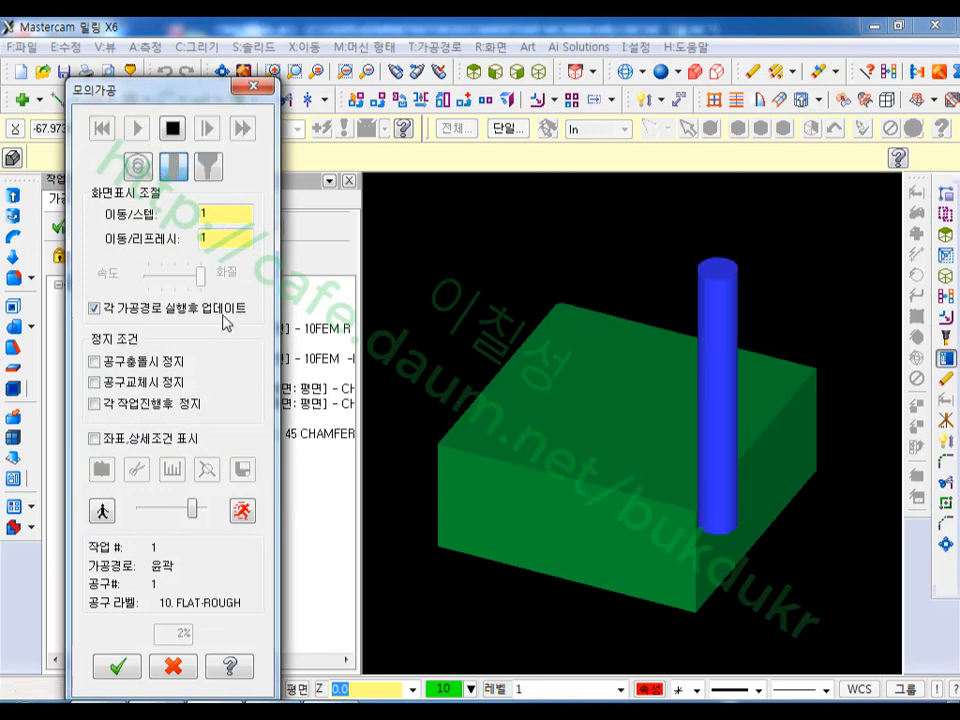
{"action": "left_click", "coordinate": [241, 512]}
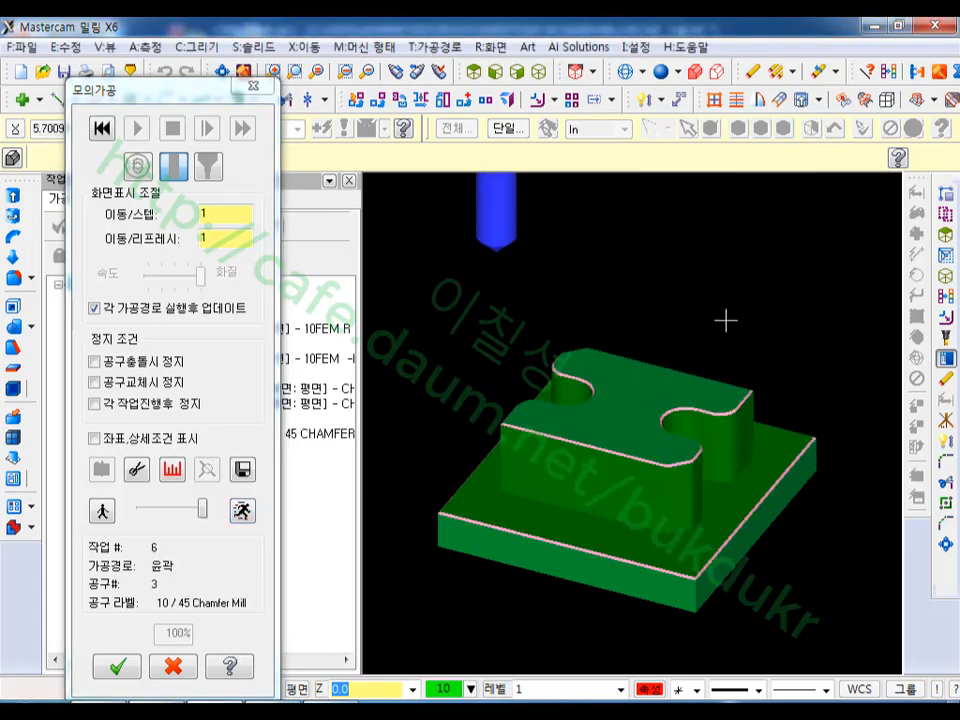
{"action": "middle_click_drag", "start_coordinate": [726, 321], "coordinate": [747, 308]}
{"action": "scroll", "coordinate": [643, 364], "scroll_direction": "up", "scroll_amount": 3}
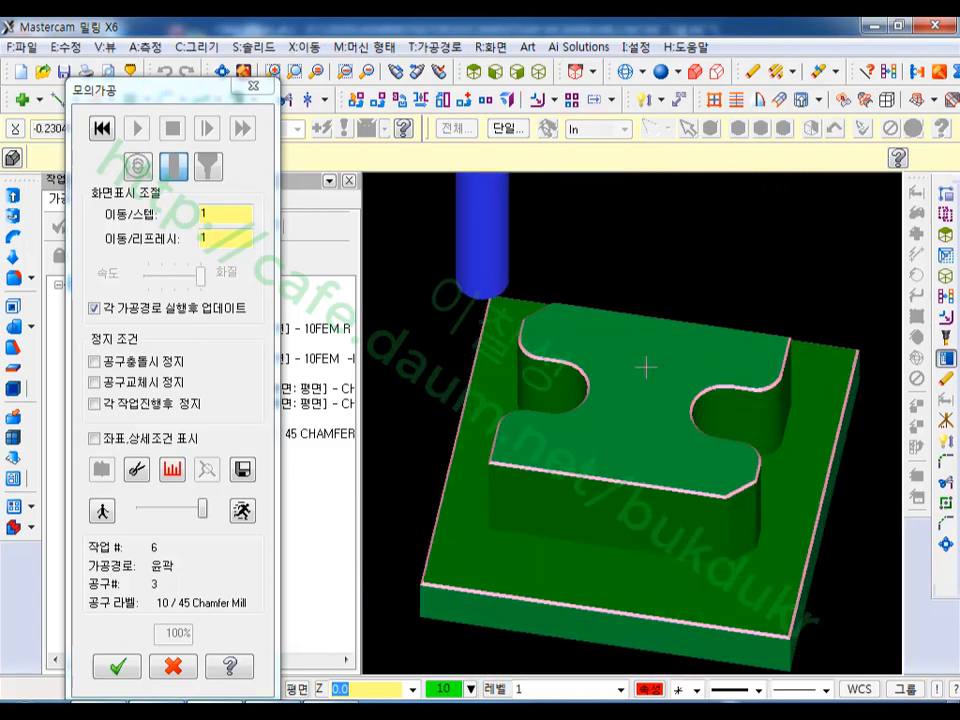
{"action": "mouse_move", "coordinate": [649, 348]}
{"action": "middle_mouse_down"}
{"action": "mouse_move", "coordinate": [634, 360]}
{"action": "mouse_move", "coordinate": [643, 341]}
{"action": "middle_mouse_up"}
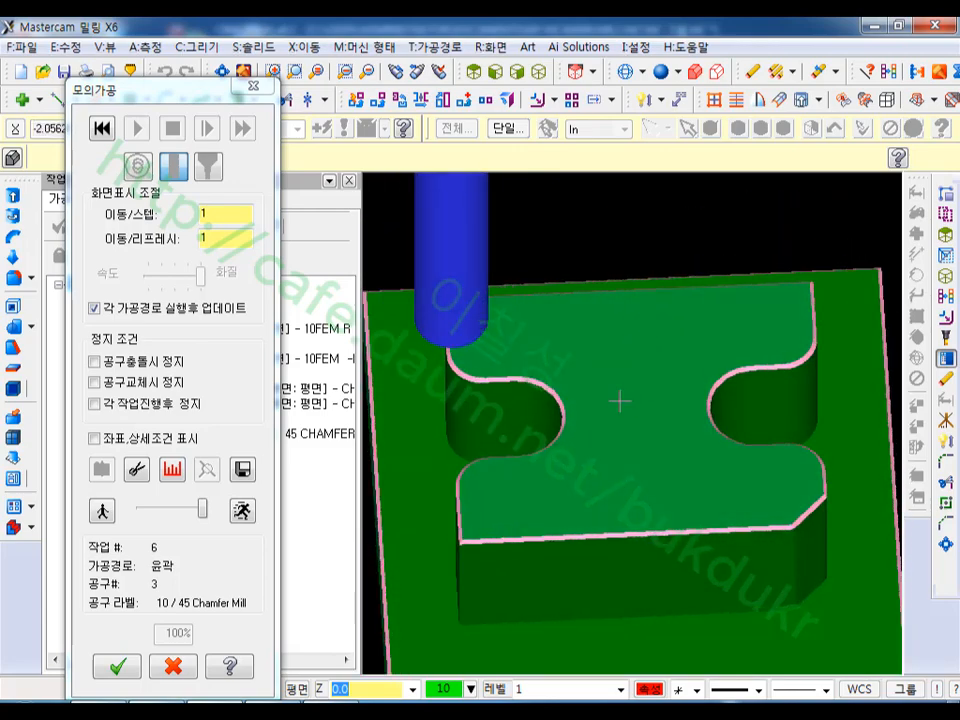
{"action": "left_click", "coordinate": [165, 664]}
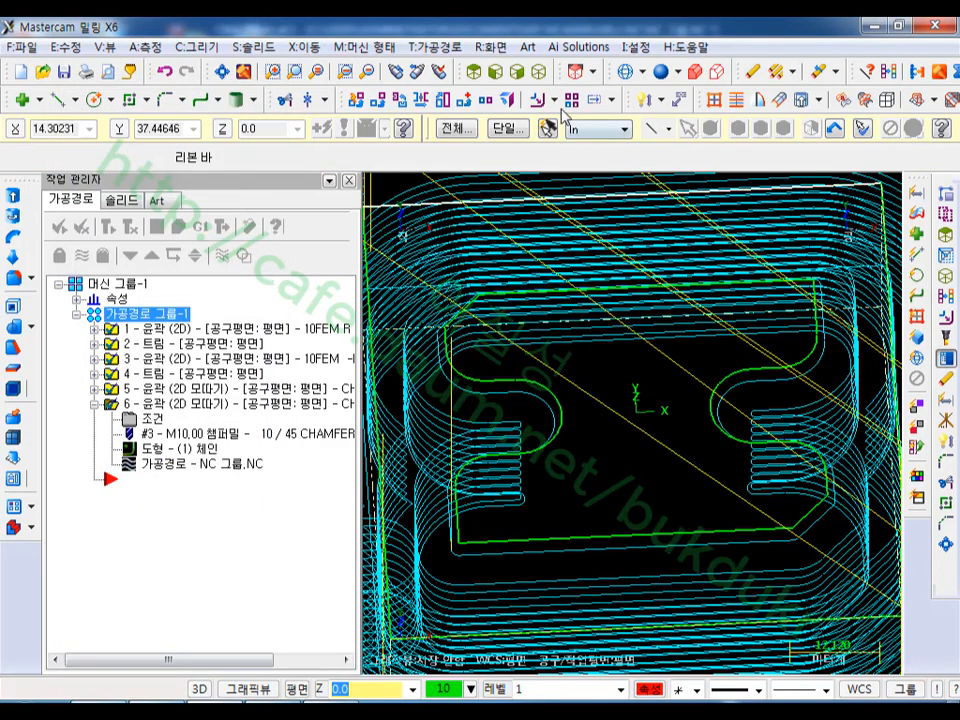
- In Top view with toolpaths hidden, start Arial TrueType lettering and enter the author's name
{"action": "left_click", "coordinate": [475, 71]}
{"action": "key", "text": "alt+t"}
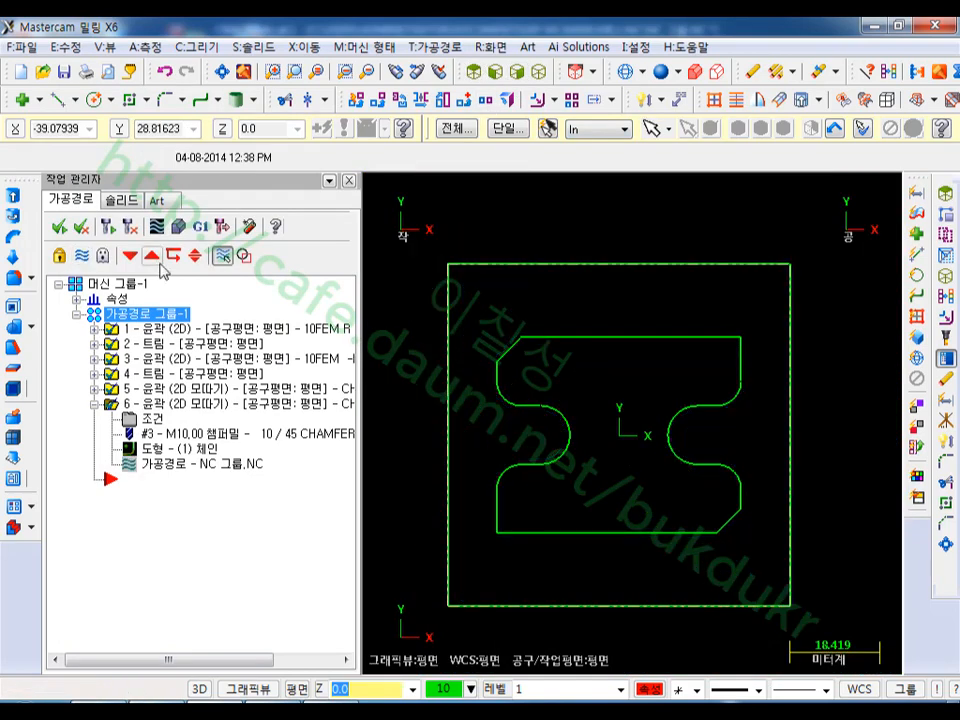
{"action": "scroll", "coordinate": [610, 391], "scroll_direction": "up", "scroll_amount": 2}
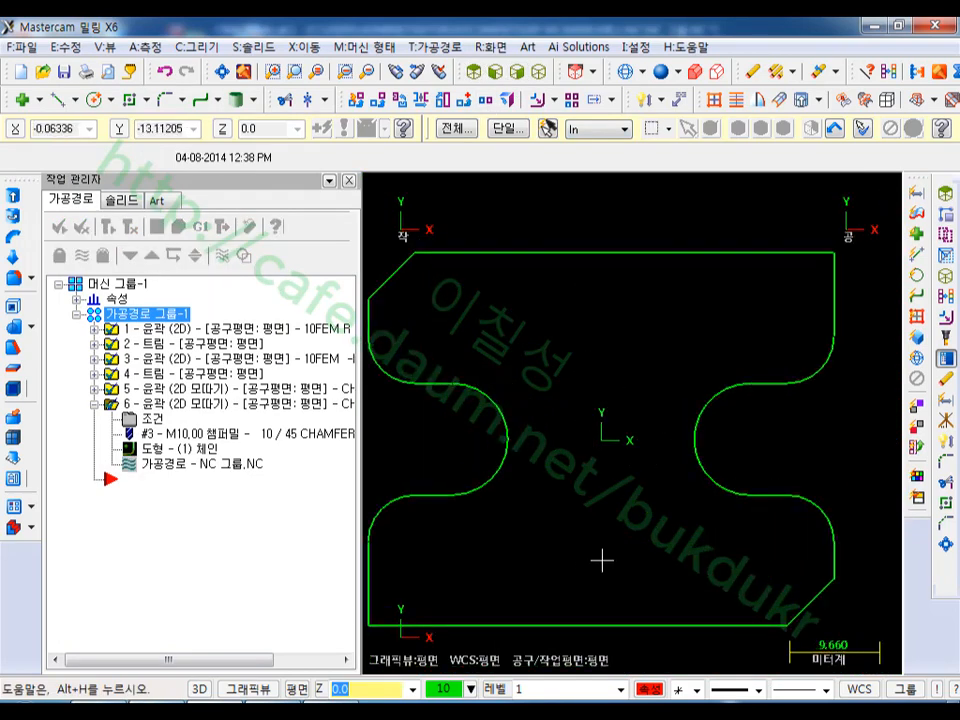
{"action": "left_click", "coordinate": [190, 47]}
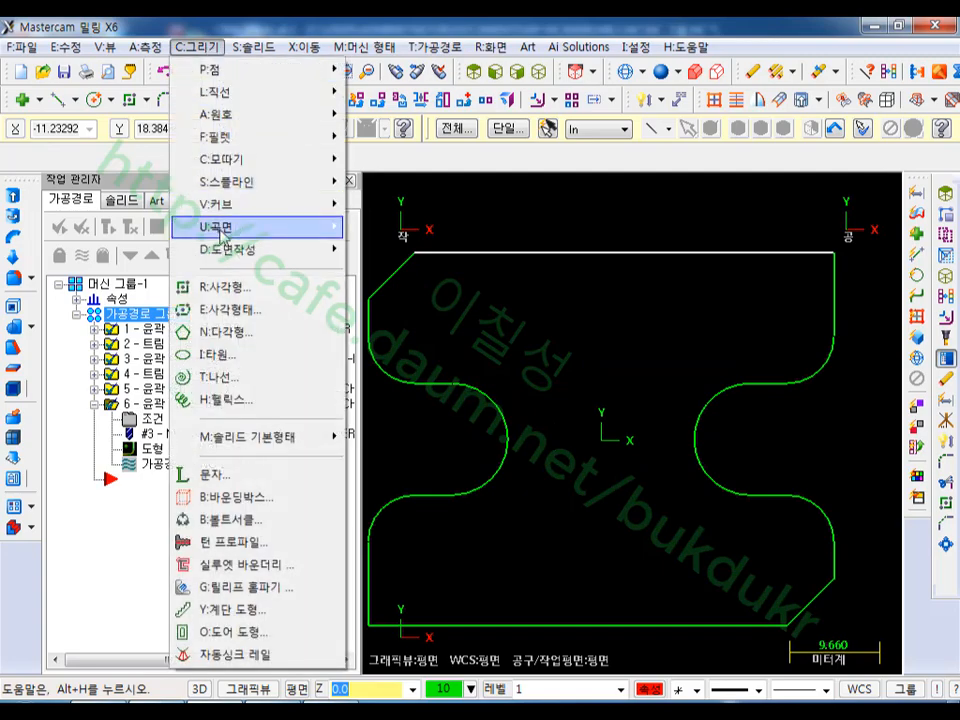
{"action": "left_click", "coordinate": [205, 474]}
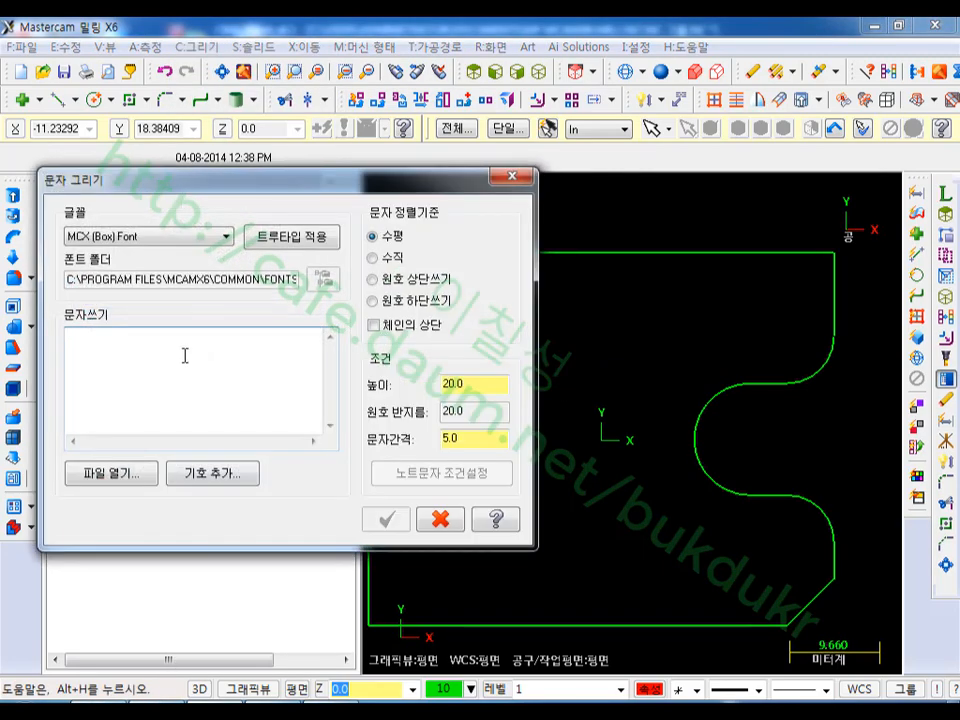
{"action": "left_click", "coordinate": [289, 237]}
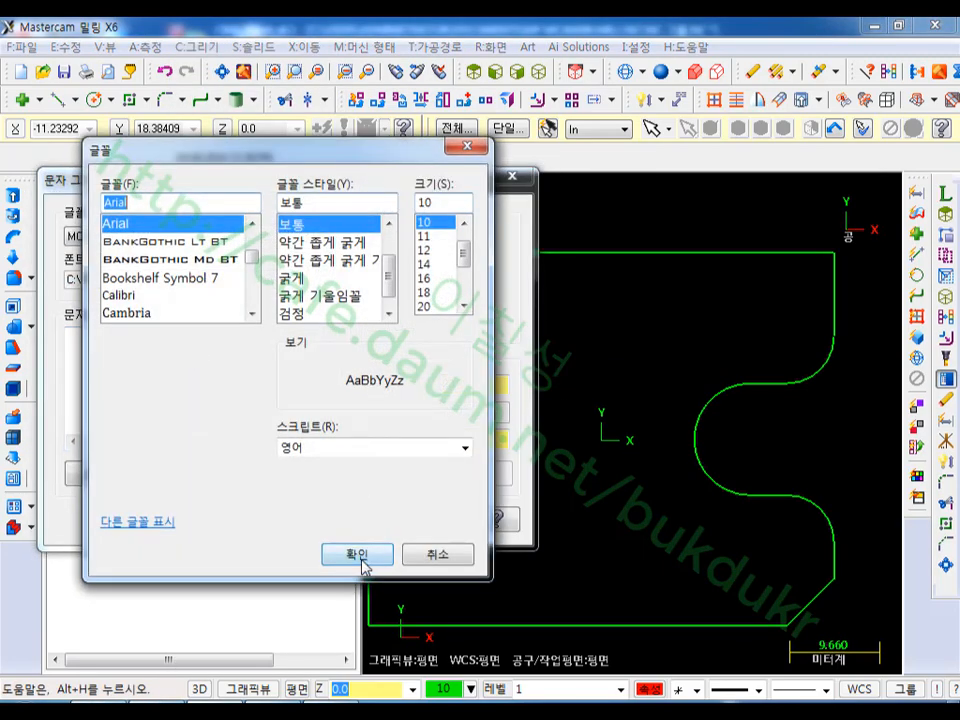
{"action": "left_click", "coordinate": [363, 563]}
{"action": "left_click", "coordinate": [203, 376]}
{"action": "type", "text": "DLCLFTJD"}
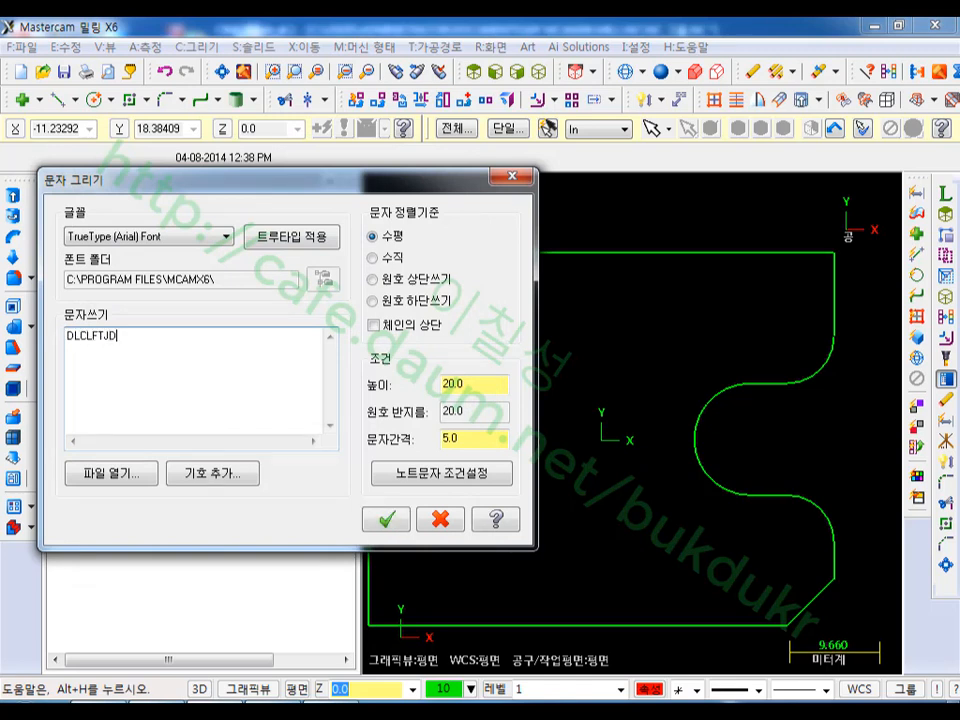
{"action": "key", "text": "BackSpace"}
{"action": "key", "text": "BackSpace"}
{"action": "key", "text": "BackSpace"}
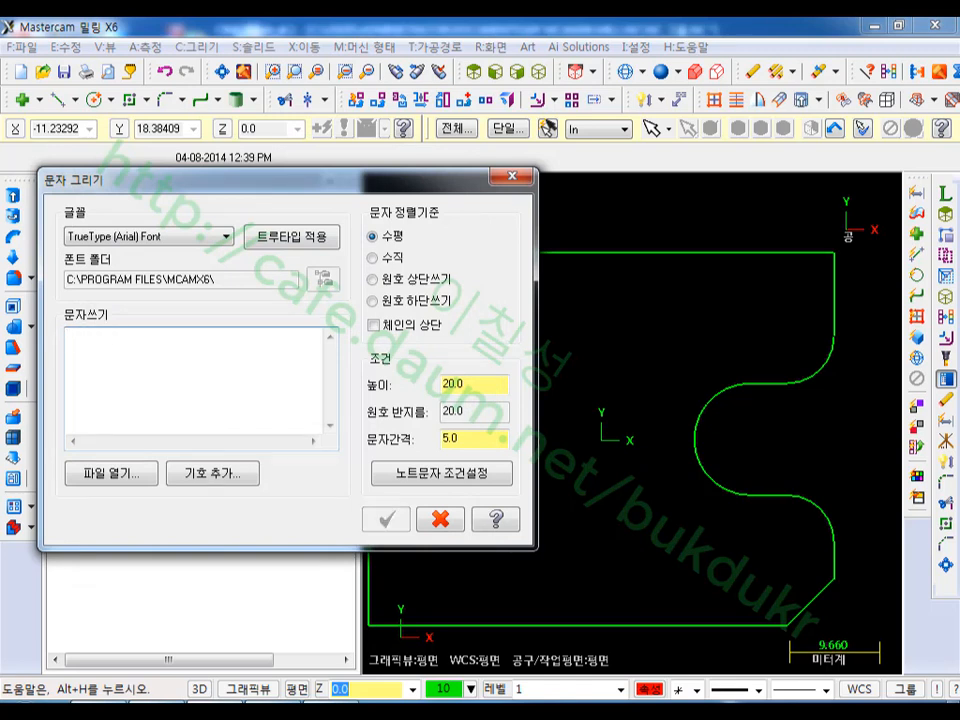
{"action": "type", "text": "이지"}
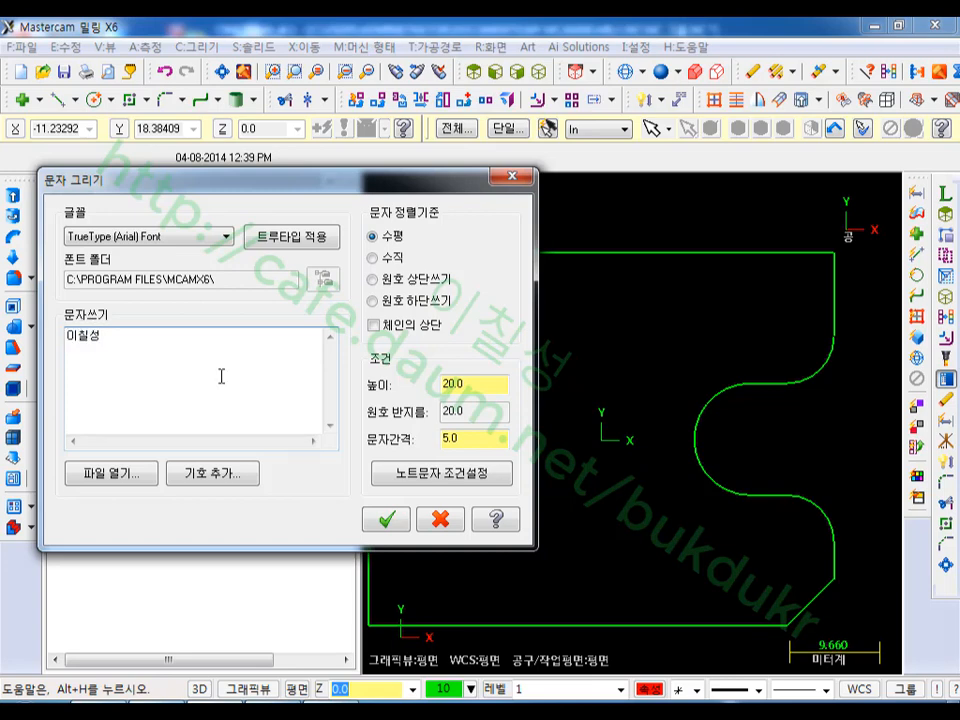
{"action": "type", "text": "성"}
- Make the lettering vertical, then cancel and undo the first placement
{"action": "left_click", "coordinate": [373, 258]}
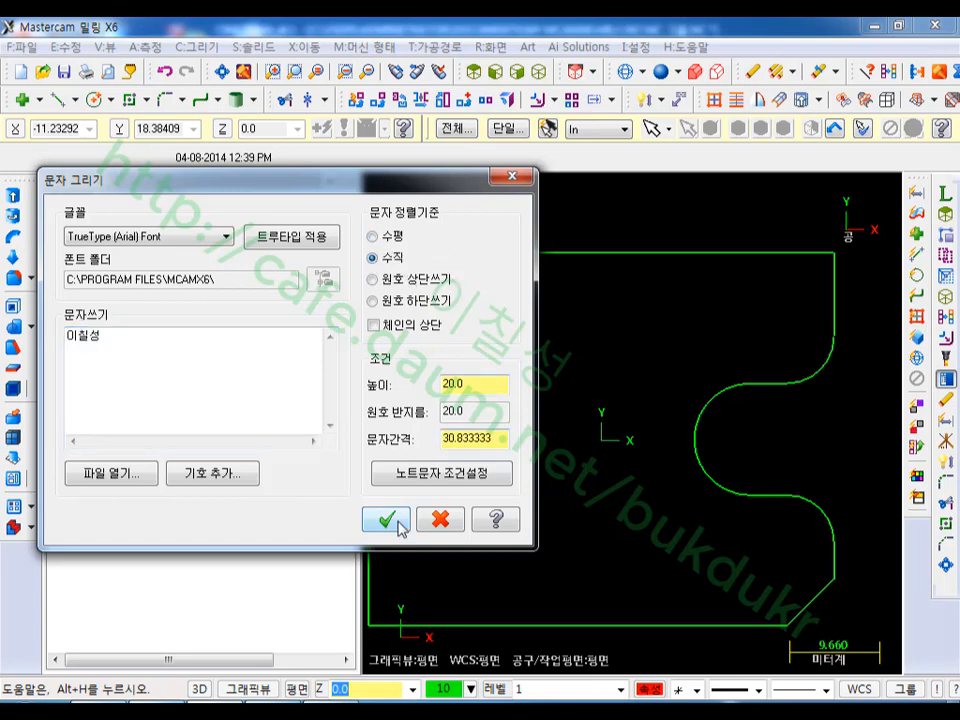
{"action": "left_click", "coordinate": [388, 519]}
{"action": "scroll", "coordinate": [602, 251], "scroll_direction": "down", "scroll_amount": 2}
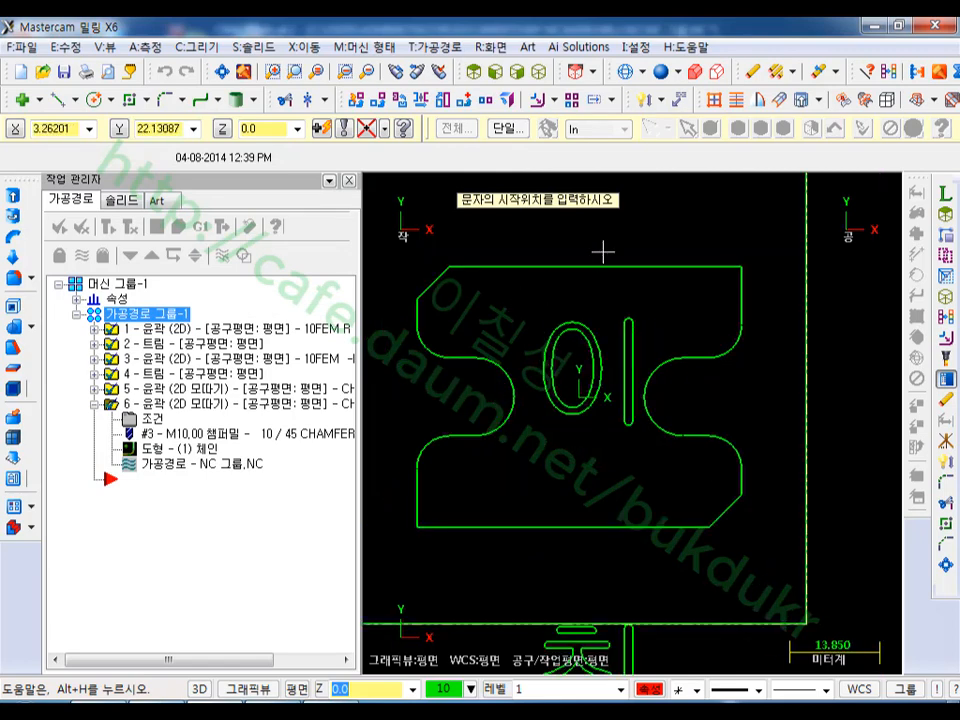
{"action": "key", "text": "Escape"}
{"action": "left_click", "coordinate": [166, 72]}
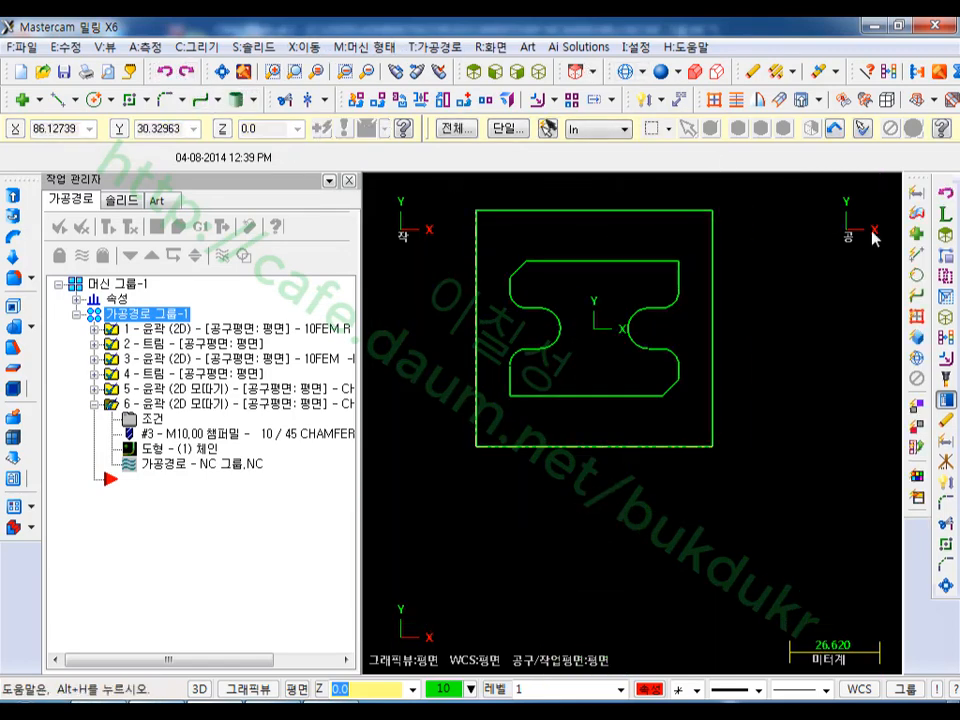
- Reopen the lettering settings and set height 10 and spacing 5
{"action": "left_click", "coordinate": [945, 214]}
{"action": "left_click", "coordinate": [170, 340]}
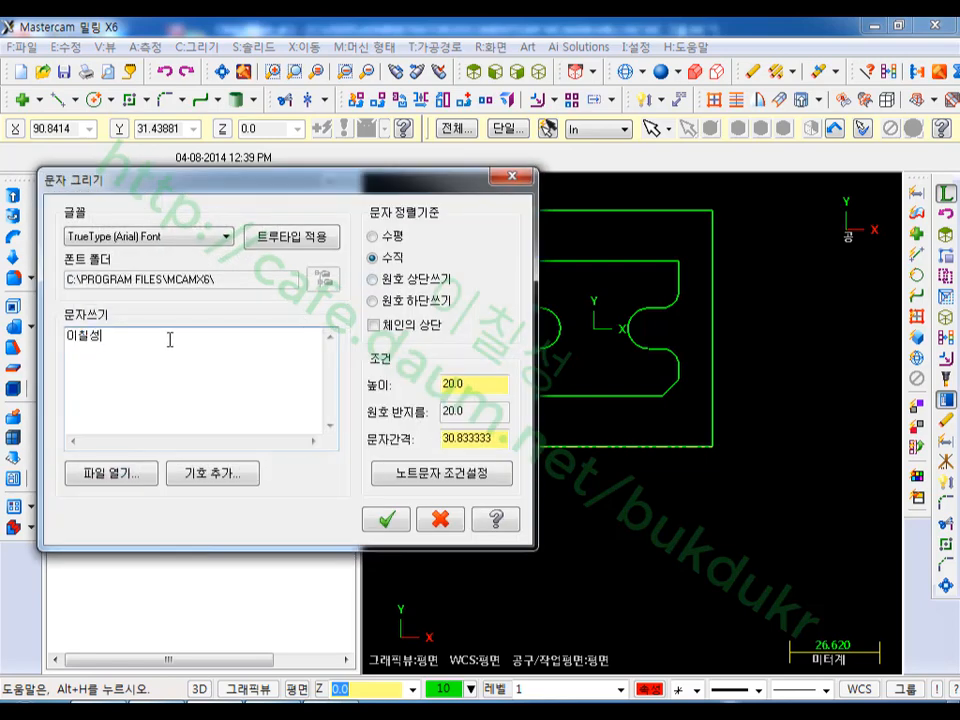
{"action": "left_click", "coordinate": [484, 384]}
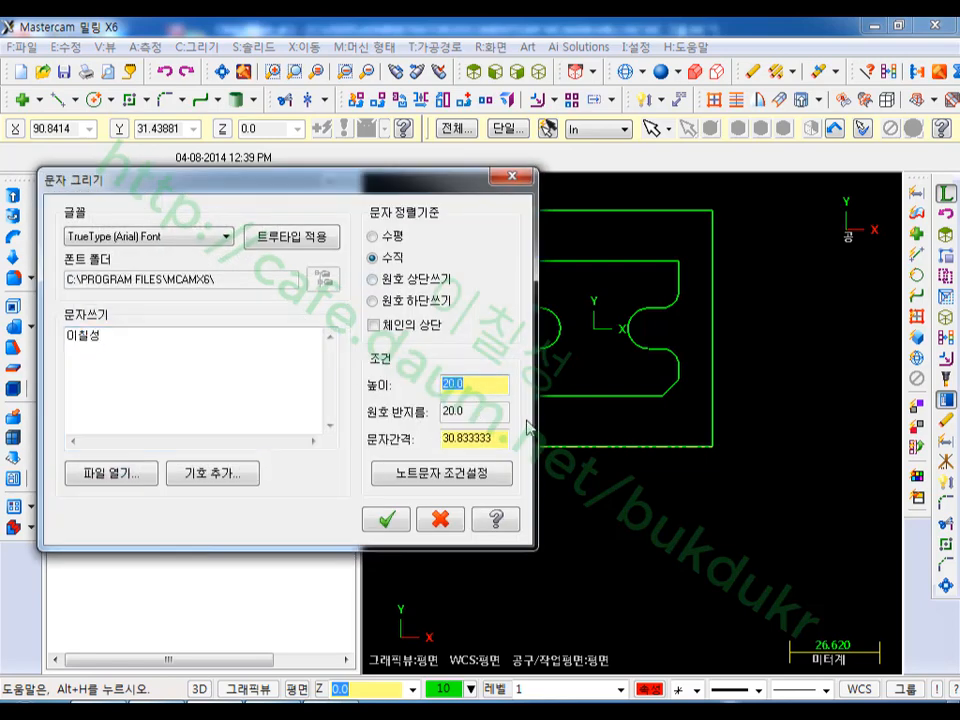
{"action": "left_click", "coordinate": [505, 440]}
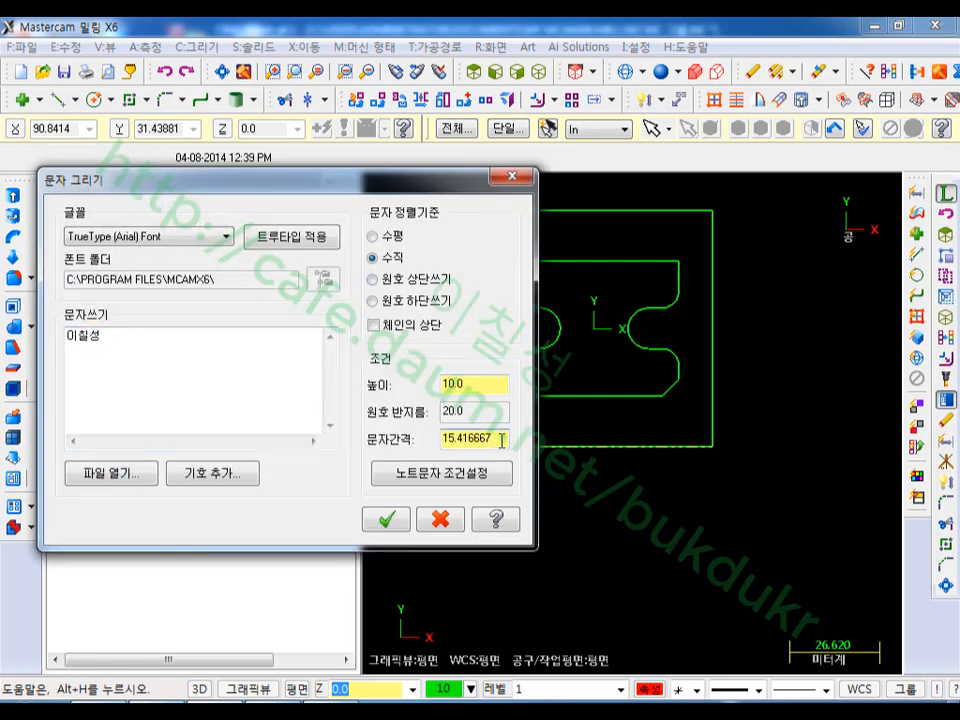
{"action": "left_click_drag", "start_coordinate": [501, 440], "coordinate": [375, 447]}
{"action": "type", "text": "5"}
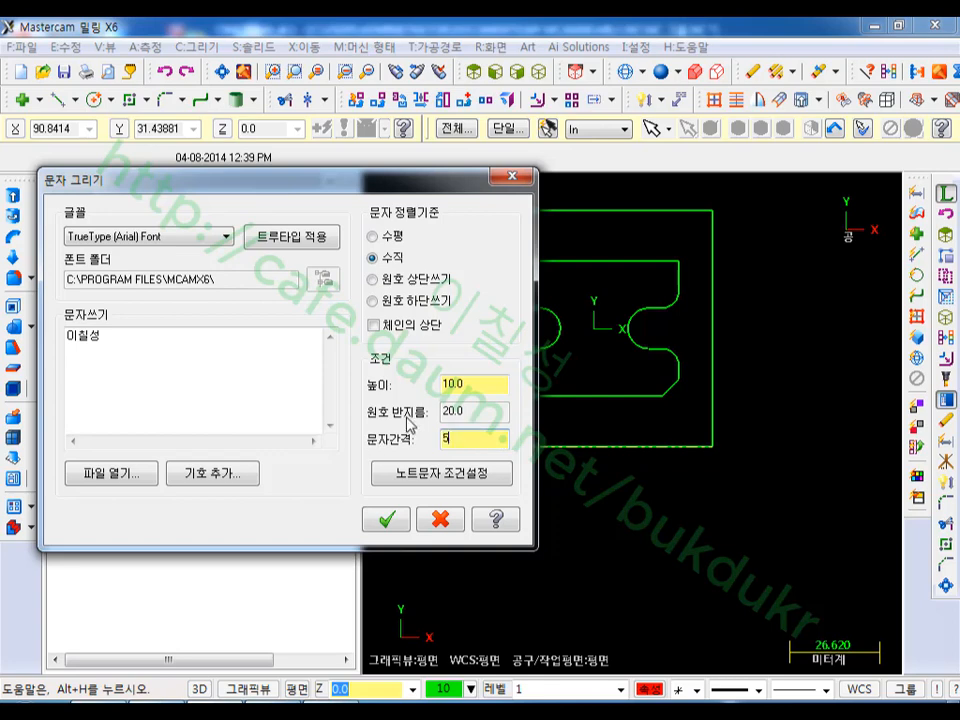
{"action": "left_click", "coordinate": [389, 522]}
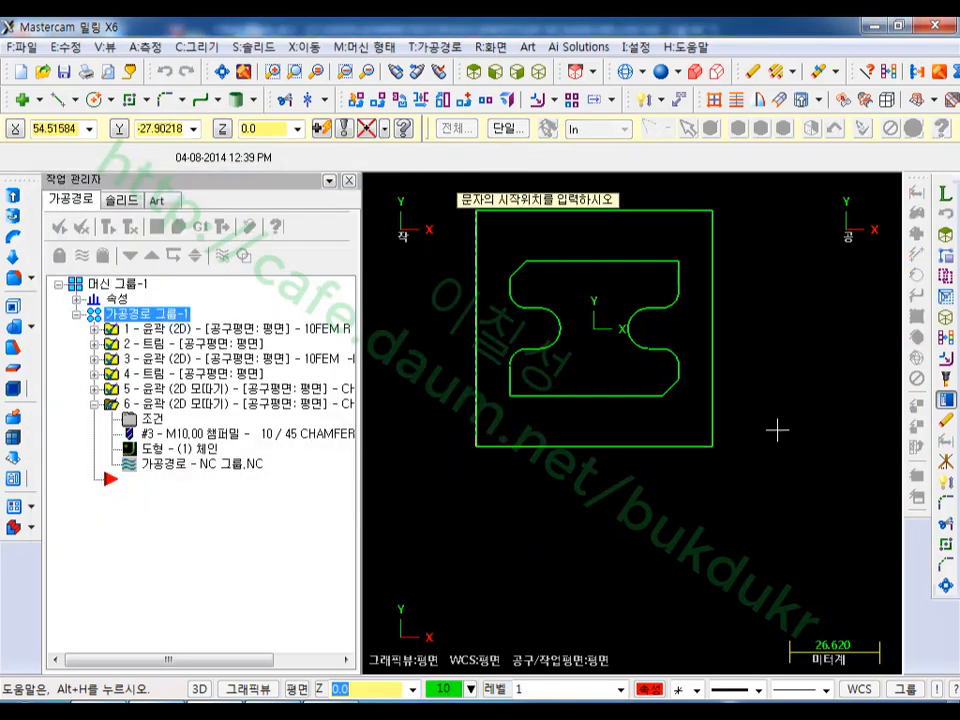
- Place the vertical lettering to the right of the part
{"action": "scroll", "coordinate": [858, 400], "scroll_direction": "up", "scroll_amount": 1}
{"action": "middle_click_drag", "start_coordinate": [858, 364], "coordinate": [853, 429]}
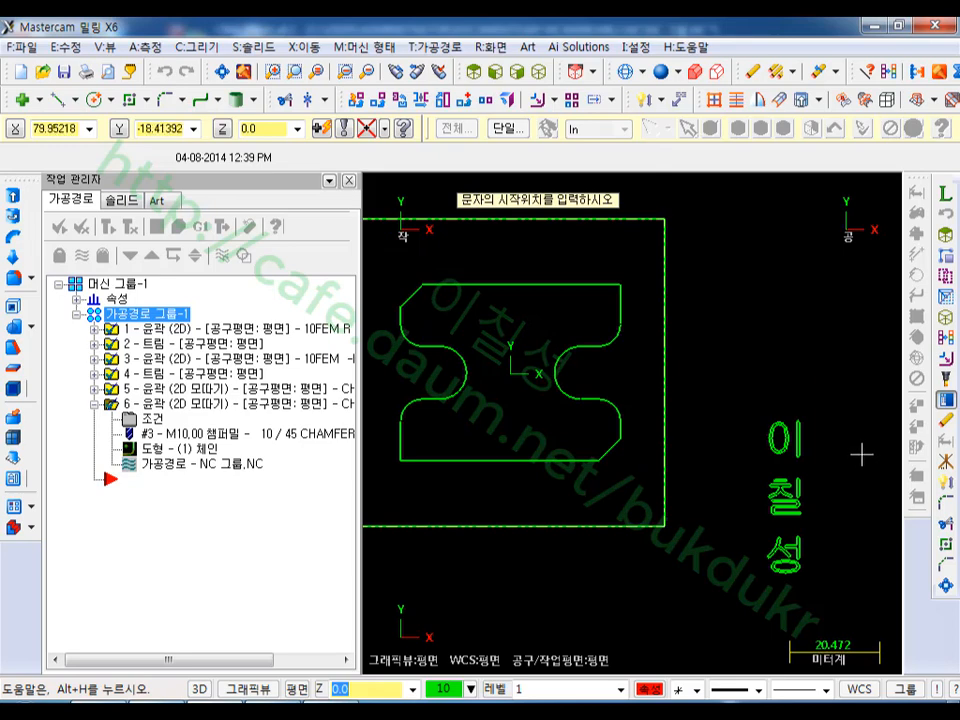
{"action": "left_click", "coordinate": [861, 455]}
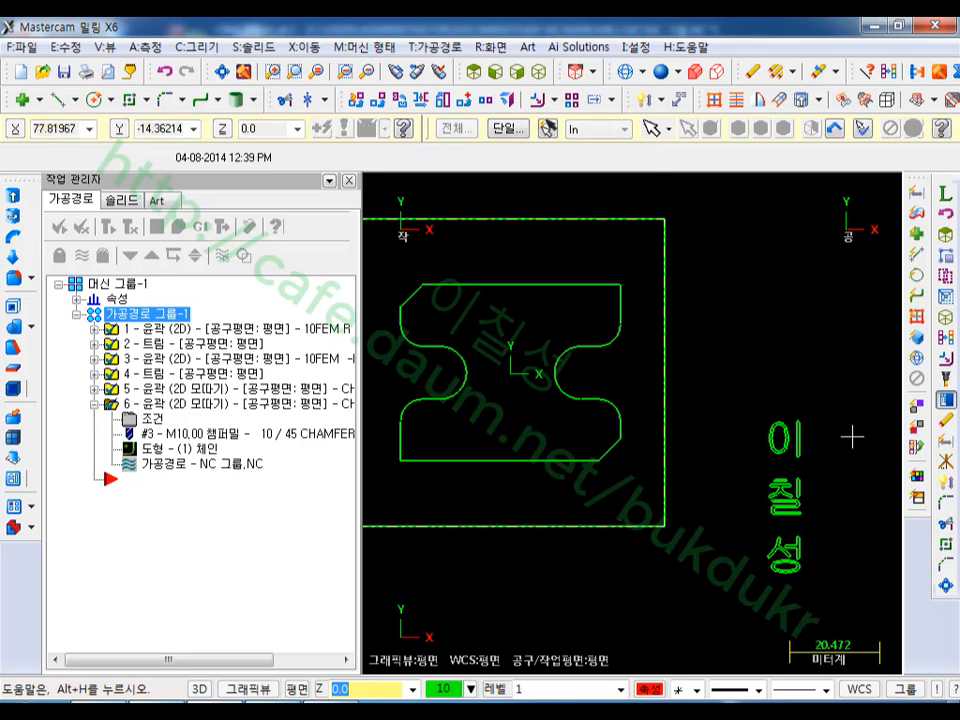
- Translate the vertical lettering from beside the part to the part's centre
{"action": "left_click", "coordinate": [372, 102]}
{"action": "left_click_drag", "start_coordinate": [739, 602], "coordinate": [860, 207]}
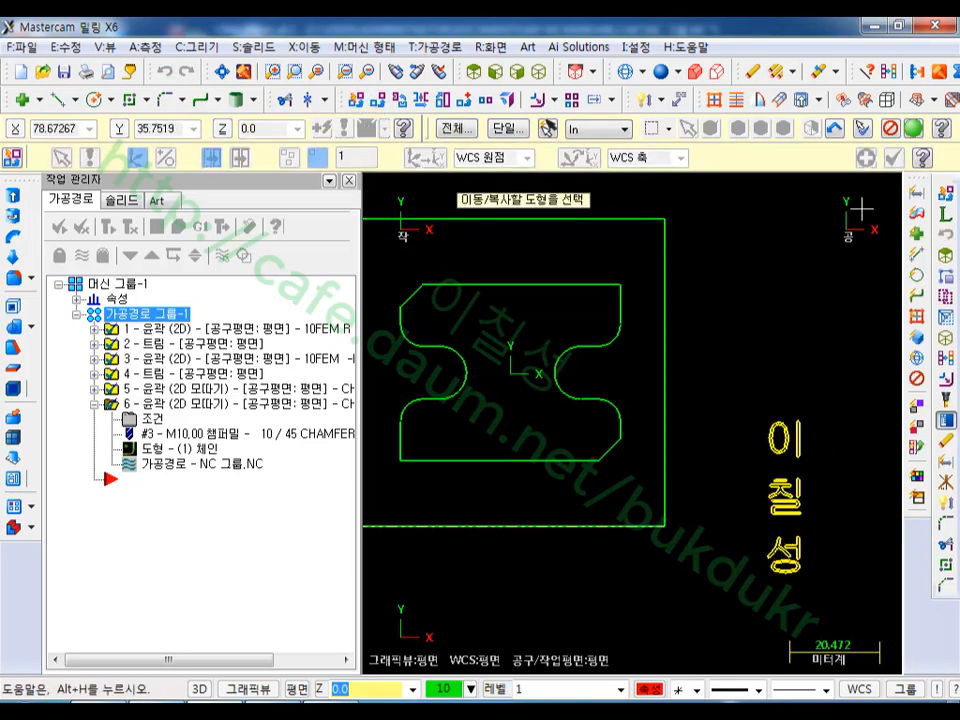
{"action": "left_click", "coordinate": [916, 129]}
{"action": "left_click", "coordinate": [823, 298]}
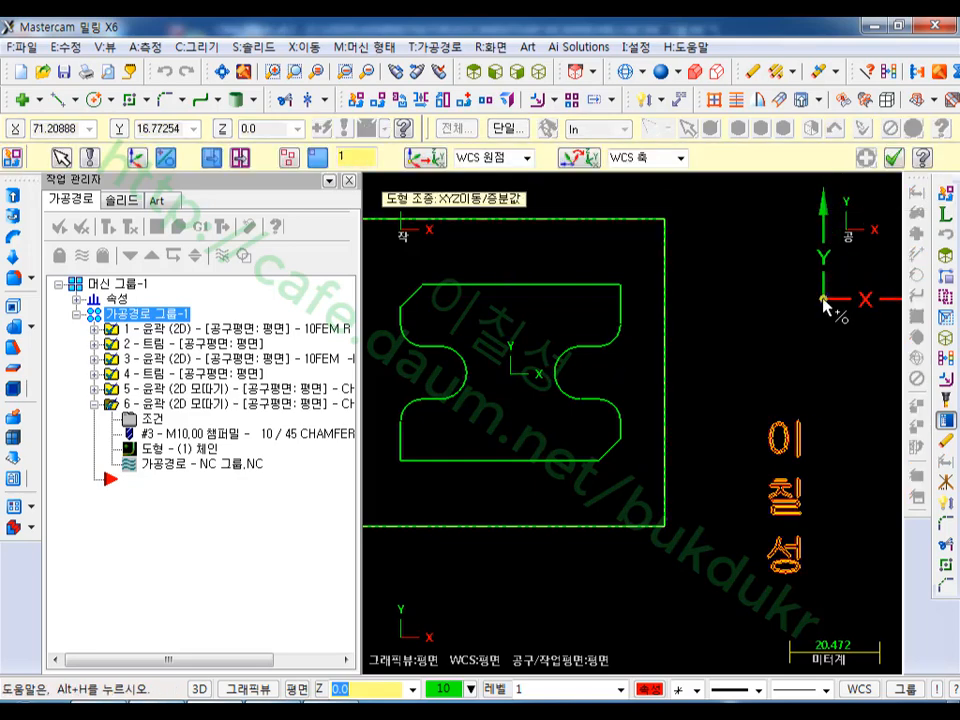
{"action": "left_click", "coordinate": [823, 298]}
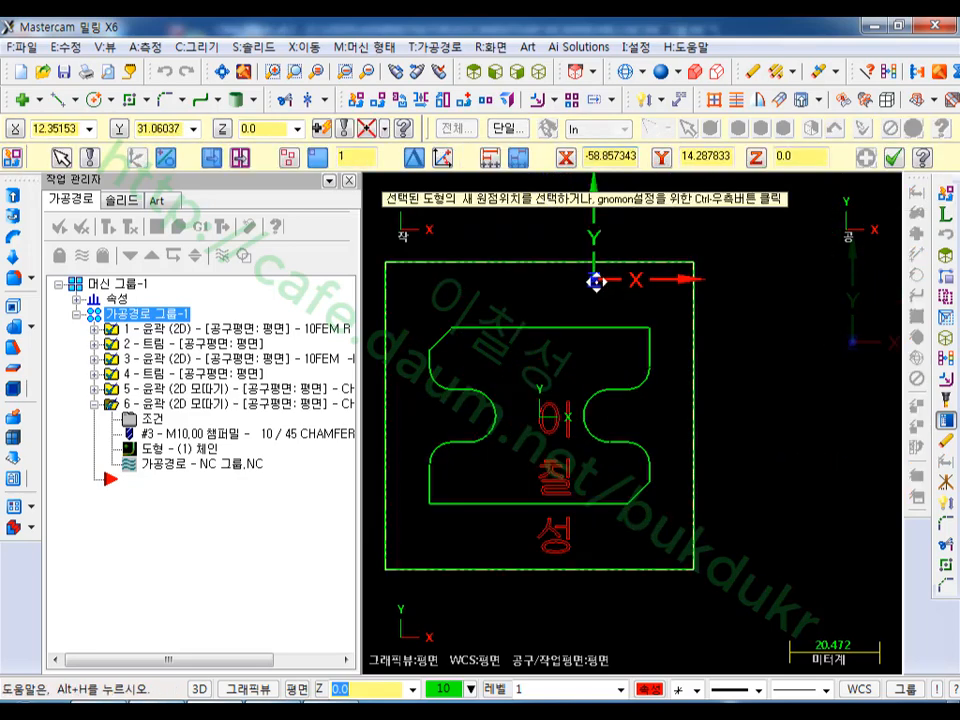
{"action": "left_click", "coordinate": [610, 260]}
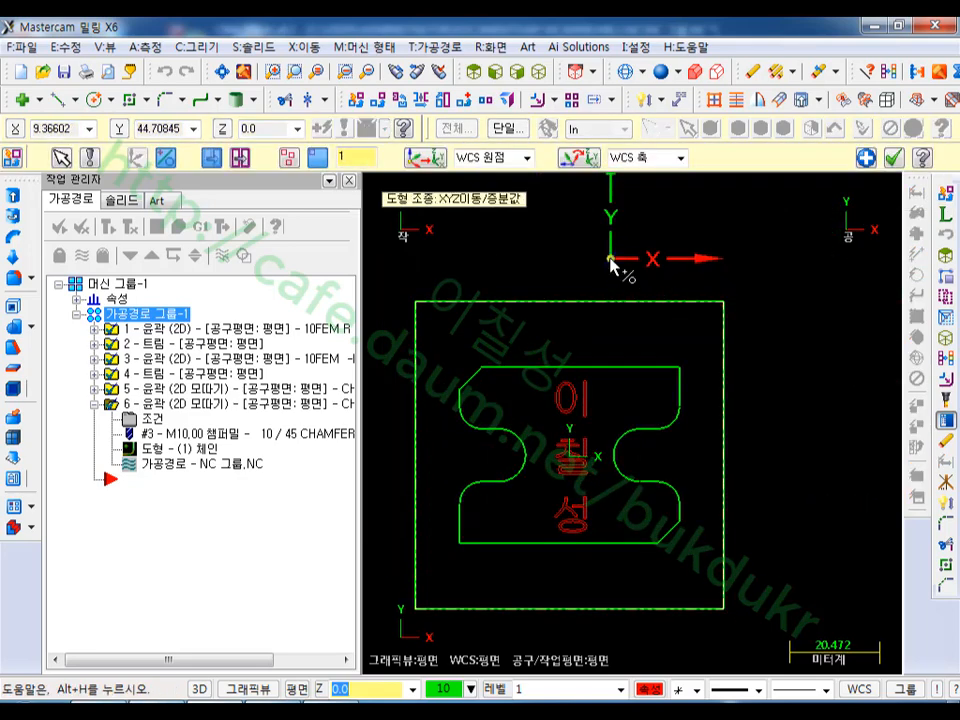
{"action": "scroll", "coordinate": [478, 476], "scroll_direction": "up", "scroll_amount": 4}
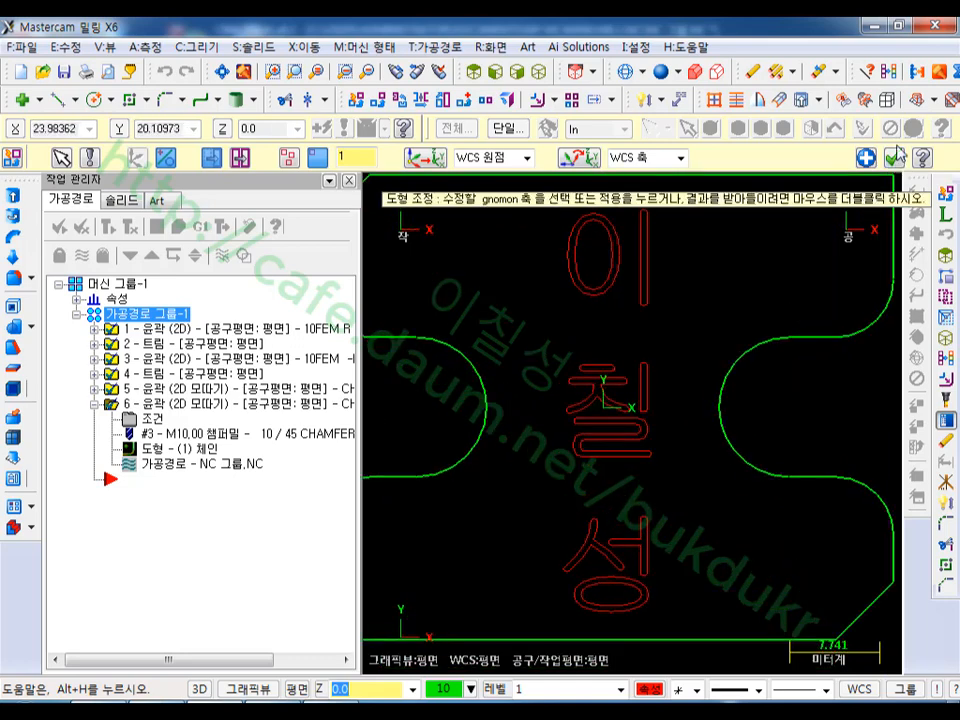
{"action": "left_click", "coordinate": [895, 156]}
{"action": "scroll", "coordinate": [630, 366], "scroll_direction": "down", "scroll_amount": 1}
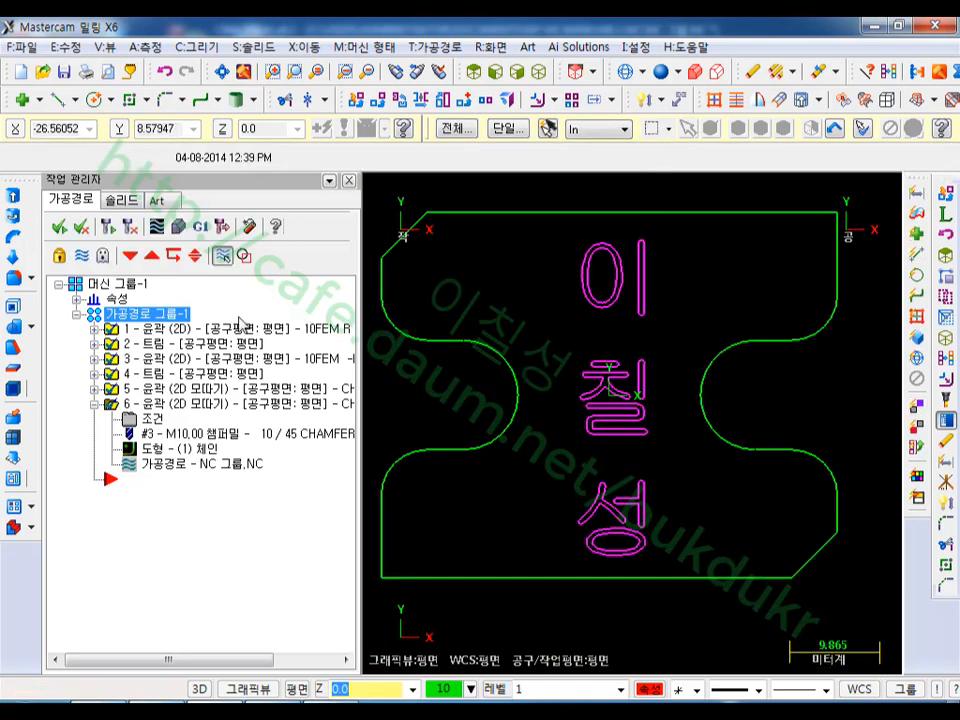
- Start an Engraving toolpath and window-chain all the lettering outlines
{"action": "left_click", "coordinate": [437, 47]}
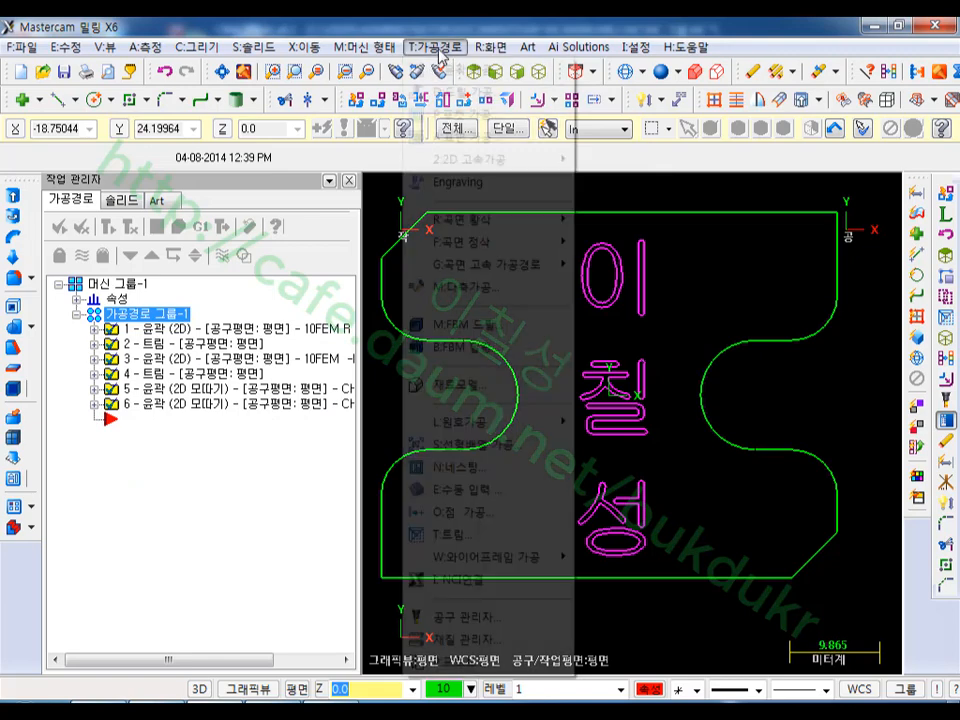
{"action": "left_click", "coordinate": [465, 181]}
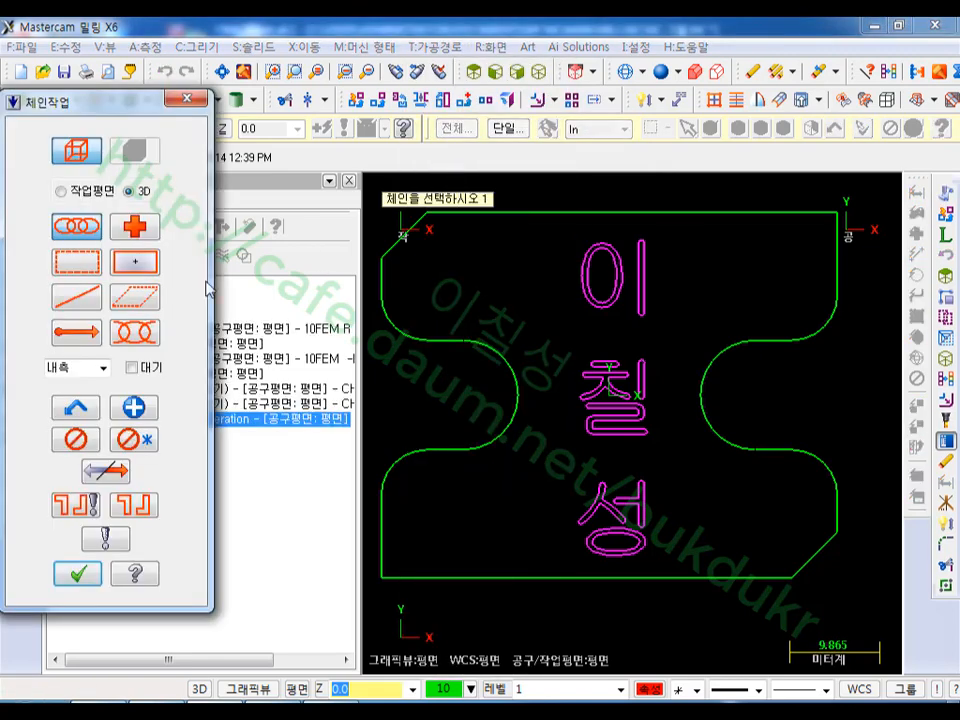
{"action": "left_click_drag", "start_coordinate": [656, 222], "coordinate": [561, 529]}
{"action": "left_click", "coordinate": [604, 303]}
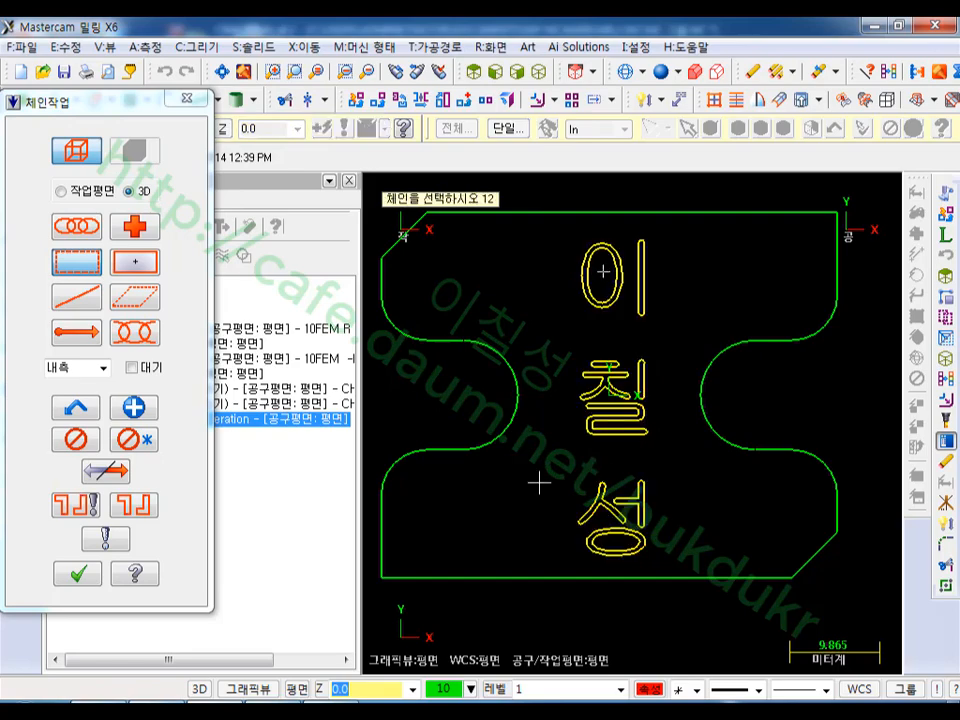
{"action": "left_click", "coordinate": [78, 573]}
- Engrave with the 10/45 chamfer mill to -0.5 depth and select the engraving operation
{"action": "left_click", "coordinate": [178, 244]}
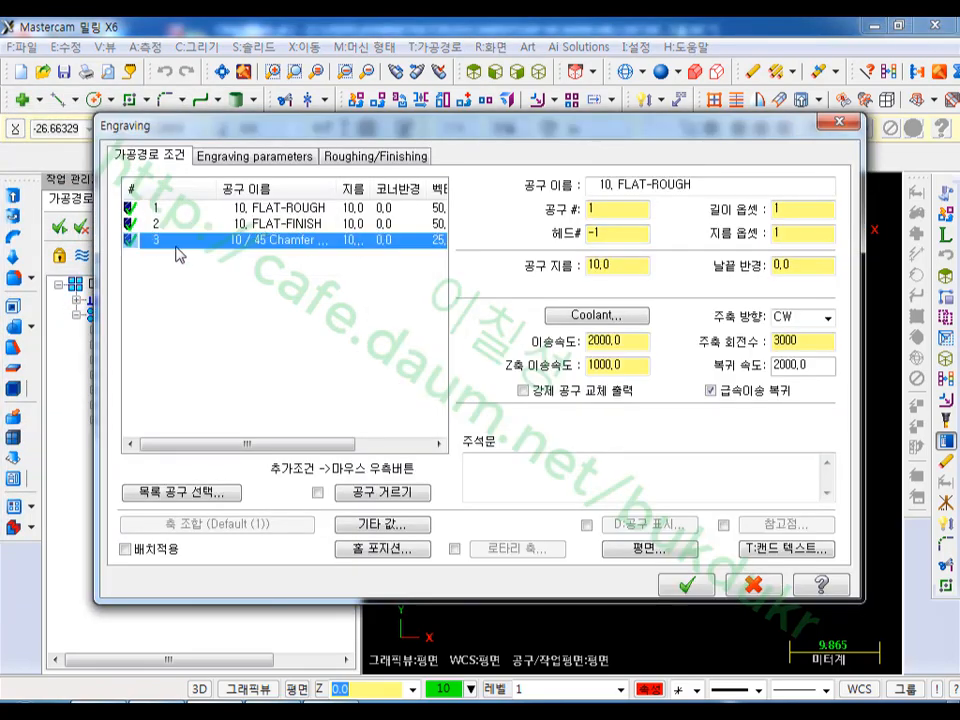
{"action": "left_click", "coordinate": [225, 157]}
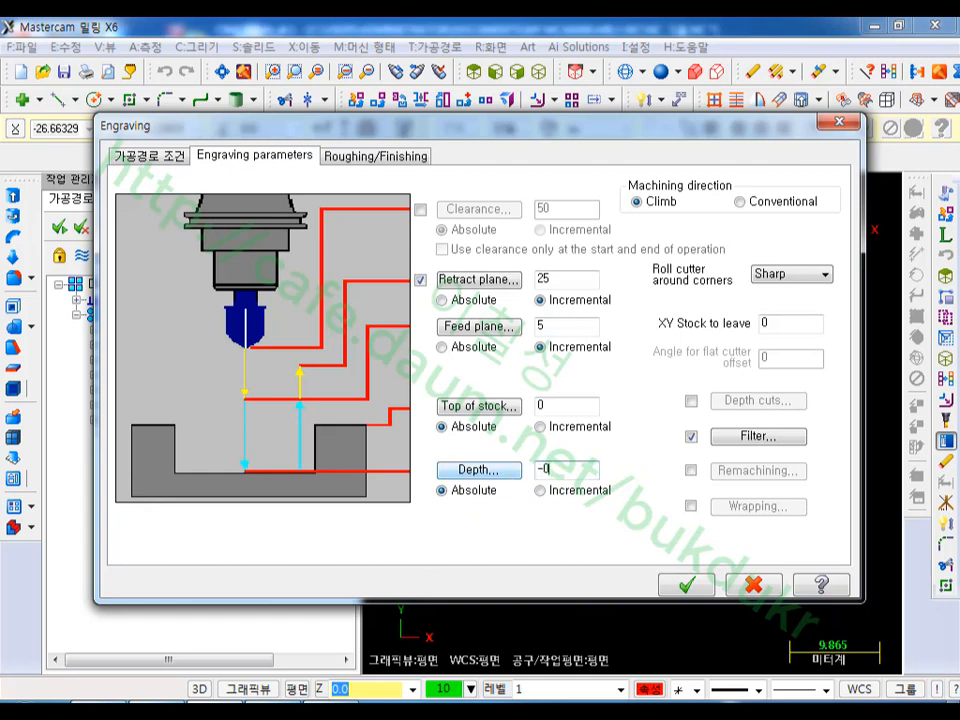
{"action": "left_click", "coordinate": [700, 588]}
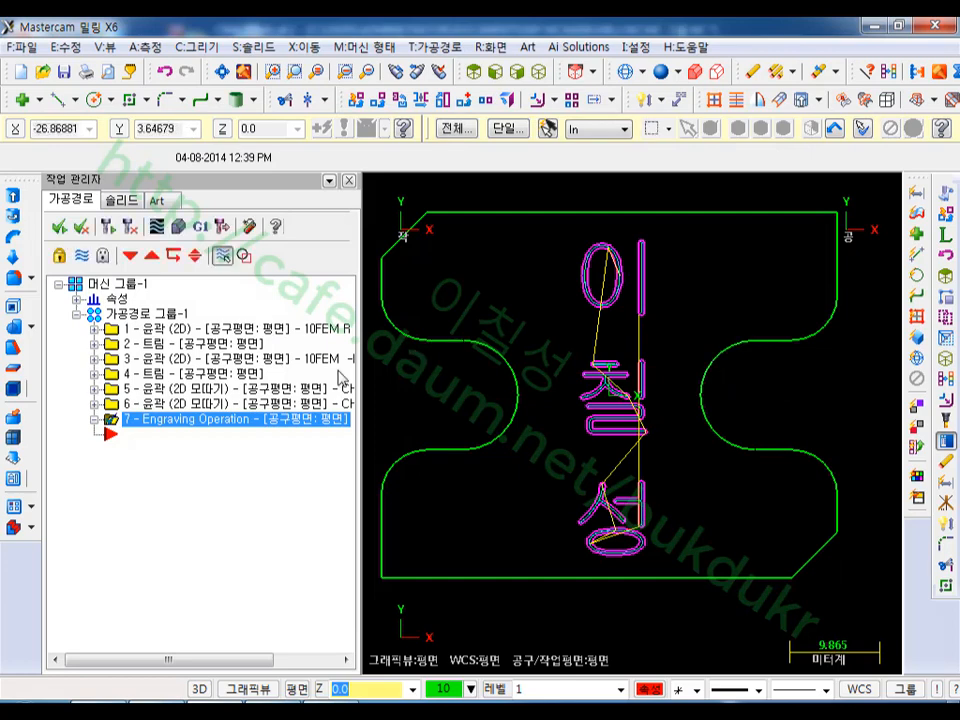
{"action": "left_click", "coordinate": [150, 313]}
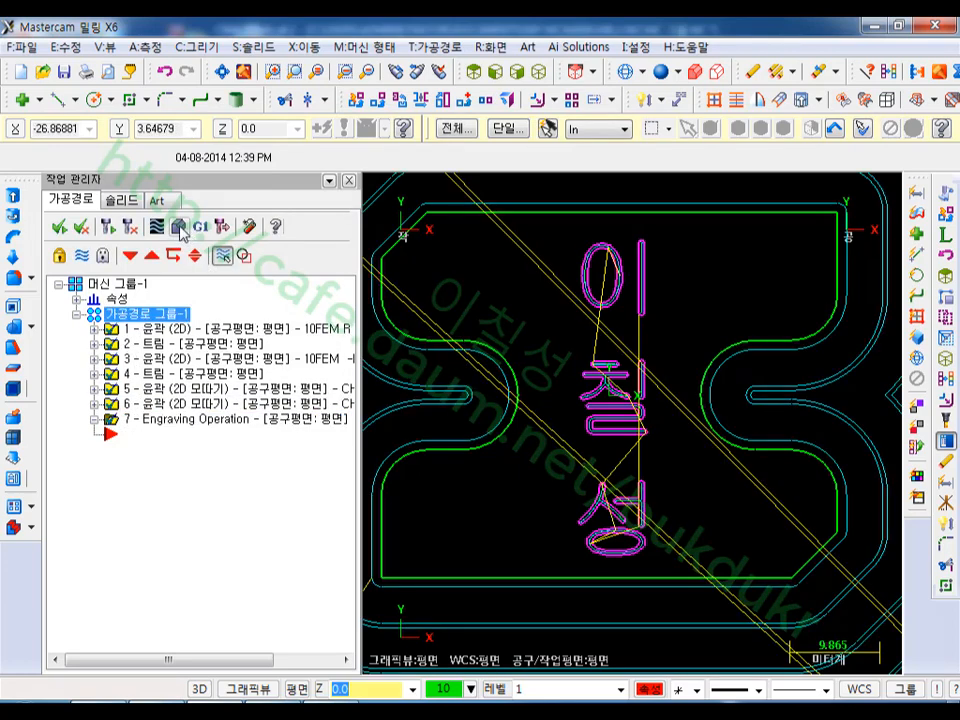
{"action": "left_click", "coordinate": [155, 419]}
- Simulate the engraving operation, rotate to inspect the cut letters, then close the simulation
{"action": "left_click", "coordinate": [178, 227]}
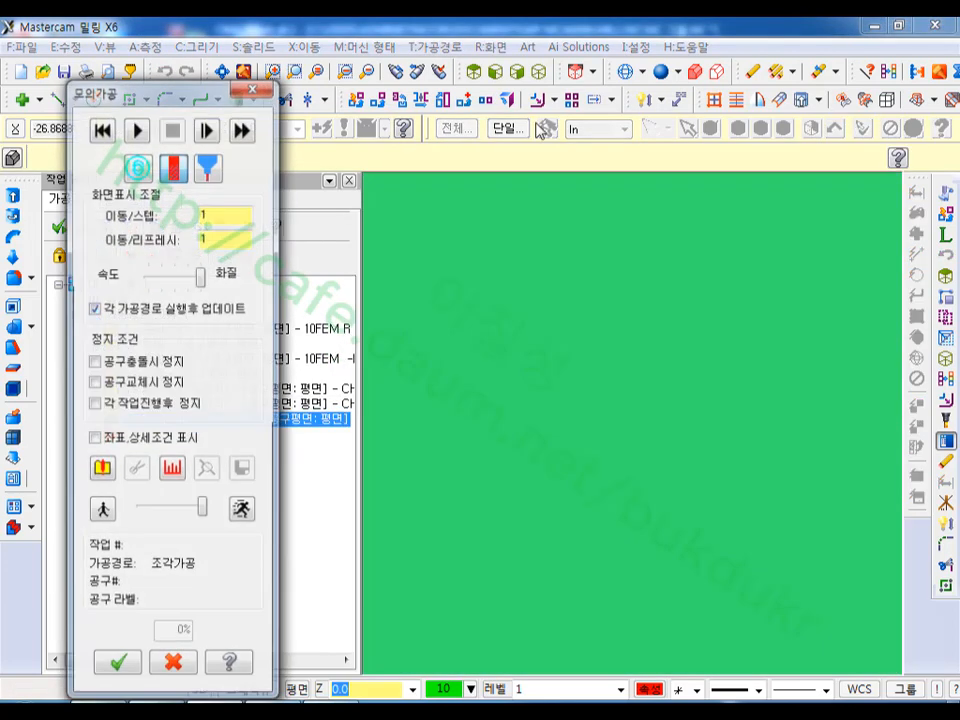
{"action": "left_click", "coordinate": [139, 129]}
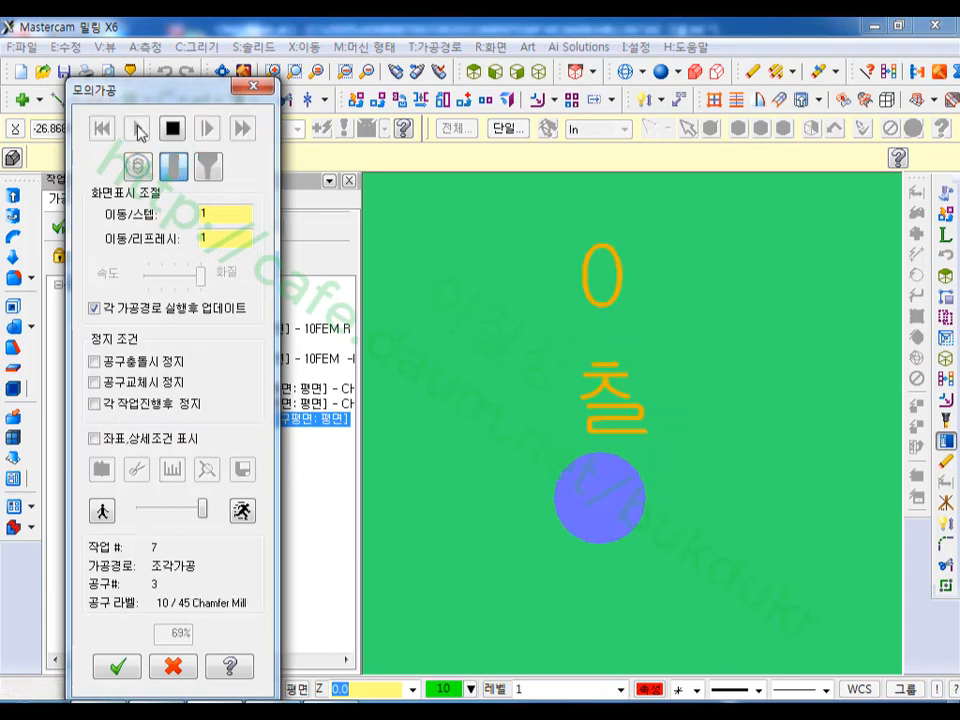
{"action": "middle_click_drag", "start_coordinate": [588, 347], "coordinate": [690, 343]}
{"action": "scroll", "coordinate": [691, 343], "scroll_direction": "up", "scroll_amount": 2}
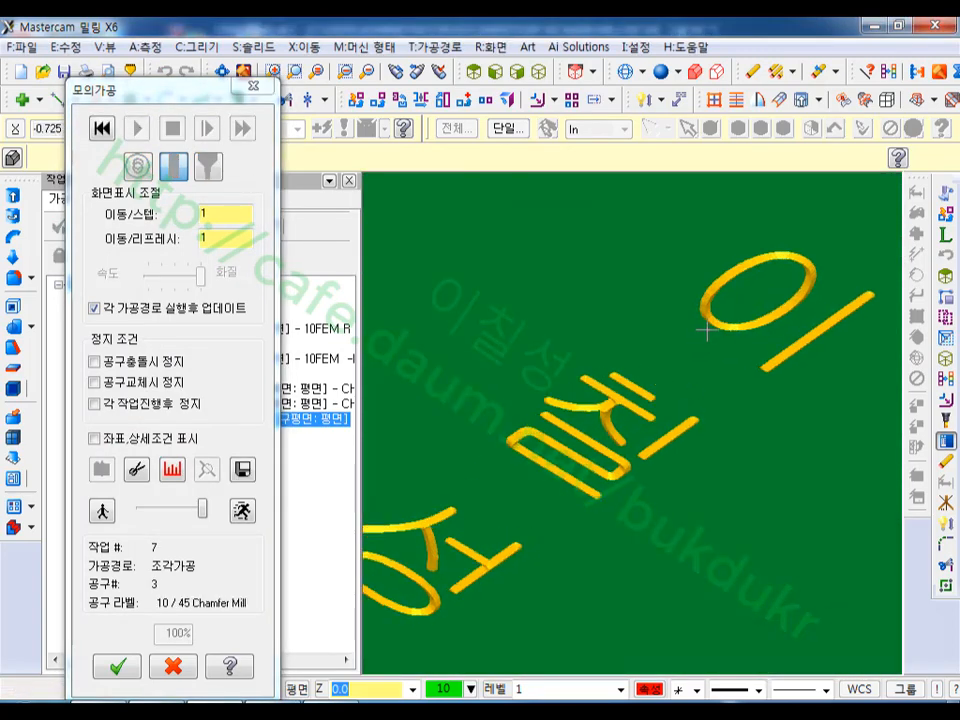
{"action": "scroll", "coordinate": [707, 403], "scroll_direction": "down", "scroll_amount": 1}
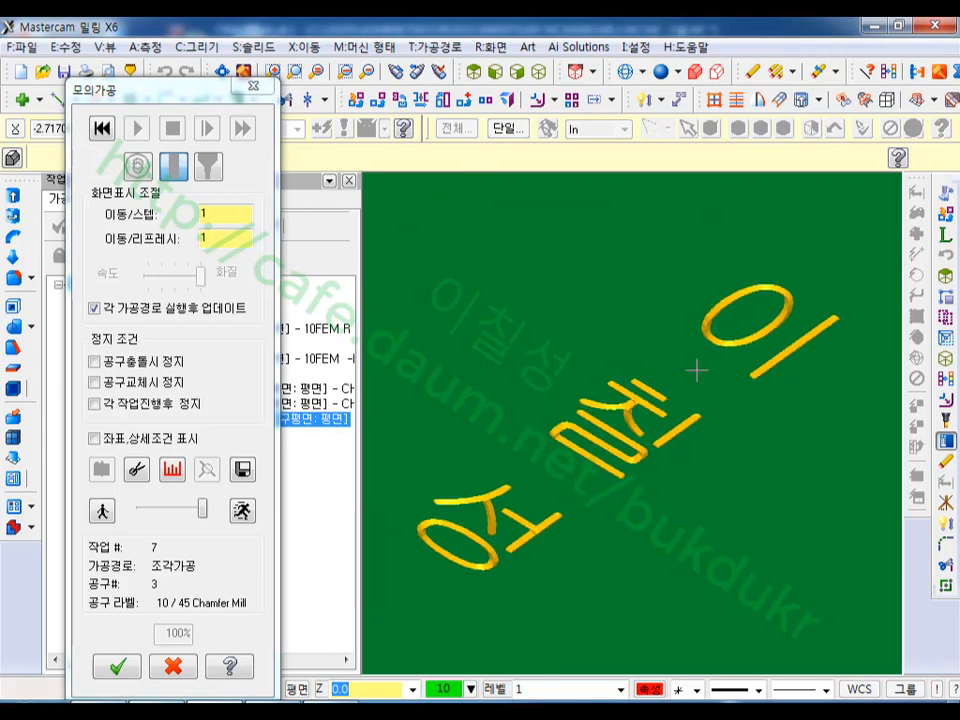
{"action": "left_click", "coordinate": [174, 667]}
{"action": "scroll", "coordinate": [640, 410], "scroll_direction": "down", "scroll_amount": 3}
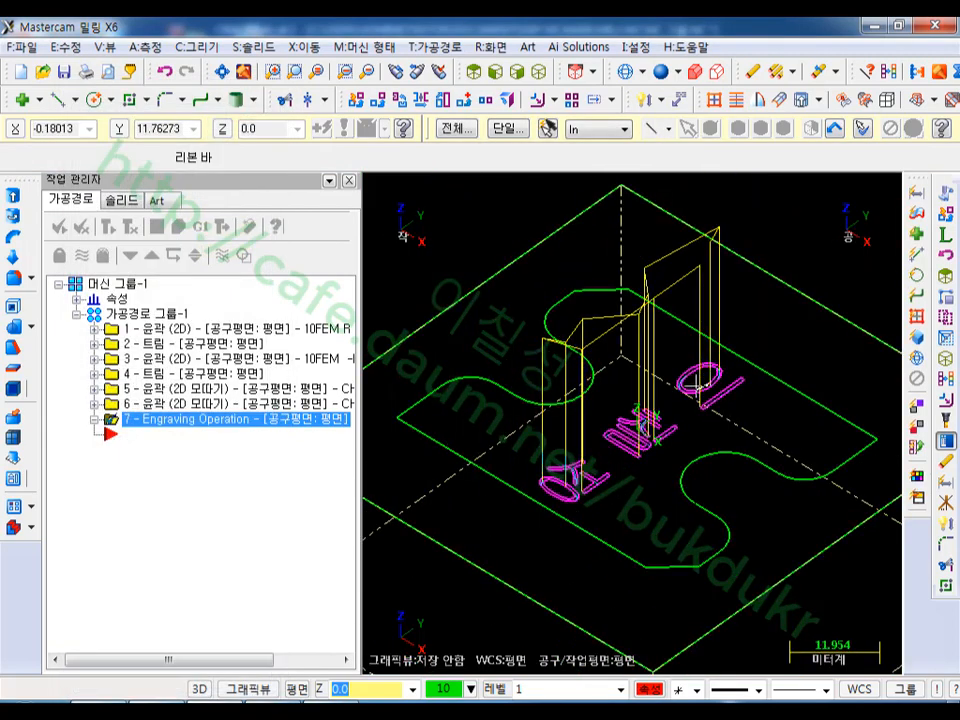
{"action": "scroll", "coordinate": [636, 378], "scroll_direction": "down", "scroll_amount": 1}
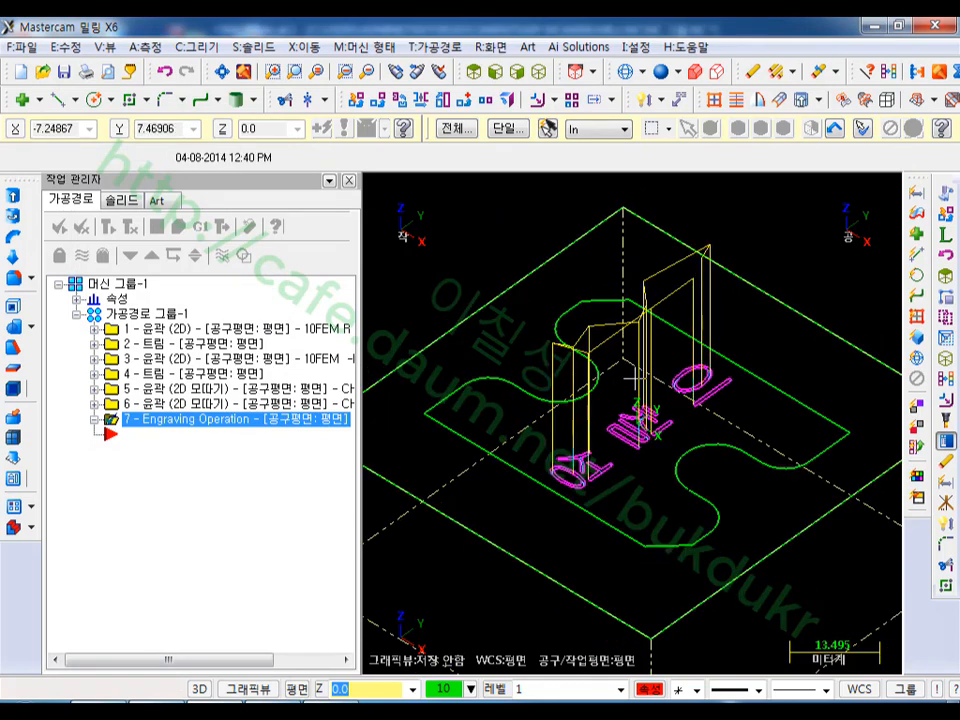
{"action": "scroll", "coordinate": [505, 286], "scroll_direction": "down", "scroll_amount": 1}
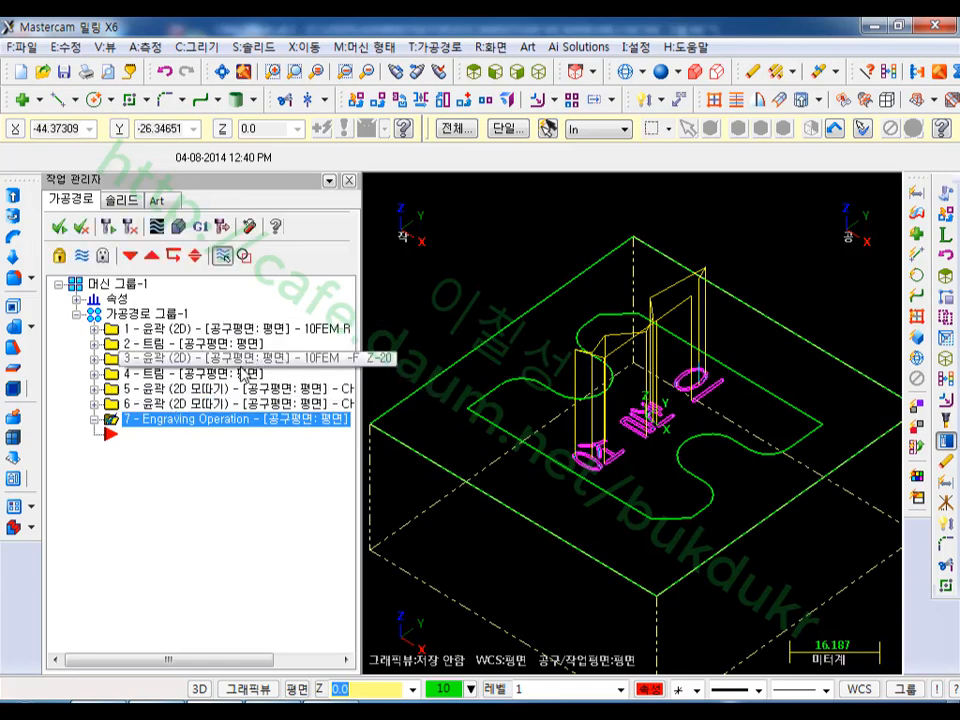
{"action": "scroll", "coordinate": [737, 420], "scroll_direction": "up", "scroll_amount": 1}
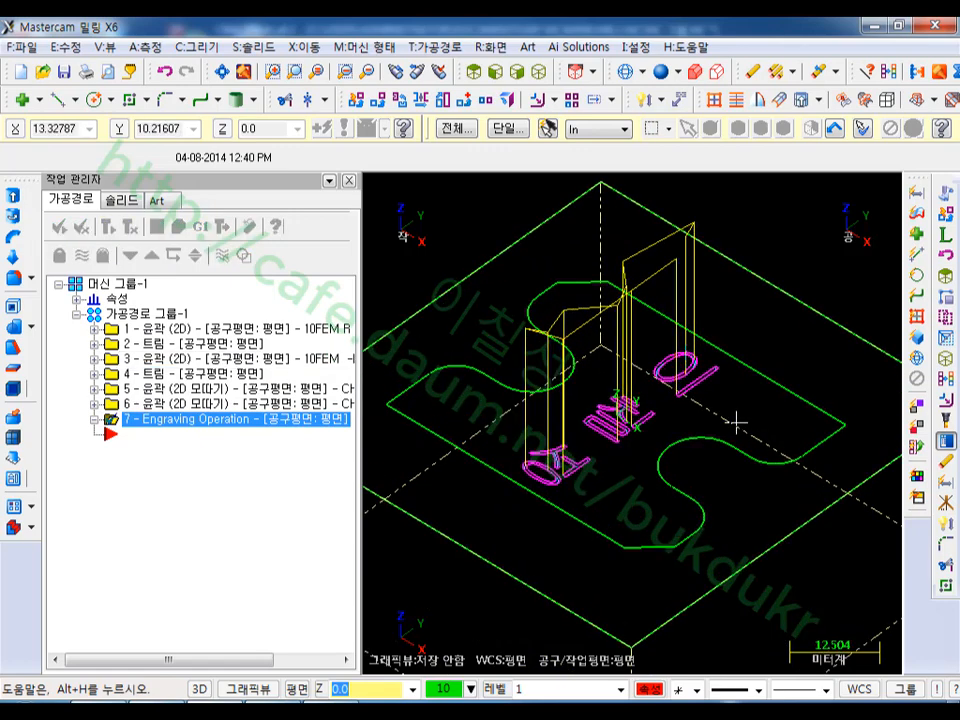
{"action": "scroll", "coordinate": [638, 373], "scroll_direction": "up", "scroll_amount": 1}
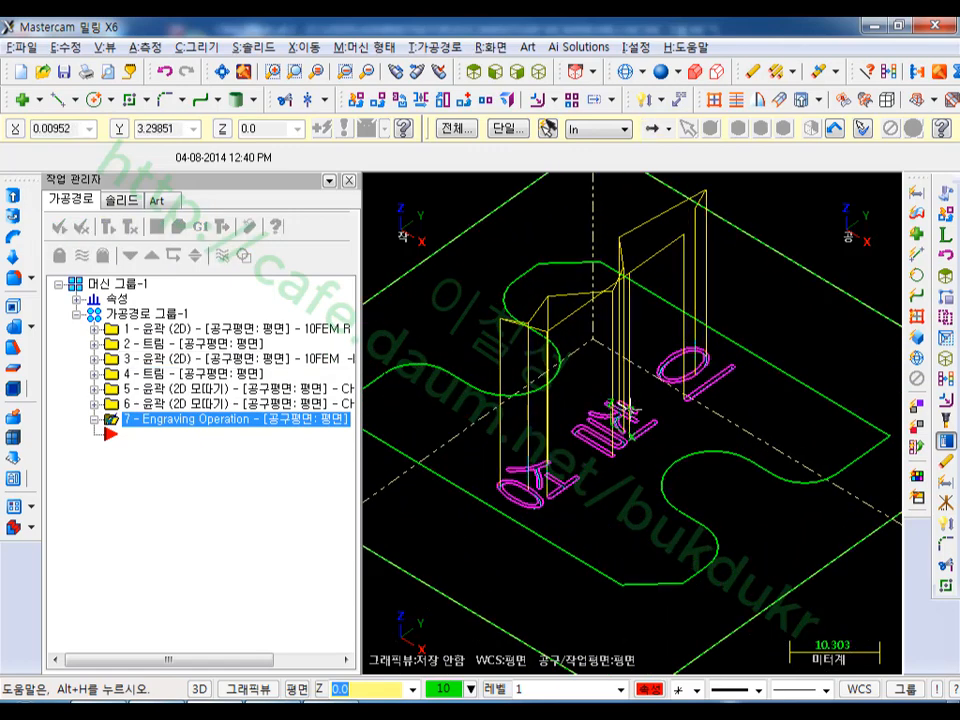
{"action": "mouse_move", "coordinate": [617, 406]}
{"action": "middle_mouse_down"}
{"action": "mouse_move", "coordinate": [638, 376]}
{"action": "mouse_move", "coordinate": [645, 332]}
{"action": "mouse_move", "coordinate": [686, 326]}
{"action": "mouse_move", "coordinate": [683, 309]}
{"action": "mouse_move", "coordinate": [611, 362]}
{"action": "mouse_move", "coordinate": [705, 356]}
{"action": "mouse_move", "coordinate": [676, 373]}
{"action": "mouse_move", "coordinate": [568, 326]}
{"action": "middle_mouse_up"}
{"action": "scroll", "coordinate": [672, 370], "scroll_direction": "up", "scroll_amount": 5}
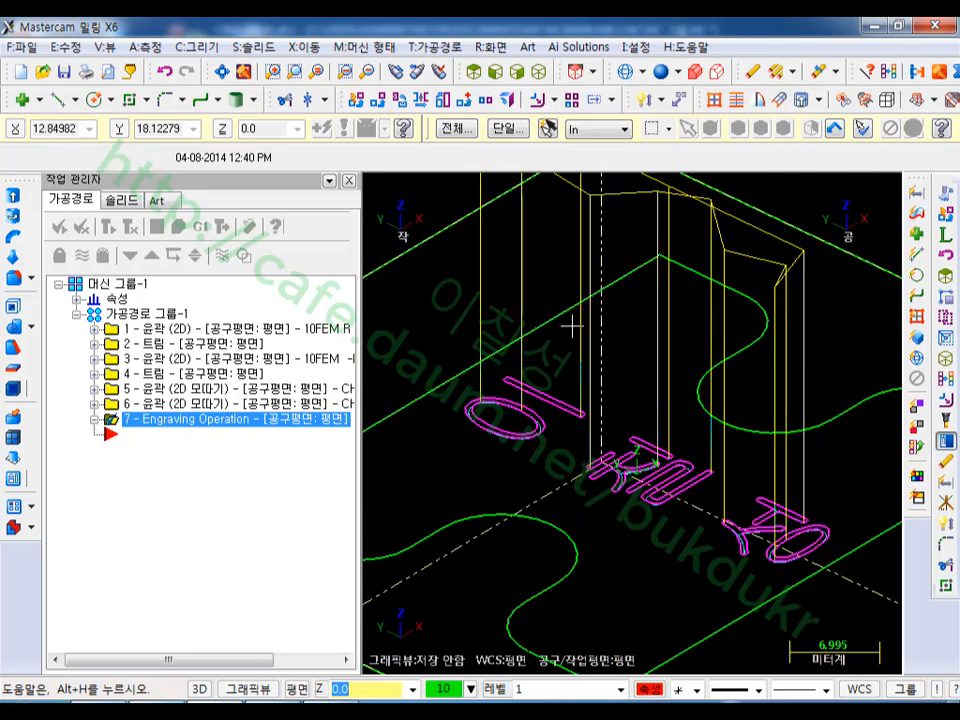